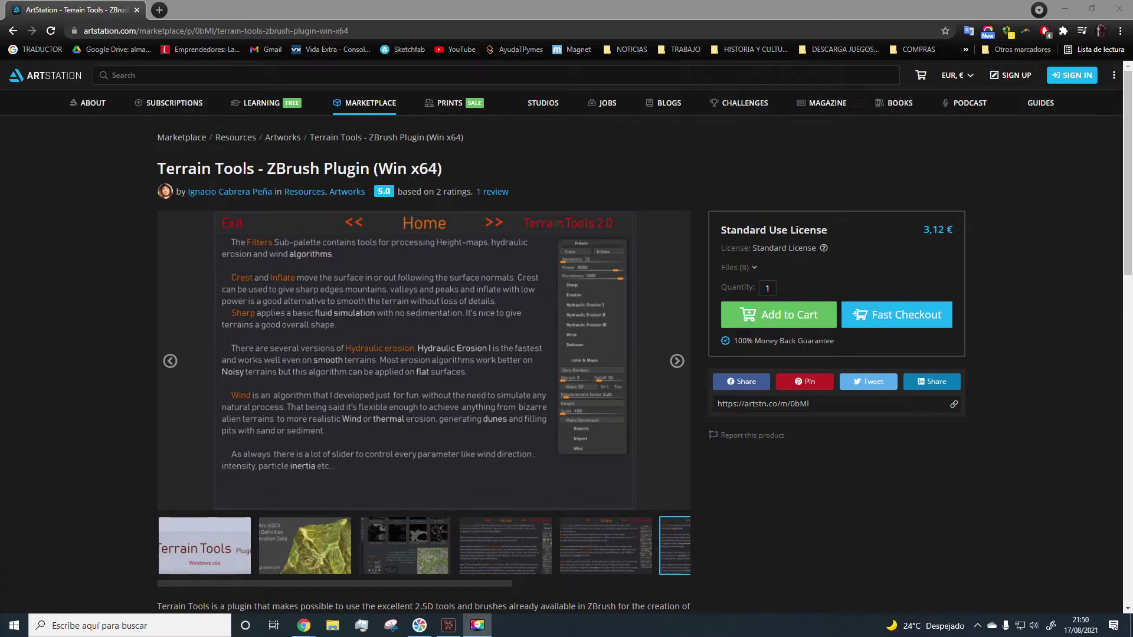
- Select the product title 'Terrain Tools - ZBrush Plugin' on the ArtStation plugin page
left_click_drag(157, 169, 347, 170)
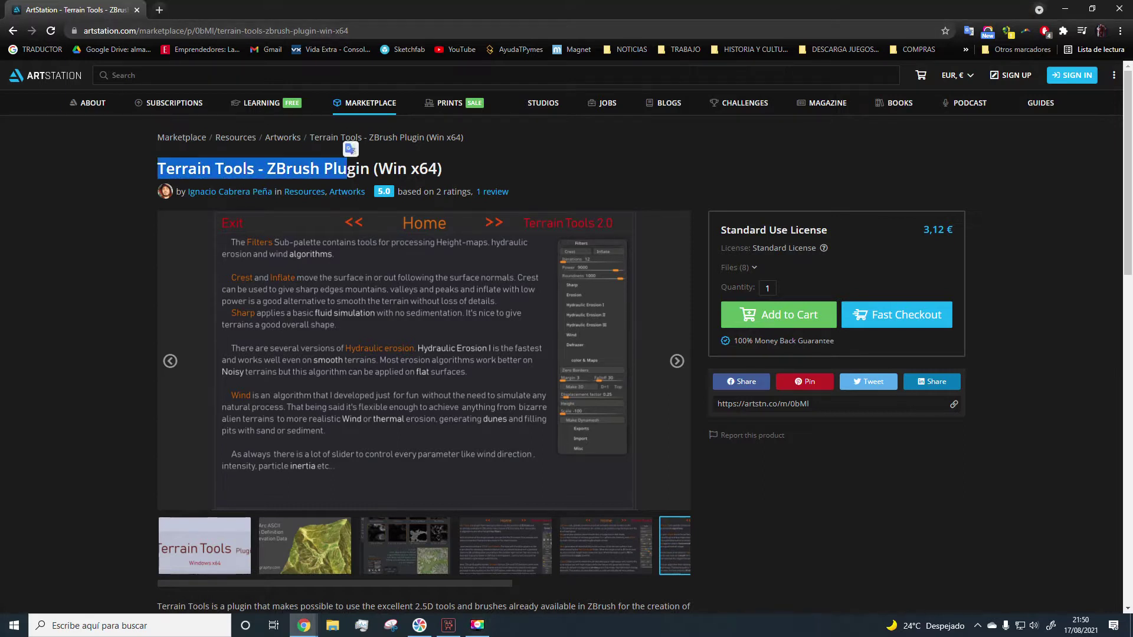
left_click(144, 186)
left_click_drag(158, 169, 370, 169)
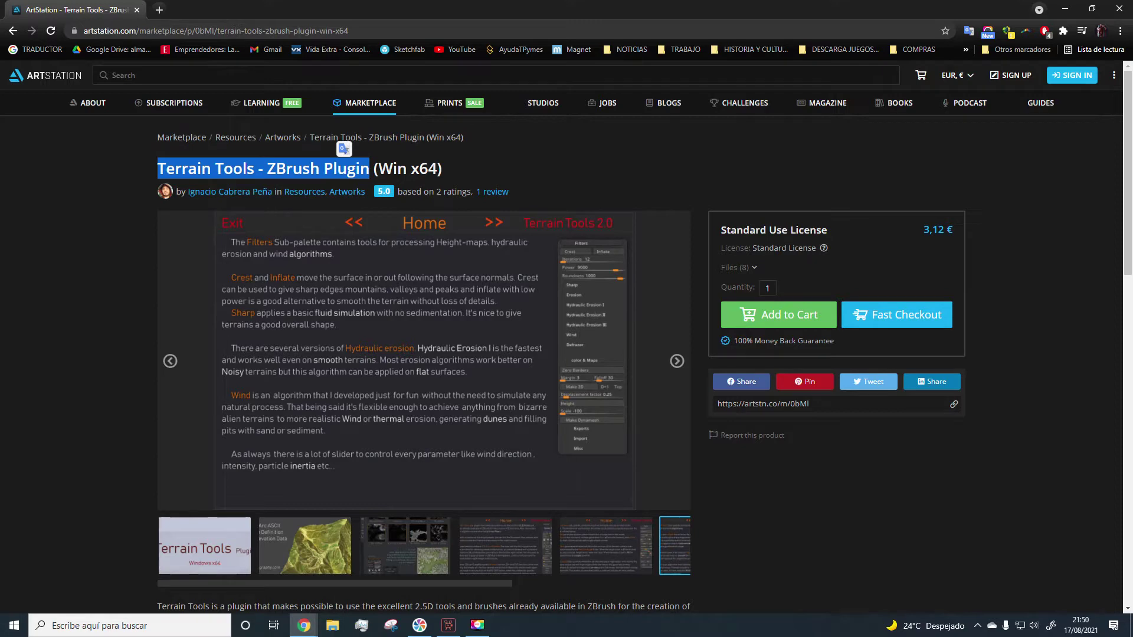
key("alt+Tab")
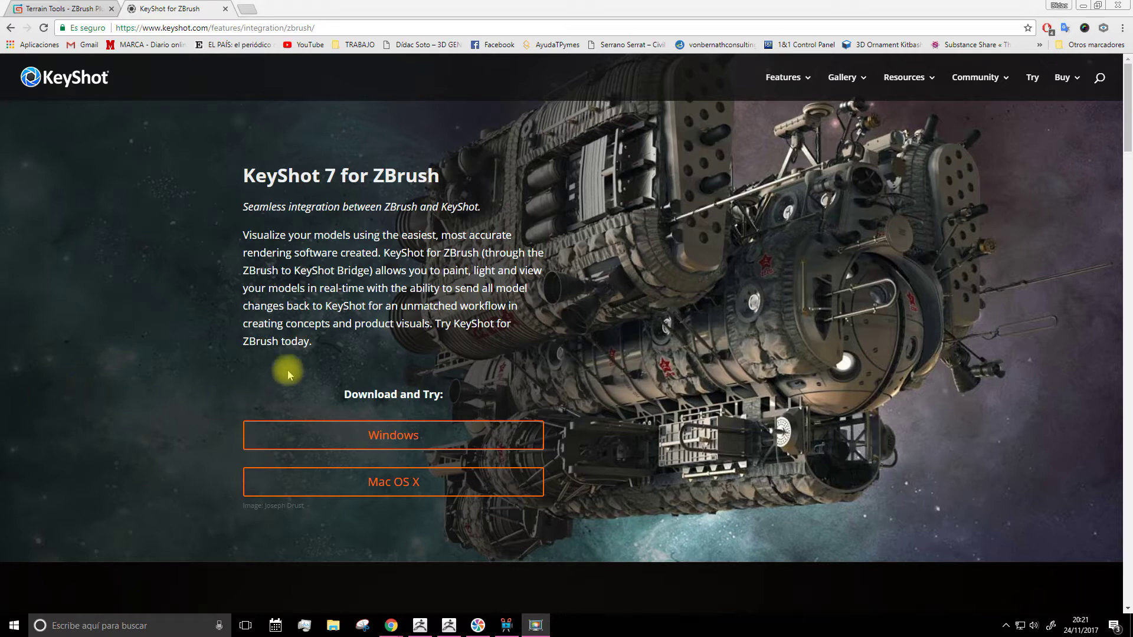
- Look over the Gumroad Terrain Tools and KeyShot for ZBrush pages, then bring ZBrush forward
left_click(64, 8)
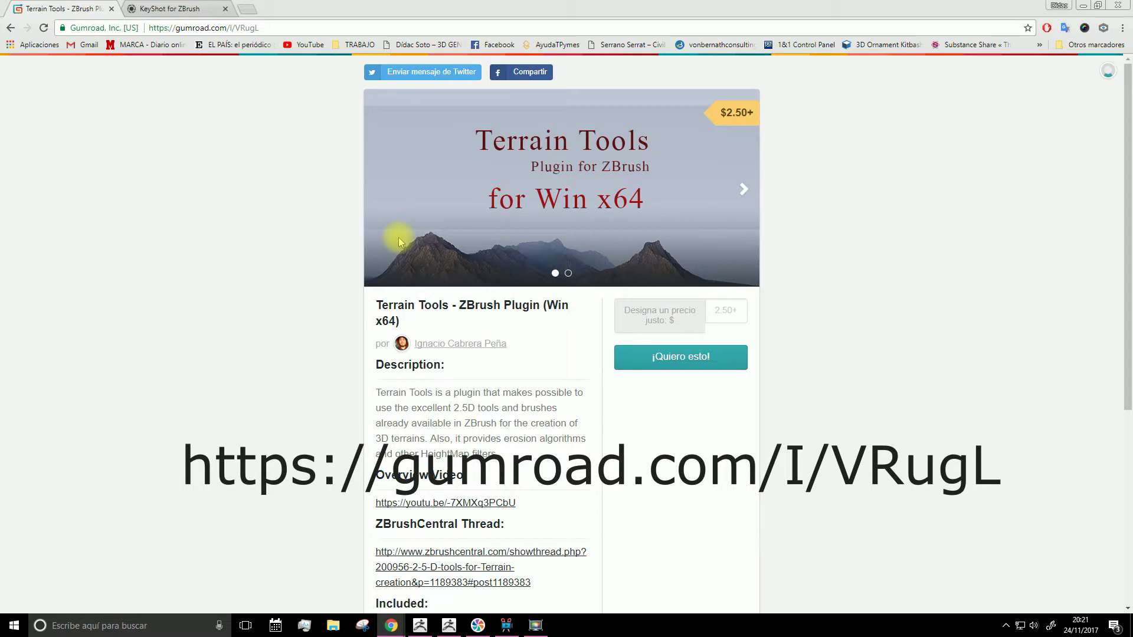
mouse_move(561, 187)
left_click(200, 8)
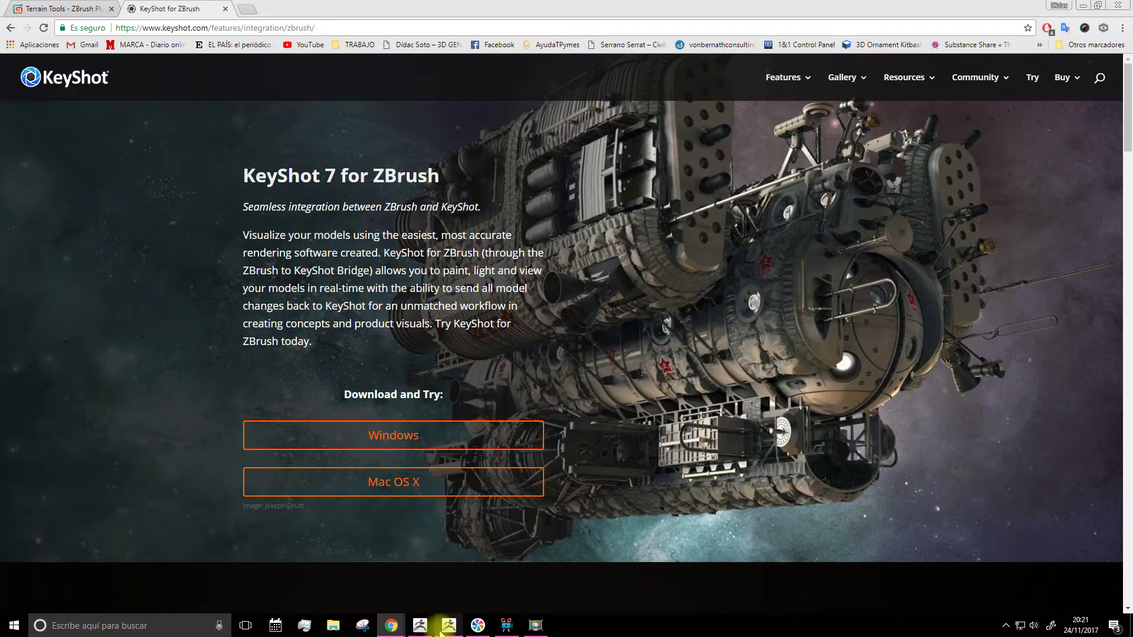
left_click(420, 625)
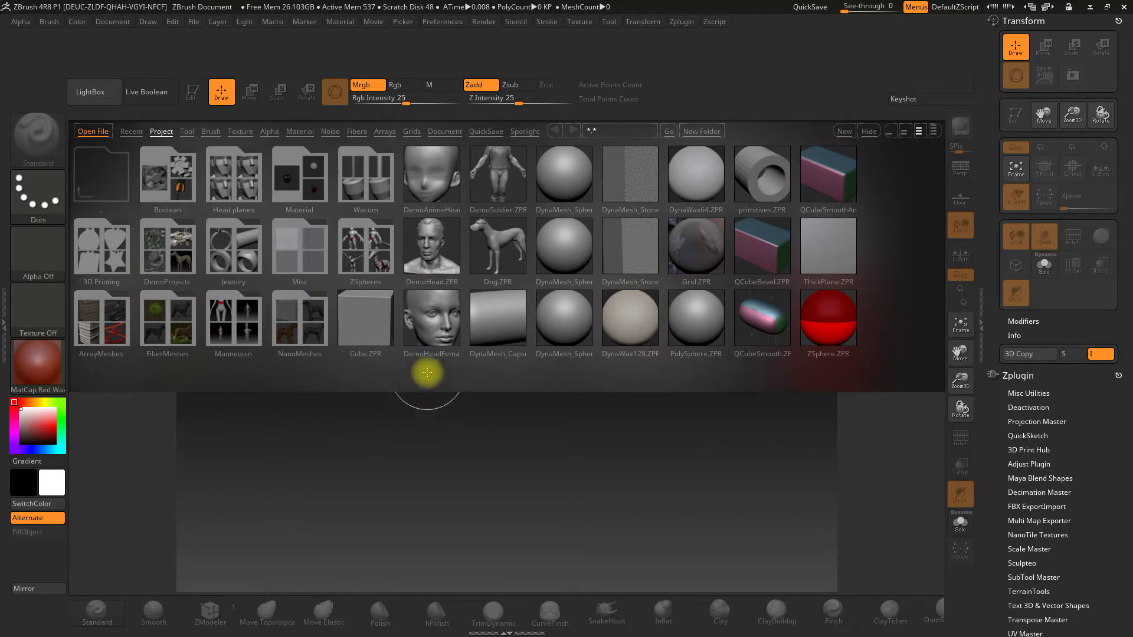
- Load the NanoTileTextures_4R7x64 script from the desktop's NANOTEXTILE folder via Zscript > Load
left_click(711, 21)
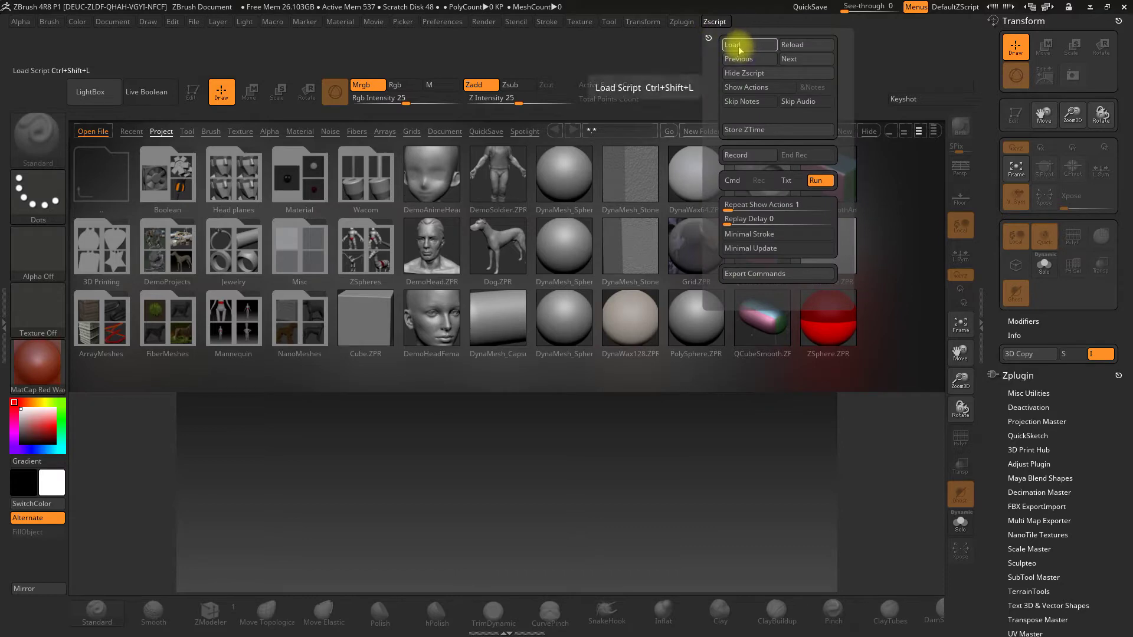
left_click(731, 45)
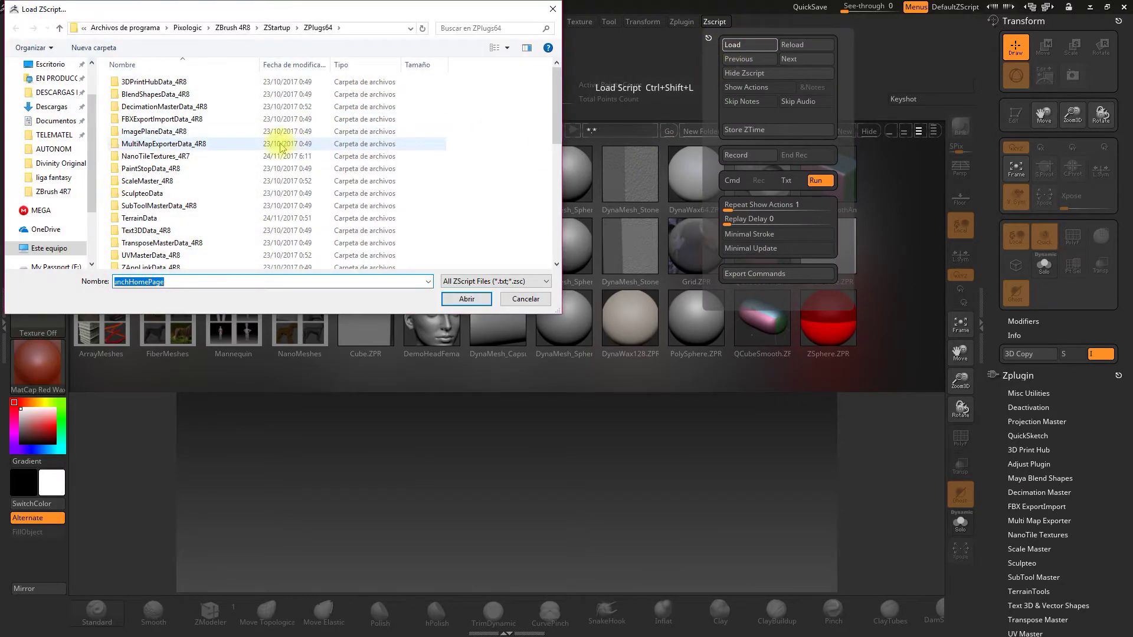
scroll(51, 159, "up", 2)
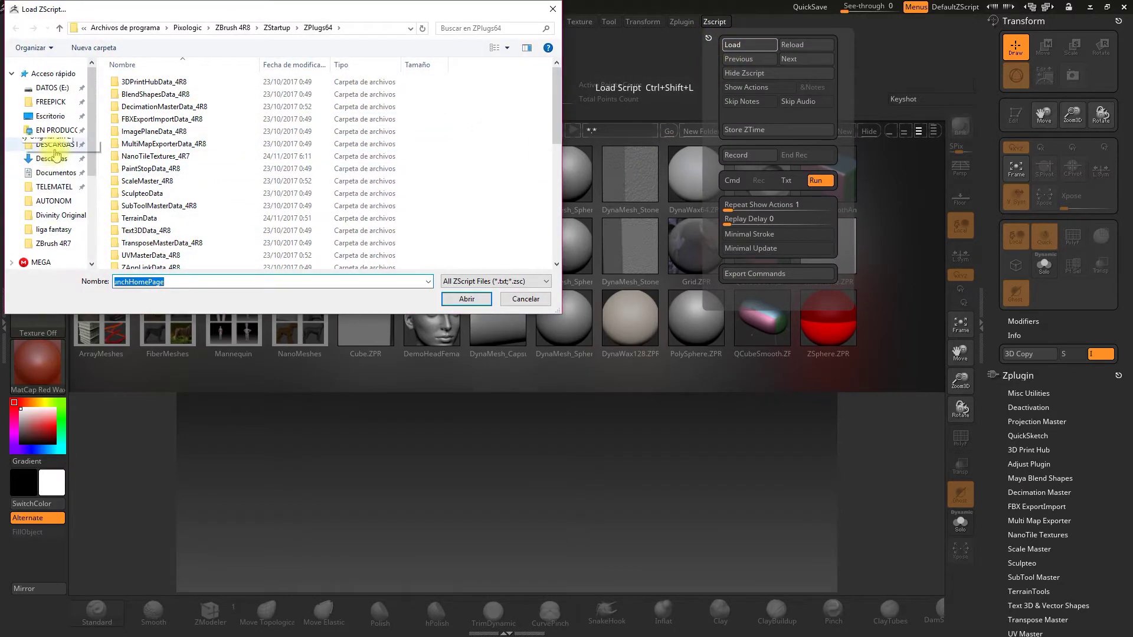
left_click(52, 117)
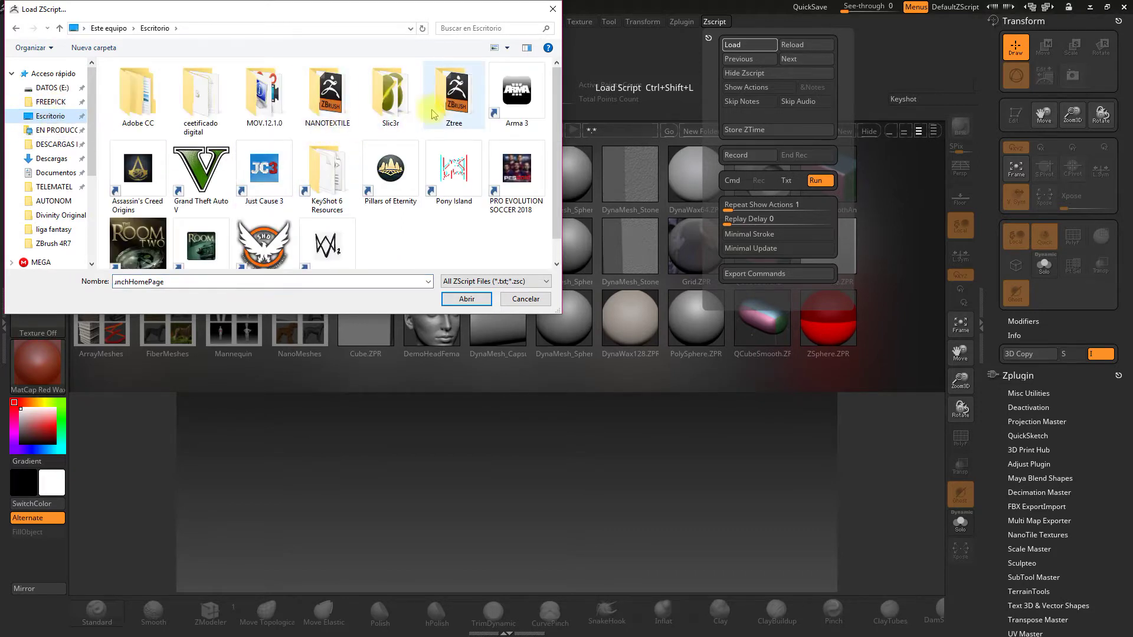
double_click(326, 106)
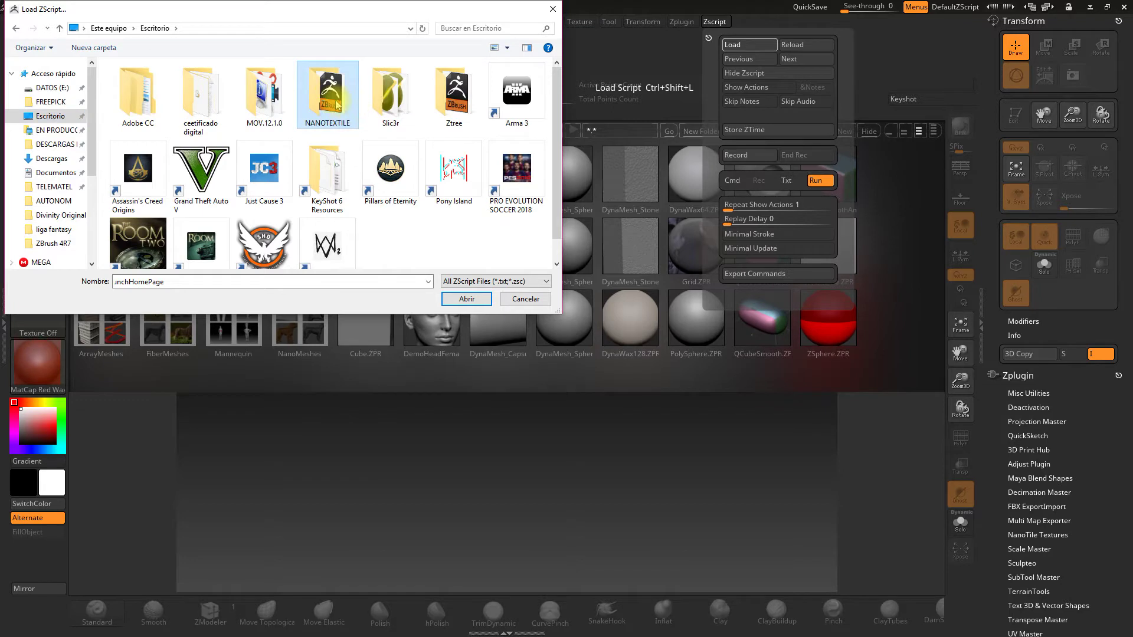
left_click(145, 101)
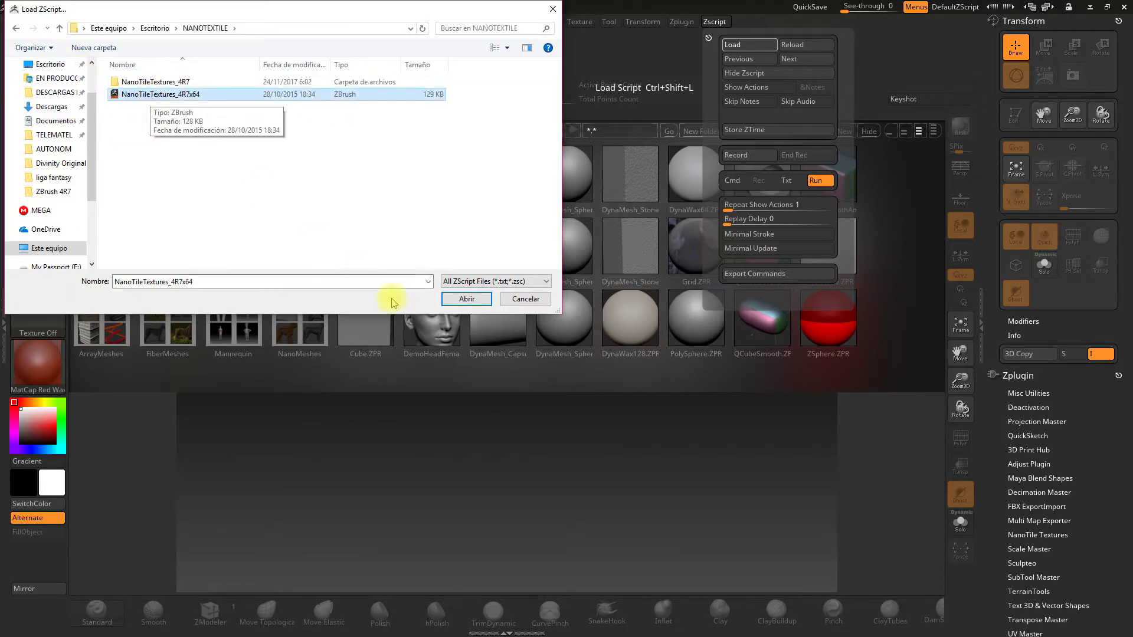
left_click(522, 301)
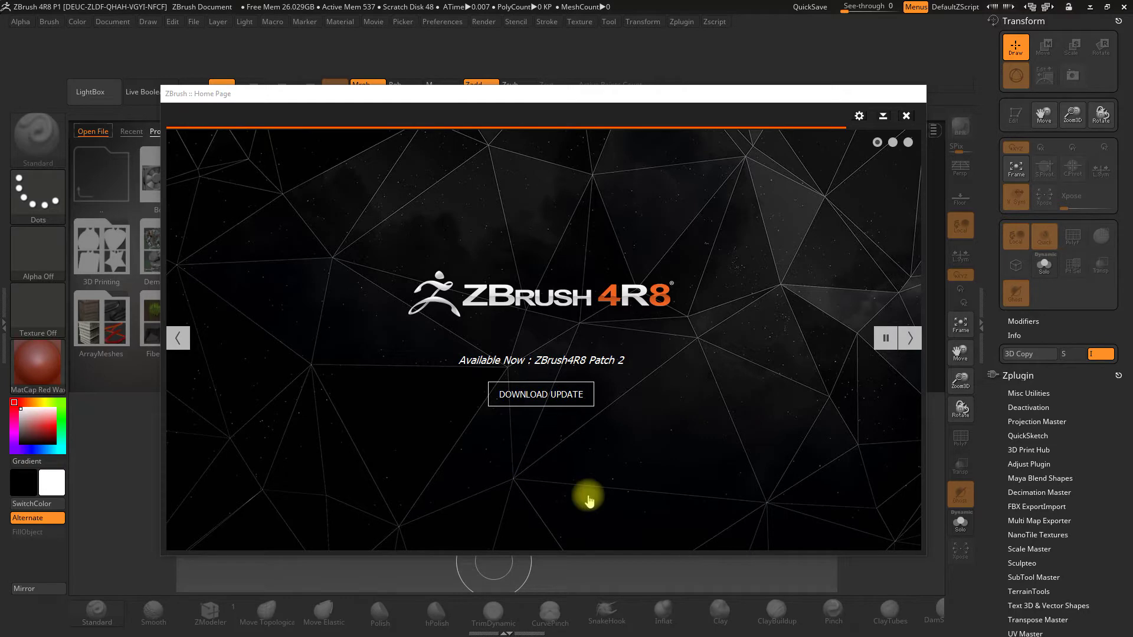
- Minimize ZBrush and open the ZBrush 4R8 install folder from its desktop shortcut
left_click(1090, 7)
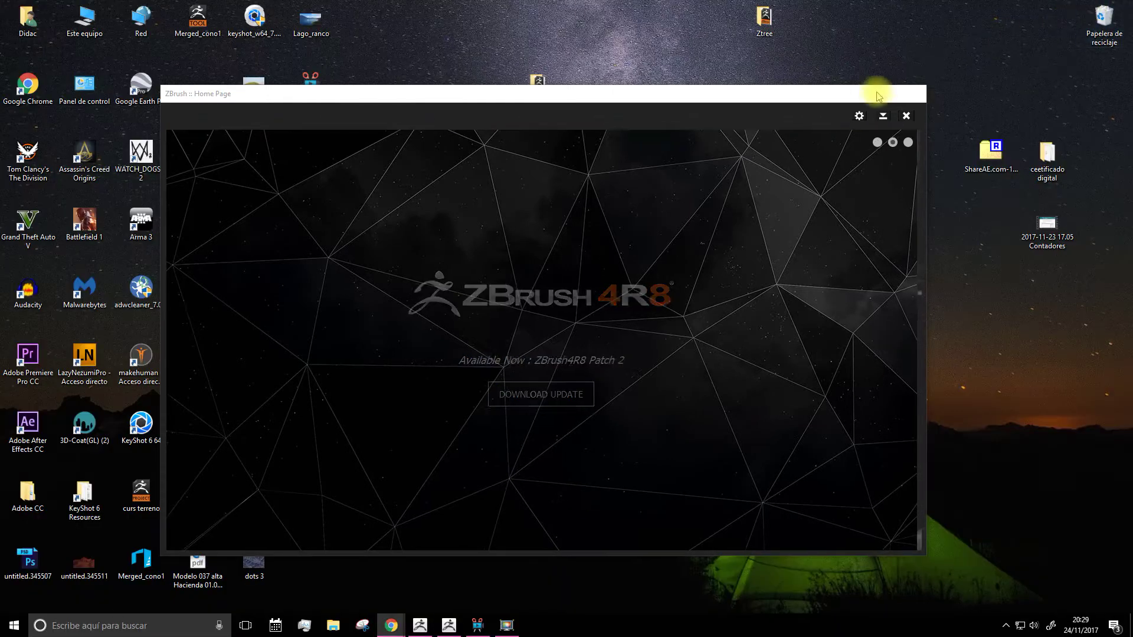
left_click(883, 115)
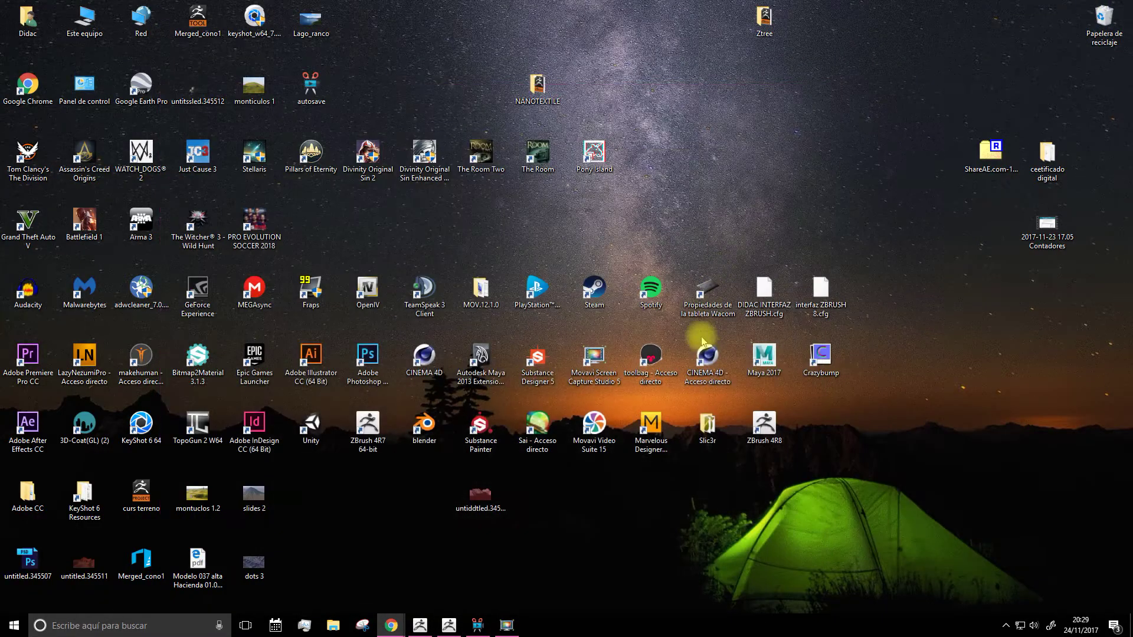
right_click(760, 425)
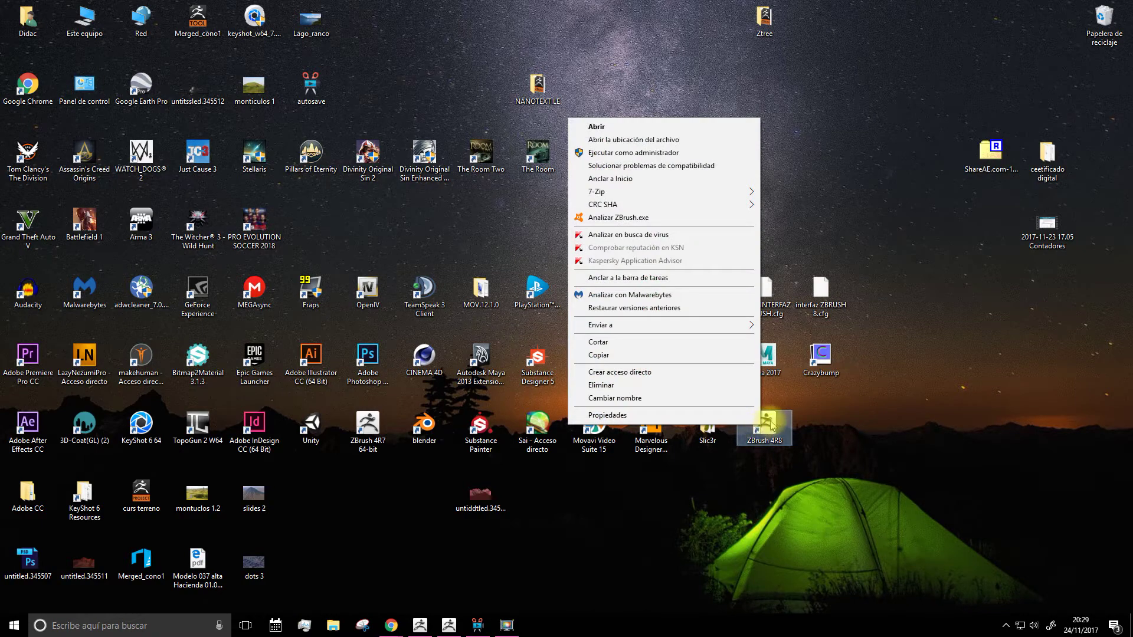
left_click(634, 140)
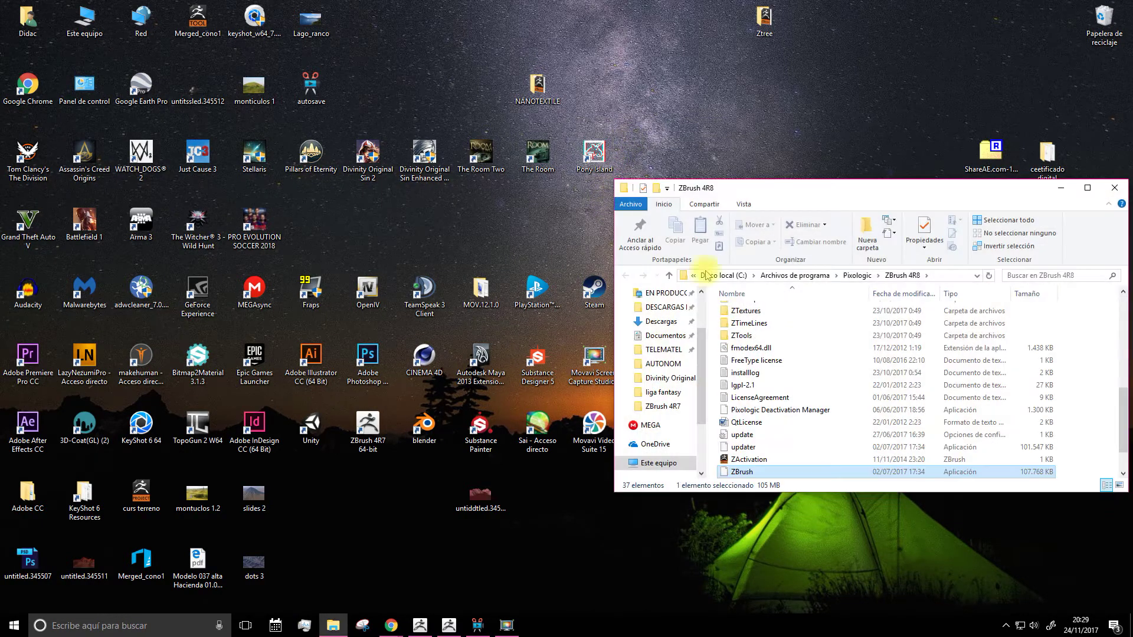
- Check ZStartup\ZPlugs64 for NanoTileTextures_4R7, then close File Explorer
left_click_drag(746, 182, 440, 98)
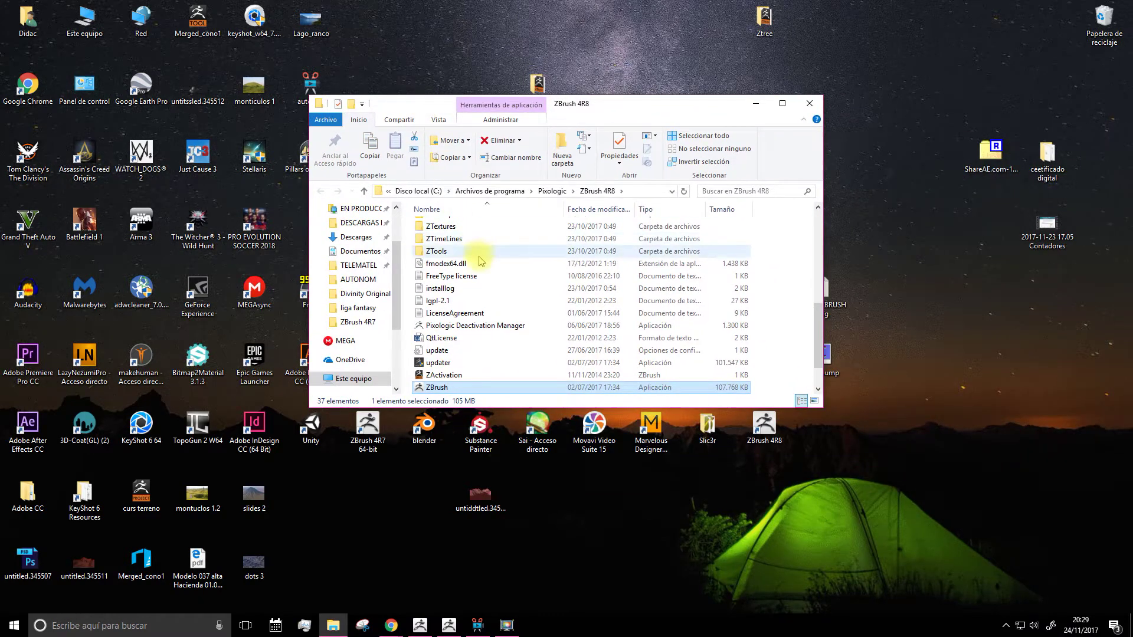
scroll(479, 262, "up", 2)
scroll(479, 261, "up", 2)
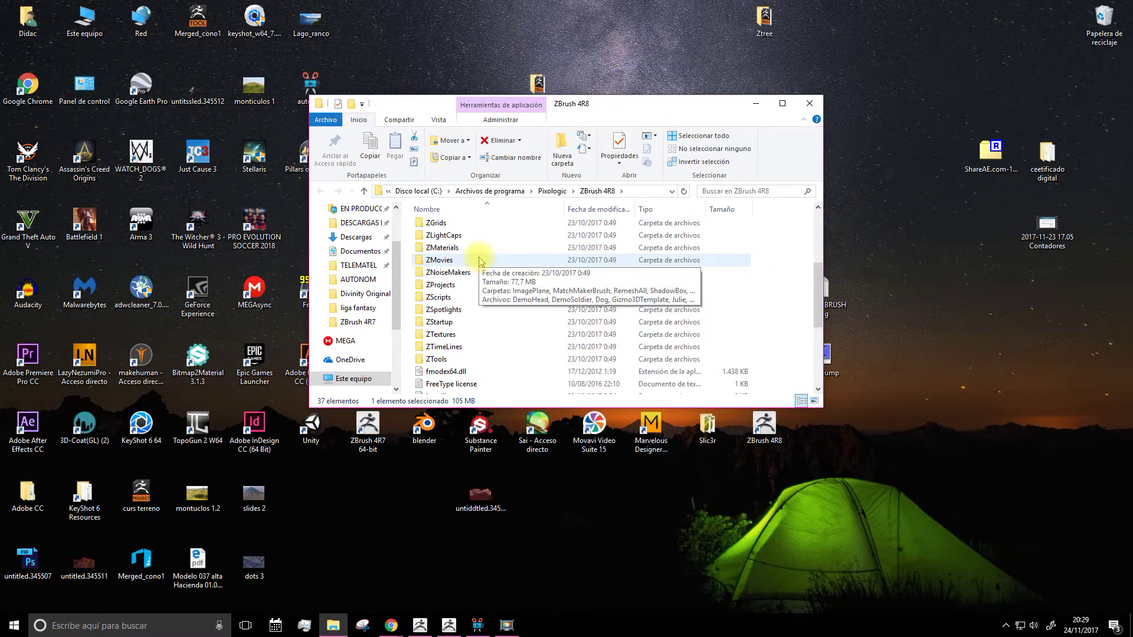
scroll(454, 298, "up", 1)
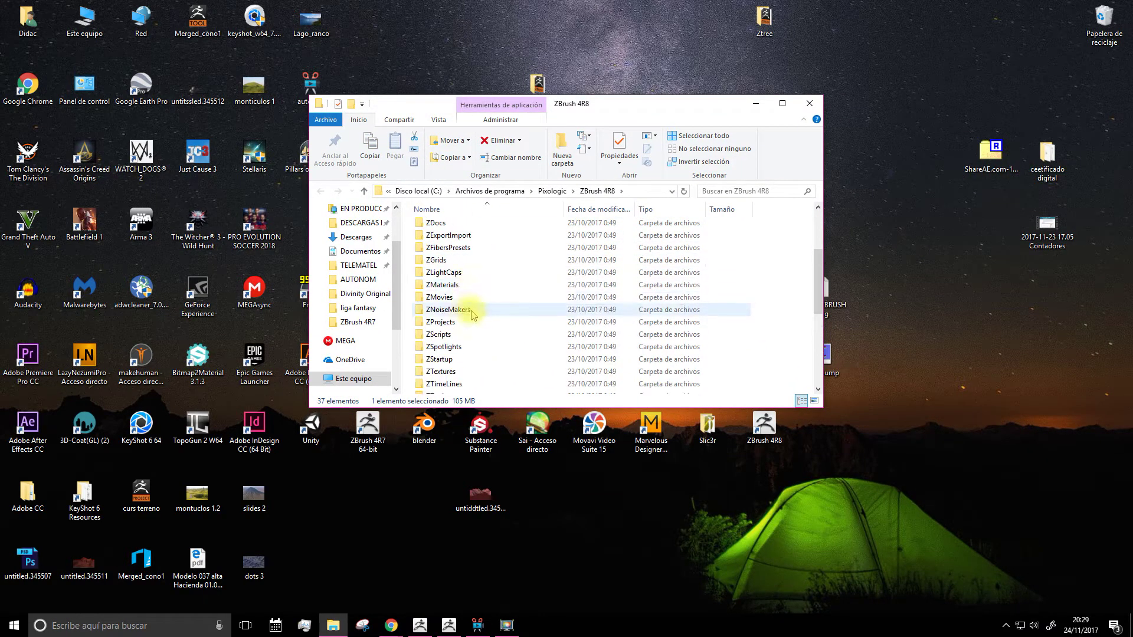
double_click(449, 363)
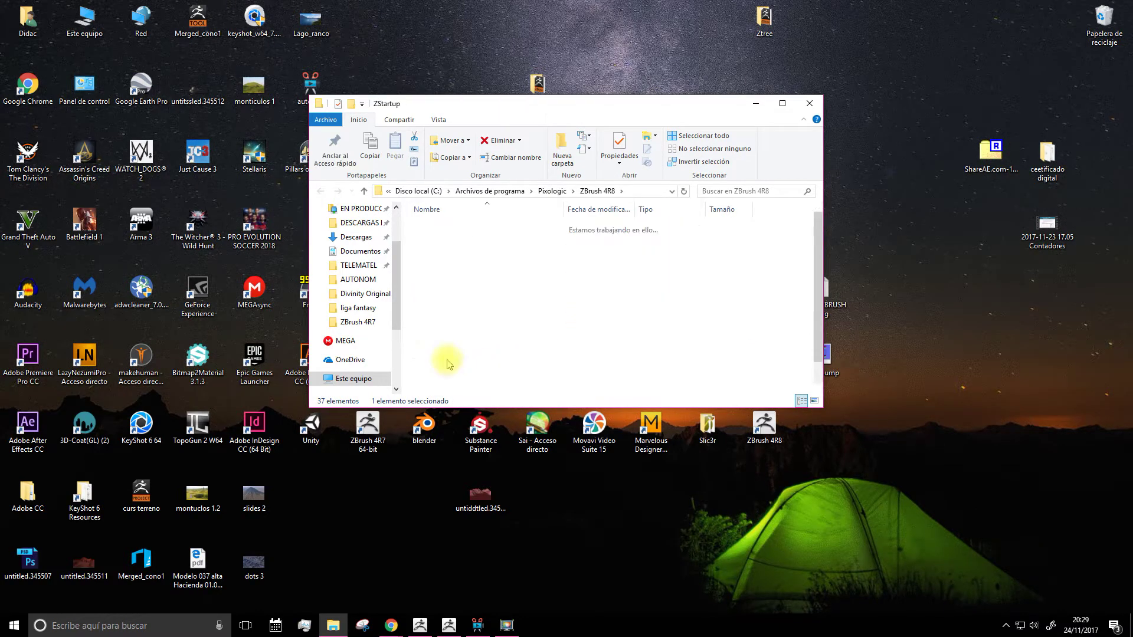
scroll(464, 298, "down", 1)
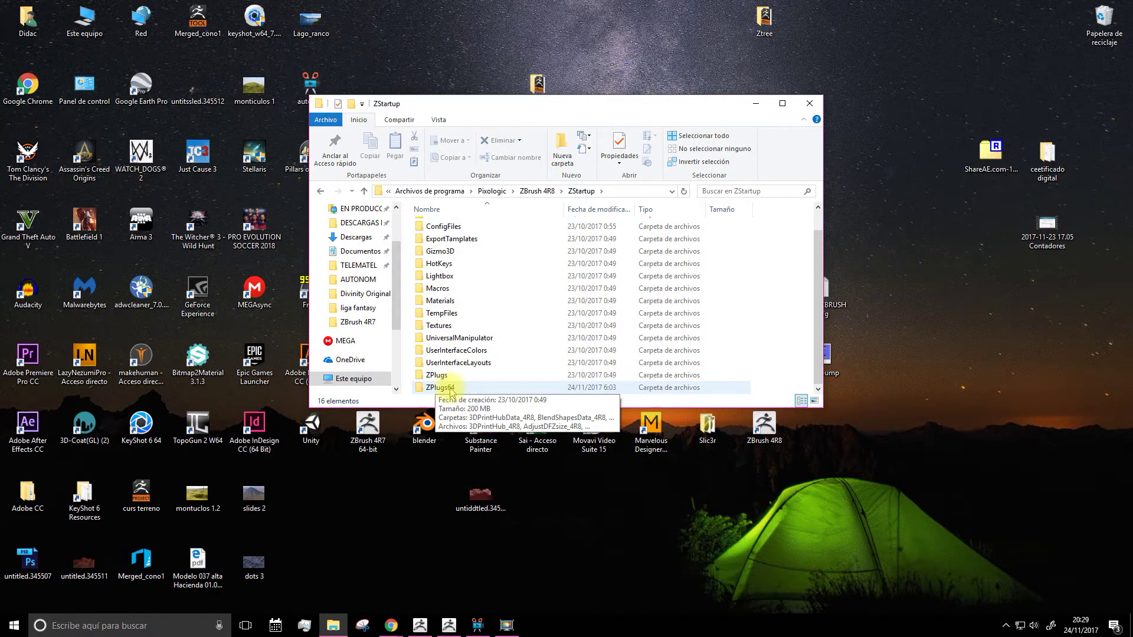
double_click(450, 388)
scroll(649, 295, "down", 5)
scroll(757, 283, "up", 1)
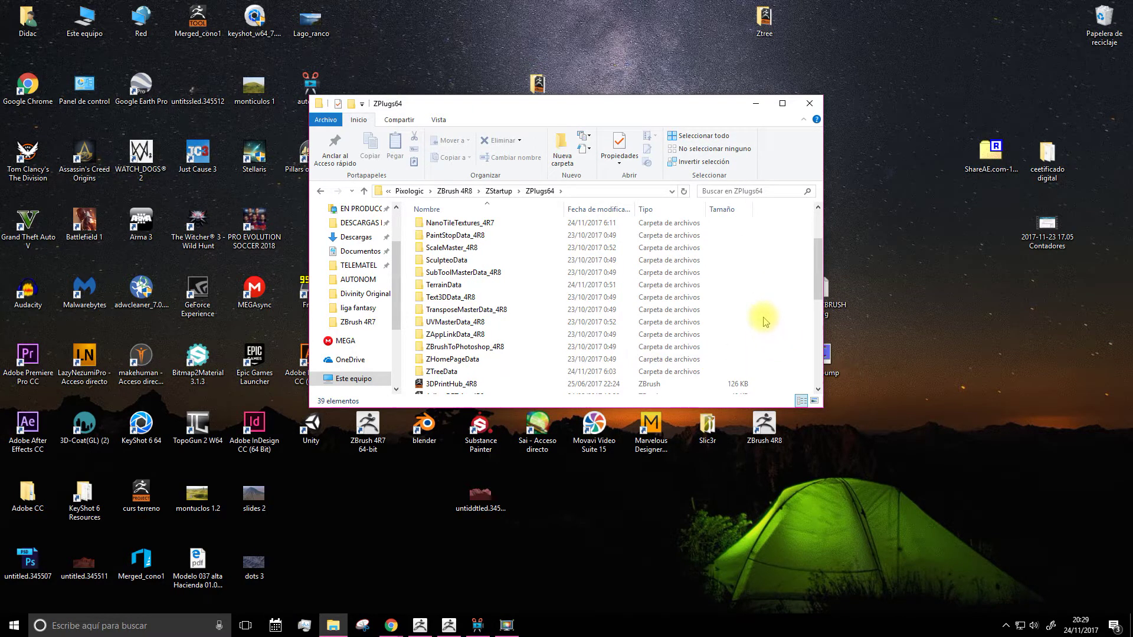
left_click(809, 103)
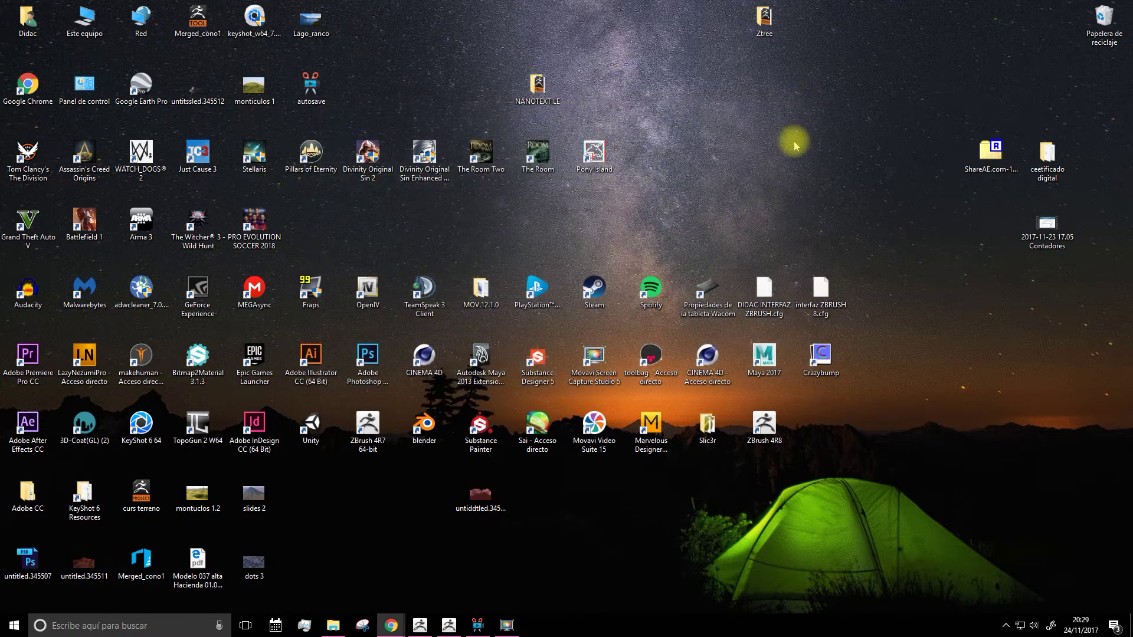
- Relaunch ZBrush 4R8 from its desktop shortcut
left_click(448, 626)
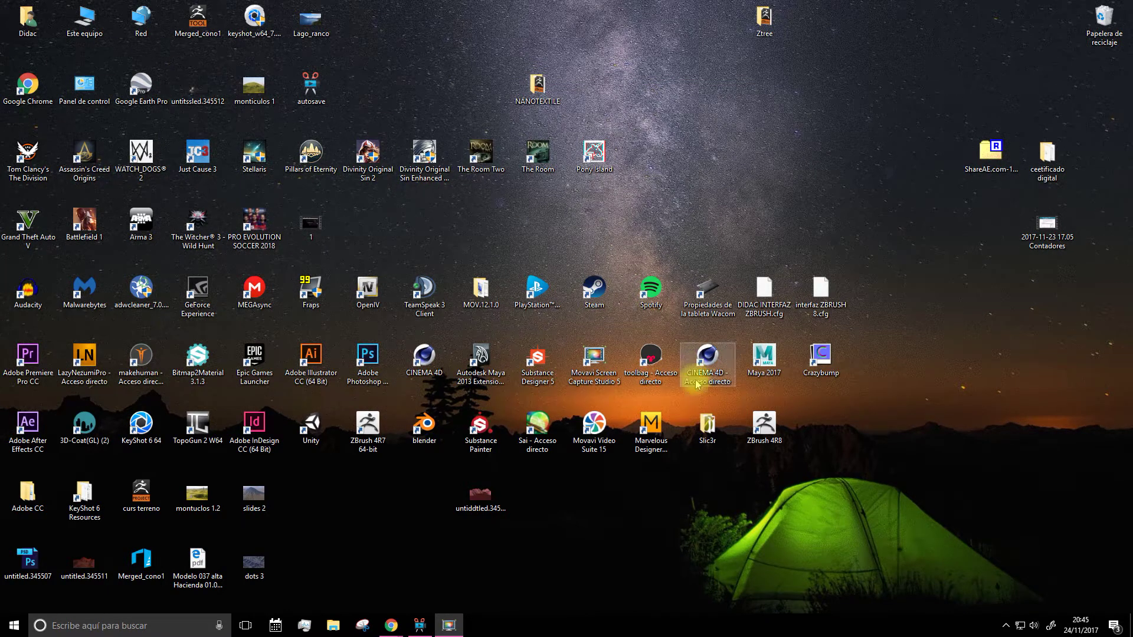
double_click(752, 424)
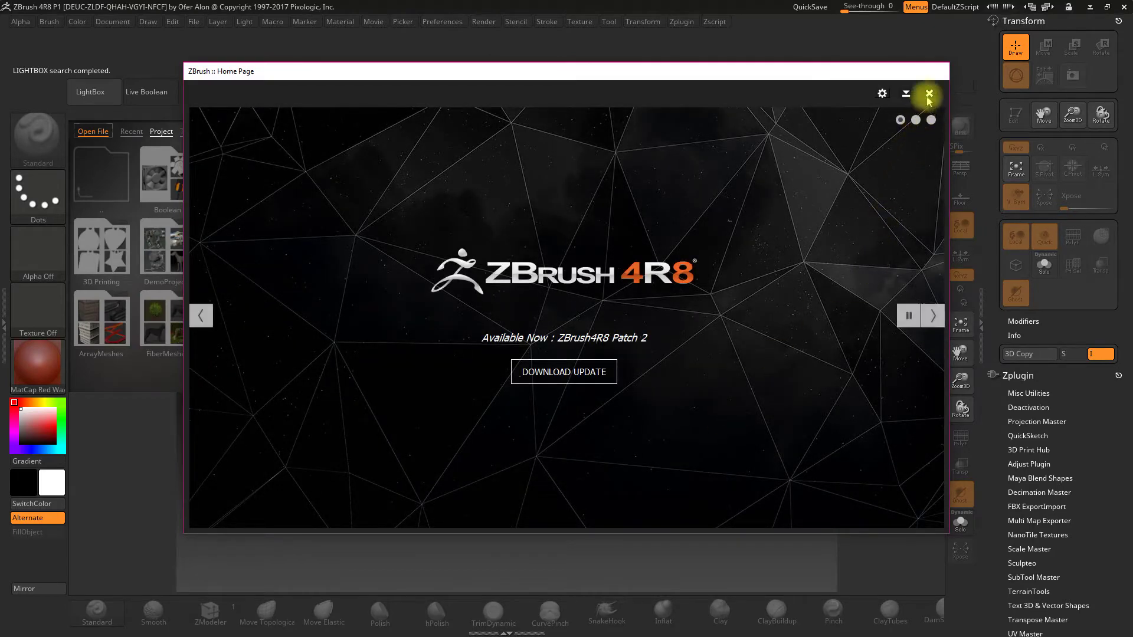
- Close the Home Page, then cancel loading a UI configuration from Preferences > Config > Load Ui
left_click(929, 94)
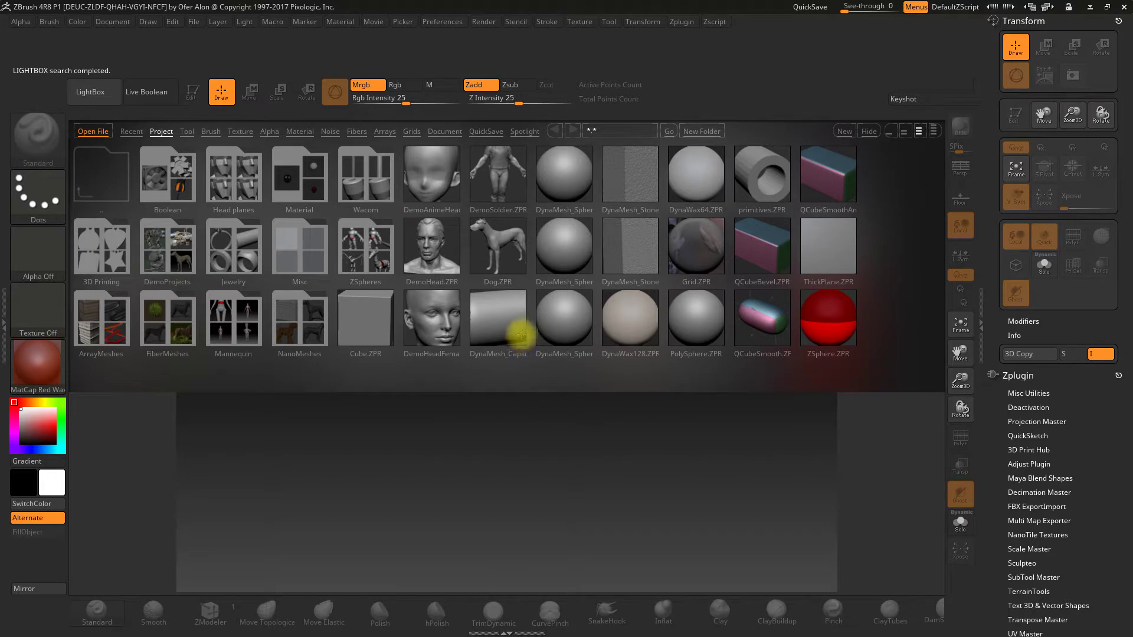
left_click(451, 23)
left_click(457, 66)
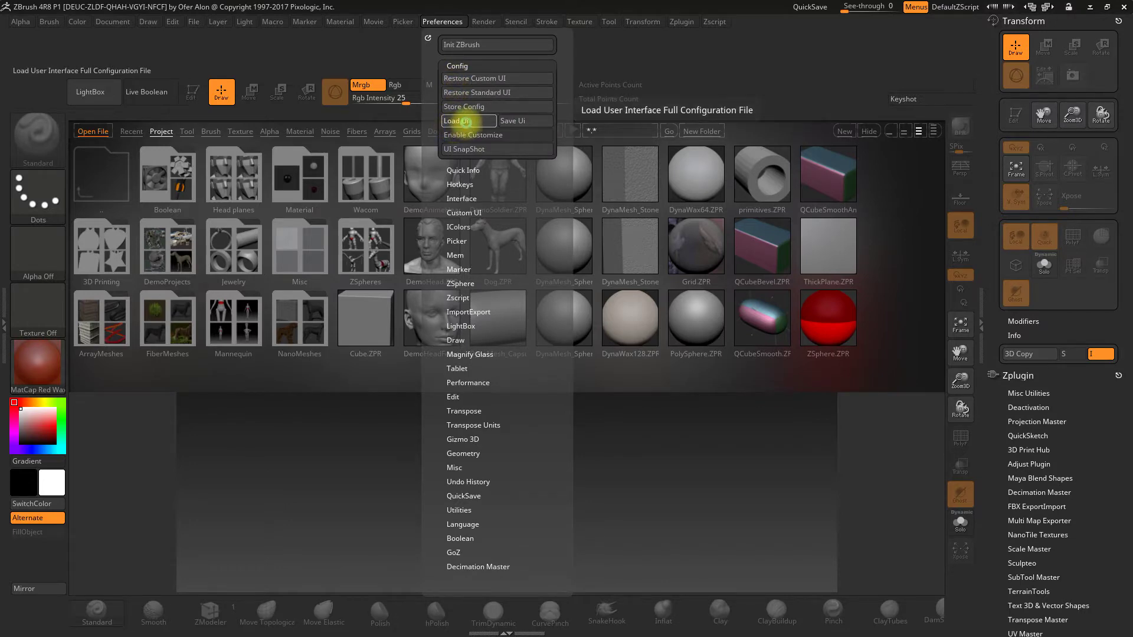
left_click(466, 121)
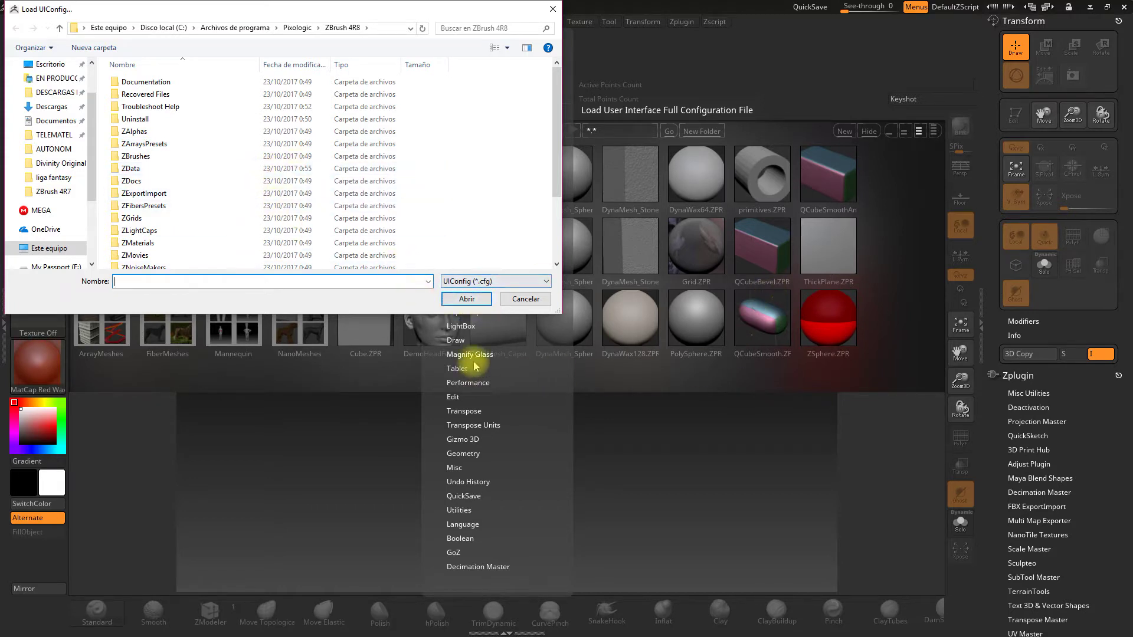
left_click(520, 298)
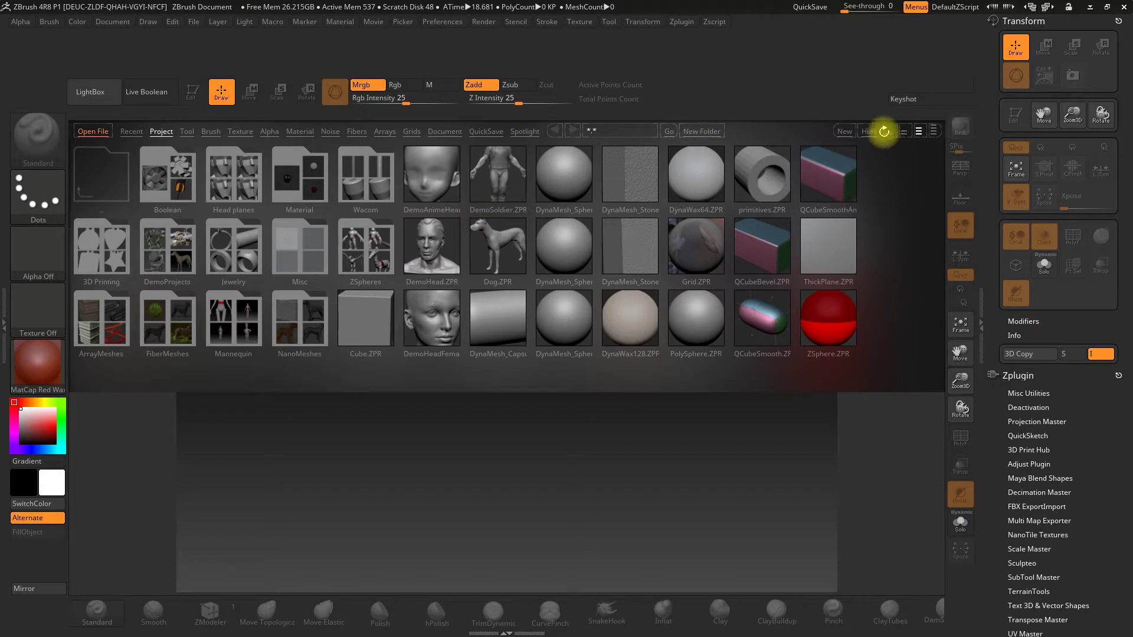
- Hide LightBox and dock the Zplugin palette in the left tray
left_click(869, 131)
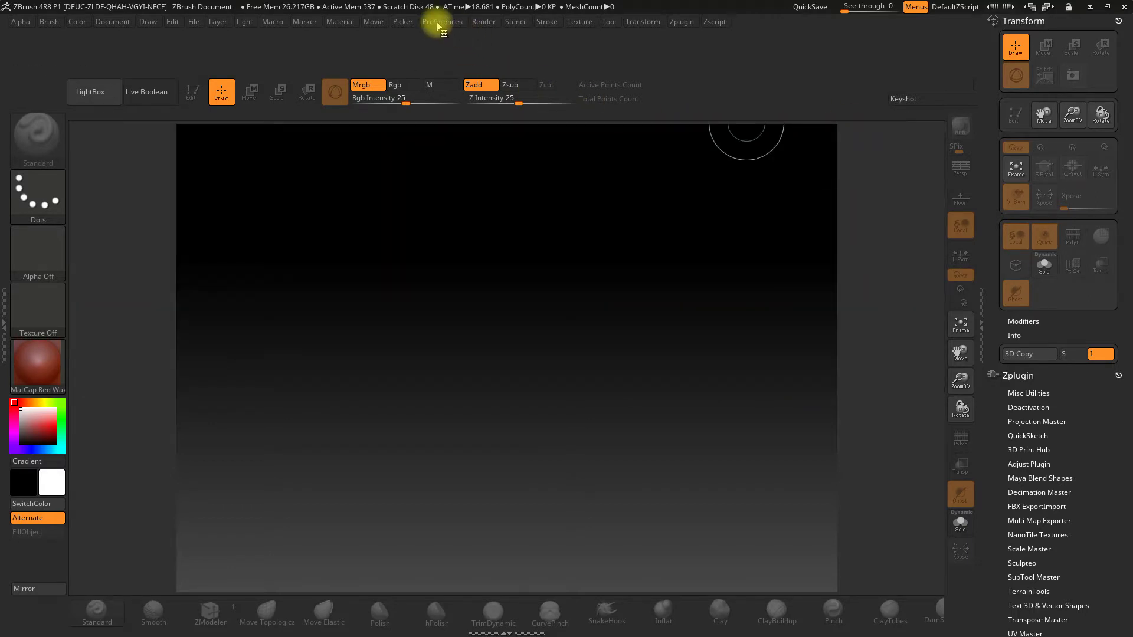
left_click(440, 22)
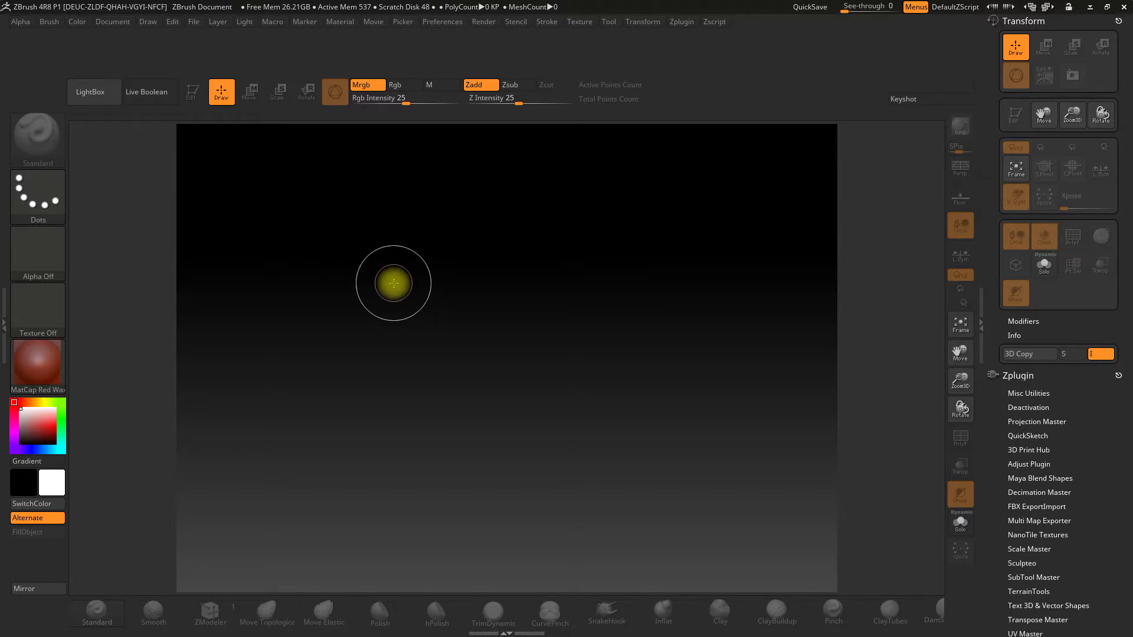
left_click(682, 23)
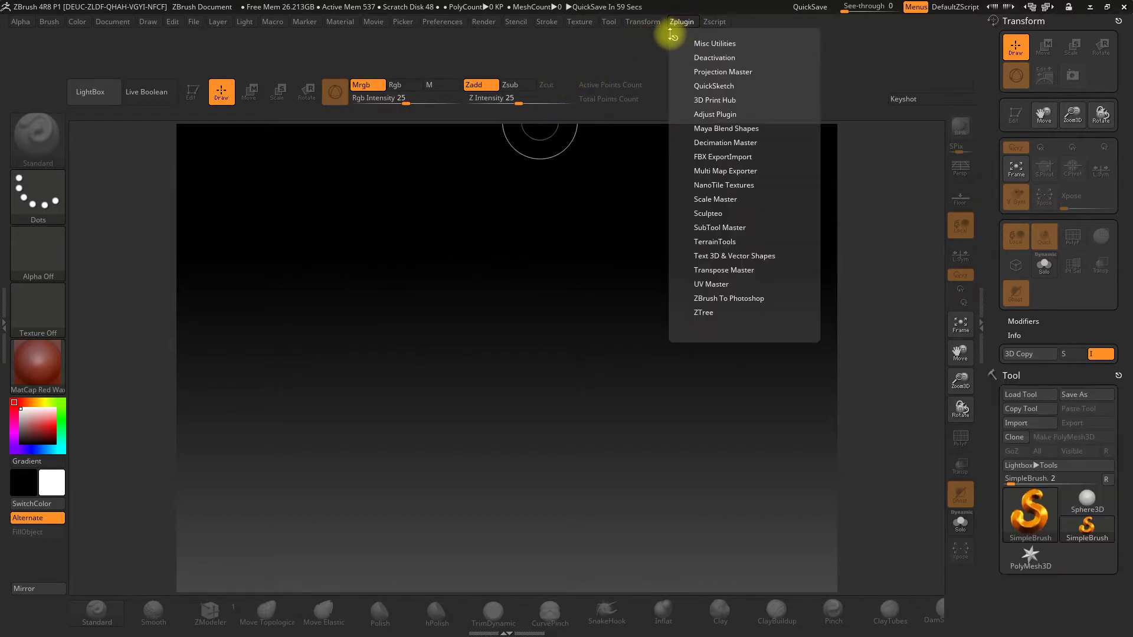
left_click_drag(674, 38, 14, 174)
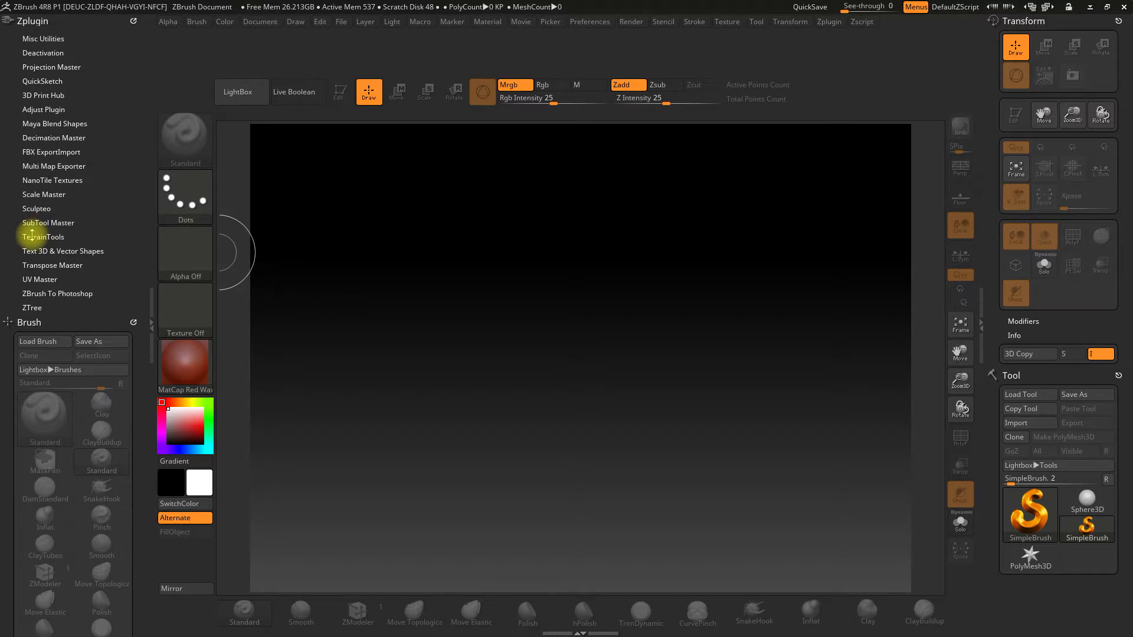
- Expand TerrainTools in the docked Zplugin palette
left_click(32, 236)
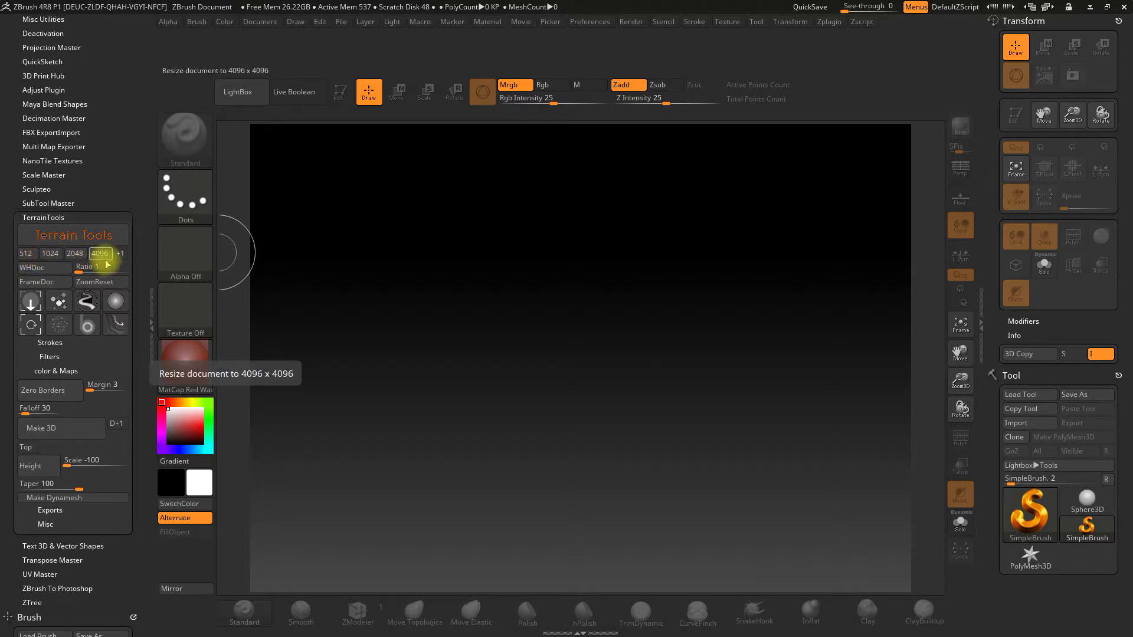
- Resize the document to 2048 × 2048 with the TerrainTools size preset
left_click(75, 258)
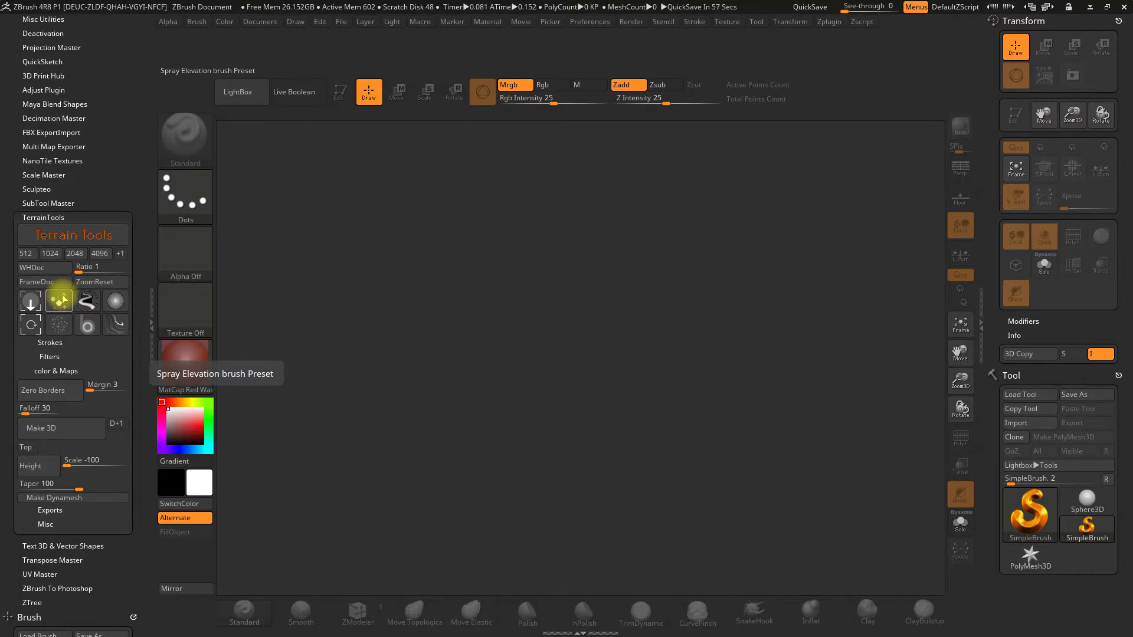
left_click(59, 301)
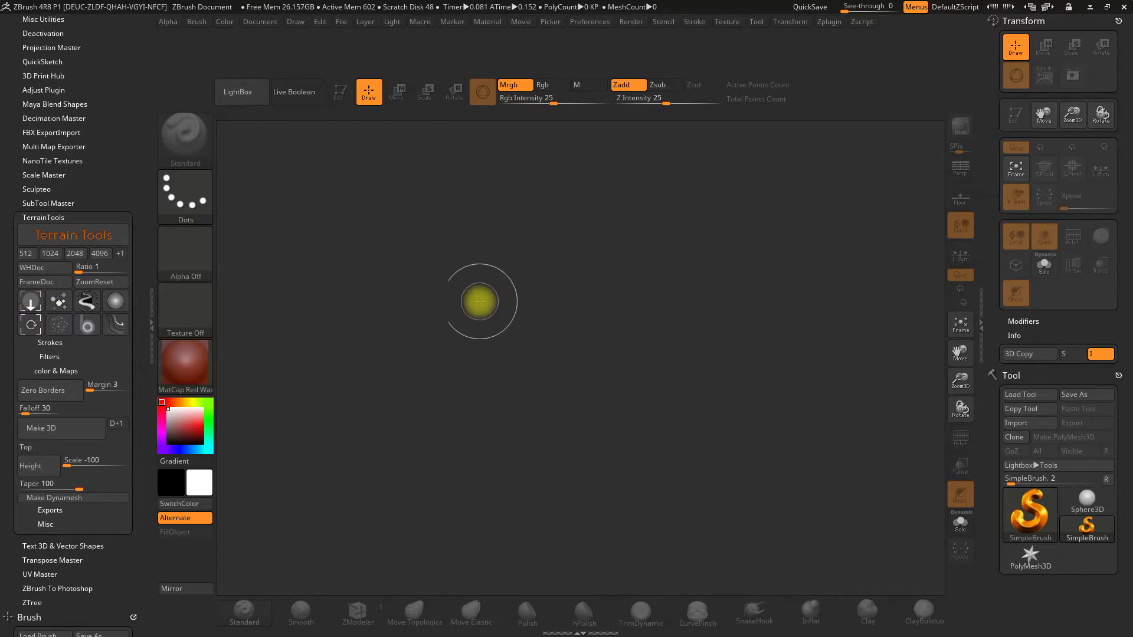
- Load the Elevation brush preset and stamp five overlapping mounds around the canvas centre
left_click(30, 302)
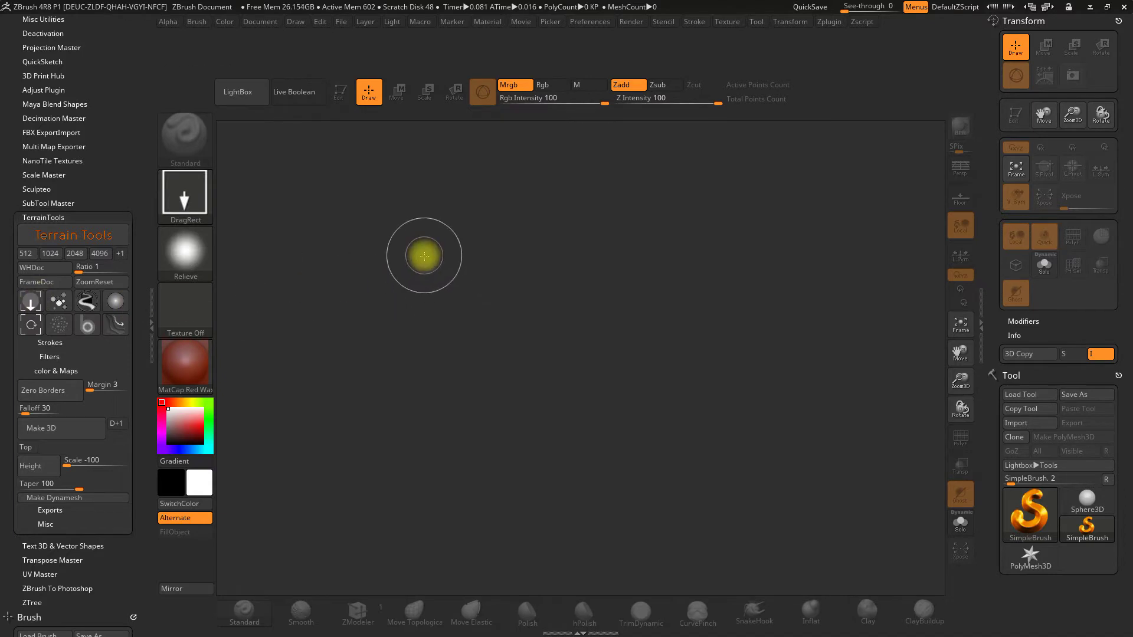
left_click_drag(423, 250, 469, 303)
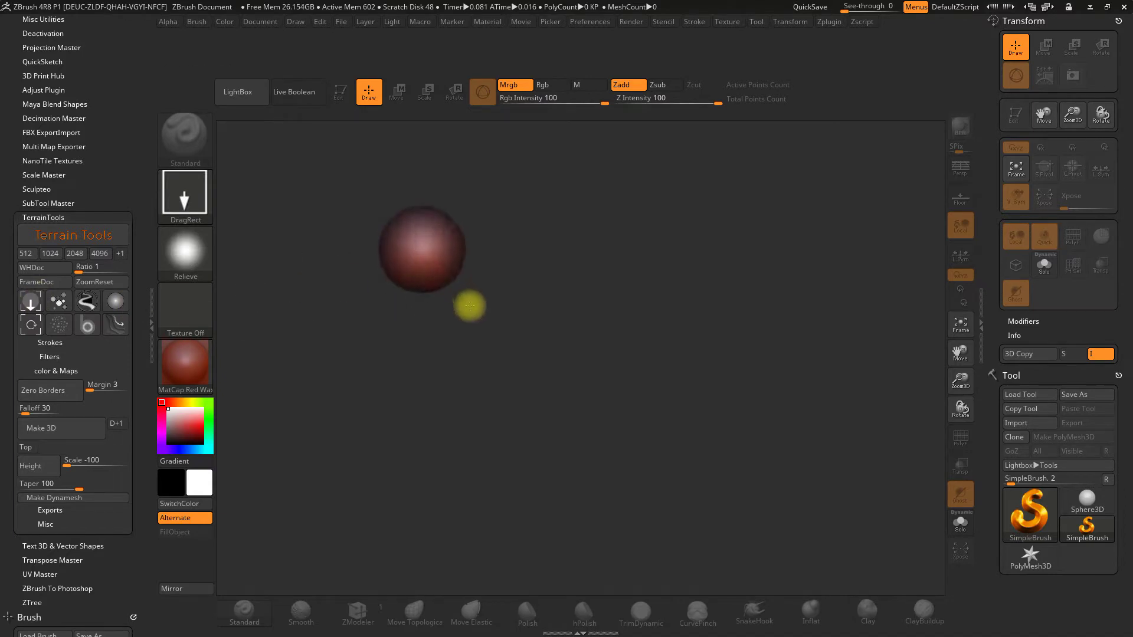
left_click_drag(551, 333, 603, 384)
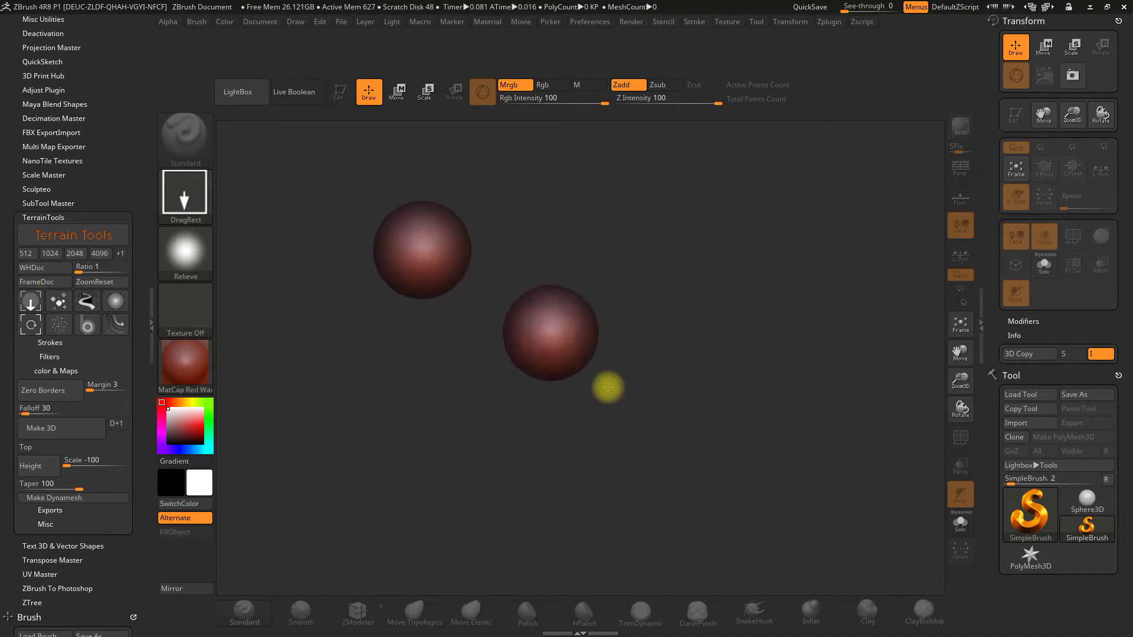
mouse_move(566, 263)
left_mouse_down()
mouse_move(661, 341)
mouse_move(703, 359)
mouse_move(673, 394)
left_mouse_up()
mouse_move(562, 384)
left_mouse_down()
mouse_move(527, 451)
mouse_move(534, 466)
left_mouse_up()
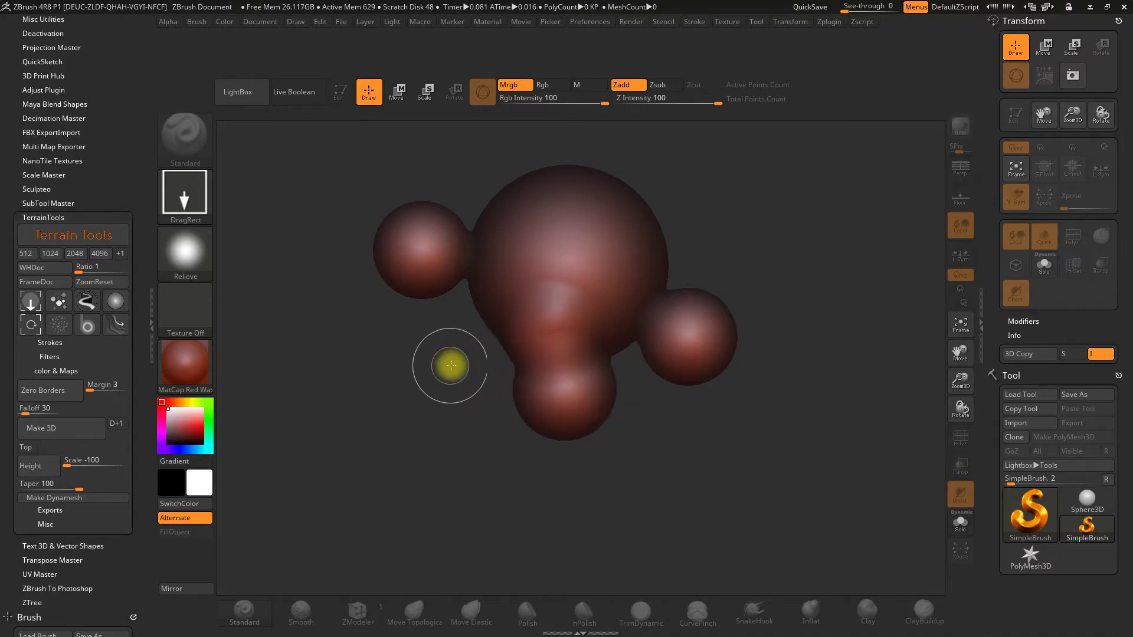
mouse_move(463, 357)
left_mouse_down()
mouse_move(430, 430)
mouse_move(449, 463)
left_mouse_up()
left_click_drag(681, 348, 683, 411)
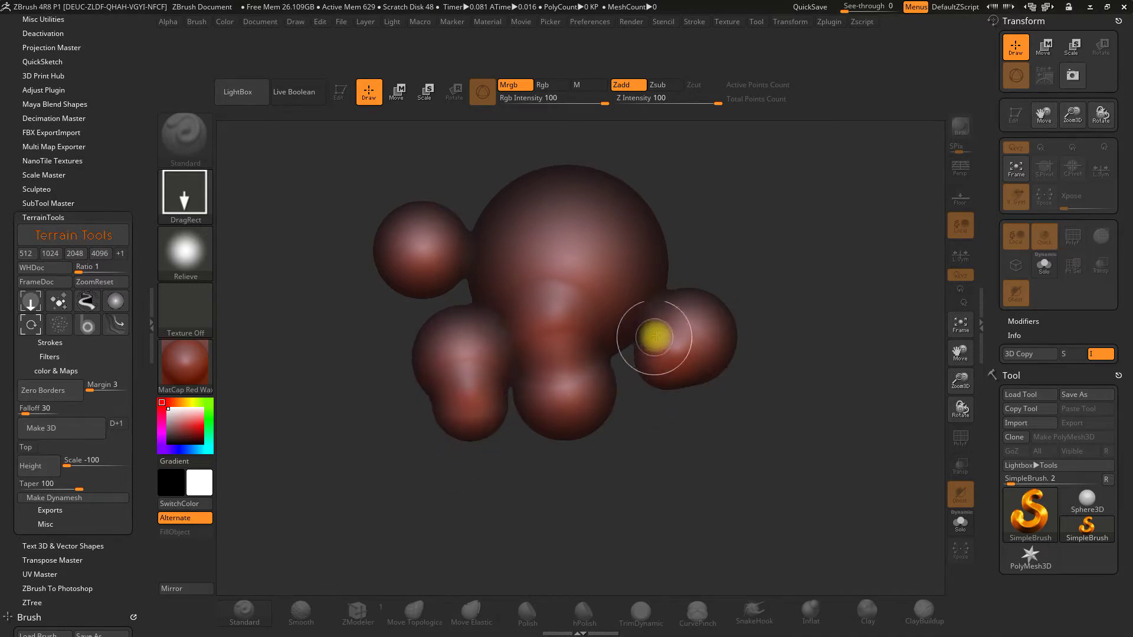
- Lower Rgb/Z Intensity to 38 and add a bulge on the big mound's upper-right edge
left_click_drag(577, 98, 688, 102)
left_click_drag(577, 101, 566, 102)
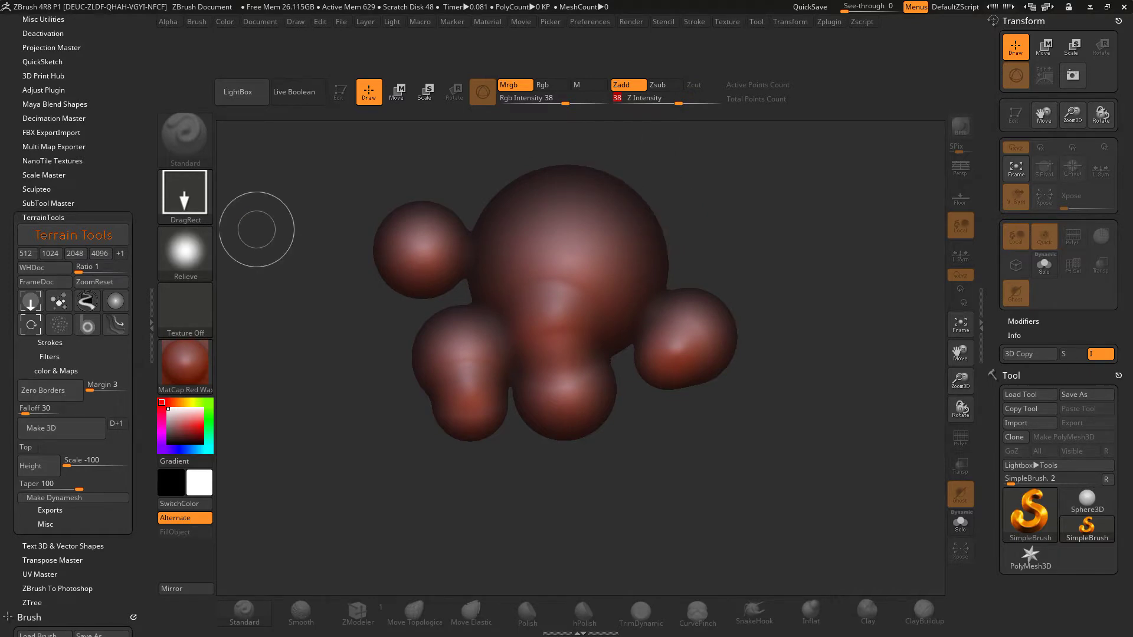
left_click_drag(678, 223, 667, 264)
left_click_drag(695, 209, 729, 254)
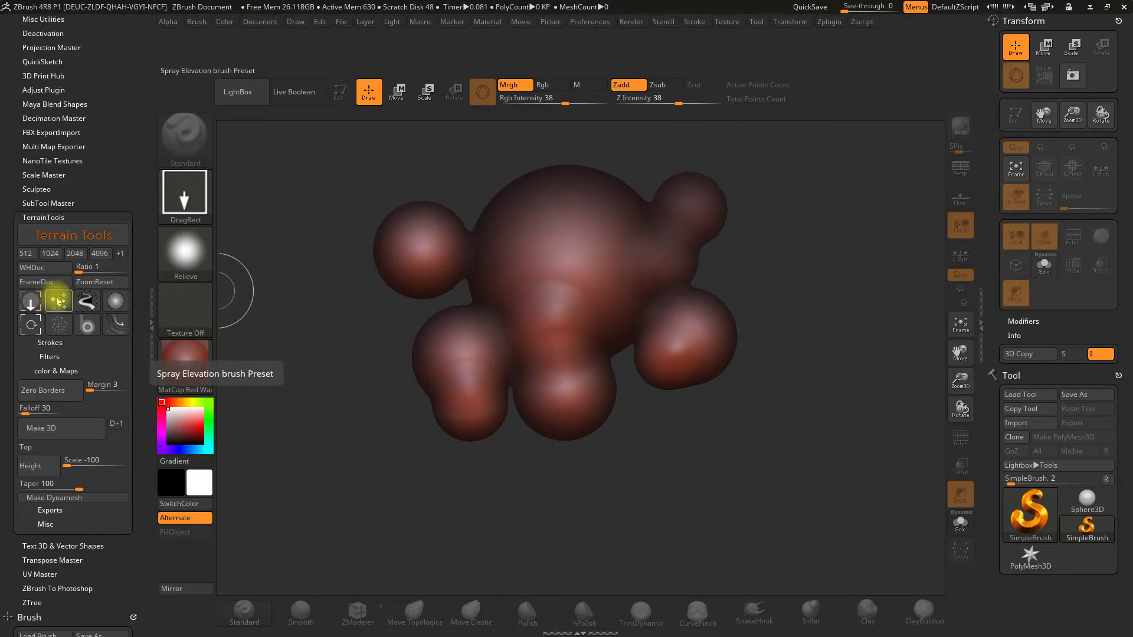
- Spray rough, crumbly detail over the mounds with the Spray Elevation preset, sparing the upper-left mound
left_click(62, 302)
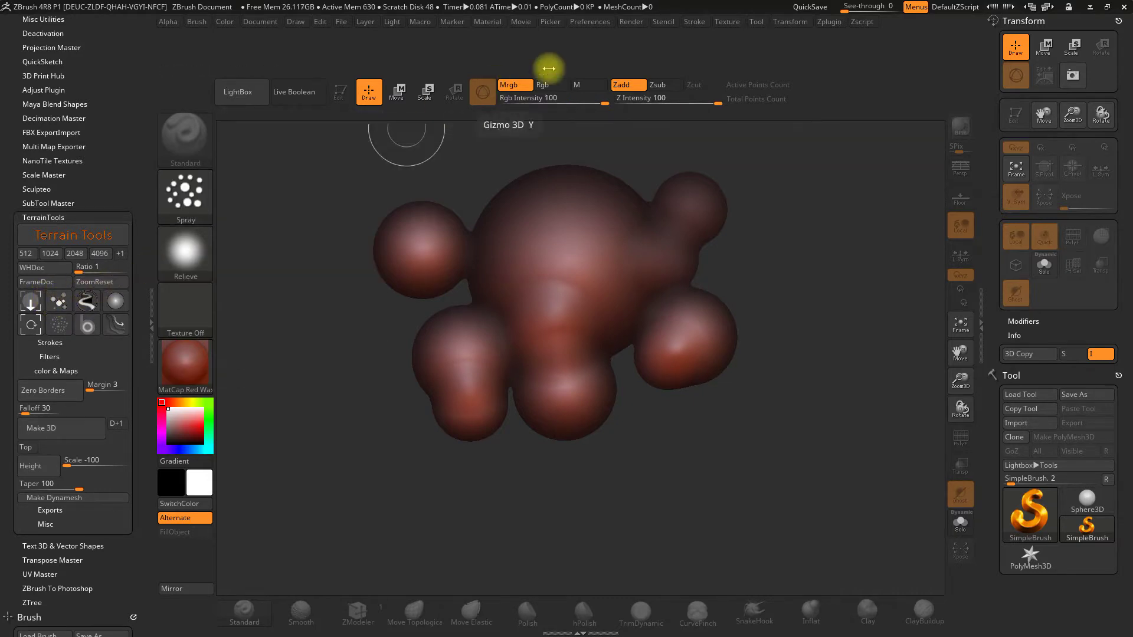
mouse_move(641, 215)
left_mouse_down()
mouse_move(688, 357)
mouse_move(586, 359)
mouse_move(561, 410)
mouse_move(490, 359)
mouse_move(469, 368)
mouse_move(506, 278)
mouse_move(435, 253)
mouse_move(546, 210)
mouse_move(611, 215)
mouse_move(551, 179)
mouse_move(491, 172)
mouse_move(545, 262)
mouse_move(505, 308)
mouse_move(682, 445)
mouse_move(576, 468)
mouse_move(473, 461)
mouse_move(422, 435)
mouse_move(447, 386)
mouse_move(400, 359)
mouse_move(468, 354)
mouse_move(596, 315)
mouse_move(473, 324)
mouse_move(713, 218)
mouse_move(691, 203)
mouse_move(700, 197)
mouse_move(715, 223)
mouse_move(718, 273)
mouse_move(706, 344)
mouse_move(677, 348)
mouse_move(712, 327)
mouse_move(652, 309)
mouse_move(700, 328)
mouse_move(663, 376)
left_mouse_up()
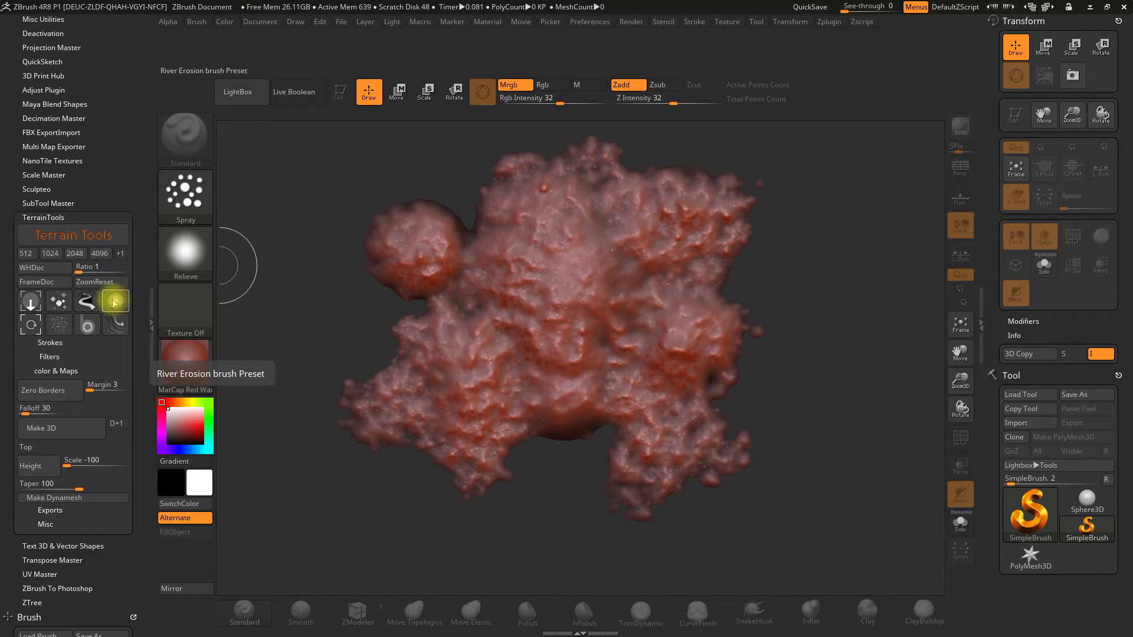
- Stamp a spiky patch beside the round mound, then deposit Sediment along the terrain's left edge
left_click(31, 330)
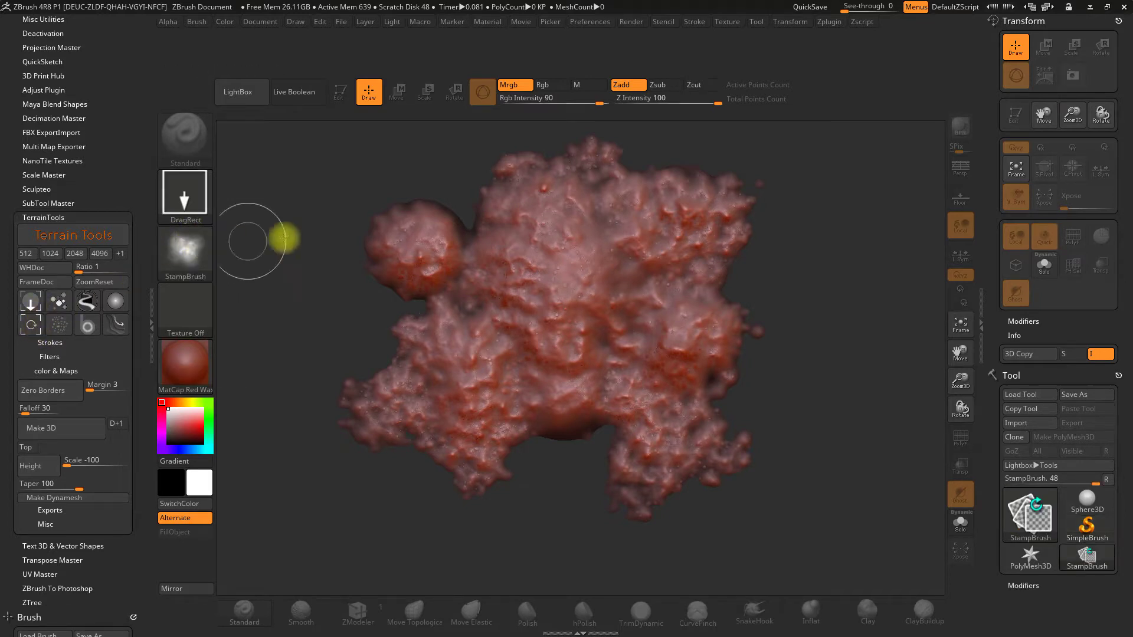
mouse_move(477, 263)
left_mouse_down()
mouse_move(501, 301)
mouse_move(463, 322)
left_mouse_up()
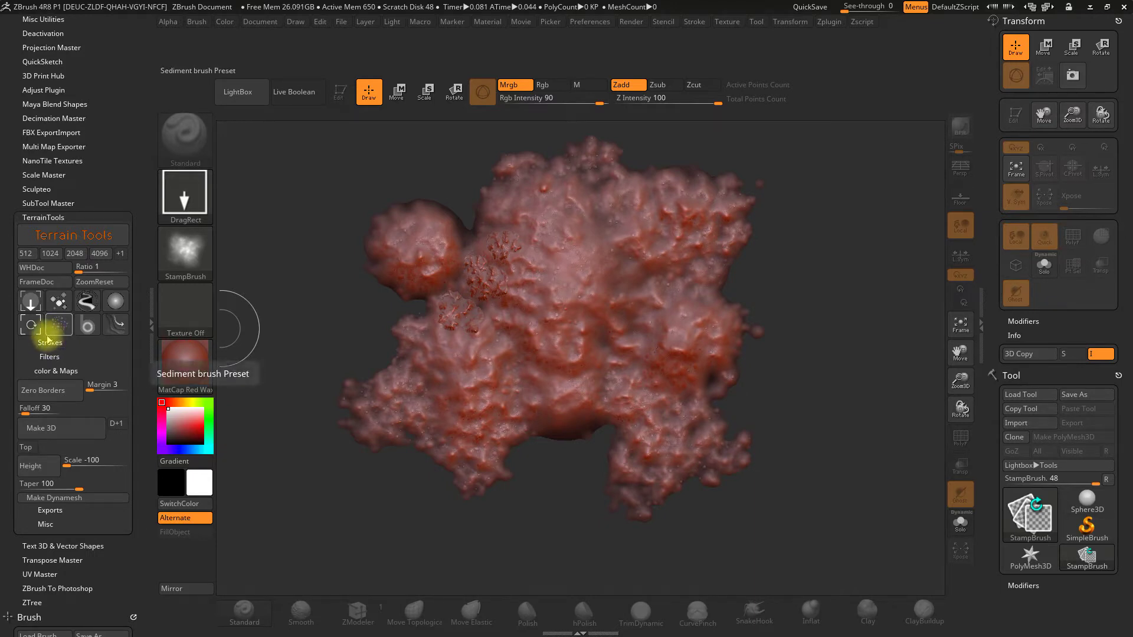
left_click(50, 336)
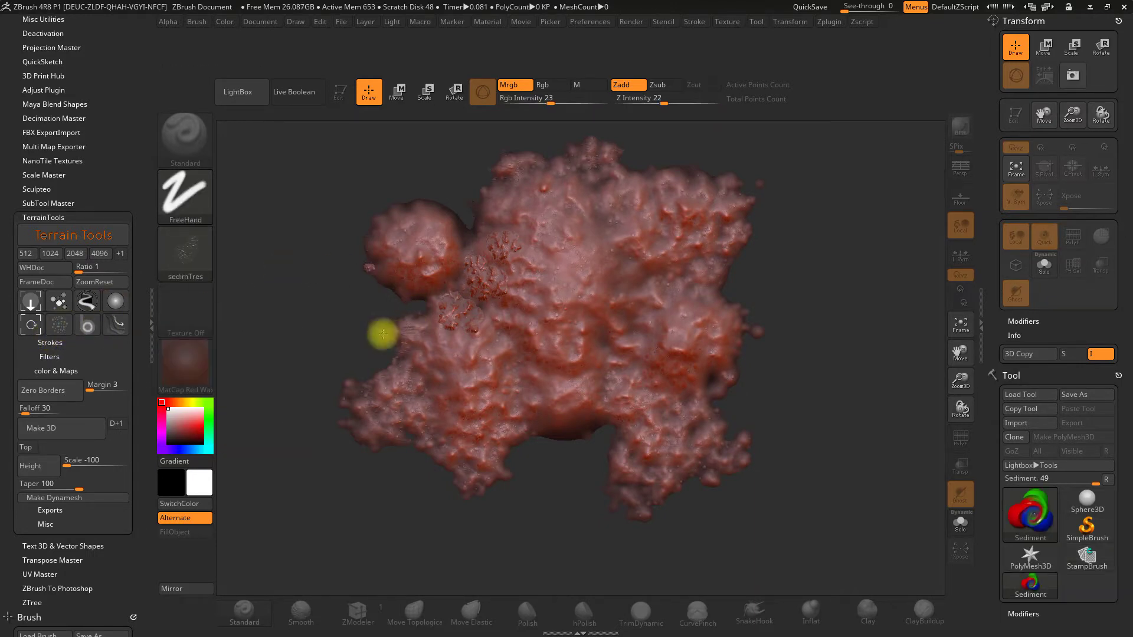
mouse_move(382, 336)
left_mouse_down()
mouse_move(353, 450)
mouse_move(487, 505)
mouse_move(605, 468)
mouse_move(657, 512)
mouse_move(673, 475)
left_mouse_up()
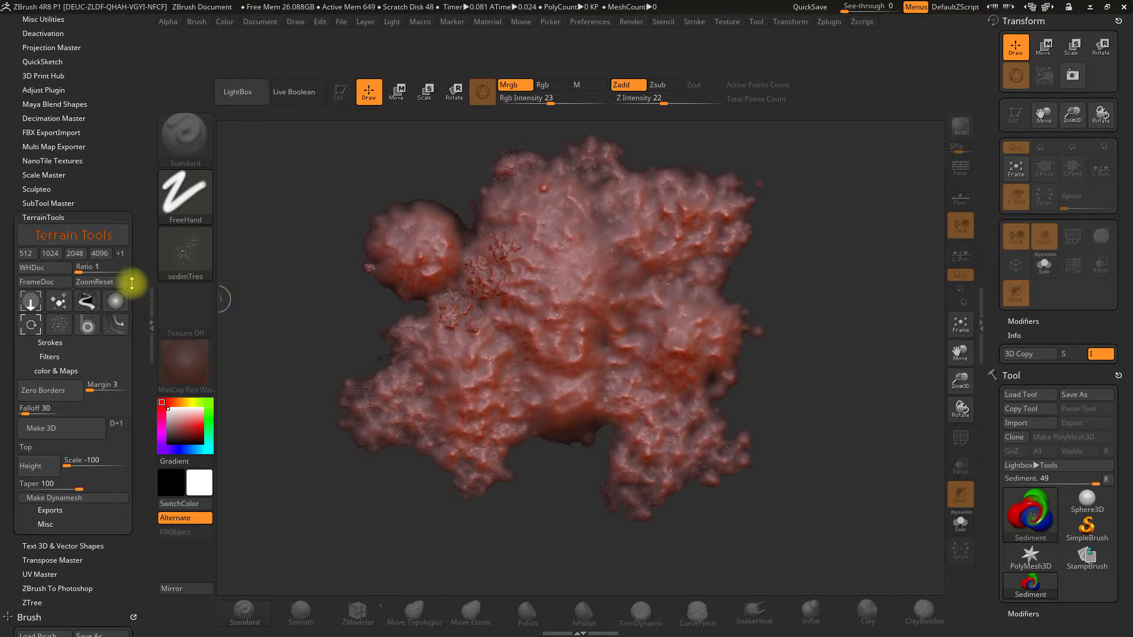
- Smooth the round mound and the spiky patch beside it with the Blur preset
left_click(87, 329)
key("space")
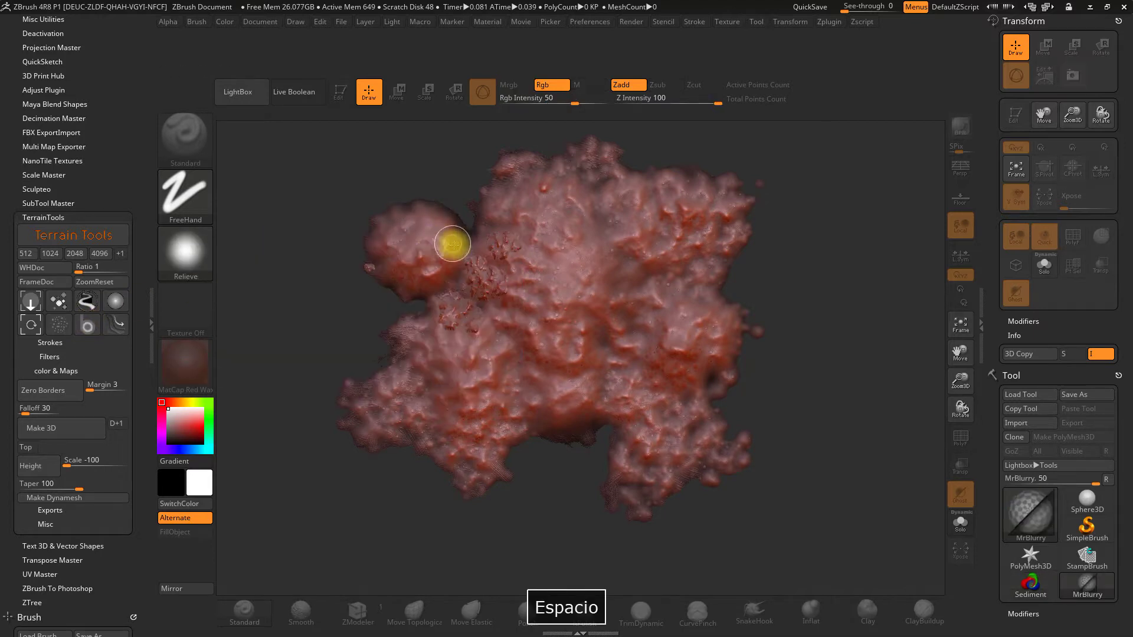
mouse_move(404, 250)
left_mouse_down()
mouse_move(478, 286)
mouse_move(504, 268)
left_mouse_up()
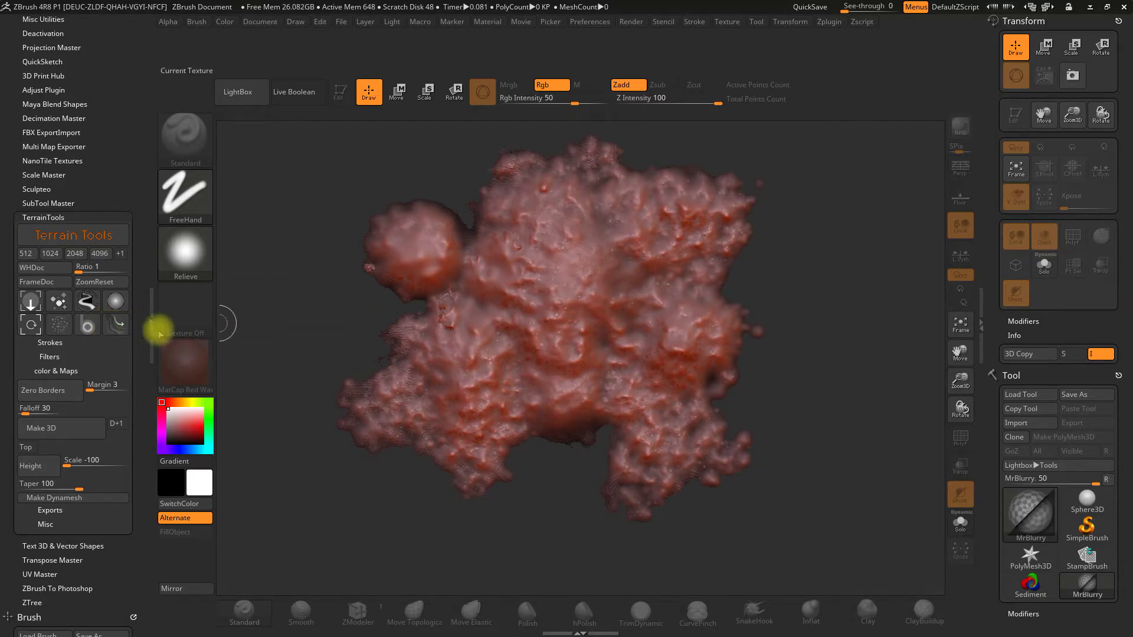
- Smear the round mound into streaks with Smudge and convert the heightmap into a 3D terrain mesh
left_click(112, 323)
mouse_move(439, 263)
left_mouse_down()
mouse_move(440, 253)
mouse_move(379, 265)
mouse_move(407, 290)
mouse_move(413, 337)
mouse_move(451, 335)
mouse_move(486, 371)
mouse_move(481, 390)
mouse_move(431, 342)
mouse_move(437, 412)
mouse_move(478, 434)
mouse_move(471, 450)
mouse_move(412, 397)
mouse_move(511, 352)
mouse_move(475, 319)
mouse_move(521, 285)
mouse_move(519, 354)
mouse_move(508, 350)
left_mouse_up()
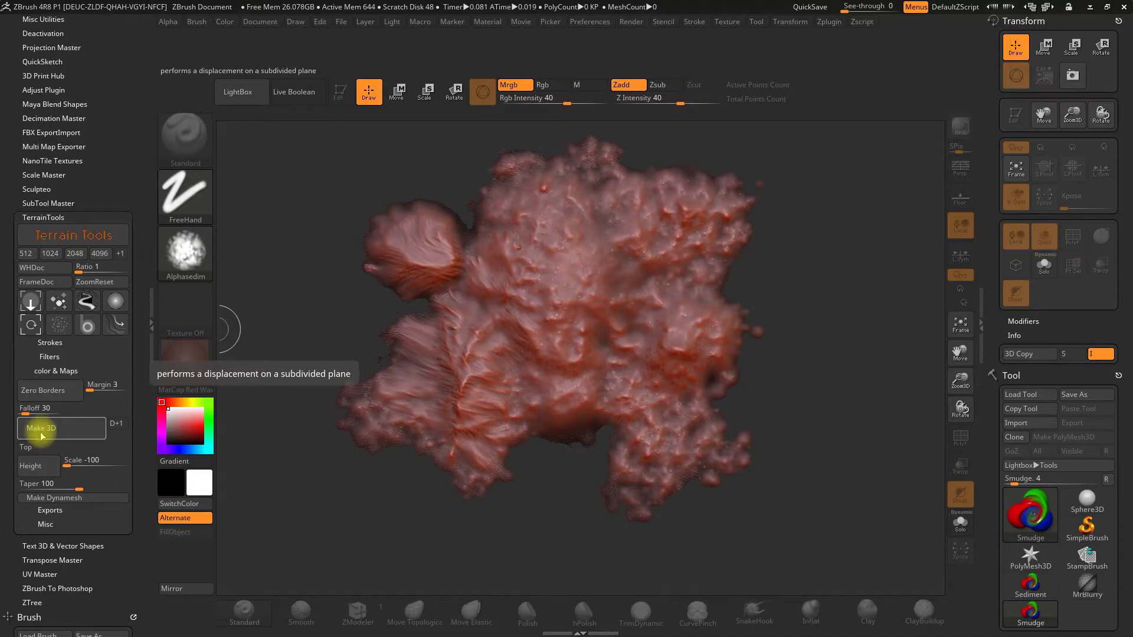
left_click(43, 428)
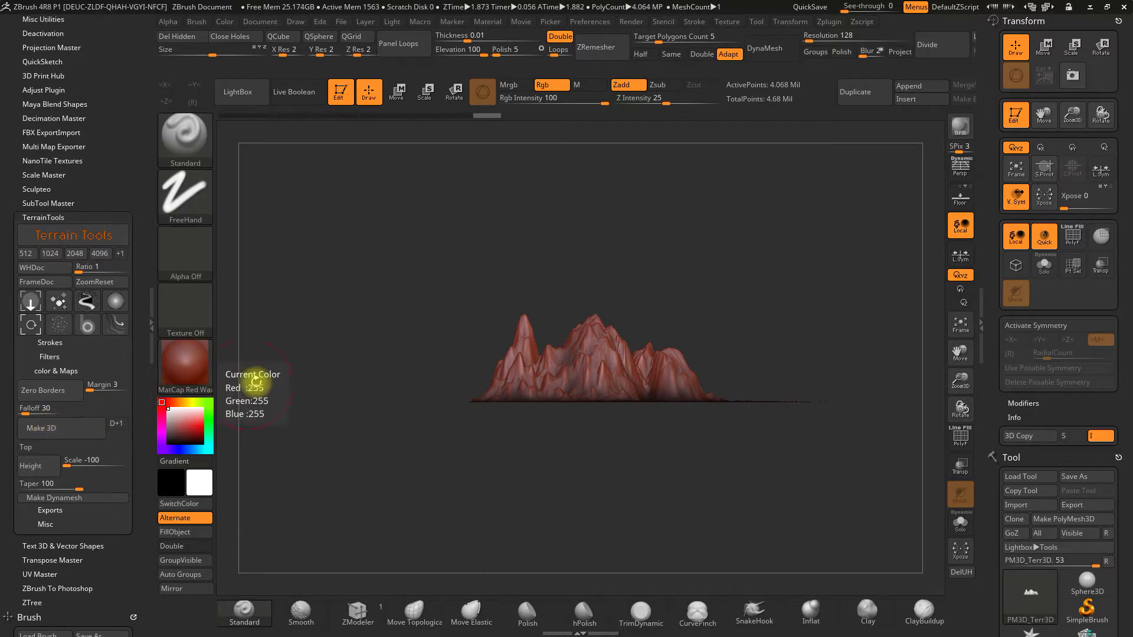
mouse_move(551, 291)
left_mouse_down()
mouse_move(597, 291)
mouse_move(557, 321)
mouse_move(562, 309)
left_mouse_up()
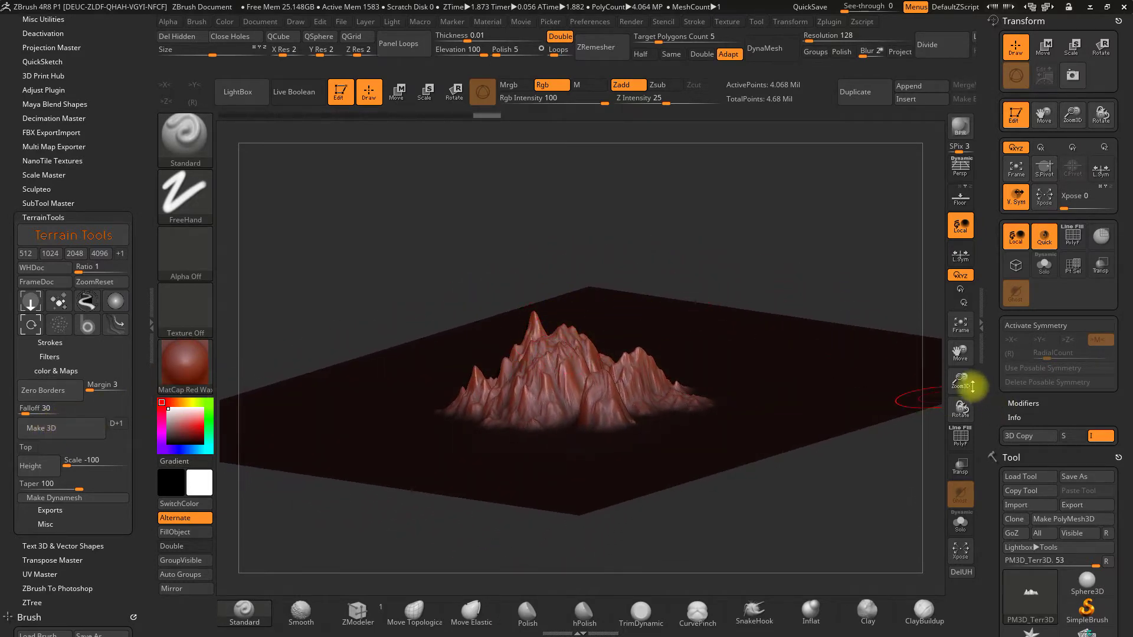
left_click_drag(961, 383, 963, 455)
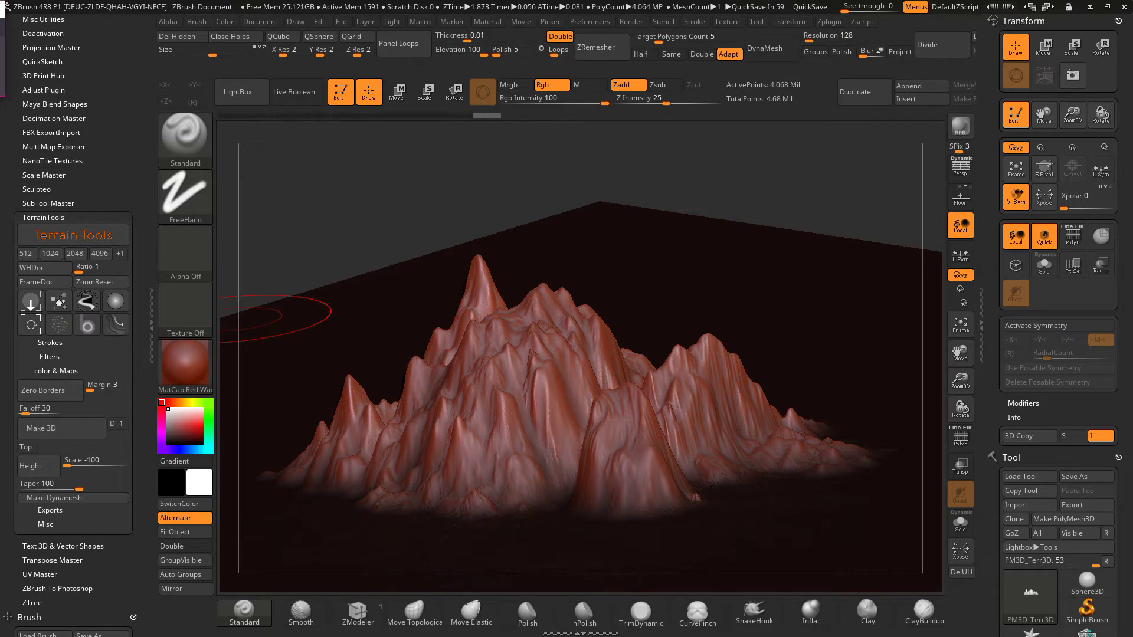
left_click(56, 370)
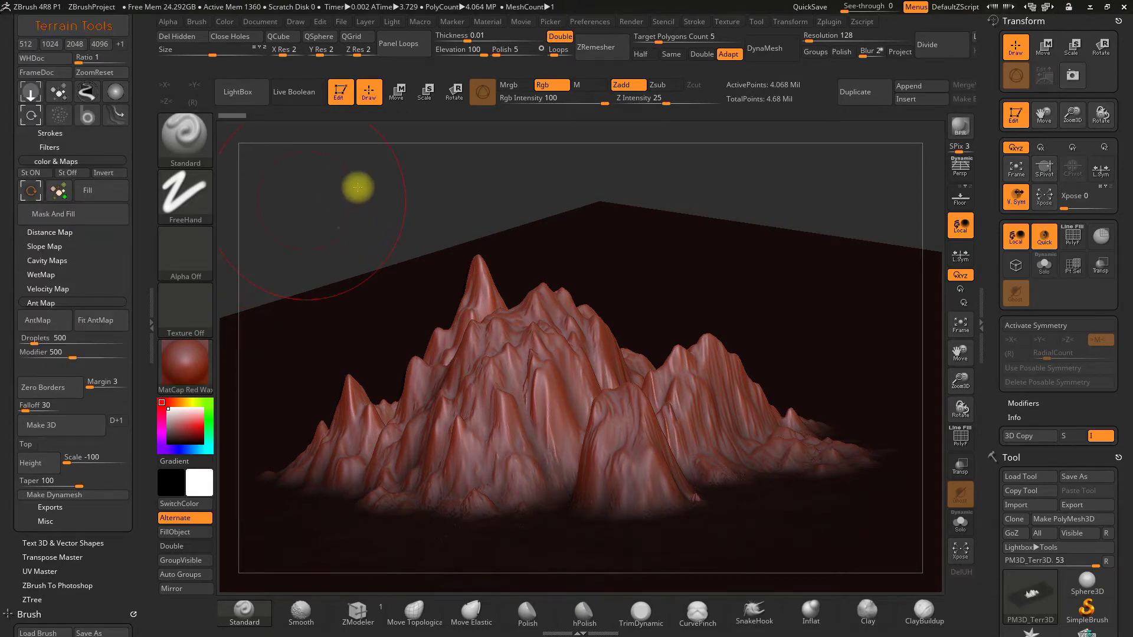
- Start a New Document from the Document menu, answering No to saving the terrain changes
left_click(260, 22)
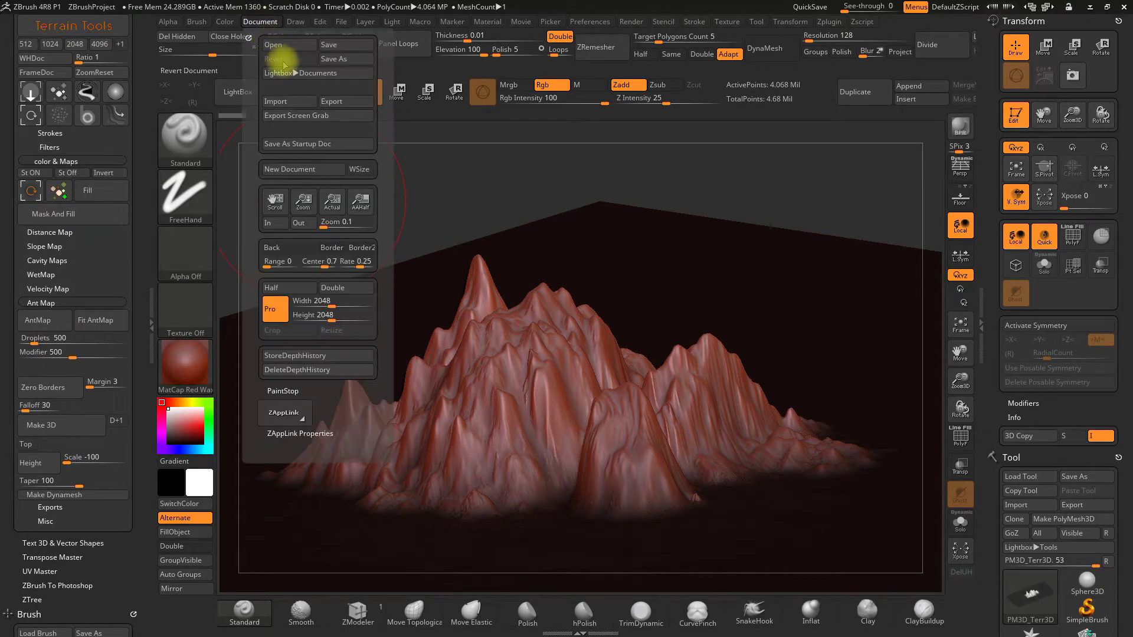
left_click(289, 168)
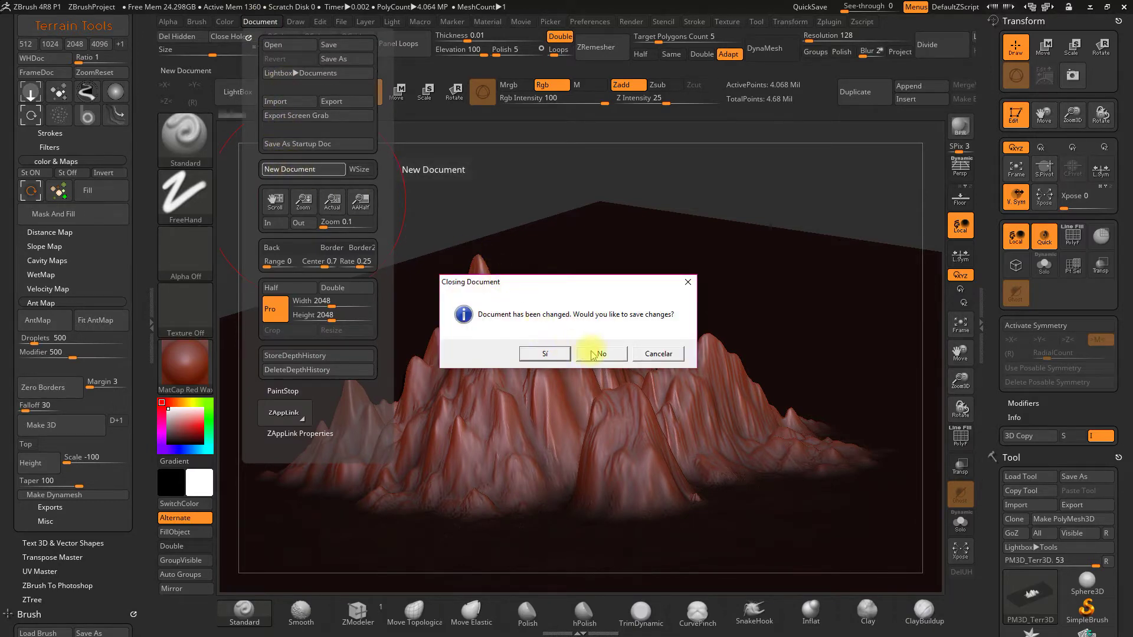
left_click(591, 354)
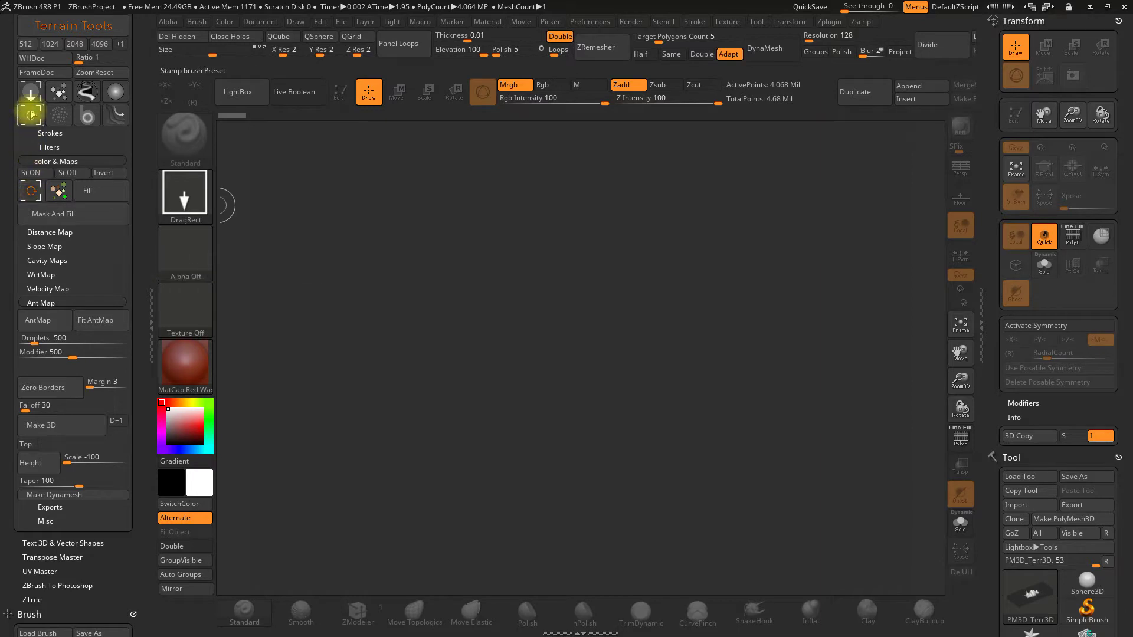
- Load the SimpleBrush Elevation preset and drag out the first five overlapping spheres
left_click(30, 91)
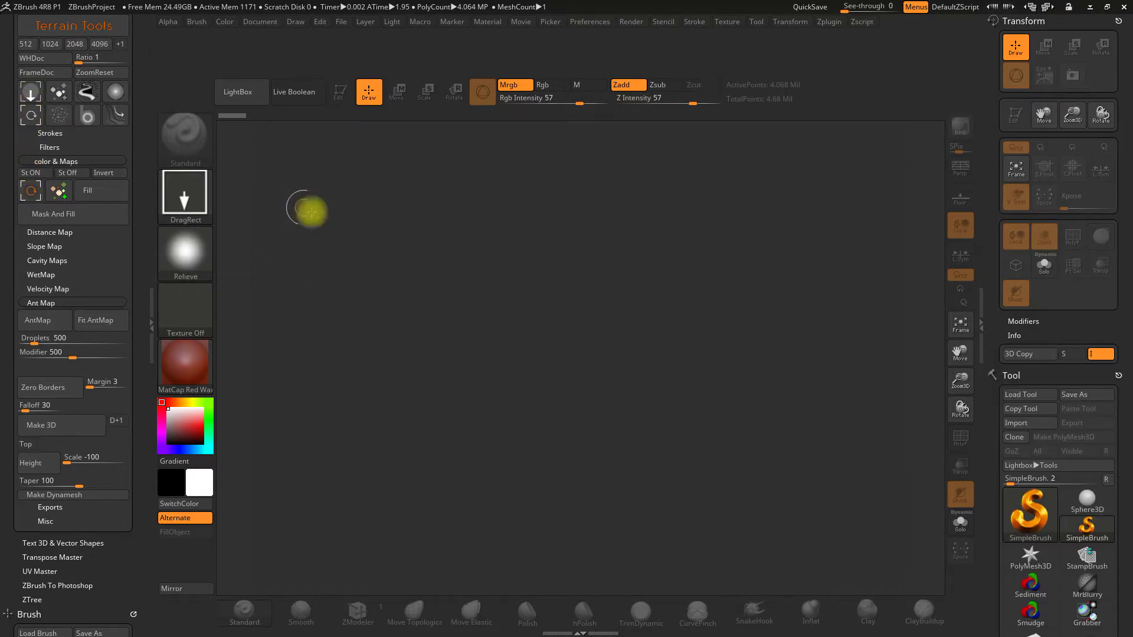
left_click_drag(387, 237, 453, 318)
left_click_drag(607, 240, 680, 345)
left_click_drag(486, 354, 497, 461)
left_click_drag(510, 264, 571, 338)
left_click_drag(707, 360, 759, 475)
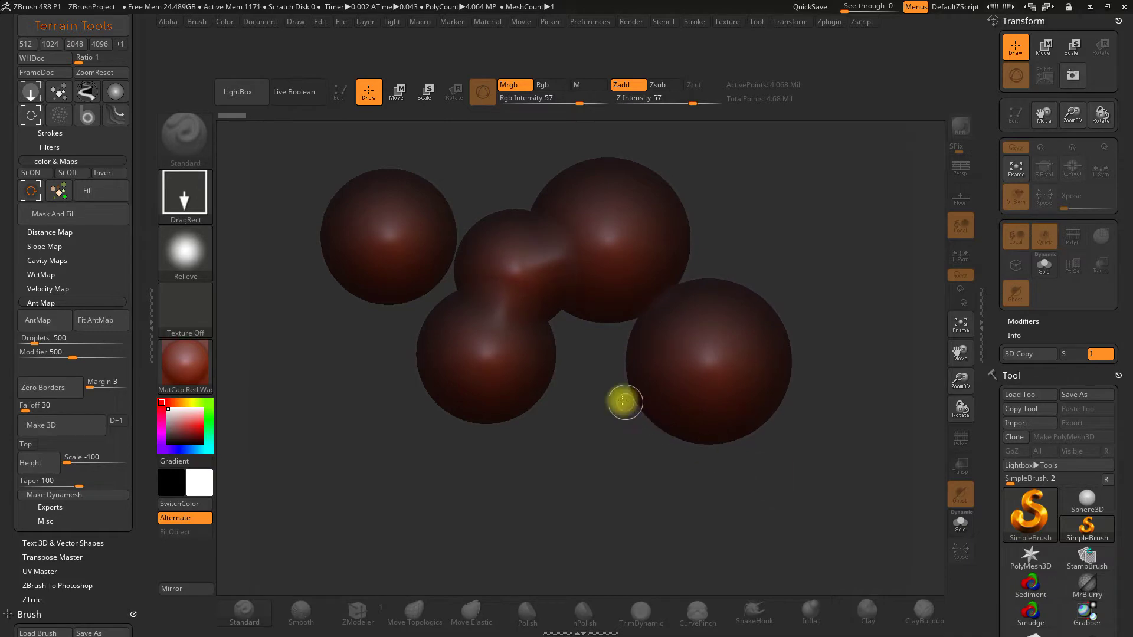
- Add six more blended spheres around the cluster and generate an Elevation heightmap from Strokes
left_click_drag(587, 351, 643, 473)
left_click_drag(371, 328, 404, 397)
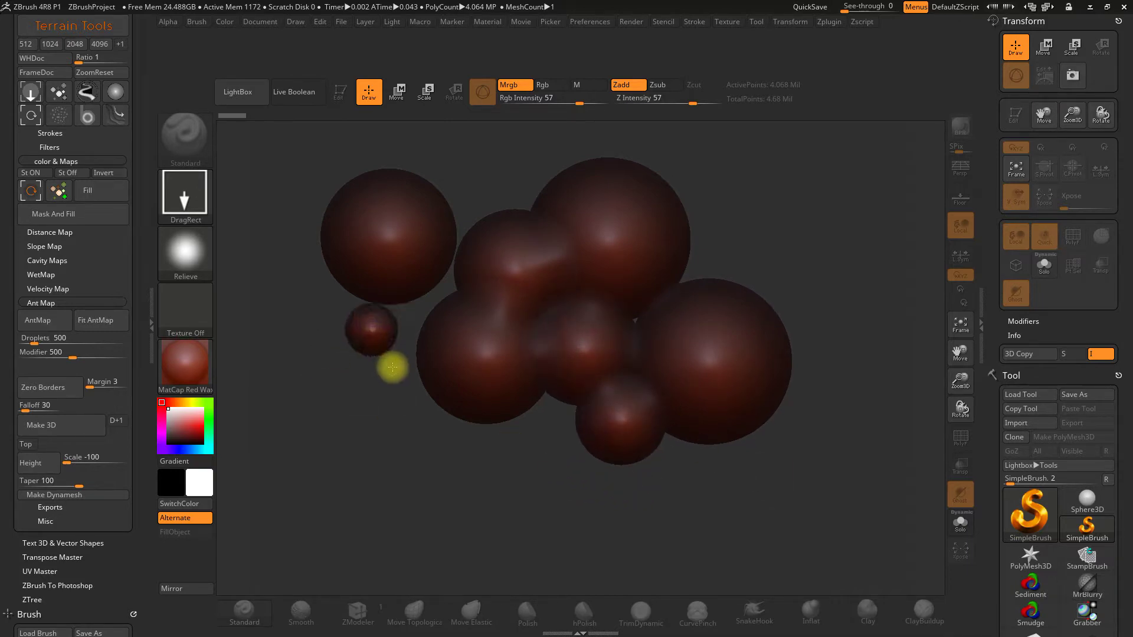
left_click_drag(435, 325, 437, 354)
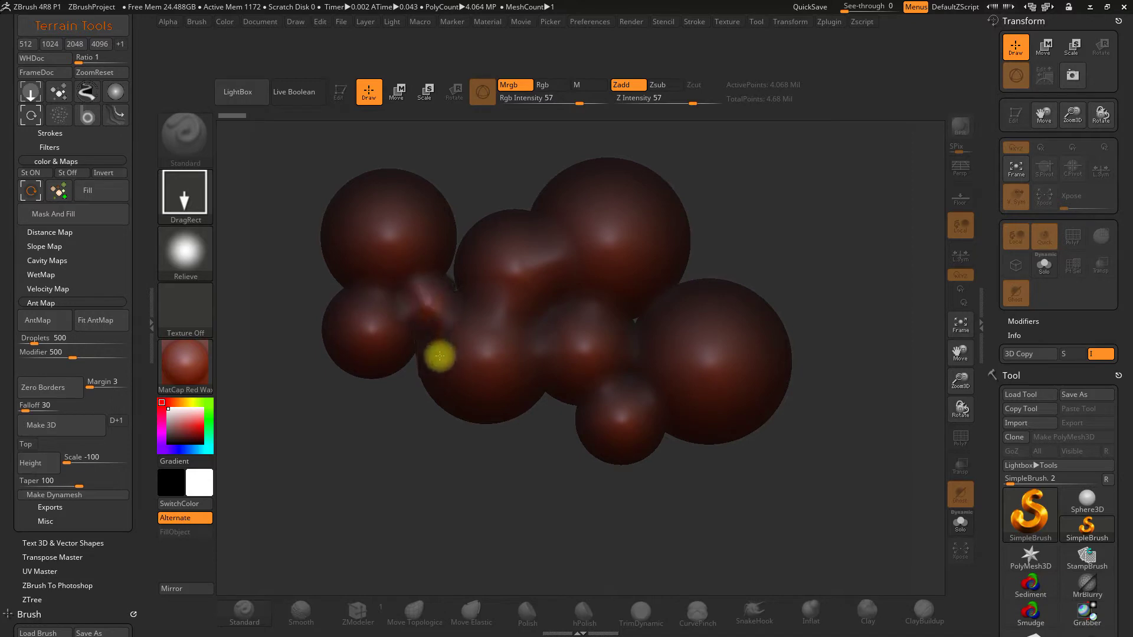
left_click_drag(466, 214, 469, 318)
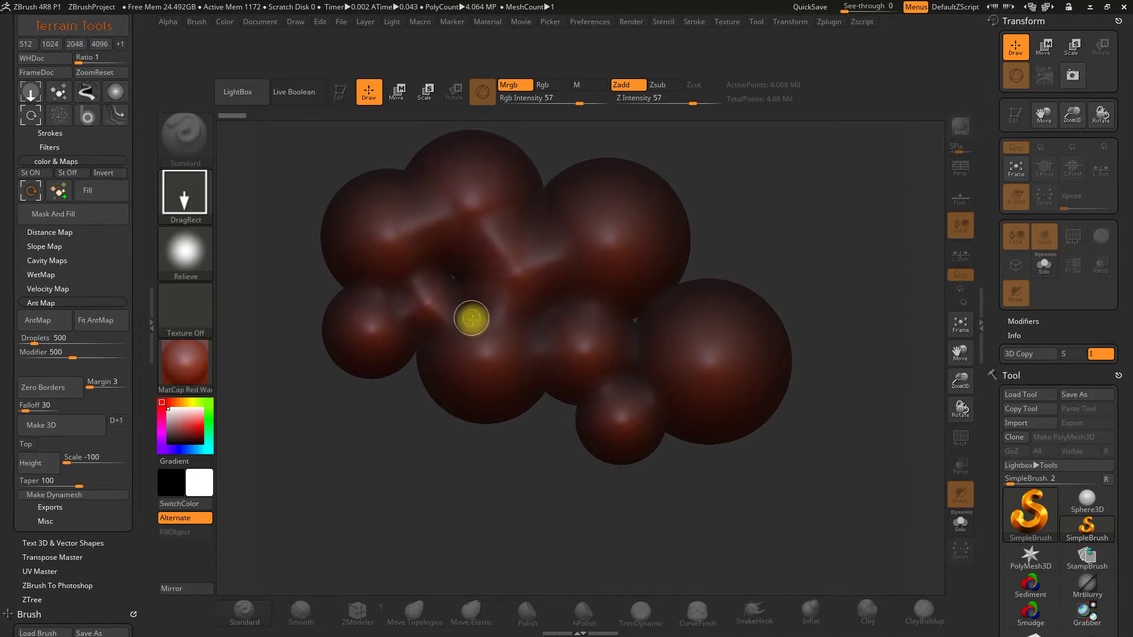
mouse_move(443, 466)
left_mouse_down()
mouse_move(408, 564)
mouse_move(420, 555)
left_mouse_up()
mouse_move(557, 417)
left_mouse_down()
mouse_move(574, 500)
mouse_move(576, 488)
left_mouse_up()
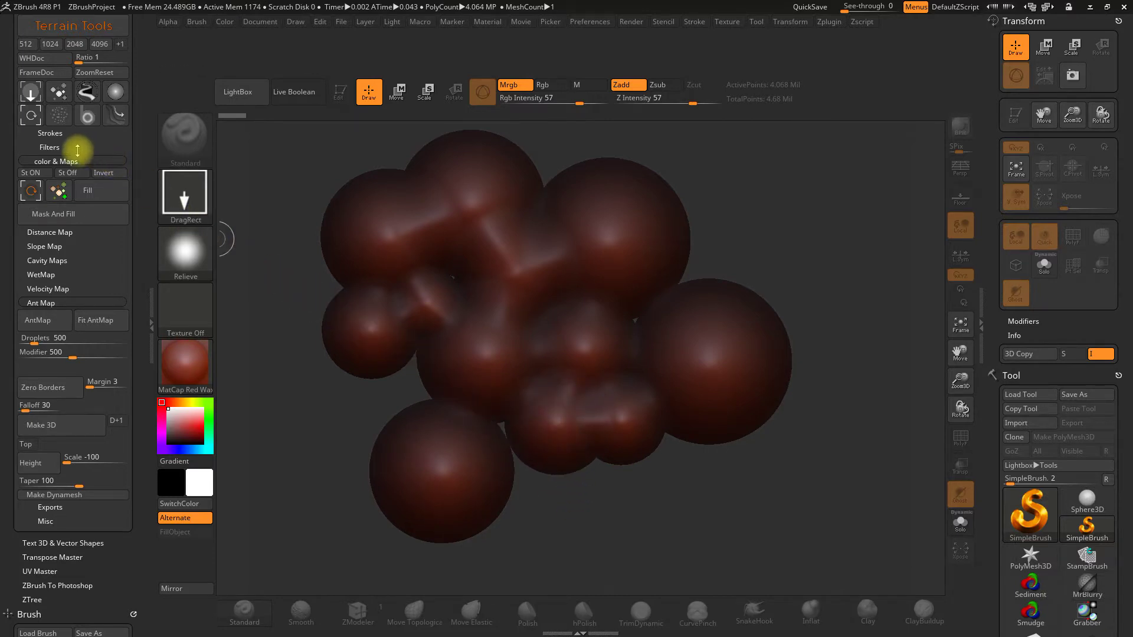
left_click(47, 132)
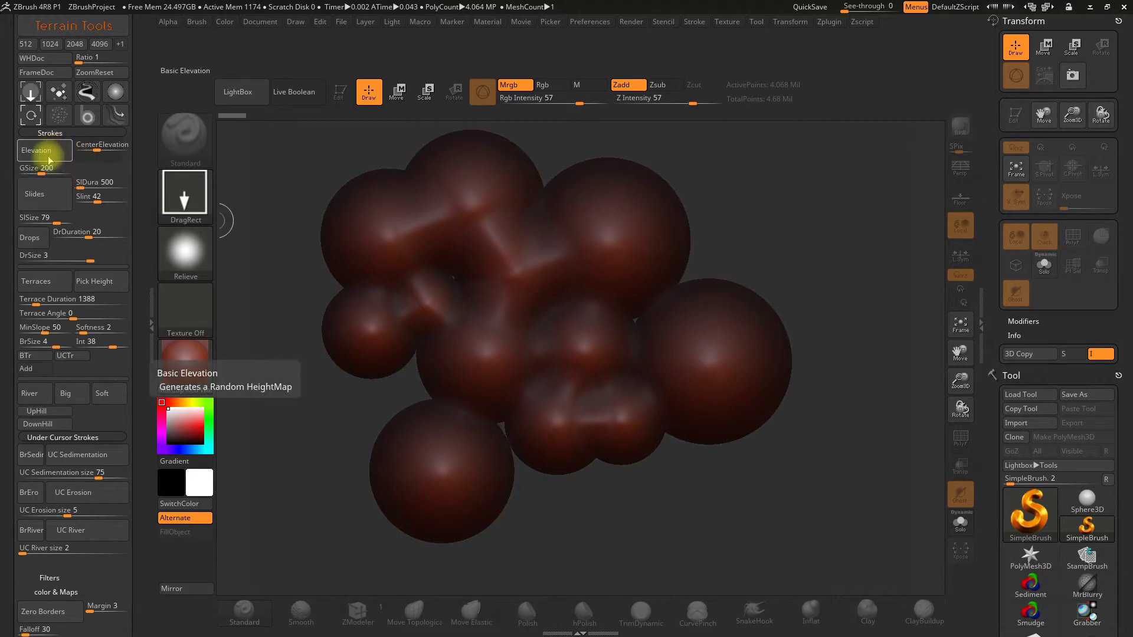
left_click(46, 155)
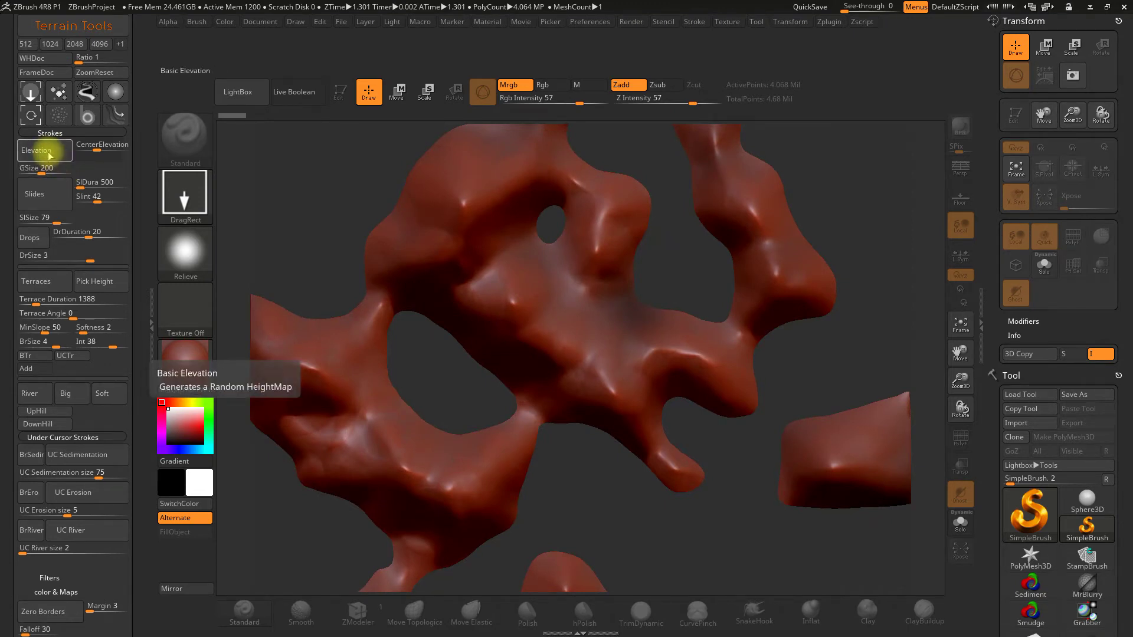
- Regenerate the heightmap with Elevation in the Terrain Tools Strokes subpalette
left_click(49, 155)
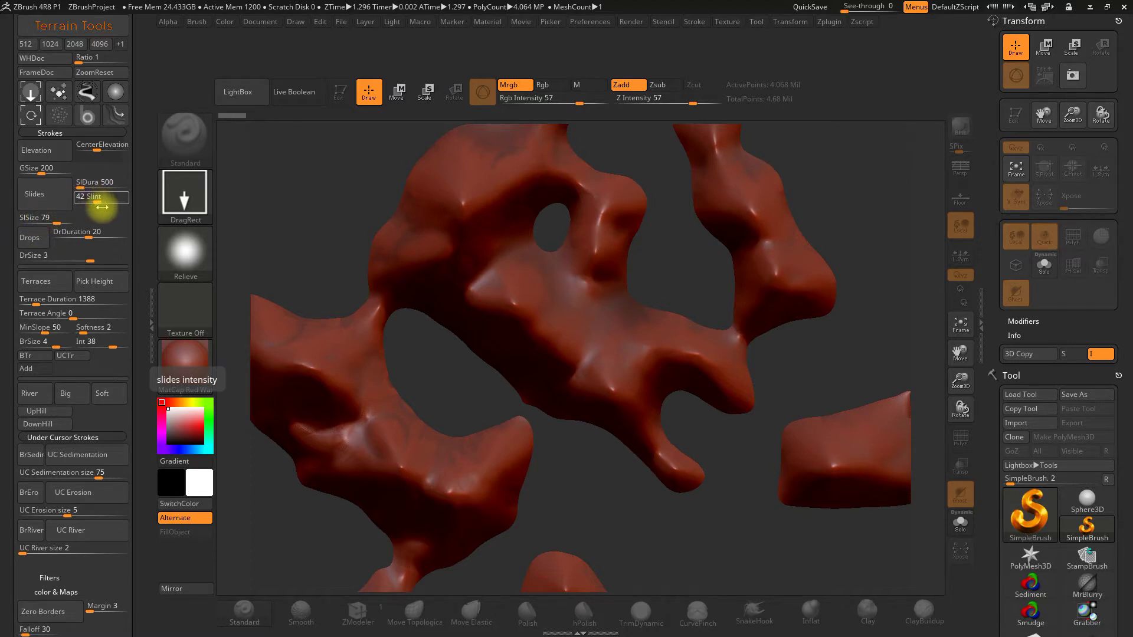
- Set slide intensity and slide size to 75 and run a Slides pass
type("75")
key("Return")
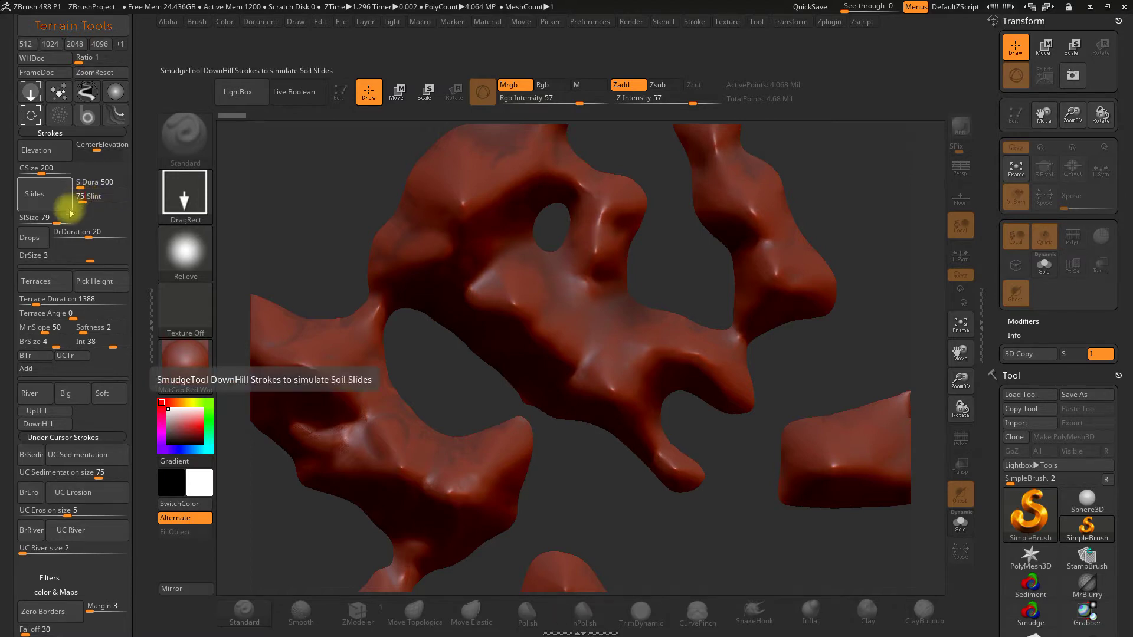
left_click(28, 218)
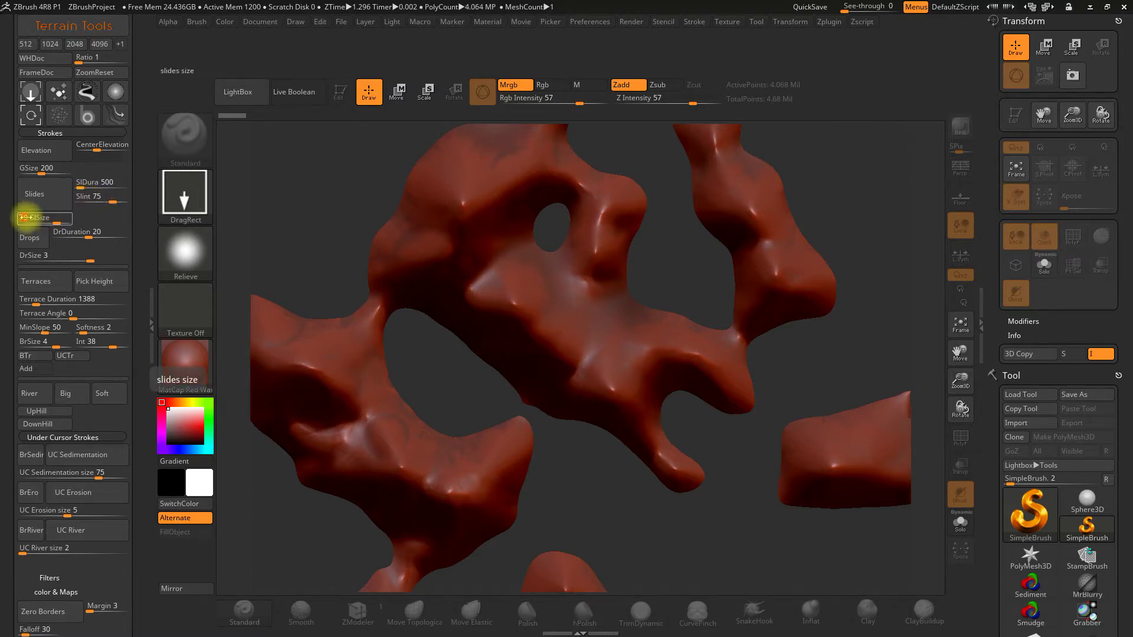
type("5")
key("Return")
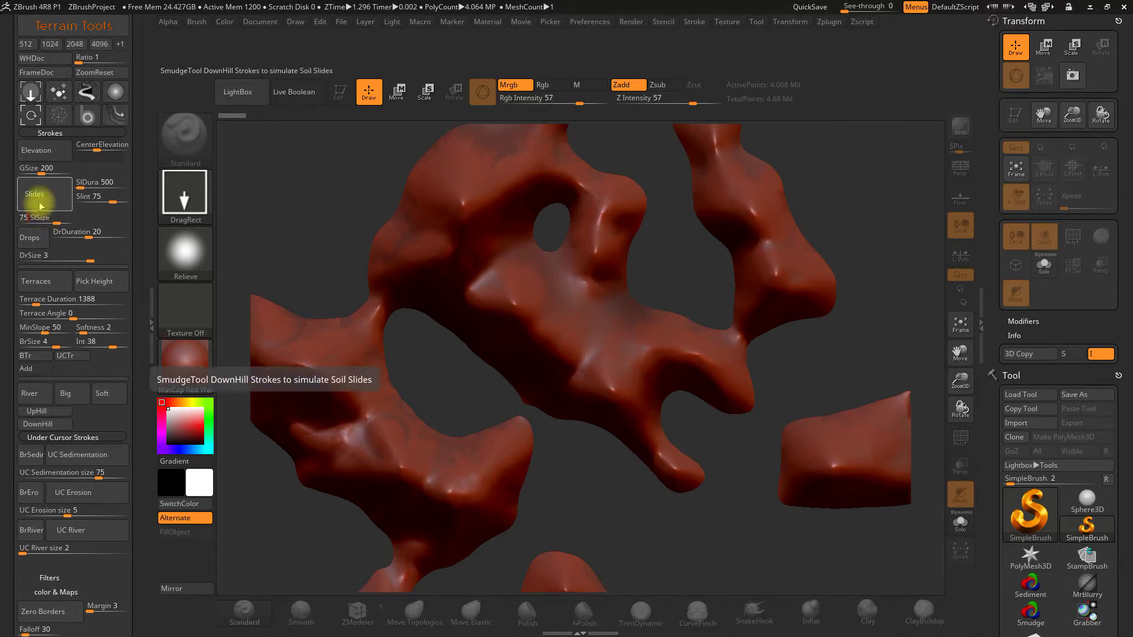
left_click(41, 203)
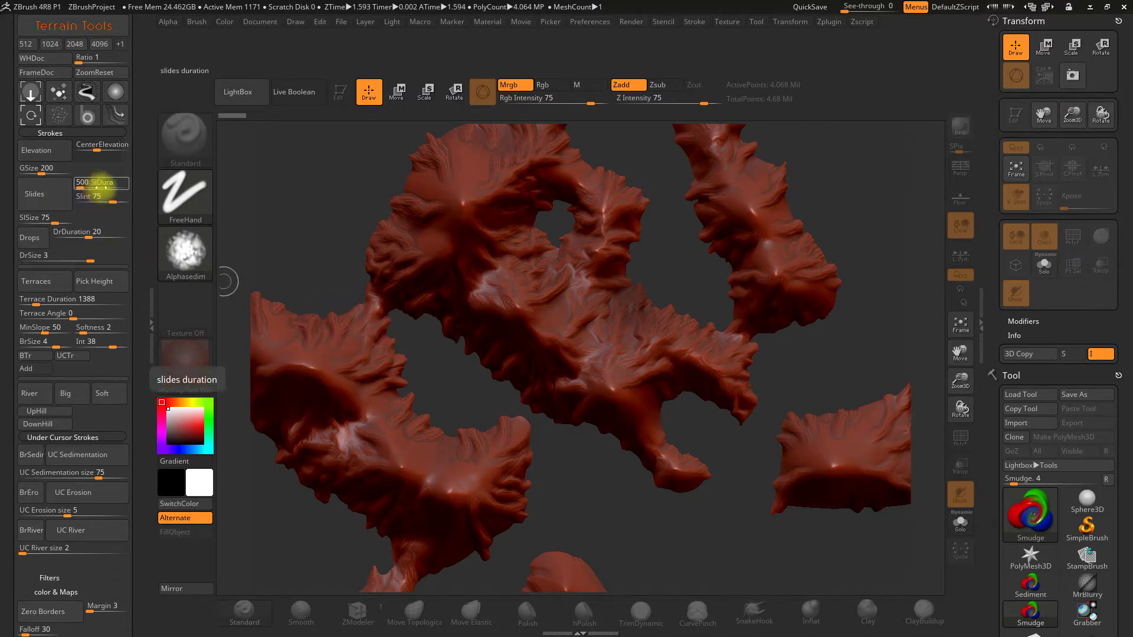
- Lower the slide size to 43 and the slide intensity to 51
left_click(106, 201)
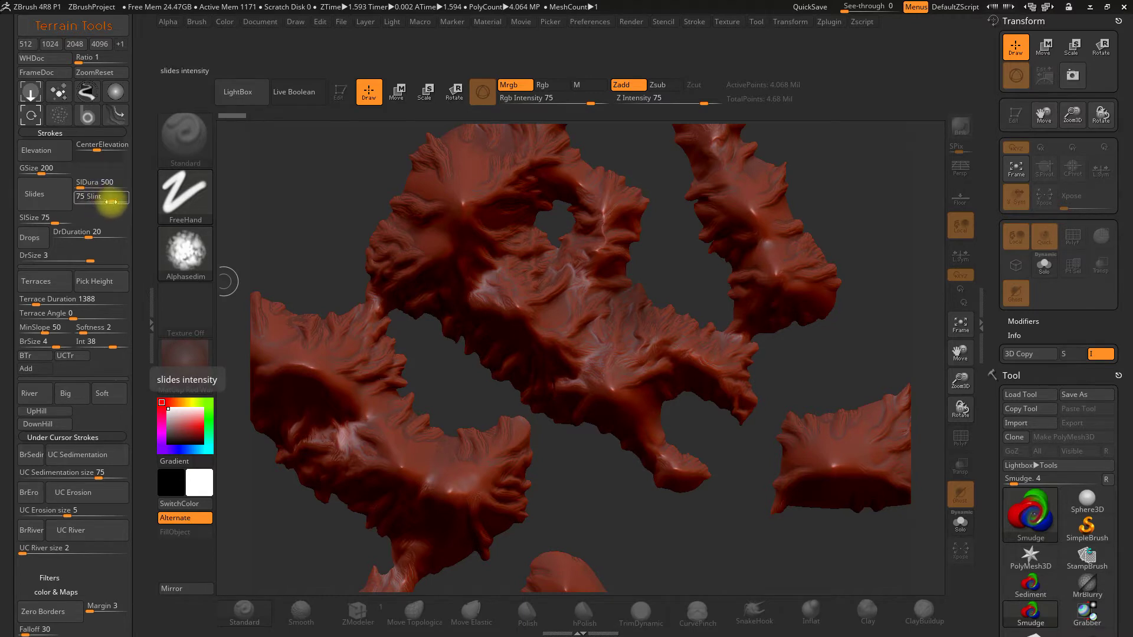
left_click_drag(59, 217, 39, 218)
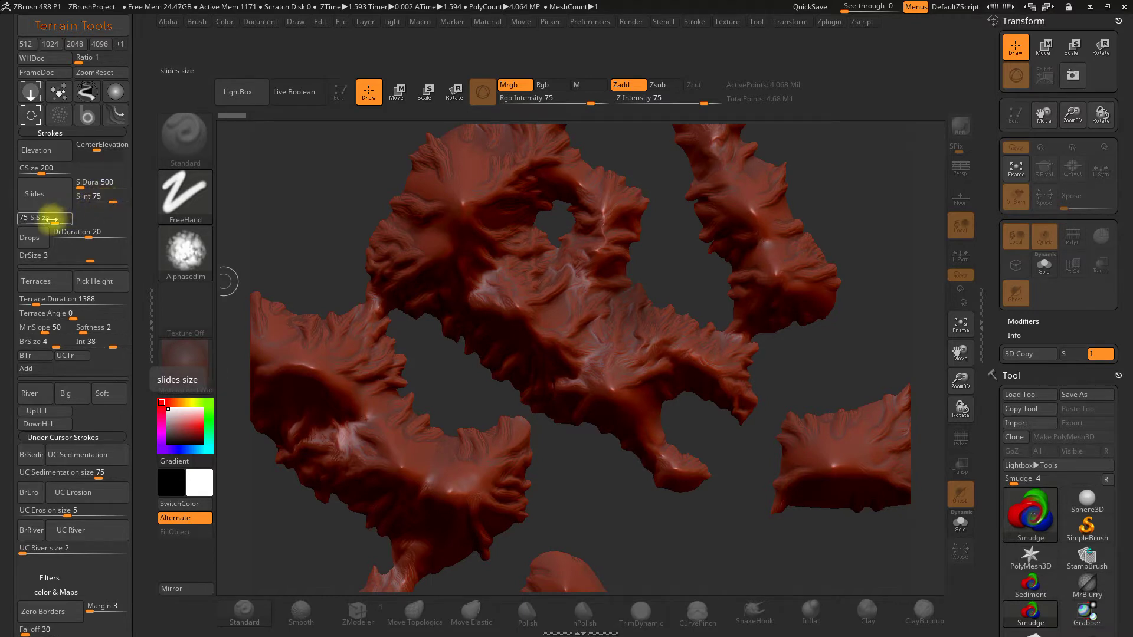
type("43")
left_click(108, 201)
left_click_drag(109, 202, 97, 202)
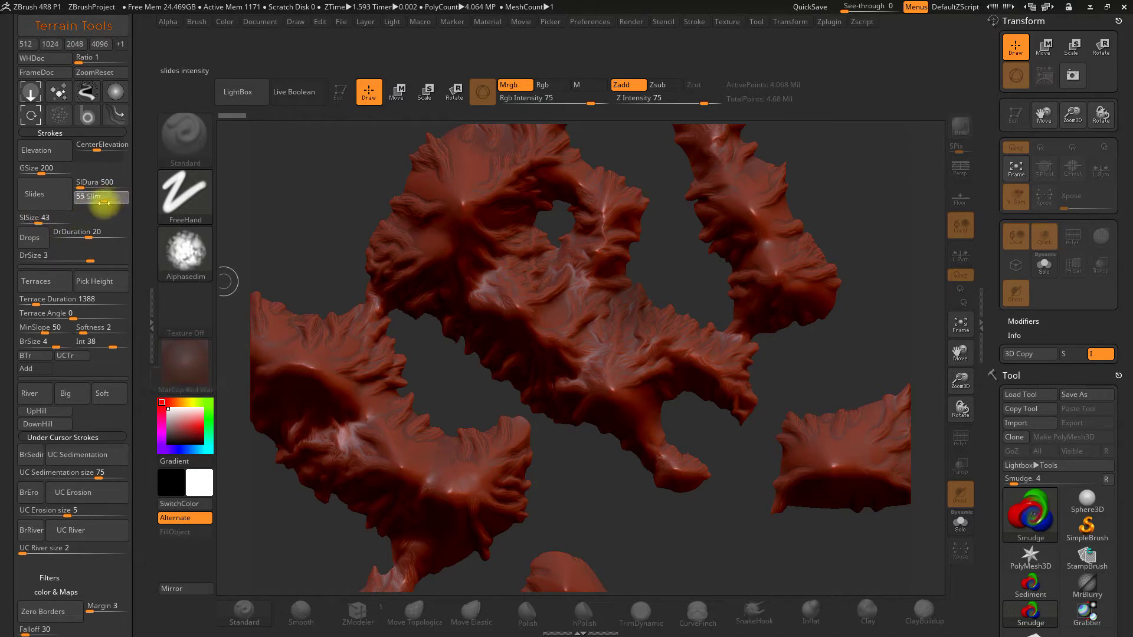
- Run another Slides pass followed by a first Drops rain-erosion pass
left_click(53, 198)
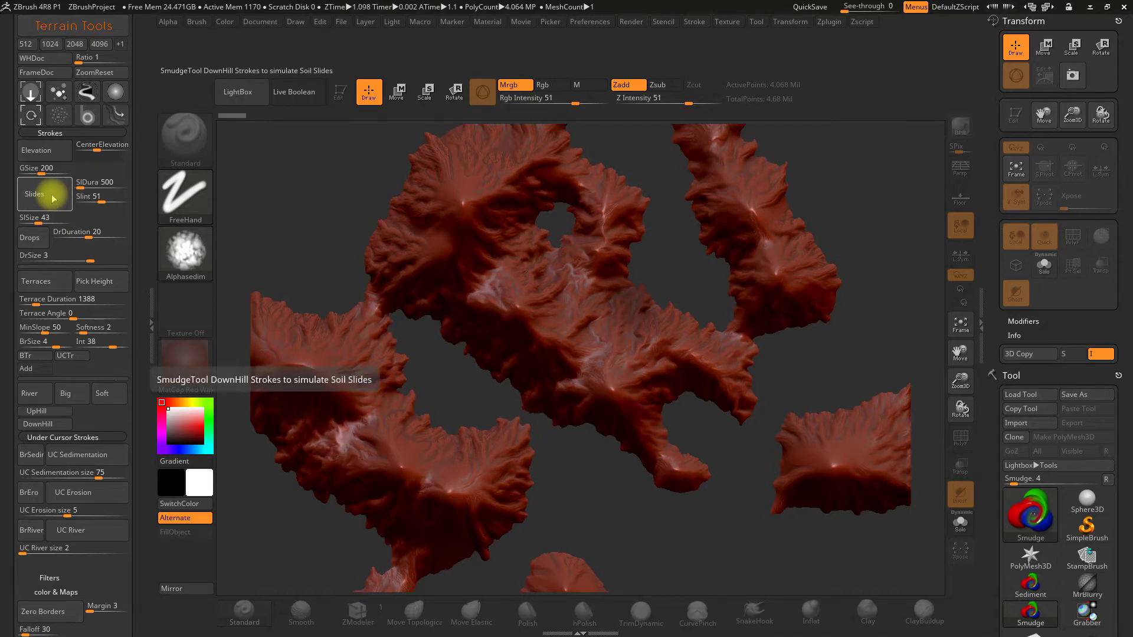
left_click(32, 239)
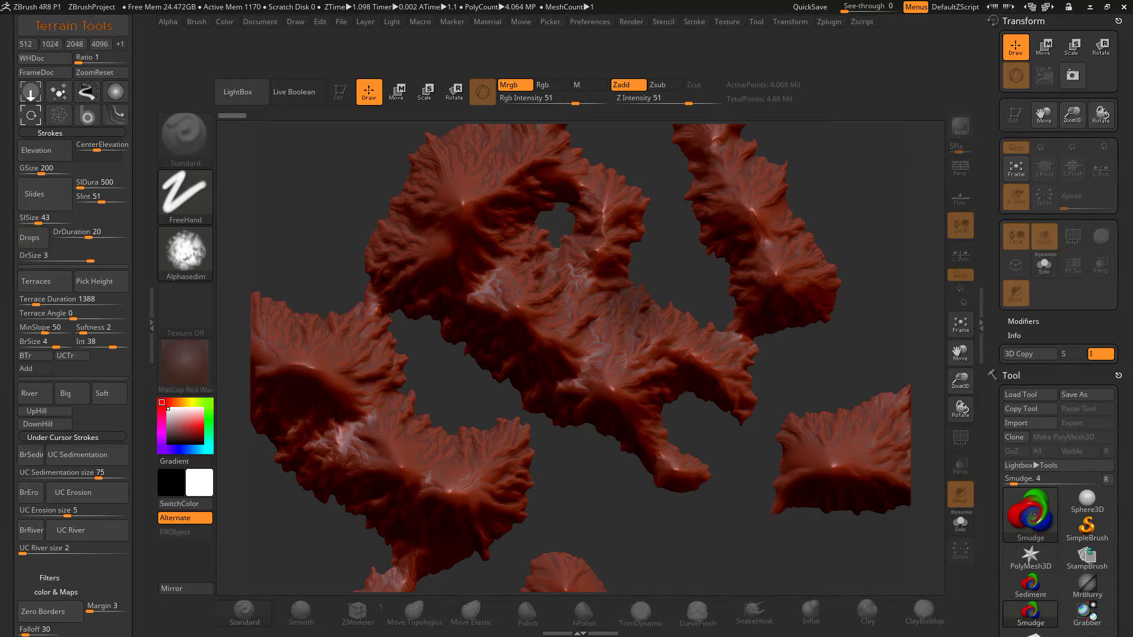
left_click(79, 238)
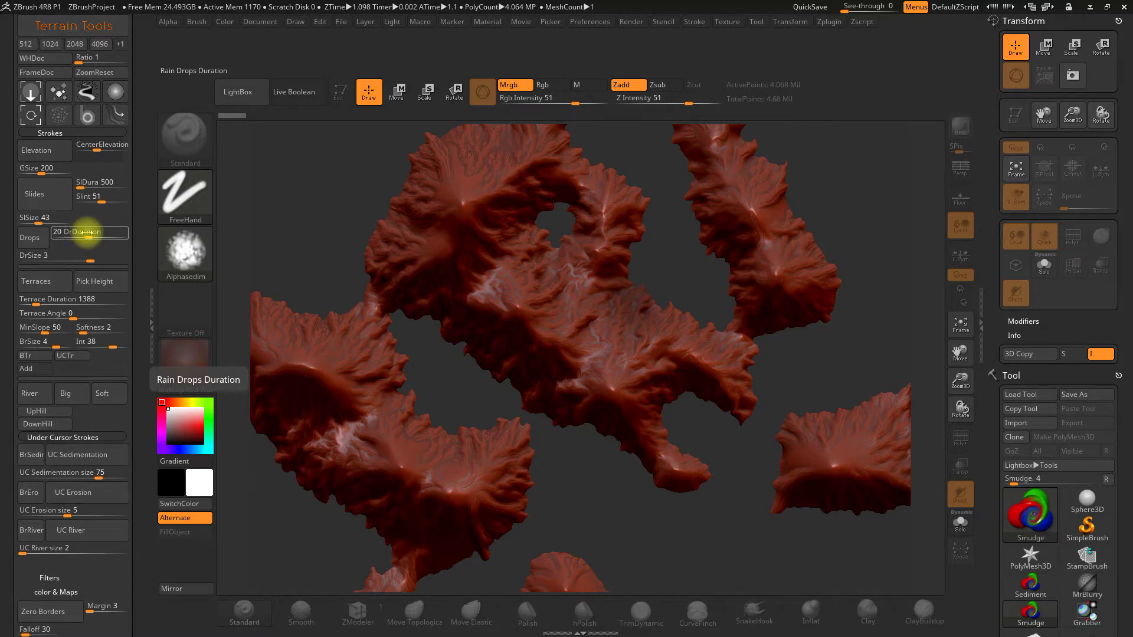
left_click(35, 219)
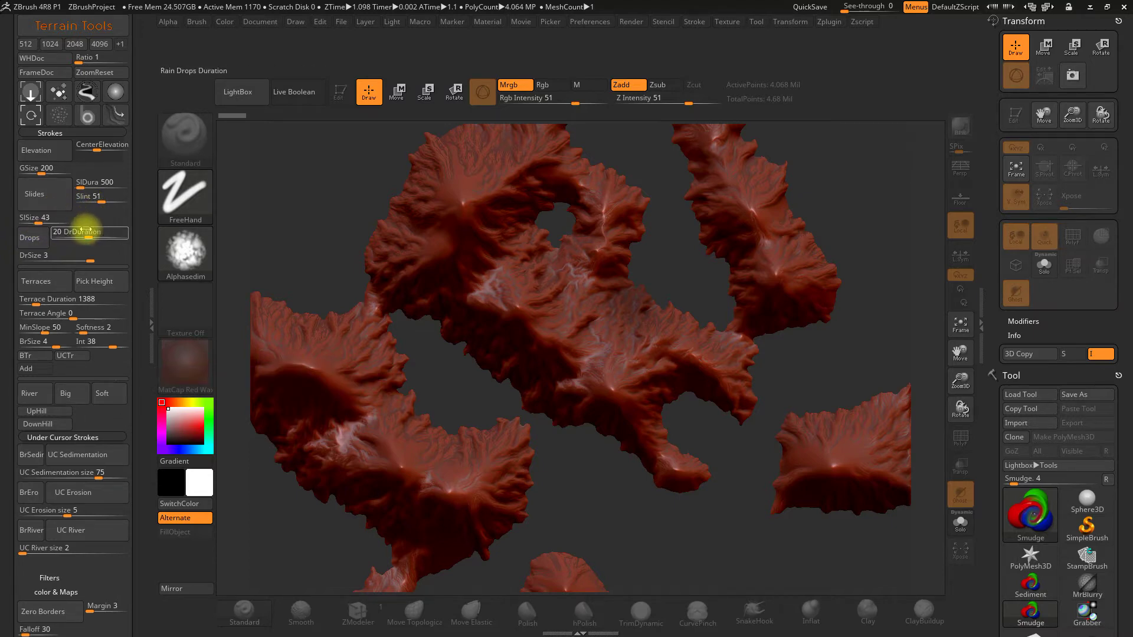
- Set drop duration 20 and drop size 3, then rerun Drops
left_click(52, 238)
left_click(45, 255)
type("3")
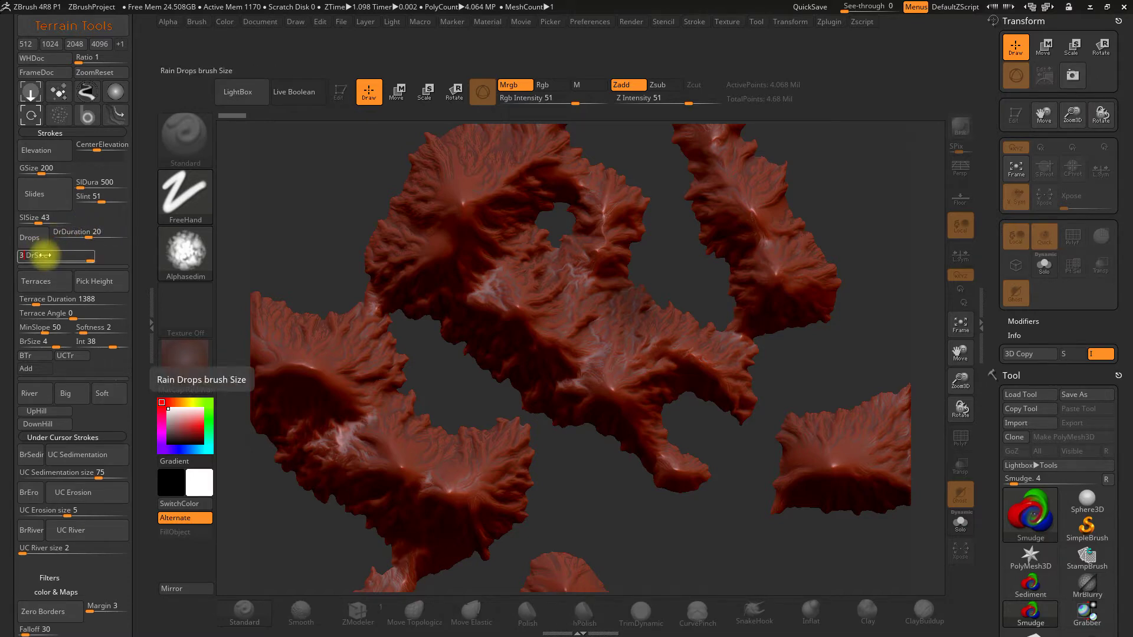
left_click(56, 233)
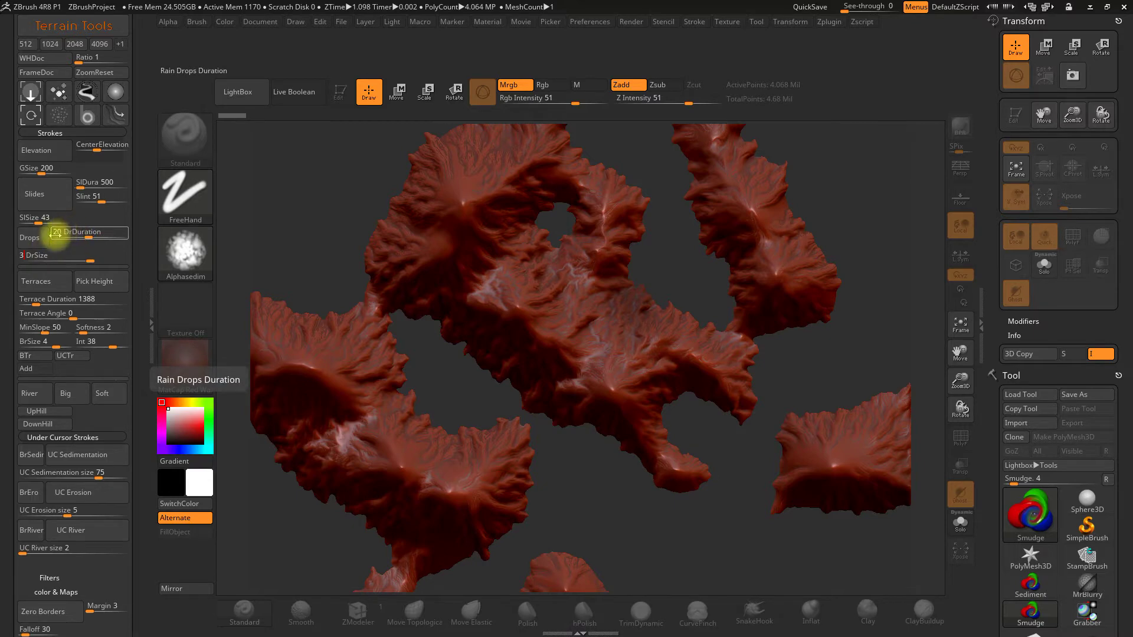
left_click(33, 237)
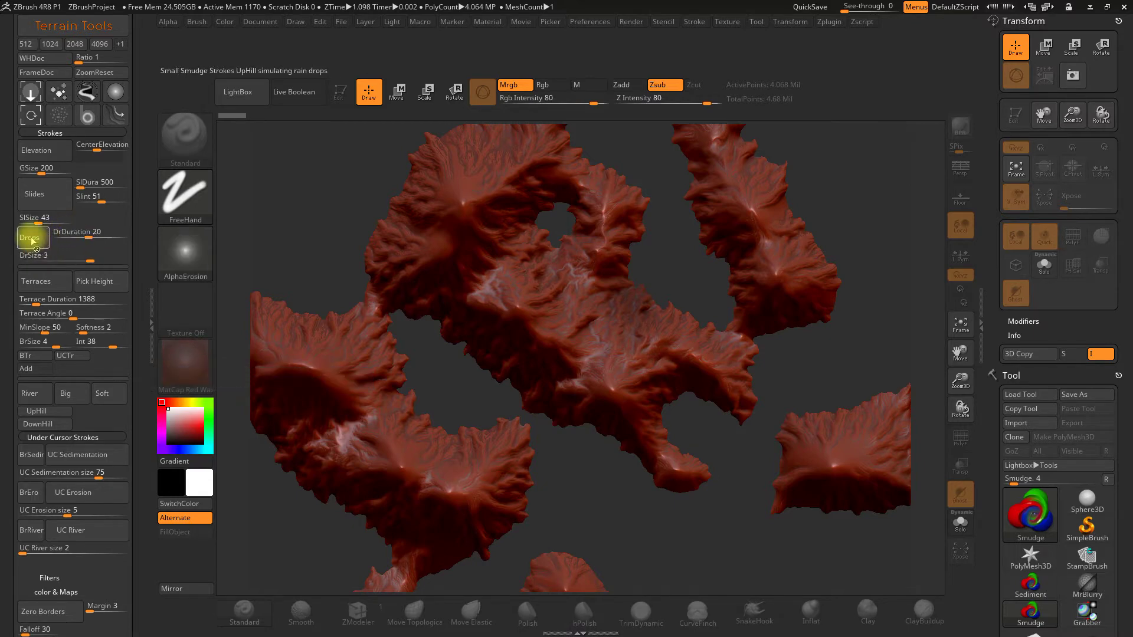
- Run two more Drops passes to etch fine branching gullies into the ridge slopes
left_click(454, 306)
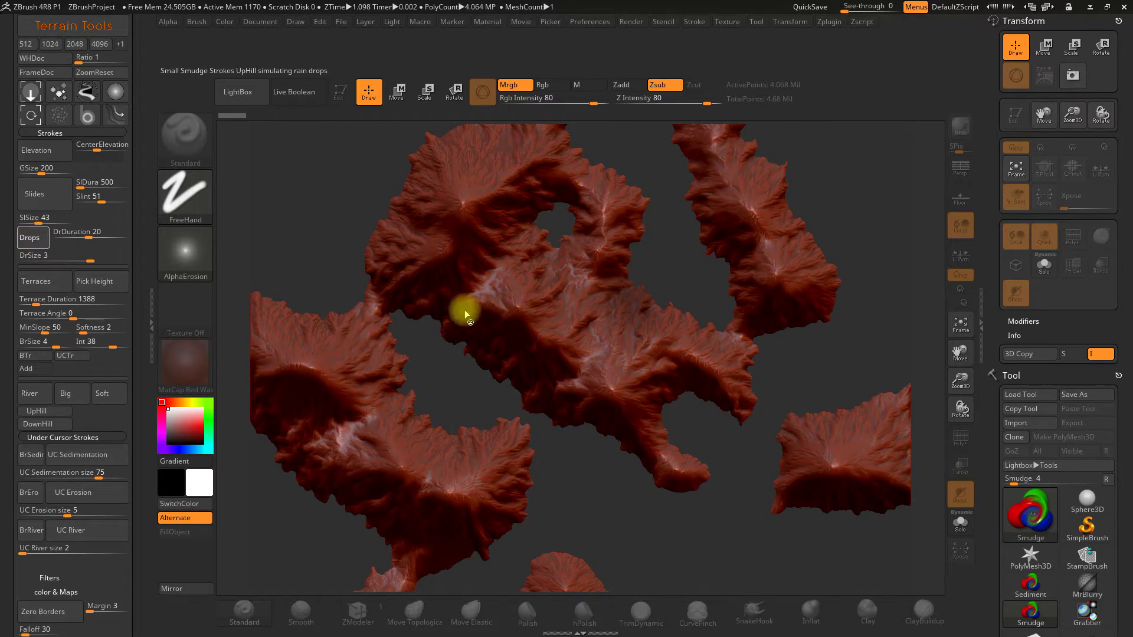
left_click(35, 238)
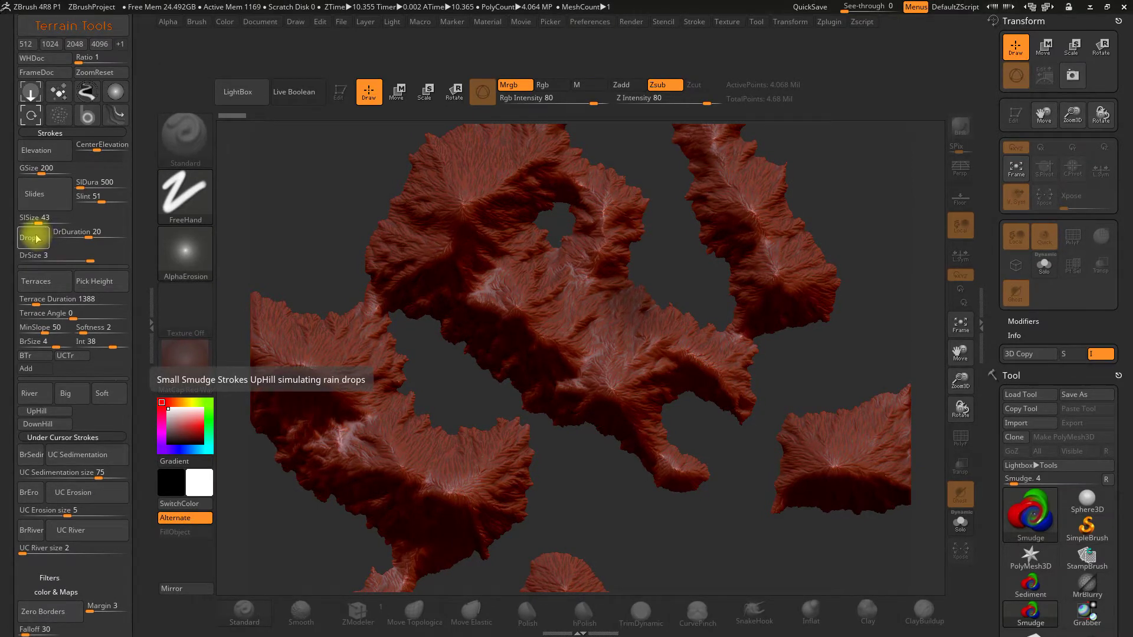
left_click(33, 247)
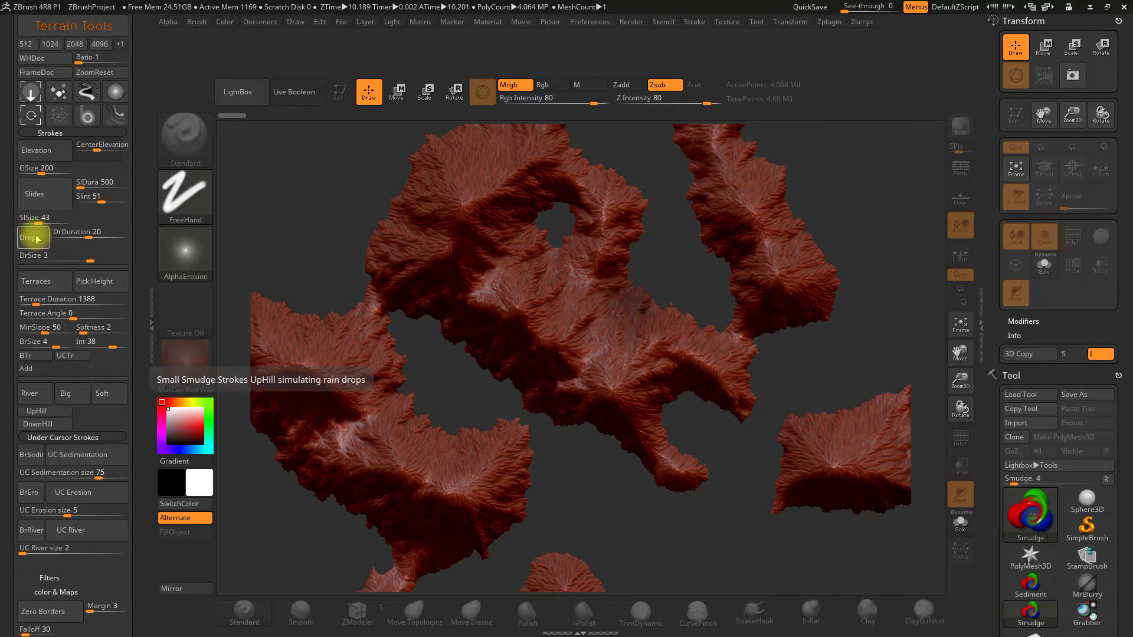
left_click_drag(7, 276, 6, 223)
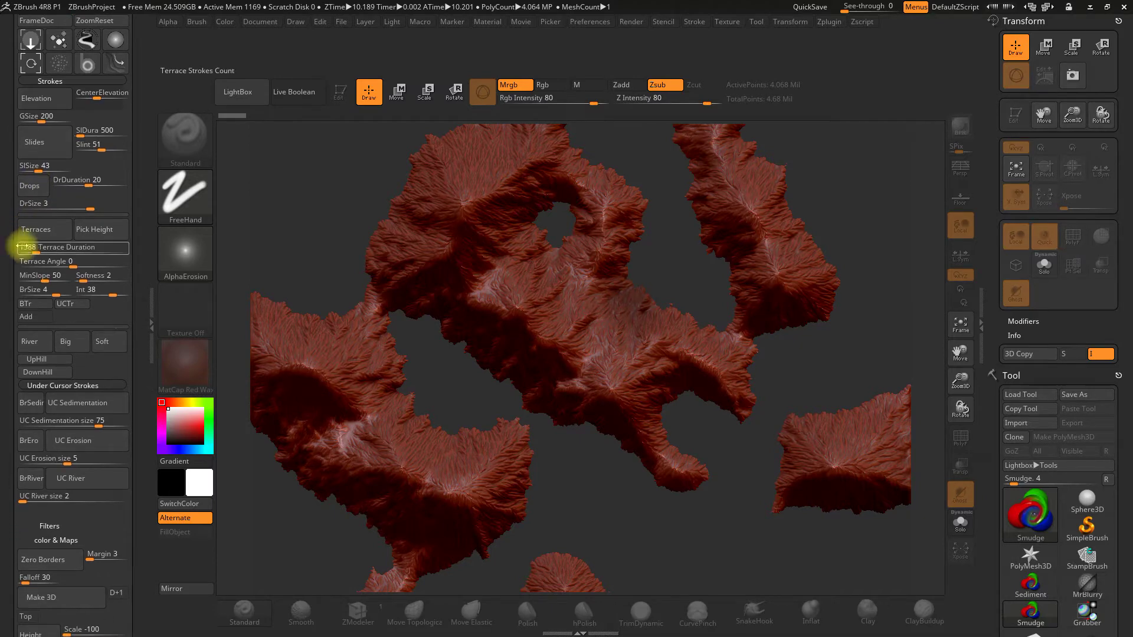
left_click(29, 248)
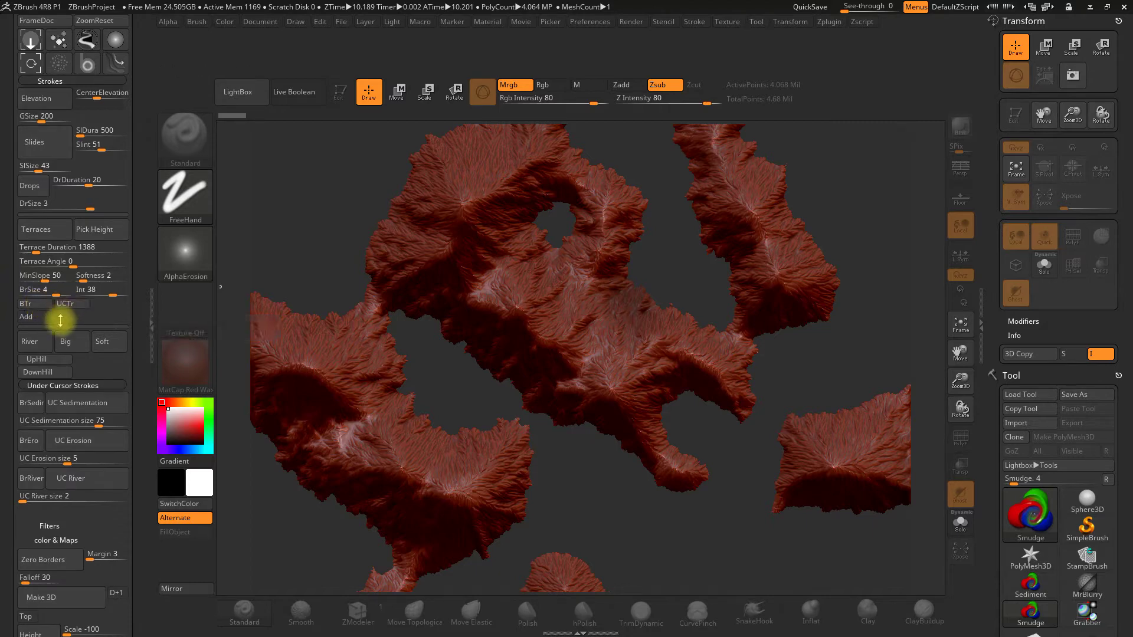
- Run the Terraces script to wrap stacked terrace bands around the slopes, duration 1388
left_click(43, 236)
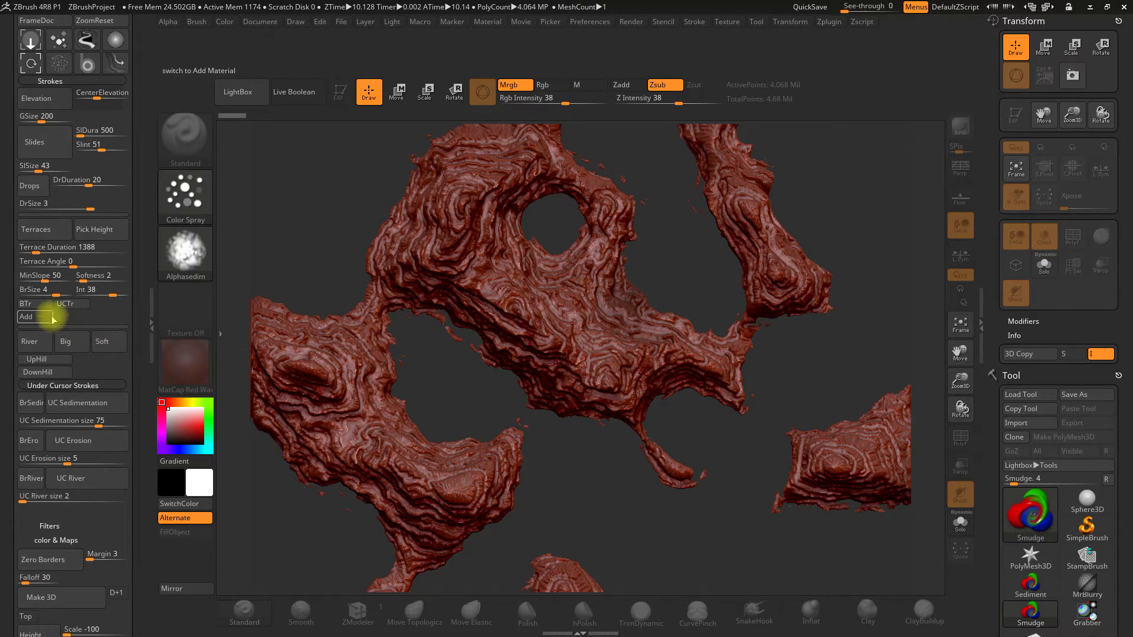
left_click_drag(6, 332, 4, 227)
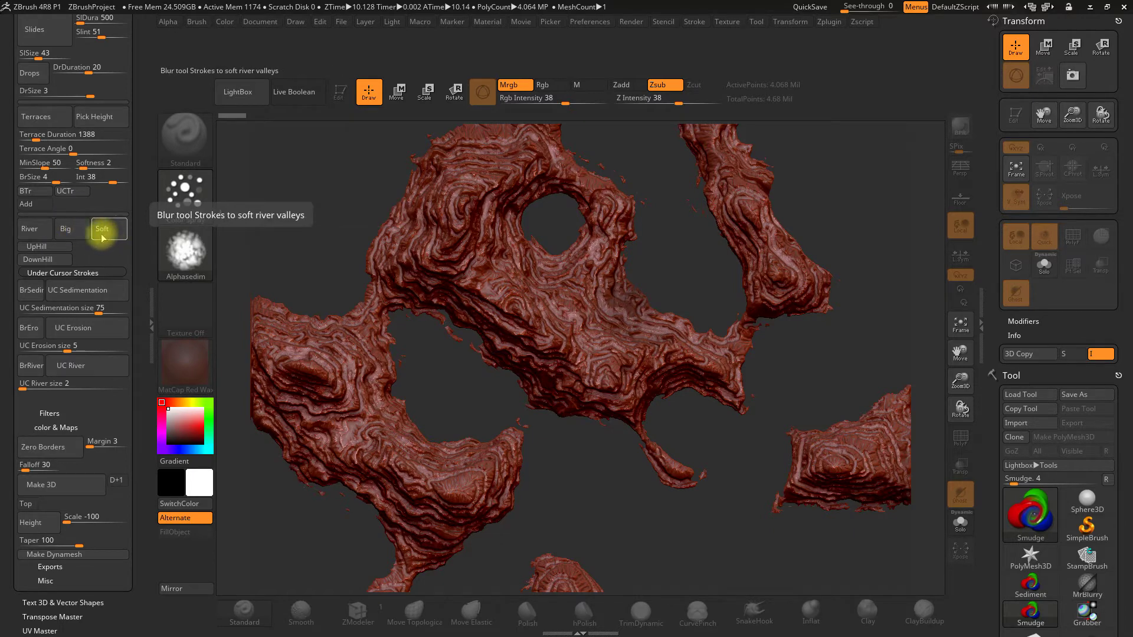
- Switch to big uphill fluvial-erosion strokes at intensity 10 with UC River size 2
left_click(42, 237)
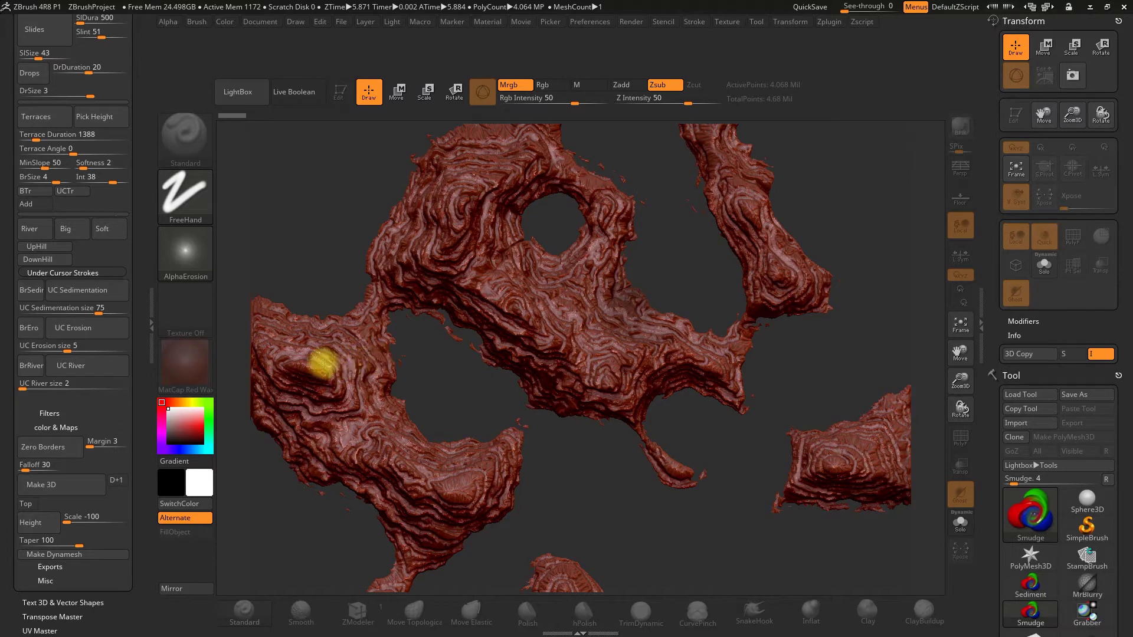
left_click(79, 233)
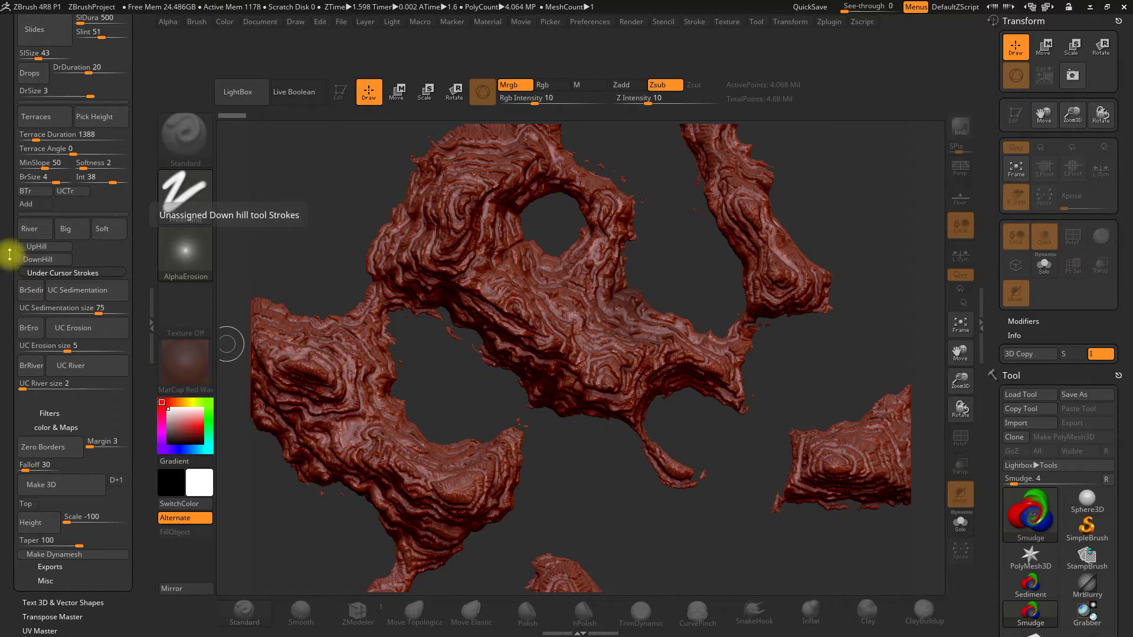
left_click_drag(4, 253, 8, 193)
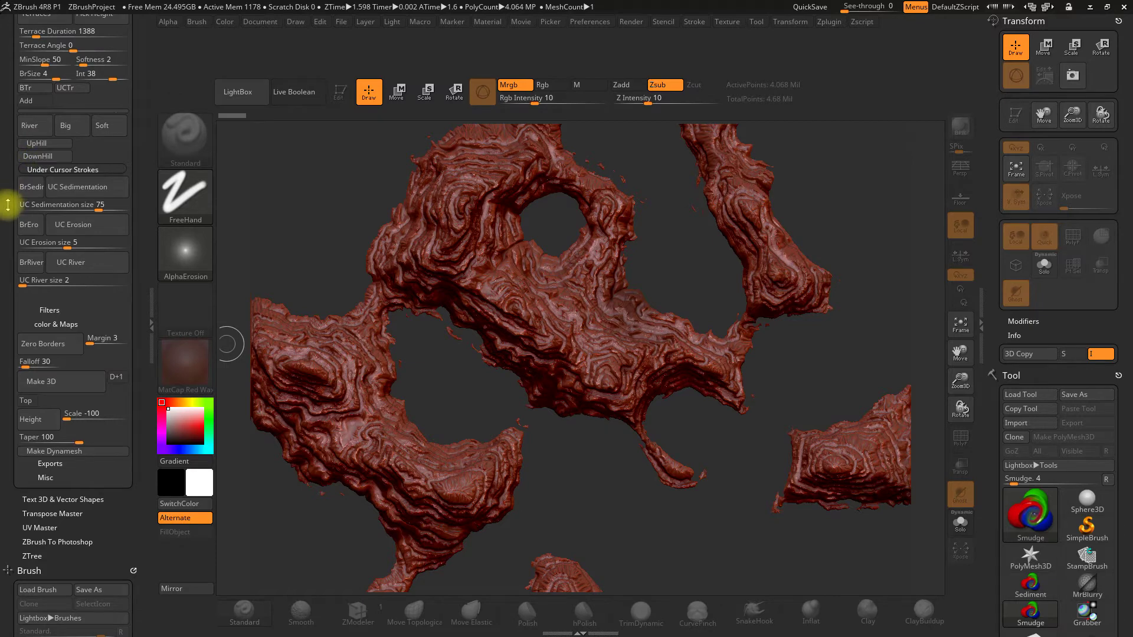
left_click_drag(9, 204, 8, 160)
left_click(36, 238)
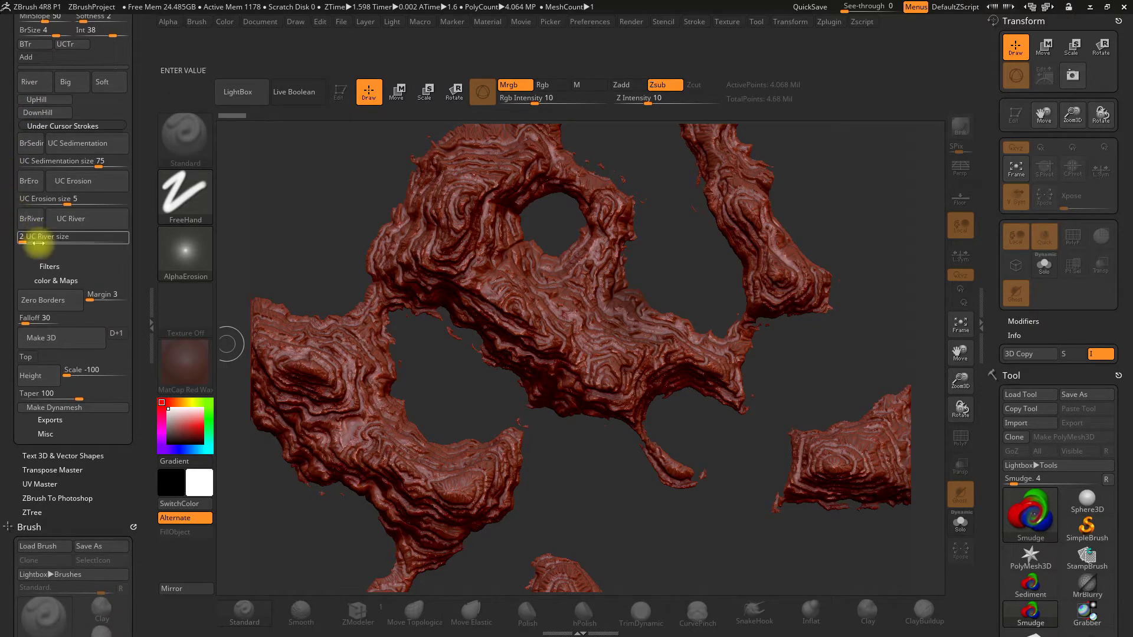
key("Return")
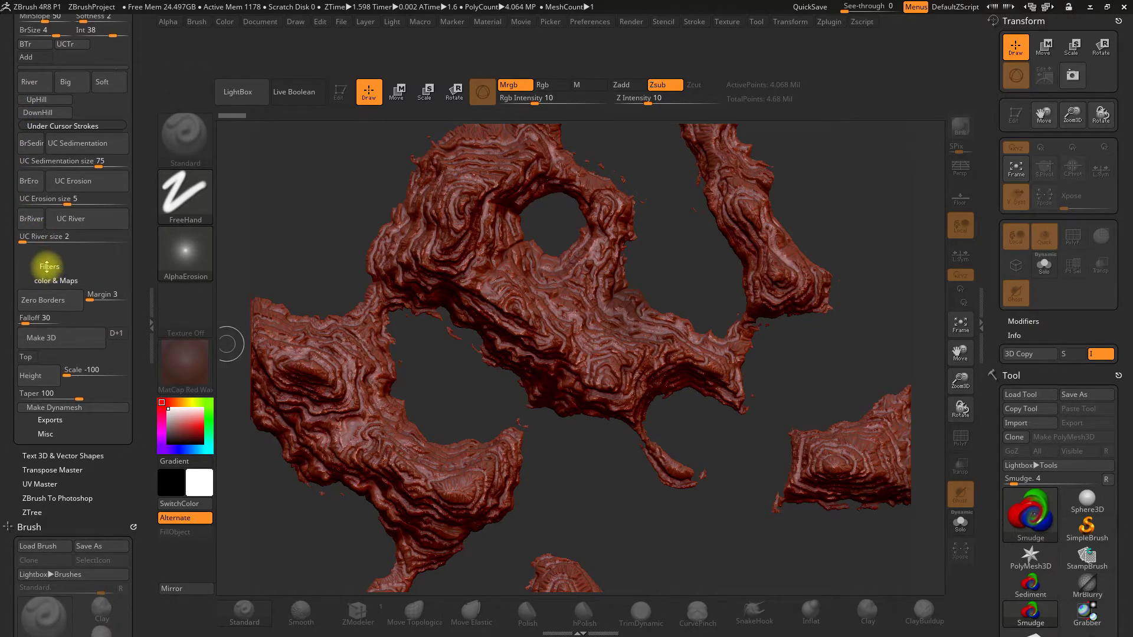
- Expand the heightmap Filters and show the Sharp filter settings (Duration 200, TiltRange 1024)
left_click(47, 266)
mouse_move(13, 266)
left_mouse_down()
mouse_move(14, 375)
mouse_move(15, 360)
left_mouse_up()
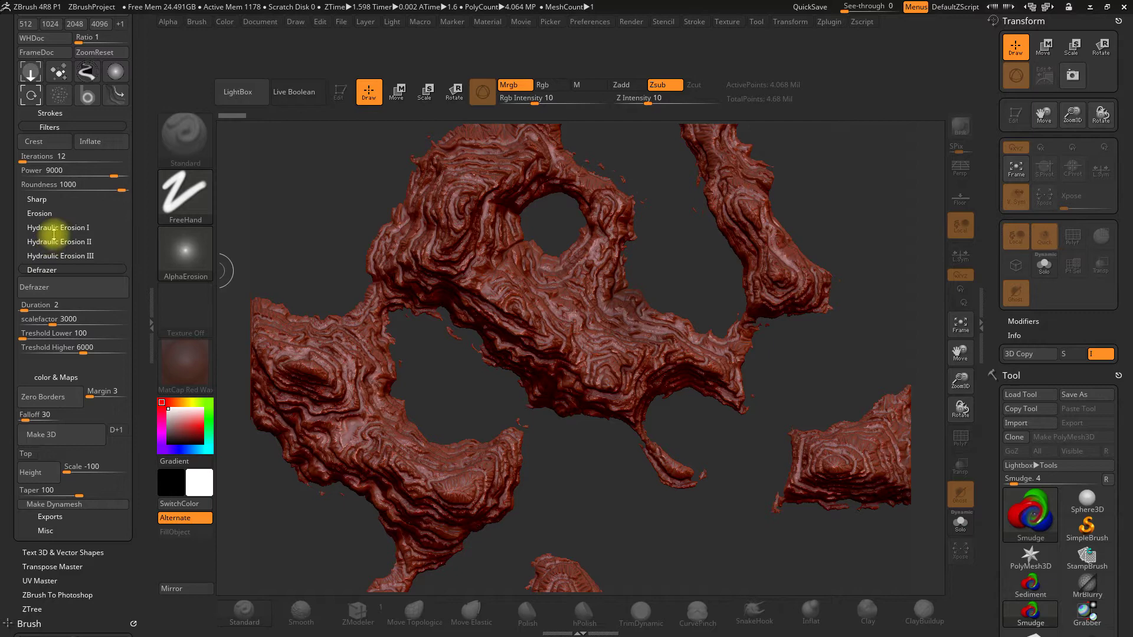
left_click(36, 199)
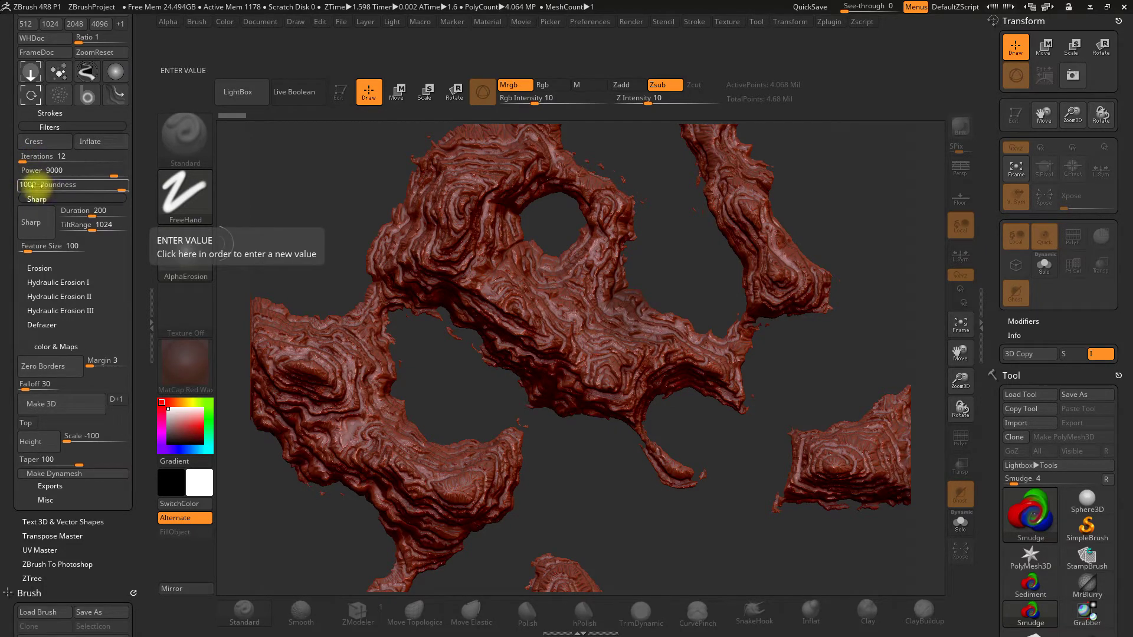
- Confirm a Sharp filter Roundness of 1000
key("Return")
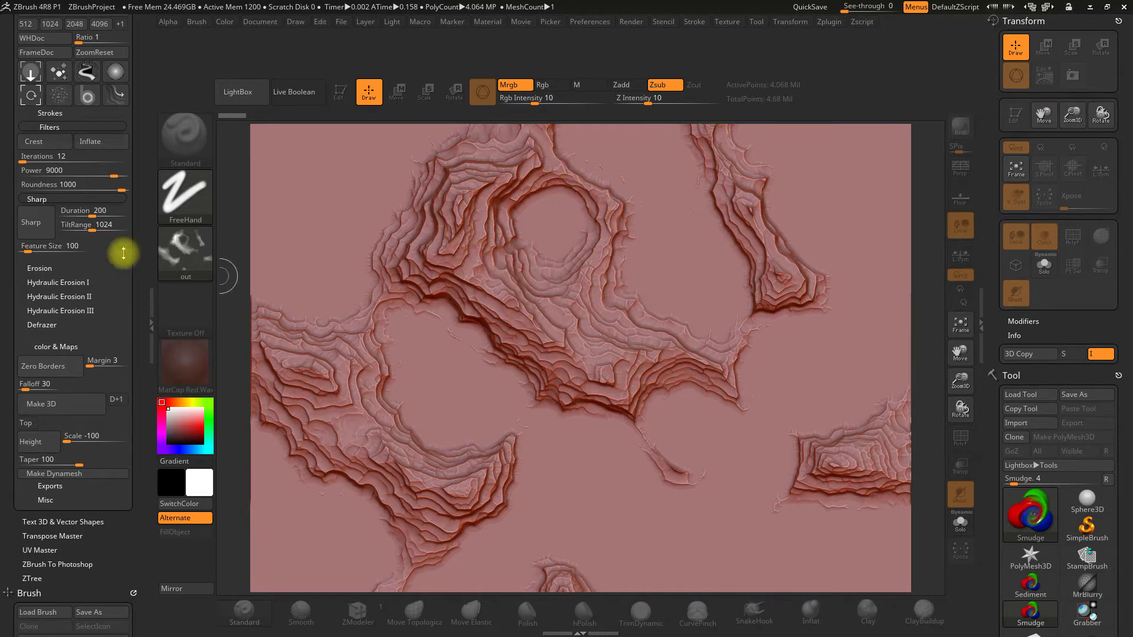
- Run the Sharp filter, then apply the Erosion filter at duration 2000
left_click(36, 235)
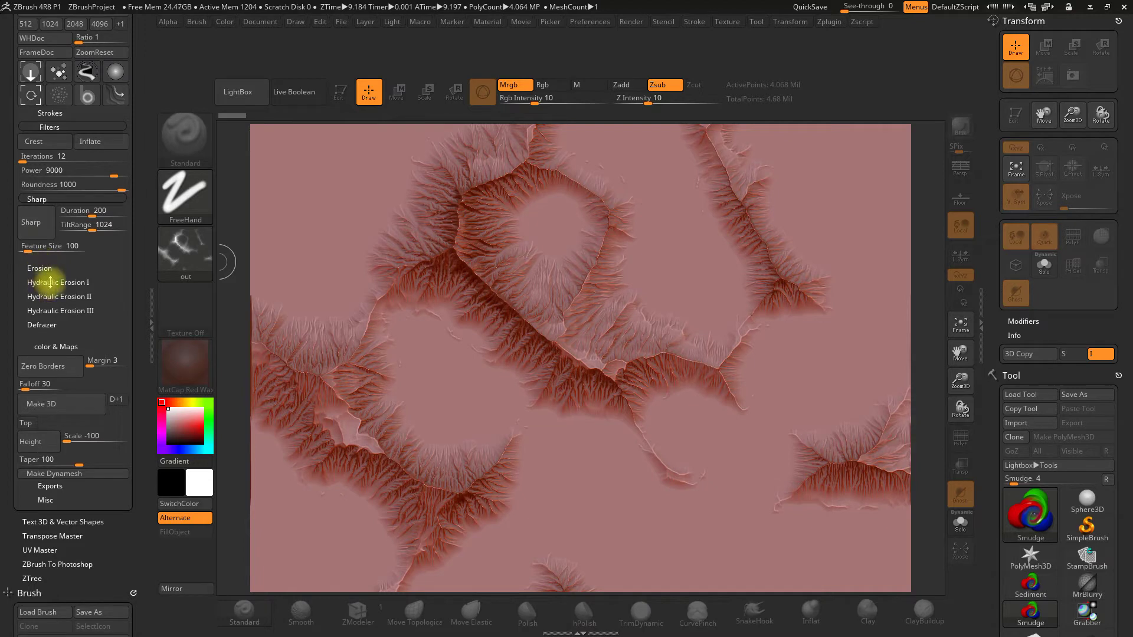
left_click(40, 268)
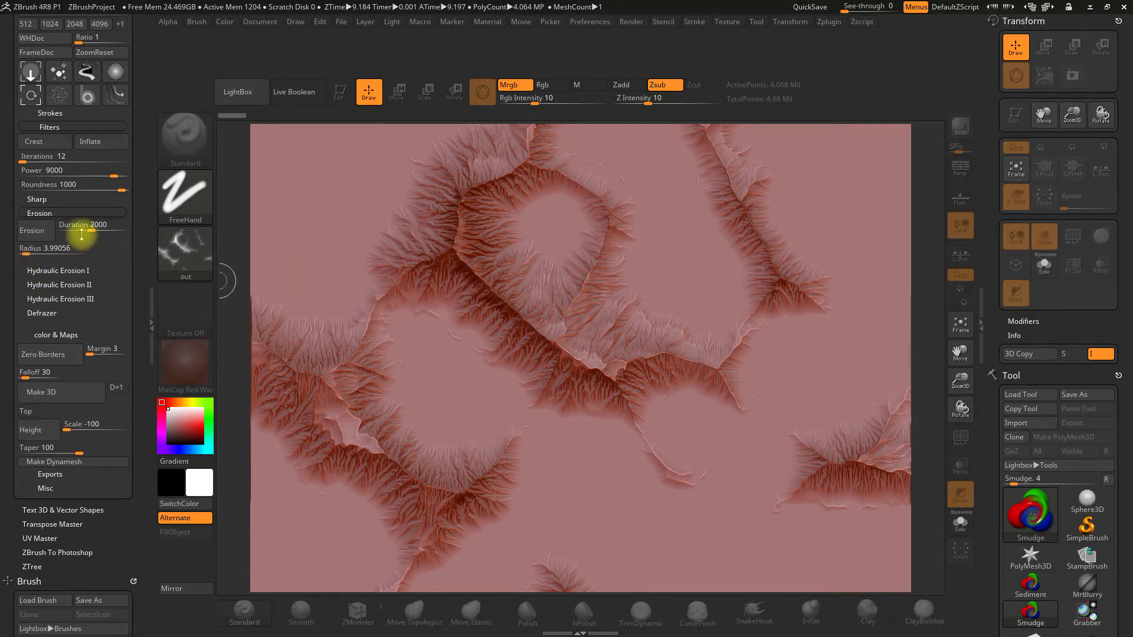
left_click(35, 232)
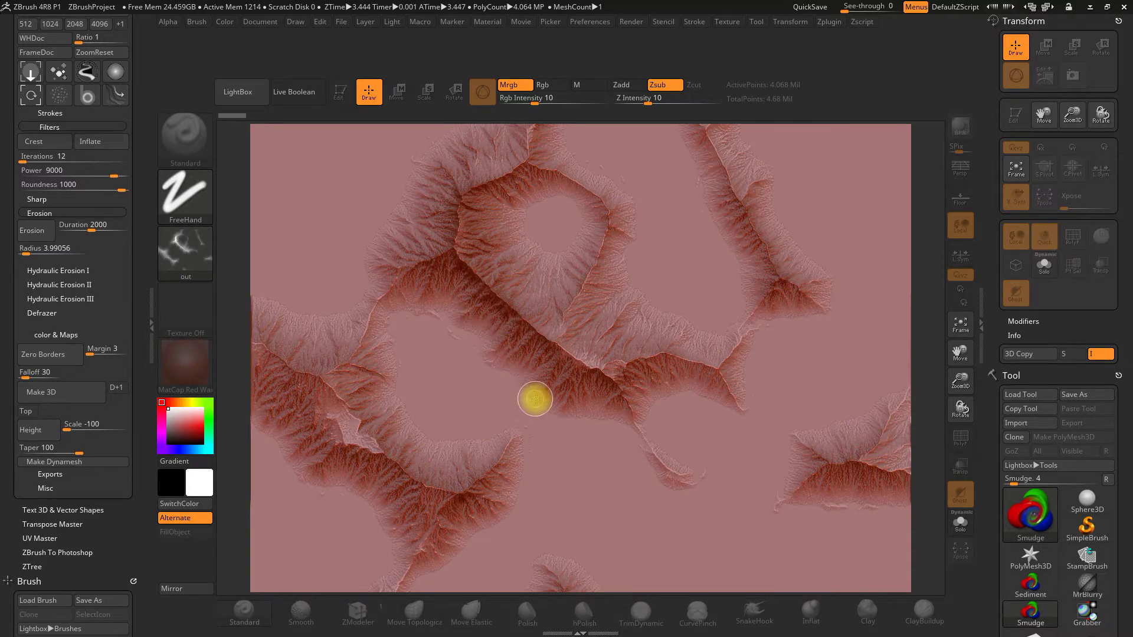
left_click(47, 270)
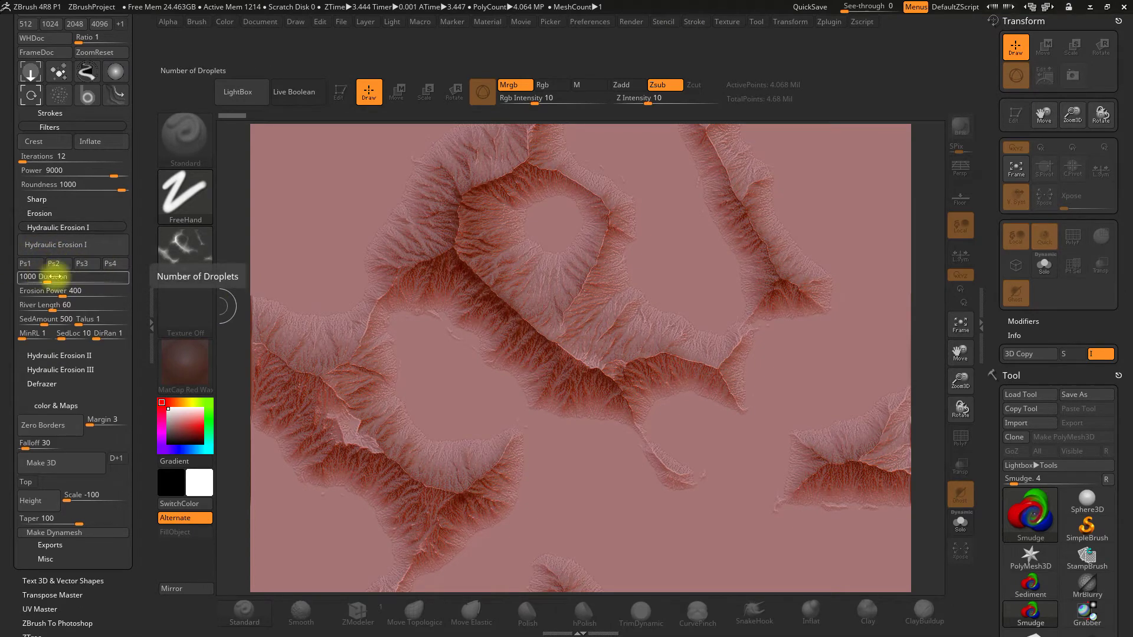
- Load the Ps1 preset and run Hydraulic Erosion I (Erosion Power 400, River Length 60)
left_click(63, 270)
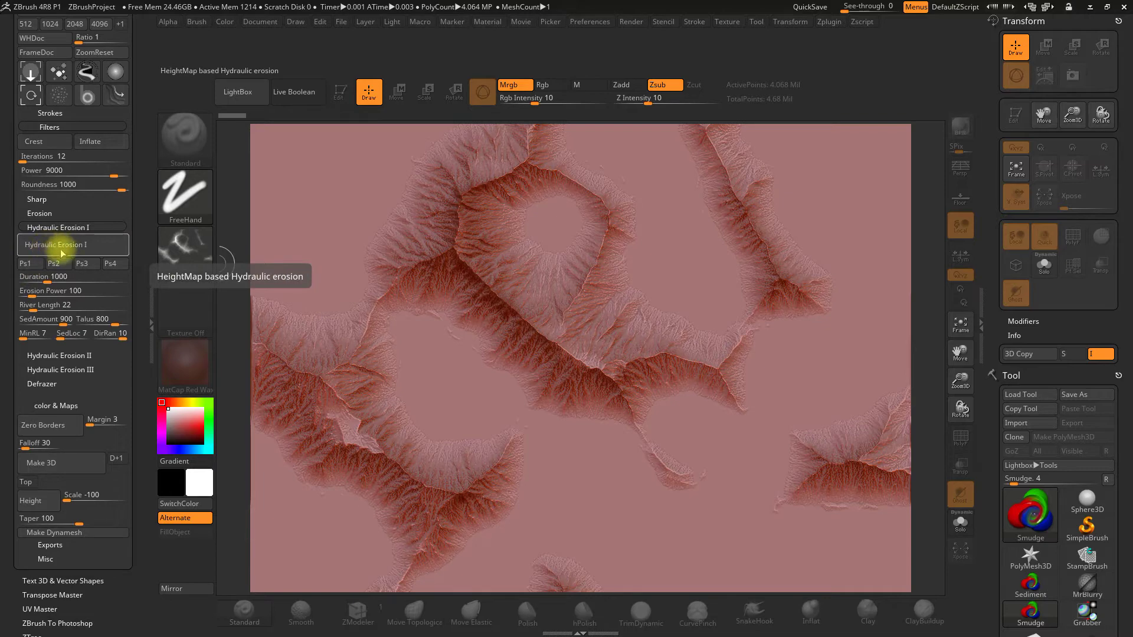
left_click(26, 263)
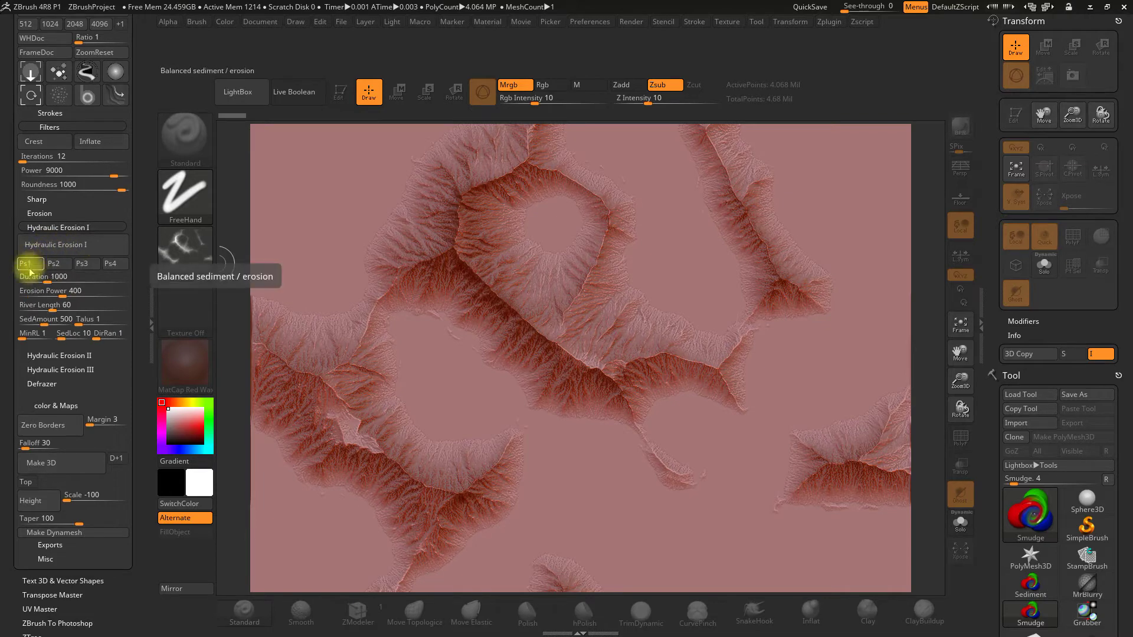
left_click(47, 248)
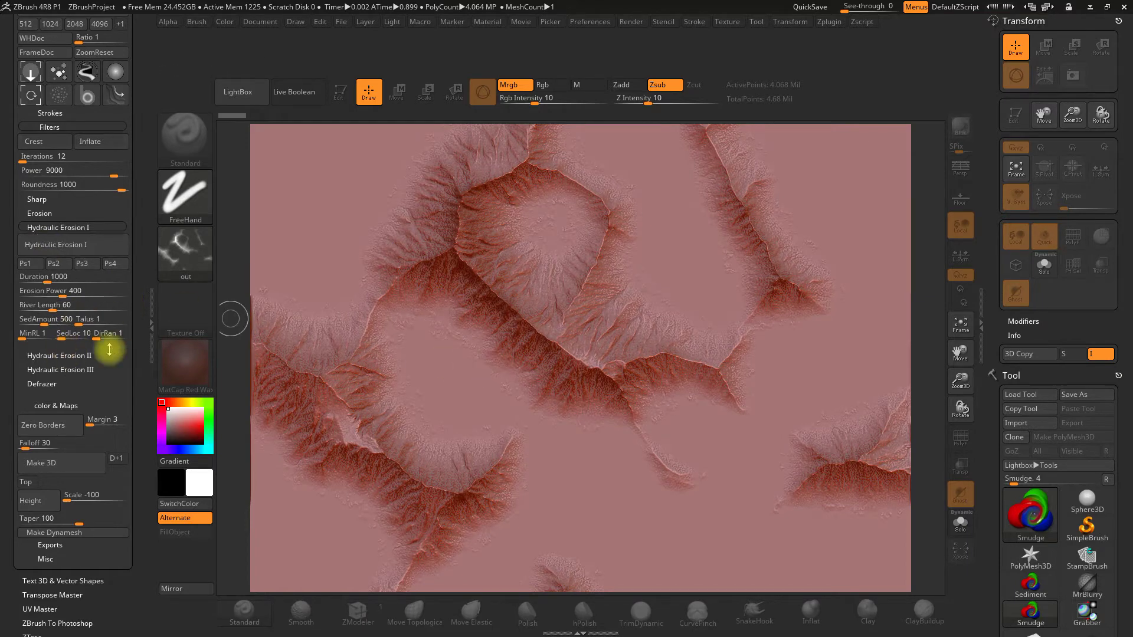
- Trial-run Hydraulic Erosion II, decline the material-index save, then undo it
left_click(61, 354)
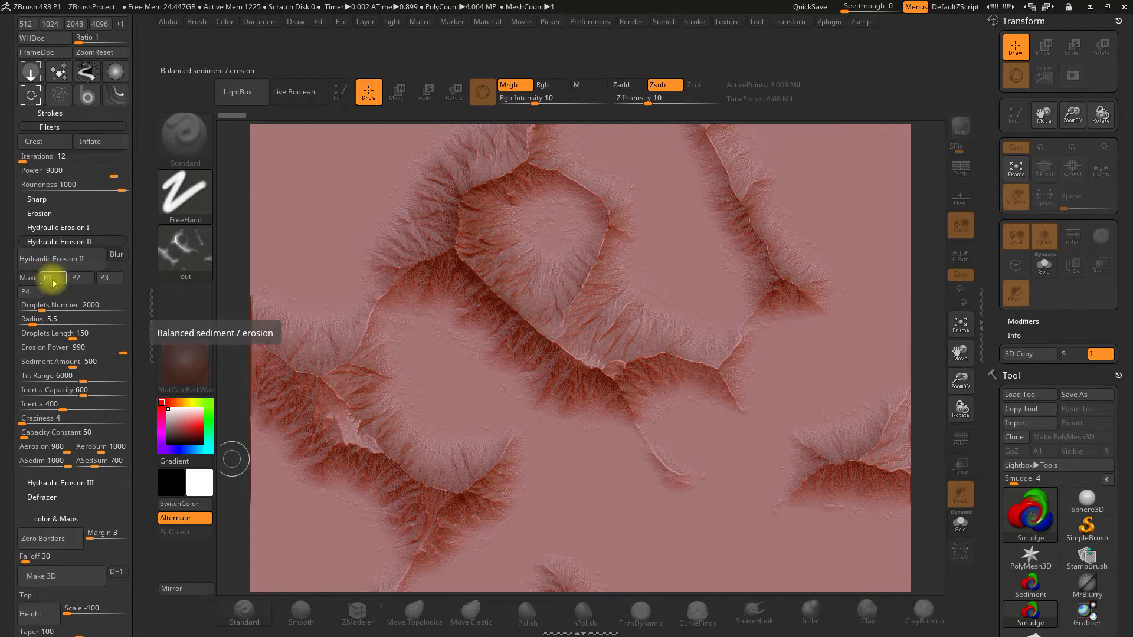
left_click(55, 266)
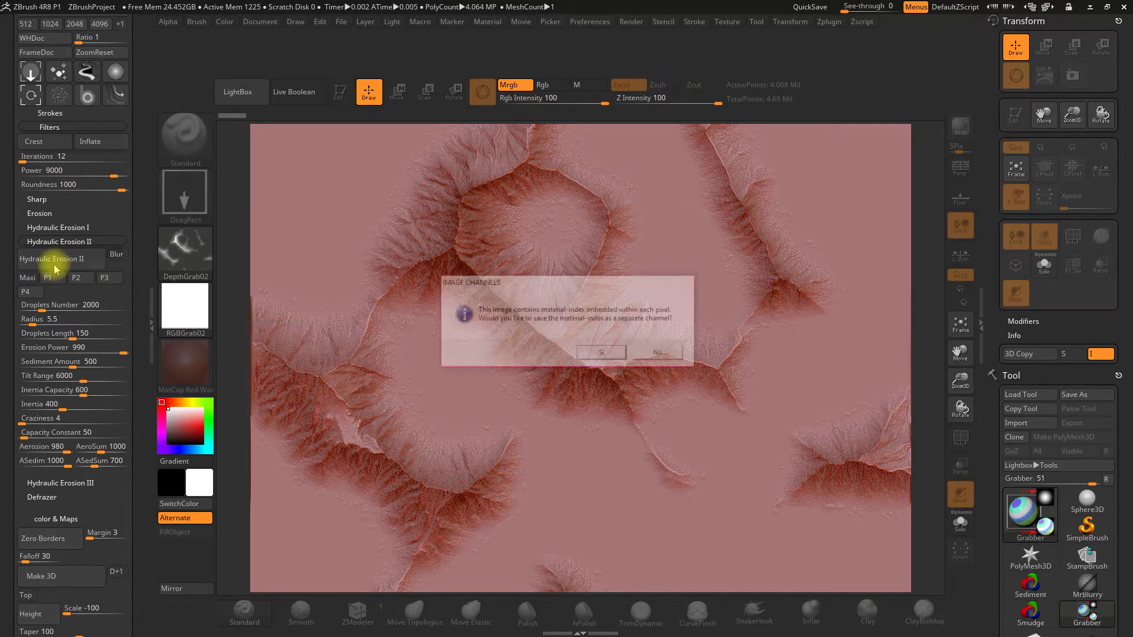
left_click(661, 354)
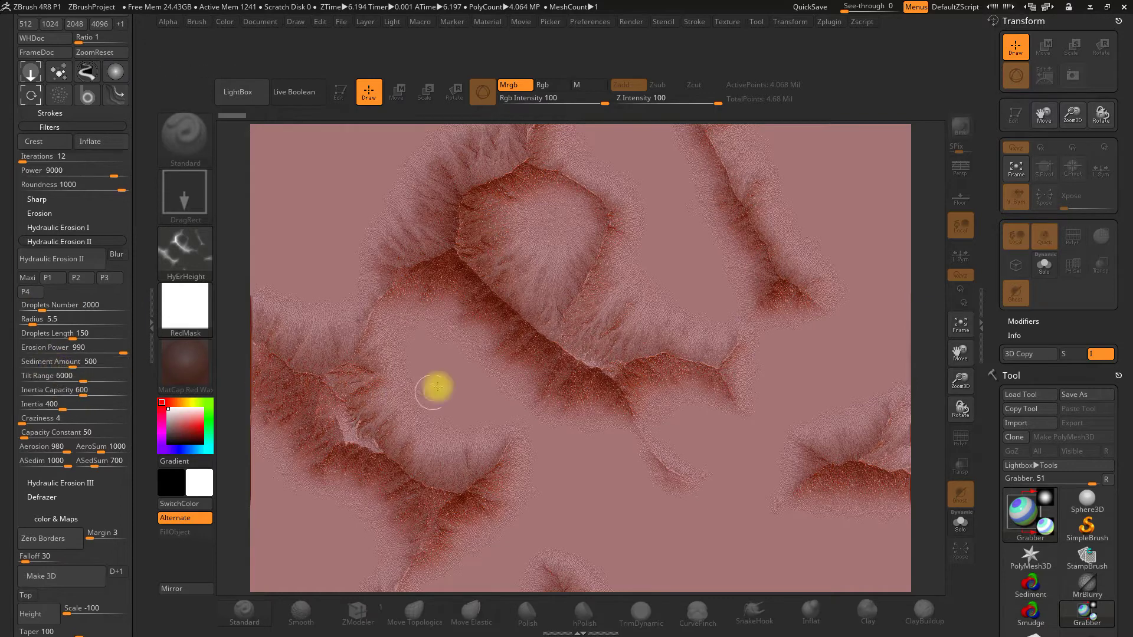
key("ctrl")
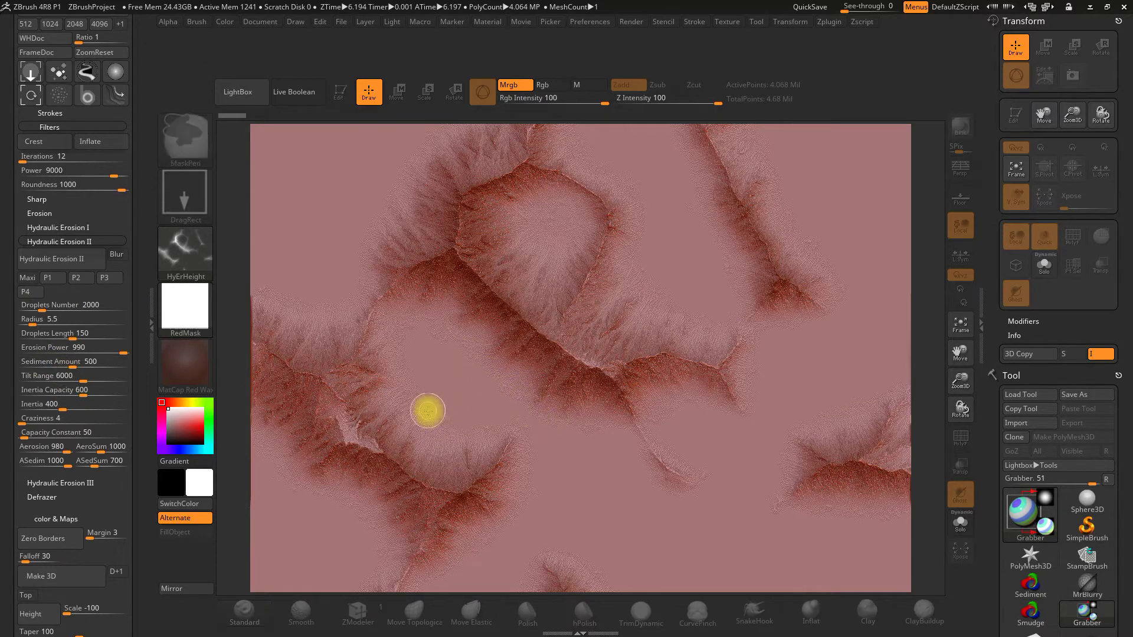
key("ctrl+z")
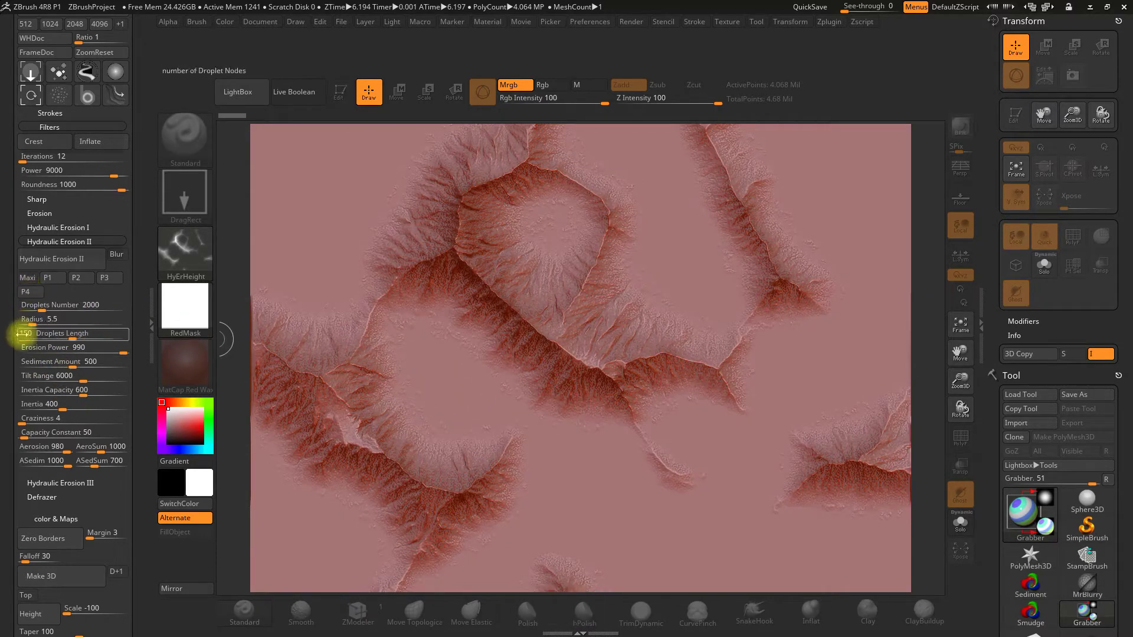
scroll(9, 331, "down", 5)
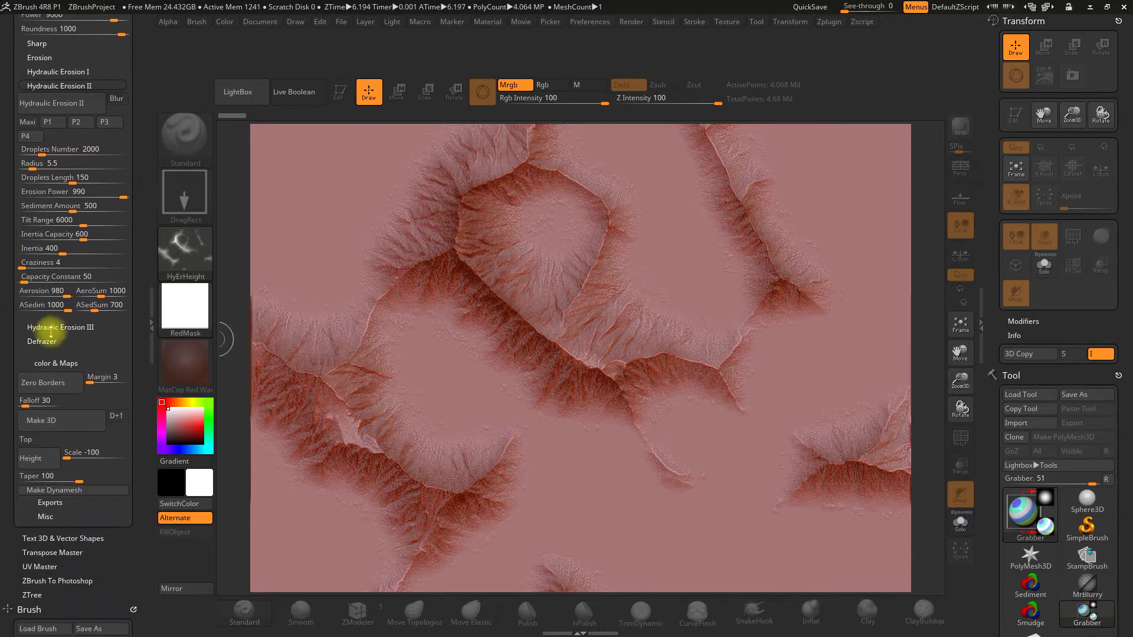
left_click(53, 325)
- Run the Hydraulic Erosion III pass, declining the Image Channels material-index save
scroll(13, 307, "up", 2)
scroll(15, 356, "up", 2)
left_click(61, 253)
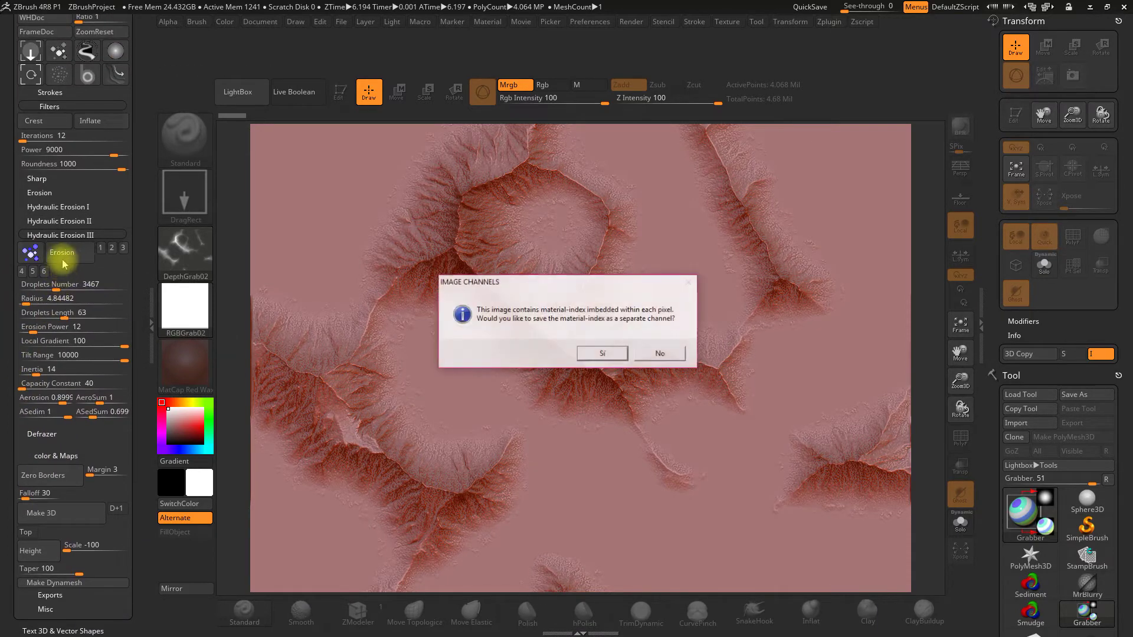
left_click(651, 356)
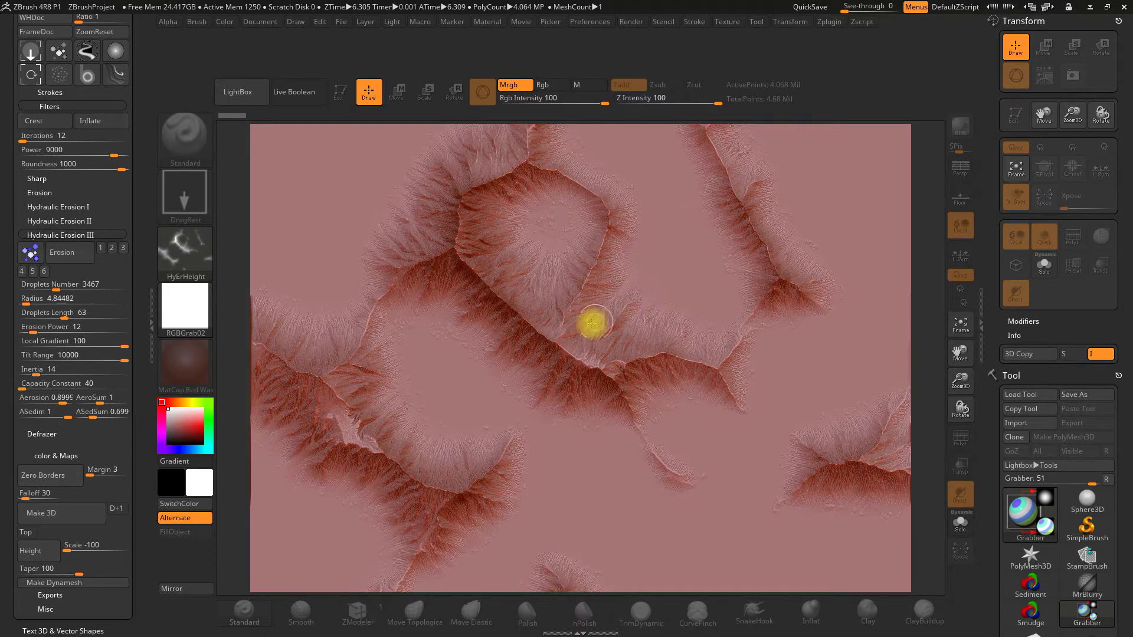
scroll(1, 371, "down", 1)
scroll(1, 371, "down", 2)
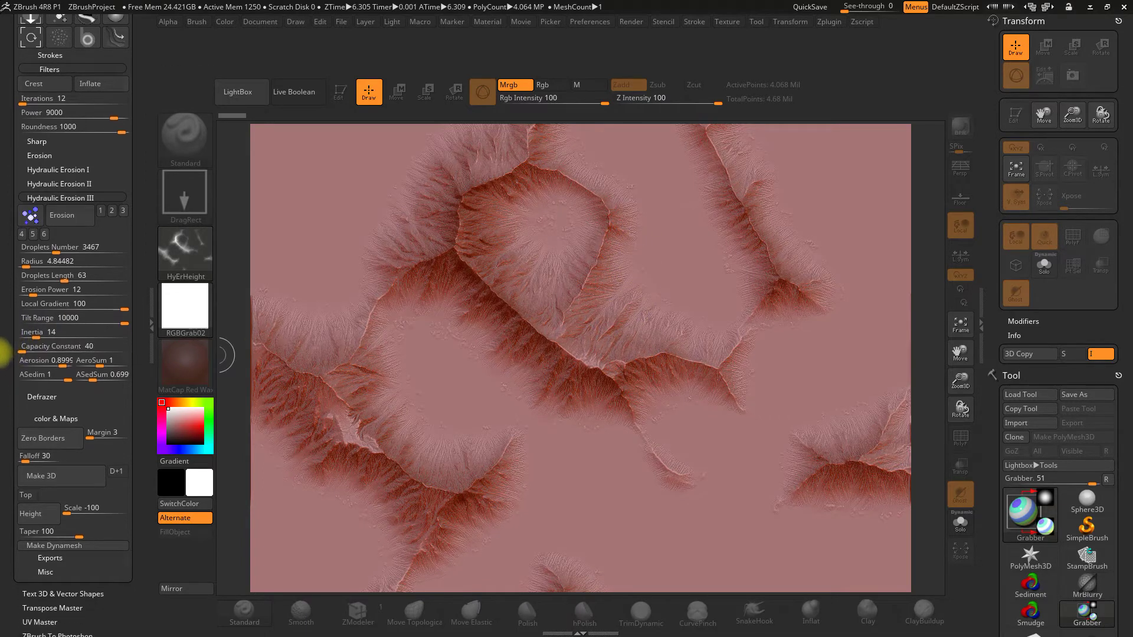
scroll(2, 351, "down", 1)
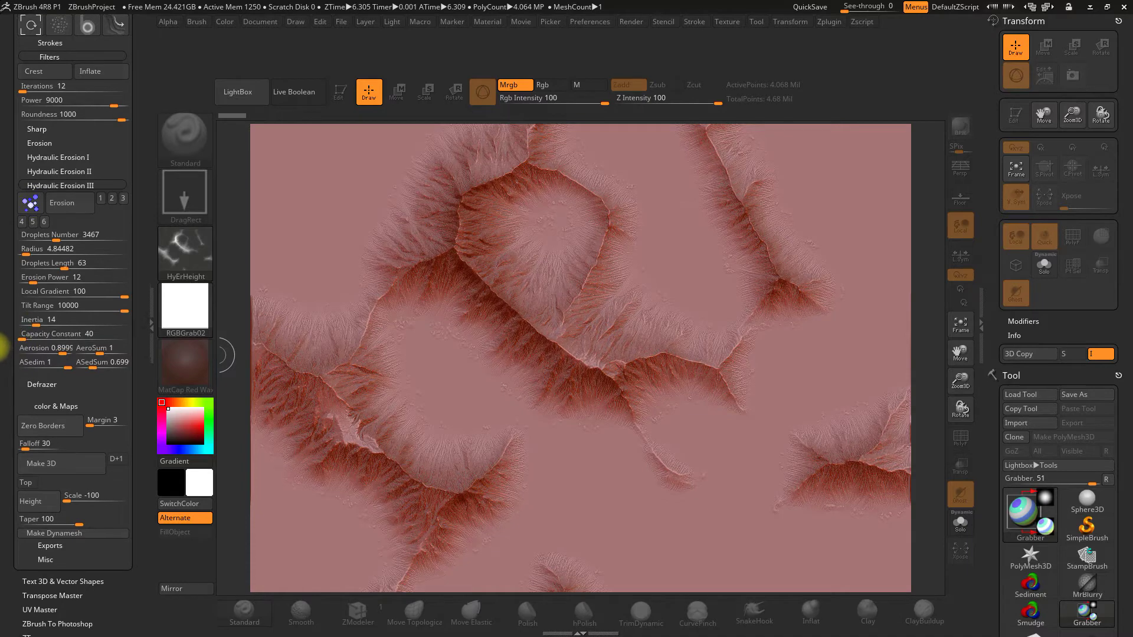
- Run the Defrazer pass (Duration 2, scalefactor 3000) over the eroded terrain
left_click(39, 384)
scroll(13, 282, "up", 2)
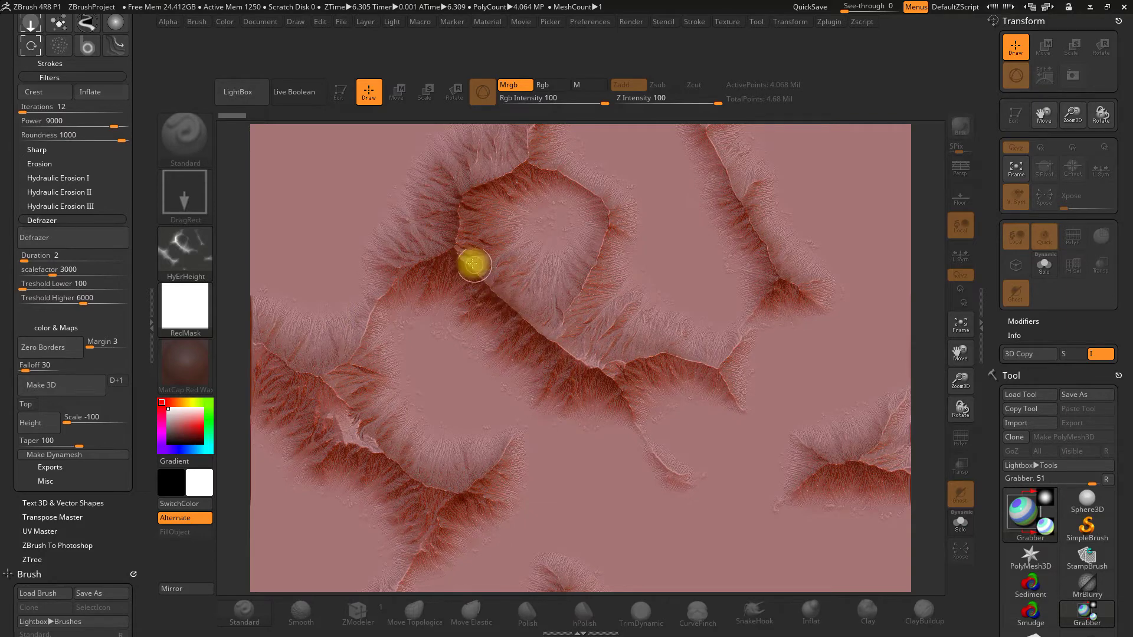
left_click(61, 239)
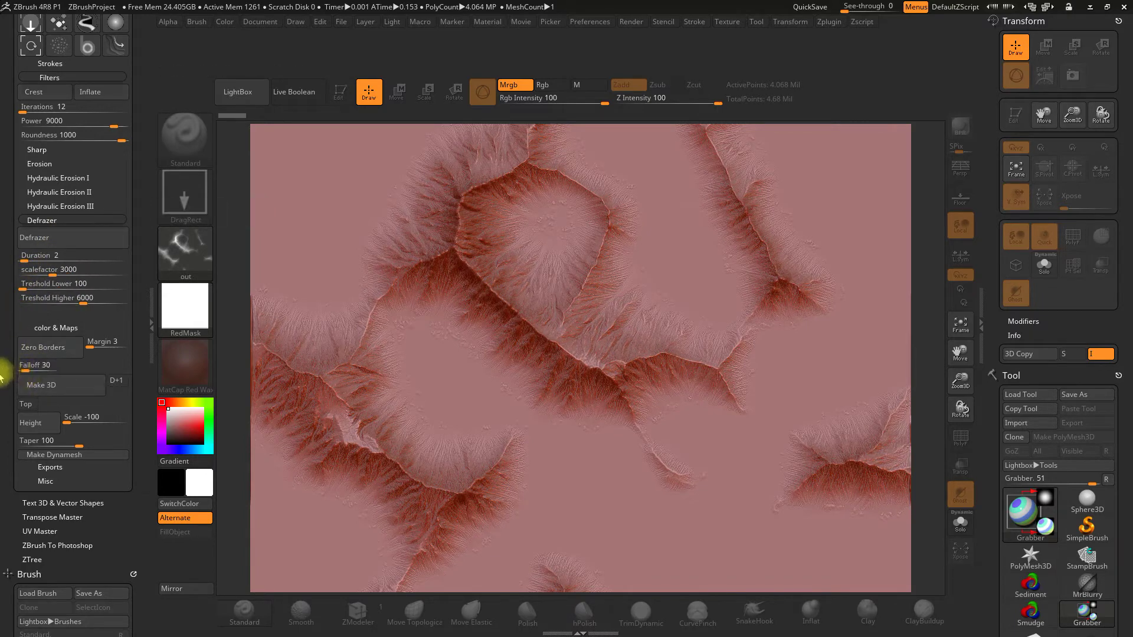
left_click_drag(7, 381, 11, 330)
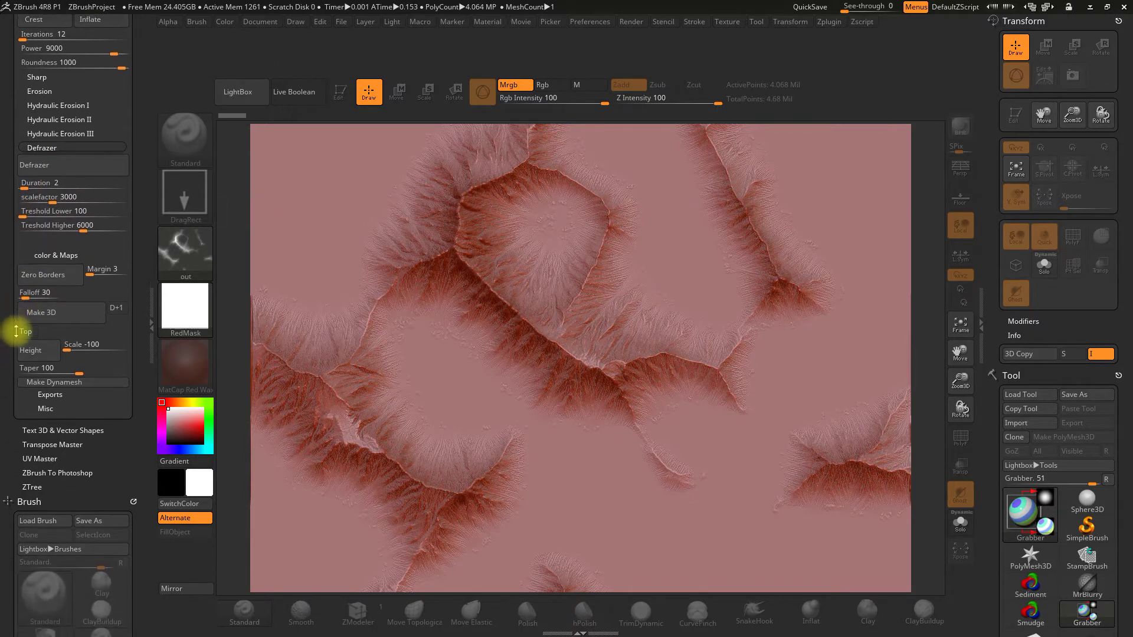
left_click_drag(12, 222, 13, 279)
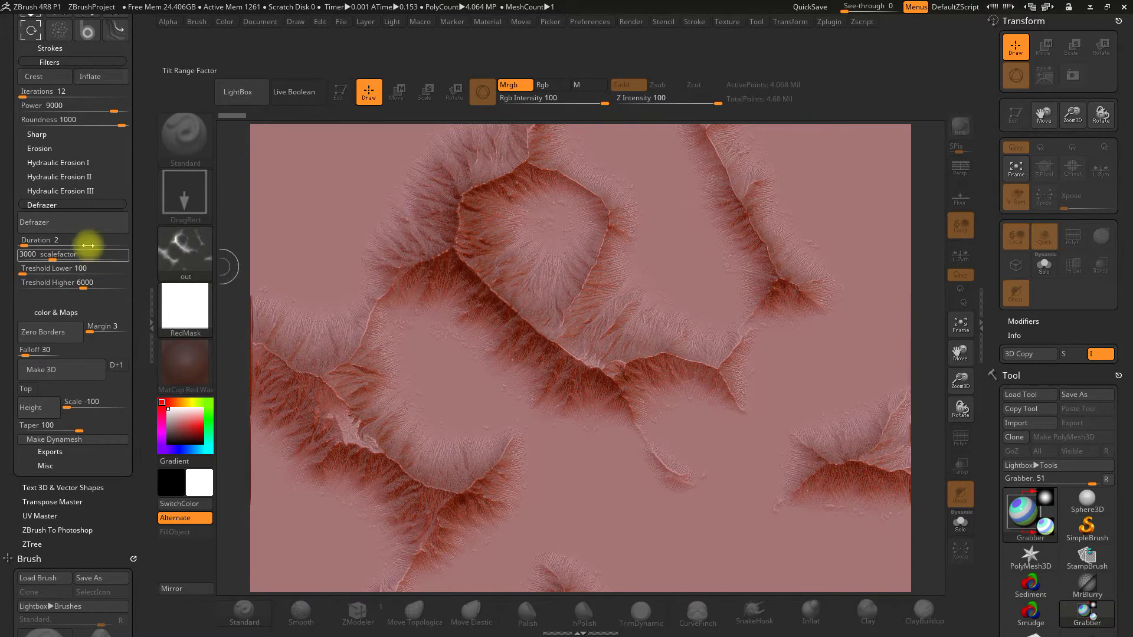
- Load the color texture directional brush and stamp farmland texture left of centre
left_click(44, 311)
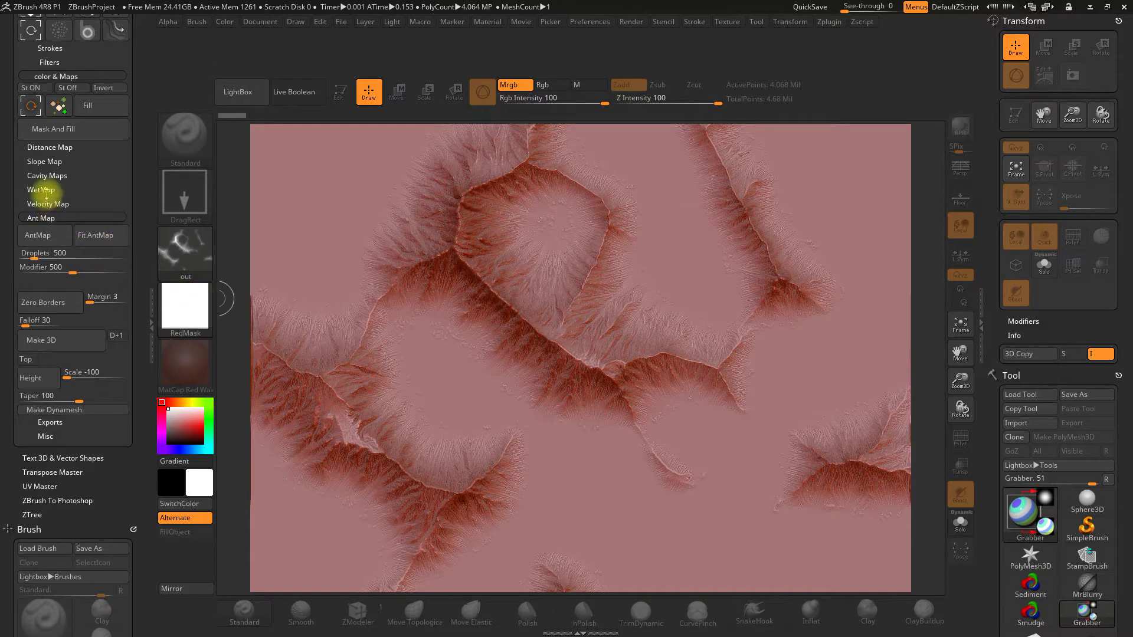
left_click(30, 107)
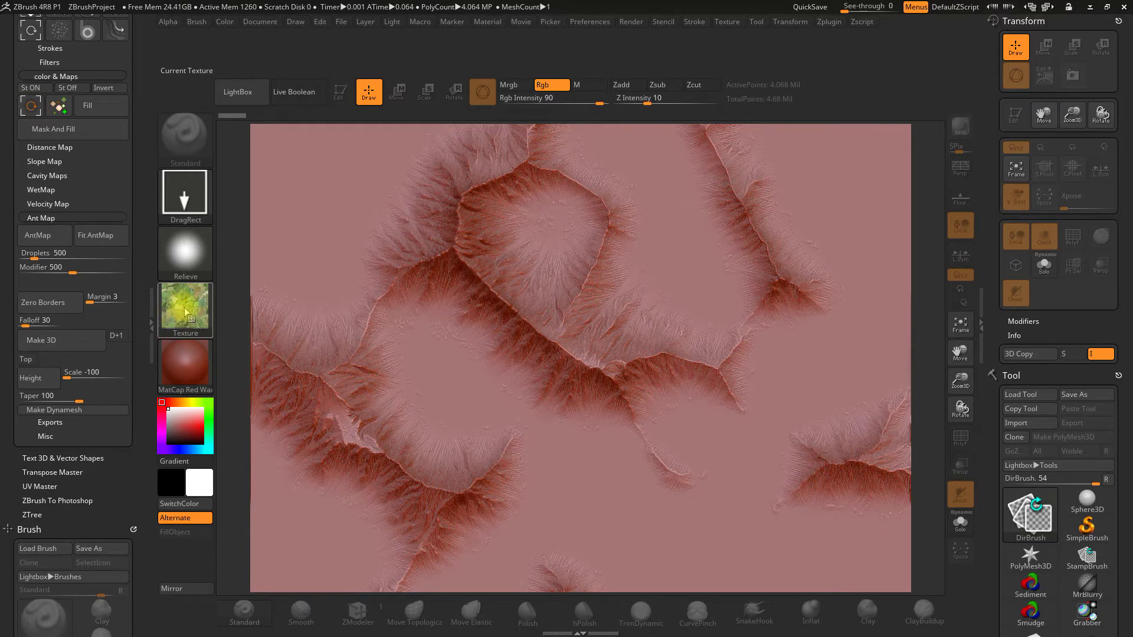
mouse_move(427, 324)
left_mouse_down()
mouse_move(468, 376)
mouse_move(427, 392)
left_mouse_up()
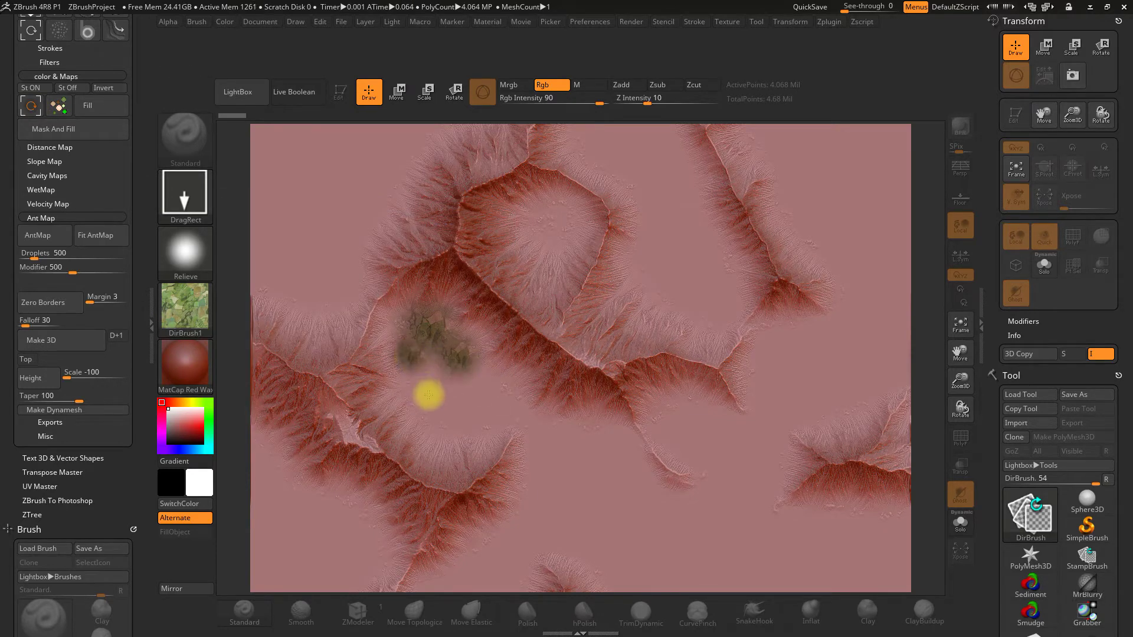
mouse_move(426, 393)
left_mouse_down()
mouse_move(463, 412)
mouse_move(438, 399)
mouse_move(468, 434)
left_mouse_up()
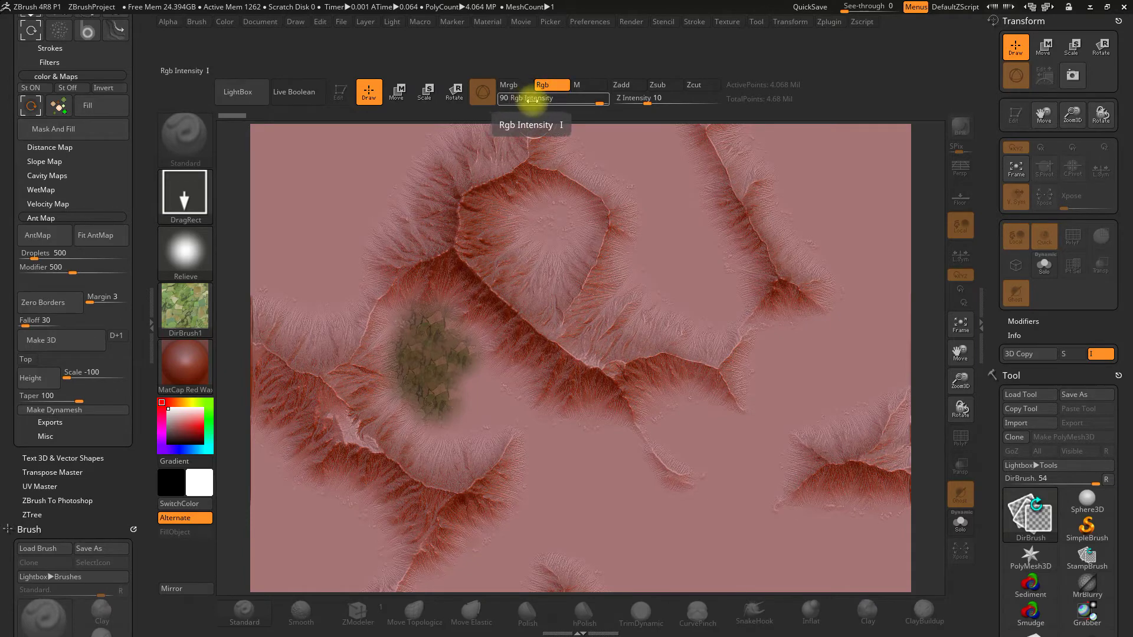
- Fill the canvas with the field texture at Rgb Intensity 24, tinted pale pink
left_click(532, 105)
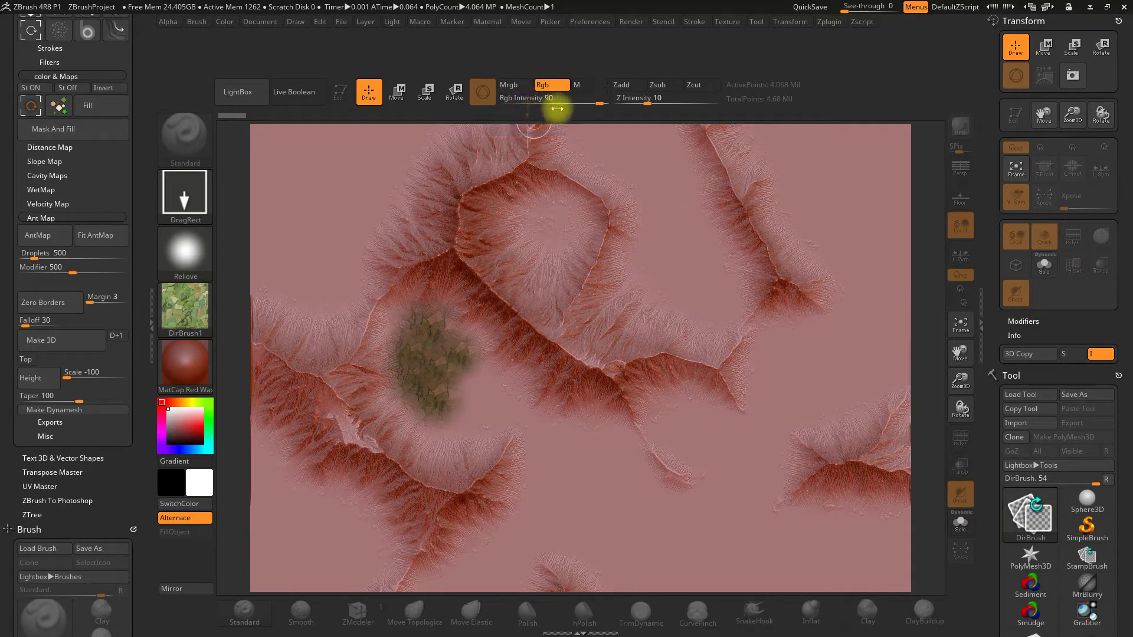
type("24")
mouse_move(186, 426)
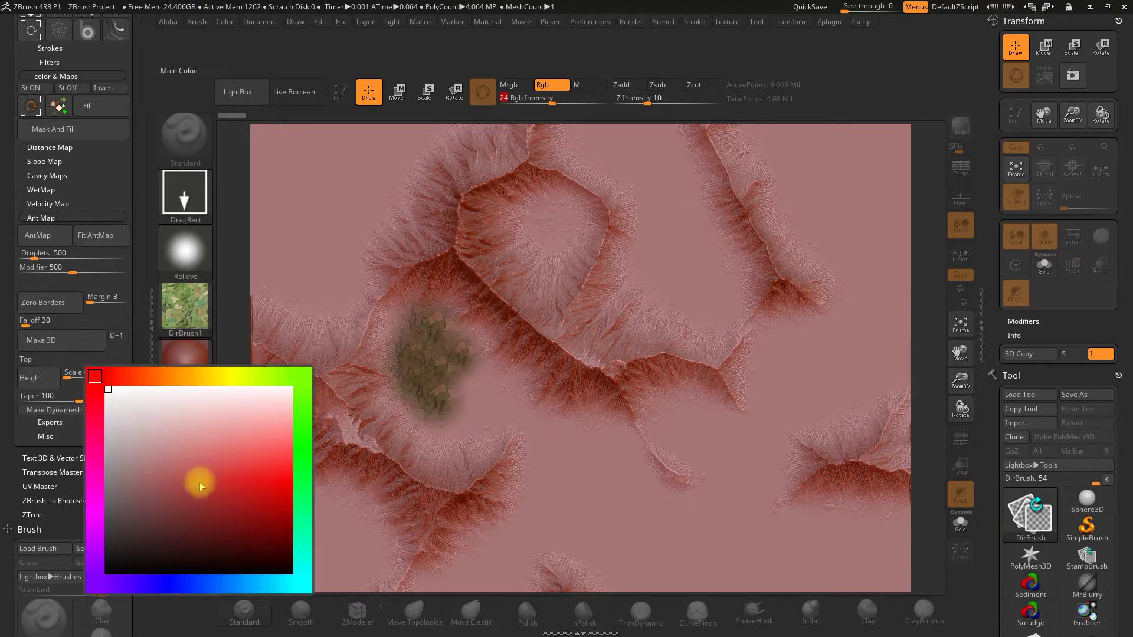
key("Return")
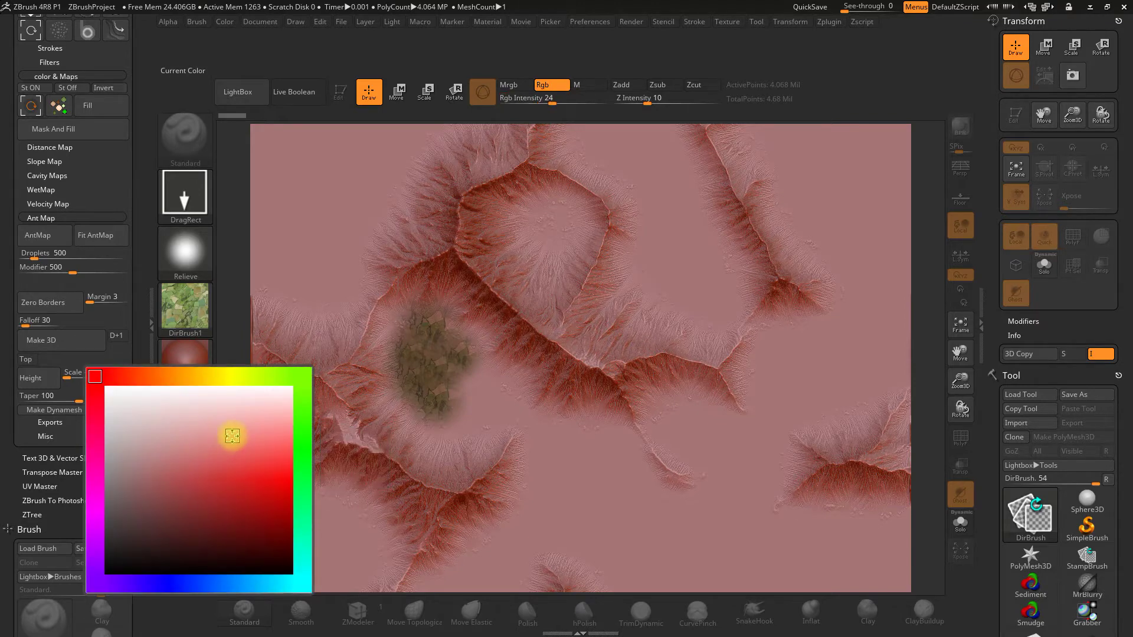
left_click(234, 433)
left_click(102, 111)
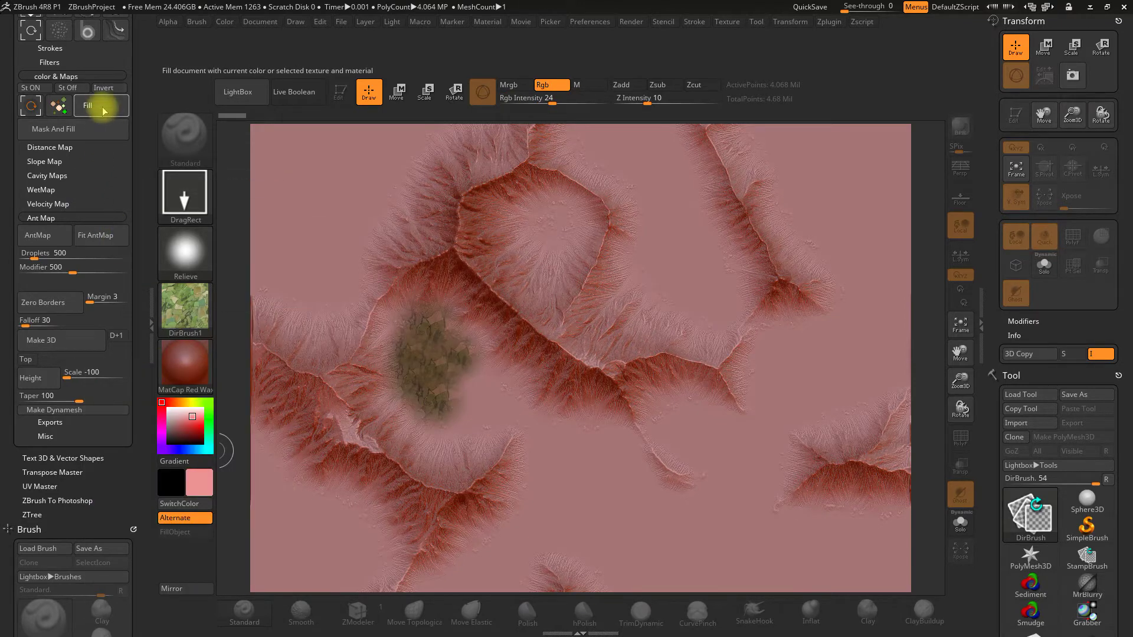
mouse_move(185, 306)
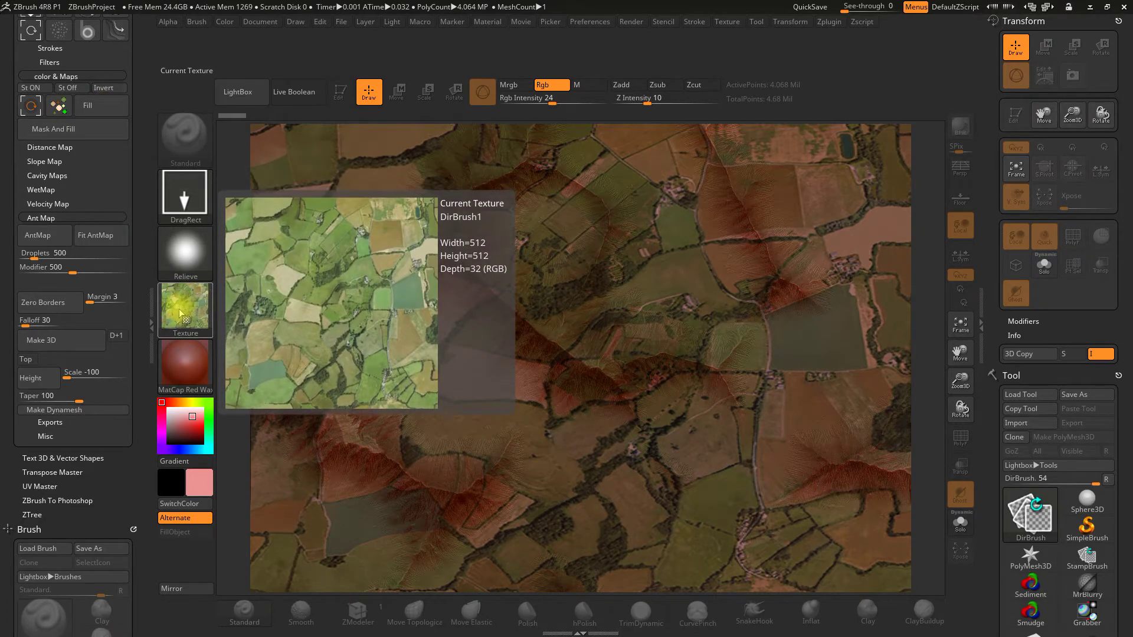
left_click(177, 310)
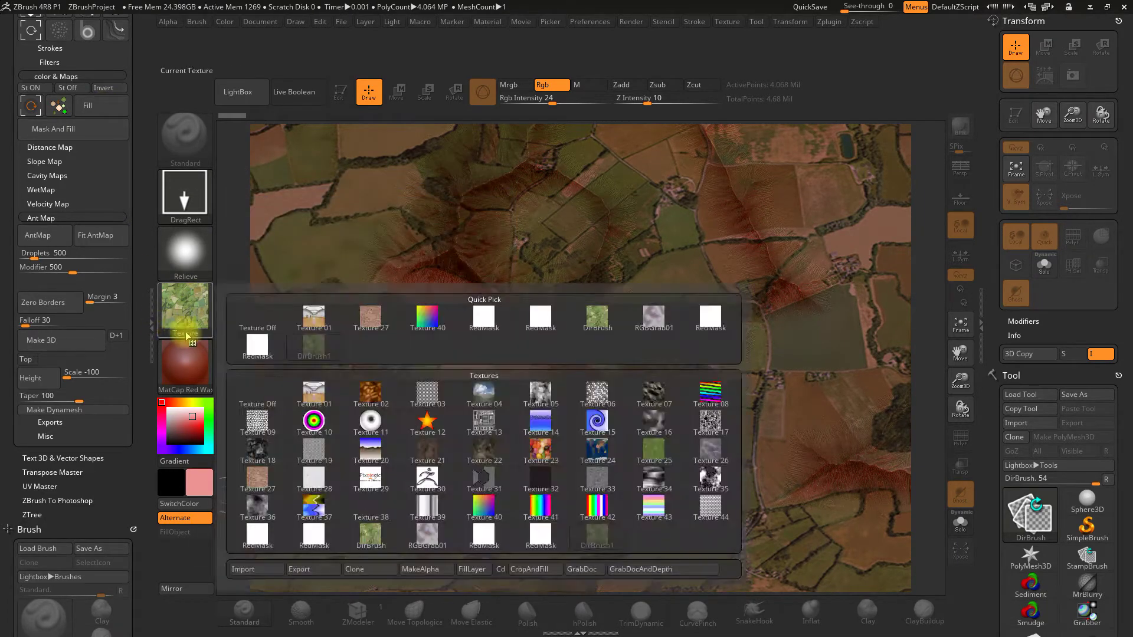
- Turn the texture off and refill the terrain plain red, removing the farmland image
left_click(185, 307)
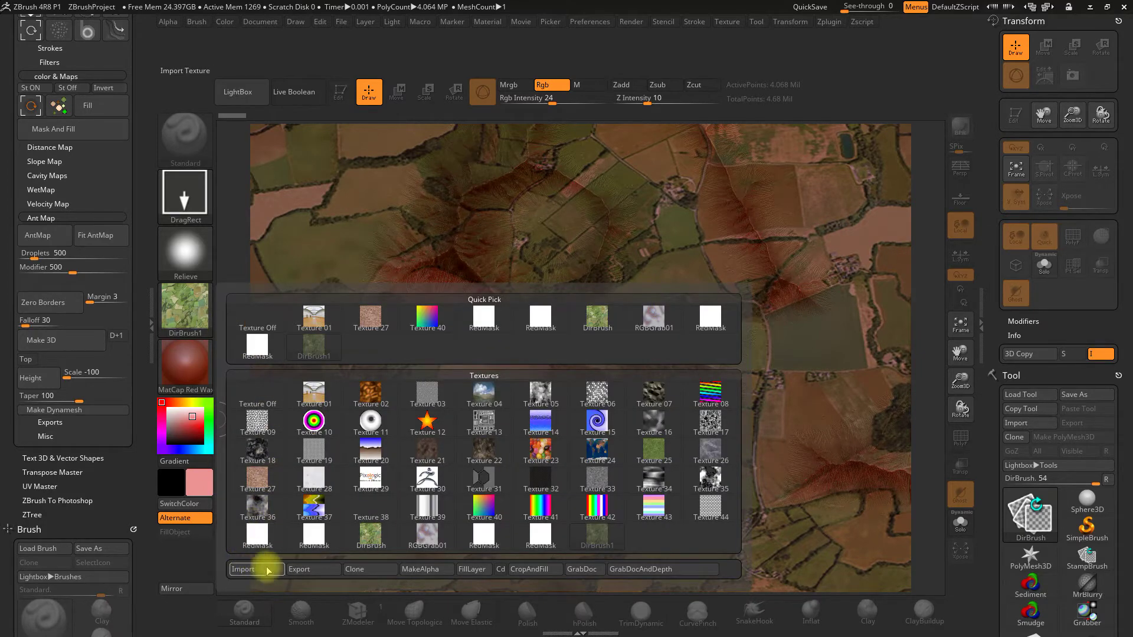
left_click(263, 328)
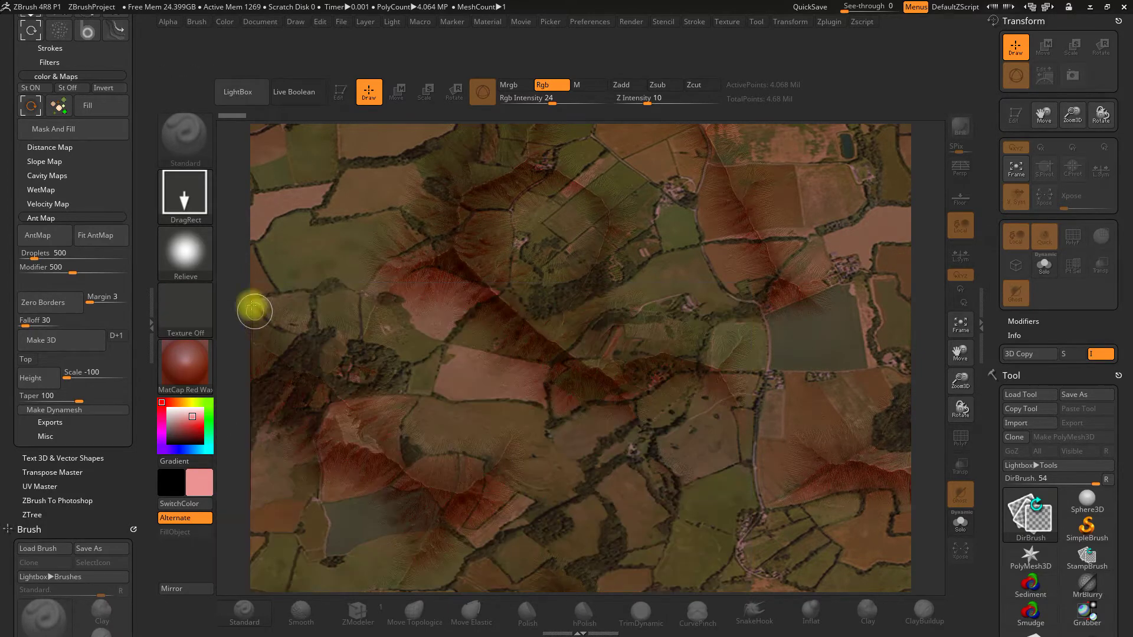
left_click(102, 107)
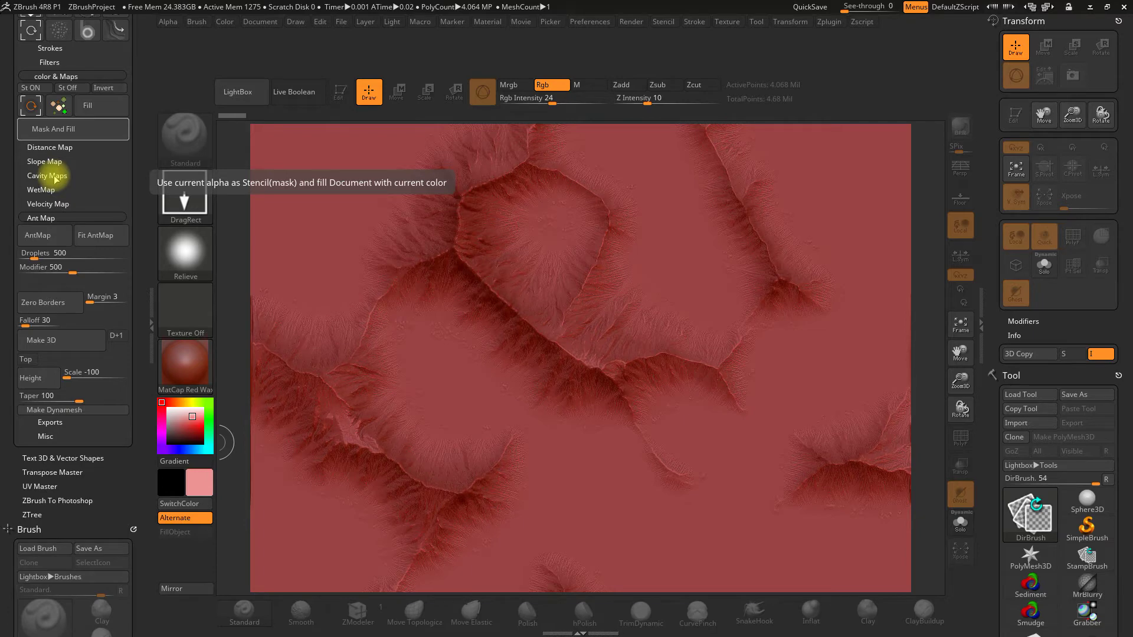
left_click(182, 371)
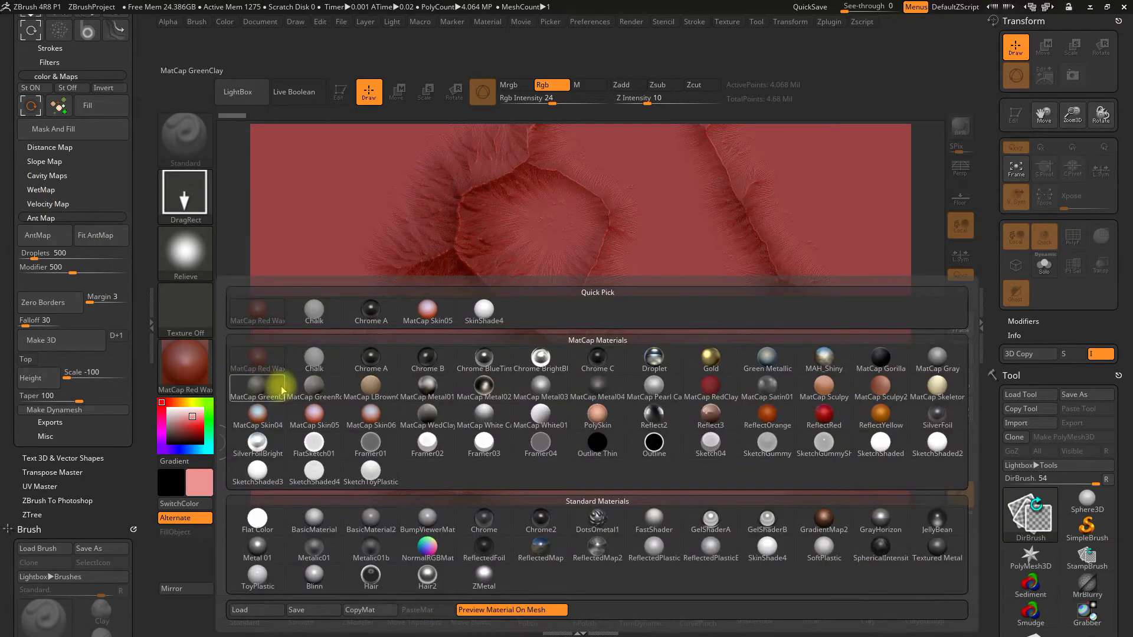
mouse_move(313, 414)
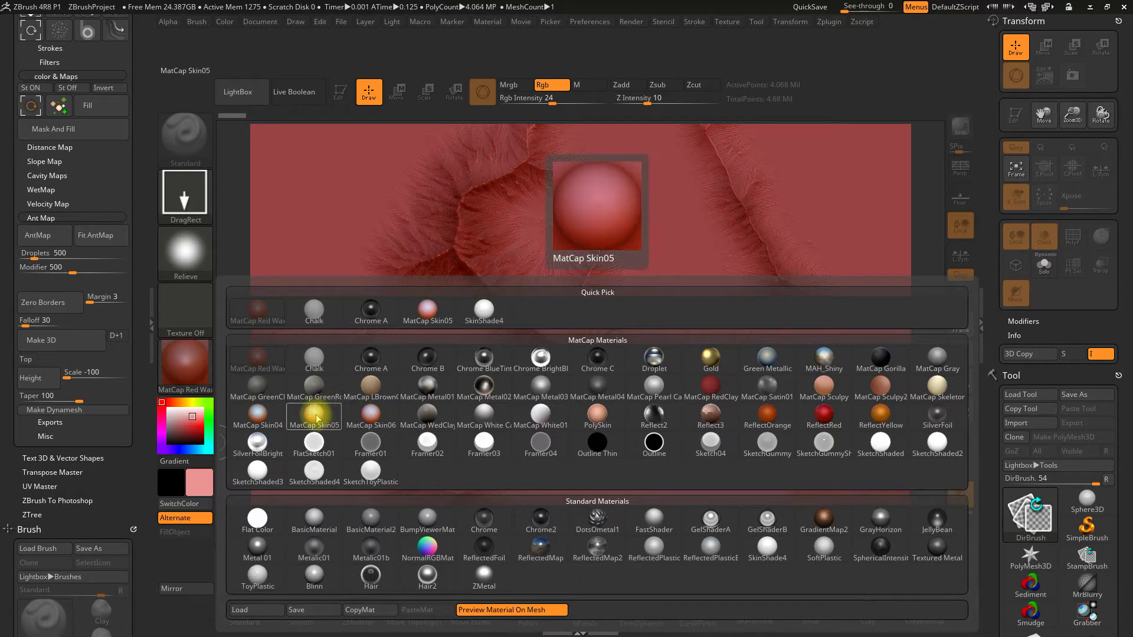
- Apply the MatCap Skin05 material, pick light grey as the second colour, and turn the alpha off
left_click(316, 417)
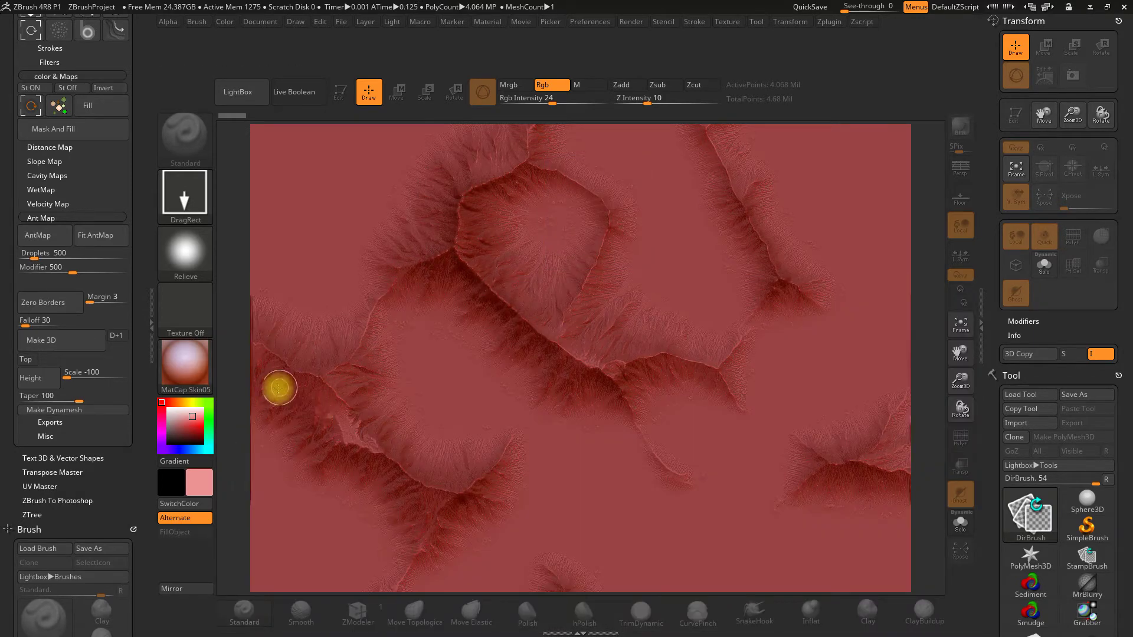
left_click(183, 442)
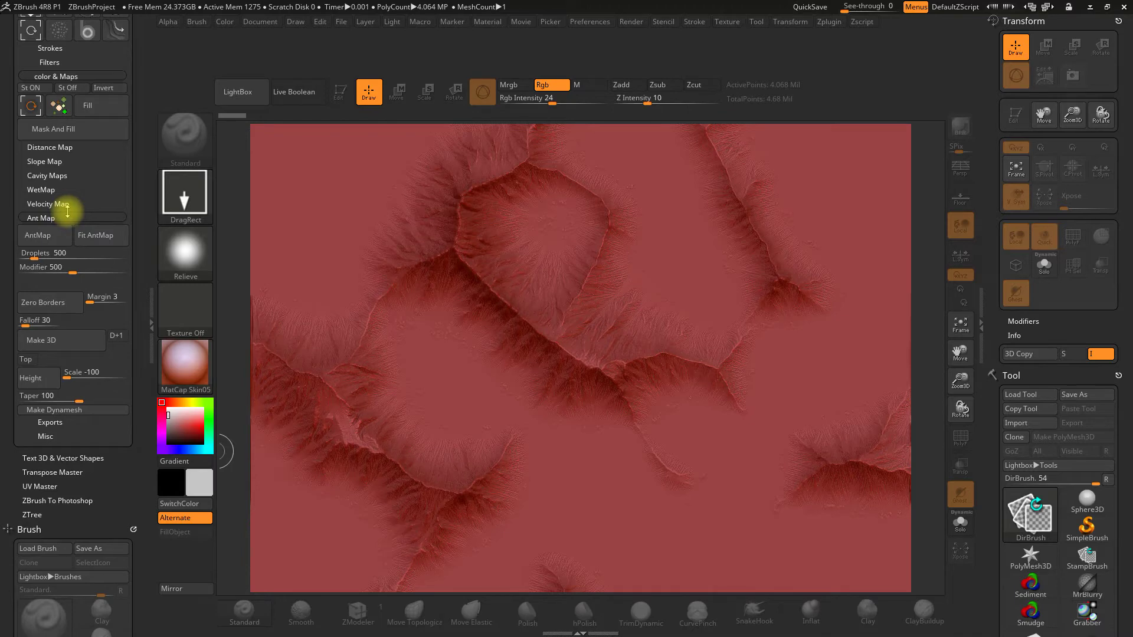
left_click(244, 328)
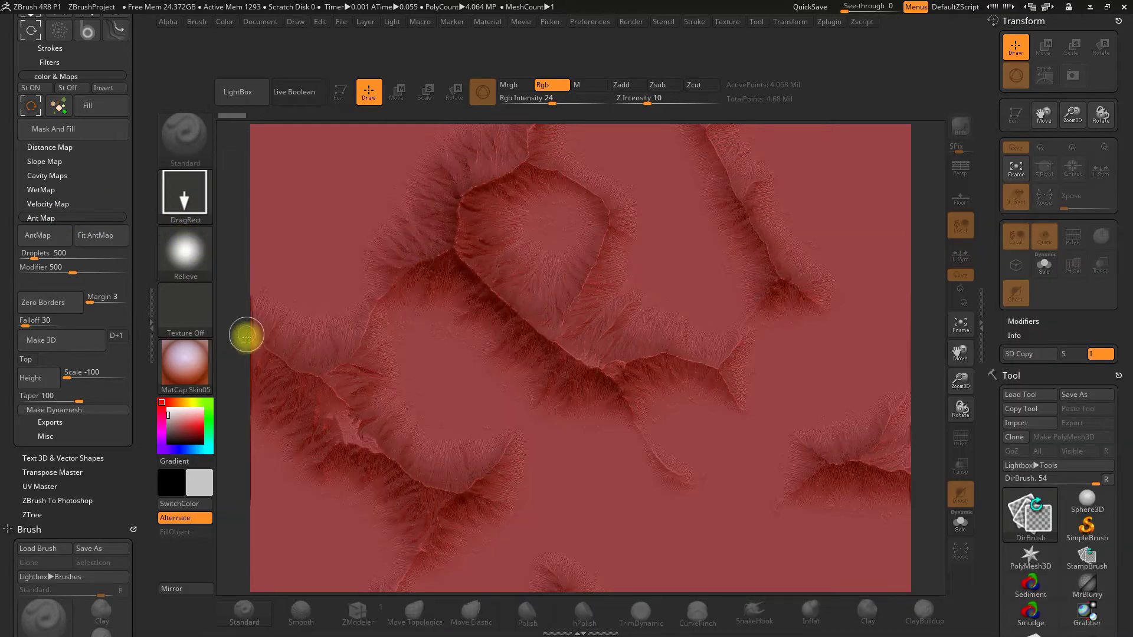
left_click(183, 242)
left_click(233, 357)
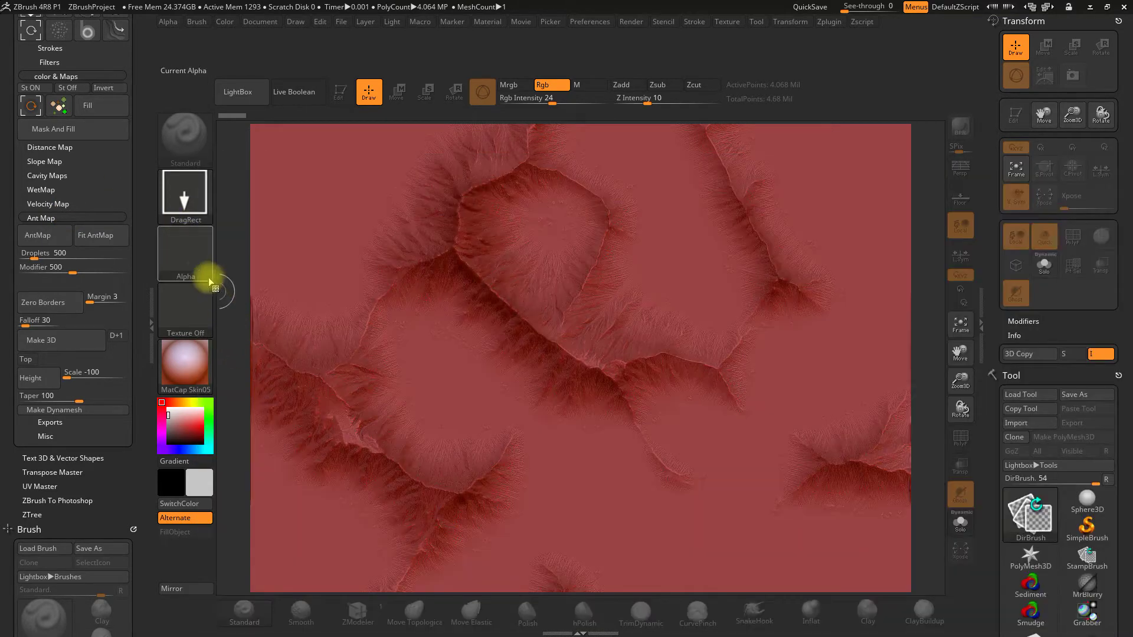
- Mask and fill the terrain with the current colours, with no alpha applied
left_click(59, 134)
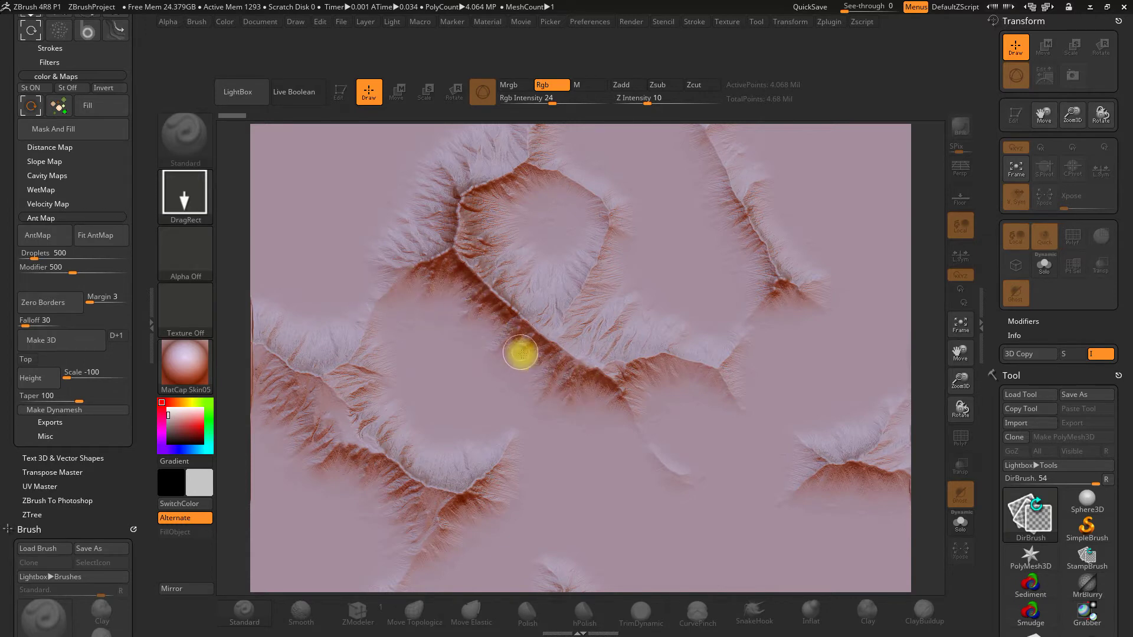
- Generate a DistanceMap alpha from the terrain with quality raised to 5
left_click(41, 147)
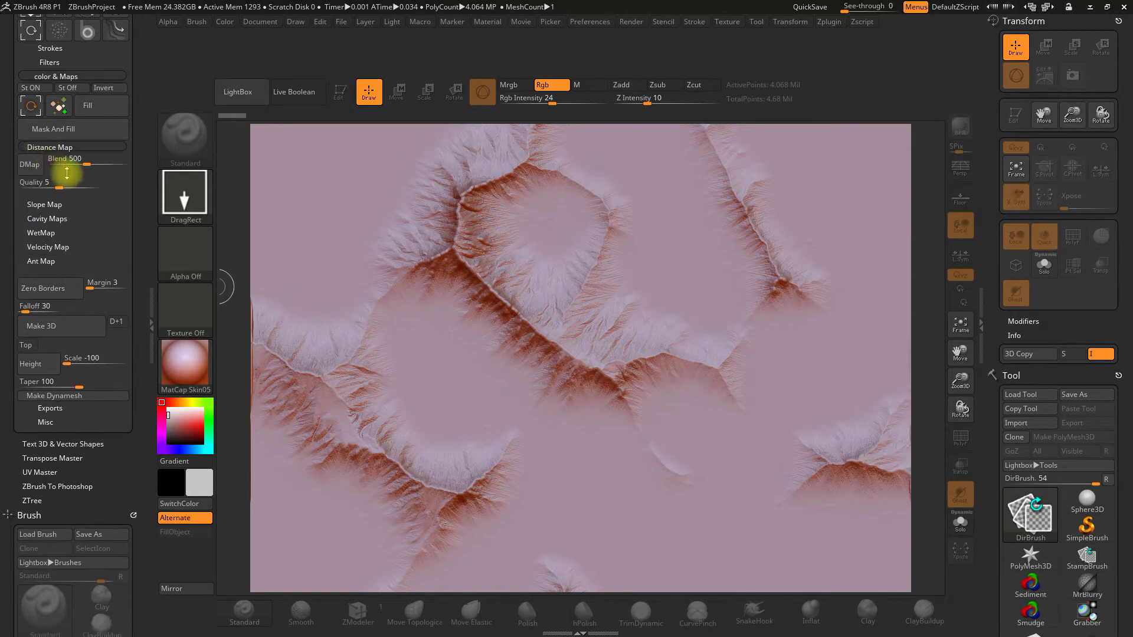
left_click_drag(52, 184, 57, 184)
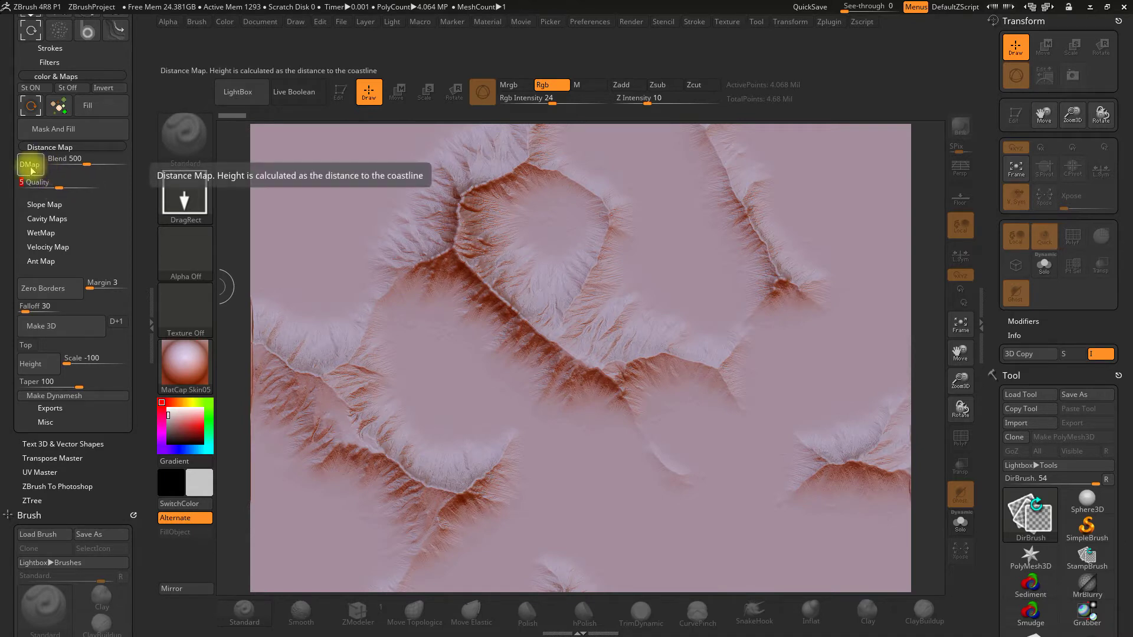
left_click(34, 169)
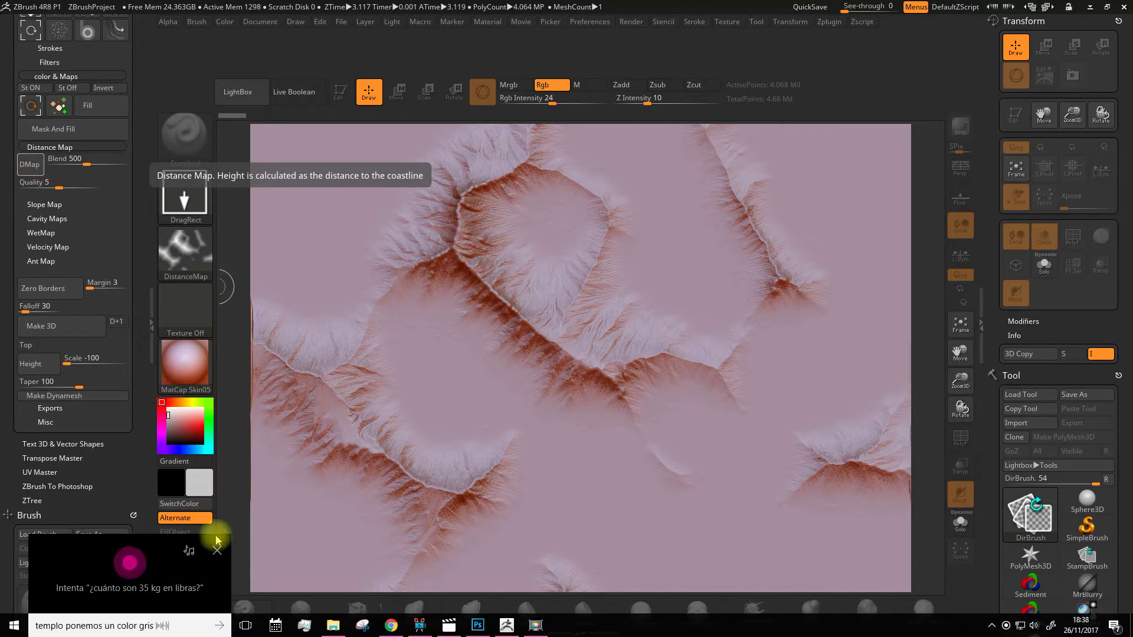
- Fill the terrain light grey twice through the distance-map mask
left_click(217, 540)
left_click(189, 479)
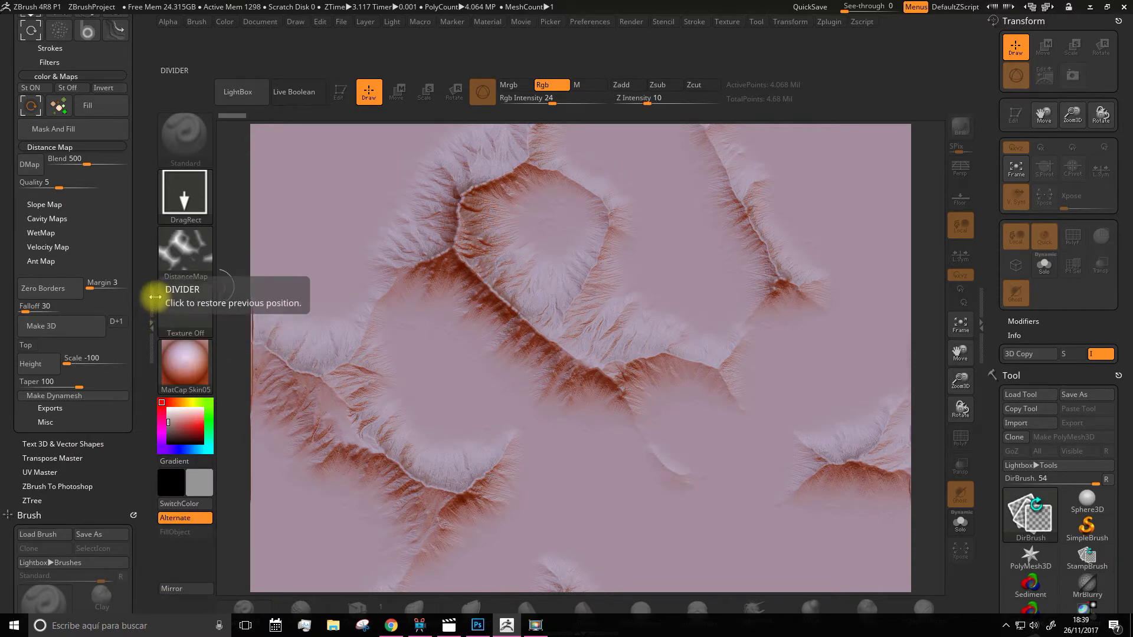
left_click(64, 130)
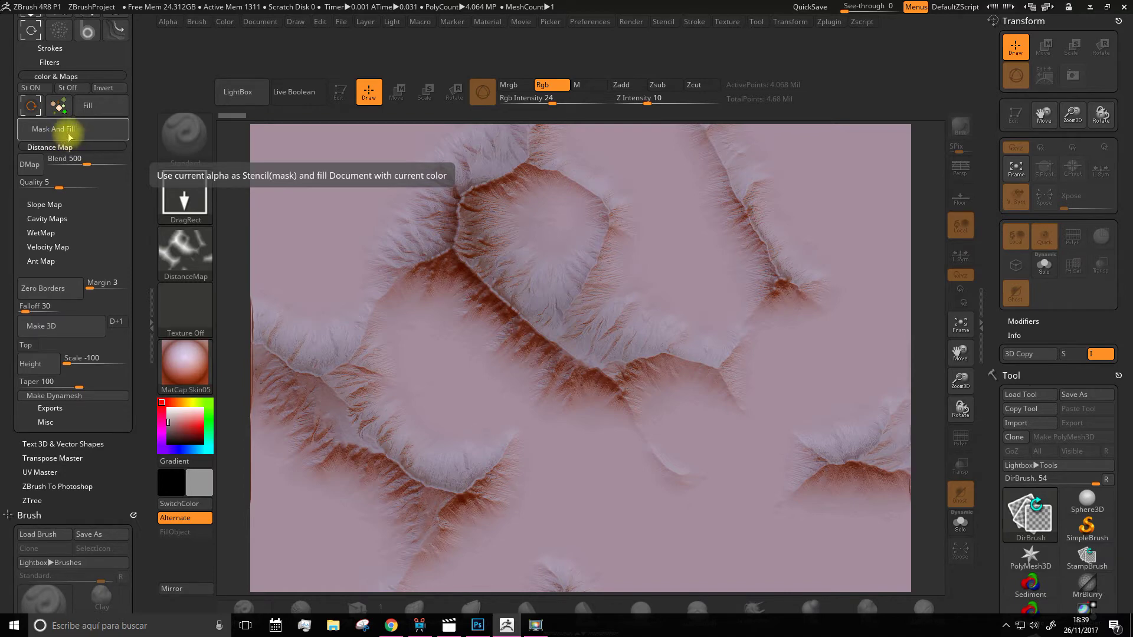
left_click(75, 135)
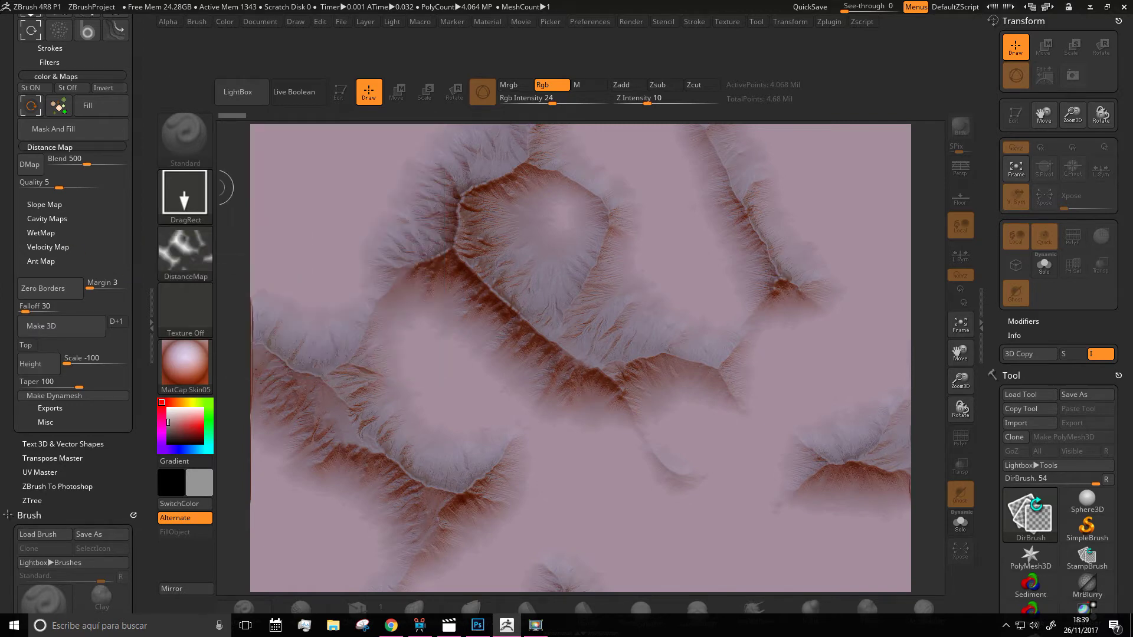
left_click(39, 204)
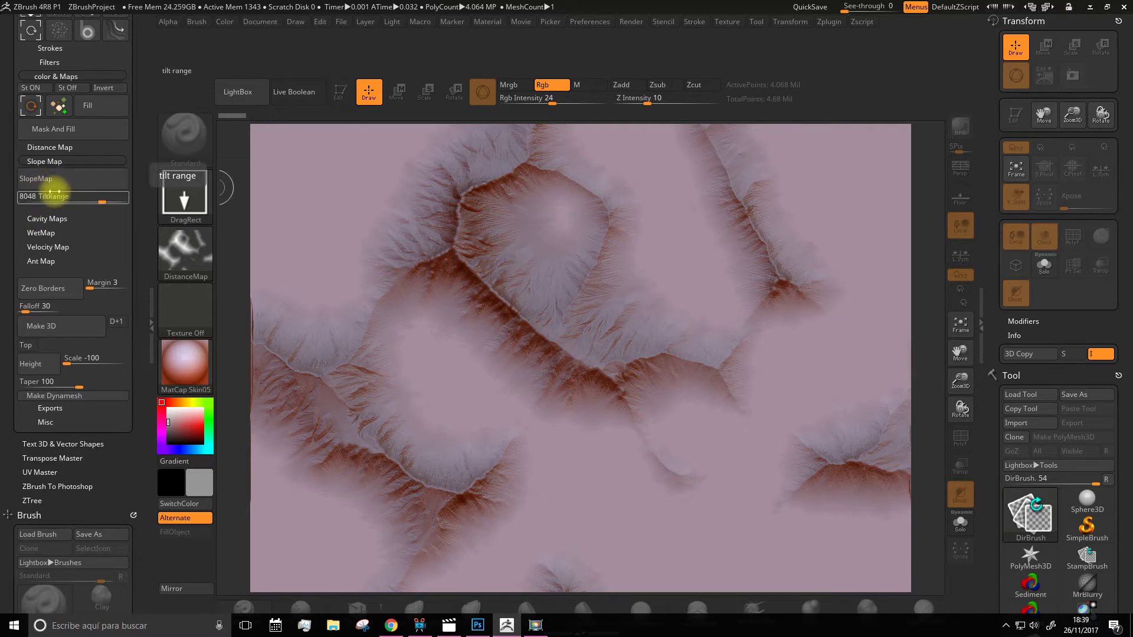
- Fill the steep slopes dark red through a slope map with TiltRange 8048
left_click(54, 190)
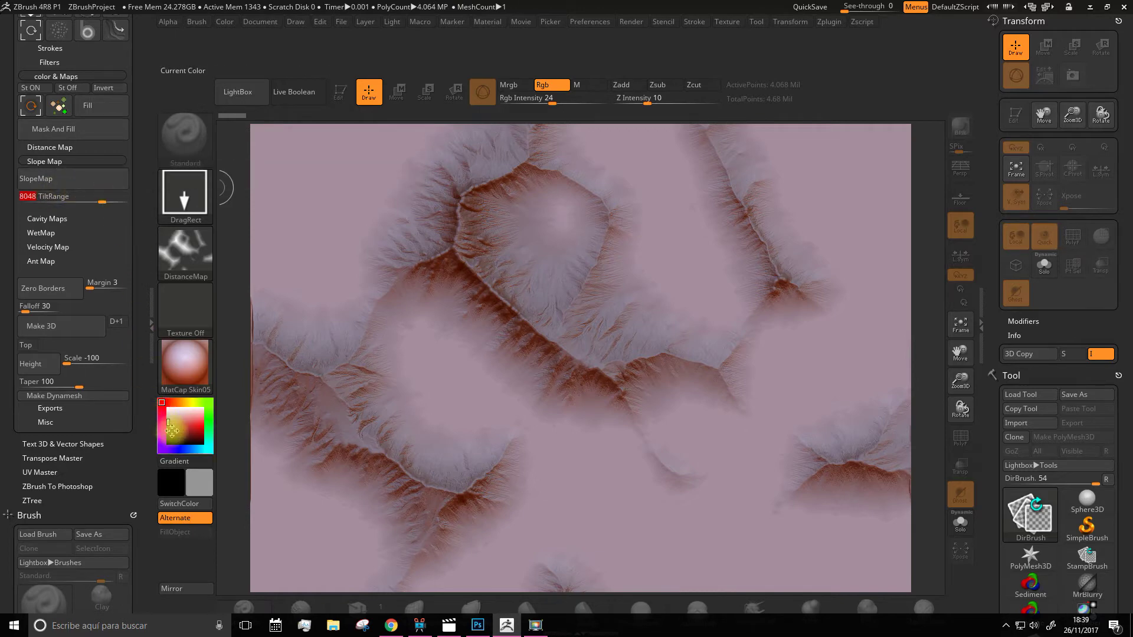
left_click_drag(203, 472, 283, 510)
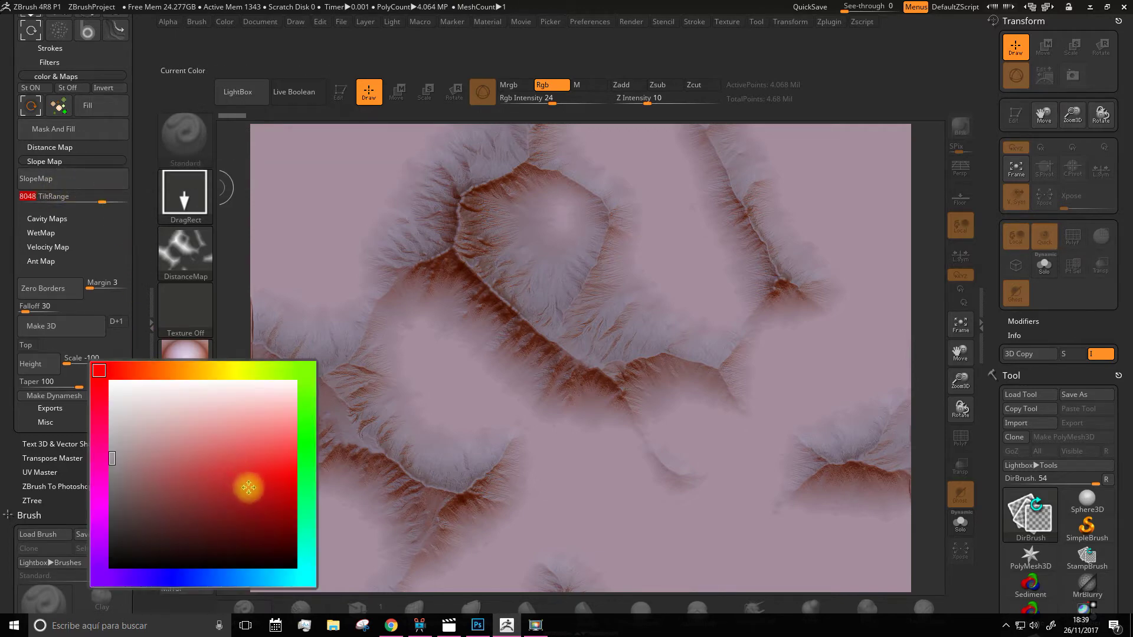
left_click_drag(291, 515, 283, 501)
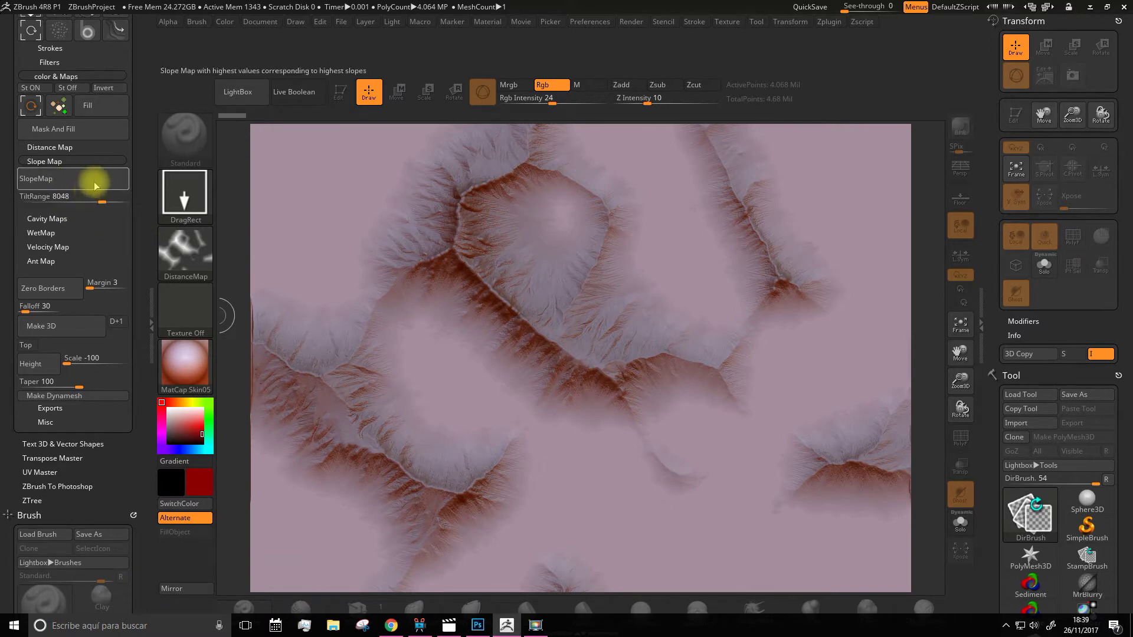
left_click(69, 132)
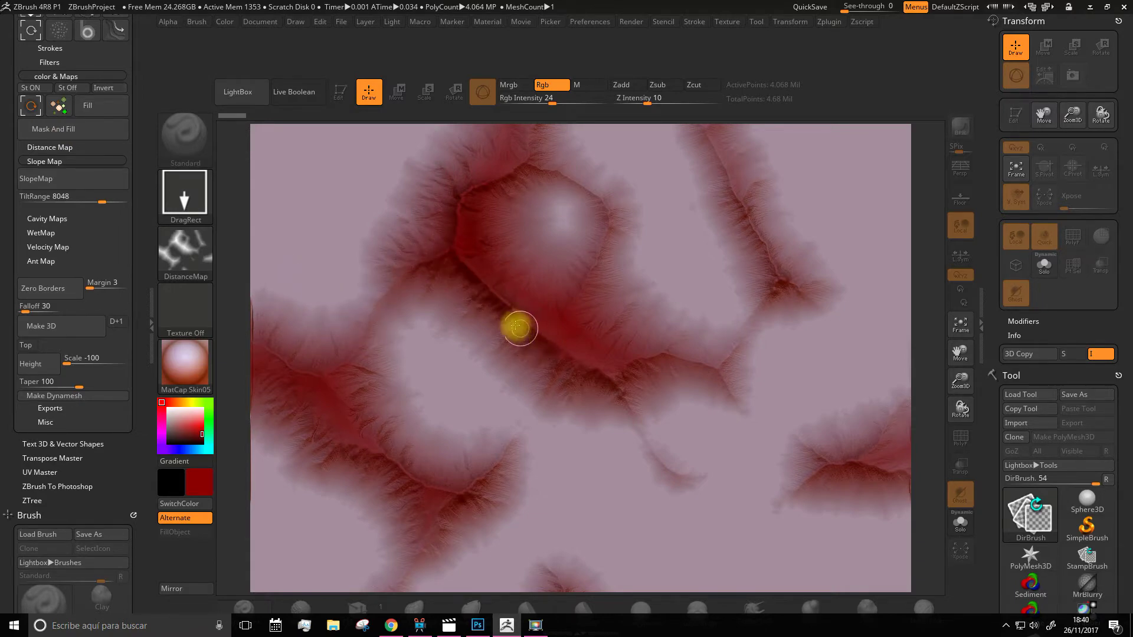
left_click(50, 219)
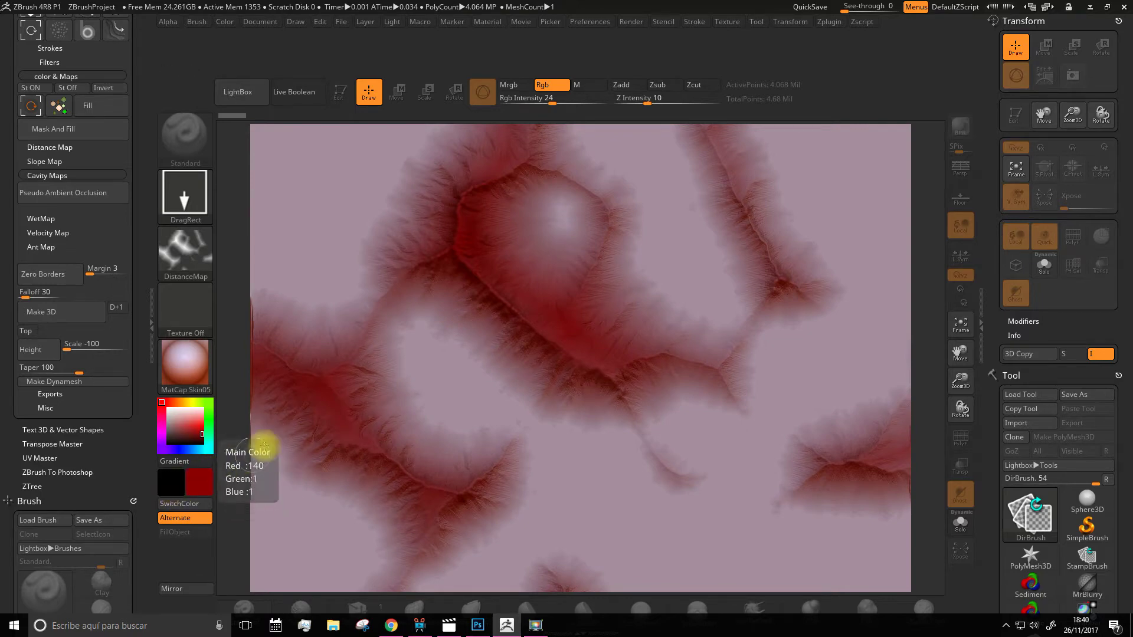
- Generate a pseudo ambient occlusion map and fill green streaks through it twice
left_click(196, 487)
left_click_drag(276, 473, 243, 490)
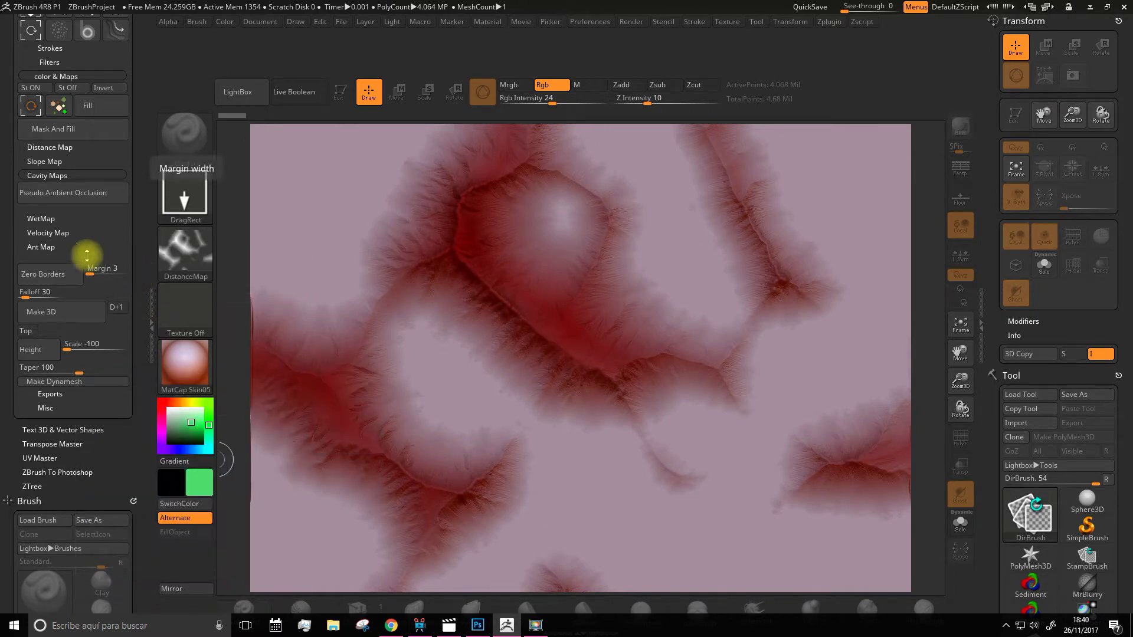
left_click(61, 199)
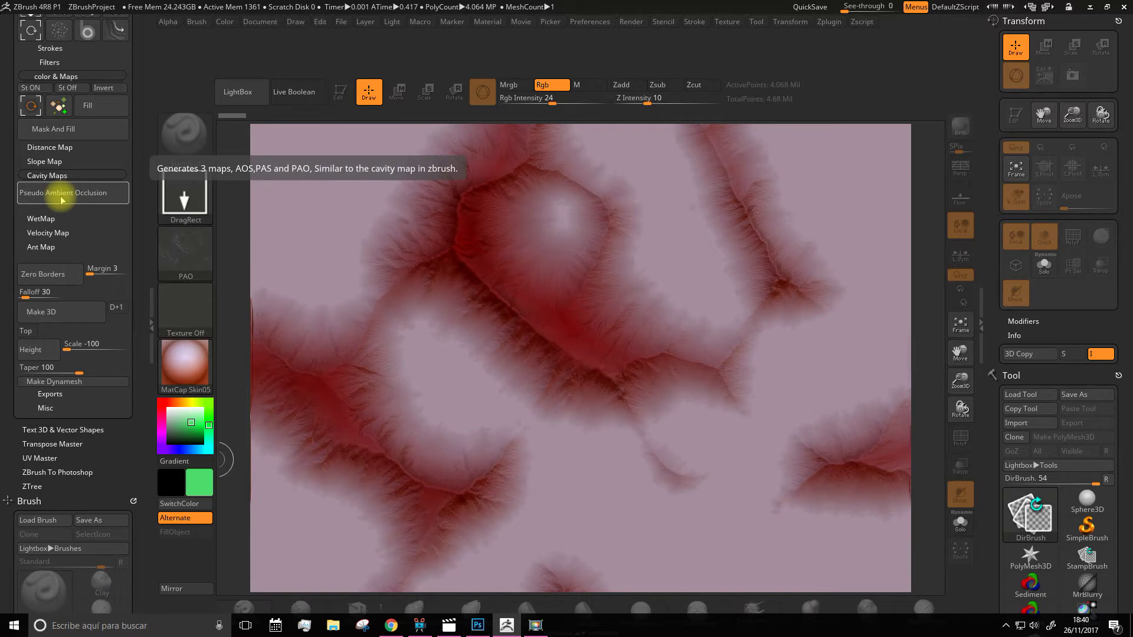
left_click(75, 131)
left_click(75, 131)
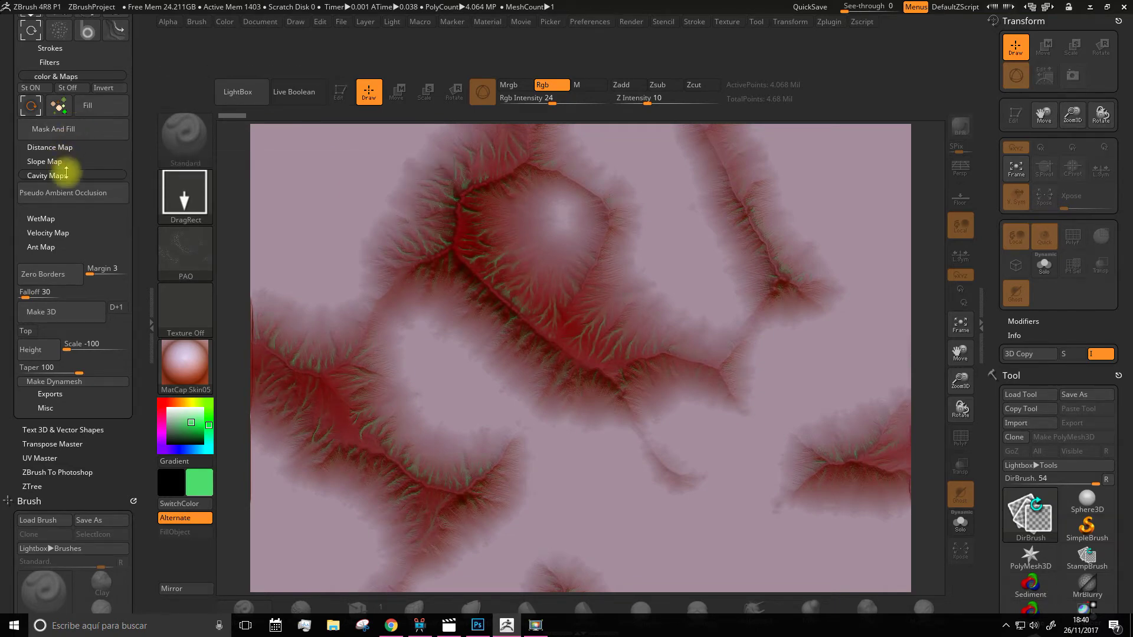
left_click(38, 217)
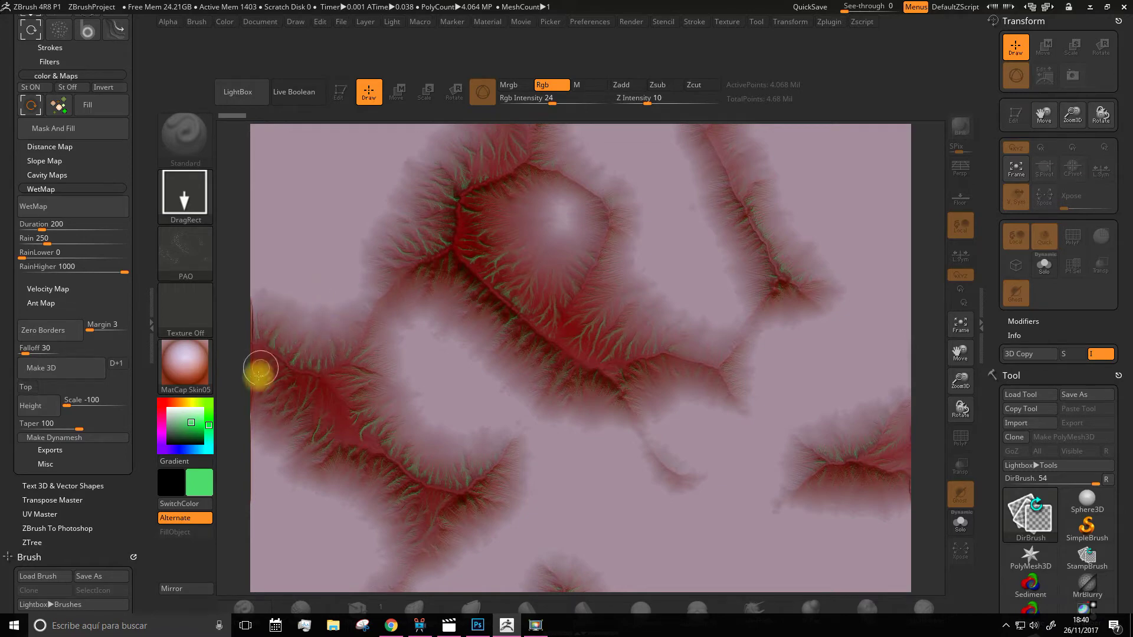
left_click(199, 476)
- Generate a wet map and fill magenta streaks through it over the ridges
left_click(91, 504)
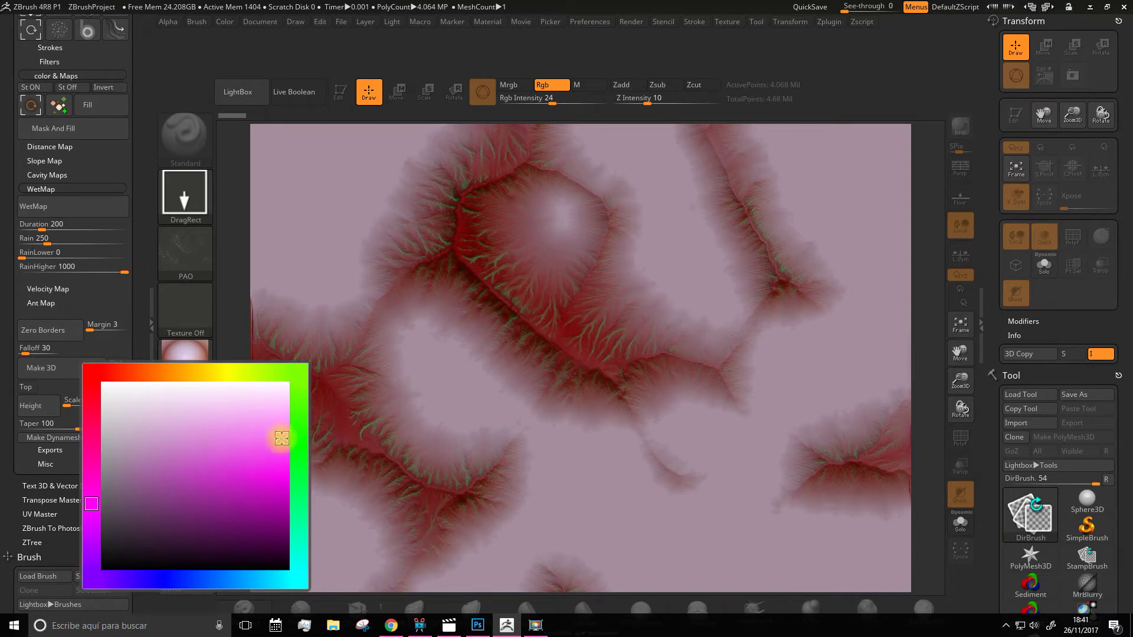
left_click(63, 330)
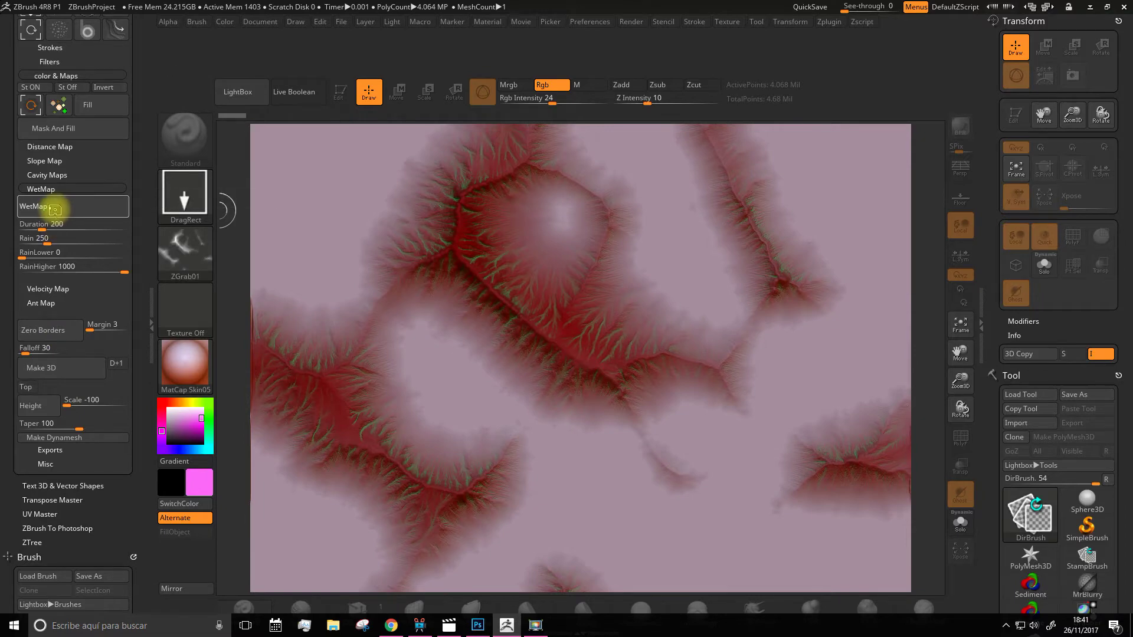
left_click(68, 135)
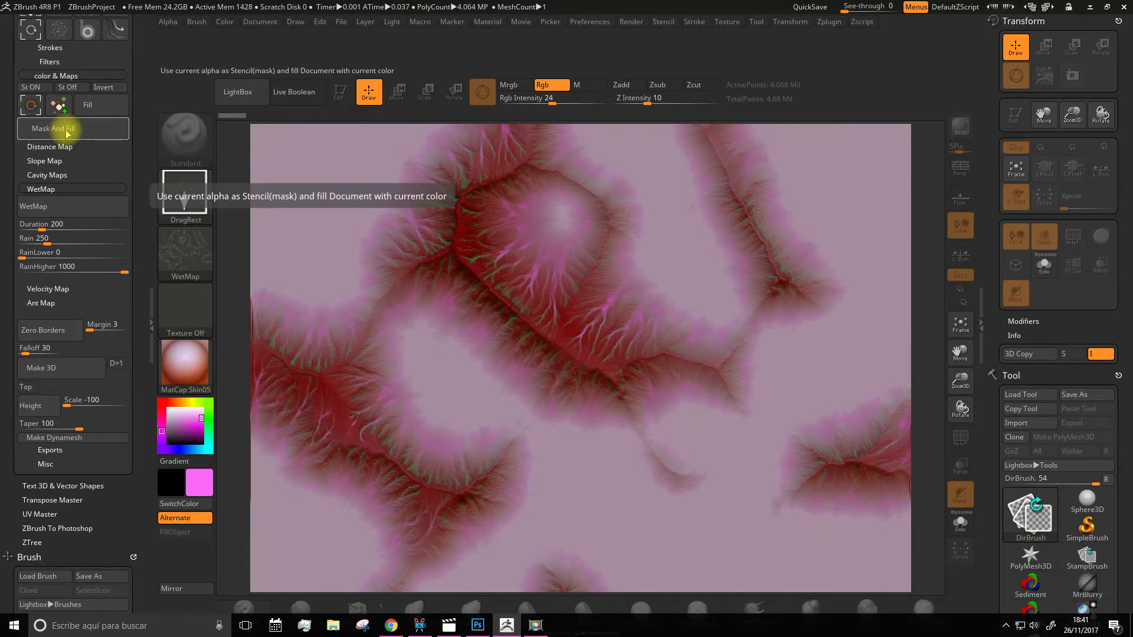
left_click(47, 267)
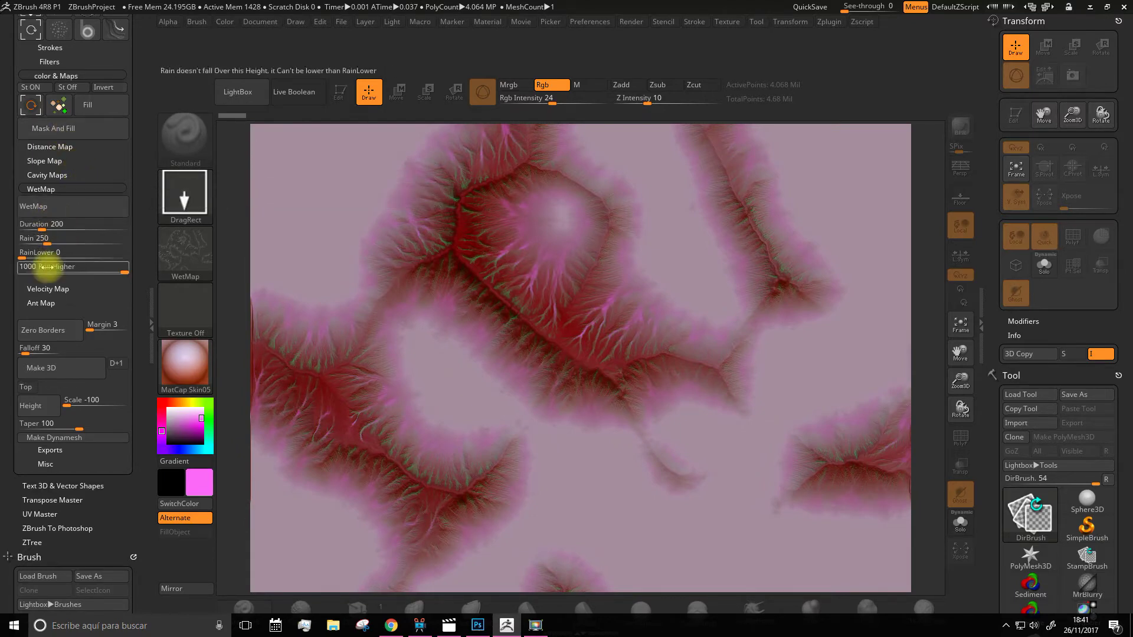
left_click(42, 289)
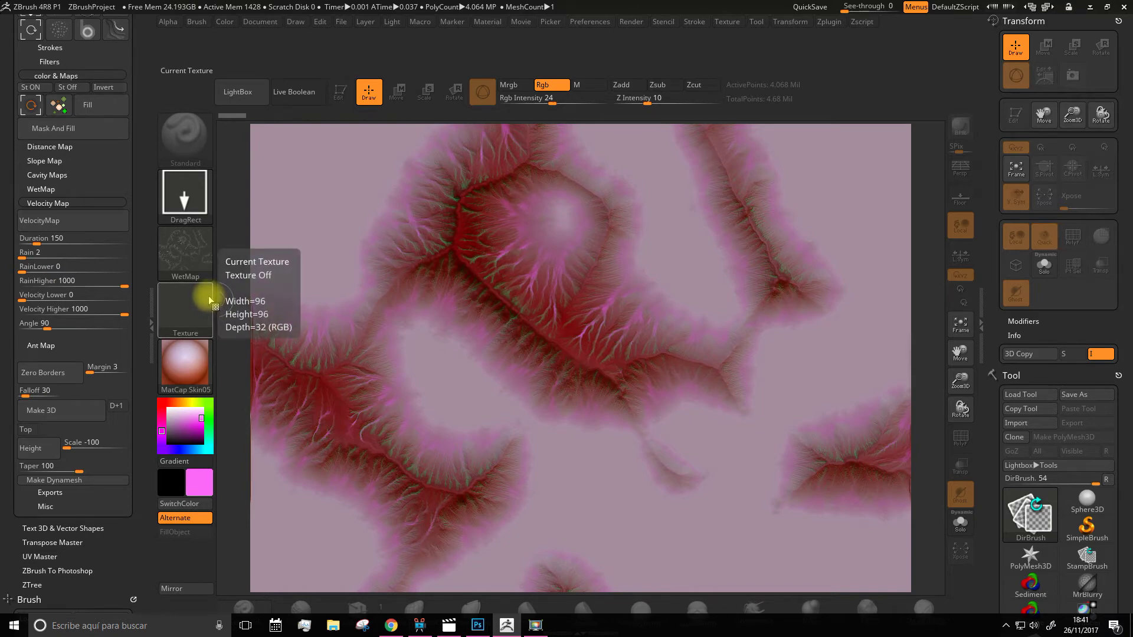
- Generate a water velocity map and fill cyan through it along the drainage gullies
left_click(199, 482)
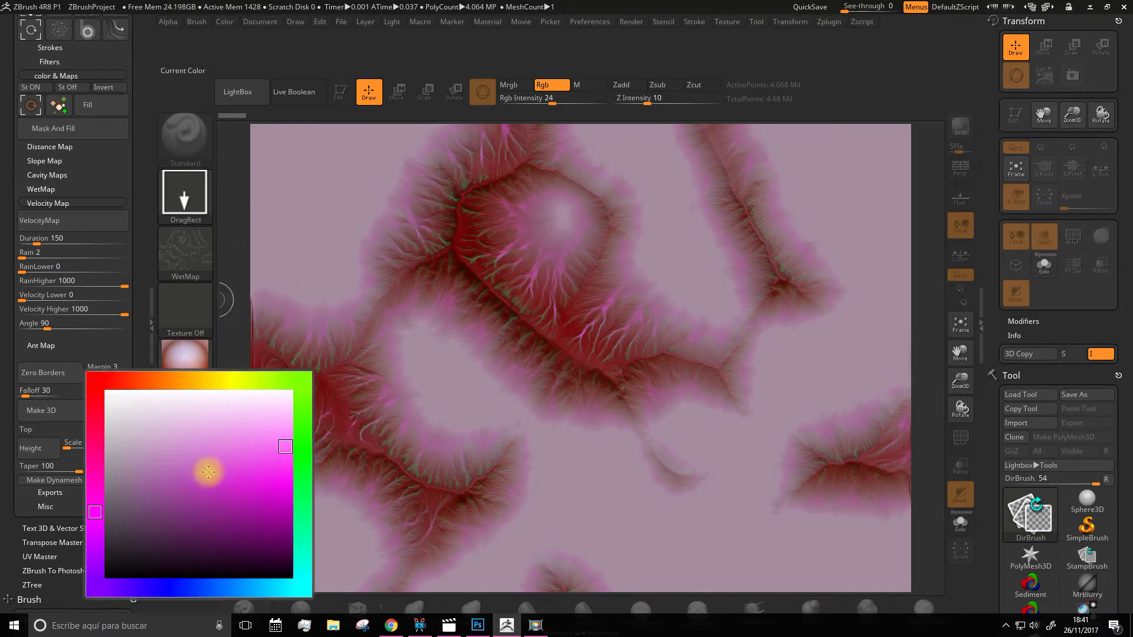
left_click_drag(190, 579, 284, 587)
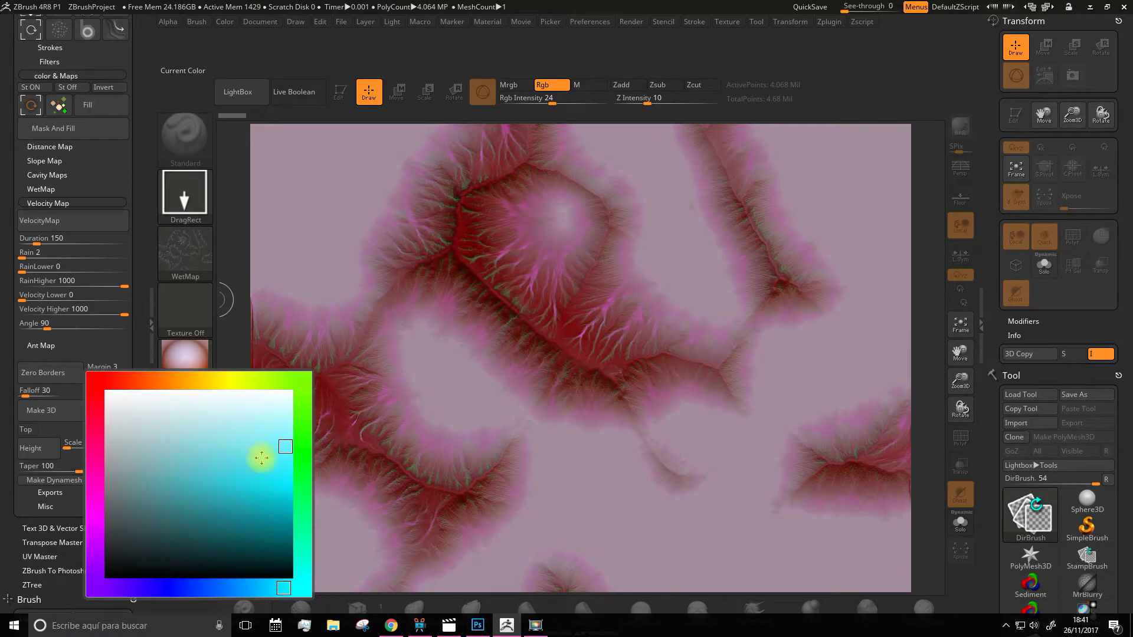
left_click(238, 457)
left_click(76, 220)
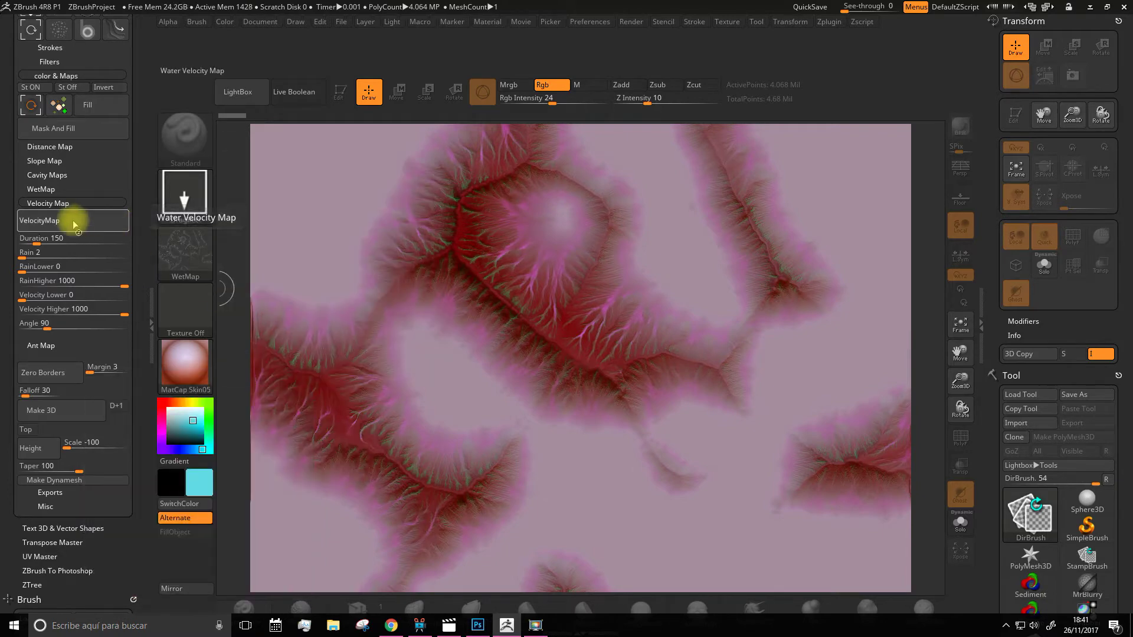
left_click(56, 129)
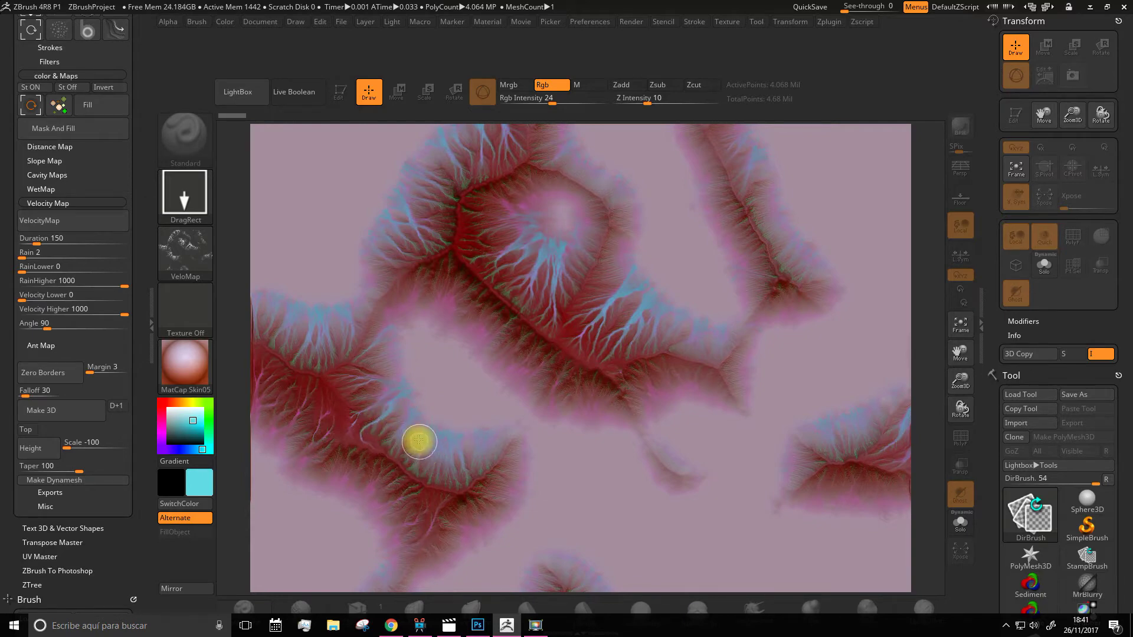
- Choose a pale blue fill colour and generate the AntMap ant-trail alpha
left_click(40, 345)
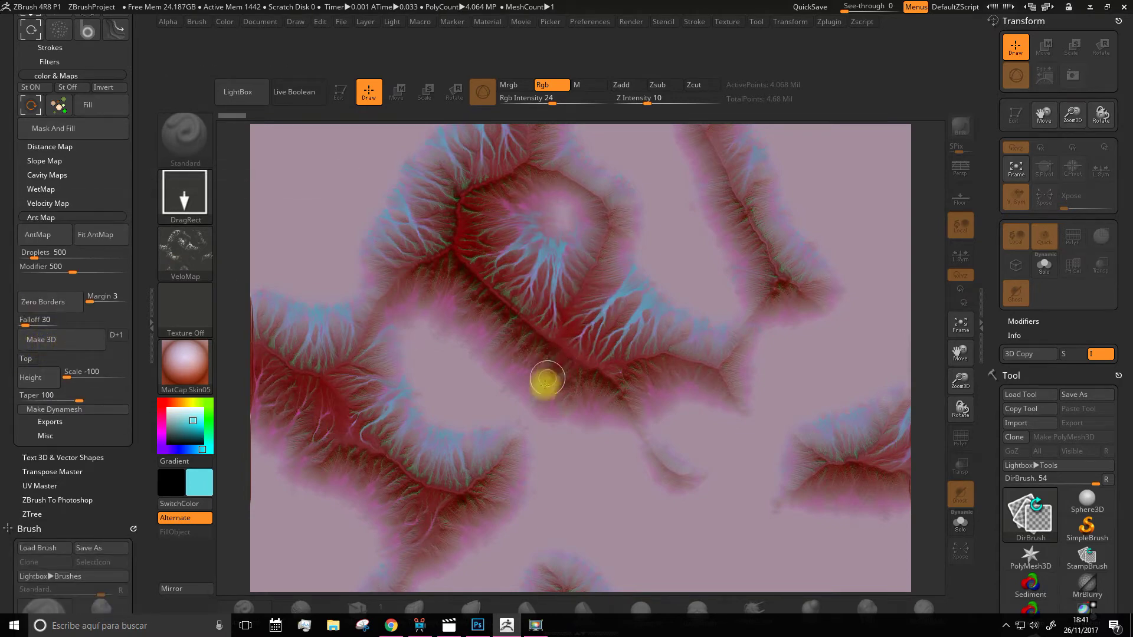
mouse_move(186, 426)
left_click(270, 433)
left_click_drag(267, 584, 213, 584)
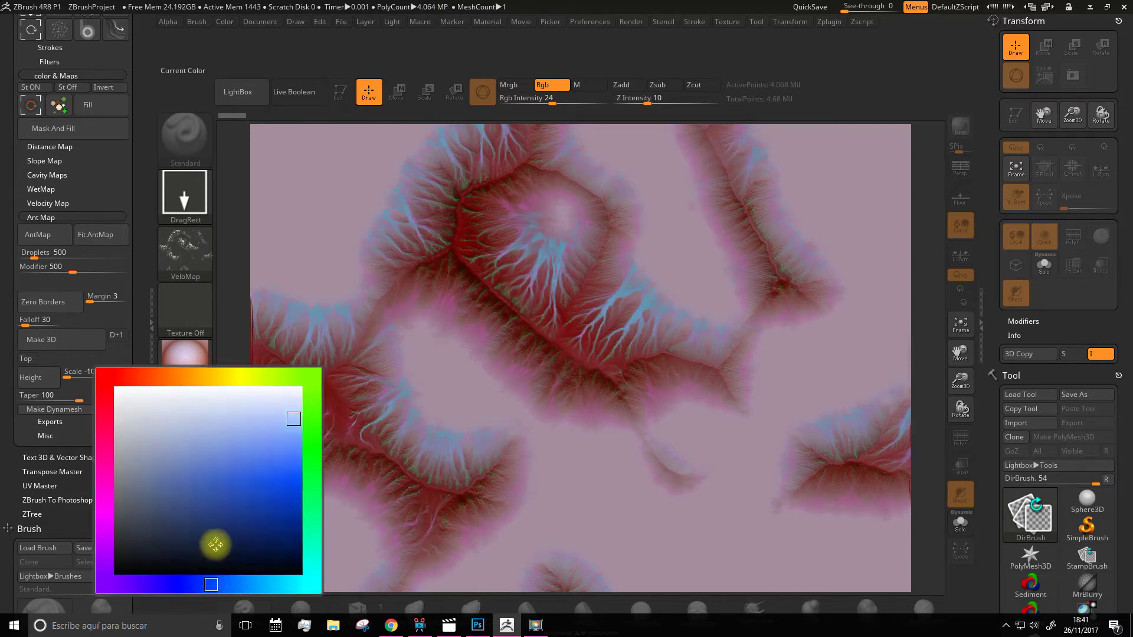
left_click(43, 238)
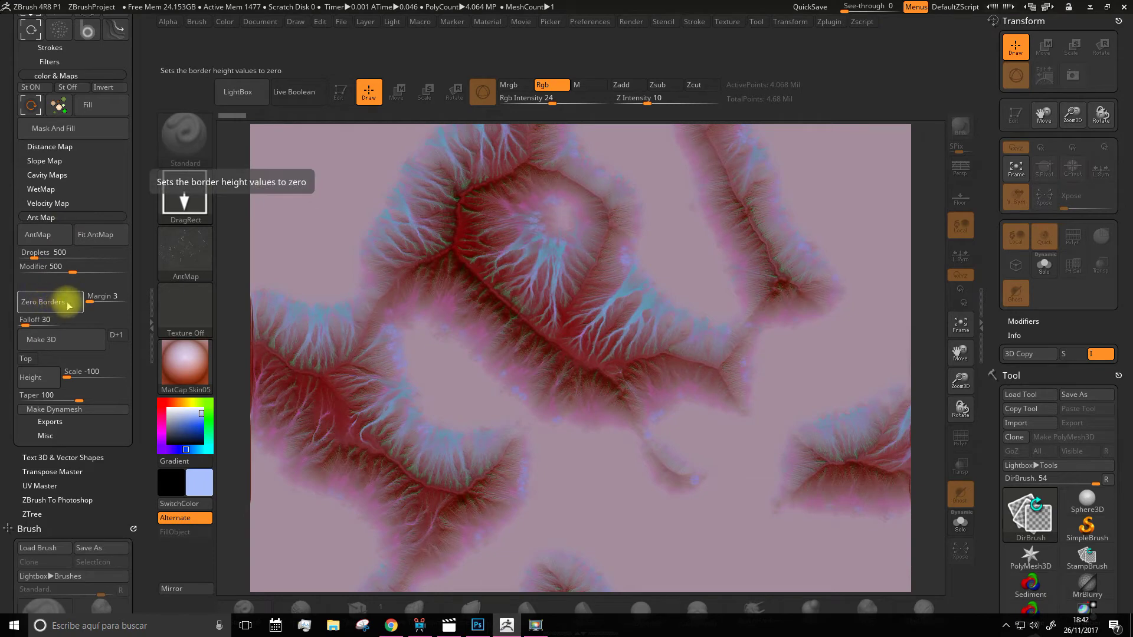
left_click_drag(6, 302, 4, 276)
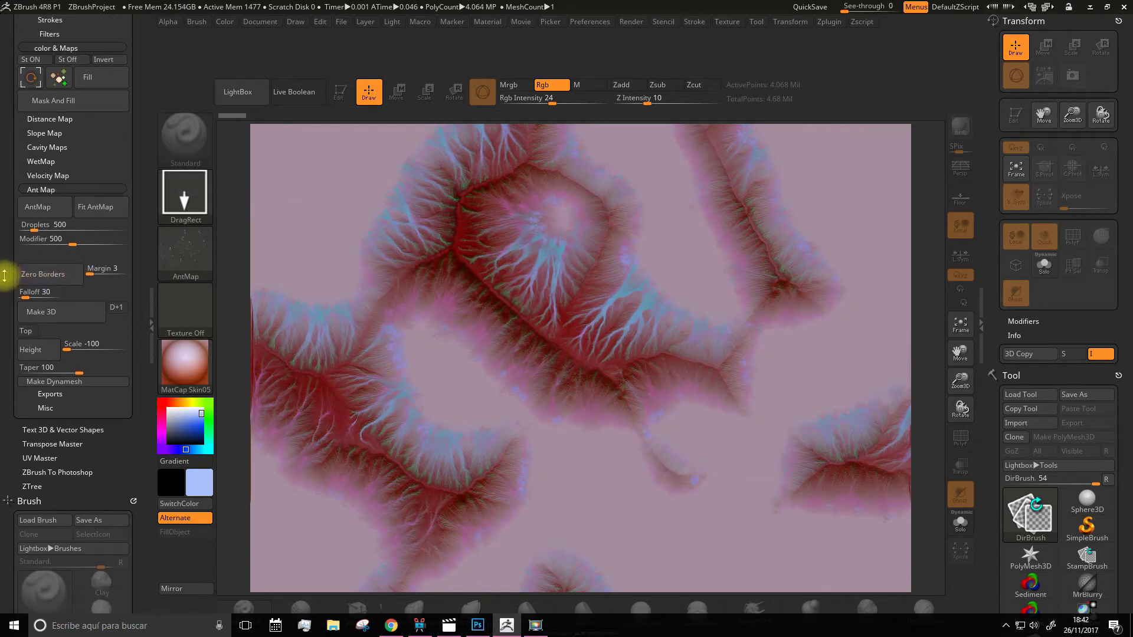
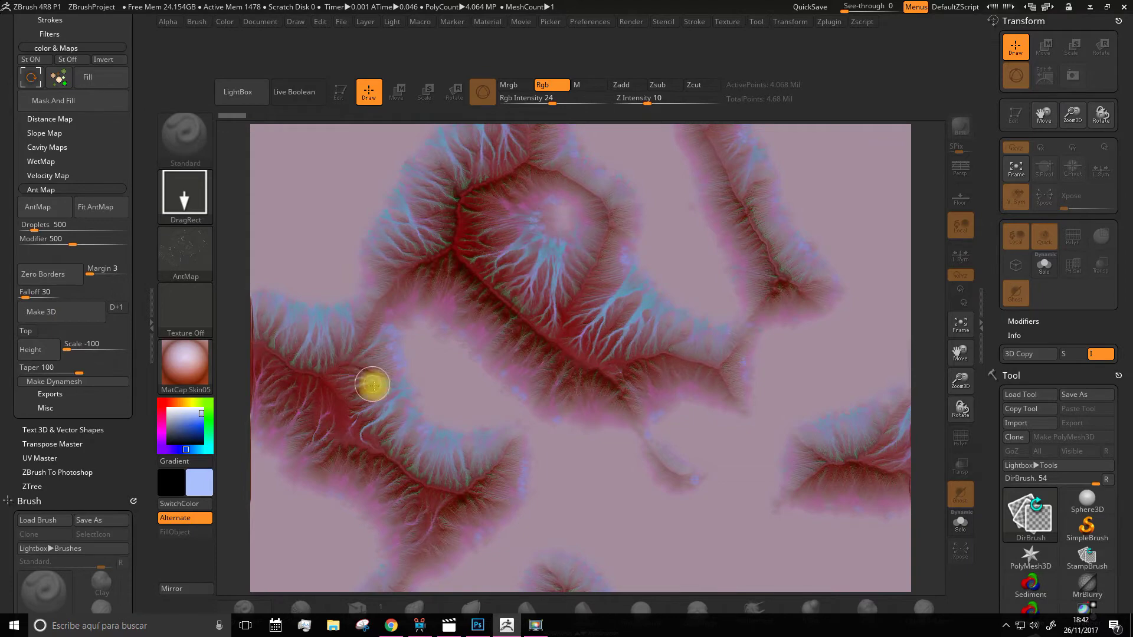
- Convert the eroded terrain map into a 3D mountain mesh and inspect its ridged peaks from several angles
left_click(67, 312)
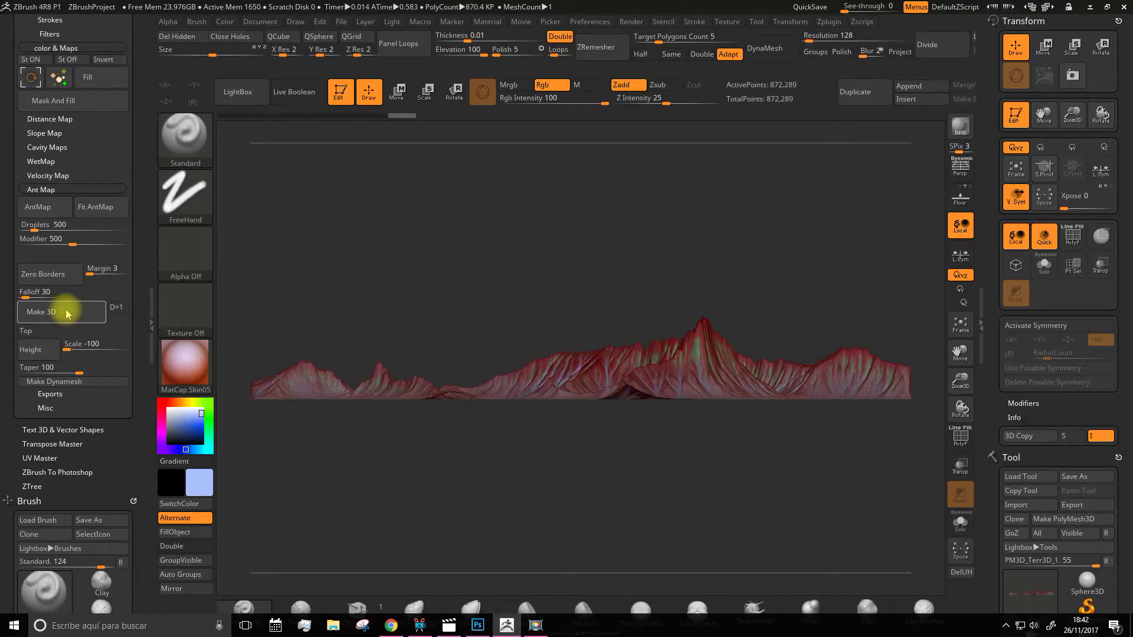
left_click_drag(414, 306, 372, 309)
mouse_move(961, 387)
left_mouse_down()
mouse_move(961, 405)
mouse_move(798, 313)
mouse_move(789, 324)
mouse_move(807, 324)
left_mouse_up()
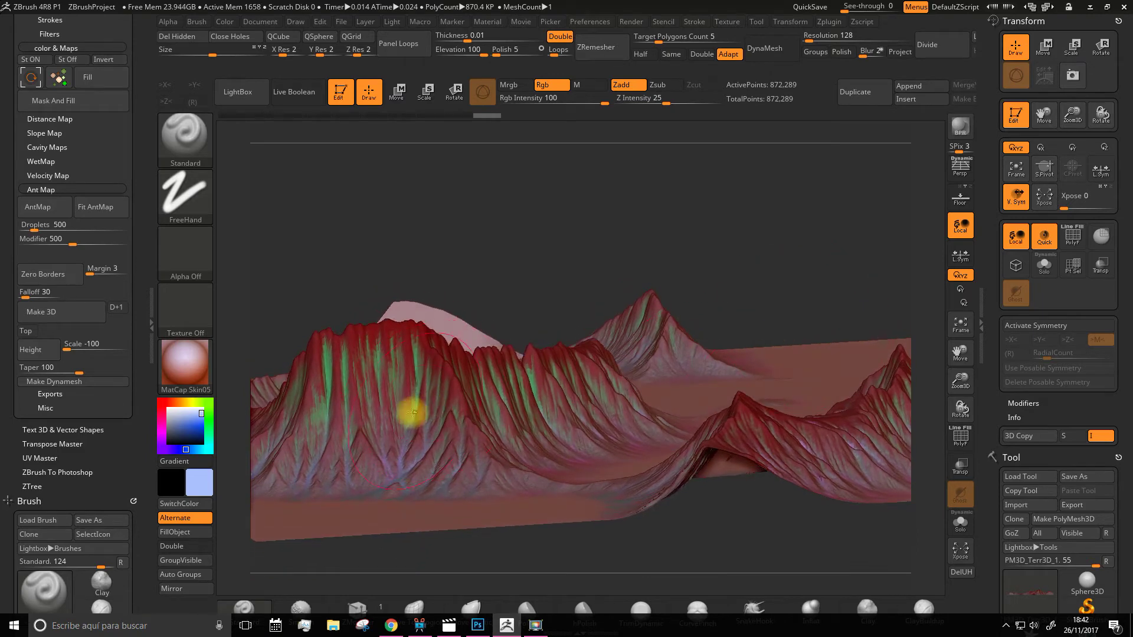
mouse_move(481, 286)
left_mouse_down()
mouse_move(484, 271)
mouse_move(521, 271)
mouse_move(539, 291)
mouse_move(513, 288)
mouse_move(576, 304)
left_mouse_up()
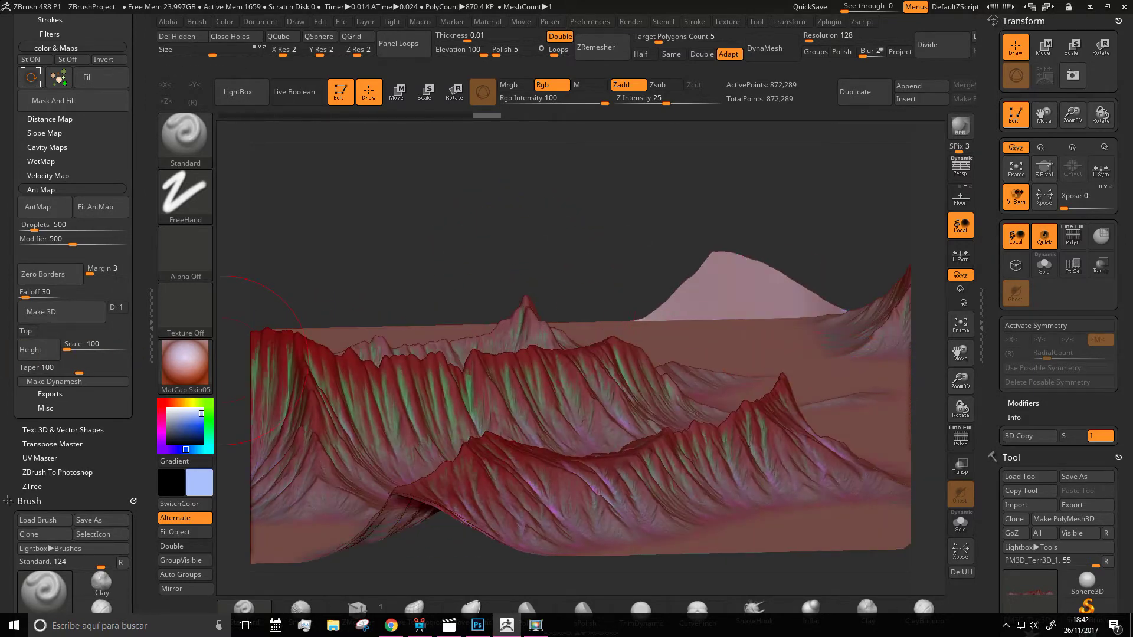
left_click_drag(936, 374, 943, 365)
left_click_drag(716, 255, 882, 324, "shift")
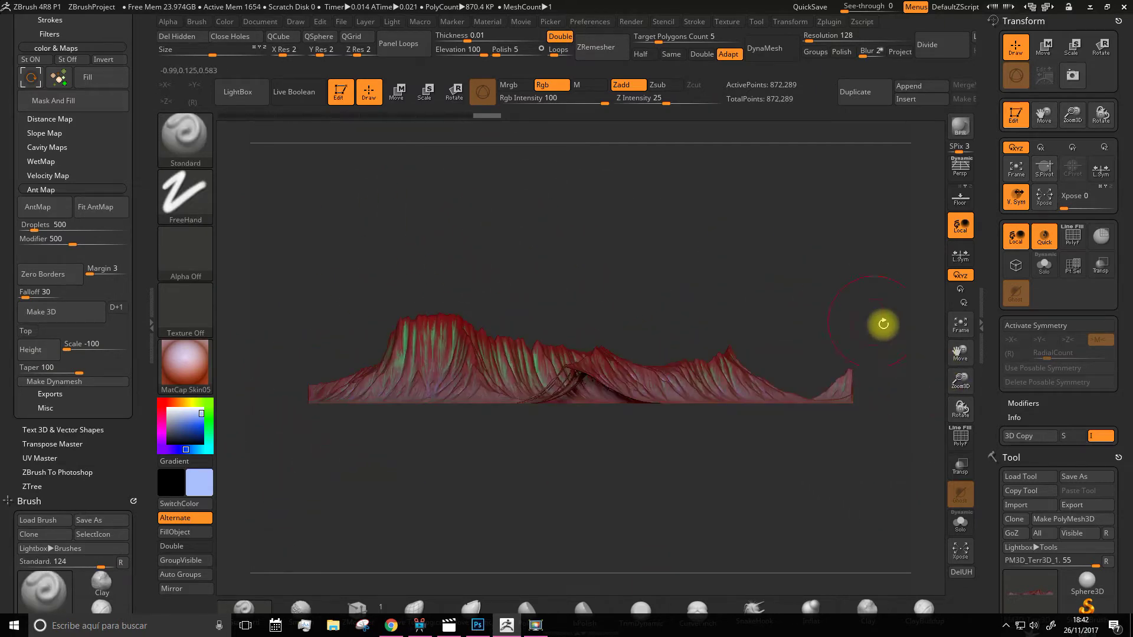
left_click_drag(960, 381, 960, 409)
left_click_drag(690, 311, 725, 311)
mouse_move(667, 259)
left_mouse_down()
mouse_move(513, 339)
mouse_move(480, 331)
left_mouse_up()
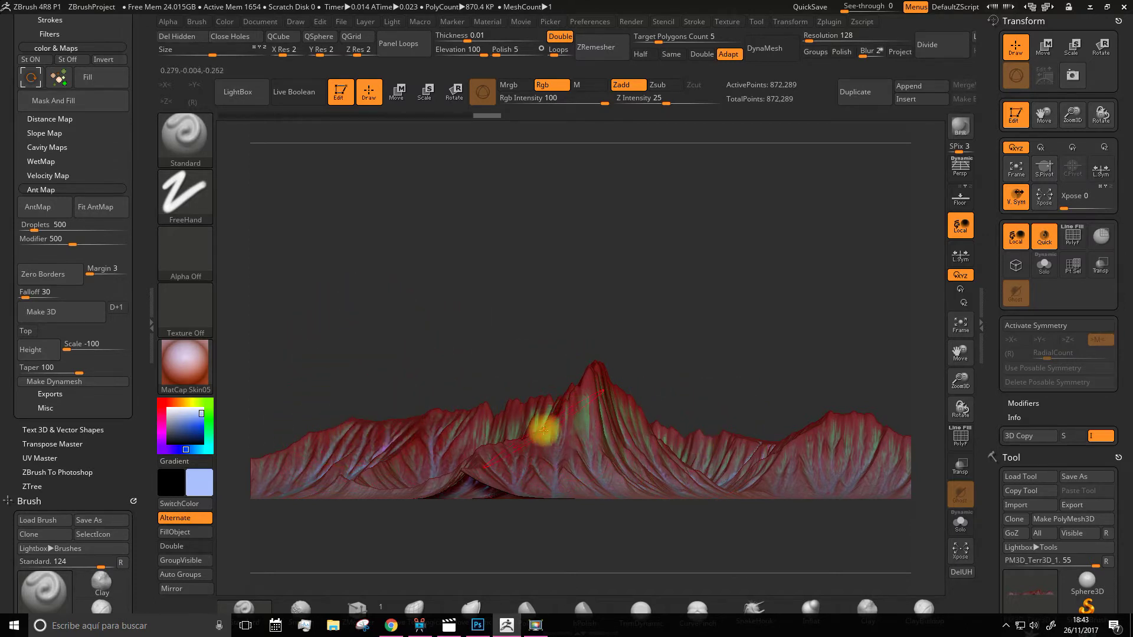
mouse_move(433, 297)
left_mouse_down()
mouse_move(443, 289)
mouse_move(511, 342)
left_mouse_up()
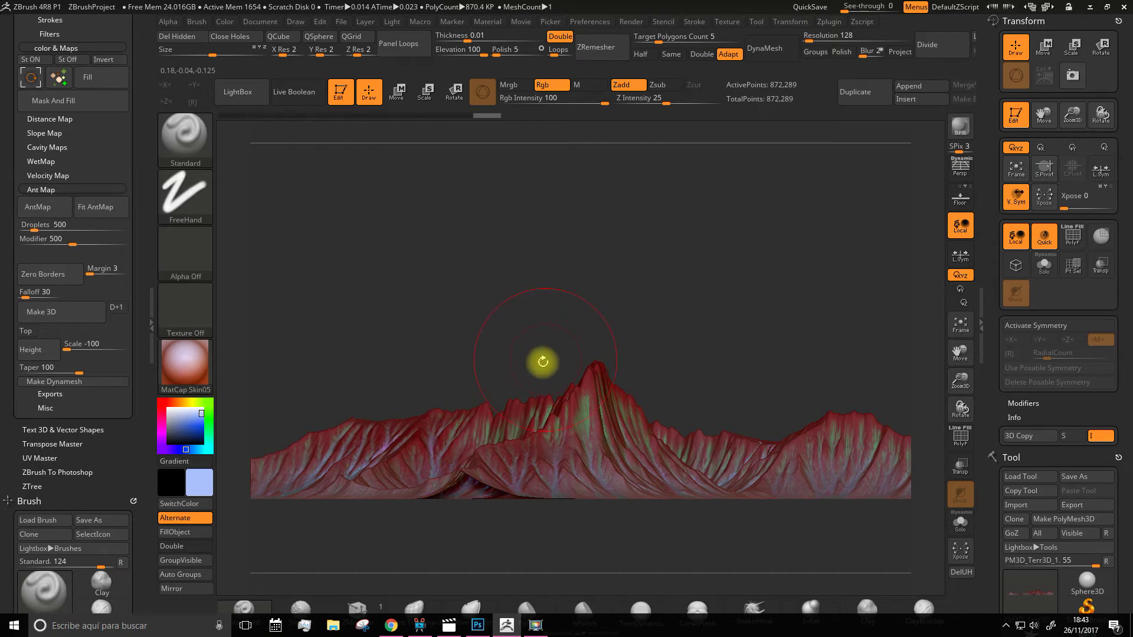
mouse_move(505, 363)
left_mouse_down()
mouse_move(513, 336)
mouse_move(495, 349)
mouse_move(548, 324)
left_mouse_up()
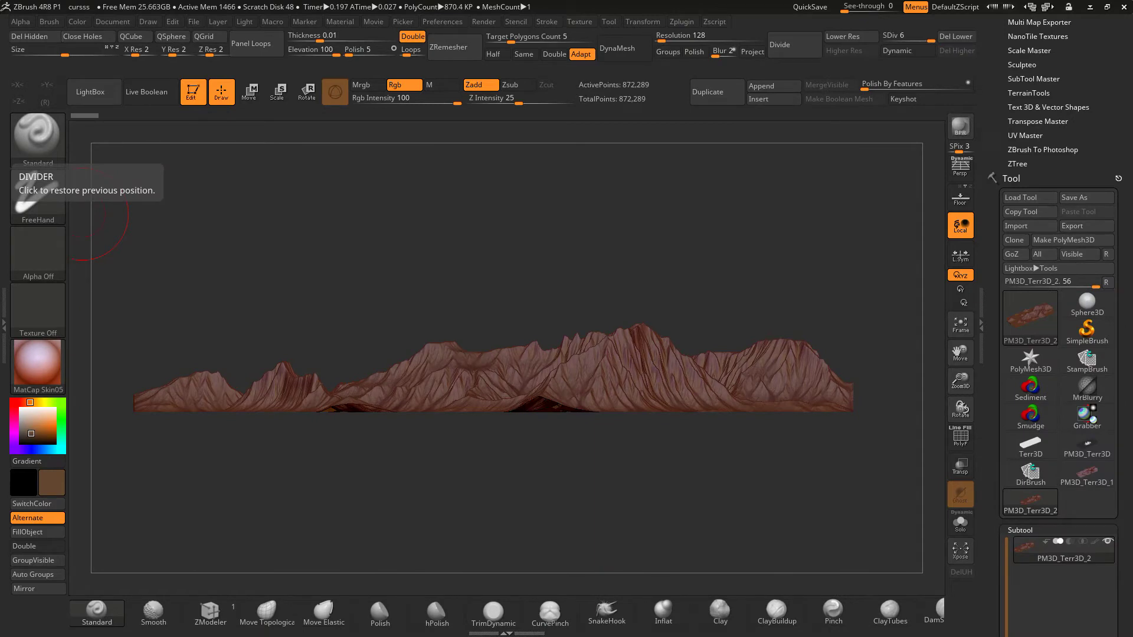
left_click_drag(278, 283, 302, 310)
mouse_move(299, 313)
left_mouse_down()
mouse_move(298, 293)
mouse_move(456, 246)
mouse_move(450, 255)
left_mouse_up()
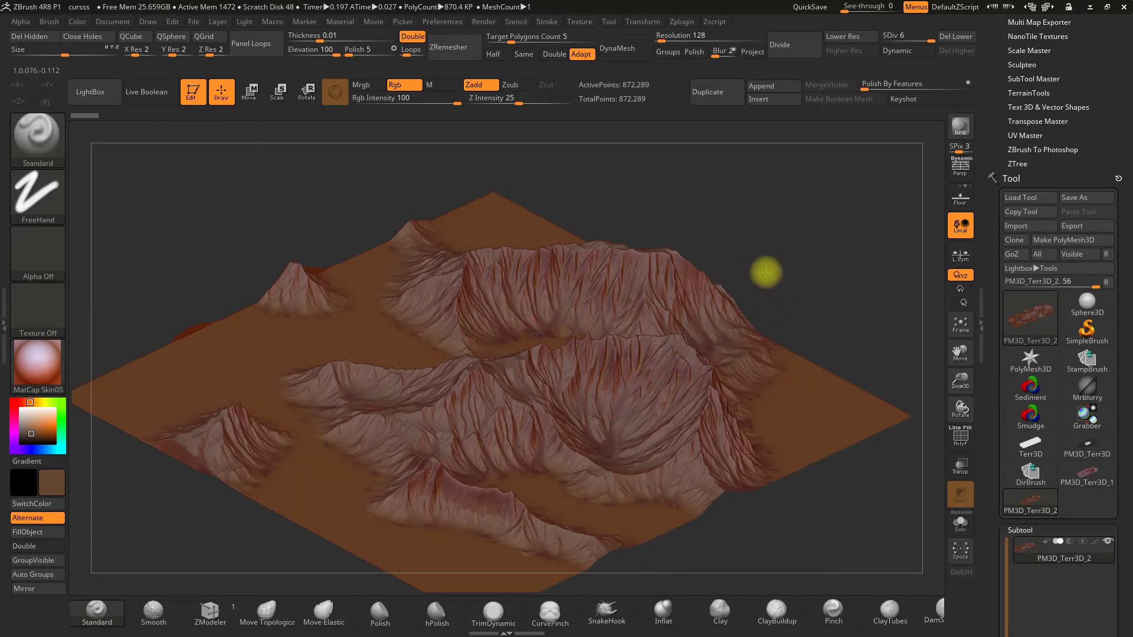
left_click_drag(766, 268, 756, 272, "shift")
mouse_move(633, 242)
left_mouse_down()
mouse_move(627, 277)
mouse_move(705, 270)
left_mouse_up()
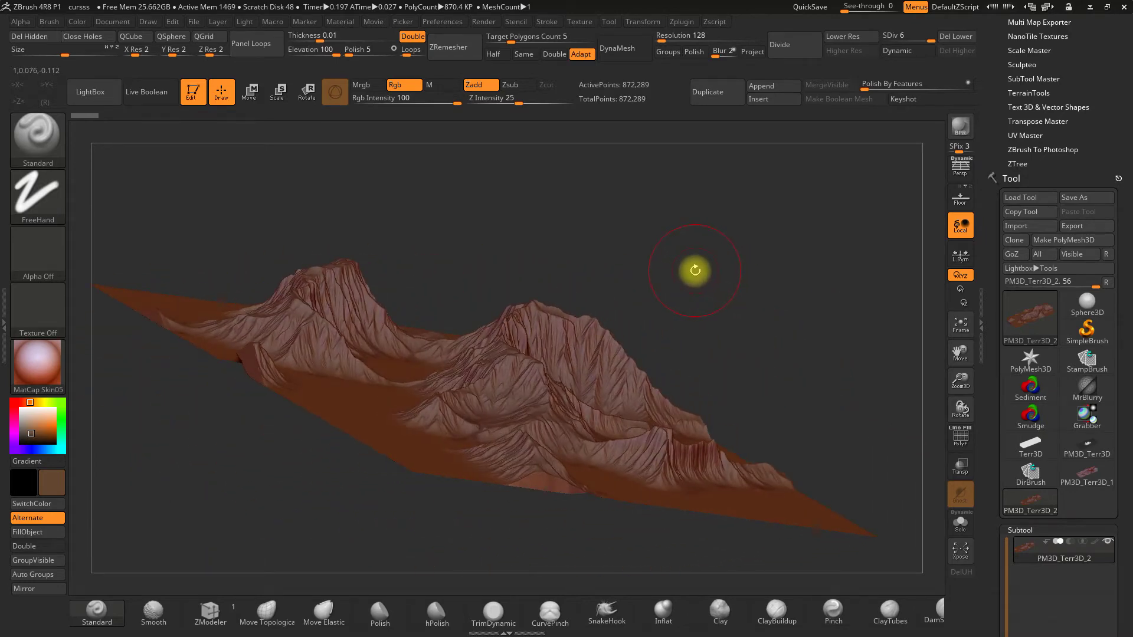
left_click_drag(685, 272, 677, 273)
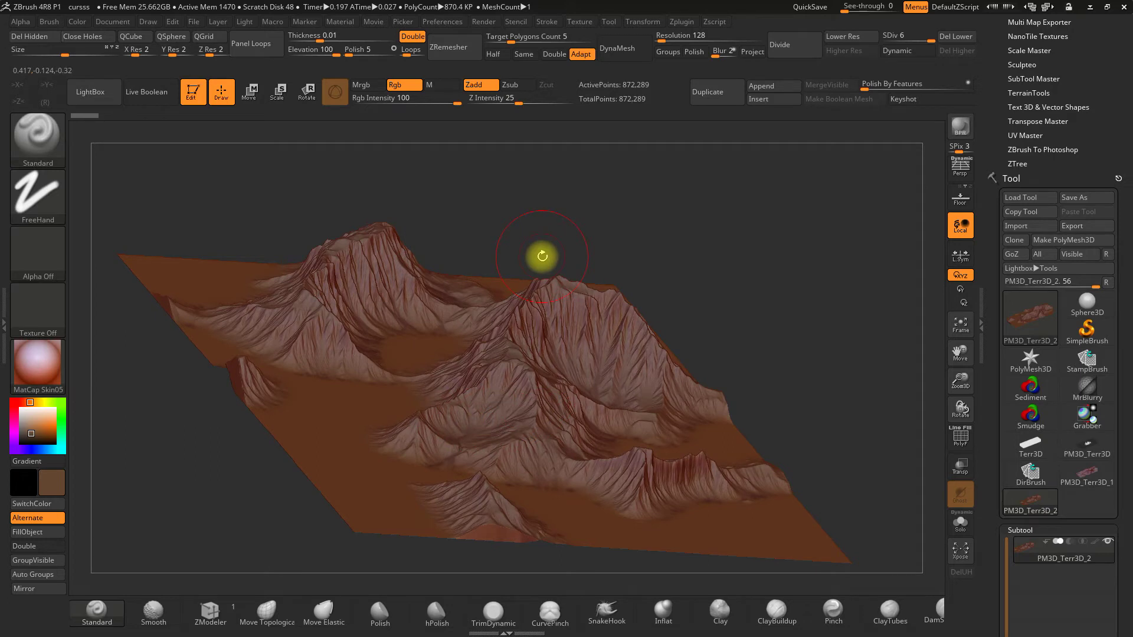
mouse_move(506, 248)
left_mouse_down()
mouse_move(508, 235)
mouse_move(519, 286)
left_mouse_up()
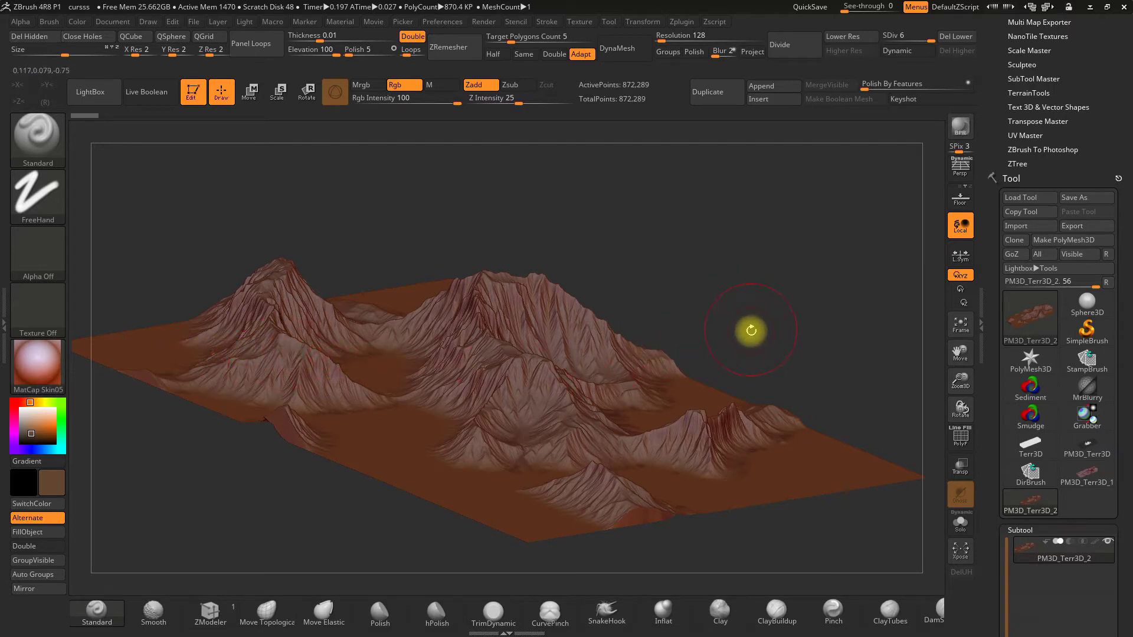
left_click(1025, 202)
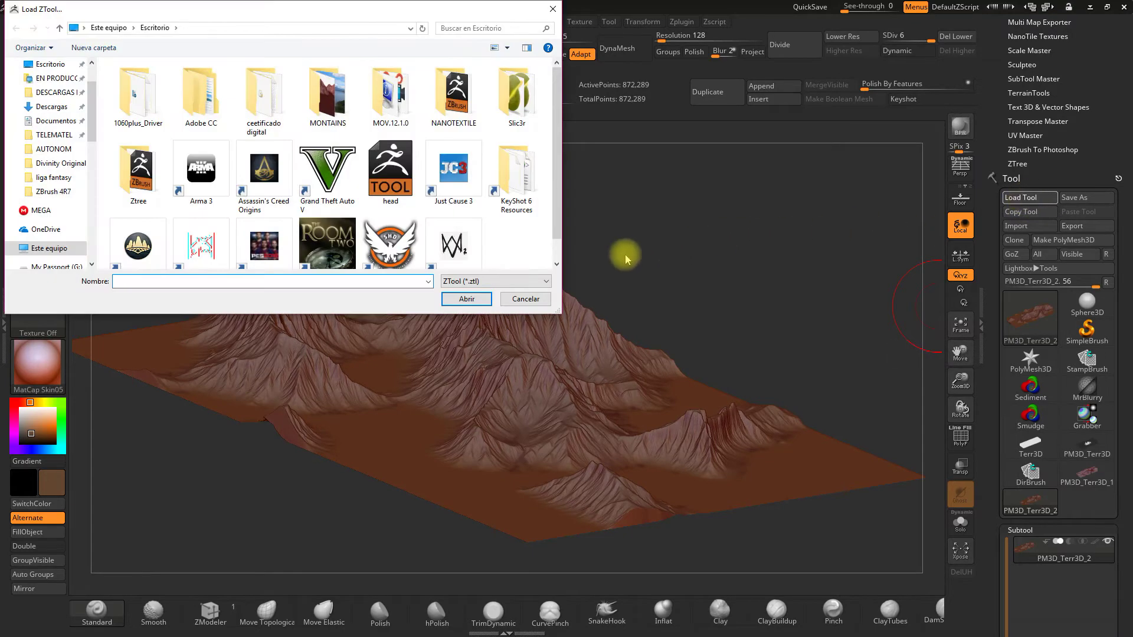
- Load head.ztl as a tool and orbit to inspect the Nefertiti bust
left_click(403, 181)
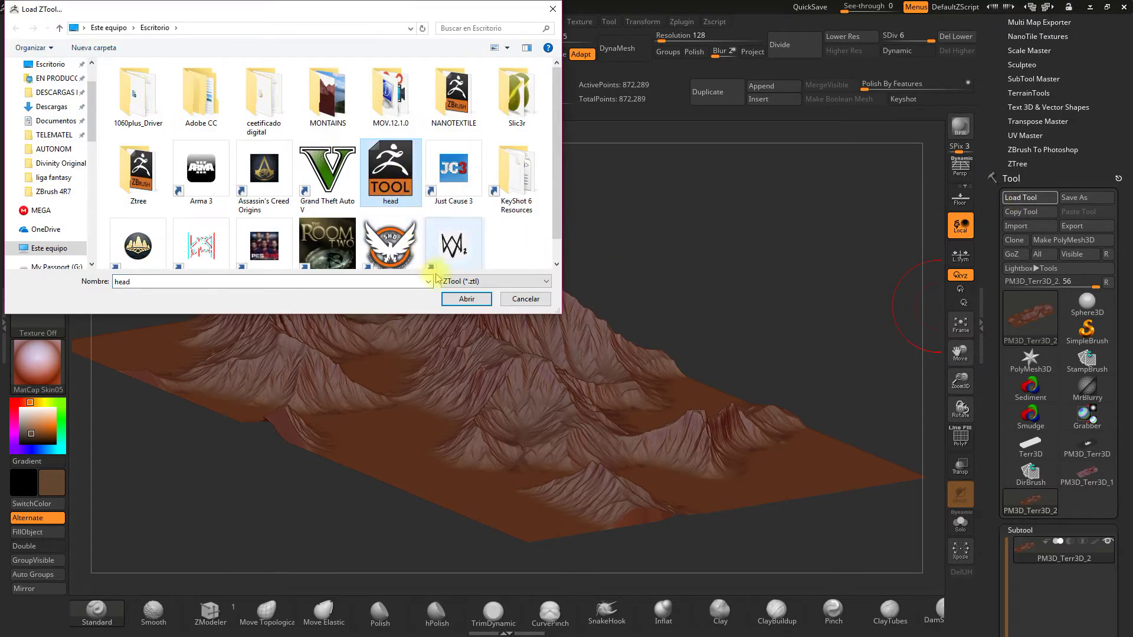
left_click(458, 300)
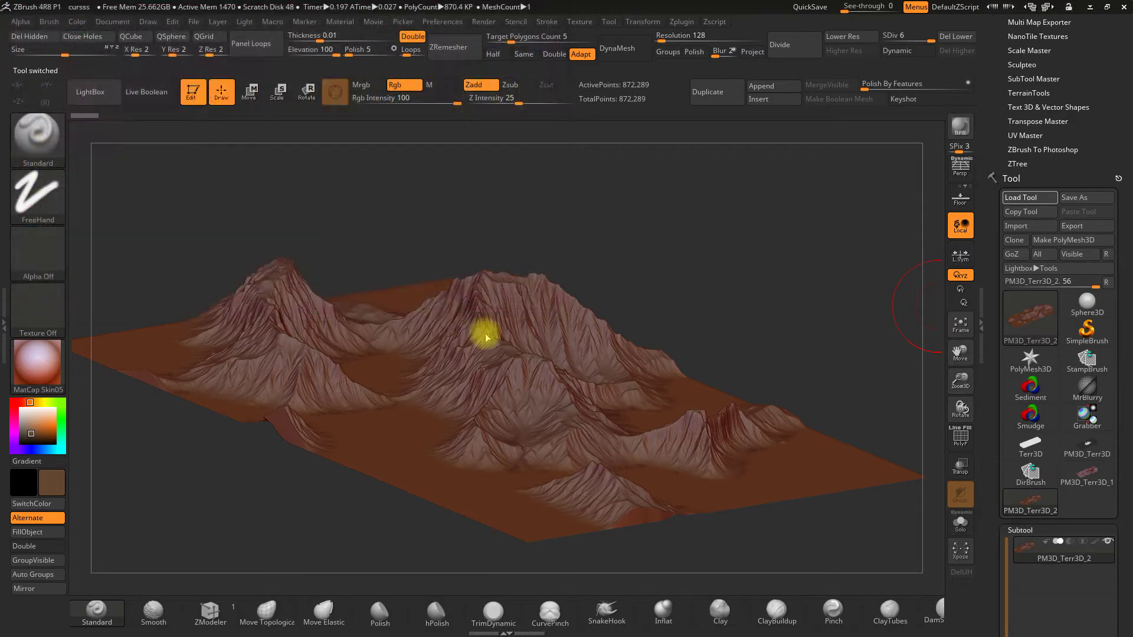
left_click_drag(707, 266, 678, 452, "alt")
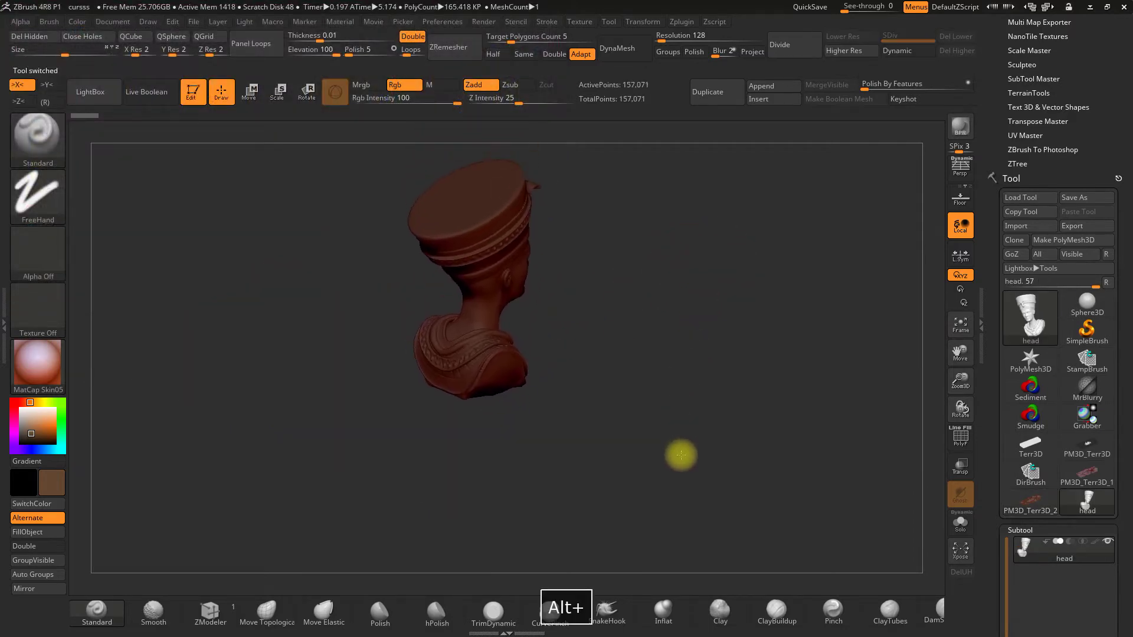
mouse_move(660, 397)
left_mouse_down()
mouse_move(654, 371)
mouse_move(657, 432)
mouse_move(594, 432)
mouse_move(681, 414)
mouse_move(657, 418)
left_mouse_up()
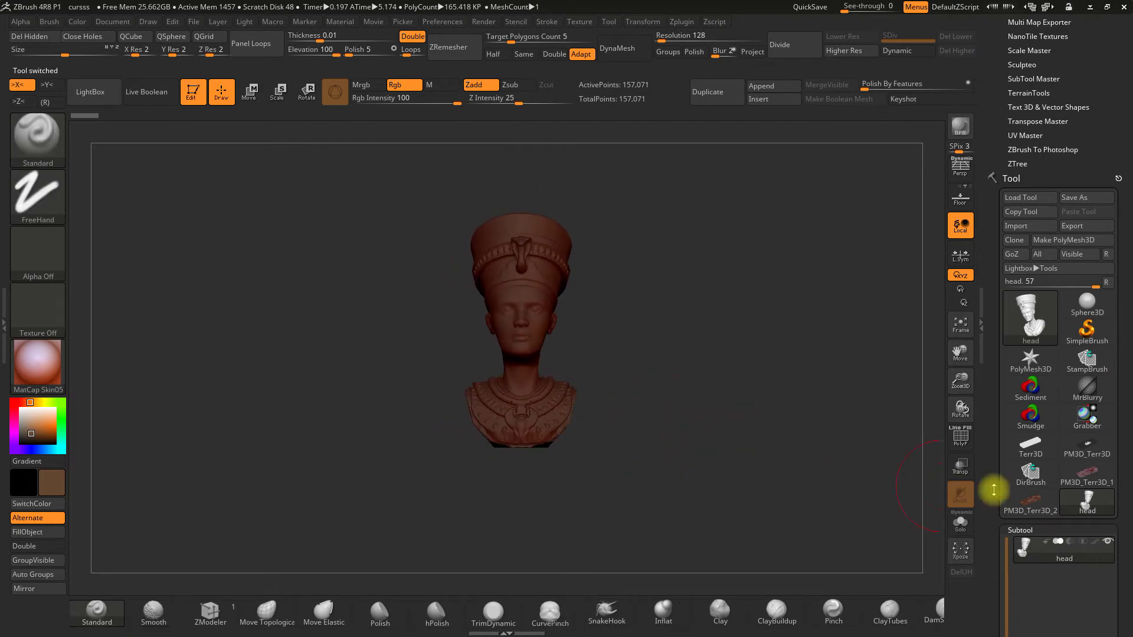
- Make PM3D_Terr3D_2 the active terrain tool again
left_click(1029, 504)
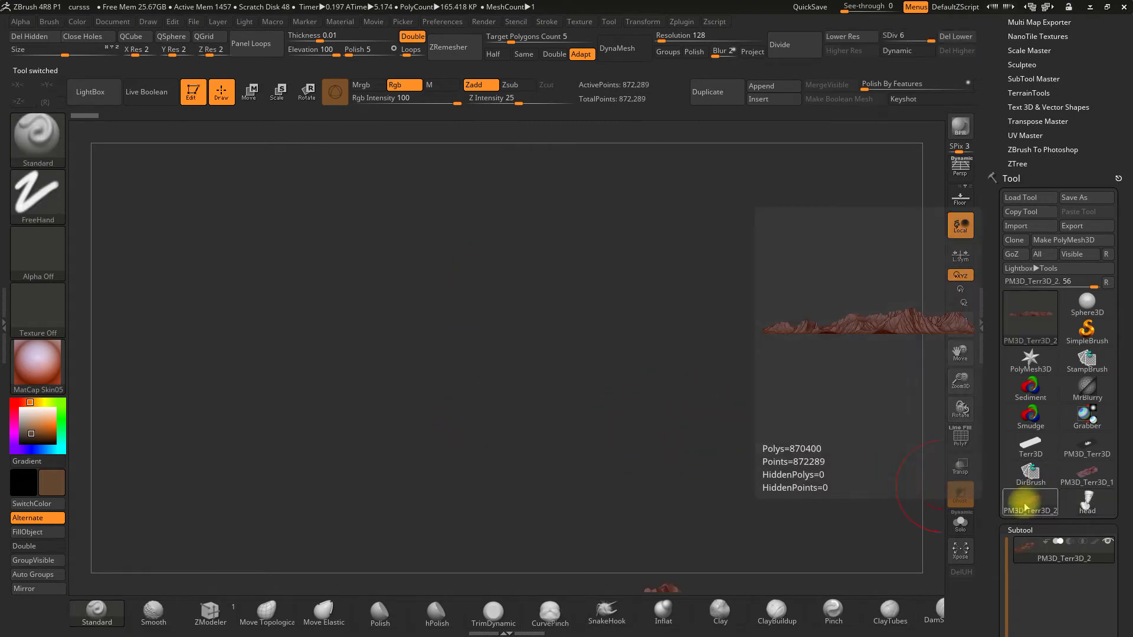
left_click_drag(991, 505, 968, 387)
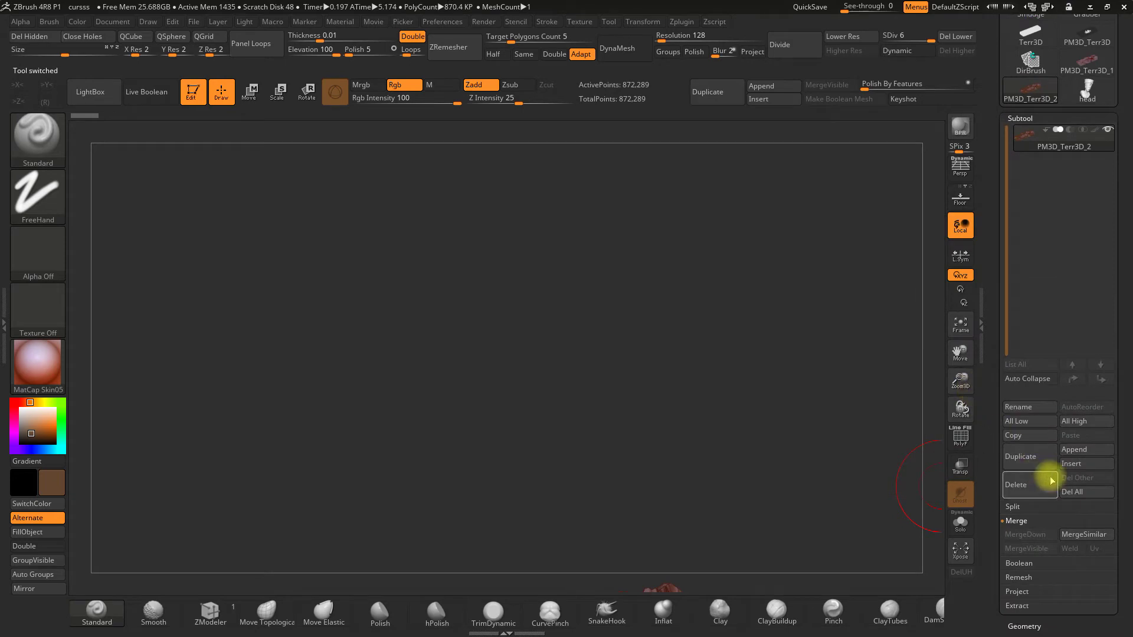
left_click(1072, 464)
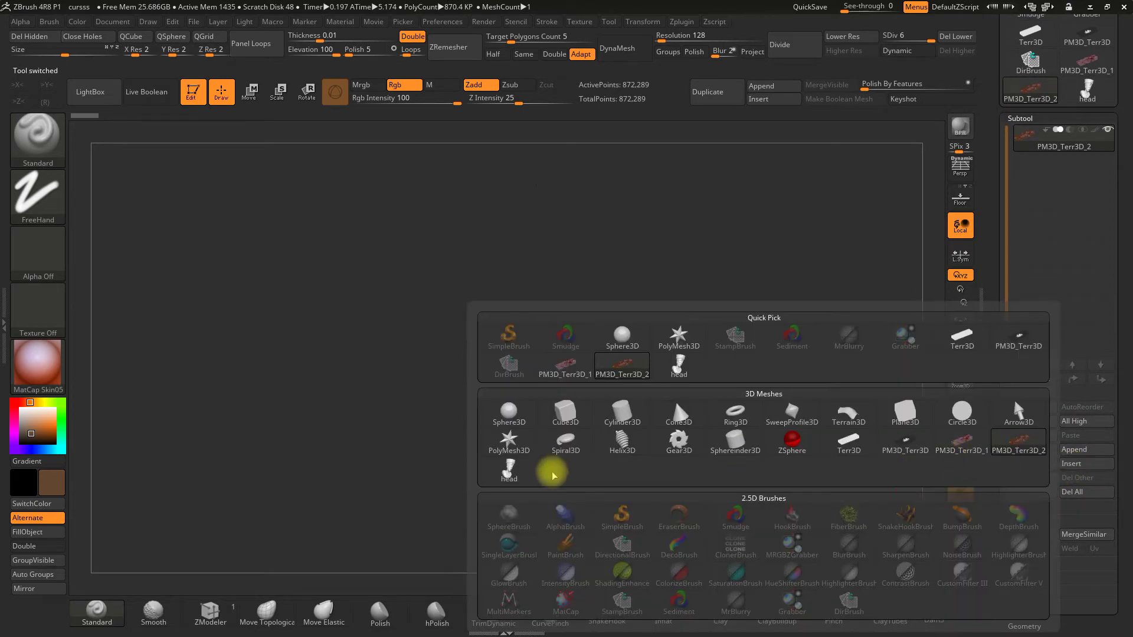
- Insert the head bust as subtool head1 and view it floating above the mountains
left_click(509, 473)
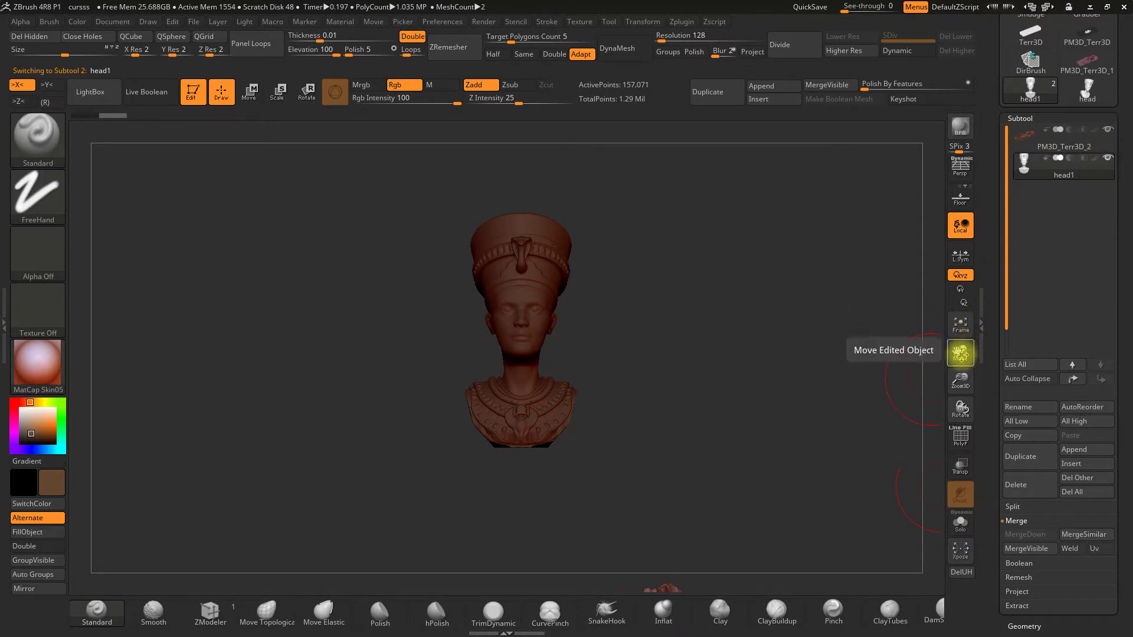
left_click_drag(960, 380, 940, 273)
mouse_move(650, 342)
left_mouse_down()
mouse_move(666, 382)
mouse_move(652, 433)
left_mouse_up()
mouse_move(665, 350)
left_mouse_down()
mouse_move(702, 194)
mouse_move(230, 382)
mouse_move(217, 427)
mouse_move(192, 414)
mouse_move(167, 361)
mouse_move(344, 324)
mouse_move(485, 473)
left_mouse_up()
mouse_move(372, 407)
left_mouse_down()
mouse_move(354, 372)
mouse_move(362, 358)
mouse_move(379, 369)
mouse_move(597, 351)
mouse_move(607, 367)
left_mouse_up()
left_click(249, 92)
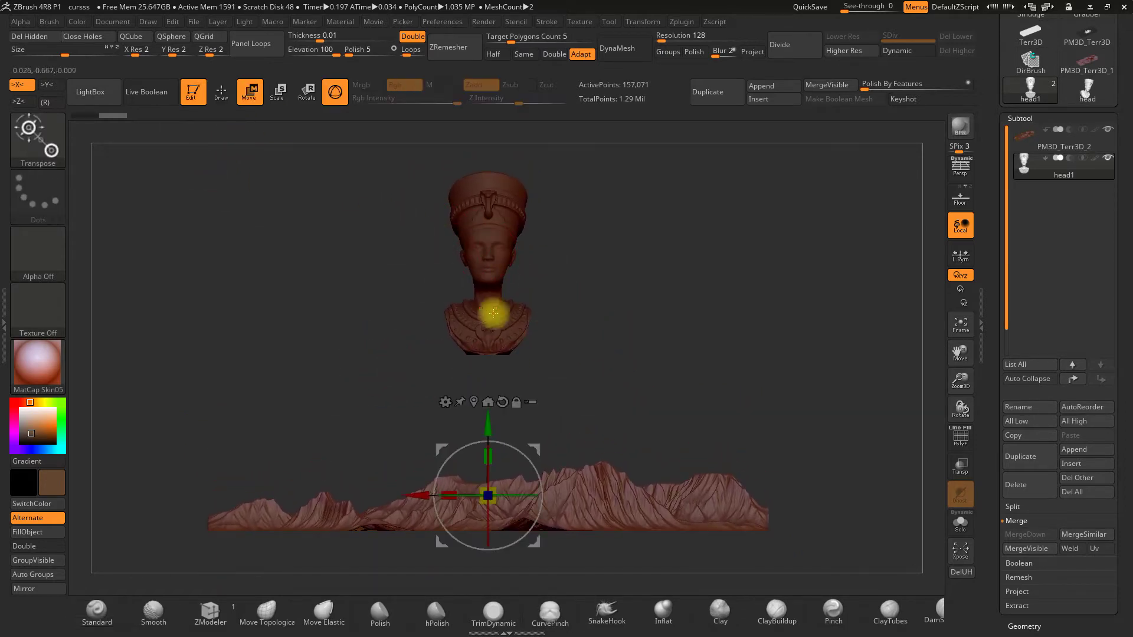
- Lower the head1 bust toward the terrain with the move gizmo
left_click_drag(473, 437, 488, 457)
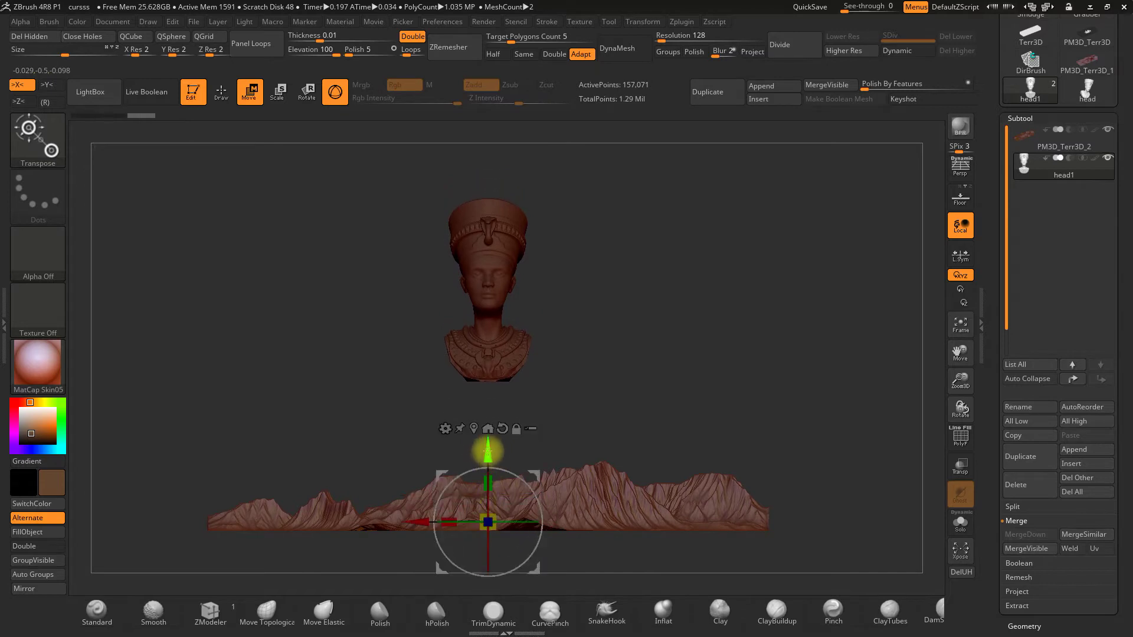
left_click_drag(636, 348, 500, 395, "alt")
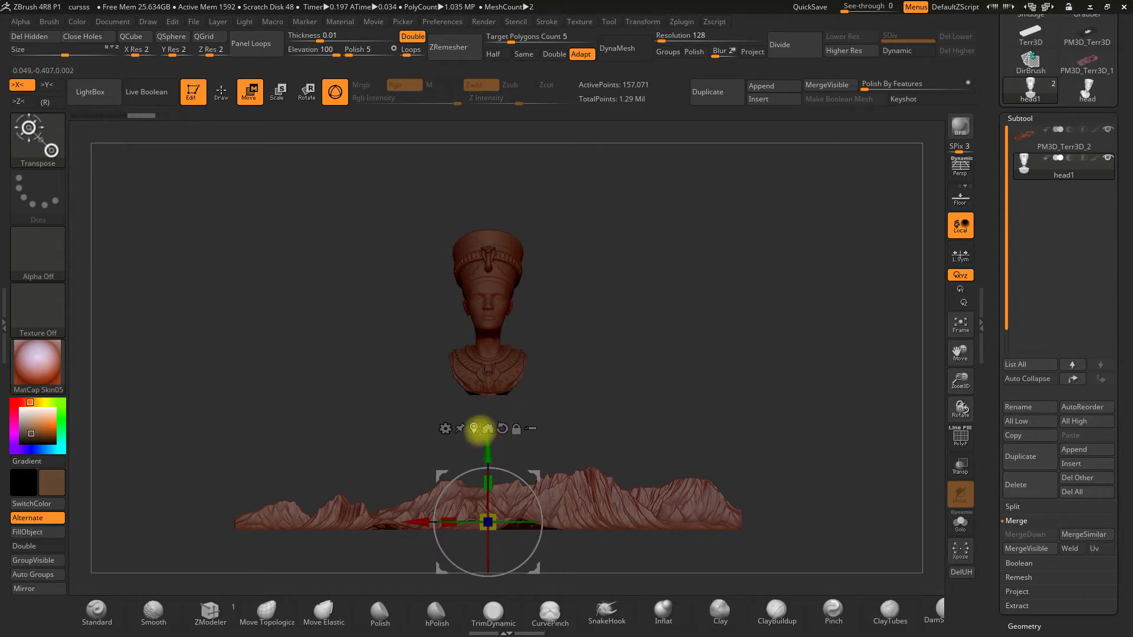
left_click(475, 429)
left_click_drag(616, 323, 645, 412, "alt")
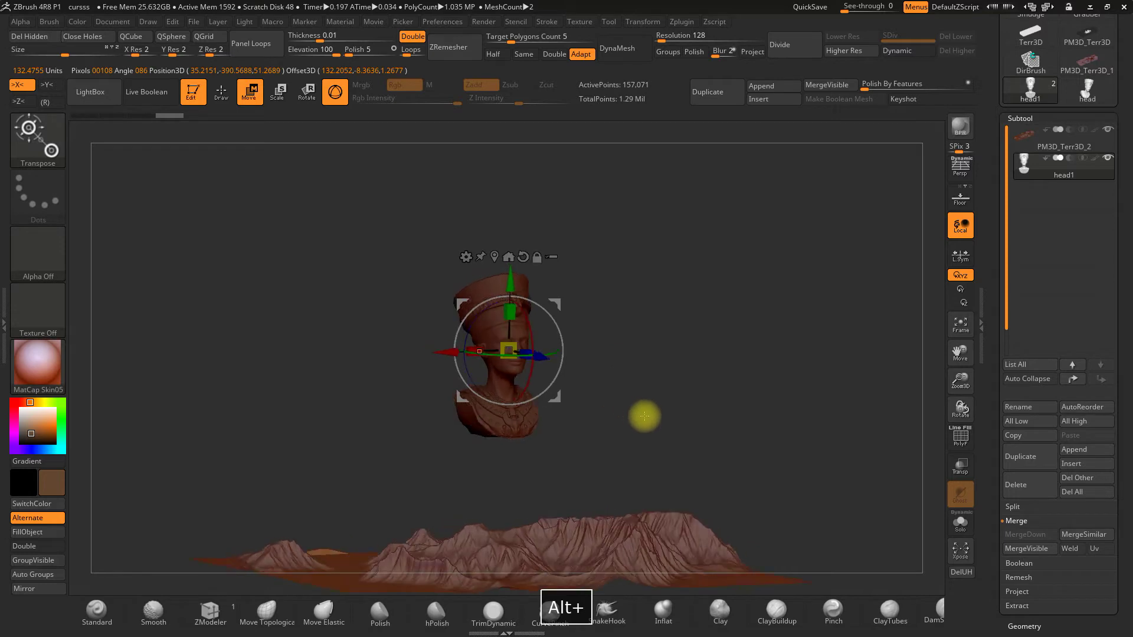
mouse_move(508, 279)
left_mouse_down()
mouse_move(443, 458)
mouse_move(678, 449)
left_mouse_up()
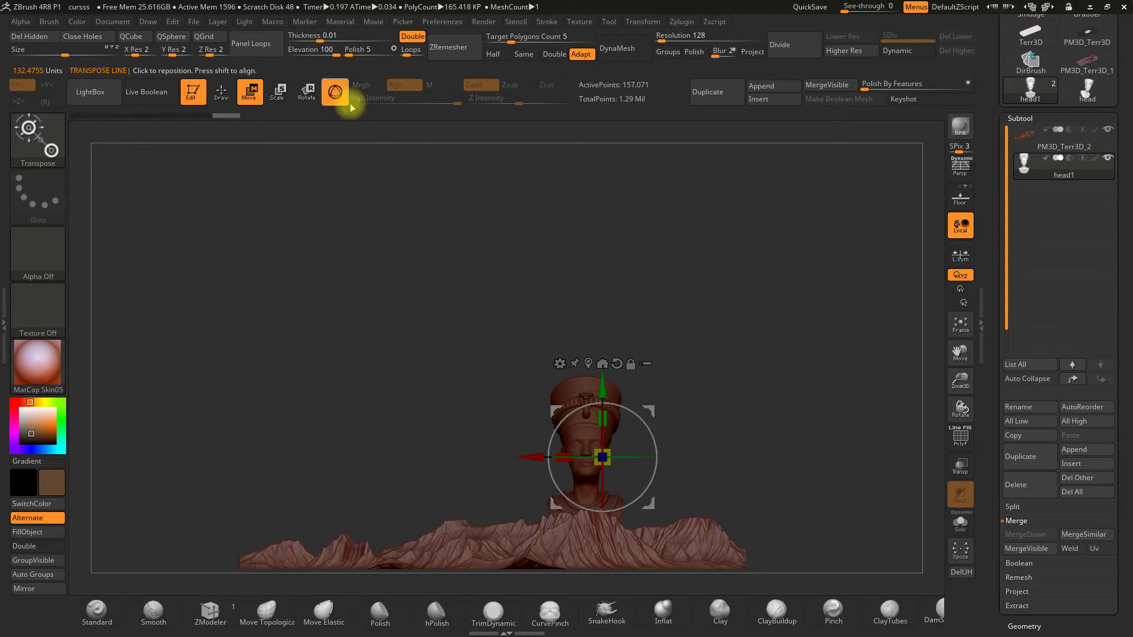
- Draw a Transpose scale line over the bust, viewed in close profile
left_click(334, 91)
left_click_drag(448, 177, 938, 421)
mouse_move(955, 383)
left_mouse_down()
mouse_move(725, 332)
mouse_move(692, 310)
left_mouse_up()
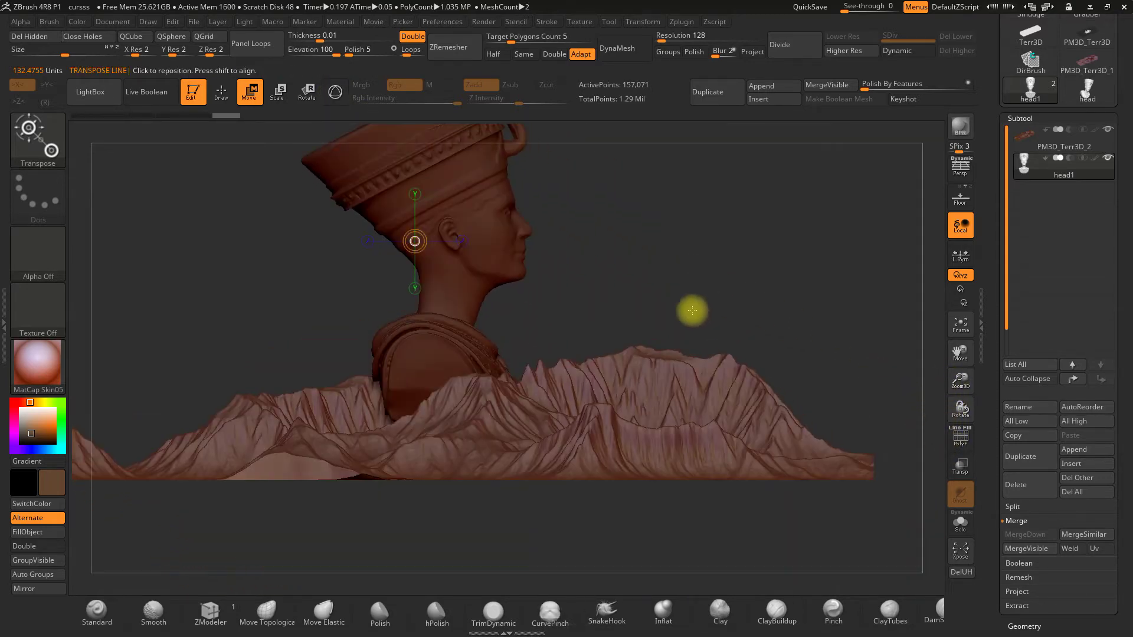
left_click(277, 91)
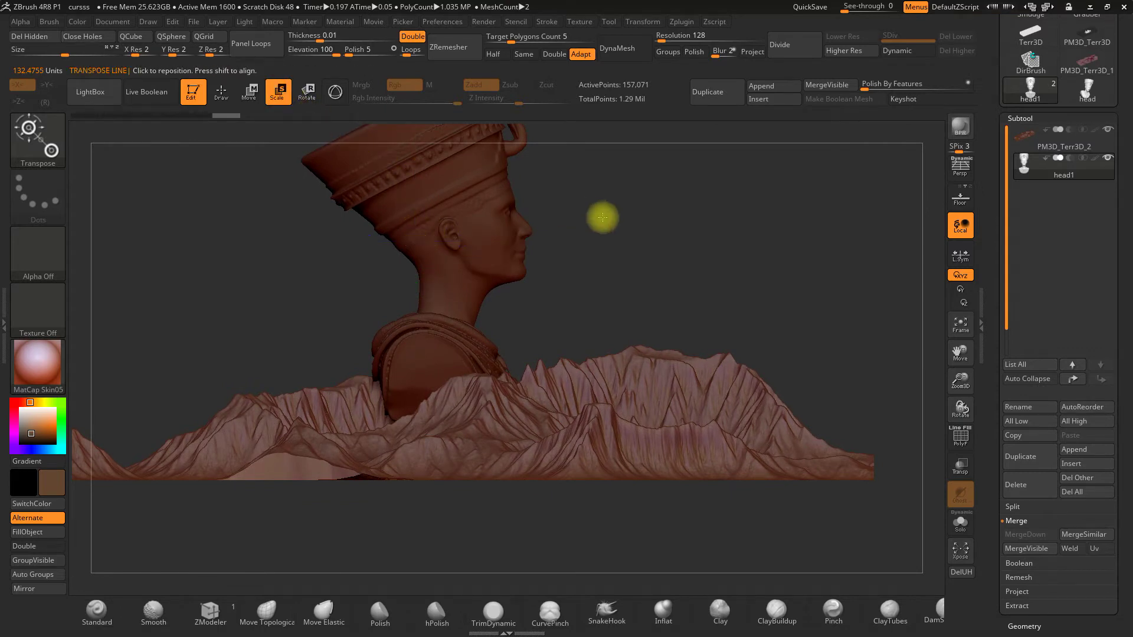
left_click_drag(596, 215, 585, 319, "alt")
mouse_move(430, 361)
left_mouse_down()
mouse_move(430, 225)
mouse_move(443, 300)
mouse_move(442, 268)
left_mouse_up()
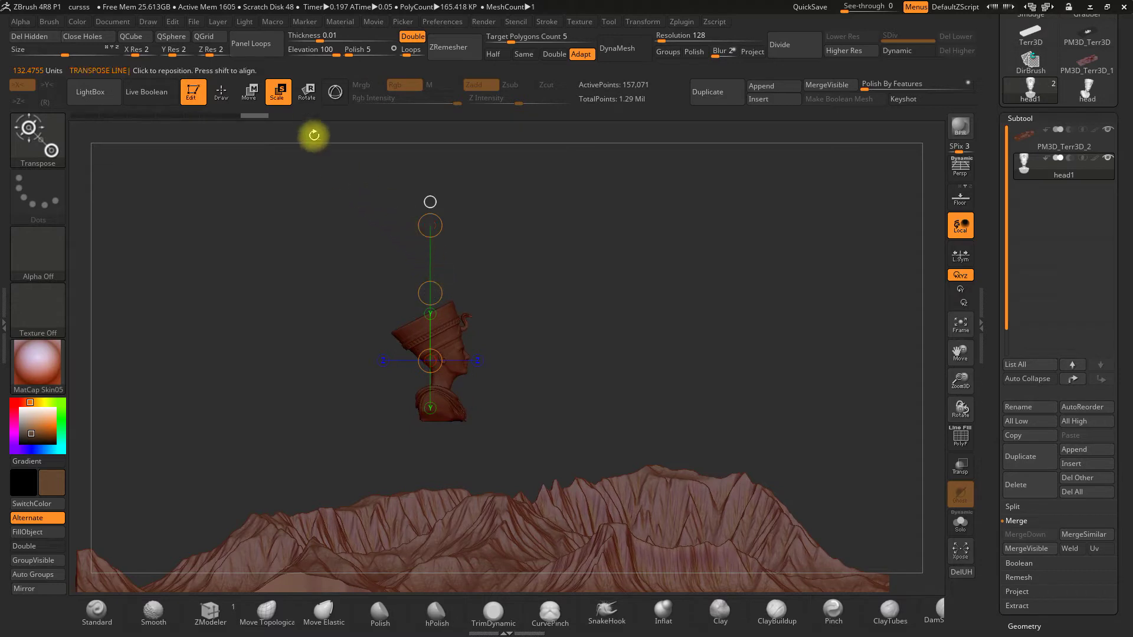
- Rotate the bust onto its side using Transpose Rotate lines
left_click(306, 92)
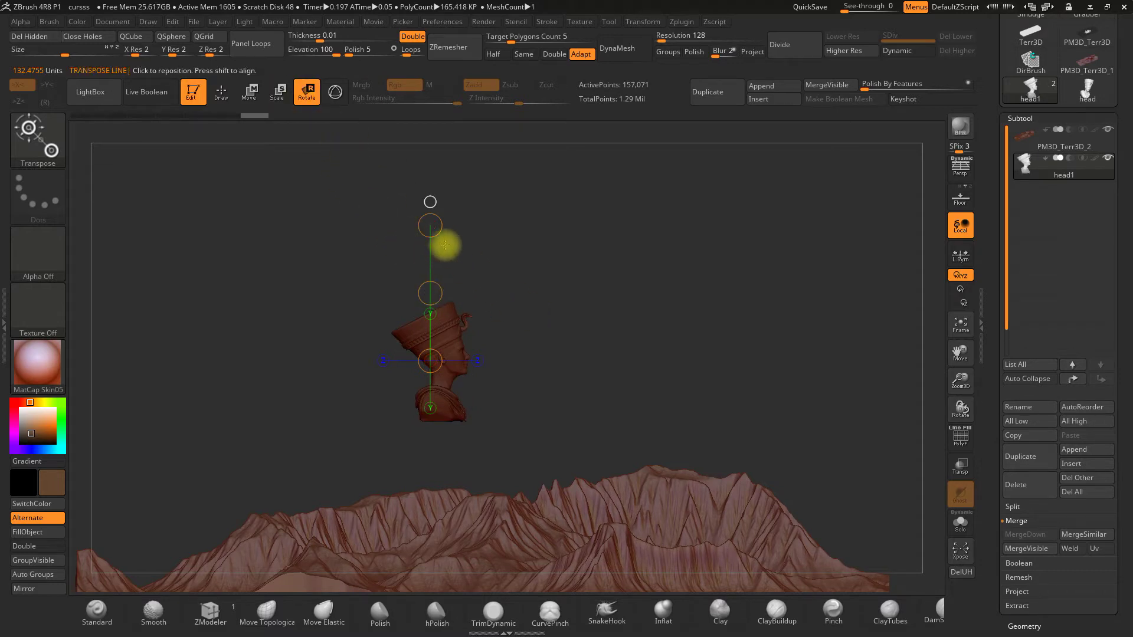
left_click_drag(430, 225, 583, 374)
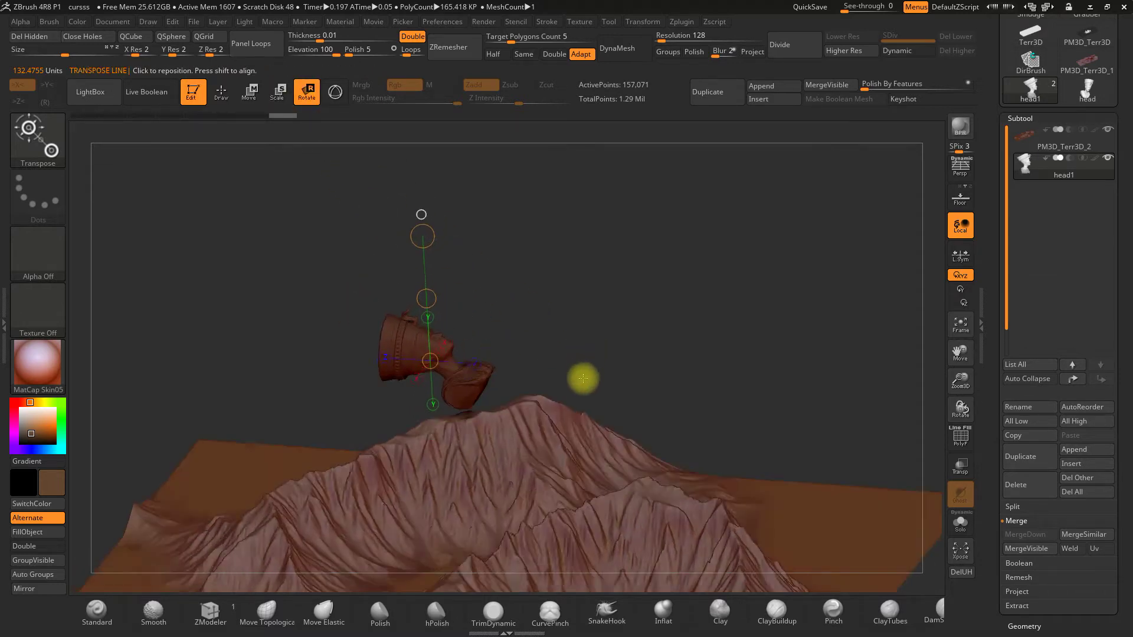
mouse_move(471, 381)
left_mouse_down()
mouse_move(557, 374)
mouse_move(531, 407)
left_mouse_up()
right_click_drag(537, 401, 588, 390)
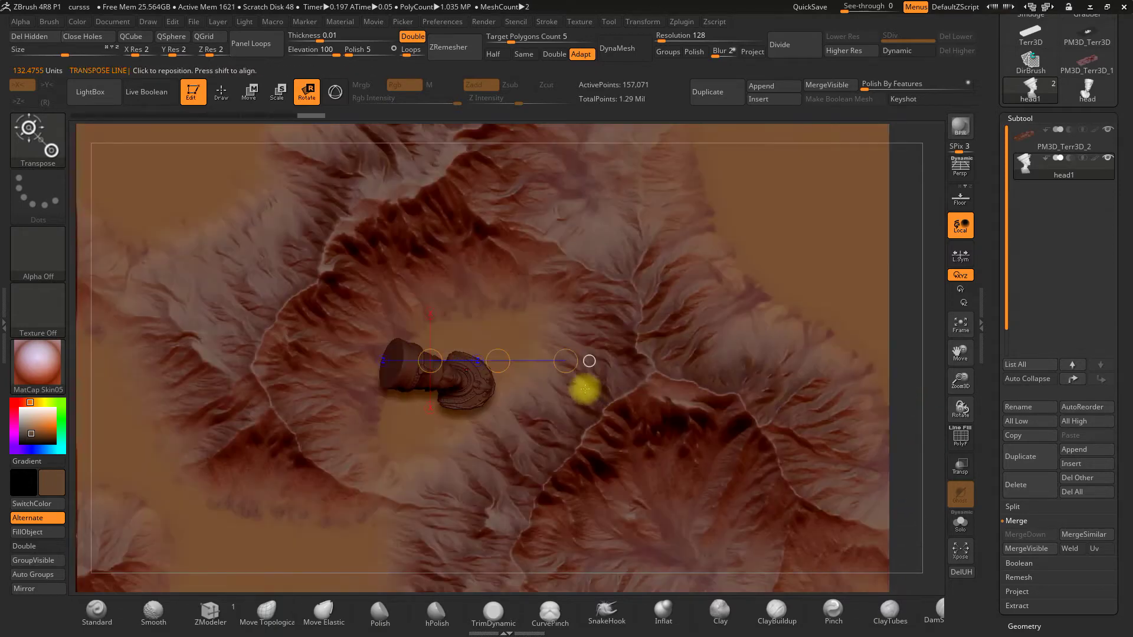
mouse_move(466, 384)
left_mouse_down()
mouse_move(554, 420)
mouse_move(516, 465)
left_mouse_up()
mouse_move(900, 313)
right_mouse_down()
mouse_move(913, 239)
mouse_move(623, 224)
right_mouse_up()
left_click_drag(466, 384, 466, 264)
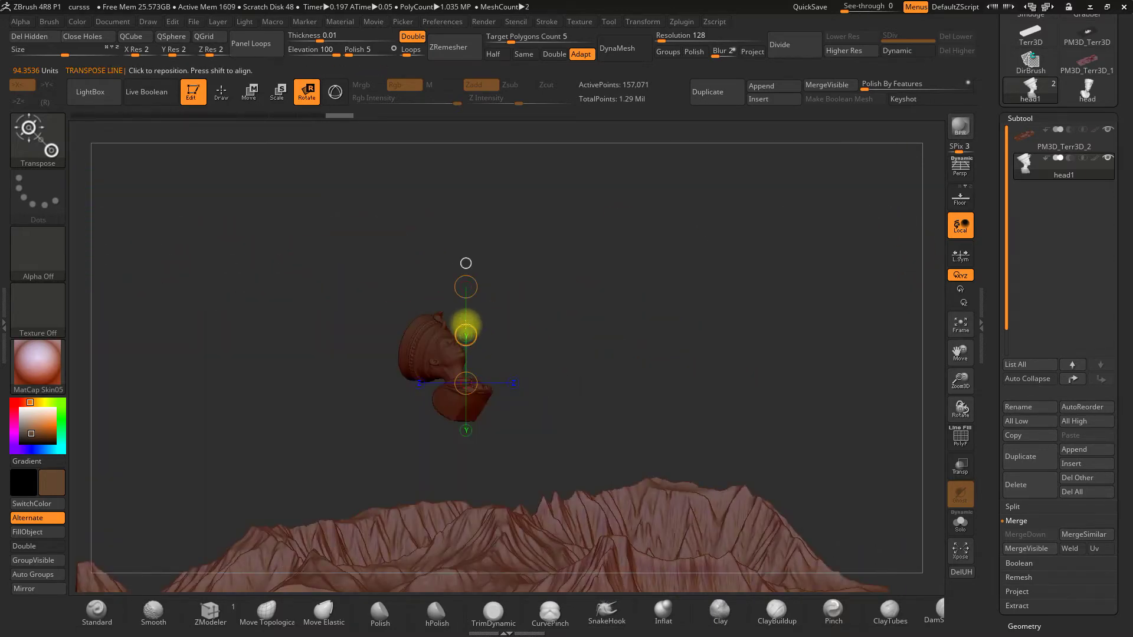
- Lower the rotated bust into the valley between the peaks with Move (W)
key("w")
left_click_drag(466, 335, 449, 472)
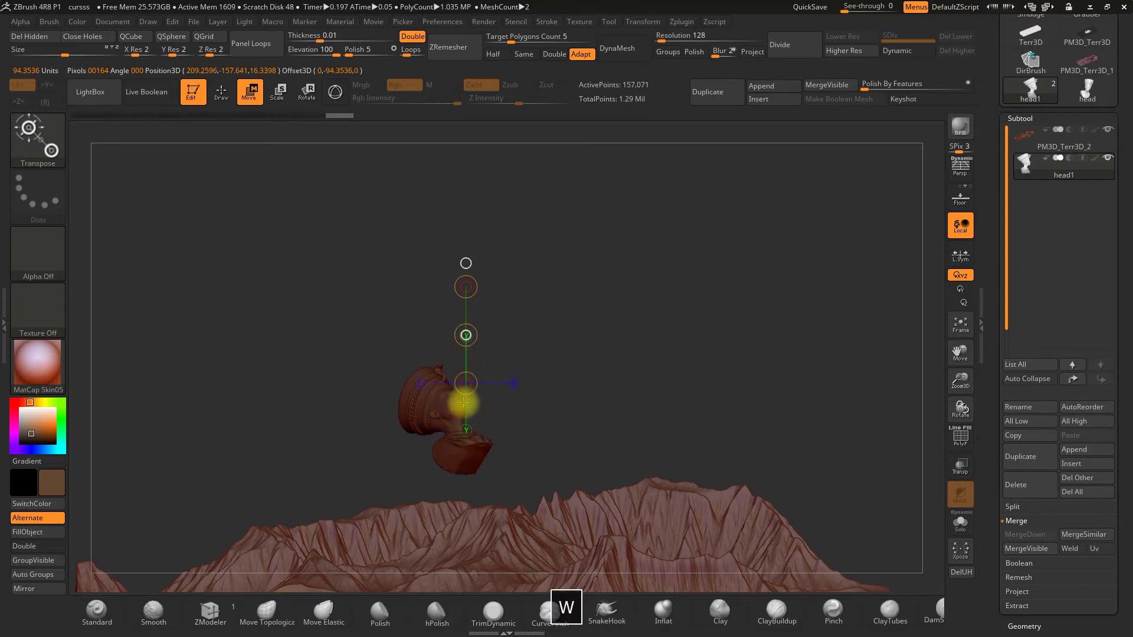
mouse_move(632, 361)
right_mouse_down("alt")
mouse_move(691, 257)
mouse_move(663, 285)
mouse_move(673, 291)
mouse_move(579, 271)
mouse_move(634, 281)
right_mouse_up("alt")
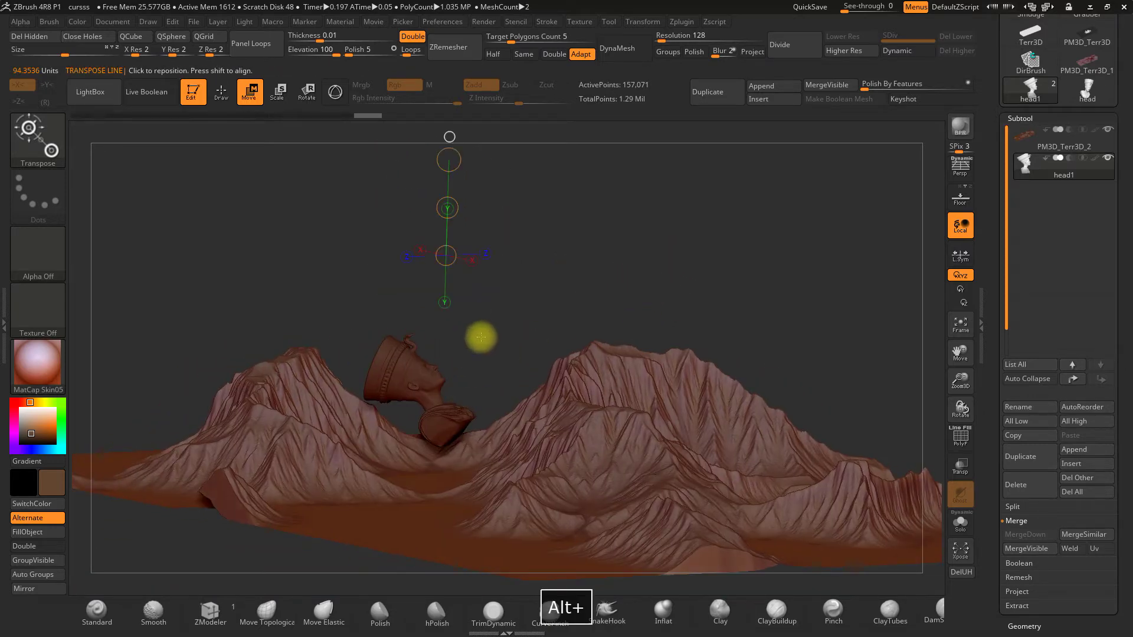
- Using Gizmo 3D, turn the bust upright and move it down into the valley
left_click(335, 92)
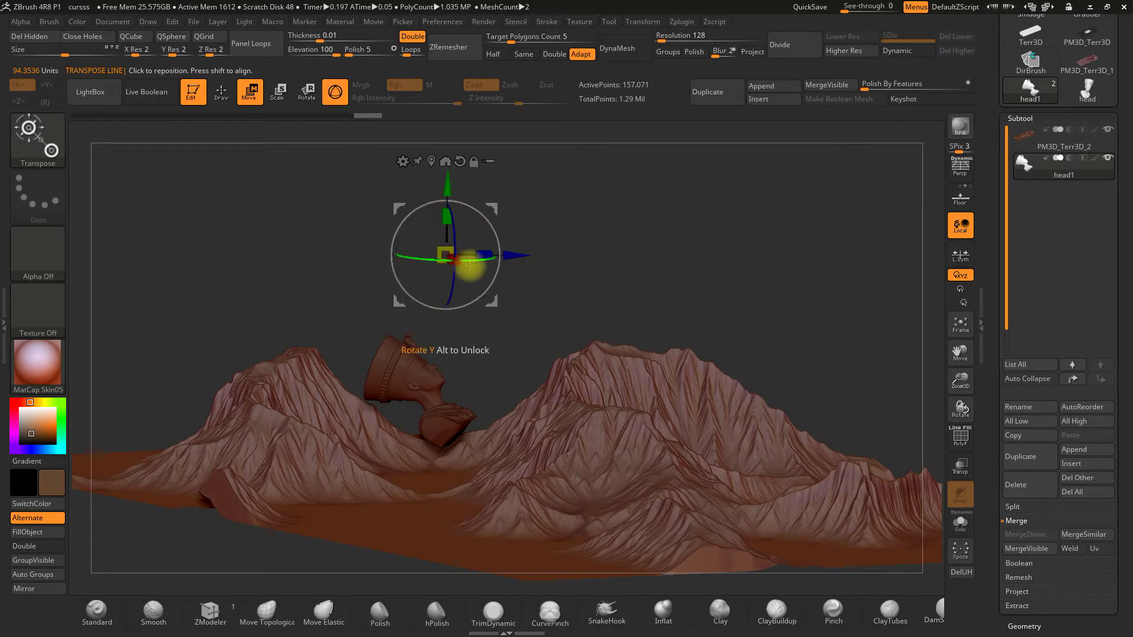
left_click_drag(472, 263, 404, 261)
mouse_move(442, 182)
left_mouse_down()
mouse_move(448, 236)
mouse_move(412, 313)
mouse_move(404, 295)
mouse_move(419, 285)
left_mouse_up()
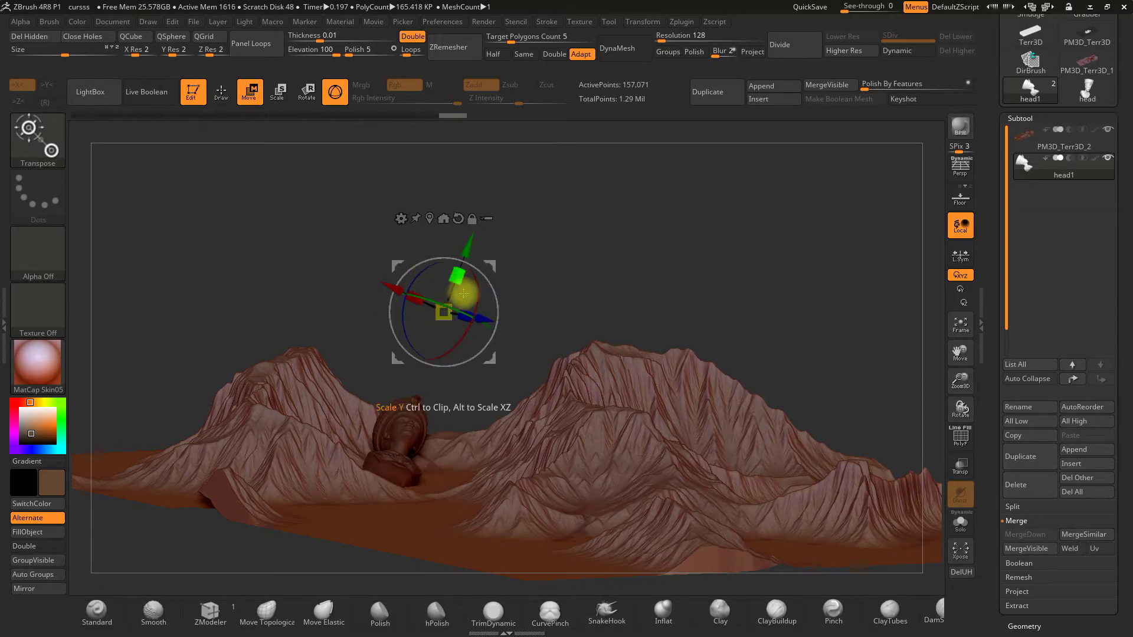
left_click(430, 219)
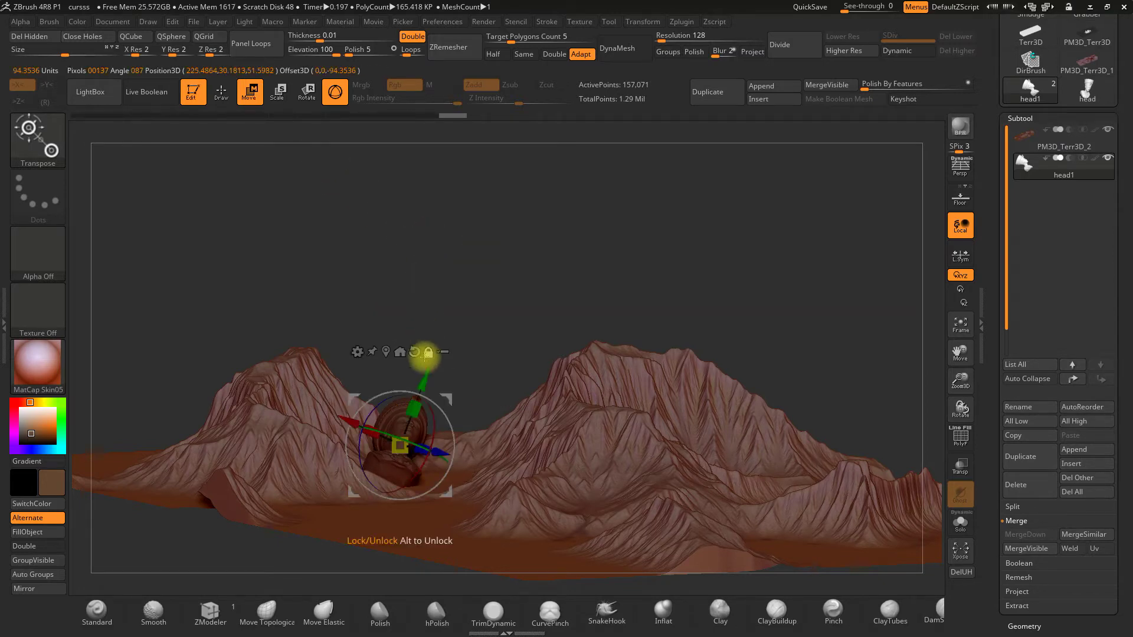
mouse_move(440, 437)
left_mouse_down()
mouse_move(400, 448)
mouse_move(456, 384)
mouse_move(466, 189)
left_mouse_up()
mouse_move(424, 379)
left_mouse_down()
mouse_move(413, 435)
mouse_move(408, 405)
mouse_move(380, 413)
mouse_move(392, 463)
mouse_move(404, 417)
mouse_move(395, 449)
left_mouse_up()
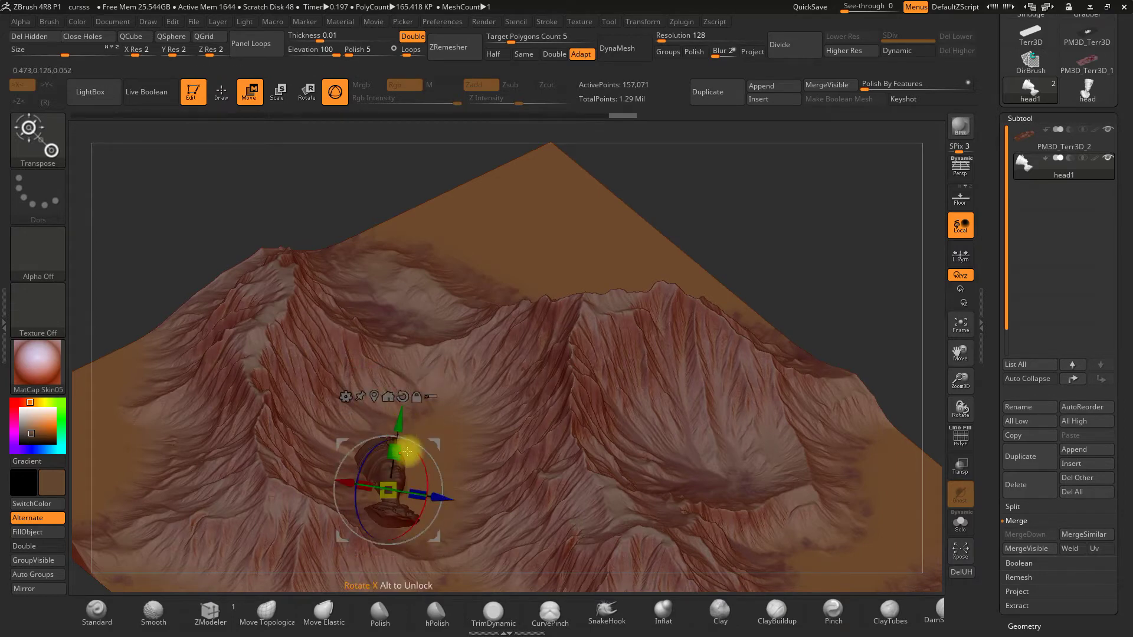
- Shrink the bust slightly with Scale, checking it from low and close views
left_click(304, 92)
left_click(288, 94)
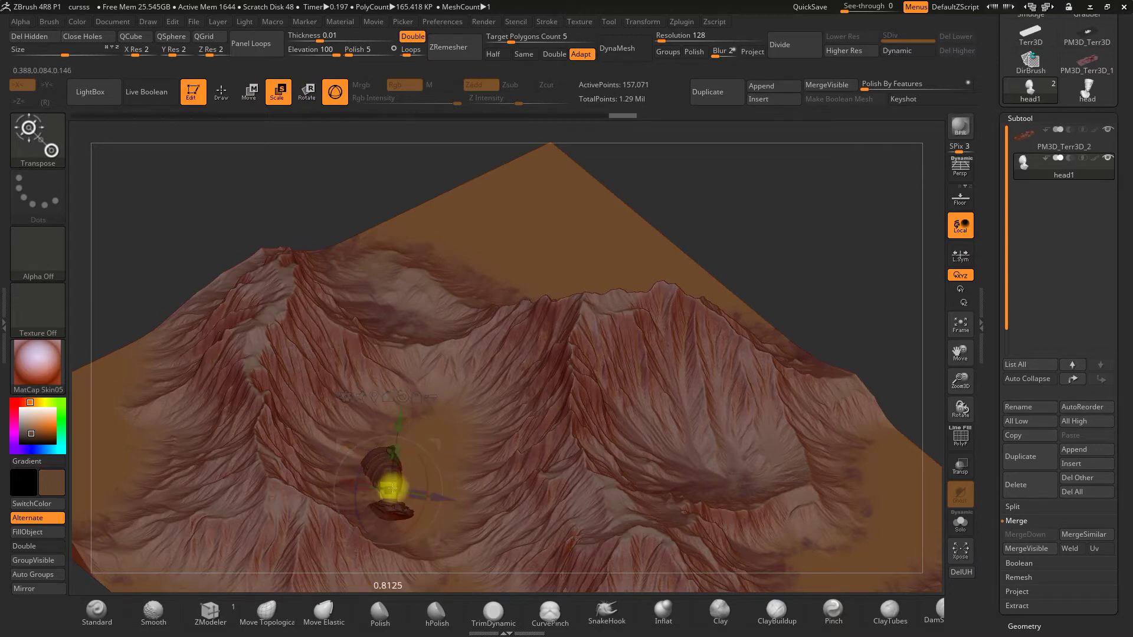
mouse_move(392, 235)
left_mouse_down()
mouse_move(354, 157)
mouse_move(519, 387)
mouse_move(488, 283)
mouse_move(914, 418)
left_mouse_up()
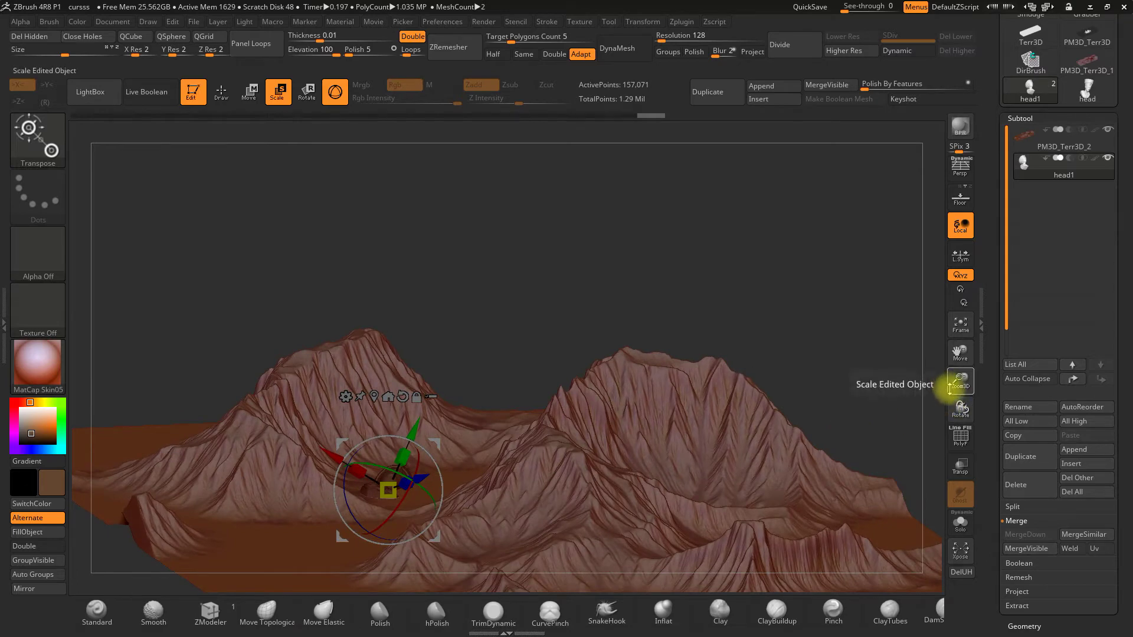
left_click_drag(960, 380, 961, 470)
mouse_move(682, 200)
left_mouse_down("alt")
mouse_move(688, 306)
mouse_move(930, 285)
left_mouse_up("alt")
mouse_move(961, 380)
left_mouse_down()
mouse_move(627, 311)
mouse_move(622, 321)
mouse_move(647, 278)
mouse_move(645, 334)
mouse_move(619, 321)
mouse_move(664, 328)
left_mouse_up()
left_click_drag(961, 351, 997, 308)
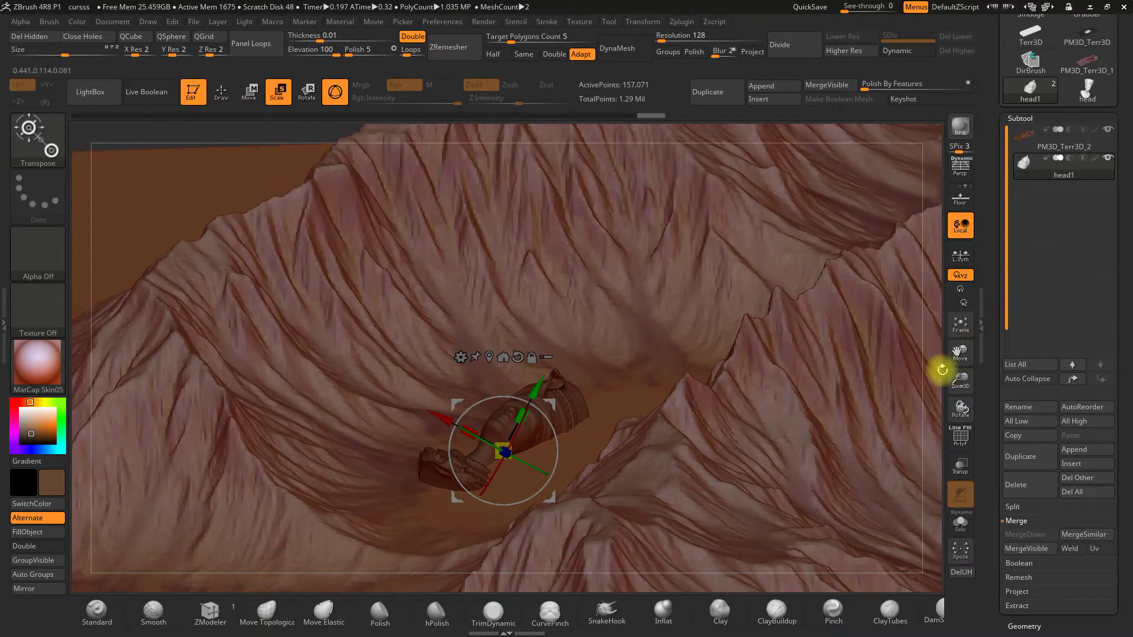
left_click_drag(959, 412, 963, 405)
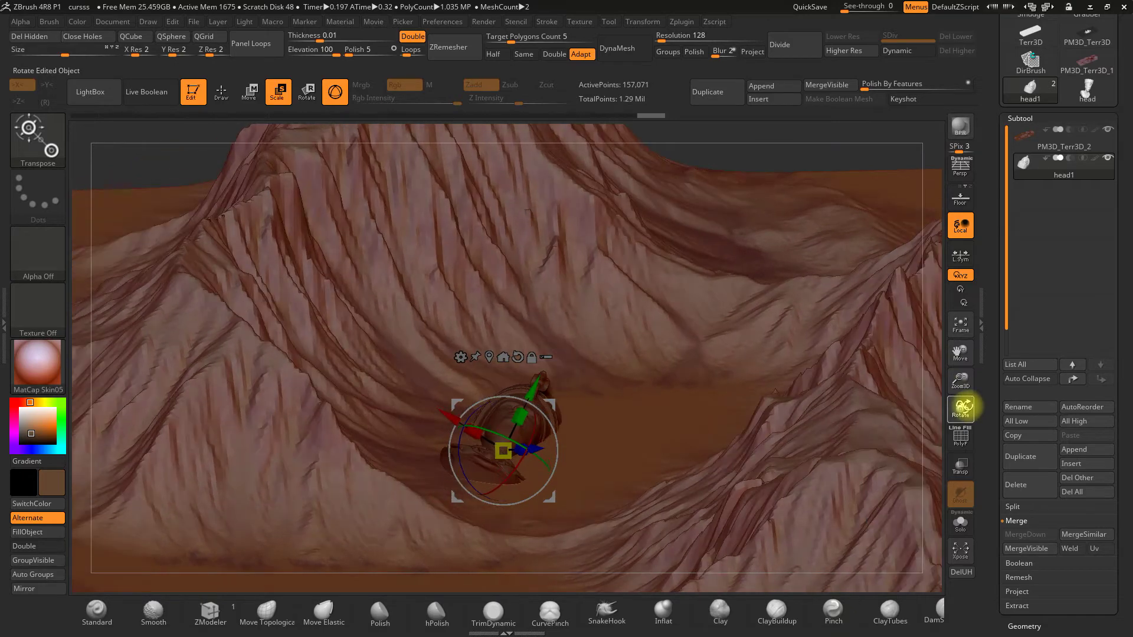
- Return to Draw mode and zoom out to view the whole terrain
left_click(214, 94)
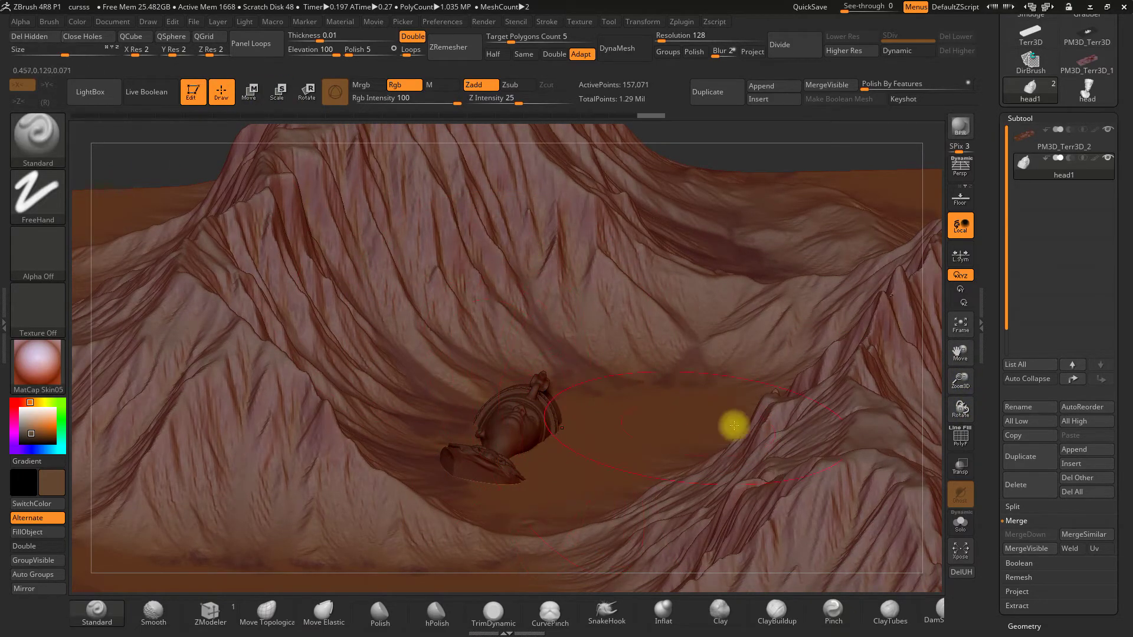
mouse_move(958, 387)
left_mouse_down()
mouse_move(942, 342)
mouse_move(673, 220)
mouse_move(651, 394)
left_mouse_up()
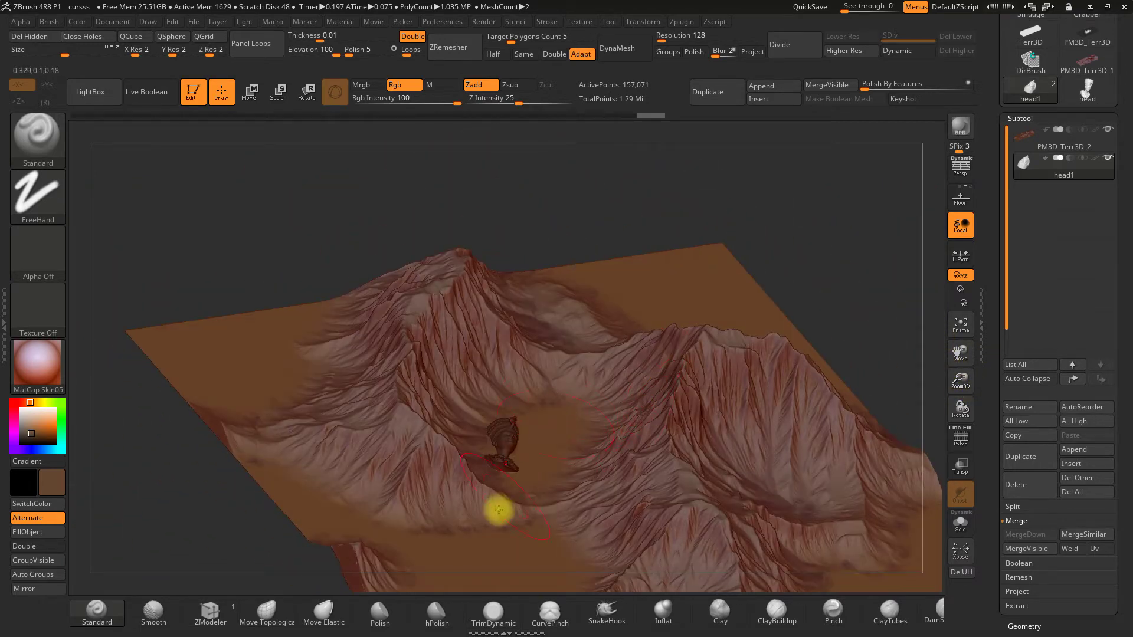
left_click_drag(627, 198, 533, 212)
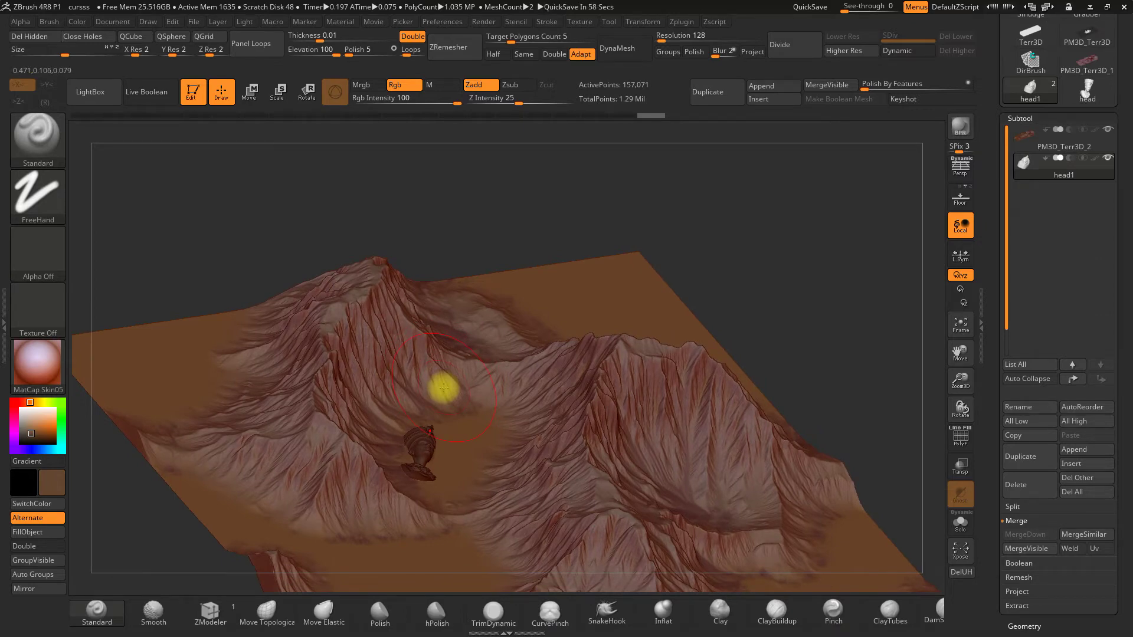
- Choose the ClayBuildup brush and select the PM3D_Terr3D_2 subtool for sculpting
left_click(777, 614)
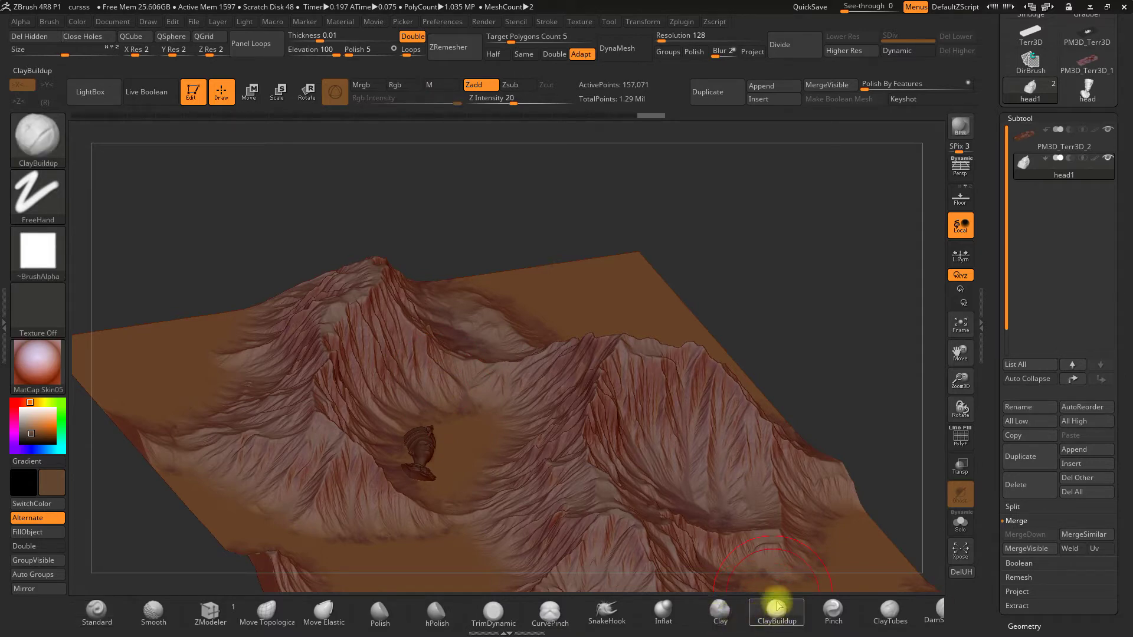
key("space")
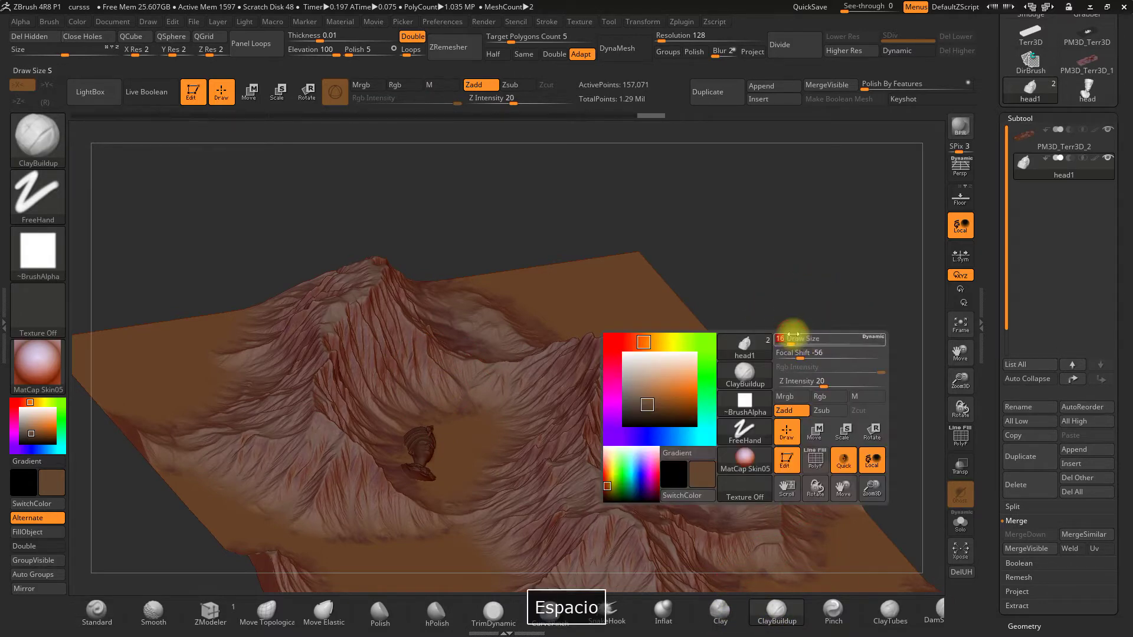
right_click_drag(804, 311, 530, 395, "alt")
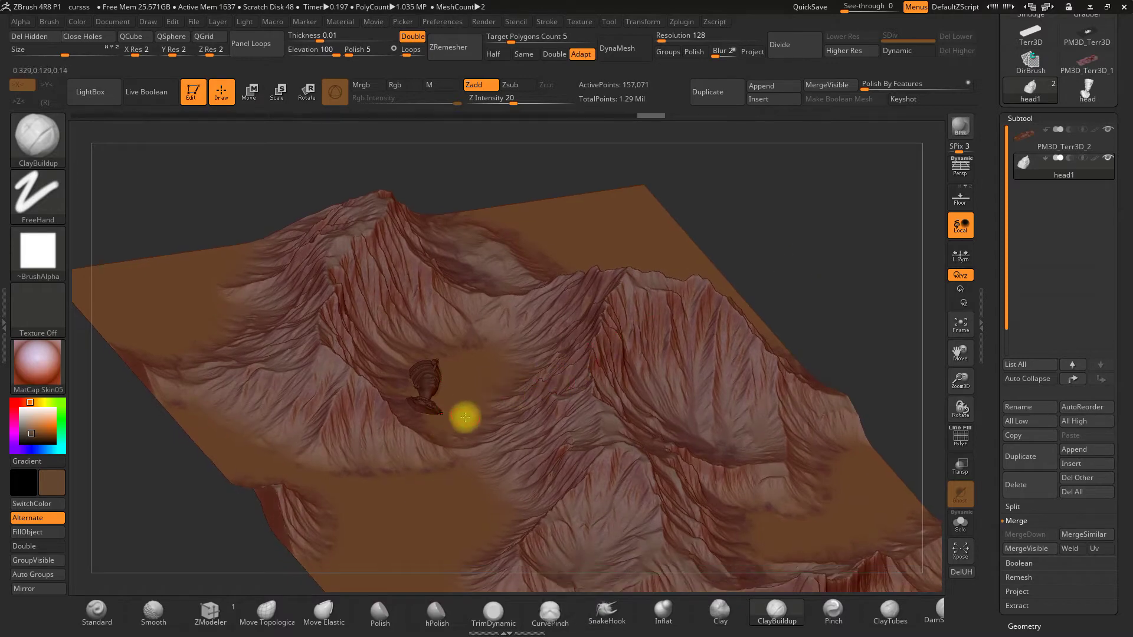
left_click(1022, 137)
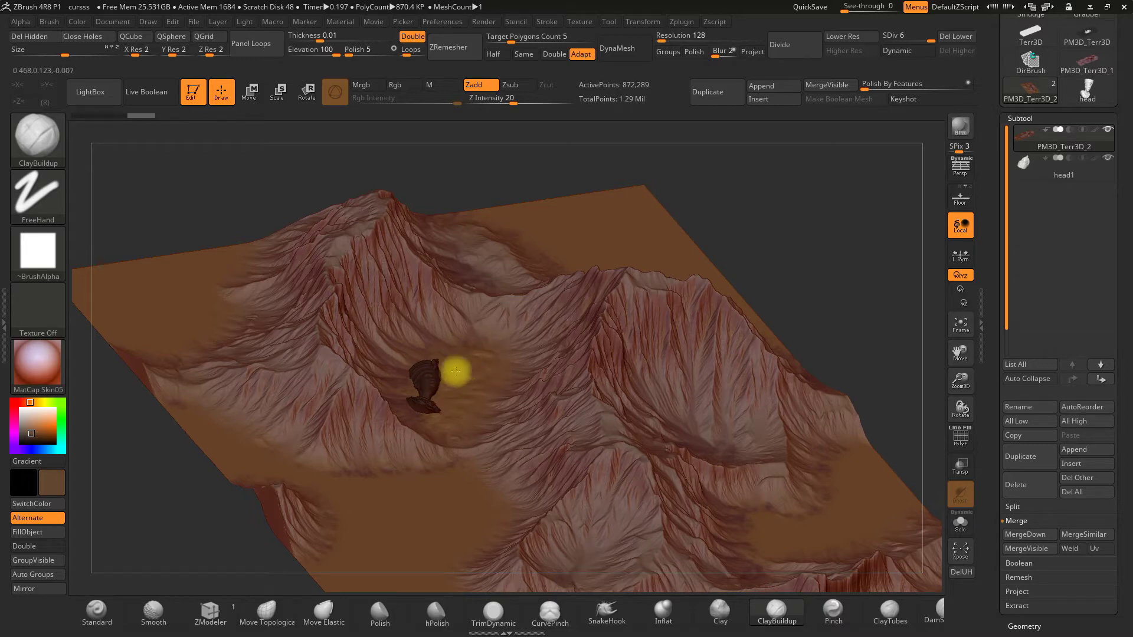
- Paint clay strokes on the valley floor near the bust
mouse_move(461, 412)
left_mouse_down()
mouse_move(423, 424)
mouse_move(468, 417)
left_mouse_up()
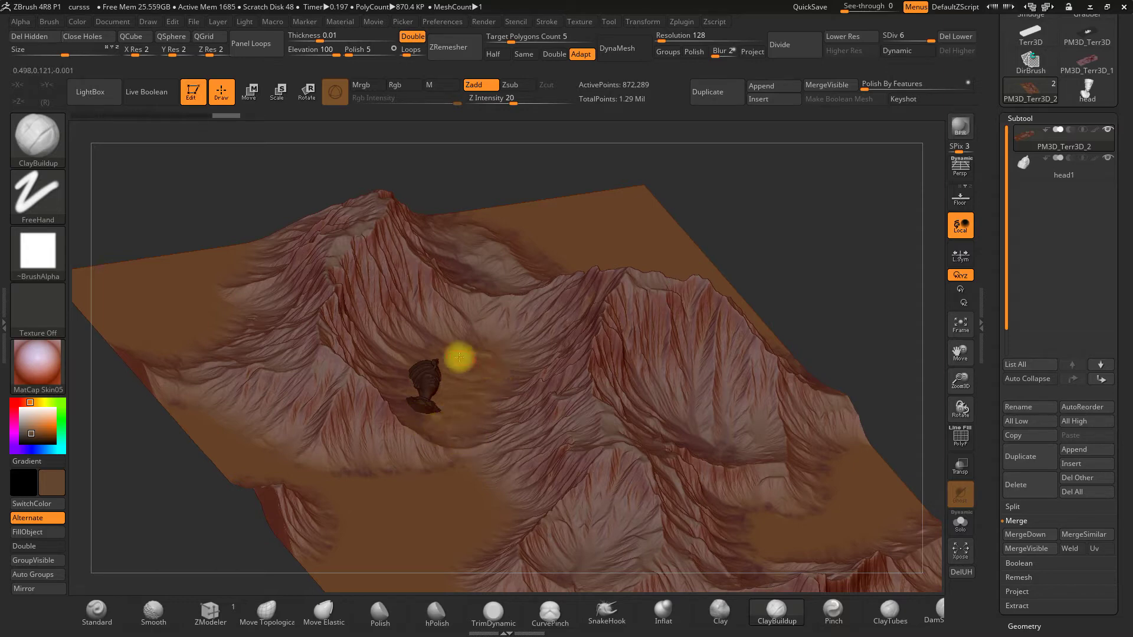
right_click_drag(559, 322, 789, 240, "alt")
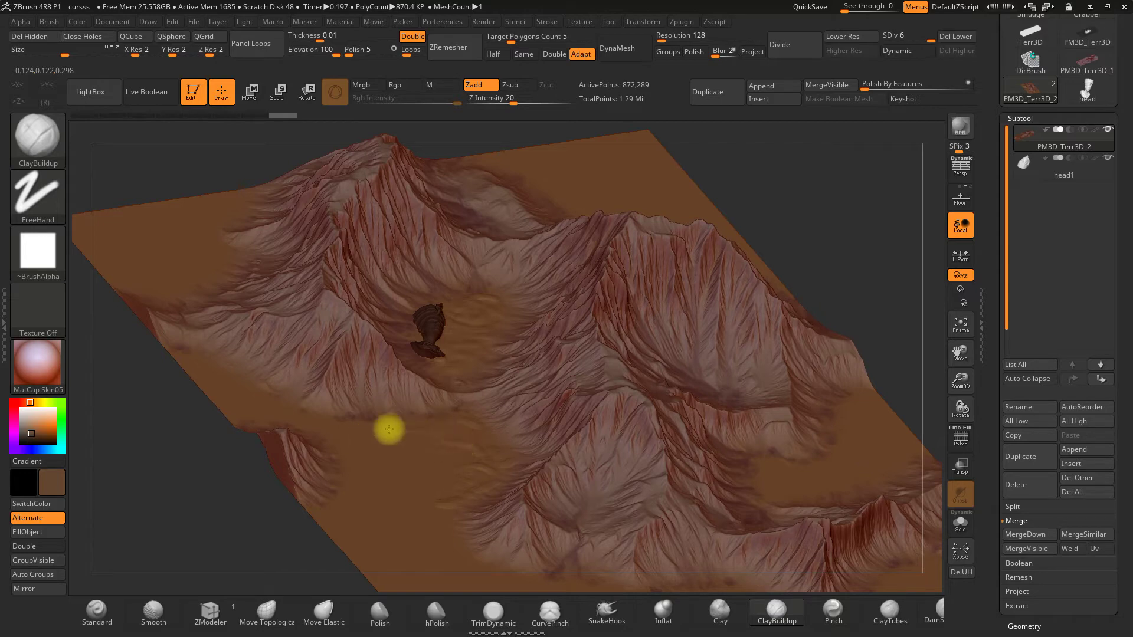
left_click_drag(410, 473, 410, 466)
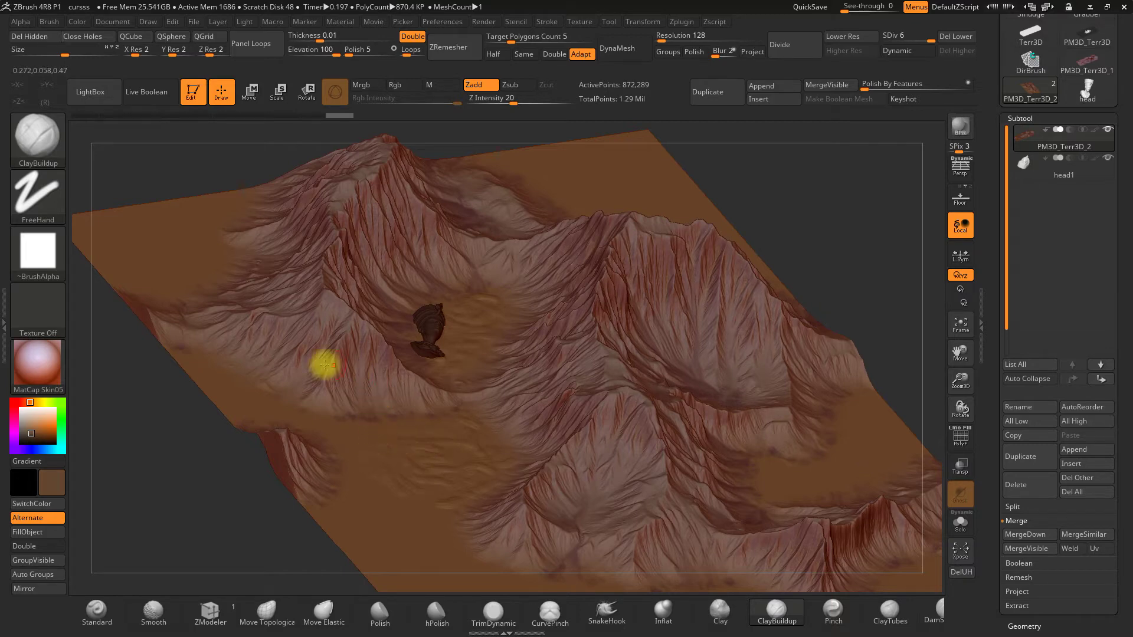
left_click(42, 201)
- Switch to the Color Spray stroke and paint softer clay at strength 10, then 4
left_click(278, 204)
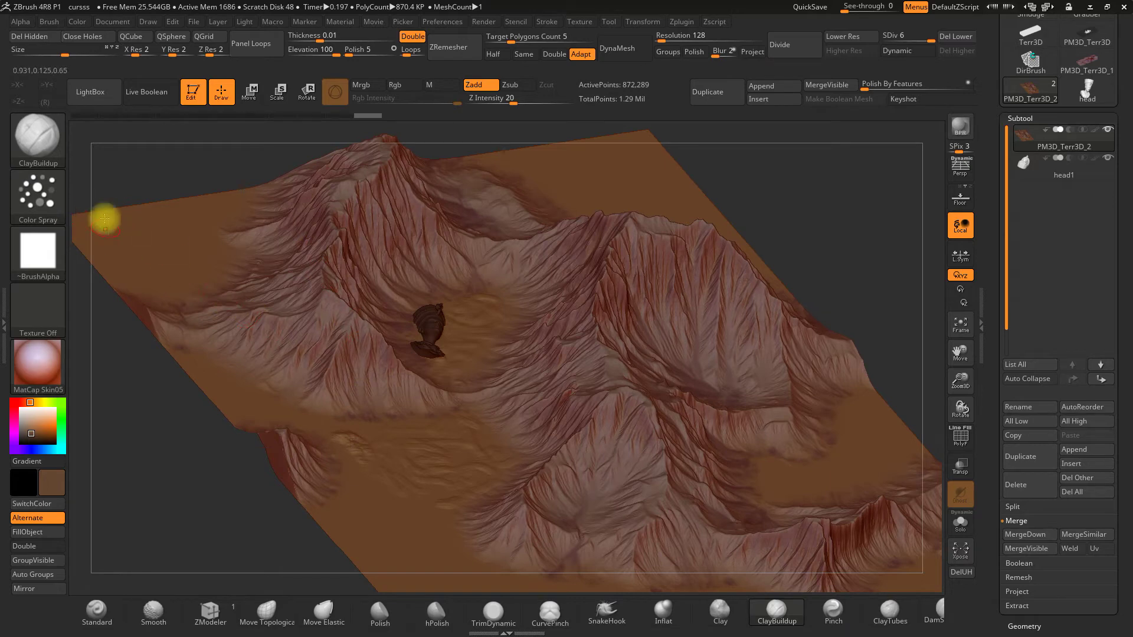
key("ctrl+z")
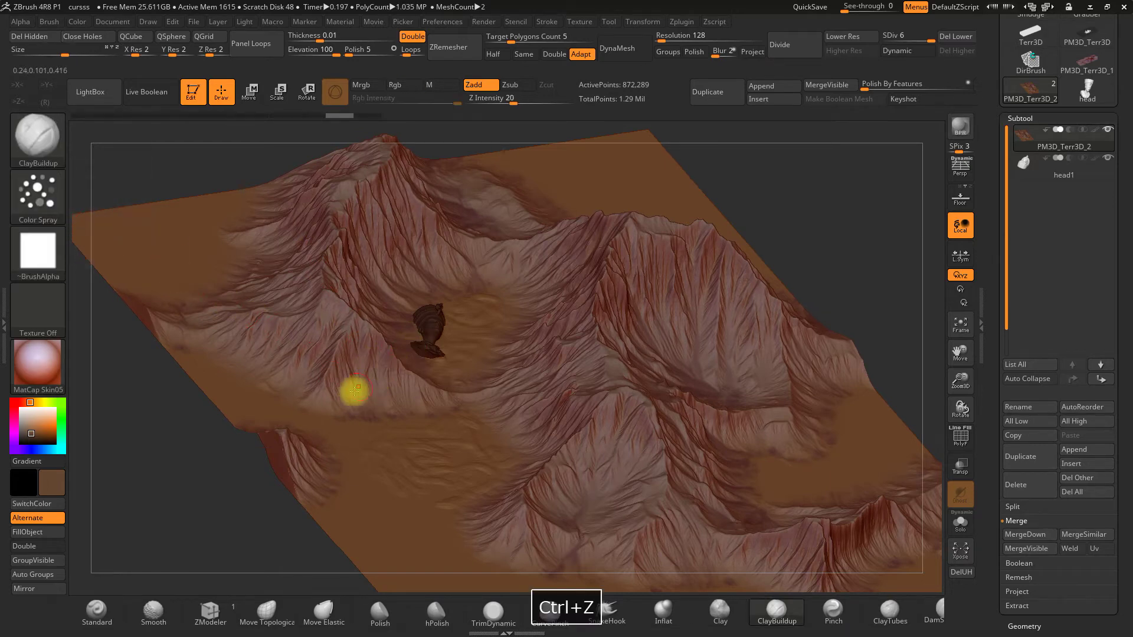
left_click_drag(506, 98, 498, 100)
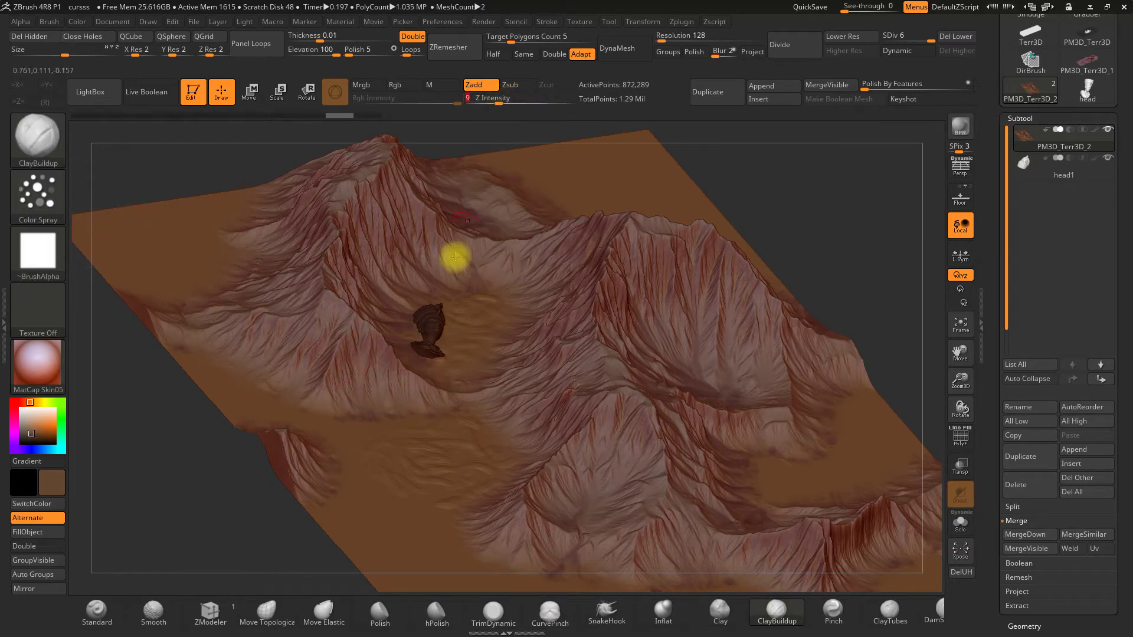
mouse_move(351, 439)
left_mouse_down()
mouse_move(394, 462)
mouse_move(404, 425)
mouse_move(450, 425)
mouse_move(413, 441)
left_mouse_up()
left_click_drag(506, 101, 493, 101)
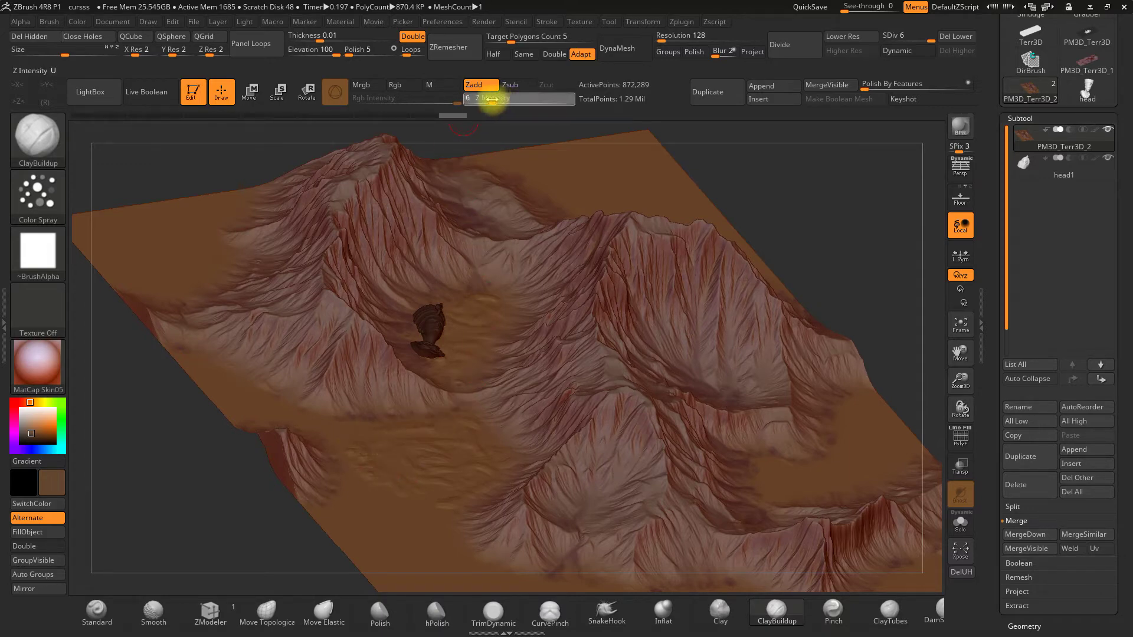
- Spray light clay strokes down the valley floor and slope around the head
key("space")
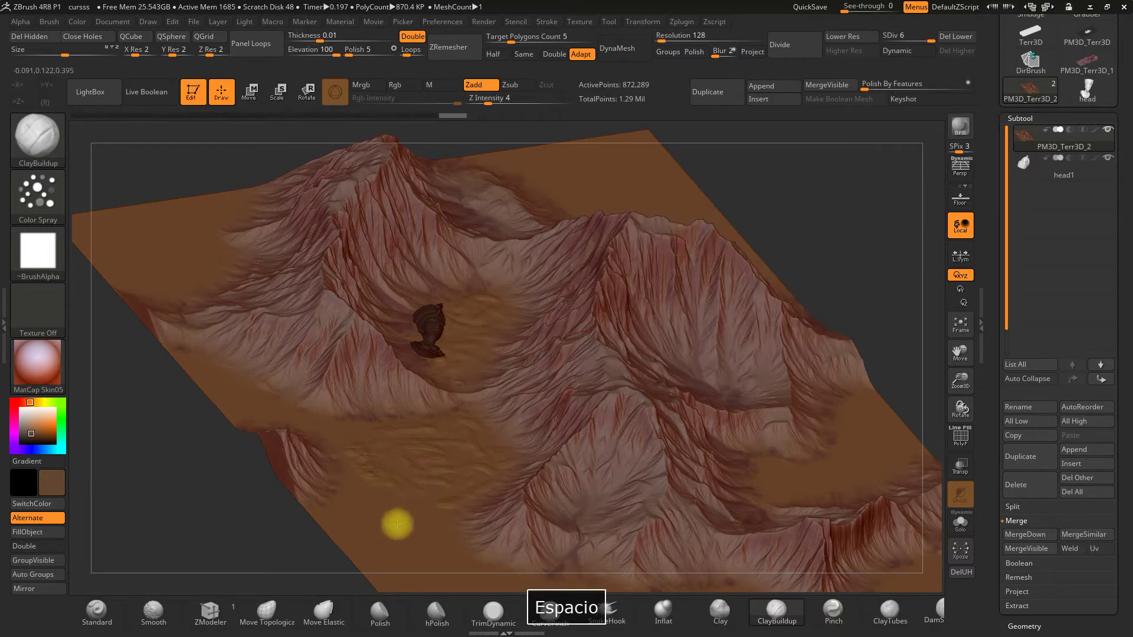
left_click_drag(395, 519, 414, 544)
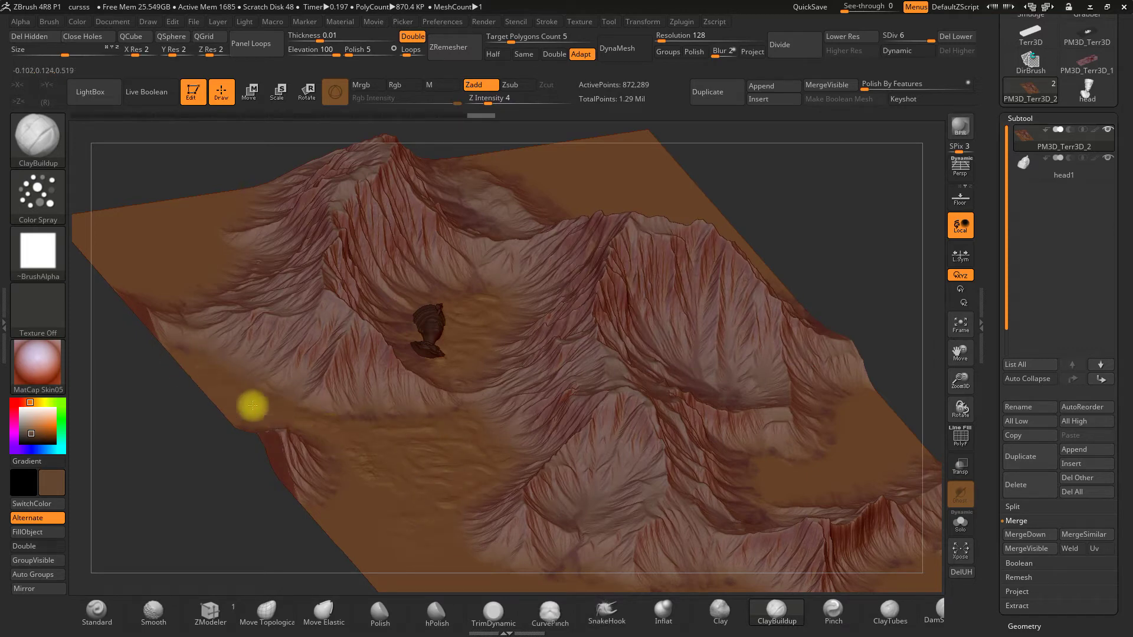
left_click_drag(227, 533, 273, 420, "alt")
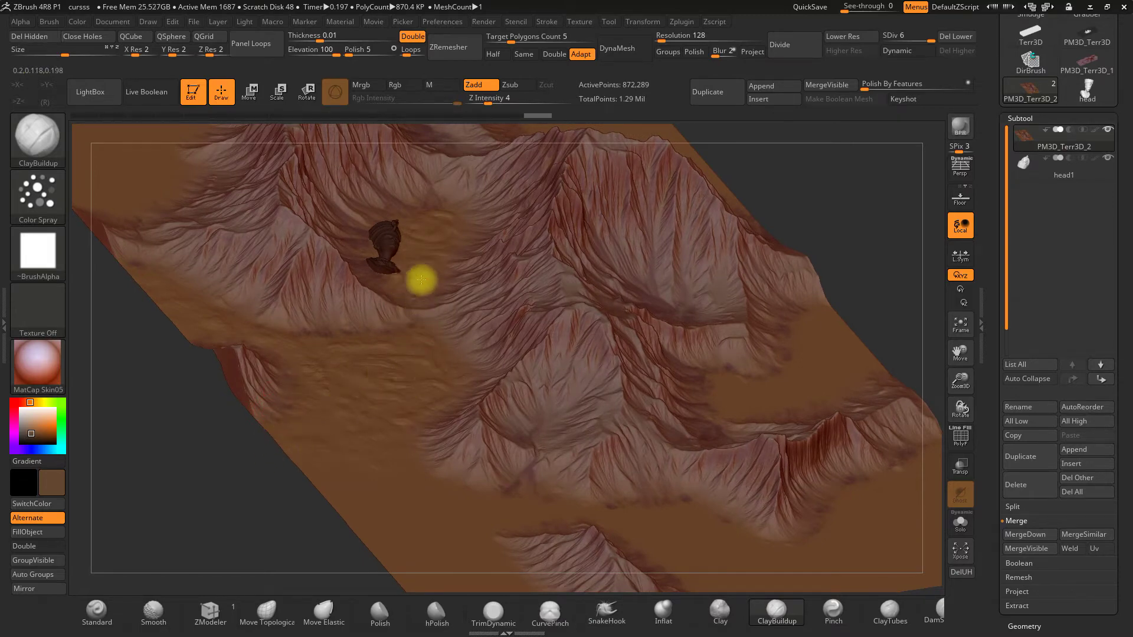
mouse_move(456, 204)
left_mouse_down()
mouse_move(450, 336)
mouse_move(405, 458)
left_mouse_up()
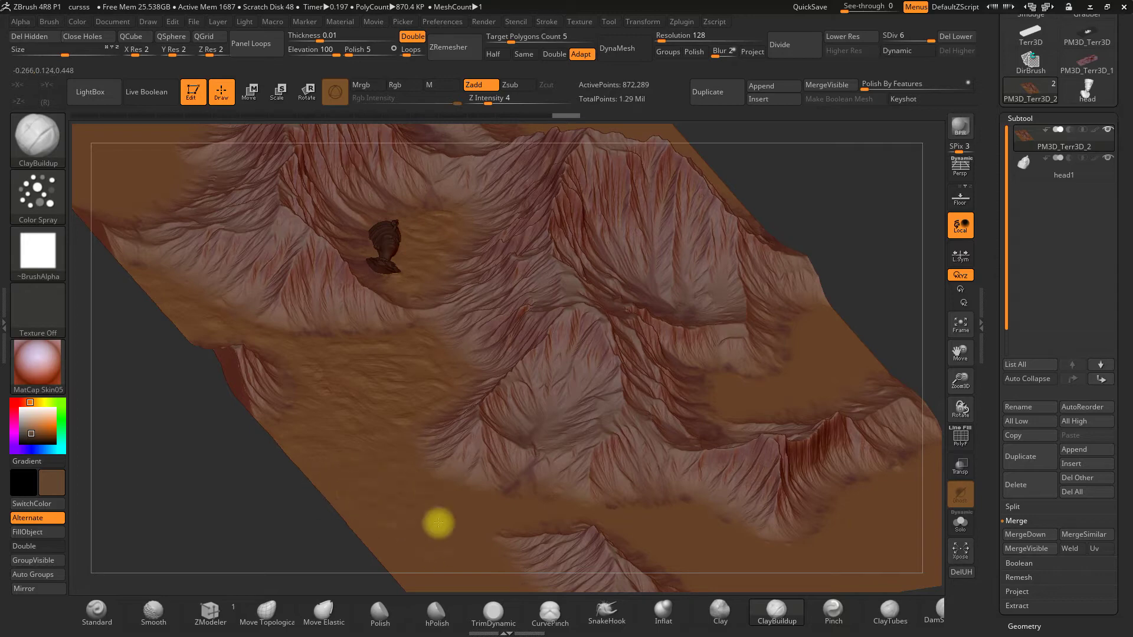
right_click_drag(447, 529, 463, 419, "alt")
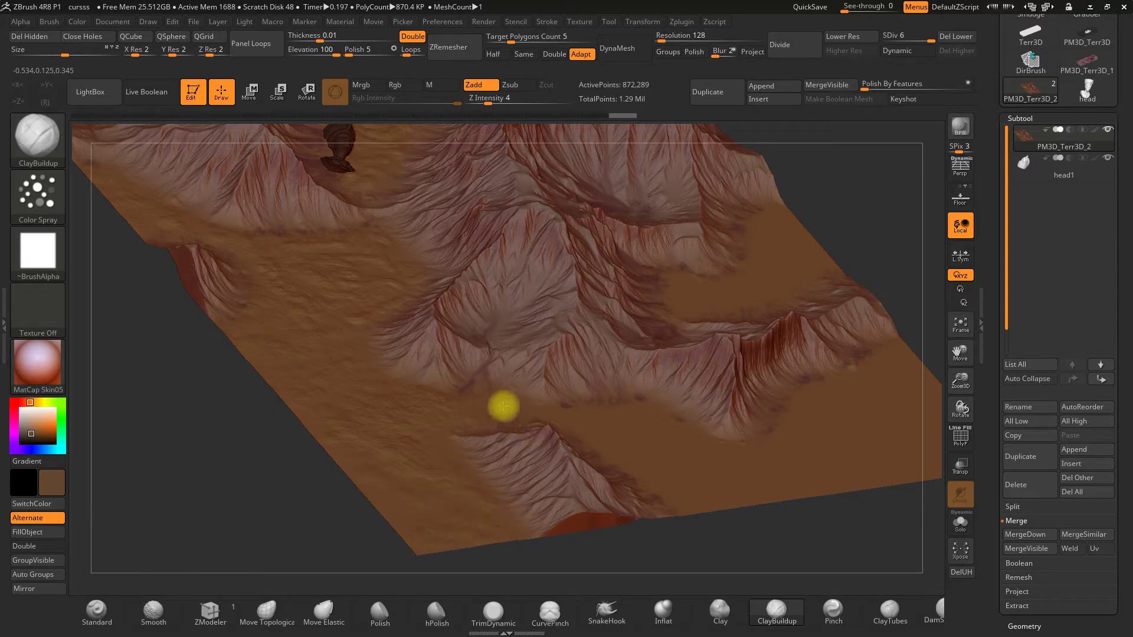
mouse_move(612, 439)
left_mouse_down()
mouse_move(627, 452)
mouse_move(647, 405)
mouse_move(632, 463)
mouse_move(506, 441)
left_mouse_up()
mouse_move(271, 451)
left_mouse_down("alt")
mouse_move(337, 544)
mouse_move(273, 519)
mouse_move(218, 344)
left_mouse_up("alt")
left_click_drag(171, 395, 243, 405, "alt")
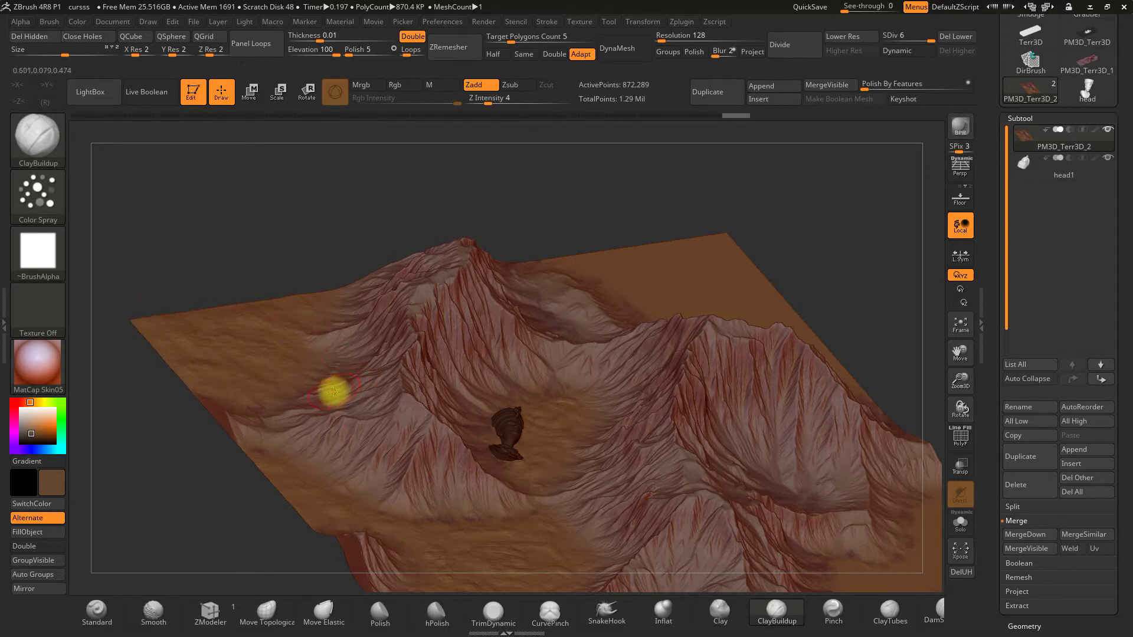
left_click_drag(650, 206, 592, 253, "alt")
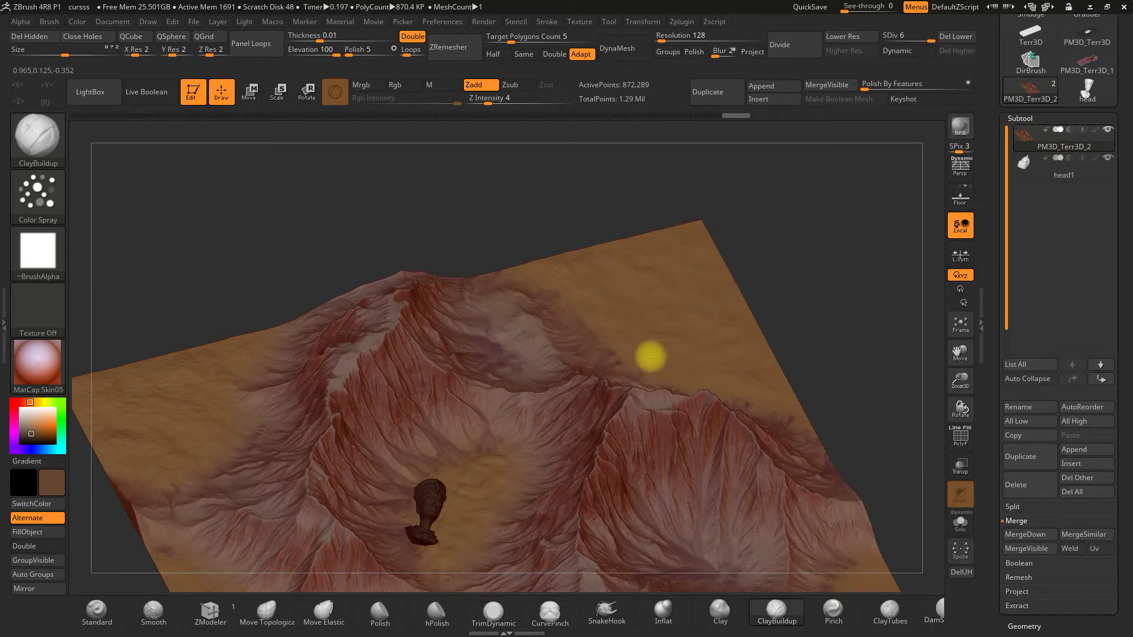
mouse_move(843, 293)
left_mouse_down()
mouse_move(835, 268)
mouse_move(791, 260)
mouse_move(741, 384)
mouse_move(647, 483)
mouse_move(486, 381)
mouse_move(513, 202)
mouse_move(787, 230)
mouse_move(956, 375)
mouse_move(935, 331)
mouse_move(935, 352)
left_mouse_up()
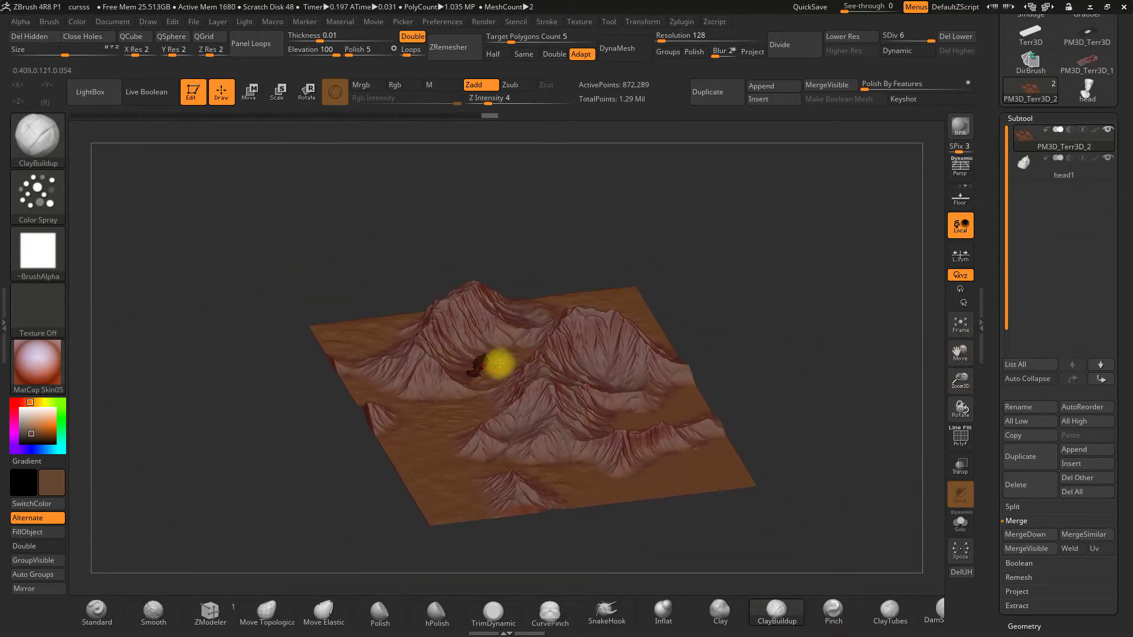
mouse_move(767, 359)
left_mouse_down()
mouse_move(791, 357)
mouse_move(792, 319)
mouse_move(738, 360)
left_mouse_up()
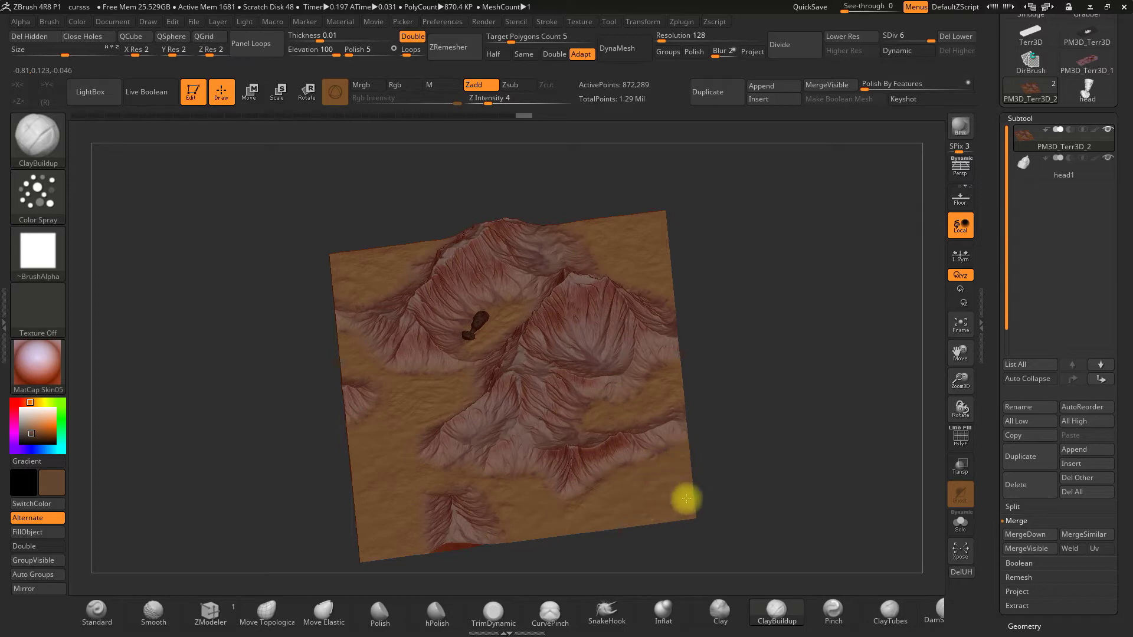
mouse_move(708, 472)
left_mouse_down()
mouse_move(797, 409)
mouse_move(763, 409)
mouse_move(625, 192)
left_mouse_up()
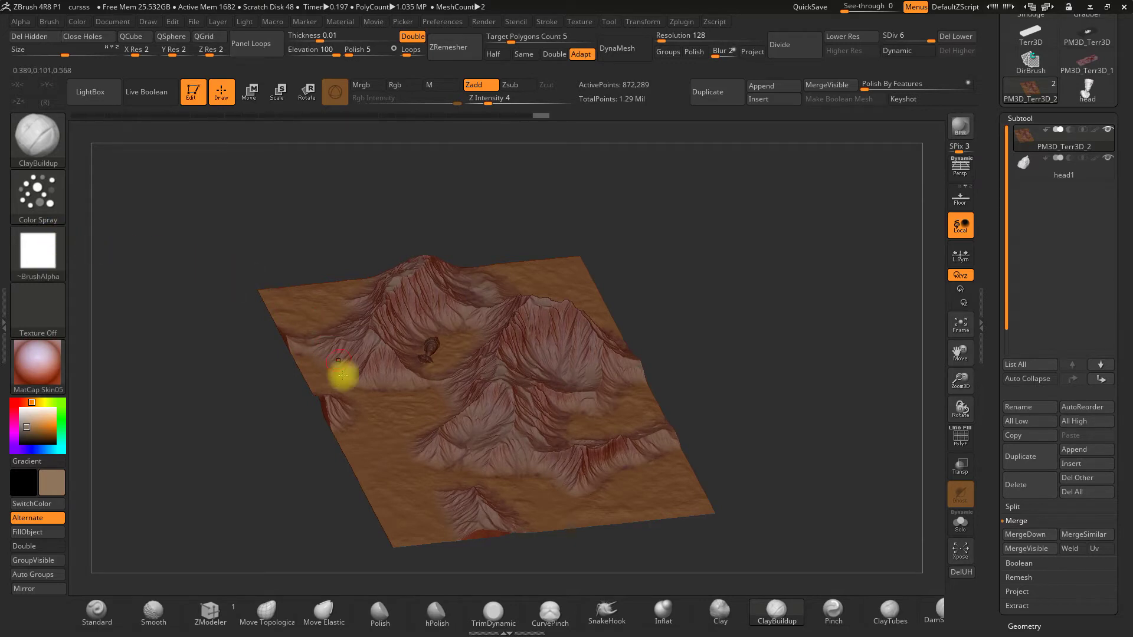
mouse_move(303, 483)
left_mouse_down()
mouse_move(321, 448)
mouse_move(614, 285)
mouse_move(652, 336)
mouse_move(702, 344)
mouse_move(693, 319)
mouse_move(688, 329)
mouse_move(764, 309)
left_mouse_up()
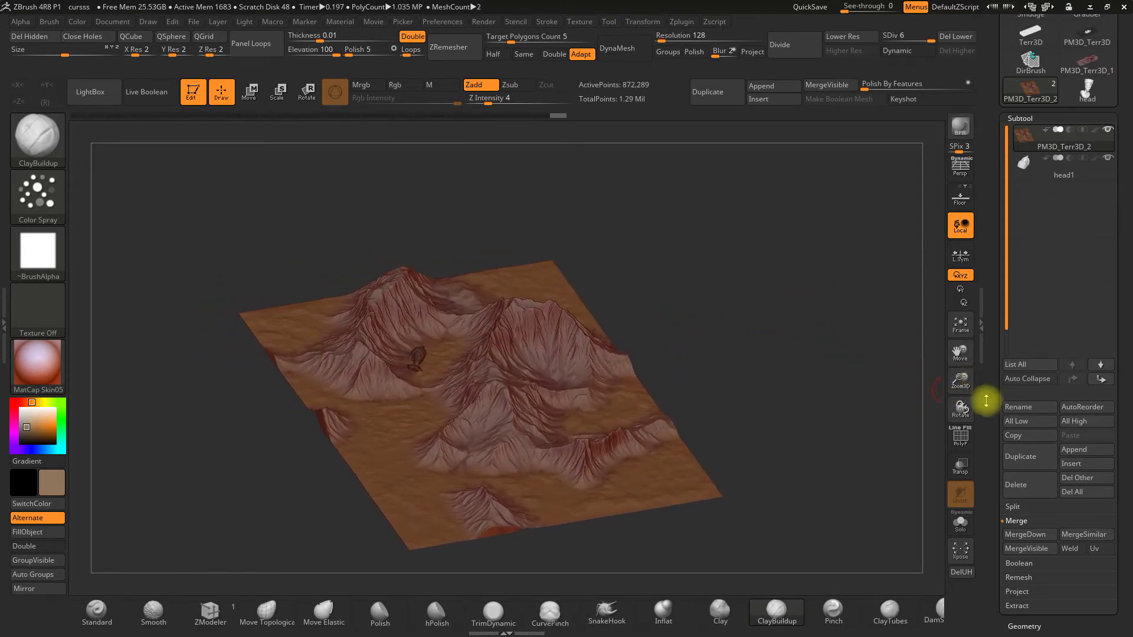
left_click_drag(960, 380, 911, 430)
mouse_move(960, 380)
left_mouse_down()
mouse_move(922, 354)
mouse_move(858, 336)
mouse_move(794, 354)
mouse_move(792, 412)
mouse_move(795, 384)
mouse_move(772, 342)
mouse_move(804, 331)
left_mouse_up()
left_click_drag(960, 380, 875, 413)
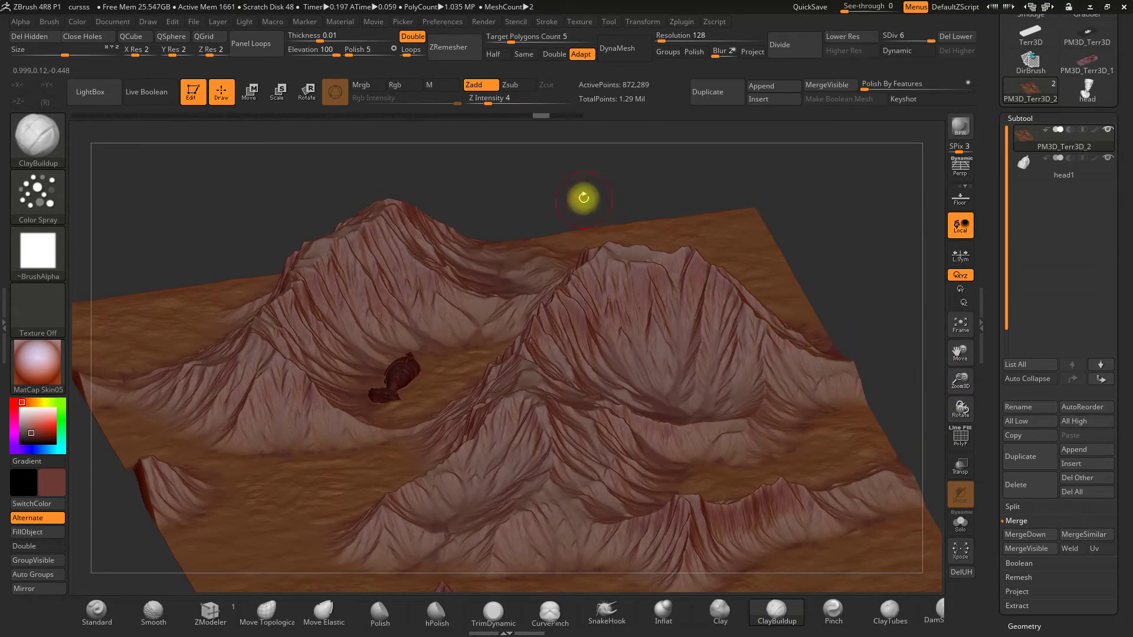
left_click_drag(581, 194, 905, 354, "alt")
mouse_move(963, 378)
left_mouse_down()
mouse_move(956, 434)
mouse_move(778, 335)
left_mouse_up()
left_click_drag(604, 224, 577, 223, "alt")
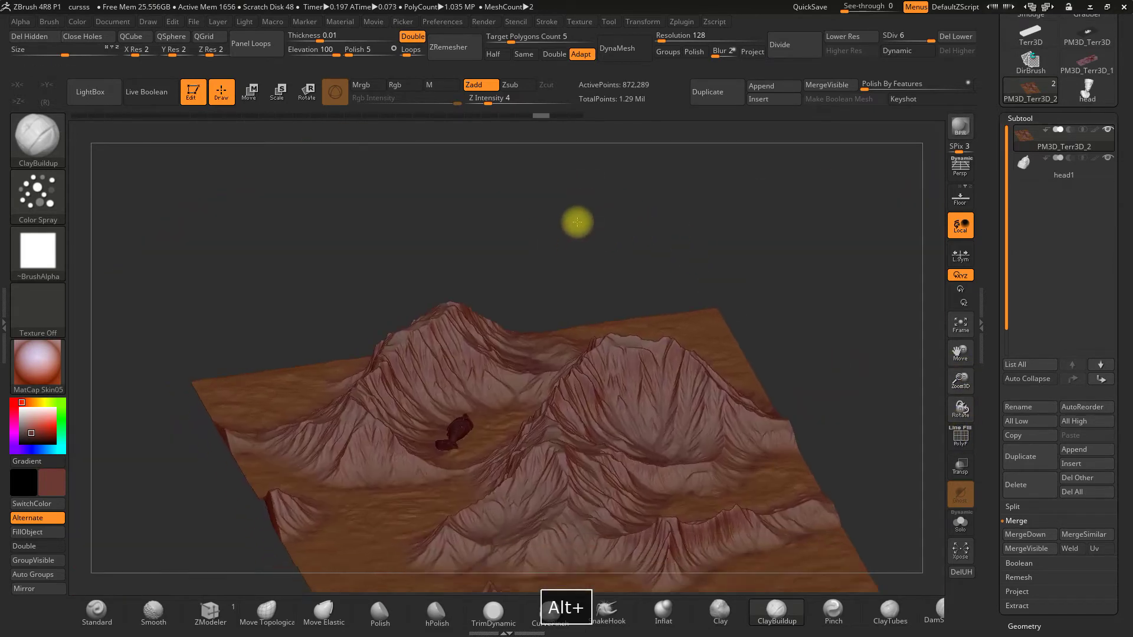
mouse_move(961, 380)
left_mouse_down()
mouse_move(961, 435)
mouse_move(641, 220)
mouse_move(579, 247)
mouse_move(584, 222)
left_mouse_up()
mouse_move(630, 275)
left_mouse_down()
mouse_move(591, 232)
mouse_move(625, 71)
left_mouse_up()
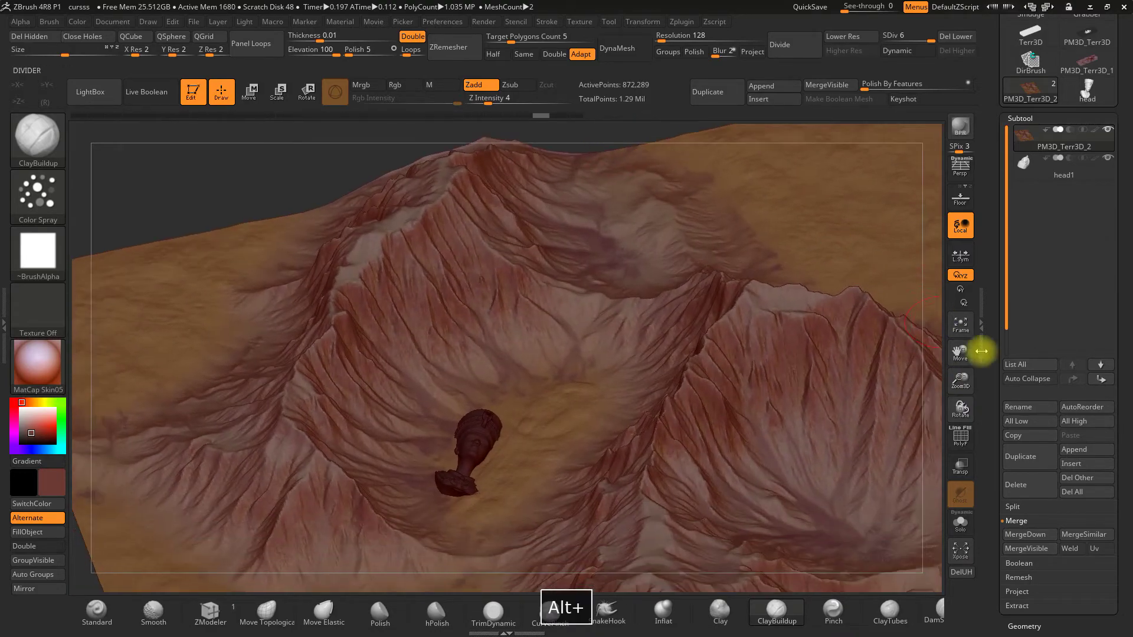
mouse_move(966, 384)
left_mouse_down()
mouse_move(966, 417)
mouse_move(957, 314)
mouse_move(646, 372)
left_mouse_up()
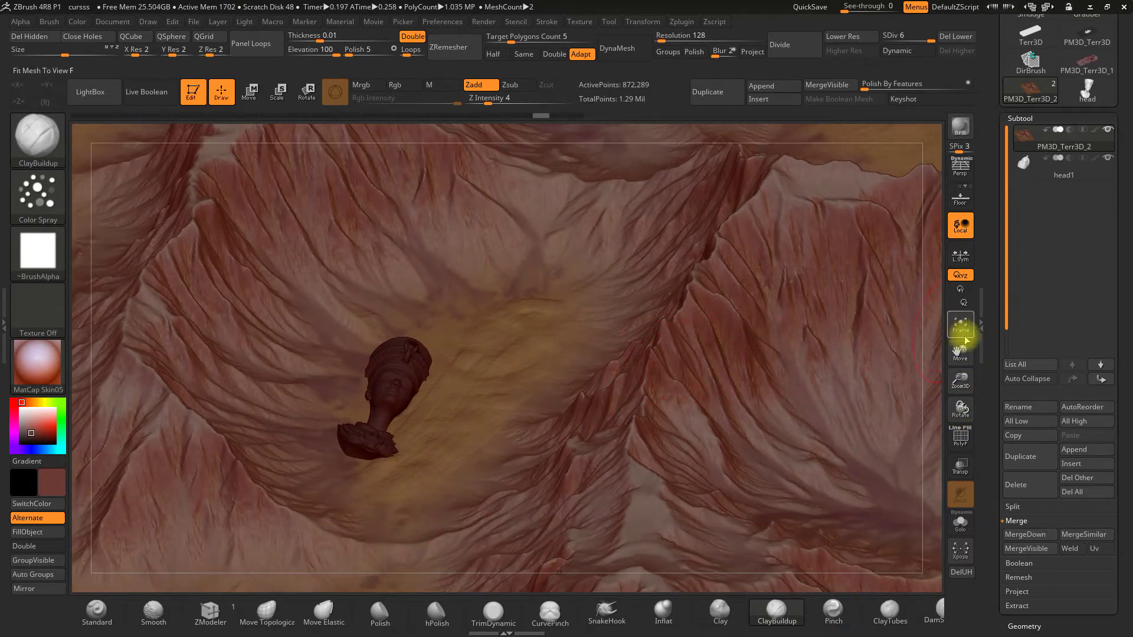
mouse_move(961, 380)
left_mouse_down()
mouse_move(961, 409)
mouse_move(903, 245)
left_mouse_up()
left_click(1018, 172)
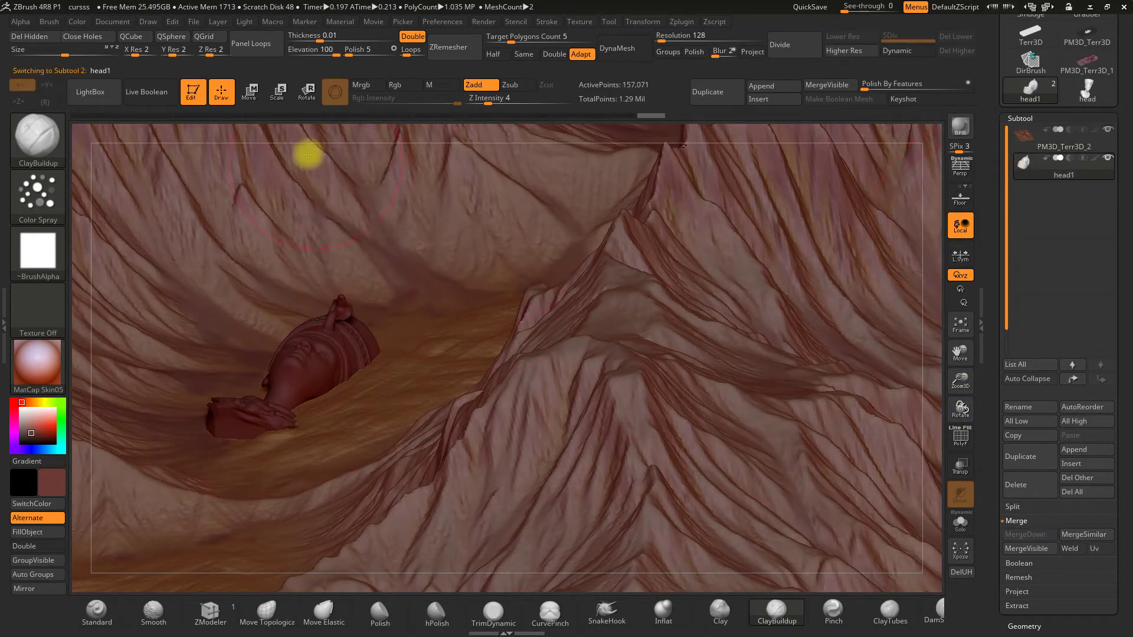
- Move, slightly shrink and rotate the head1 bust with the Gizmo
left_click(253, 100)
left_click_drag(322, 325, 334, 287)
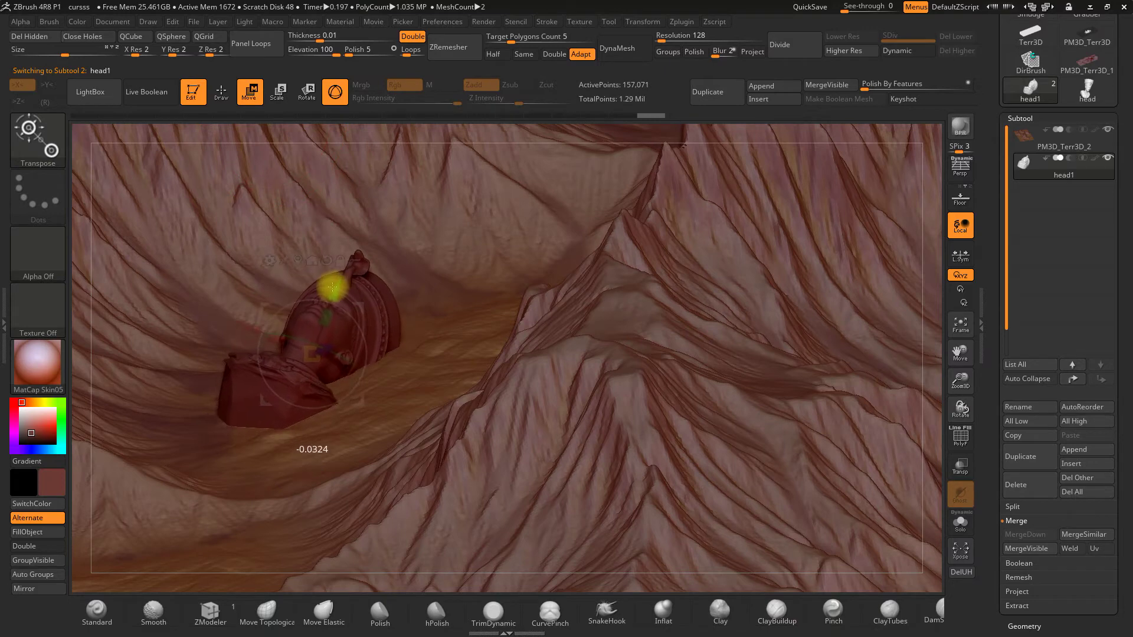
left_click_drag(311, 353, 307, 353)
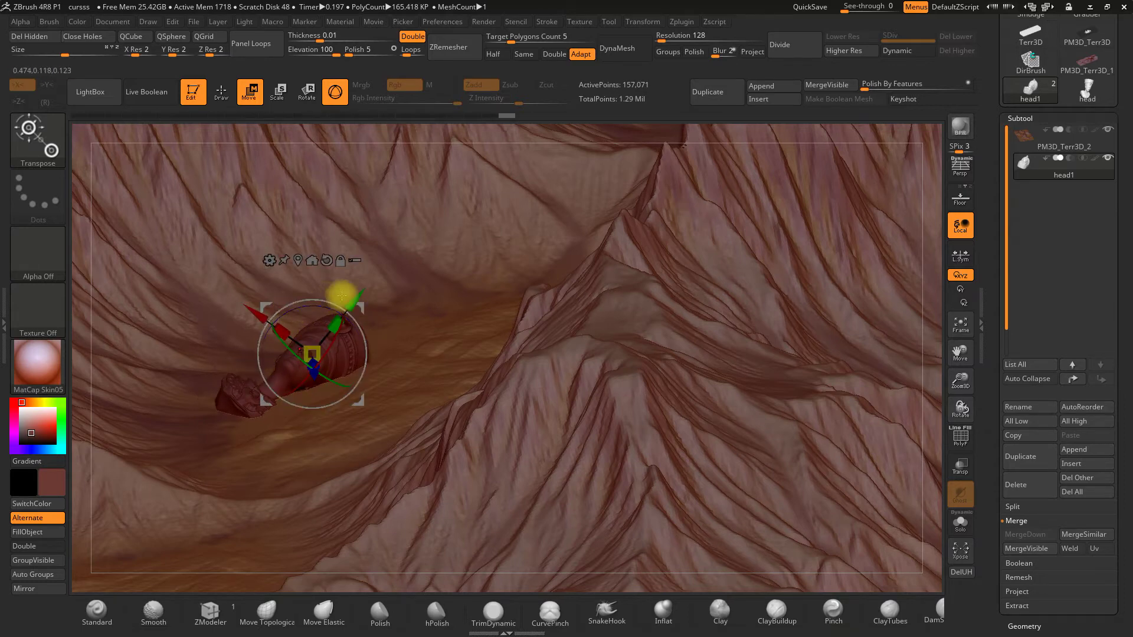
left_click_drag(255, 311, 306, 316)
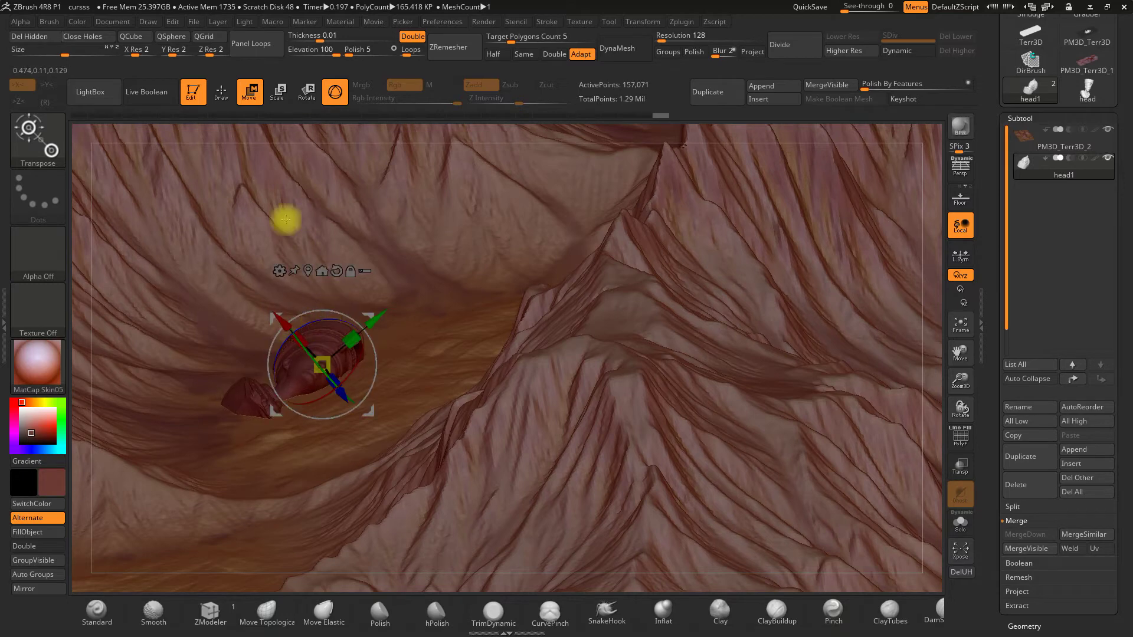
- Return to Draw mode and view the mountains from a side angle
left_click(222, 91)
mouse_move(961, 382)
left_mouse_down()
mouse_move(960, 323)
mouse_move(963, 405)
left_mouse_up()
mouse_move(597, 451)
left_mouse_down("alt")
mouse_move(556, 367)
mouse_move(534, 217)
mouse_move(535, 253)
left_mouse_up("alt")
mouse_move(960, 380)
left_mouse_down()
mouse_move(956, 357)
mouse_move(913, 347)
left_mouse_up()
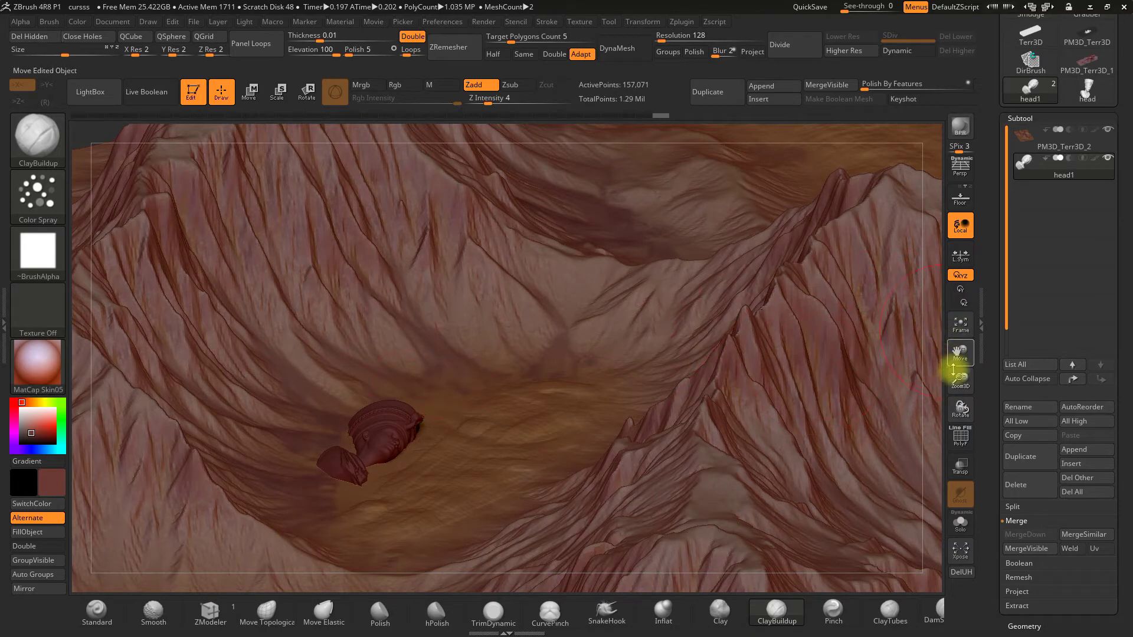
mouse_move(954, 386)
left_mouse_down()
mouse_move(964, 352)
mouse_move(939, 321)
left_mouse_up()
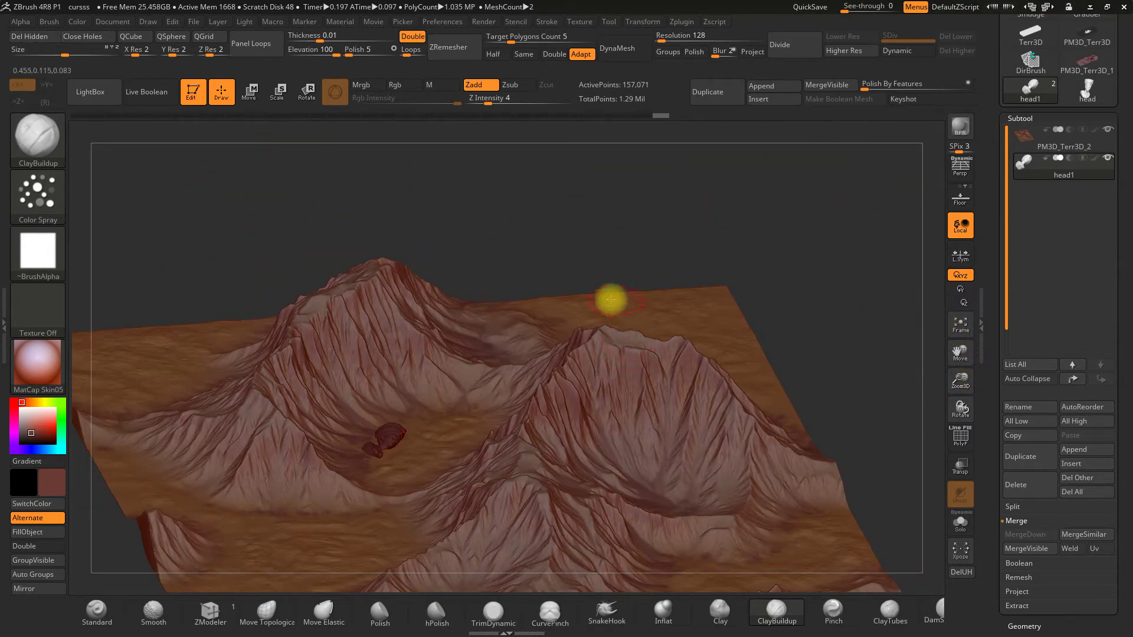
- From a low side view, enable the Keyshot render toggle and send the model via BPR
left_click_drag(558, 260, 572, 225)
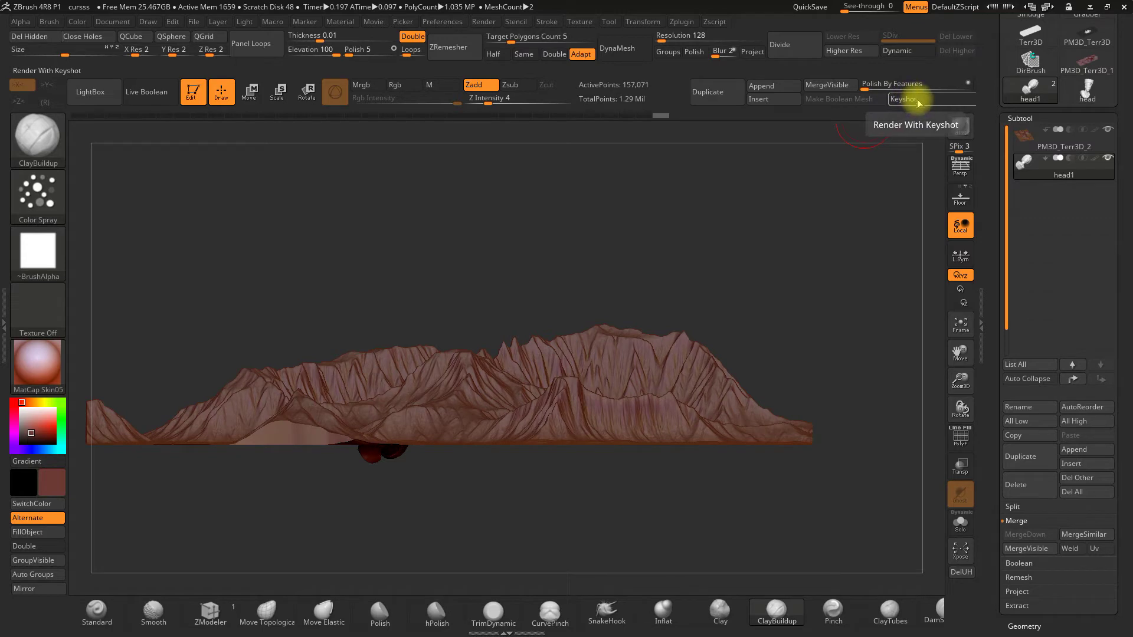
left_click(918, 101)
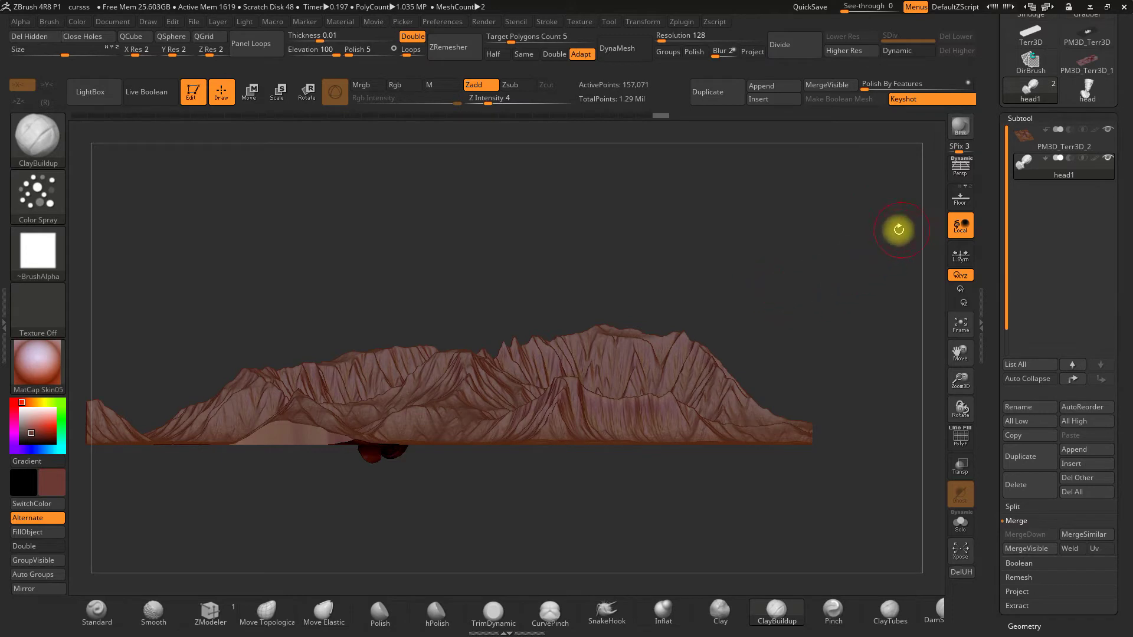
left_click(960, 131)
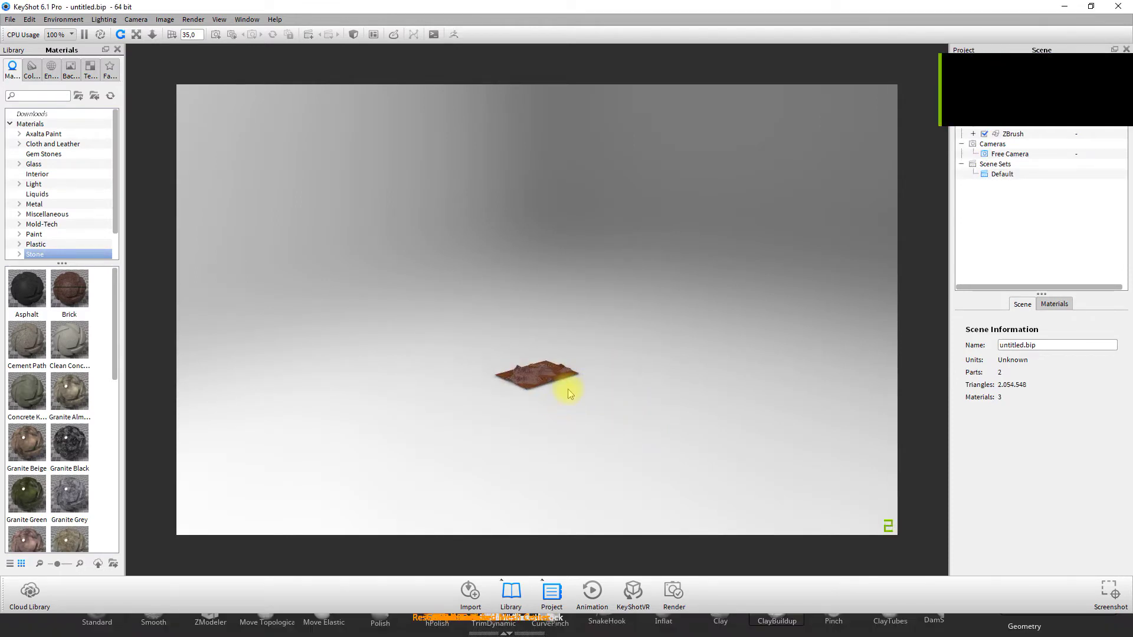
- Maximise the KeyShot window and orbit the camera around the imported terrain
left_click(1092, 7)
mouse_move(773, 78)
left_mouse_down()
mouse_move(657, 5)
mouse_move(991, 13)
left_mouse_up()
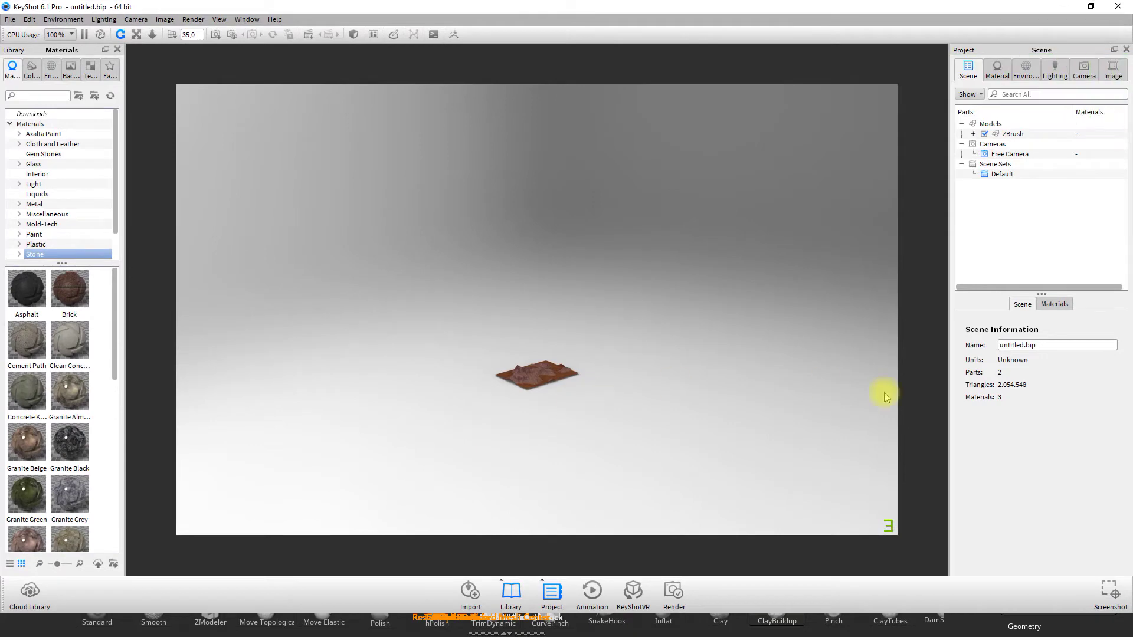
scroll(548, 407, "up", 5)
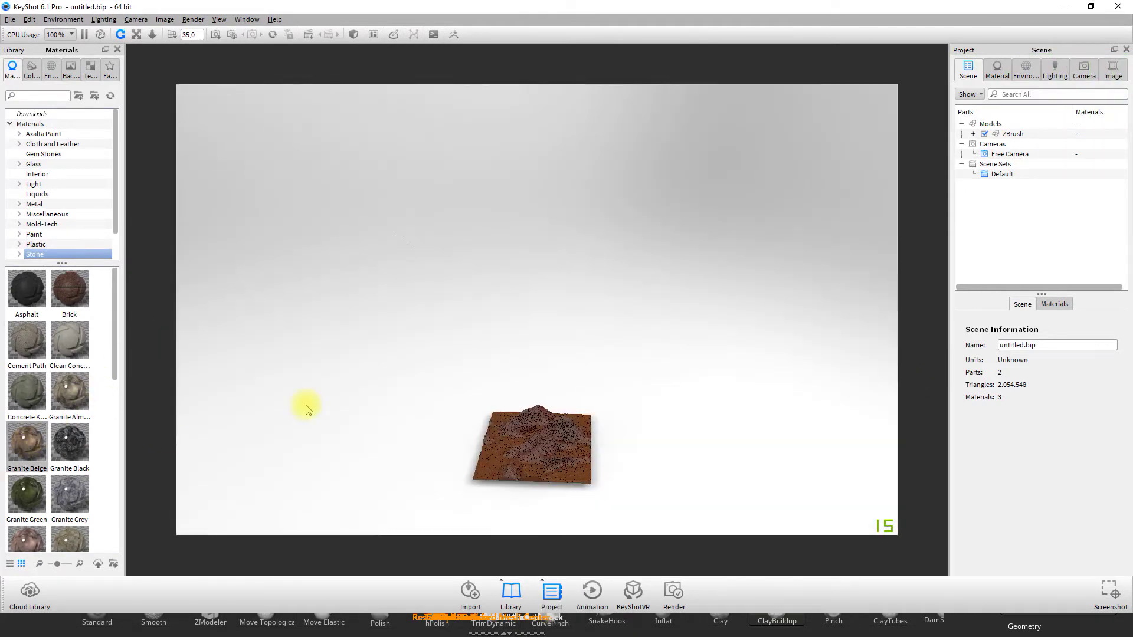
left_click_drag(304, 405, 614, 435)
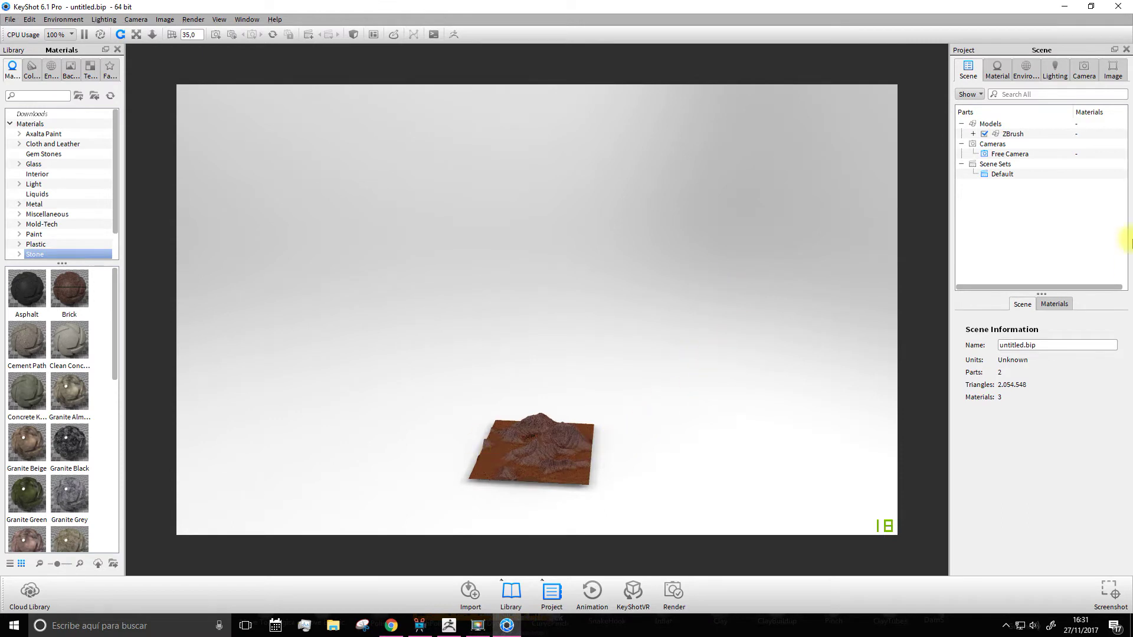
left_click(1088, 75)
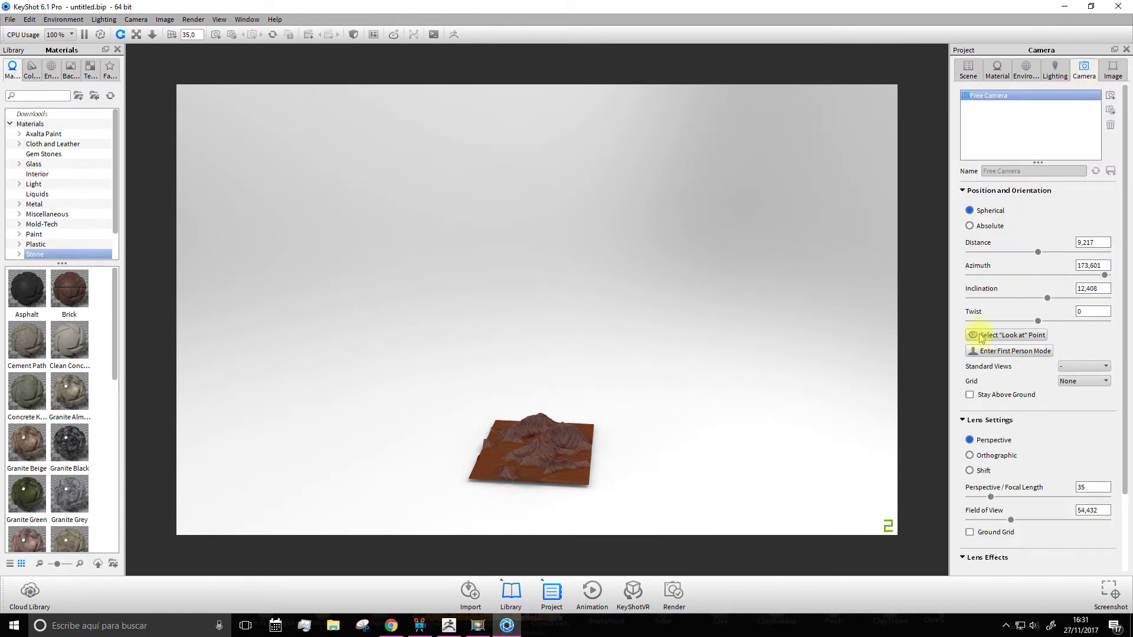
- Set the camera's look-at point on the terrain and zoom into the valley
left_click(1019, 336)
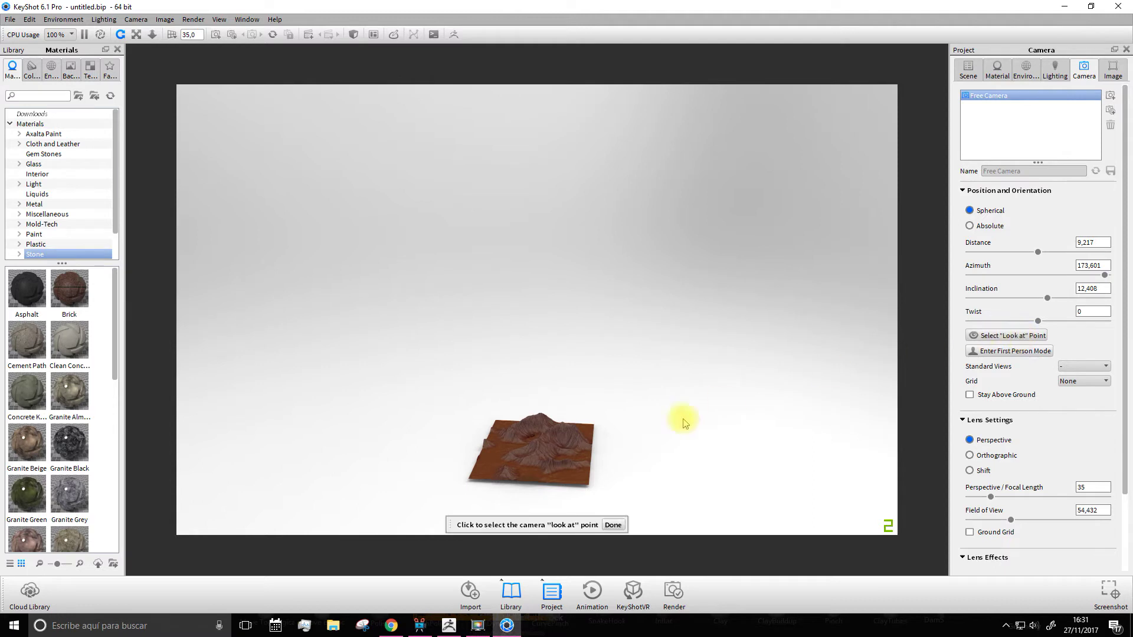
left_click(532, 441)
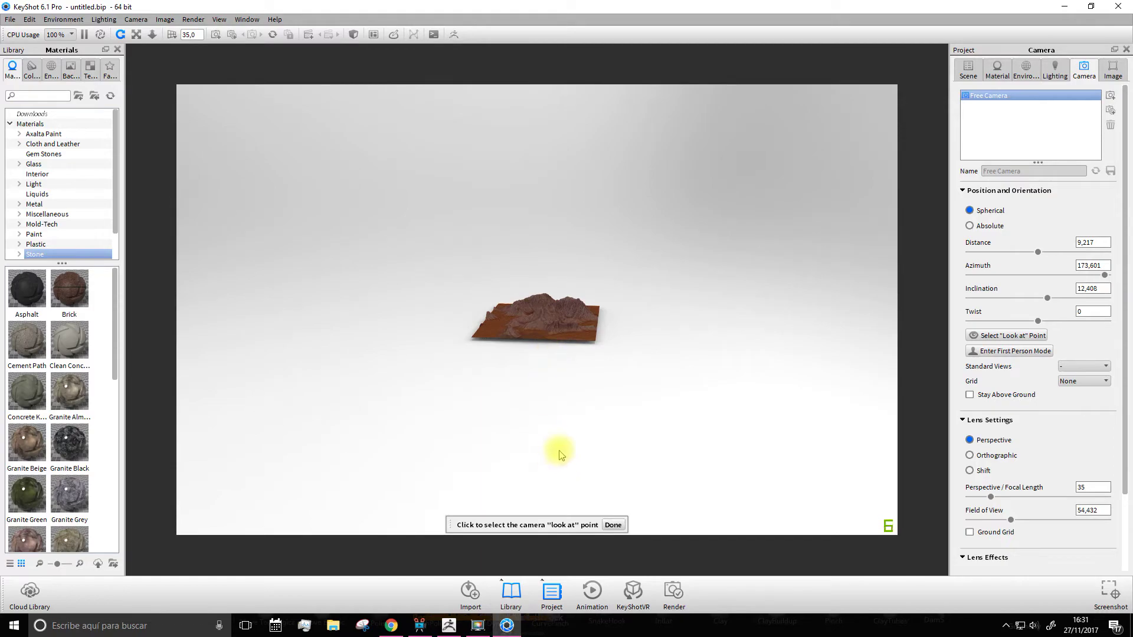
left_click(612, 525)
scroll(537, 283, "up", 2)
scroll(539, 321, "up", 3)
scroll(531, 321, "up", 3)
scroll(539, 309, "up", 3)
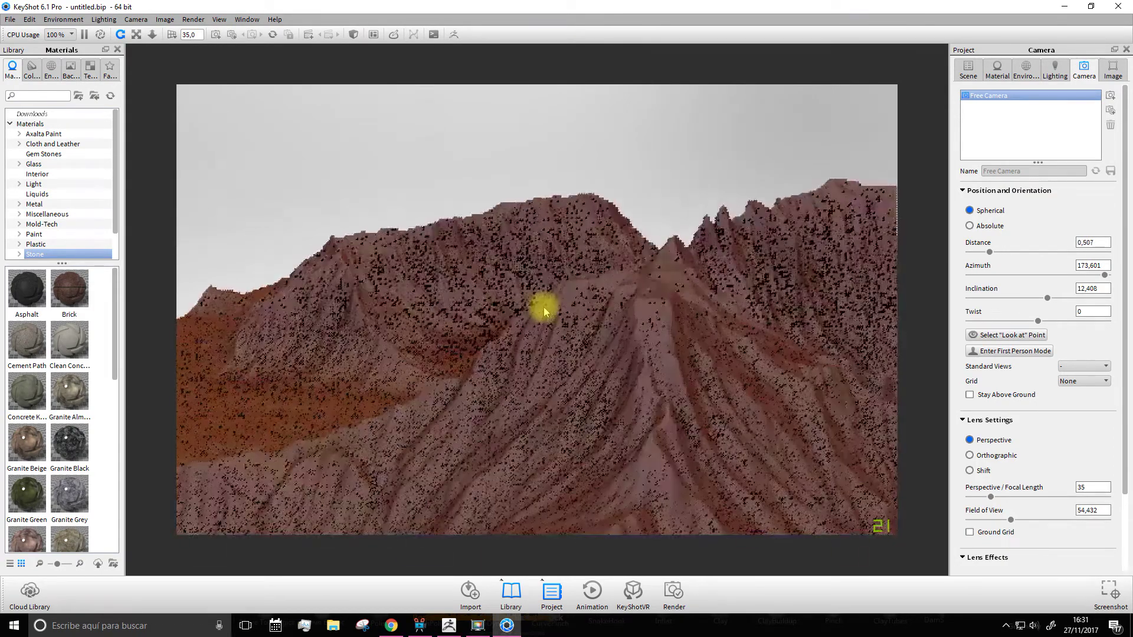
left_click_drag(544, 311, 447, 293, "alt")
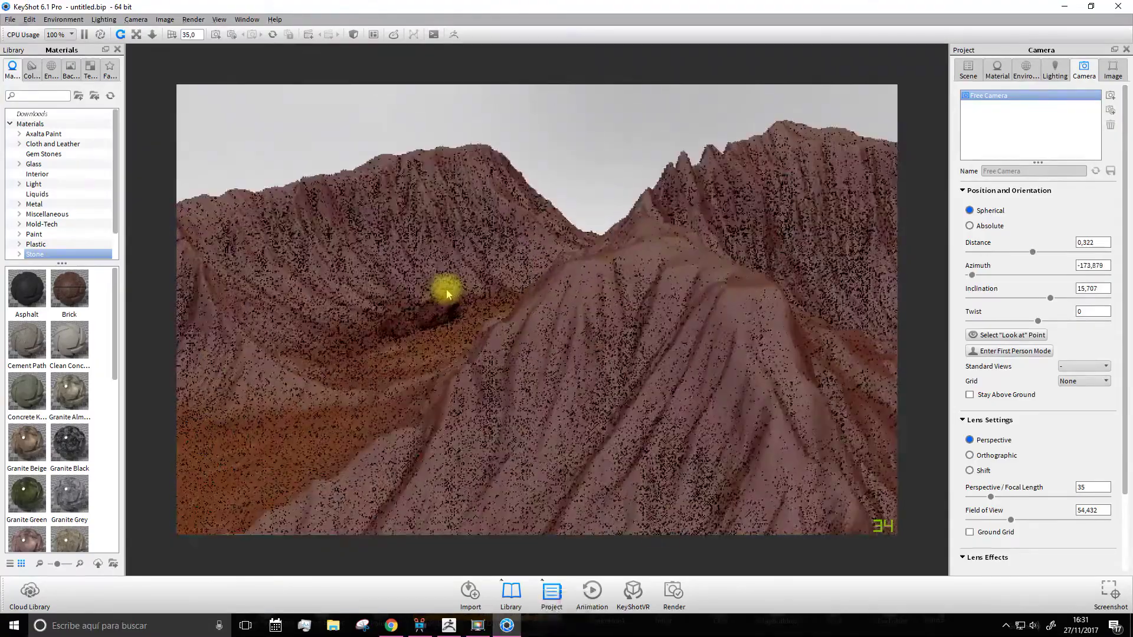
right_click_drag(490, 298, 496, 303, "alt")
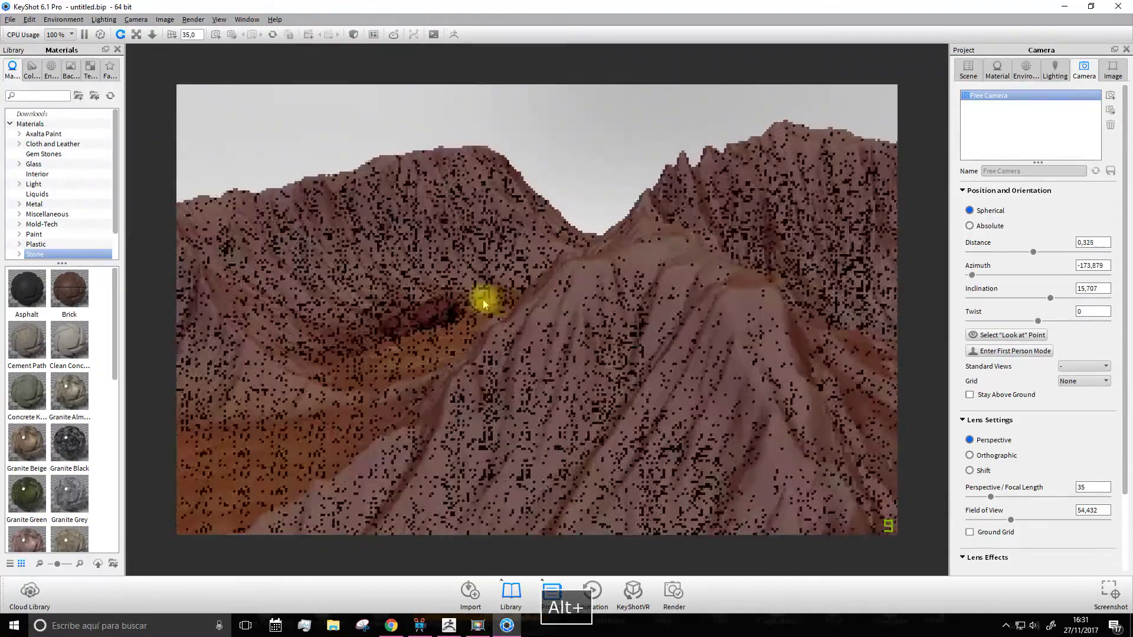
left_click_drag(485, 304, 478, 295, "alt")
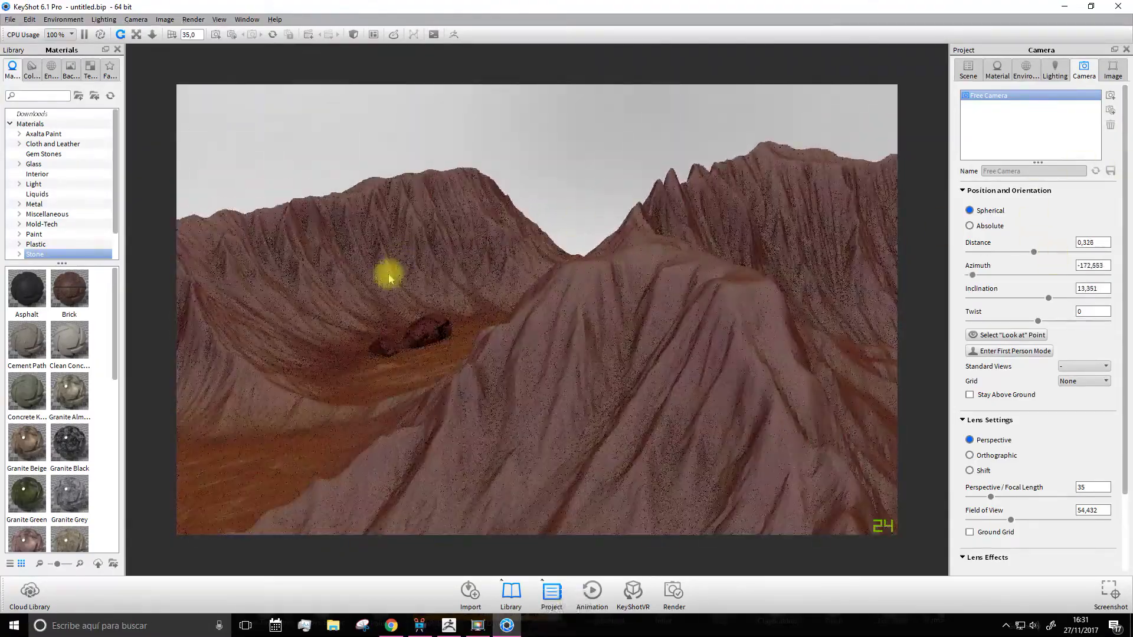
- Aim the camera at the bust, pull back to distance 0.725, and save it as Camera 1
left_click(1009, 336)
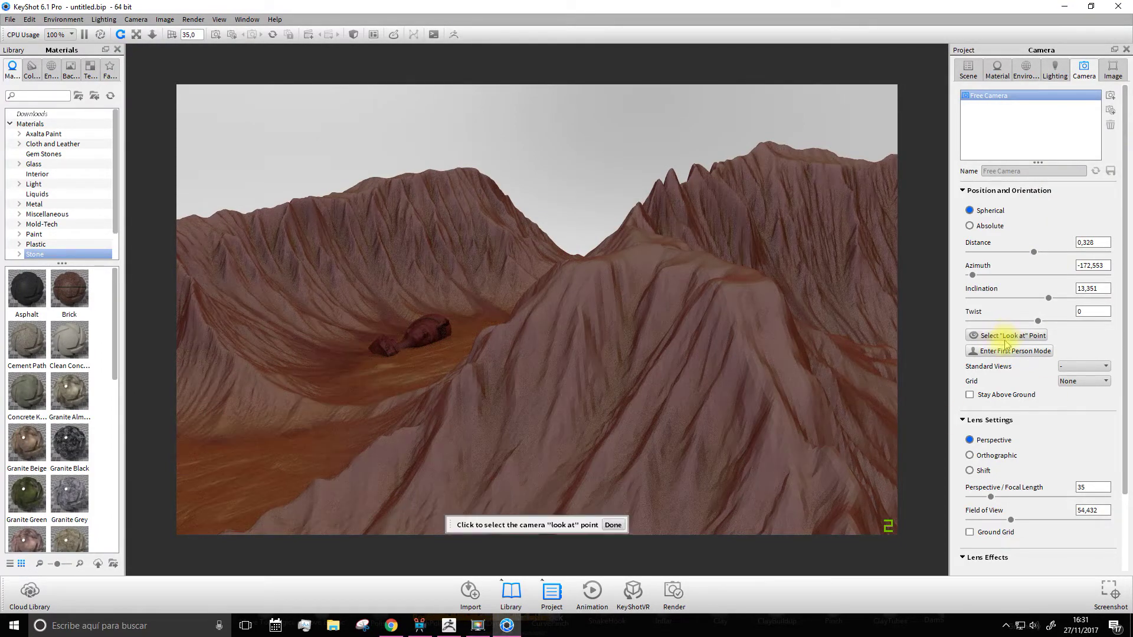
left_click(402, 326)
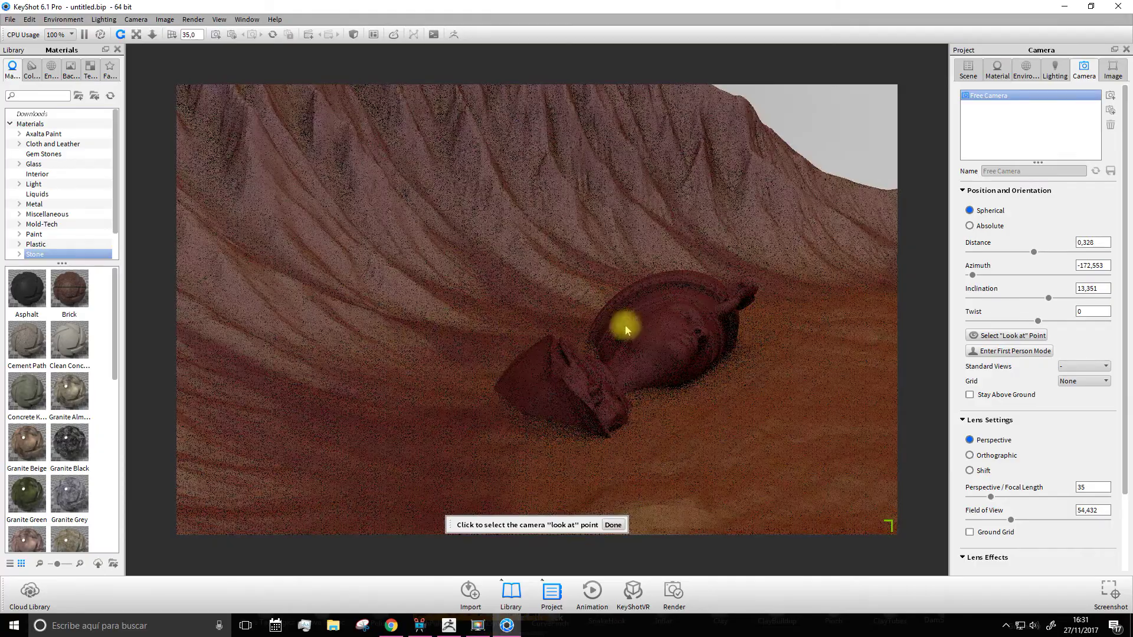
scroll(627, 331, "down", 3)
scroll(620, 321, "down", 3)
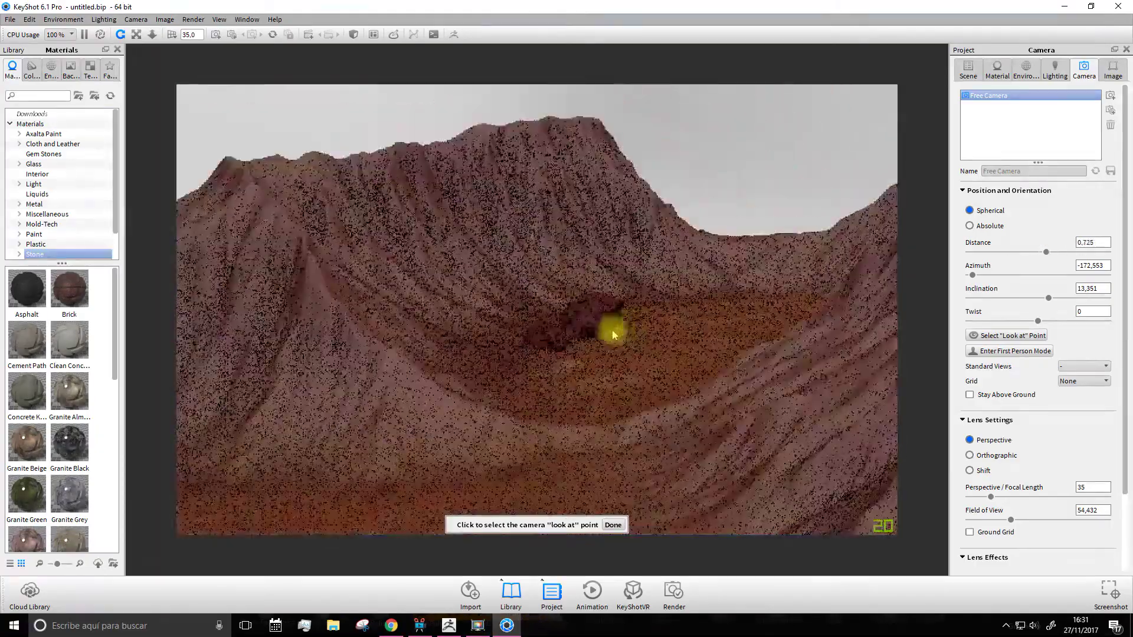
scroll(612, 329, "down", 2)
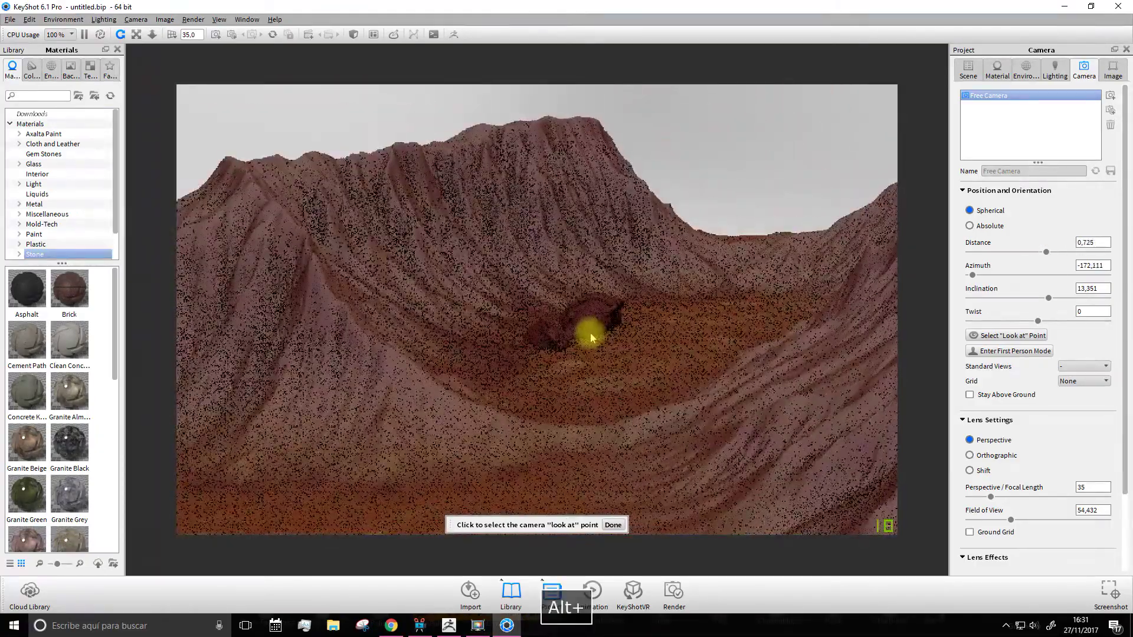
left_click(592, 337)
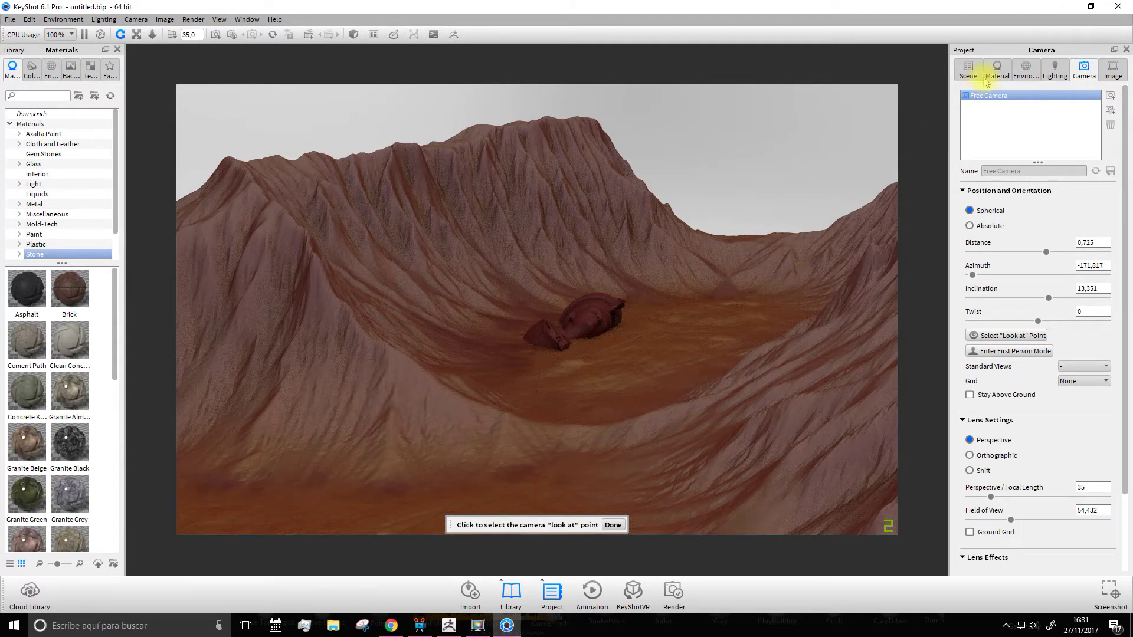
left_click(1110, 96)
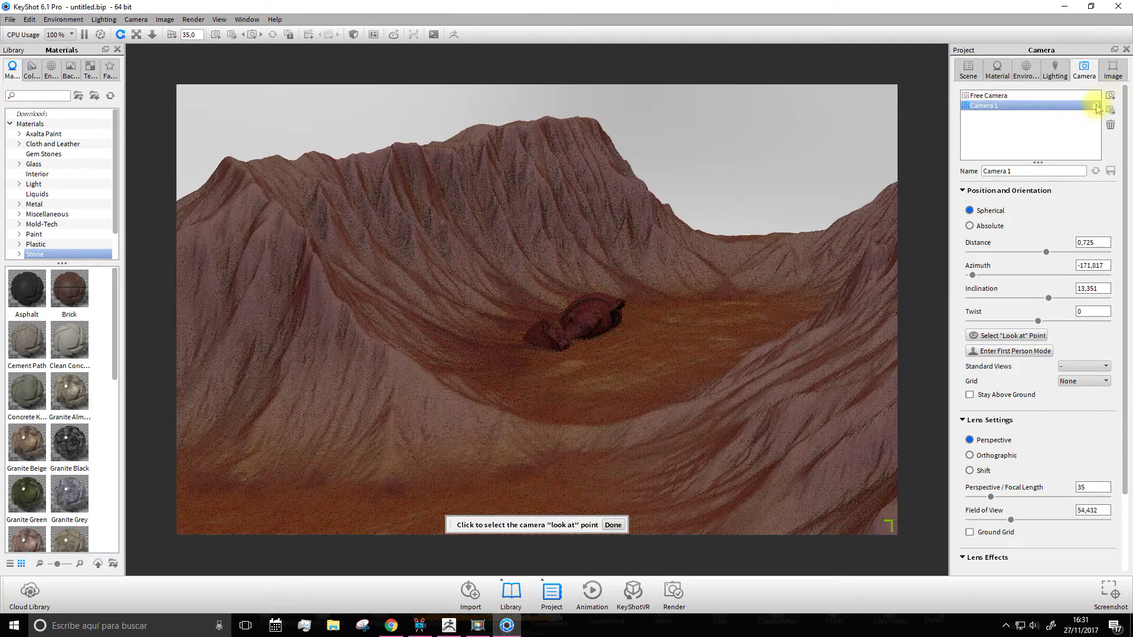
- Lock Camera 1 on the wide valley view, then return to ZBrush and orbit the terrain
left_click(1095, 107)
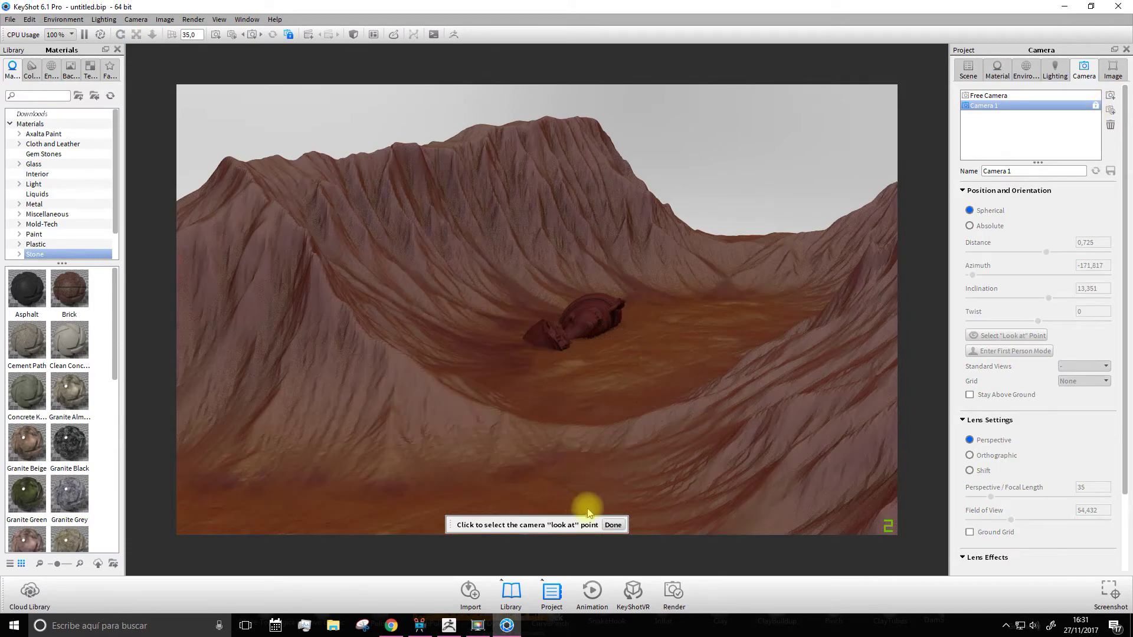
left_click(612, 526)
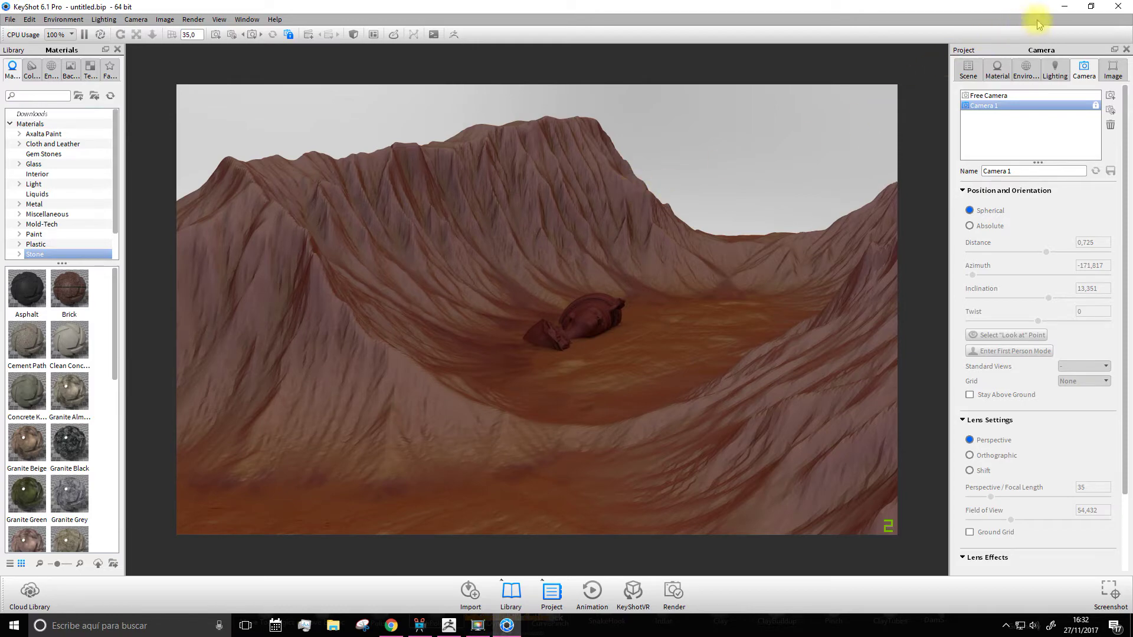
left_click(1065, 12)
left_click_drag(460, 433, 521, 285)
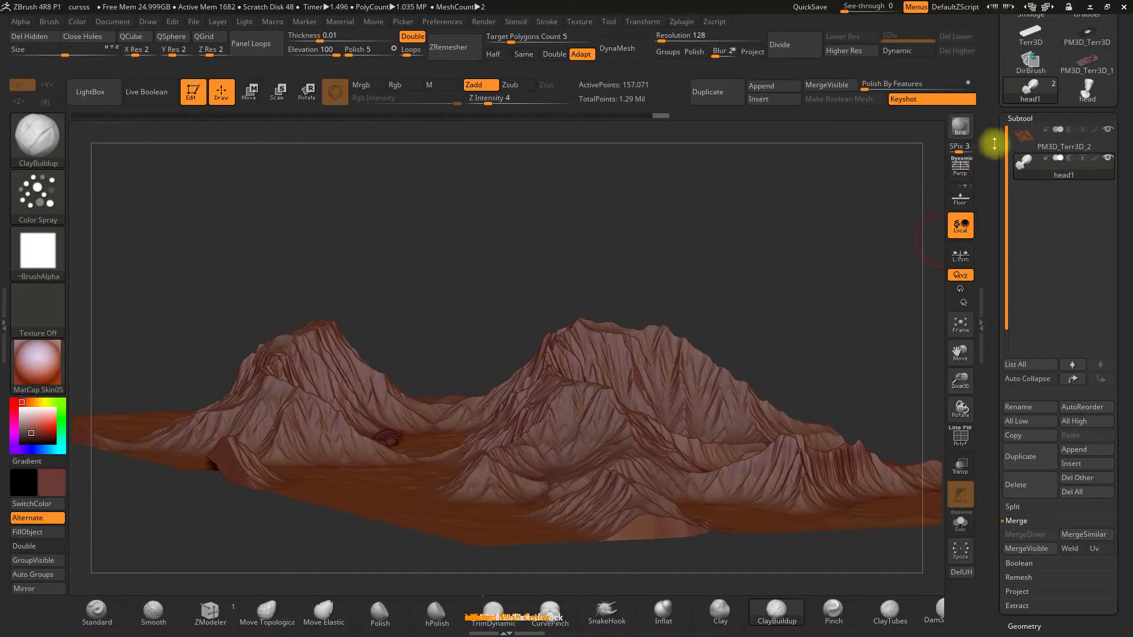
- Duplicate the PM3D_Terr3D_2 terrain subtool and frame the whole terrain from above
left_click(1026, 144)
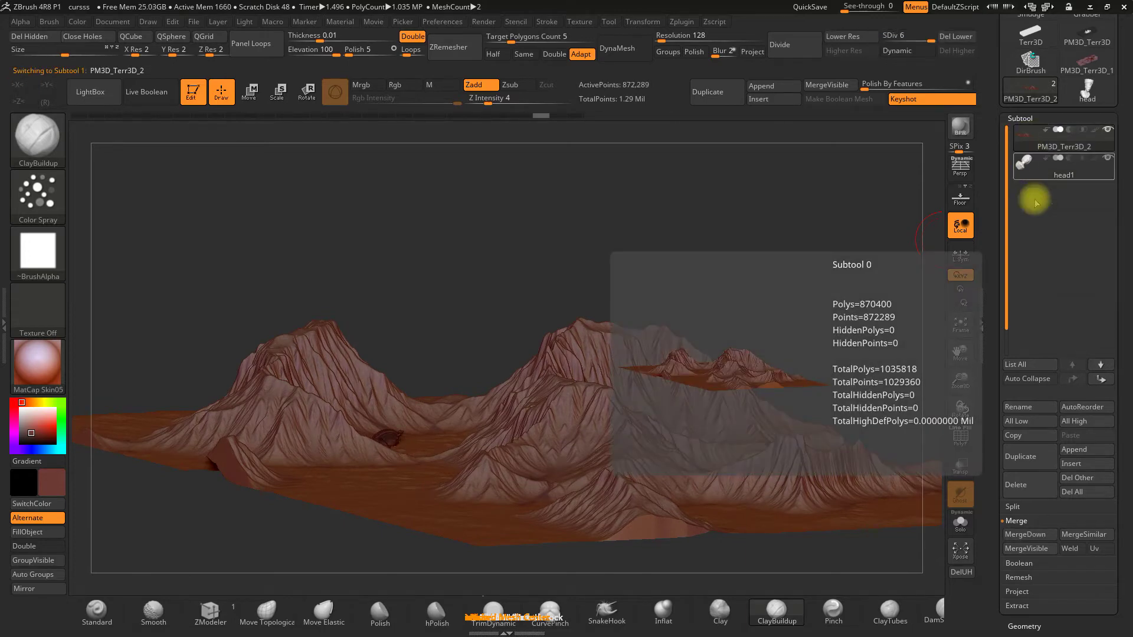
left_click(1023, 454)
mouse_move(579, 268)
left_mouse_down()
mouse_move(526, 283)
mouse_move(505, 361)
mouse_move(531, 377)
left_mouse_up()
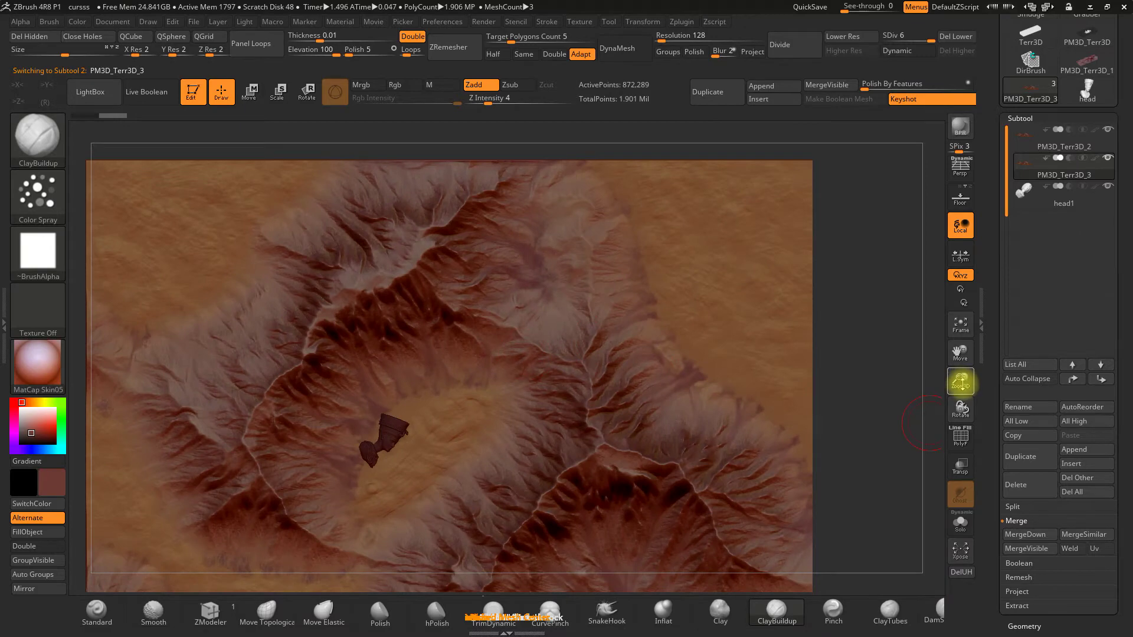
left_click_drag(961, 382, 956, 348)
mouse_move(698, 430)
left_mouse_down("alt")
mouse_move(753, 319)
mouse_move(746, 367)
left_mouse_up("alt")
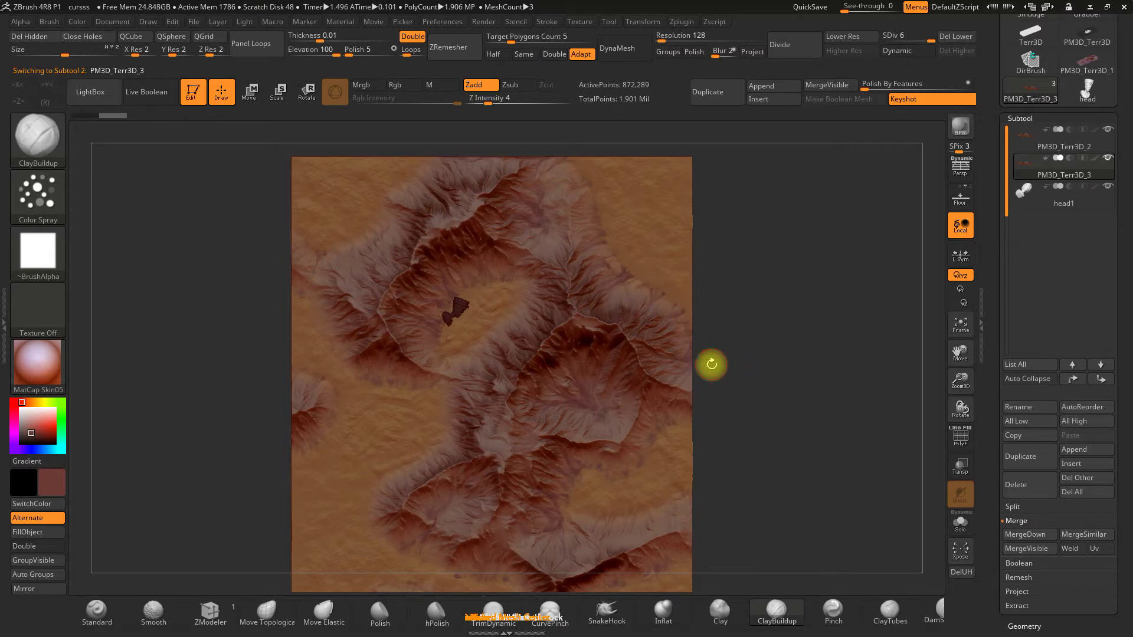
- Move the PM3D_Terr3D_3 copy up and along X so it sits beside the original
left_click(248, 92)
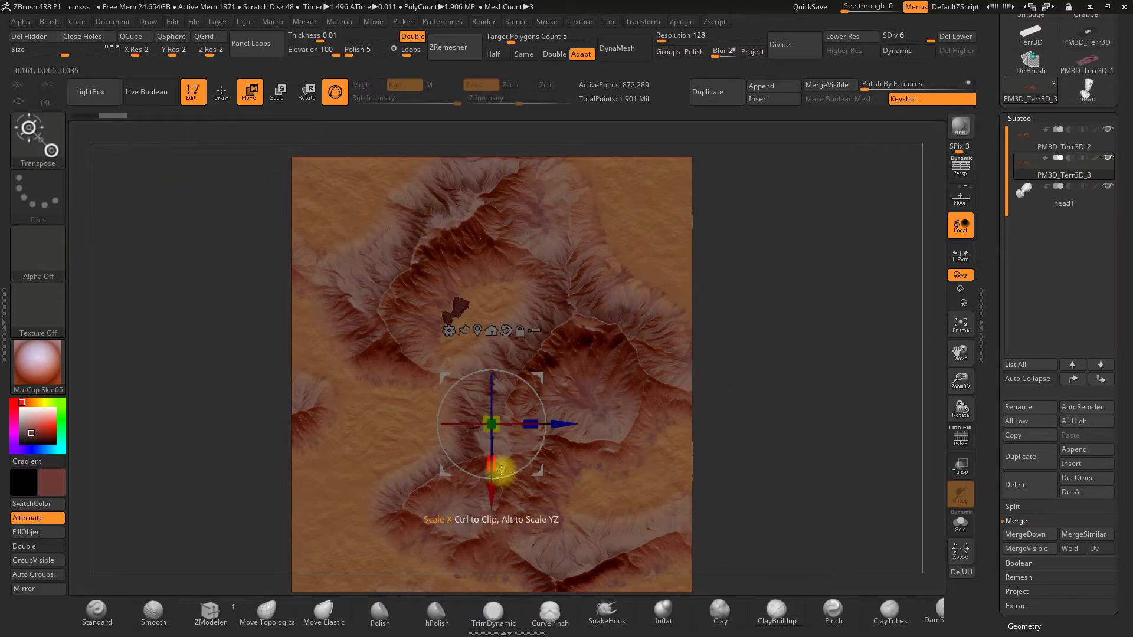
mouse_move(488, 485)
left_mouse_down()
mouse_move(503, 328)
mouse_move(554, 276)
left_mouse_up()
mouse_move(524, 197)
left_mouse_down()
mouse_move(582, 152)
mouse_move(595, 160)
left_mouse_up()
mouse_move(608, 232)
left_mouse_down()
mouse_move(620, 253)
mouse_move(604, 144)
mouse_move(610, 33)
mouse_move(619, 157)
left_mouse_up()
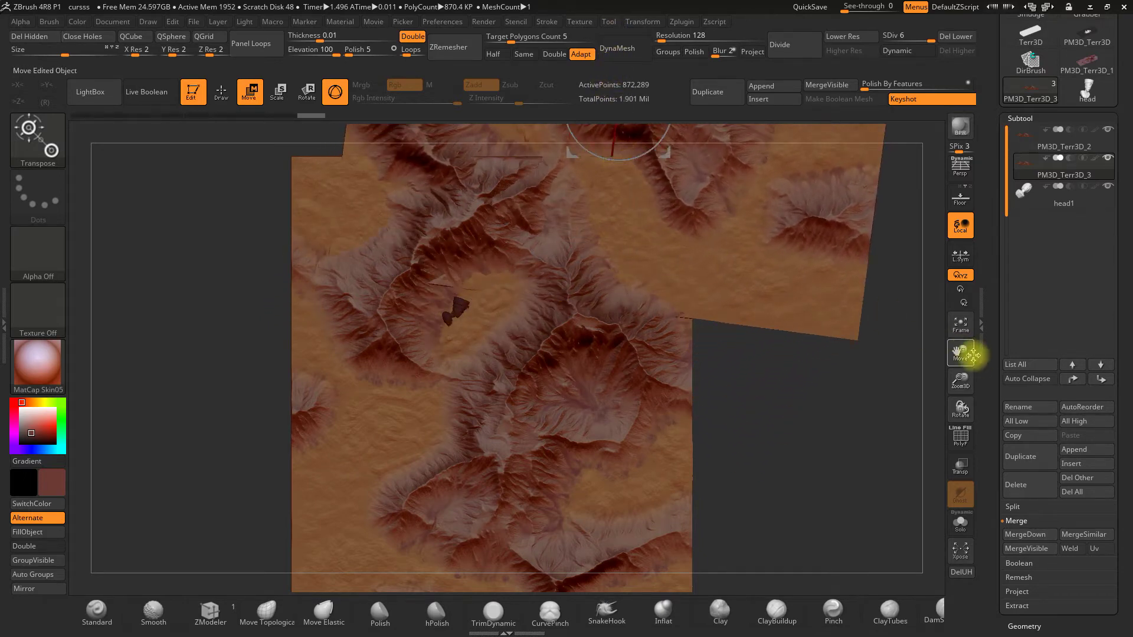
left_click_drag(960, 354, 939, 466)
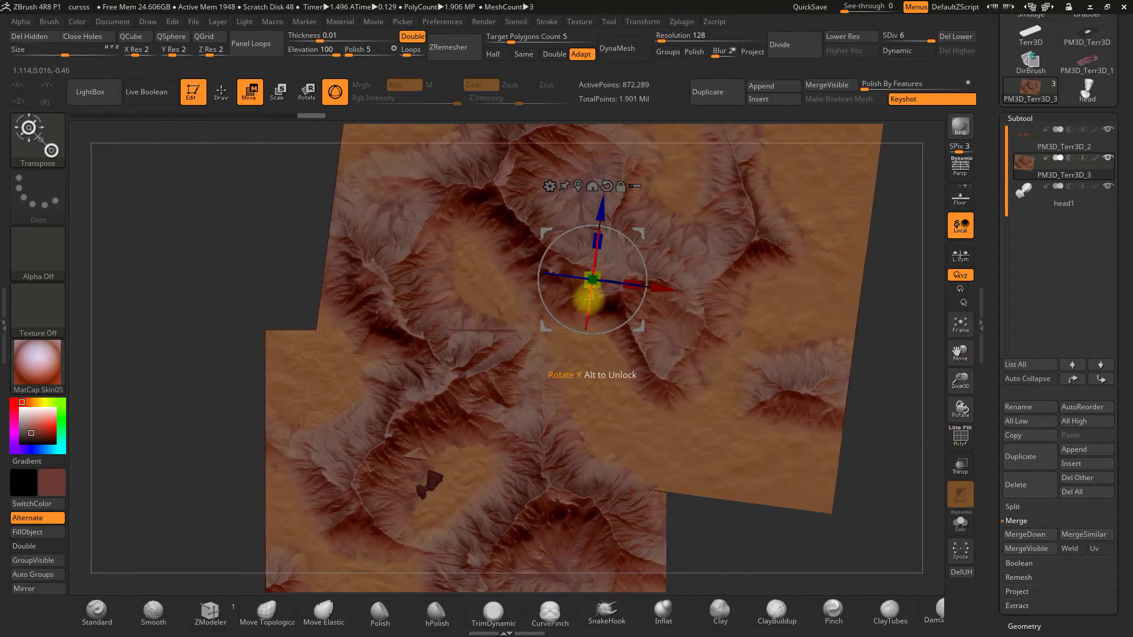
left_click_drag(588, 301, 592, 298)
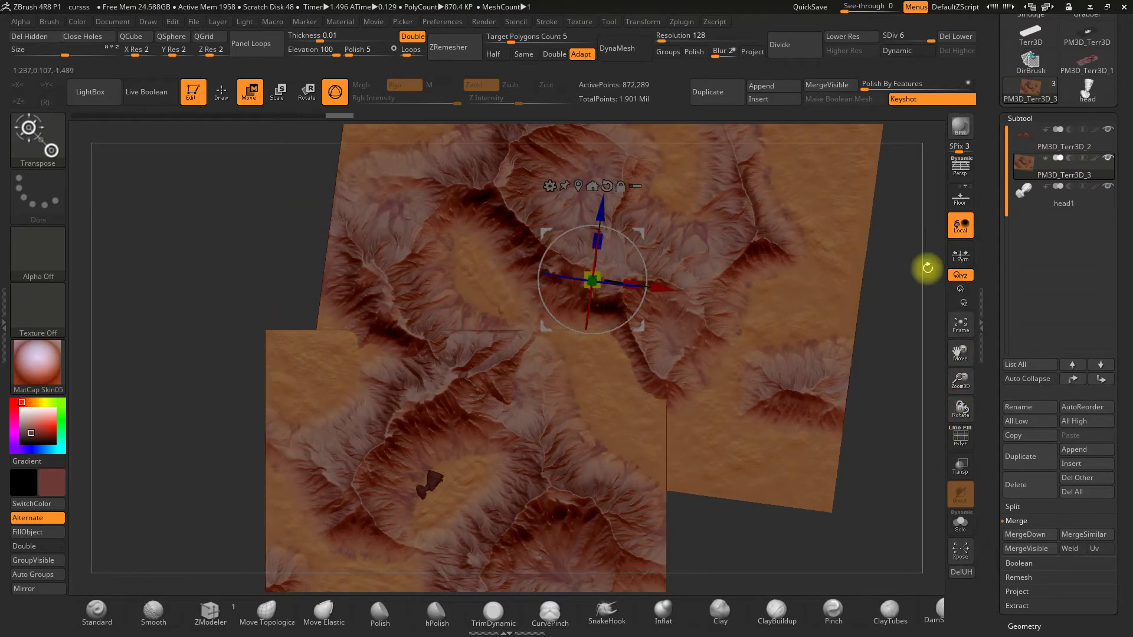
mouse_move(885, 386)
left_mouse_down()
mouse_move(885, 289)
mouse_move(736, 231)
mouse_move(748, 252)
left_mouse_up()
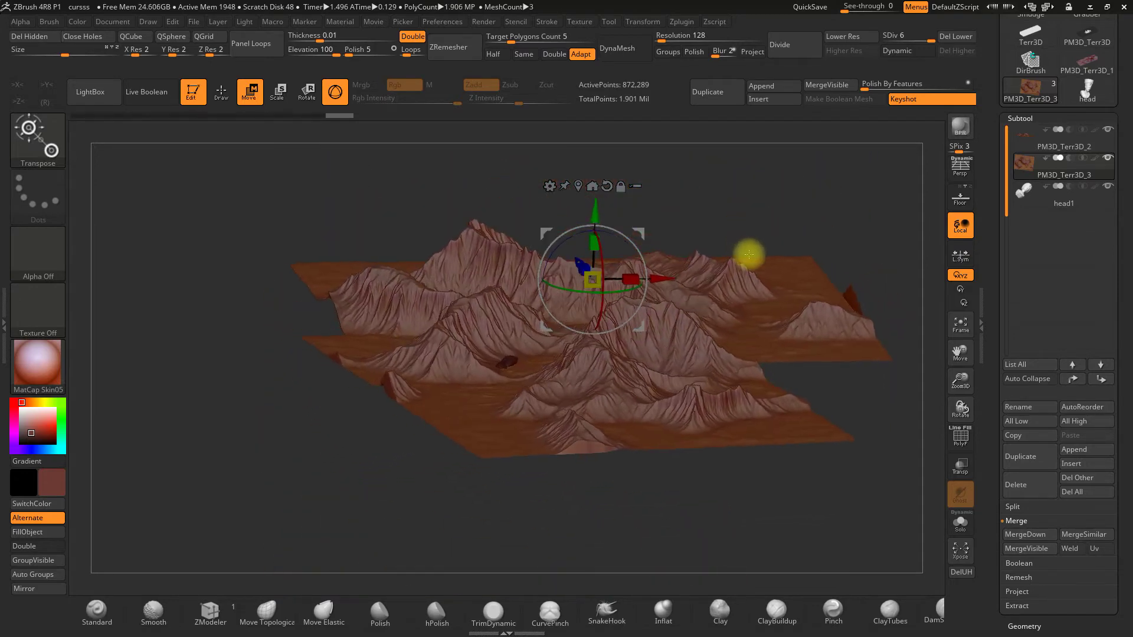
- Send the terrain to KeyShot, check it there, and return to ZBrush
left_click(961, 128)
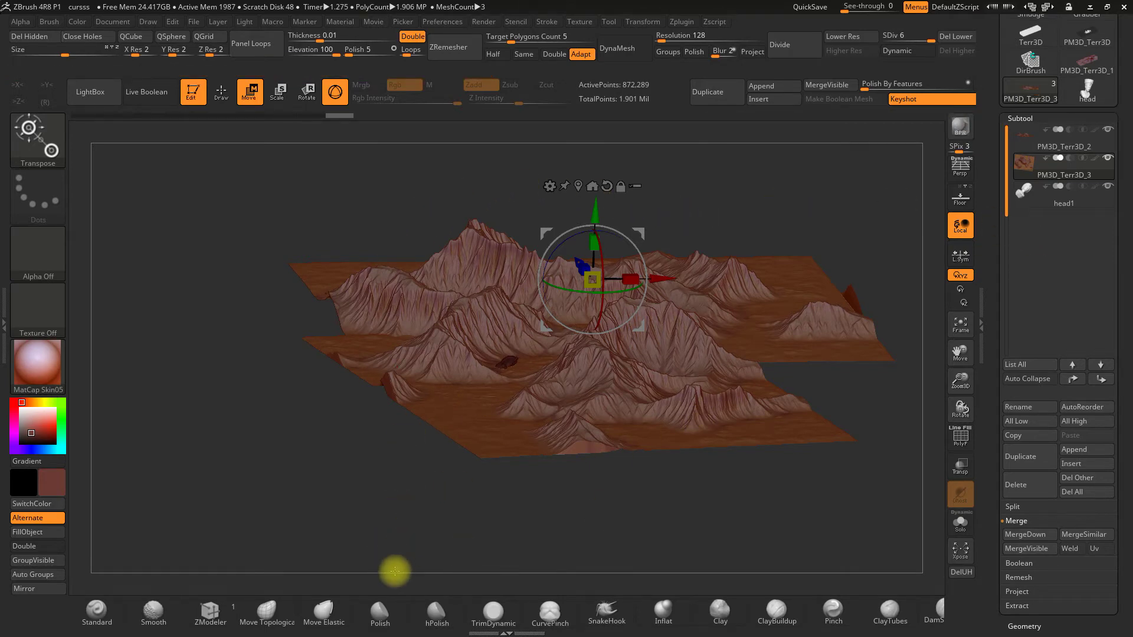
key("super")
left_click(479, 626)
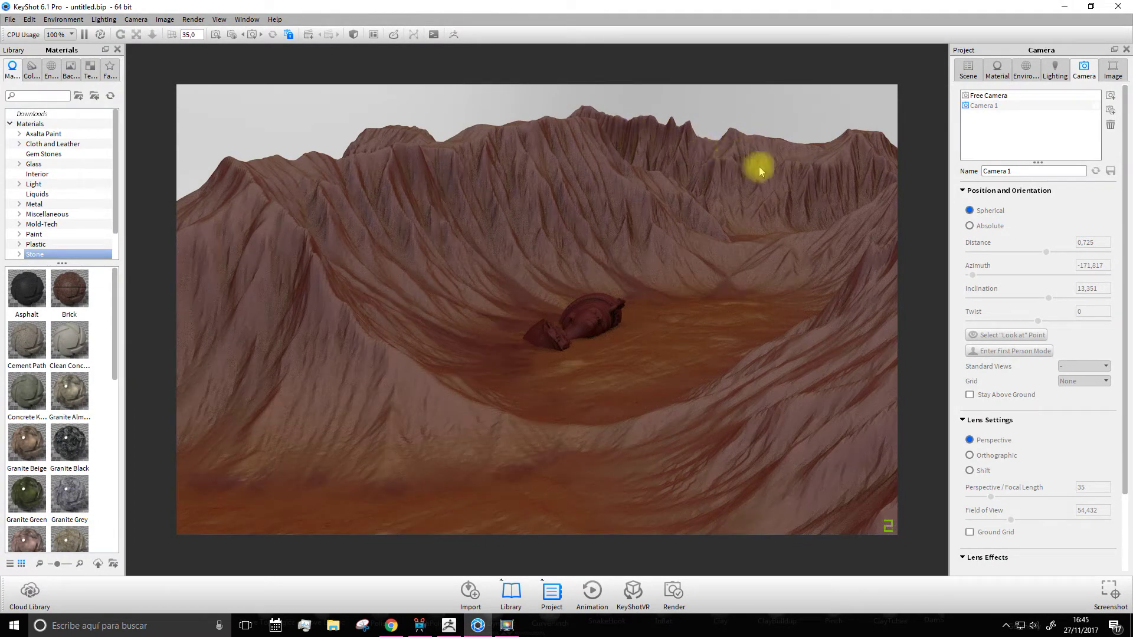
left_click(1065, 6)
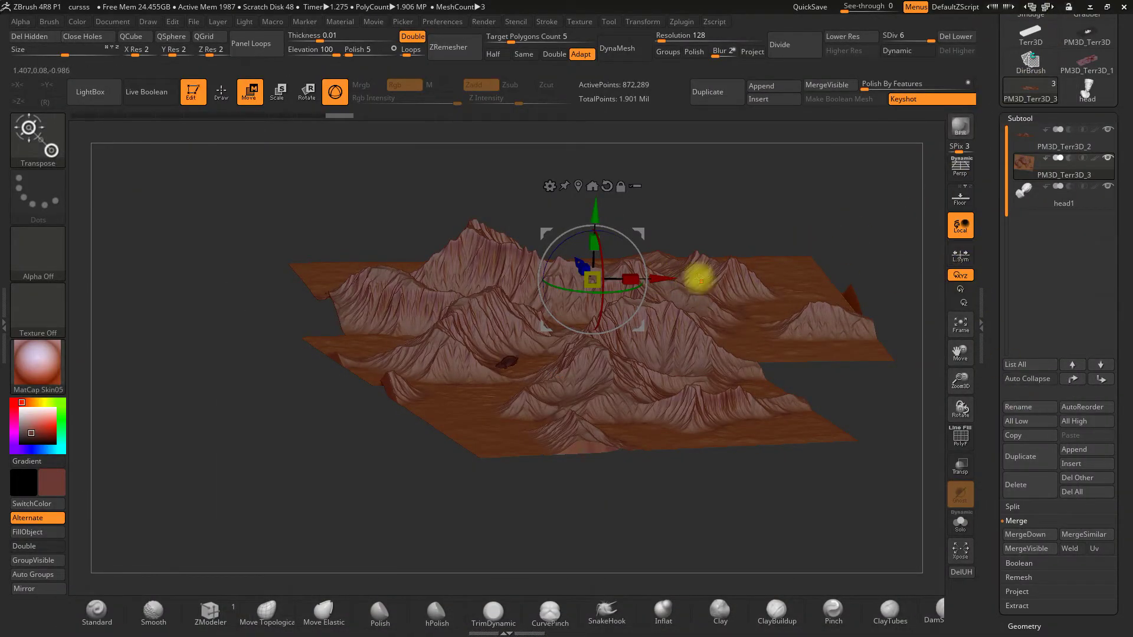
left_click_drag(659, 278, 637, 278)
key("ctrl+z")
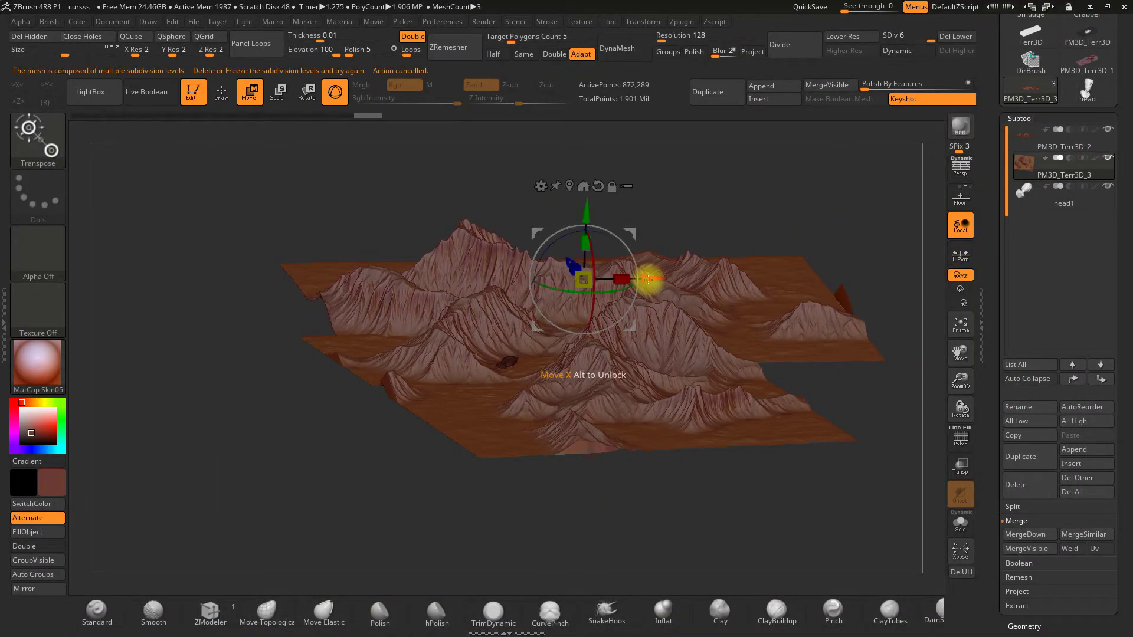
- Duplicate the terrain as PM3D_Terr3D_4, shift it left, rotate it on Y, and re-send to KeyShot
left_click(1026, 458)
left_click_drag(665, 279, 433, 322)
left_click_drag(353, 218, 371, 203)
mouse_move(361, 288)
left_mouse_down()
mouse_move(402, 285)
mouse_move(407, 272)
left_mouse_up()
left_click_drag(295, 219, 371, 196)
left_click(960, 126)
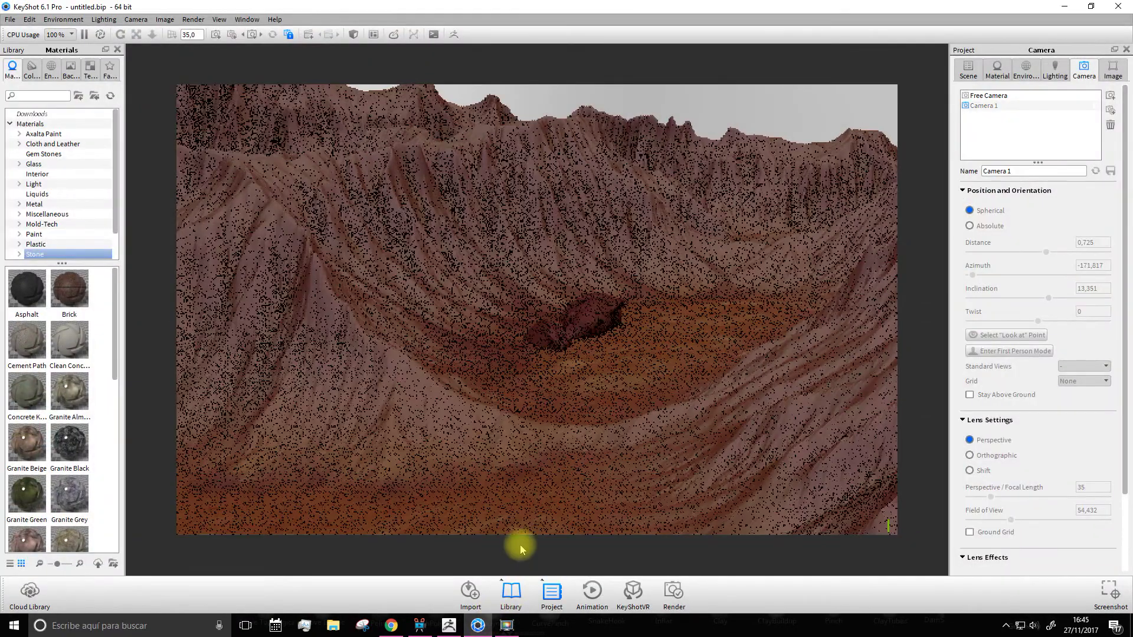
- Switch KeyShot from Camera 1 to the free camera and orbit it out over the valley
left_click(1043, 96)
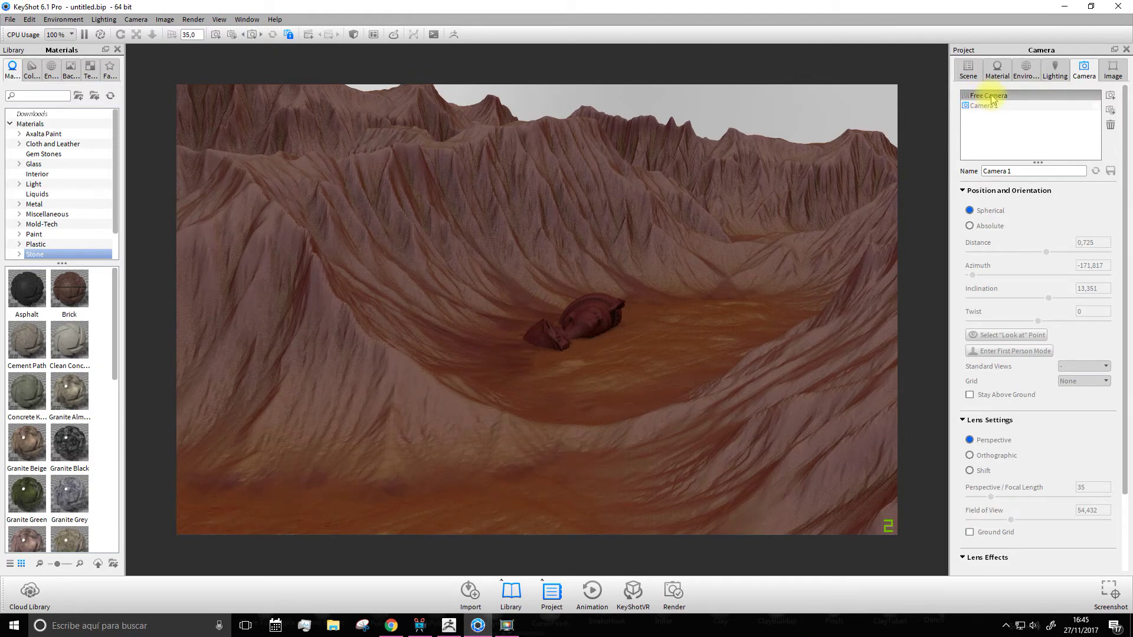
left_click(992, 96)
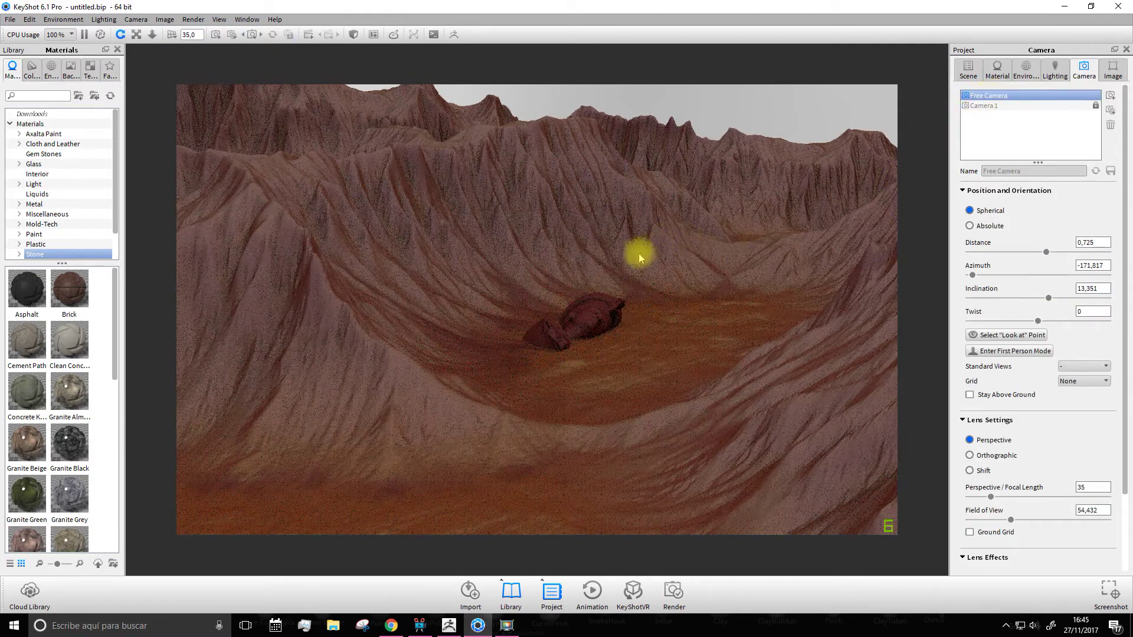
left_click_drag(640, 258, 640, 246, "alt")
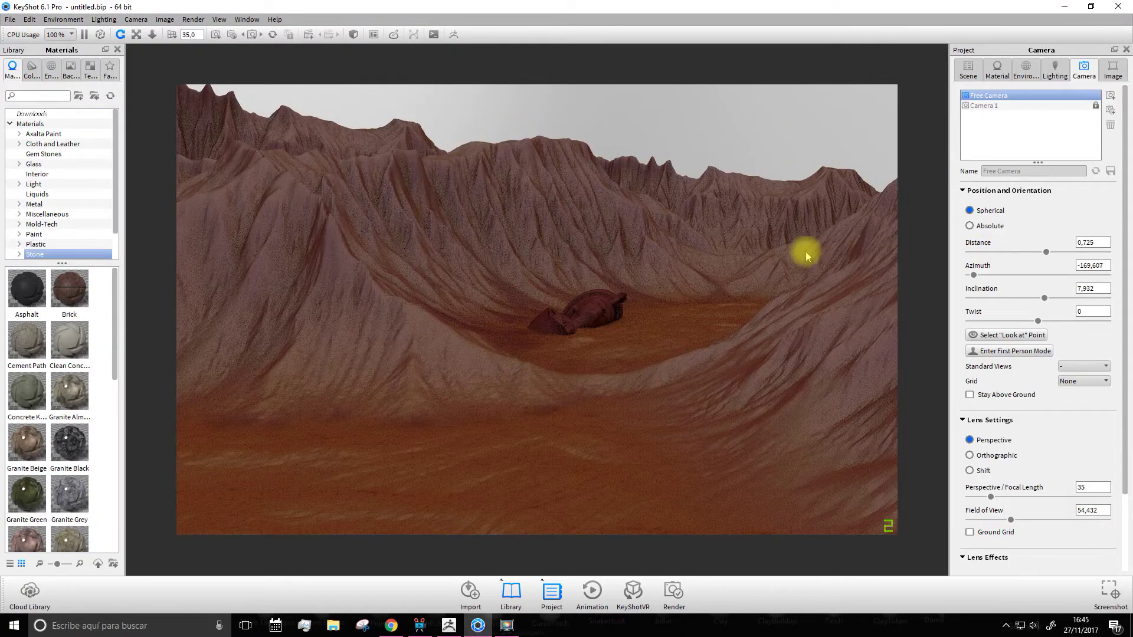
mouse_move(621, 207)
left_mouse_down("alt")
mouse_move(615, 237)
mouse_move(639, 223)
mouse_move(727, 218)
left_mouse_up("alt")
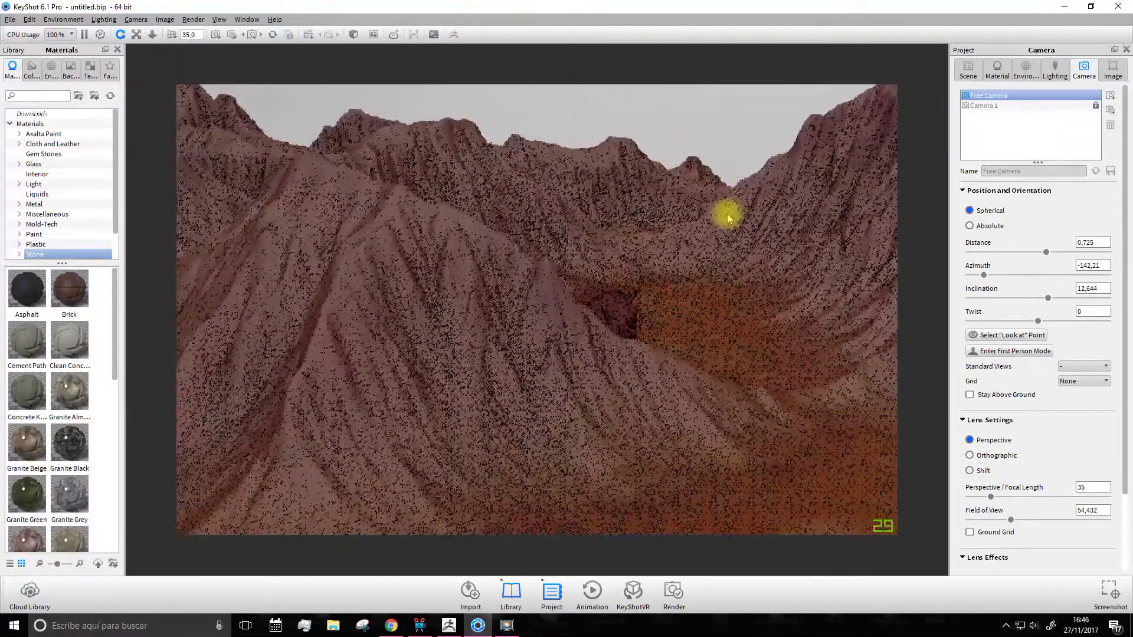
left_click(720, 216)
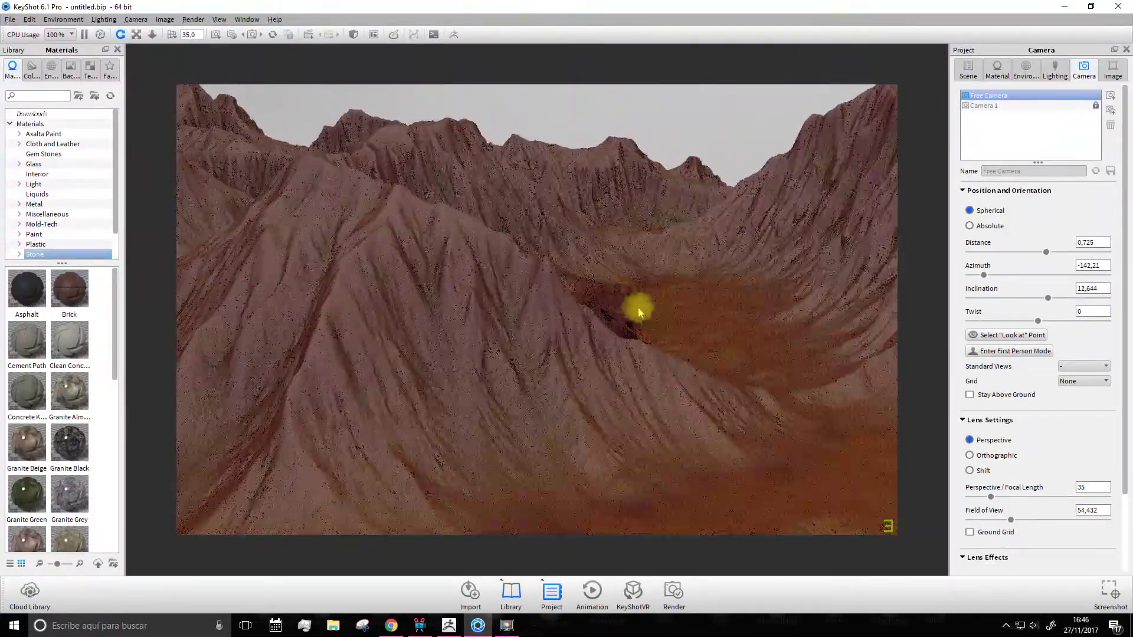
mouse_move(802, 286)
left_mouse_down()
mouse_move(784, 278)
mouse_move(774, 293)
left_mouse_up()
scroll(713, 274, "down", 2)
scroll(705, 273, "down", 2)
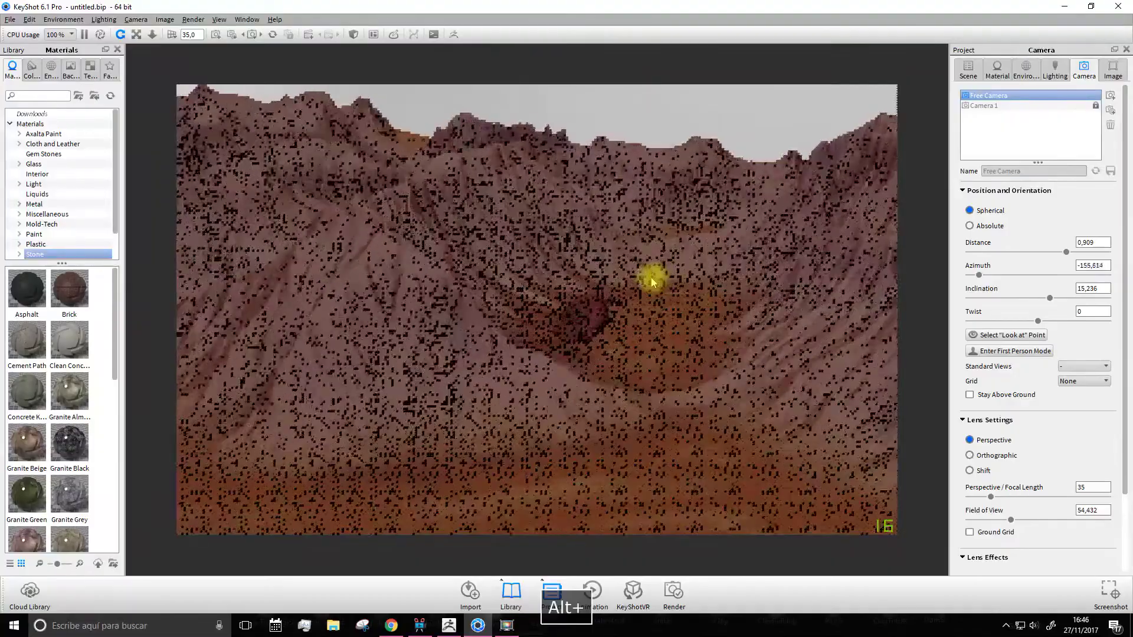
- Orbit and zoom the free camera to a higher view over the bust, then return to ZBrush
left_click_drag(653, 282, 647, 282)
mouse_move(562, 302)
left_mouse_down()
mouse_move(514, 312)
mouse_move(510, 302)
left_mouse_up()
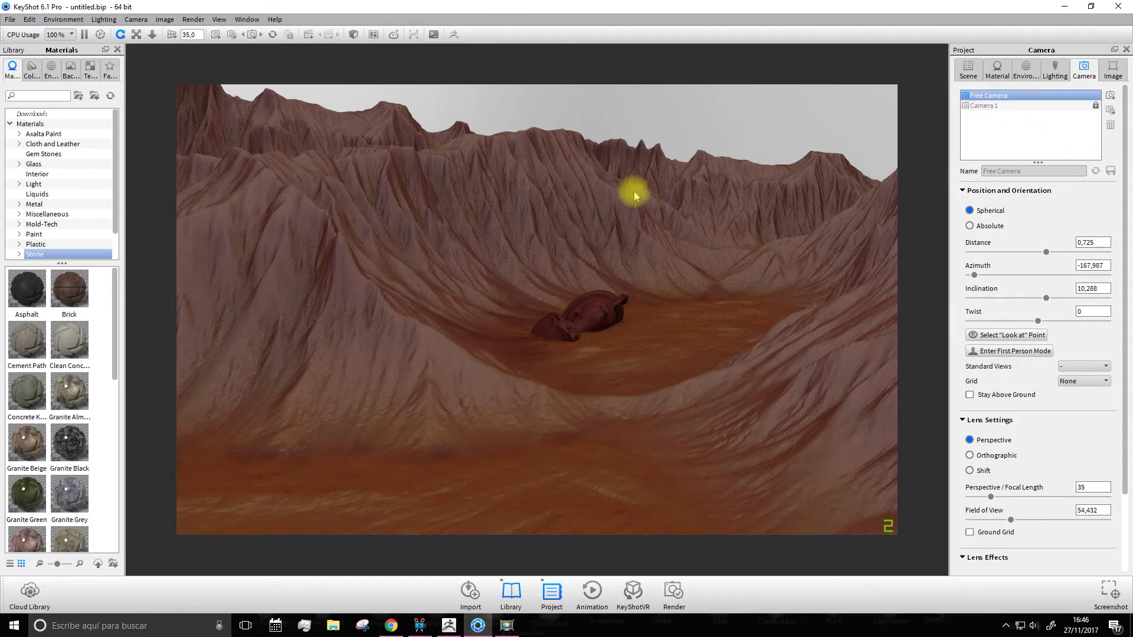
left_click_drag(468, 225, 455, 261, "alt")
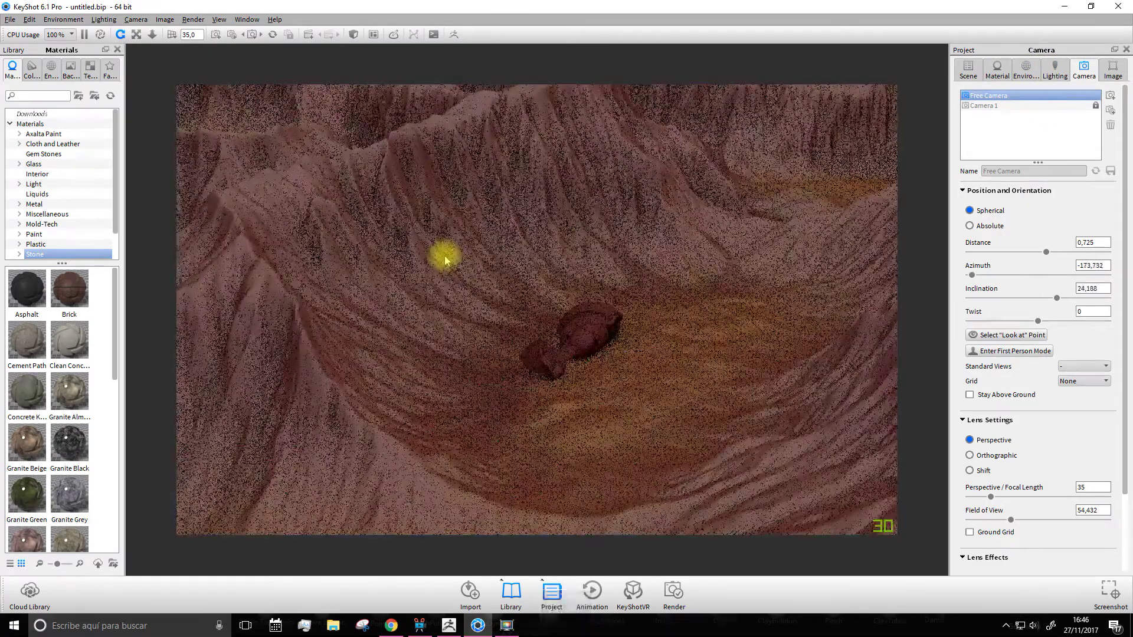
scroll(456, 261, "down", 2)
scroll(455, 261, "down", 2)
scroll(456, 260, "down", 2)
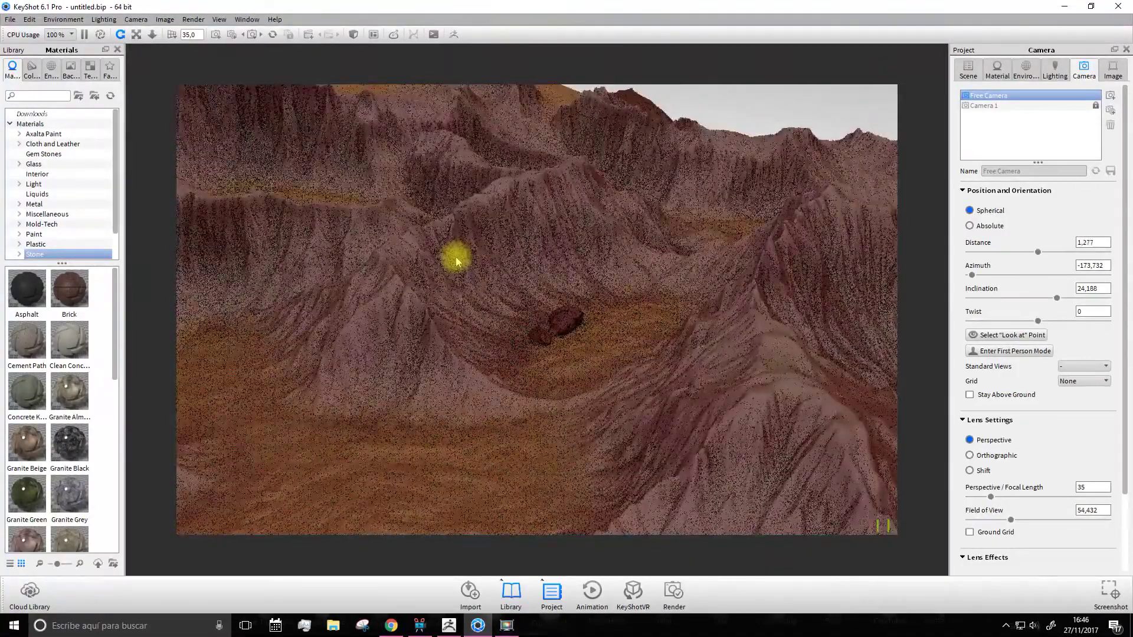
mouse_move(456, 261)
left_mouse_down("alt")
mouse_move(466, 258)
mouse_move(466, 268)
mouse_move(458, 246)
mouse_move(417, 240)
mouse_move(431, 247)
mouse_move(468, 223)
left_mouse_up("alt")
left_click(1074, 6)
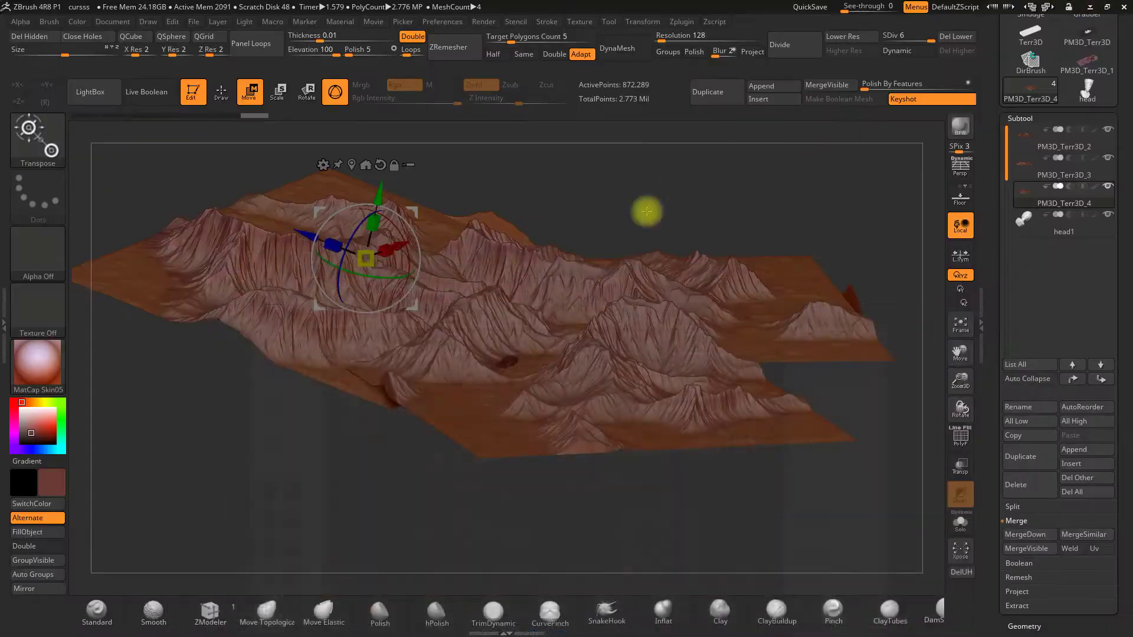
- Tilt the terrain on X, duplicate it as PM3D_Terr3D_5, and shift the copy sideways and down
mouse_move(389, 220)
left_mouse_down()
mouse_move(378, 204)
mouse_move(369, 210)
left_mouse_up()
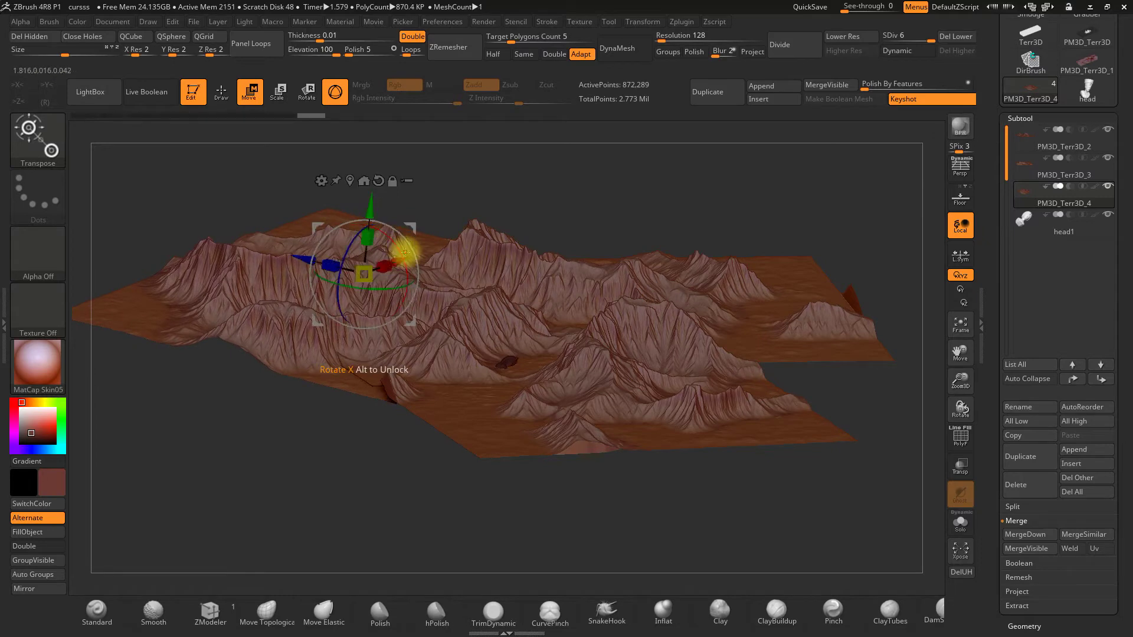
left_click(1020, 456)
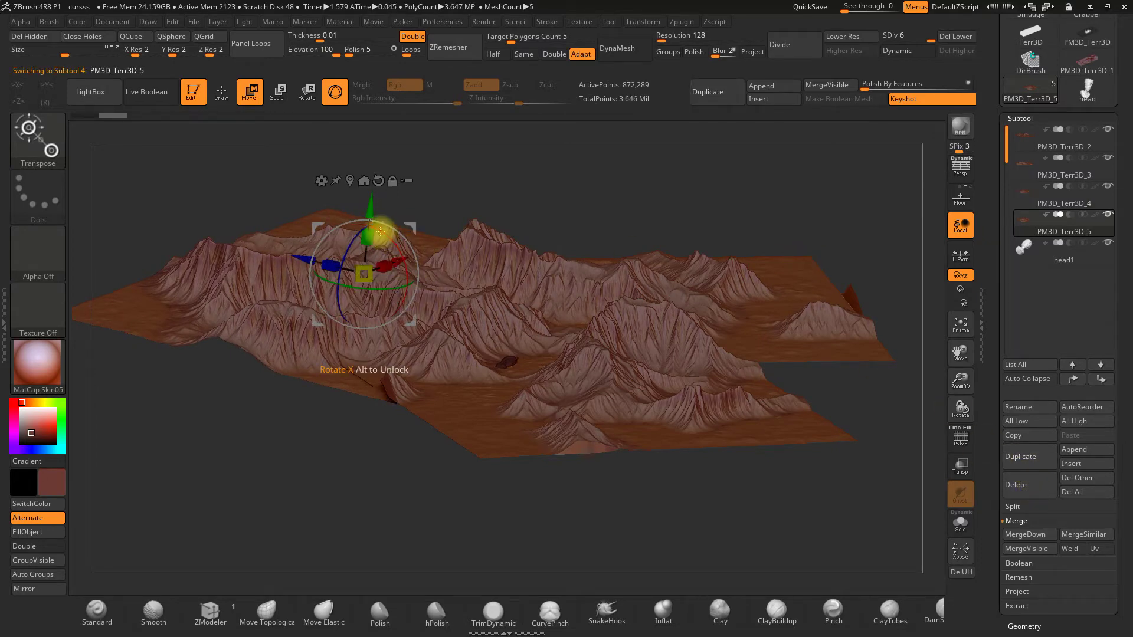
left_click_drag(398, 262, 616, 173)
left_click_drag(602, 118, 589, 202)
- Rotate and tilt the PM3D_Terr3D_5 copy into place and send the scene to KeyShot
mouse_move(574, 269)
left_mouse_down()
mouse_move(602, 265)
mouse_move(588, 245)
mouse_move(601, 176)
mouse_move(607, 207)
mouse_move(511, 253)
mouse_move(469, 238)
left_mouse_up()
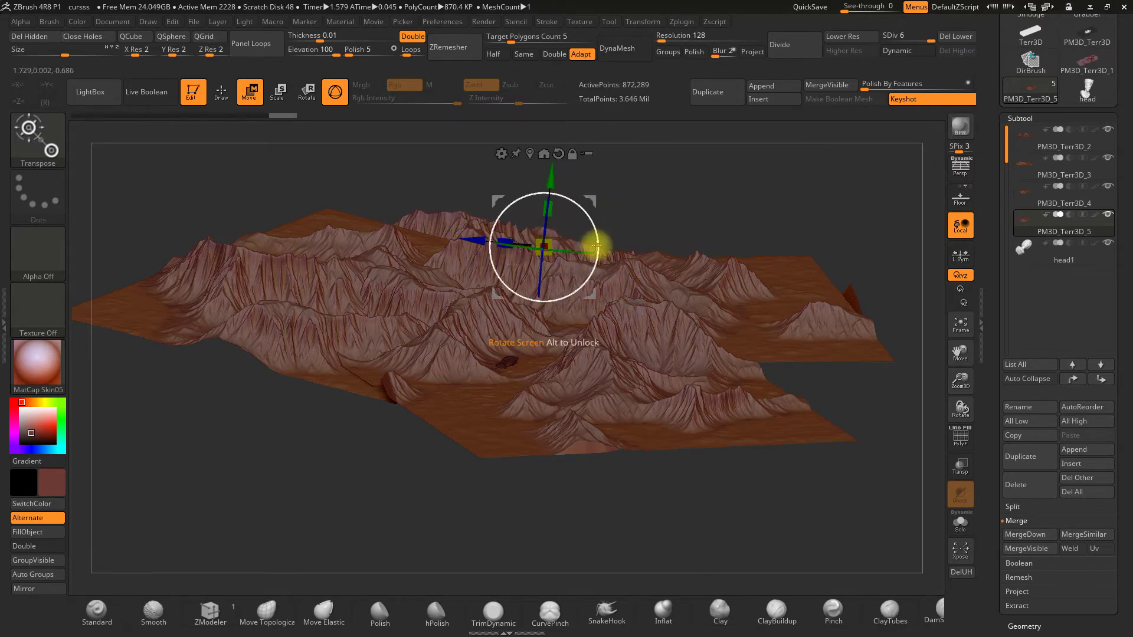
mouse_move(588, 238)
left_mouse_down()
mouse_move(578, 253)
mouse_move(584, 222)
mouse_move(589, 238)
mouse_move(539, 210)
mouse_move(513, 245)
mouse_move(547, 252)
mouse_move(493, 215)
mouse_move(498, 203)
left_mouse_up()
mouse_move(538, 248)
left_mouse_down()
mouse_move(532, 224)
mouse_move(577, 260)
mouse_move(613, 258)
mouse_move(644, 236)
mouse_move(548, 169)
left_mouse_up()
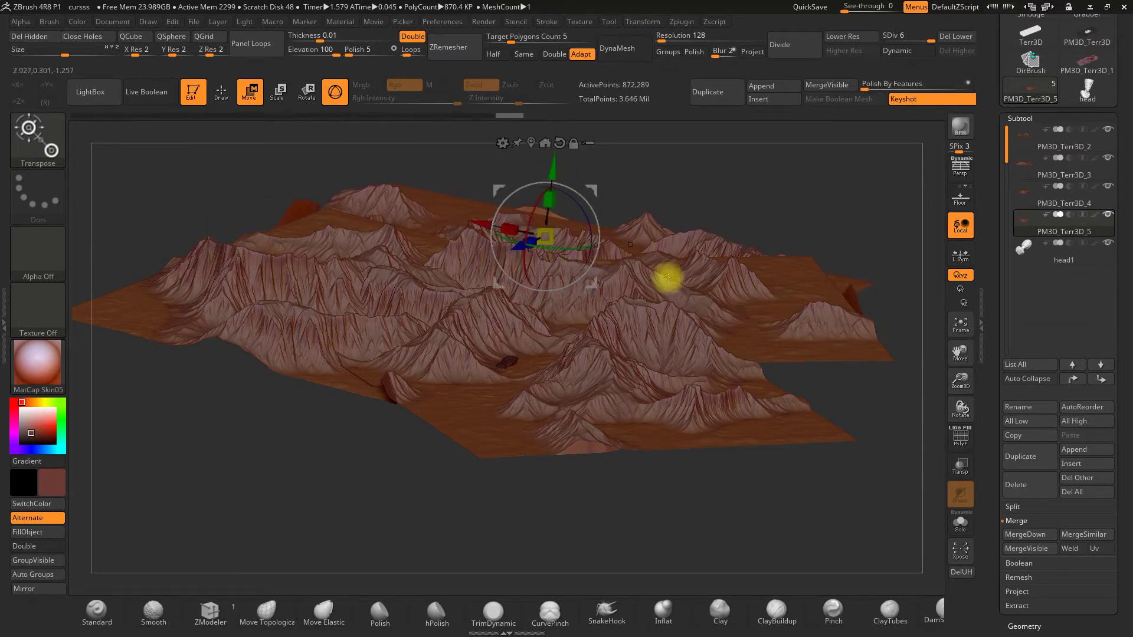
left_click(960, 128)
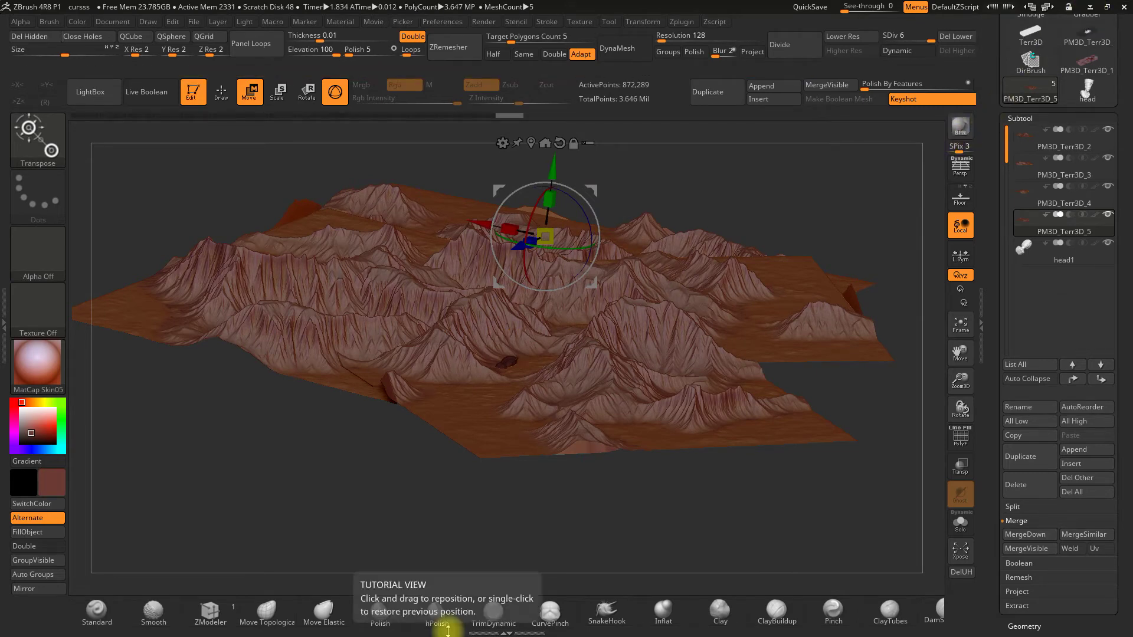
key("super")
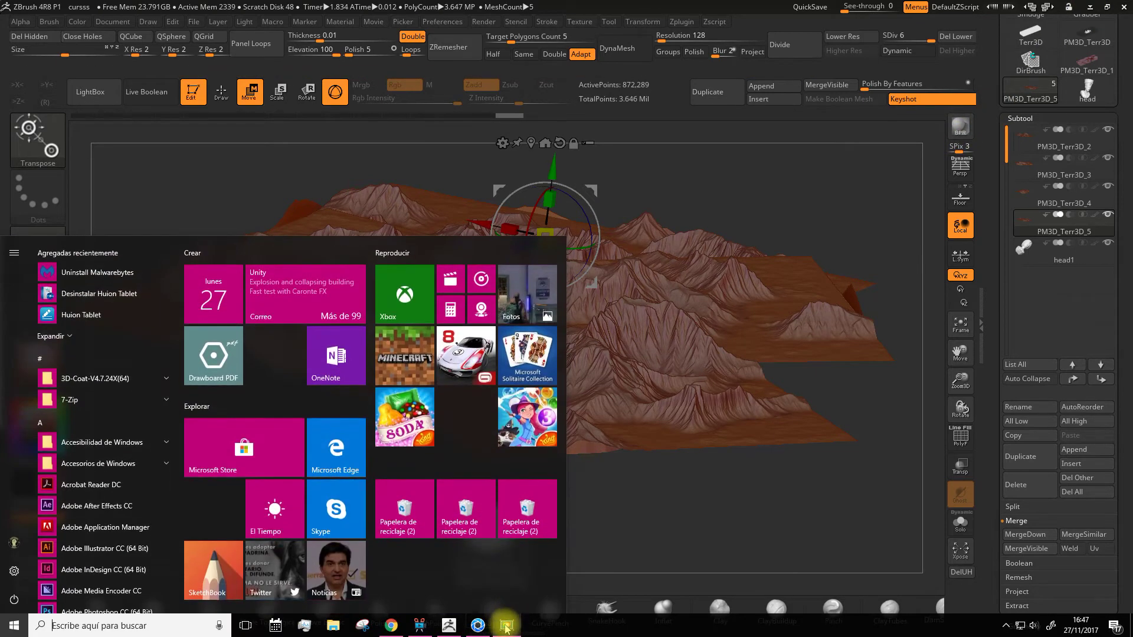
- Save the current KeyShot view as a locked Camera 2 and return to ZBrush
left_click(505, 629)
left_click(479, 628)
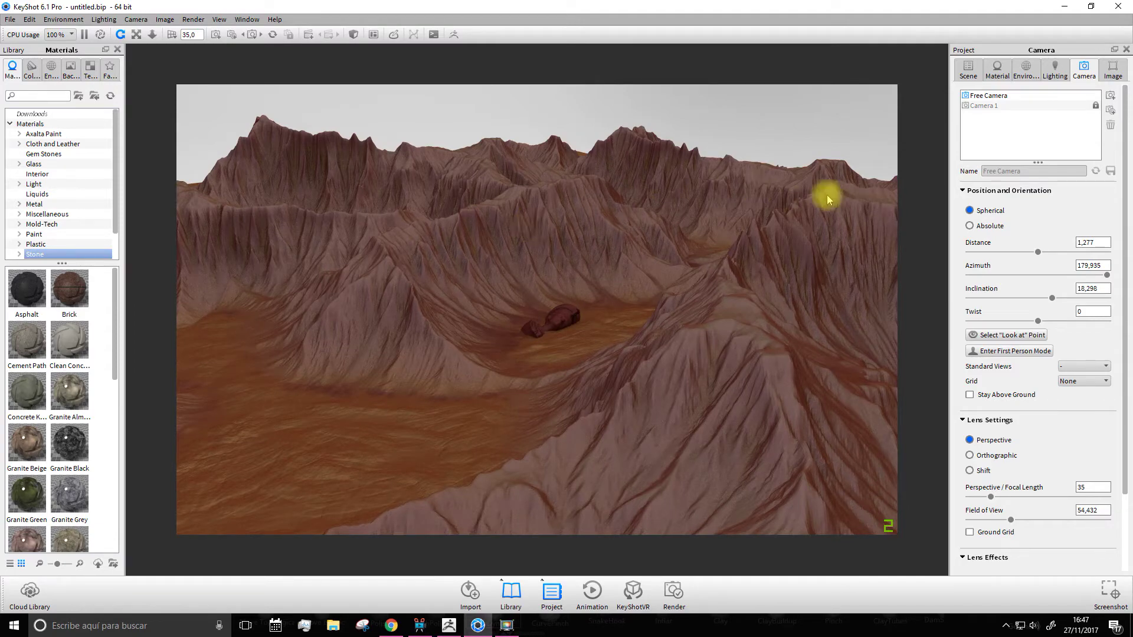
left_click(1110, 110)
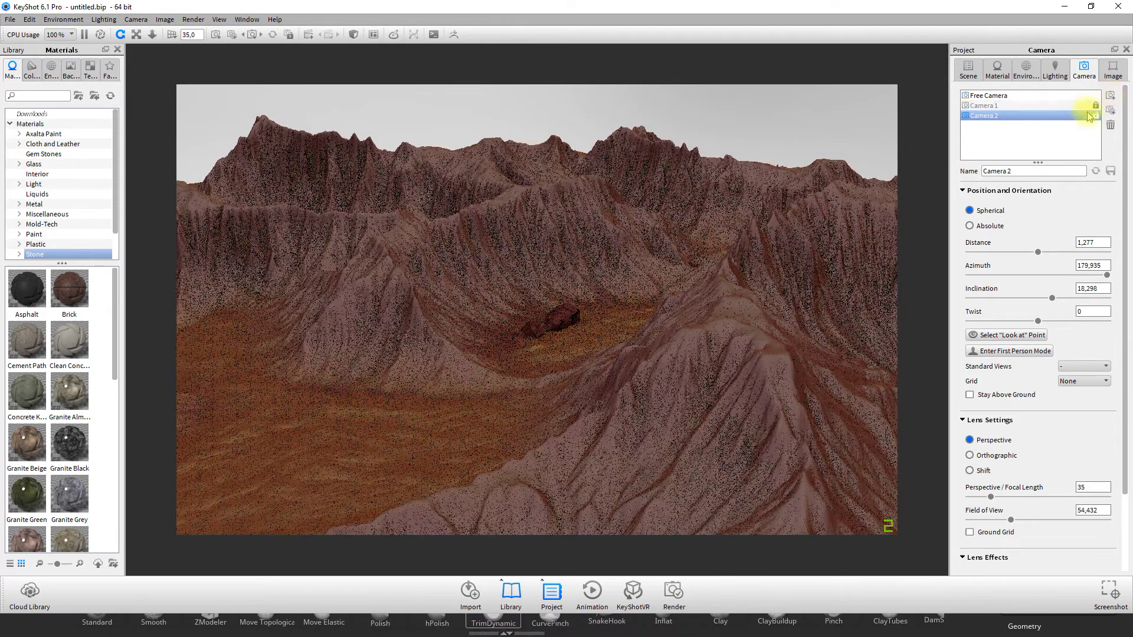
left_click(1094, 116)
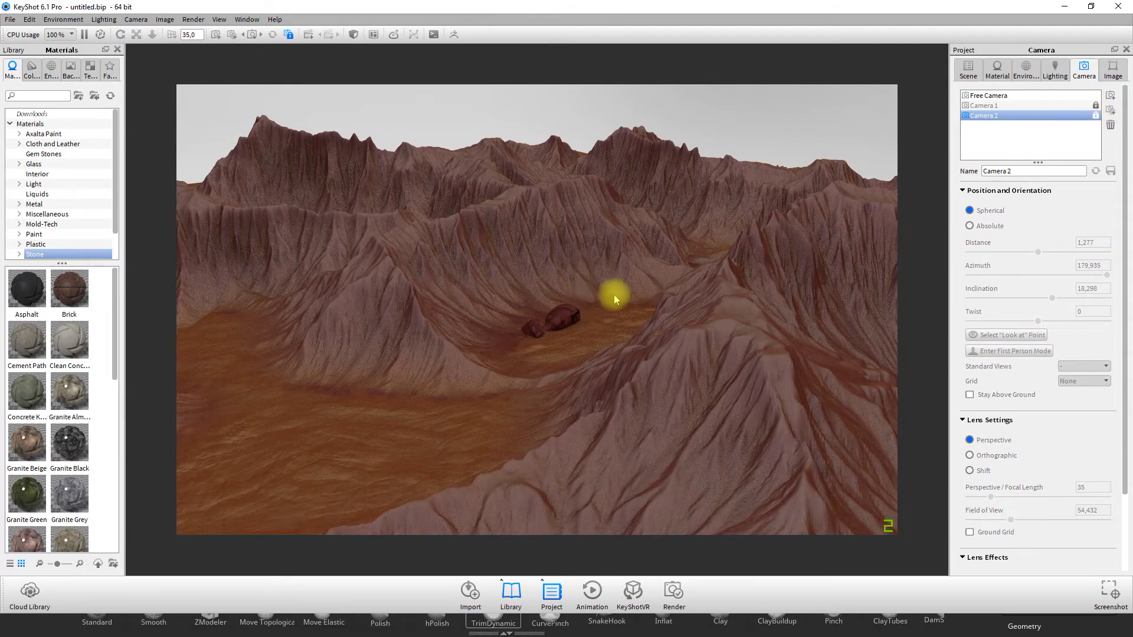
left_click(1068, 7)
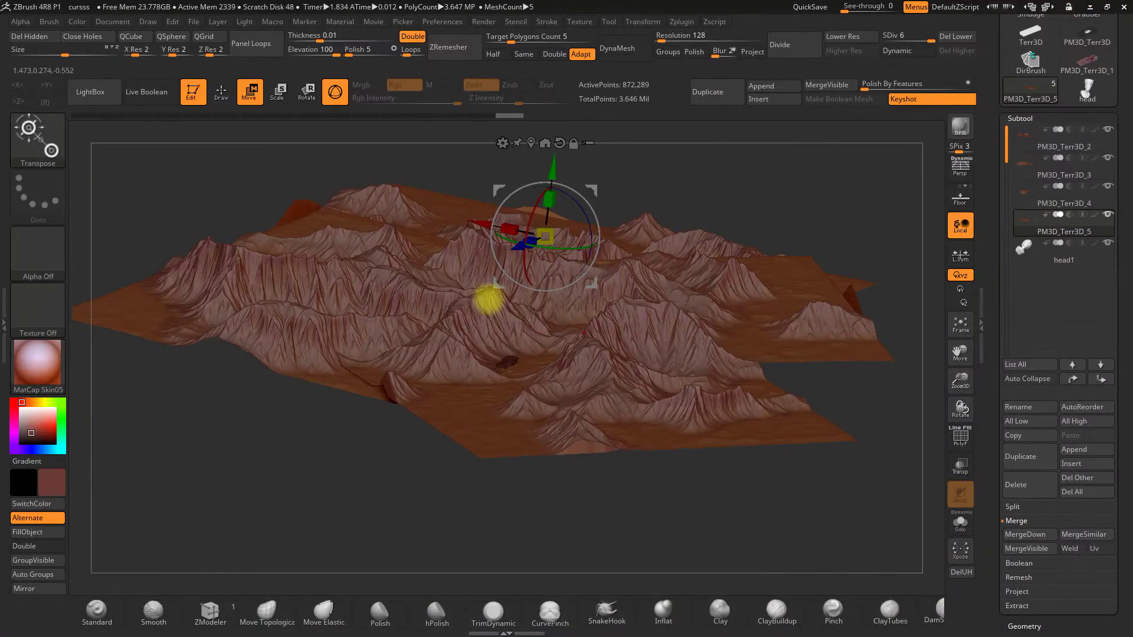
- Switch to Draw mode, select head1, and zoom in on the bust in the valley
left_click(219, 95)
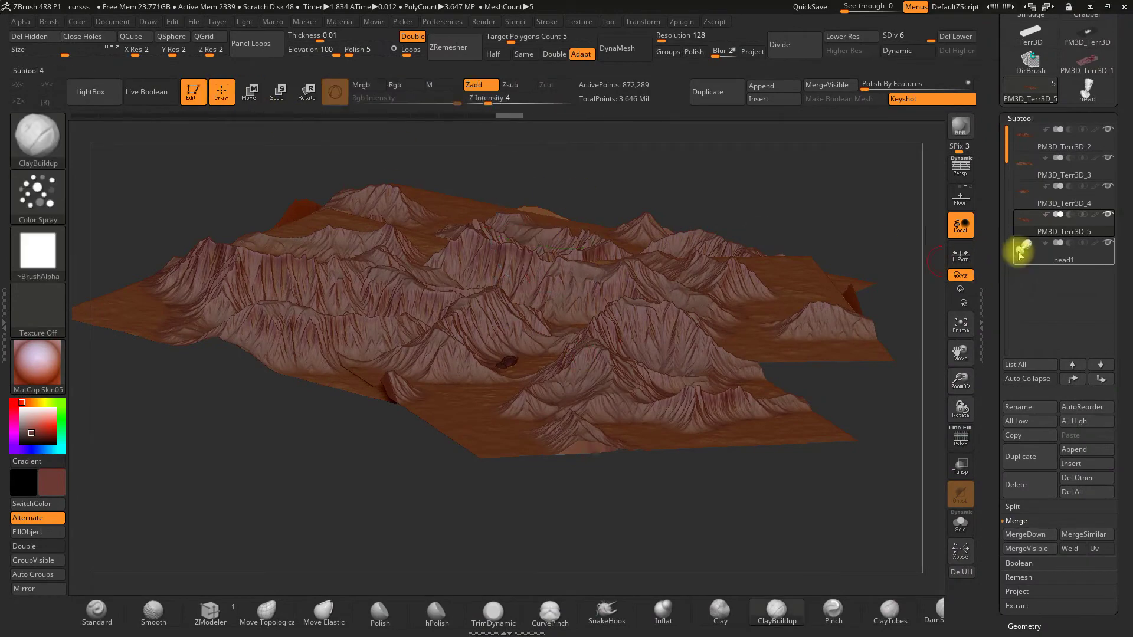
left_click(521, 372, "alt")
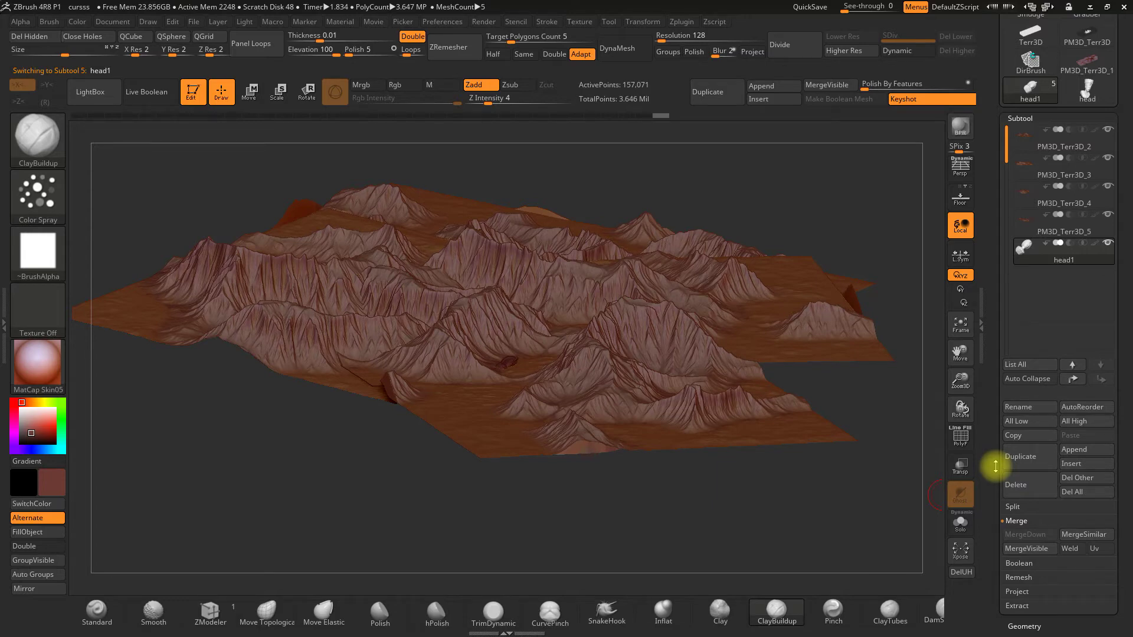
mouse_move(995, 466)
left_mouse_down()
mouse_move(880, 371)
mouse_move(847, 430)
mouse_move(947, 394)
mouse_move(955, 481)
left_mouse_up()
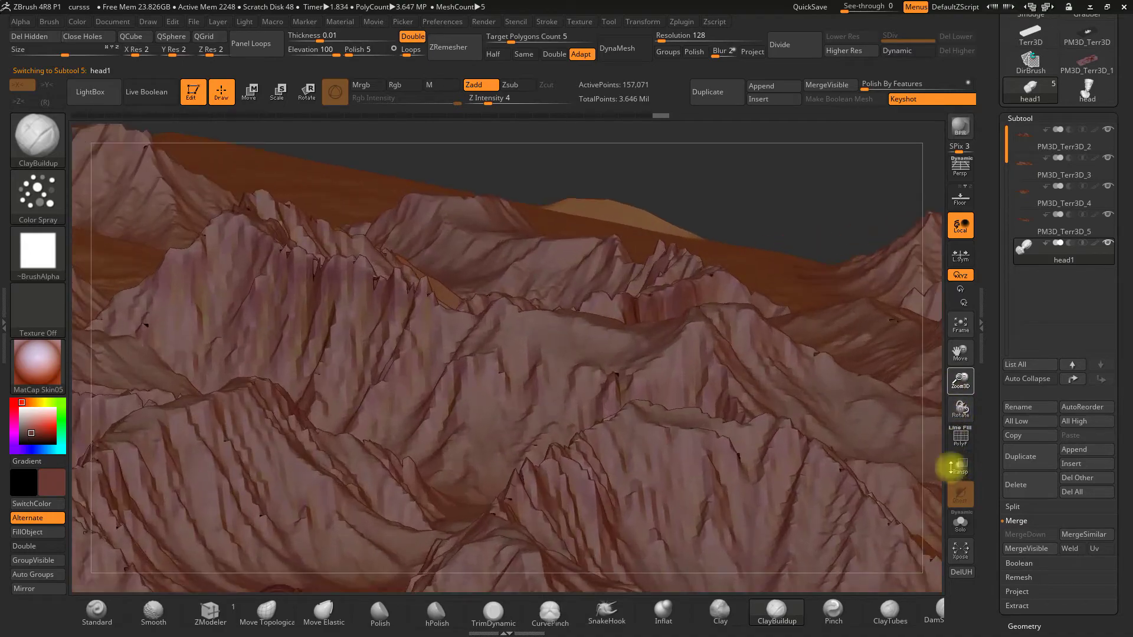
mouse_move(798, 176)
left_mouse_down()
mouse_move(779, 167)
mouse_move(834, 361)
left_mouse_up()
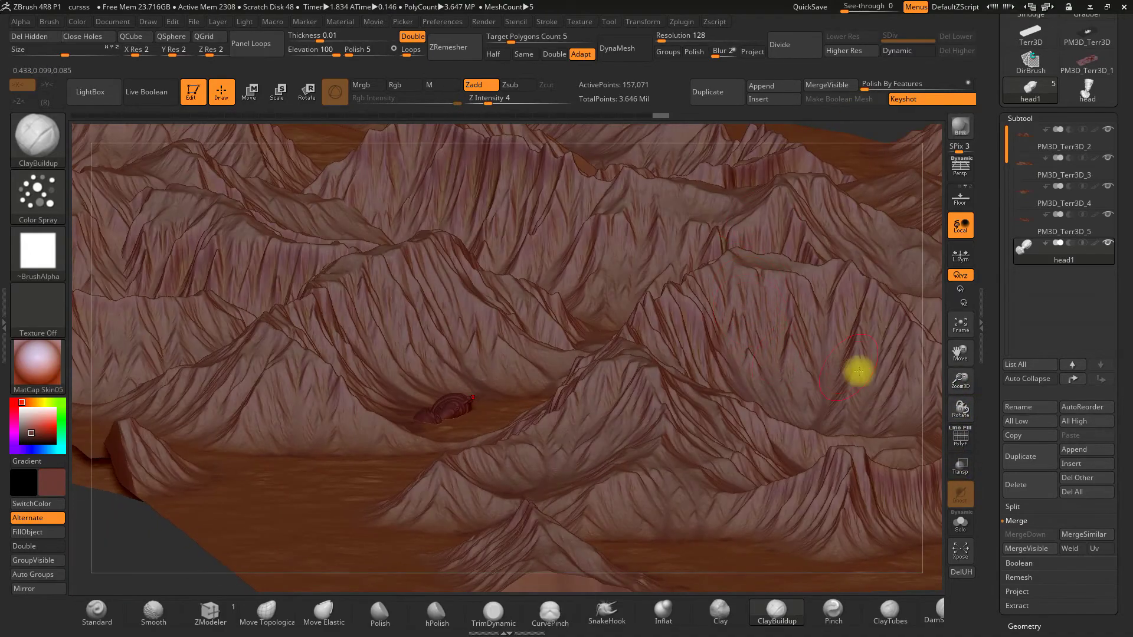
mouse_move(960, 384)
left_mouse_down()
mouse_move(960, 413)
mouse_move(940, 379)
mouse_move(955, 342)
mouse_move(1024, 309)
mouse_move(964, 389)
mouse_move(964, 413)
mouse_move(958, 351)
mouse_move(1024, 252)
left_mouse_up()
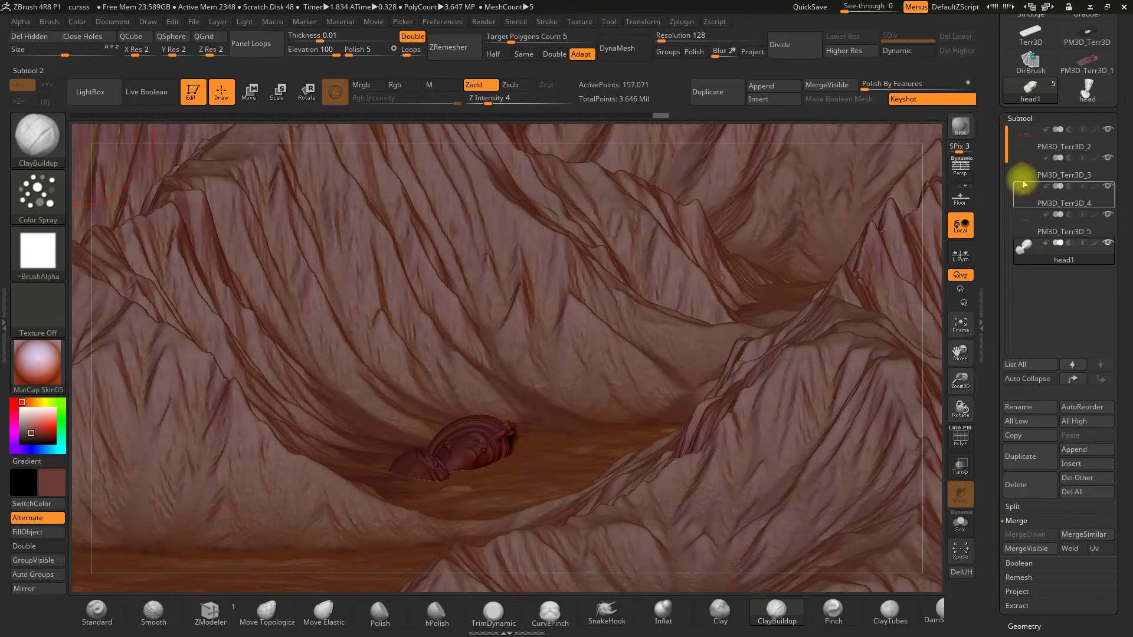
- Select PM3D_Terr3D_5 and set ClayBuildup to a smaller size, focal shift -63, Z intensity 28
left_click(1026, 226)
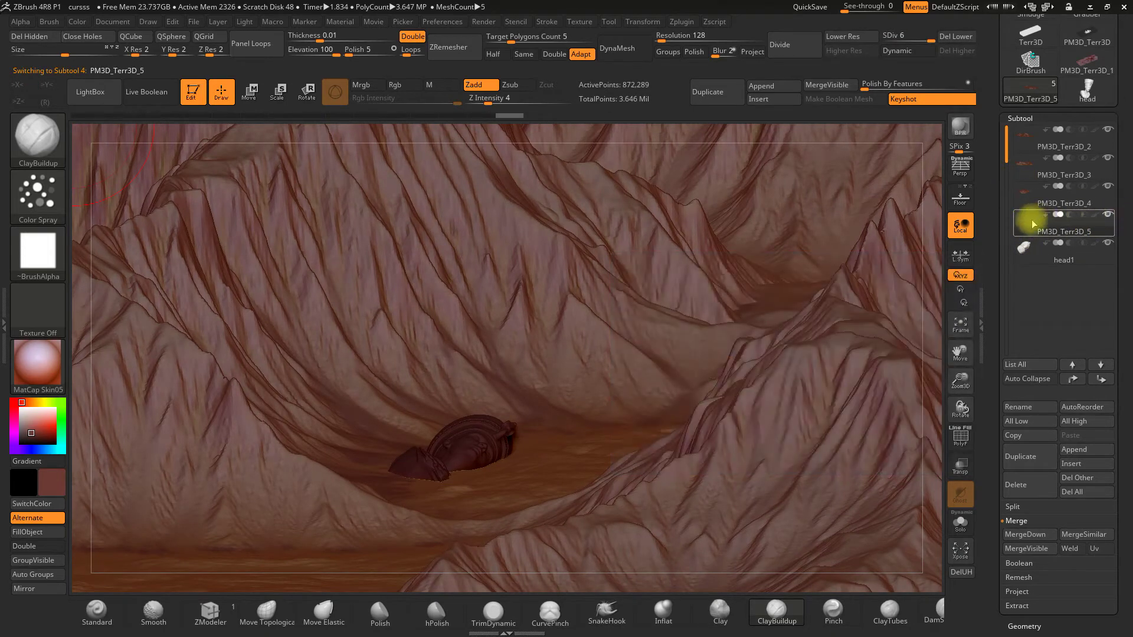
left_click(961, 524)
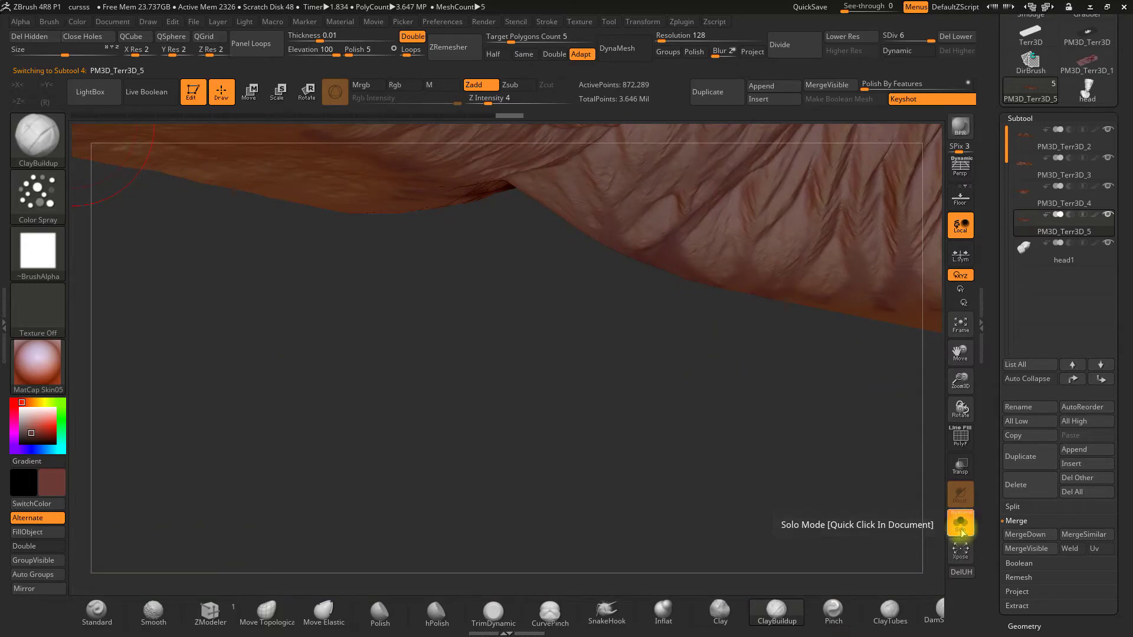
left_click(960, 524)
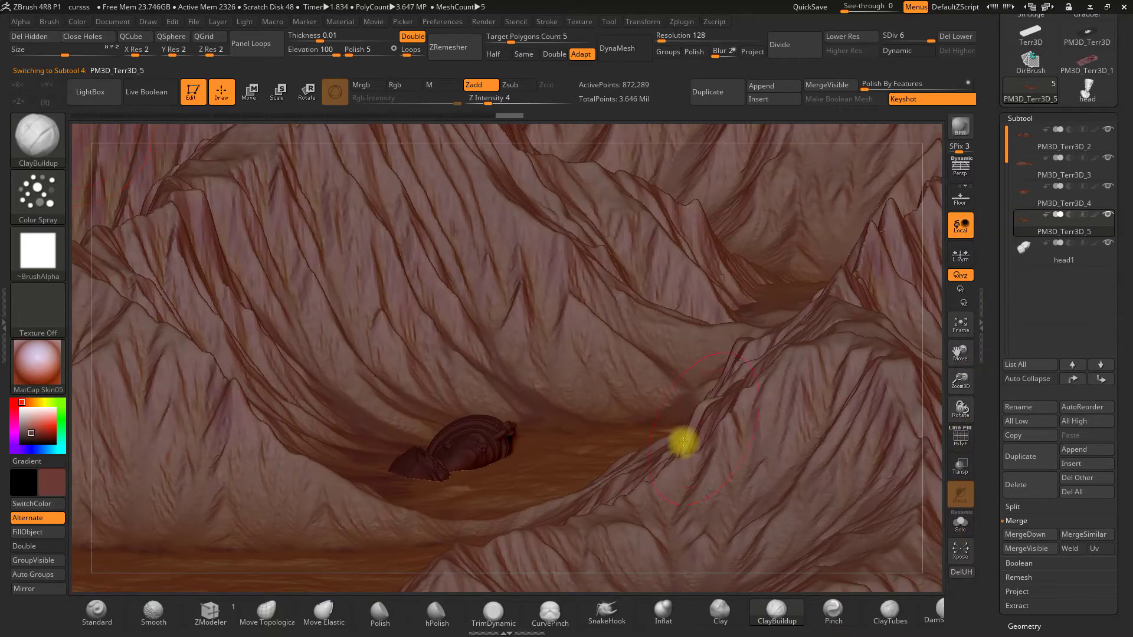
key("space")
left_click_drag(568, 442, 565, 430)
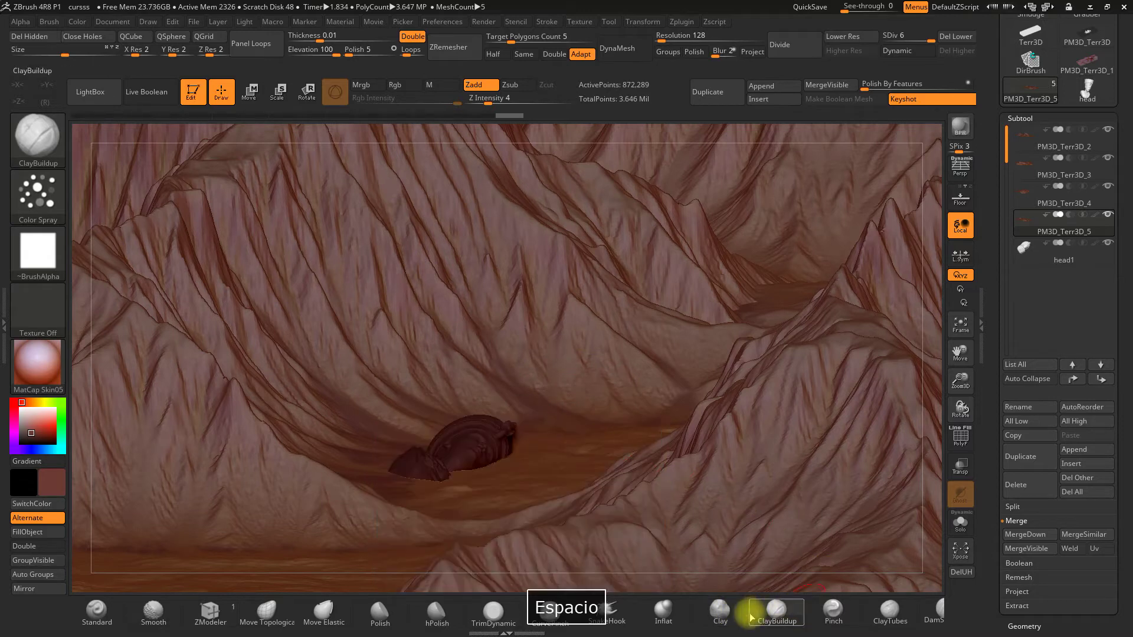
key("b")
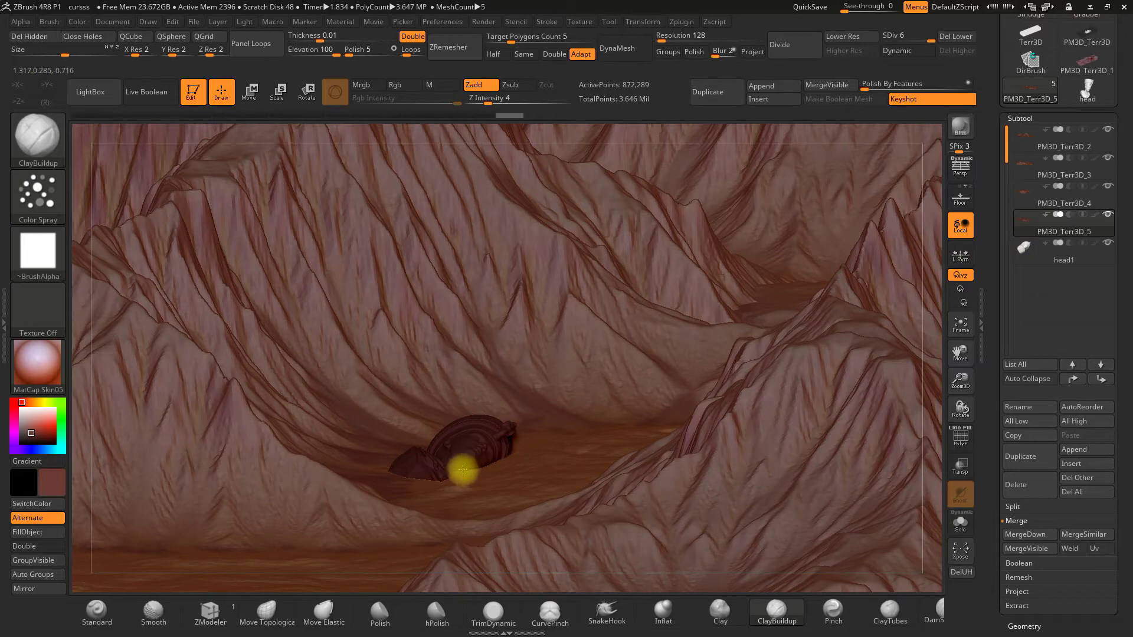
left_click_drag(490, 99, 521, 99)
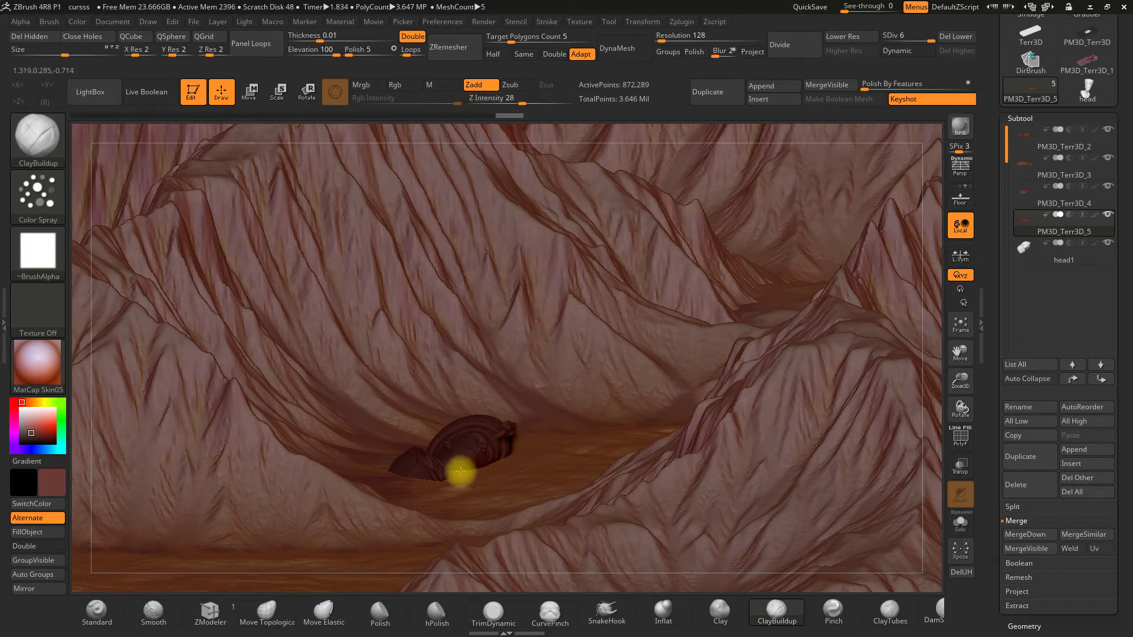
mouse_move(936, 411)
left_mouse_down()
mouse_move(936, 425)
mouse_move(959, 353)
mouse_move(1039, 223)
left_mouse_up()
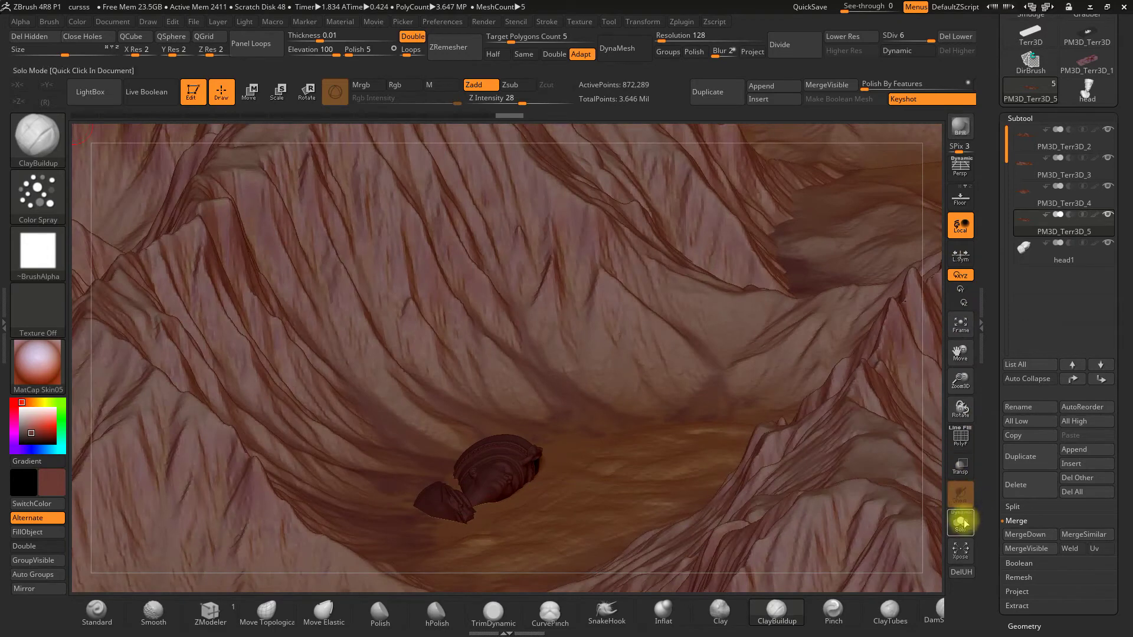
- Solo the head1 and terrain subtools in turn, then show all subtools again
left_click(960, 522)
left_click(1024, 245)
left_click(1022, 223)
left_click(1019, 196)
left_click(1023, 145)
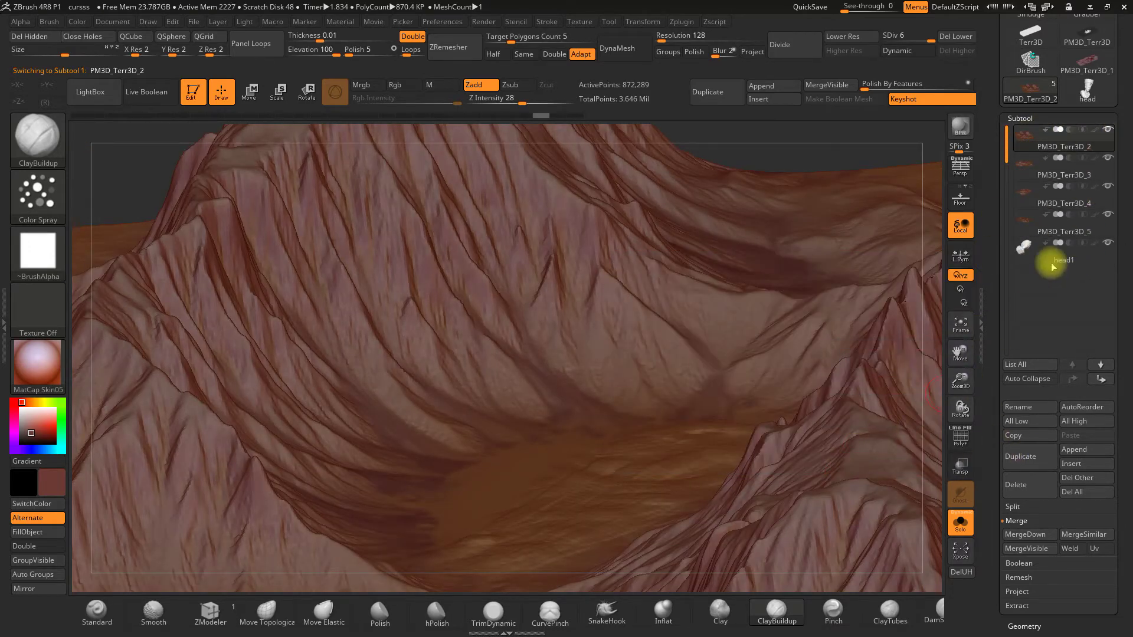
left_click(961, 520)
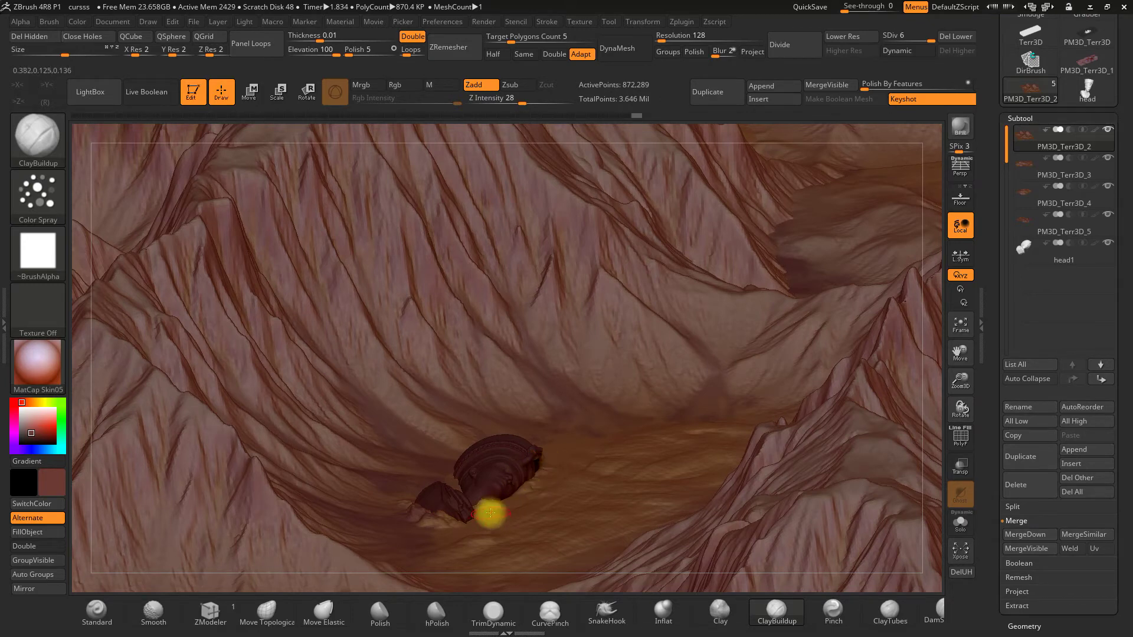
- Sculpt the ground around the head with ClayBuildup and Clay, then make head1 active
left_click_drag(444, 532, 465, 517)
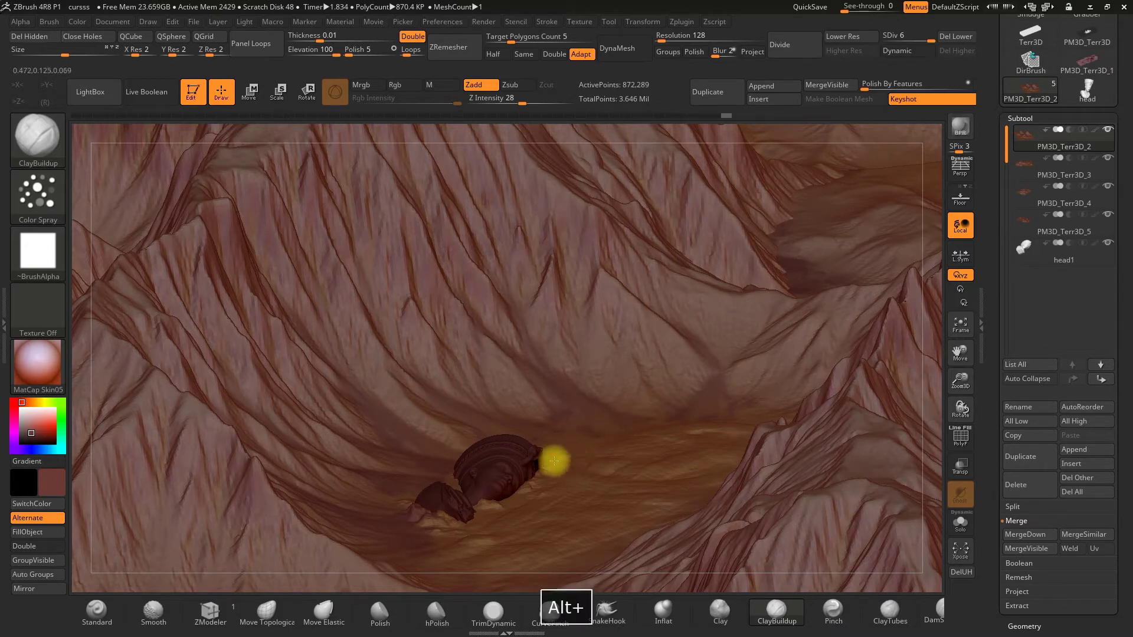
left_click_drag(548, 462, 442, 474, "alt")
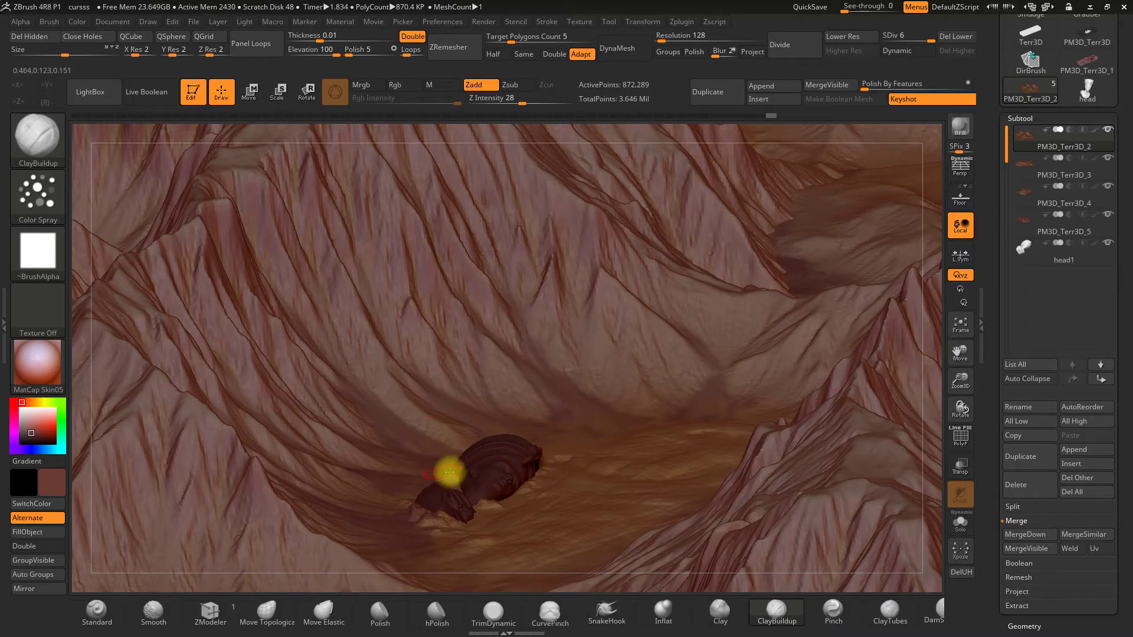
left_click(731, 602)
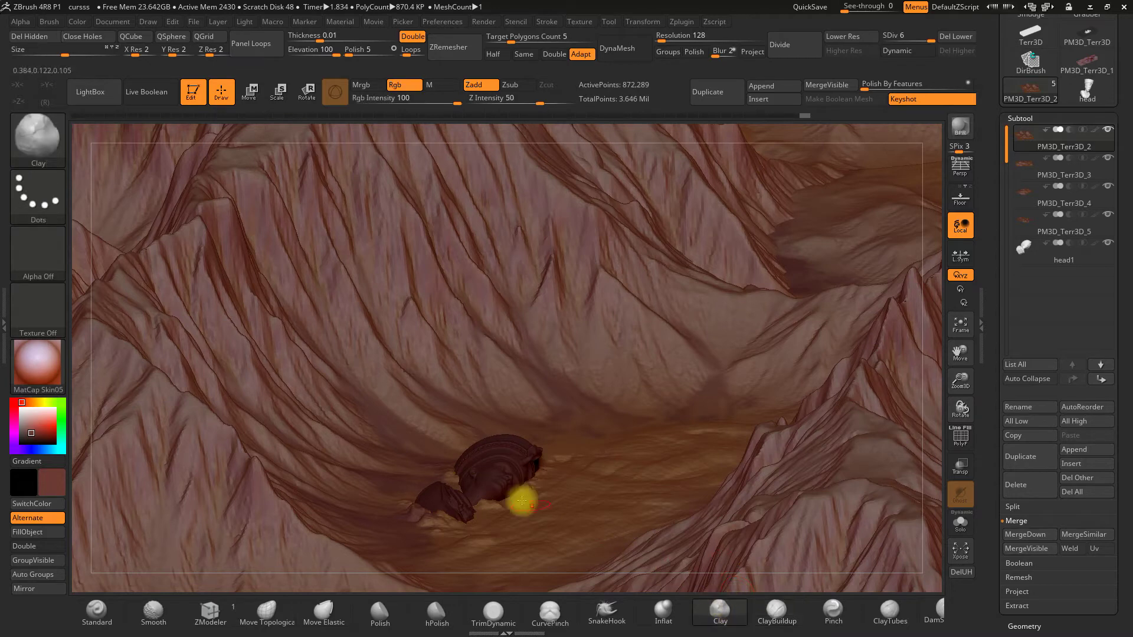
mouse_move(453, 462)
left_mouse_down()
mouse_move(464, 457)
mouse_move(467, 477)
left_mouse_up()
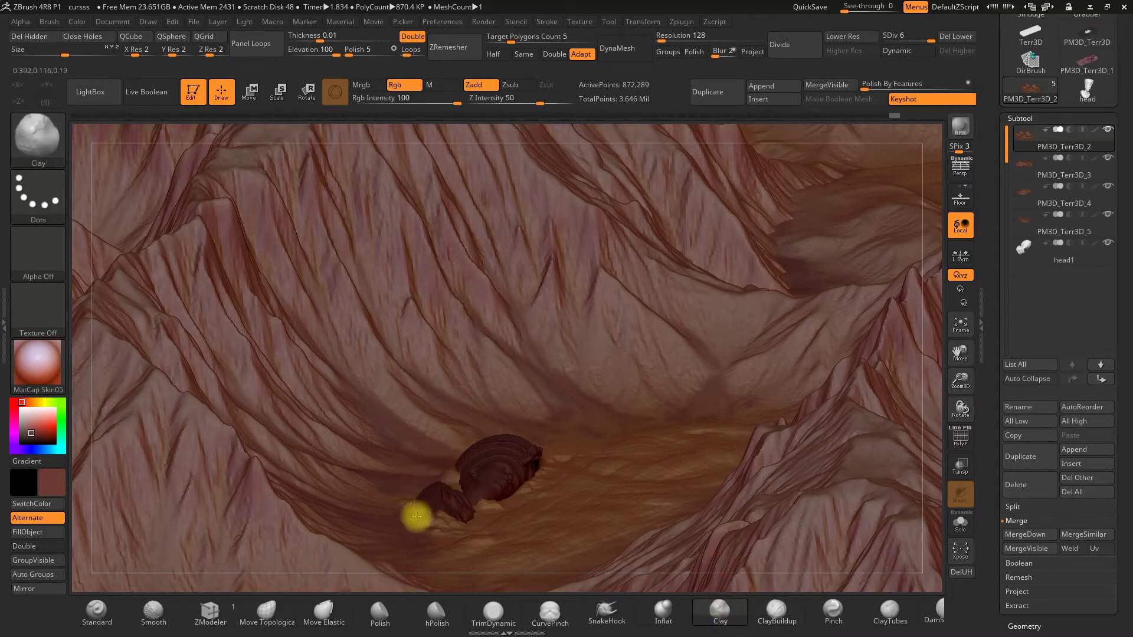
mouse_move(488, 504)
left_mouse_down()
mouse_move(470, 508)
mouse_move(562, 470)
mouse_move(451, 536)
left_mouse_up()
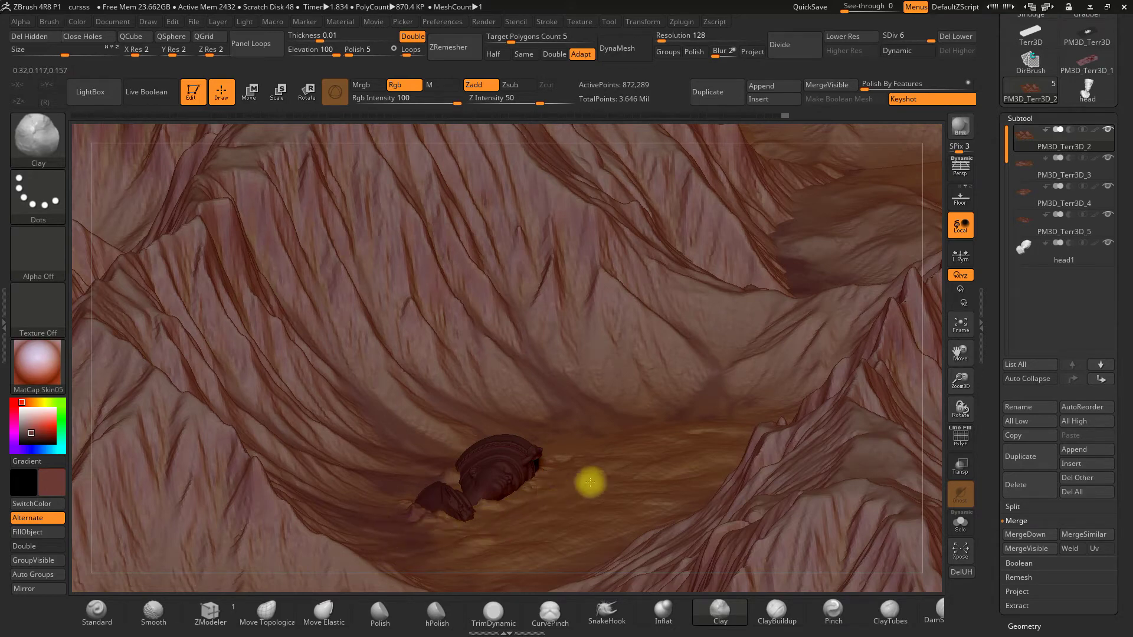
left_click_drag(668, 501, 590, 552)
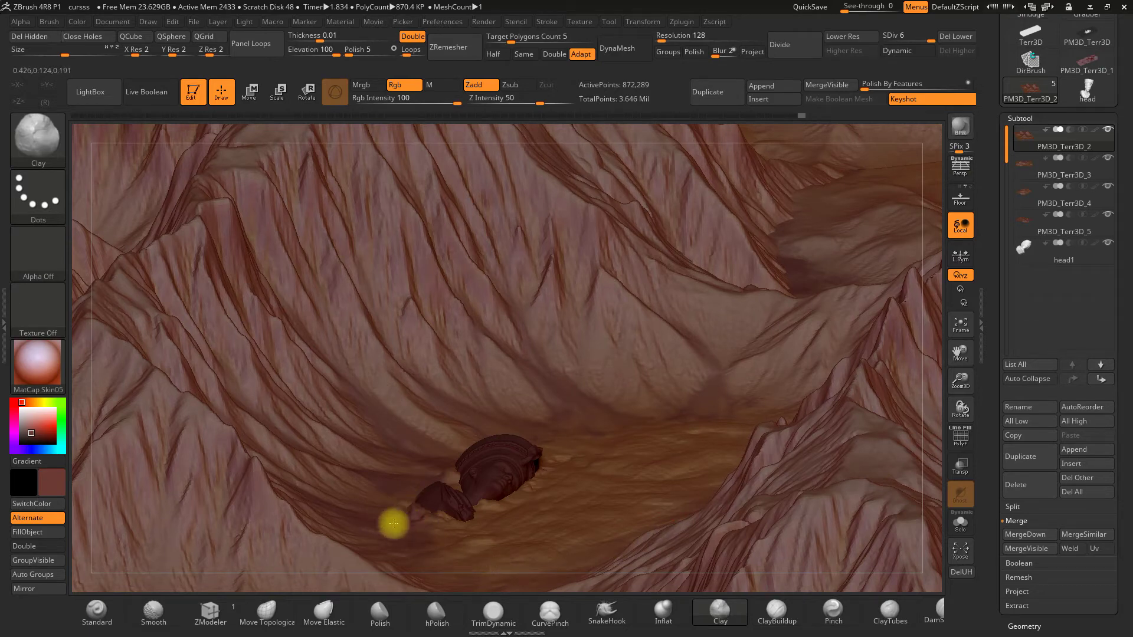
left_click(1027, 250)
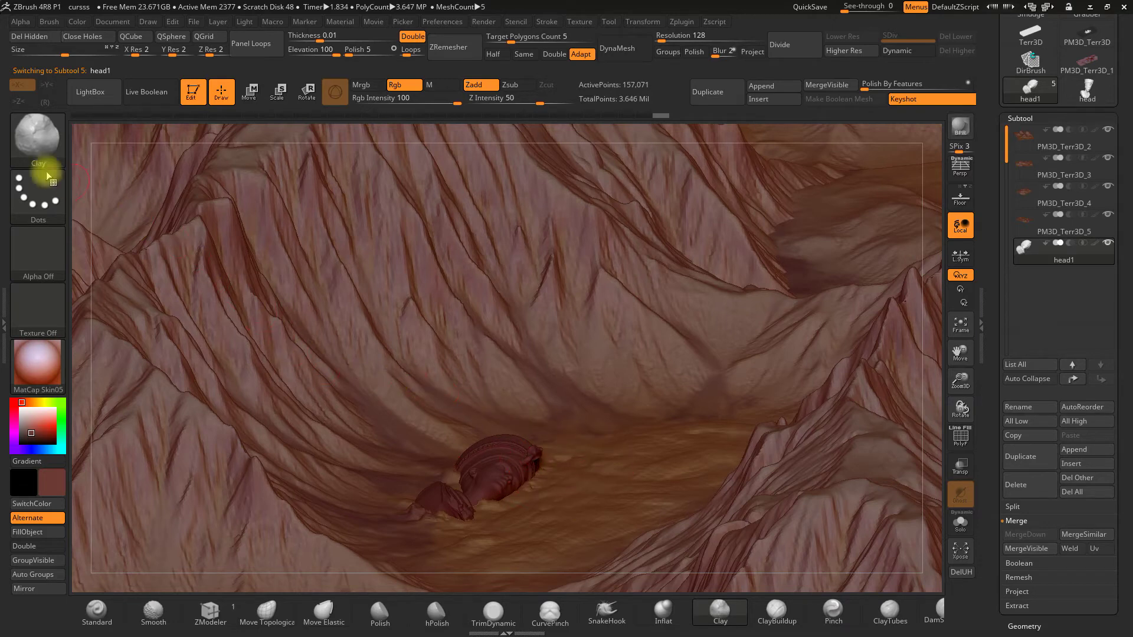
- Set up the Standard brush with a DragRect stroke
left_click(50, 153)
left_click(86, 190)
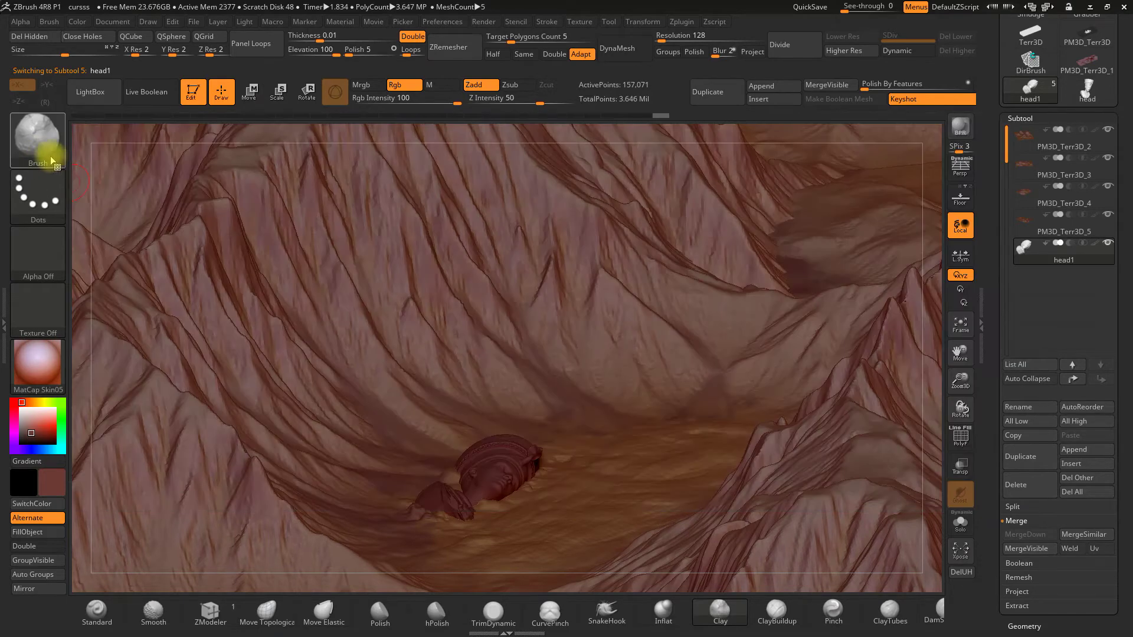
left_click(103, 606)
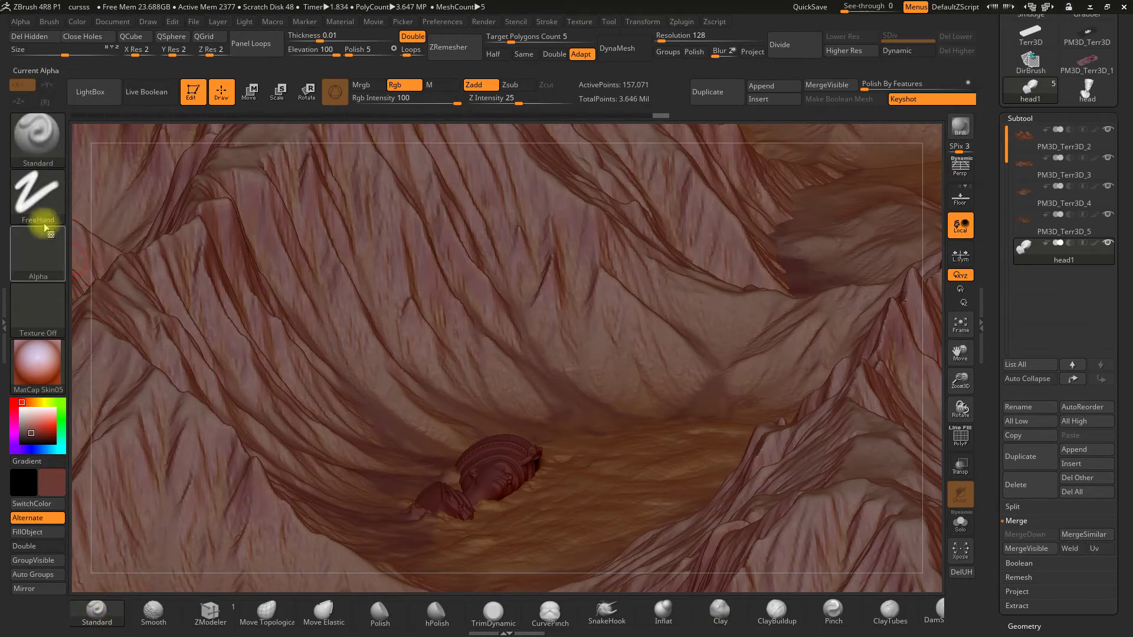
left_click(38, 195)
left_click(165, 197)
- Import all the XMD rock-crack alpha PSDs from the PIEDRA ROTA folder
left_click(44, 253)
left_click(130, 487)
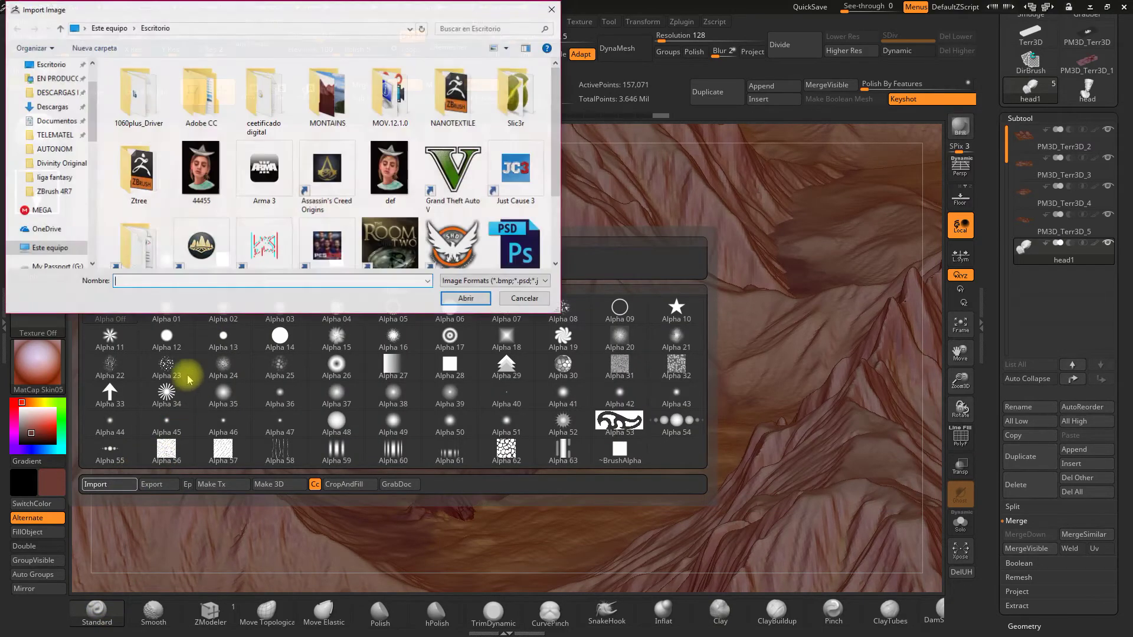
mouse_move(92, 139)
left_mouse_down()
mouse_move(102, 247)
mouse_move(100, 209)
left_mouse_up()
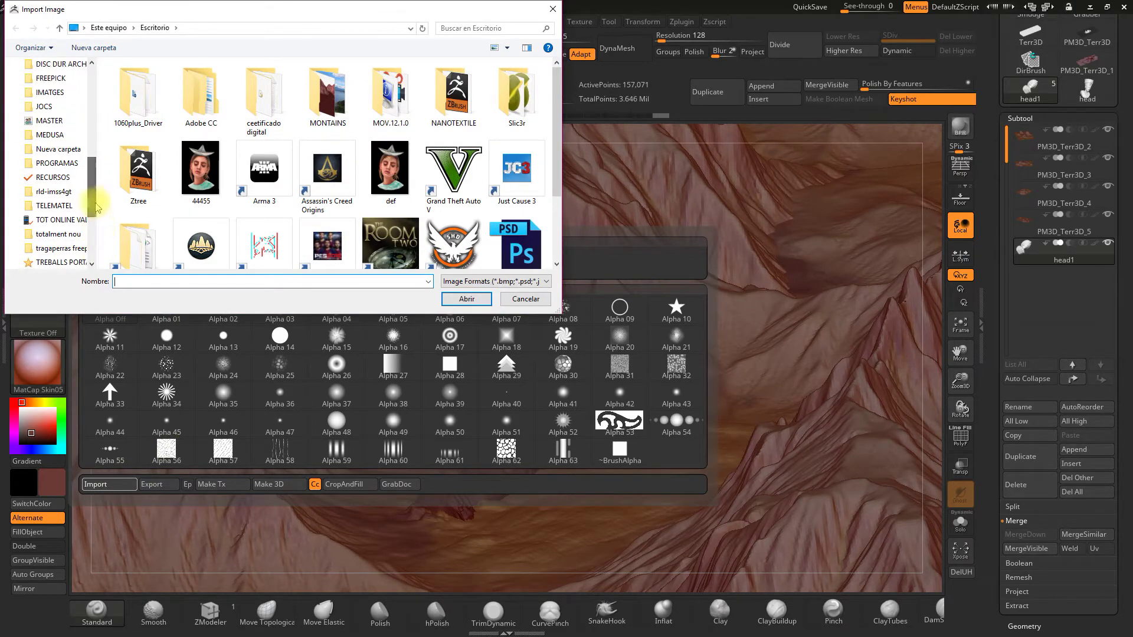
left_click(68, 179)
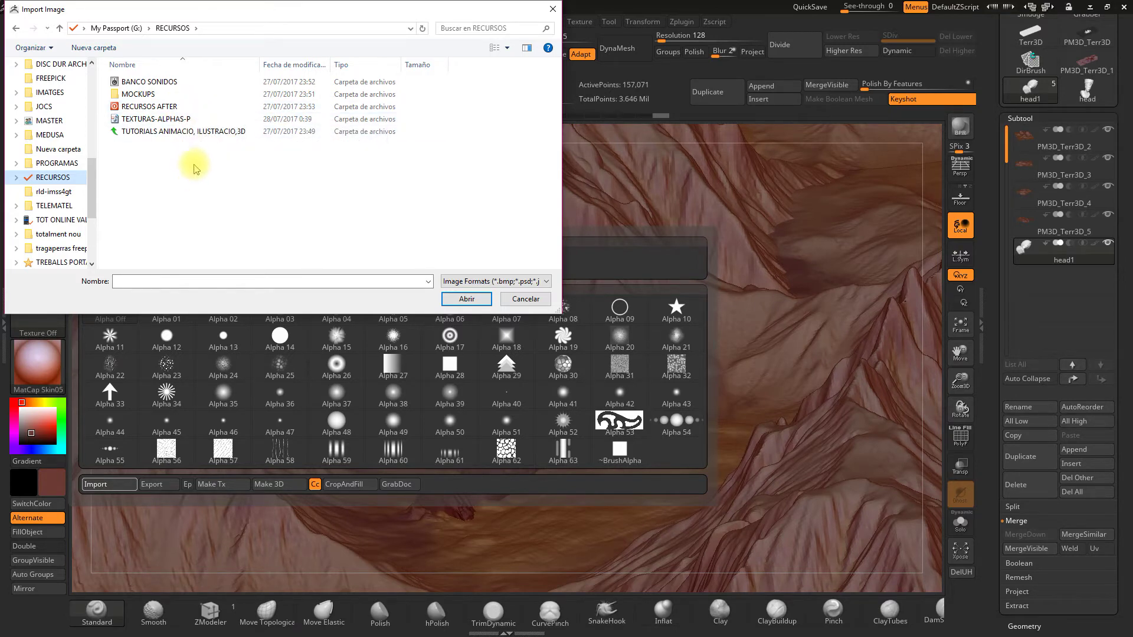
double_click(167, 122)
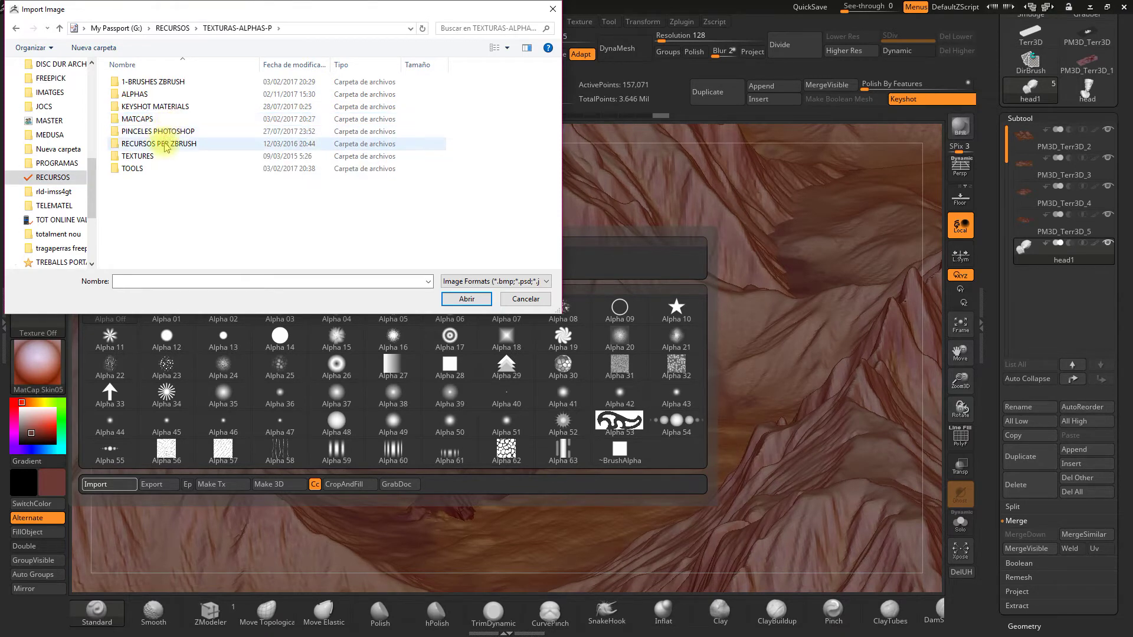
left_click(163, 96)
double_click(163, 97)
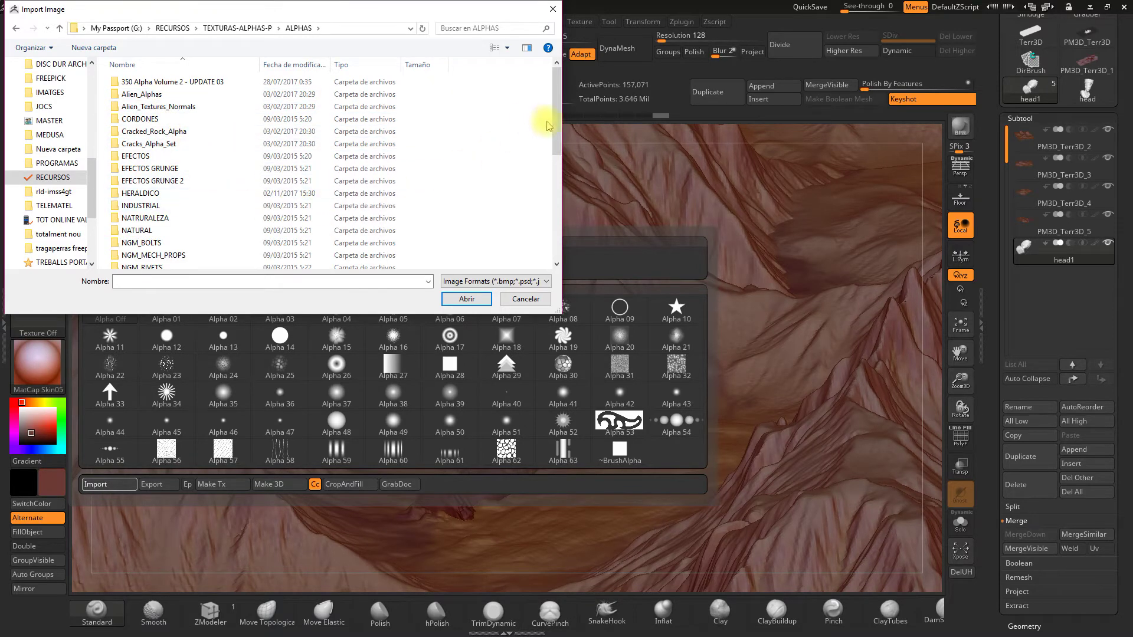
left_click_drag(559, 129, 561, 204)
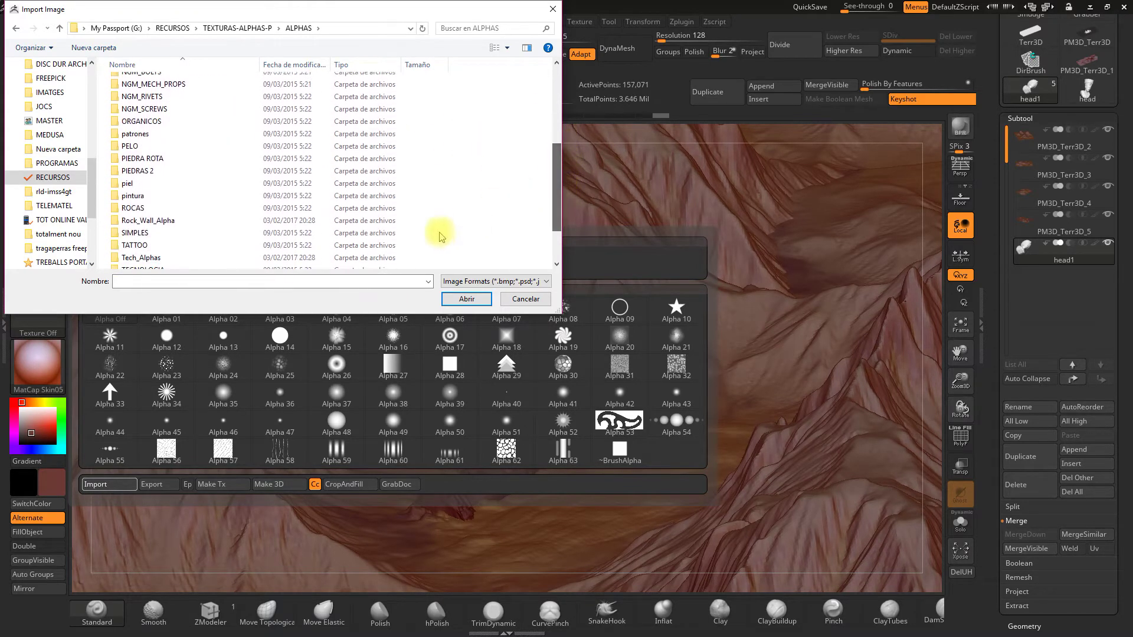
double_click(167, 163)
left_click(135, 118)
left_click_drag(134, 118, 526, 245)
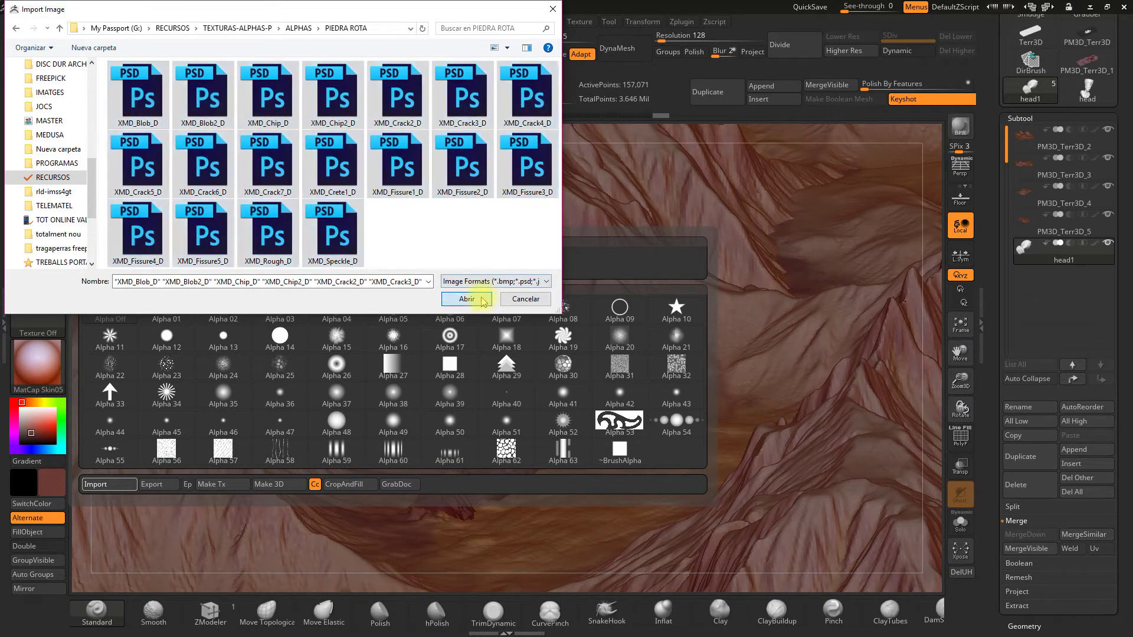
left_click(466, 298)
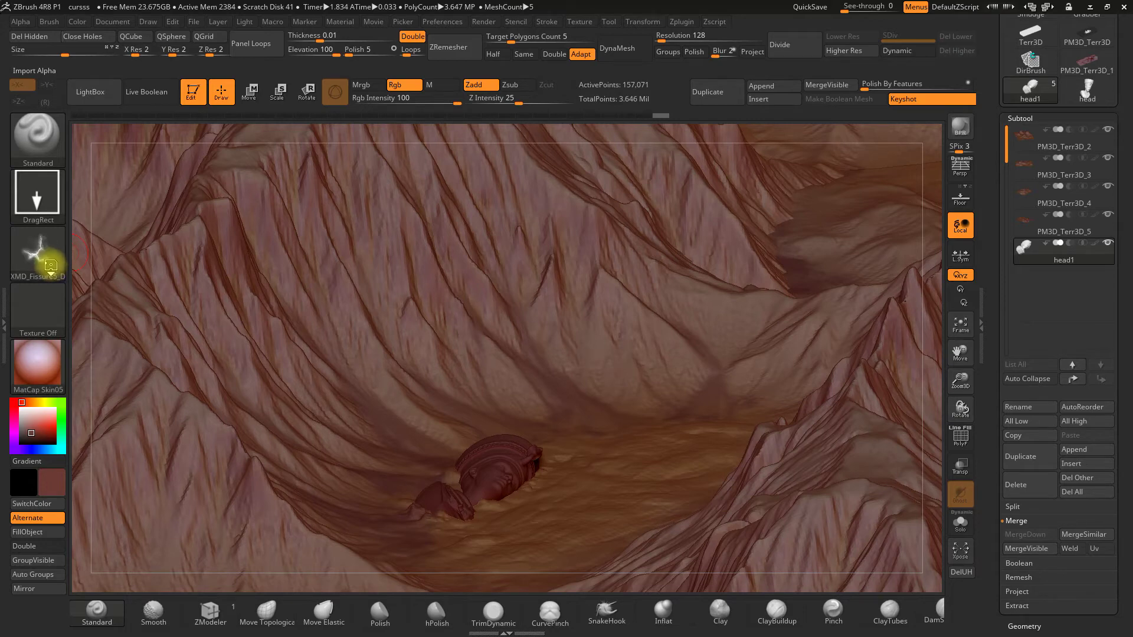
- Try the XMD_Fissure4_D alpha on the head, then undo the stamp
left_click(46, 255)
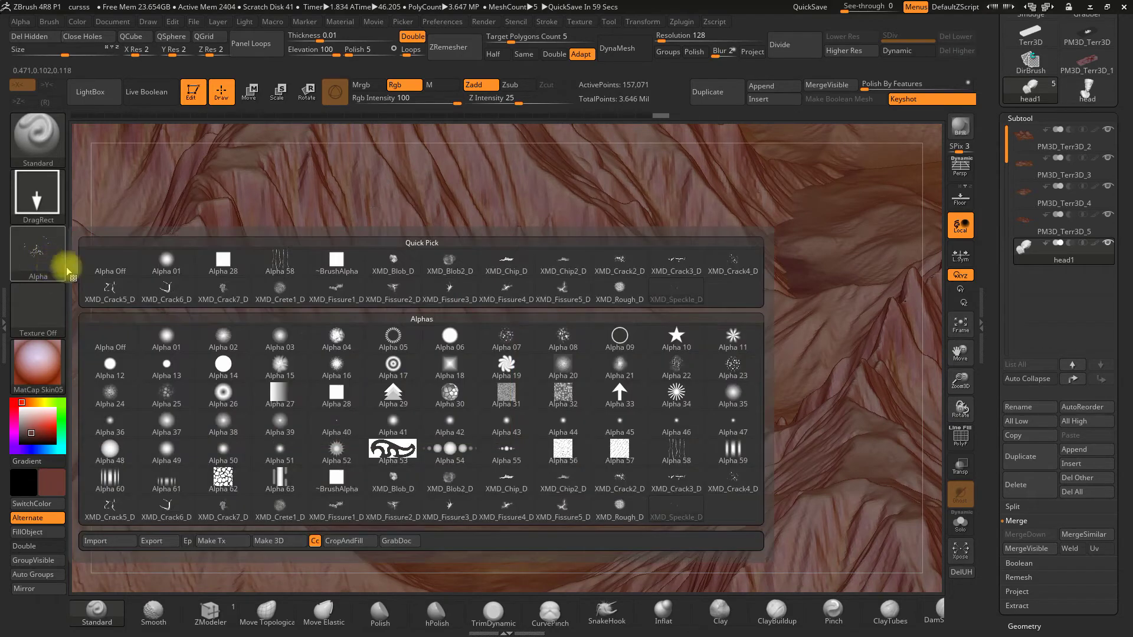
mouse_move(507, 508)
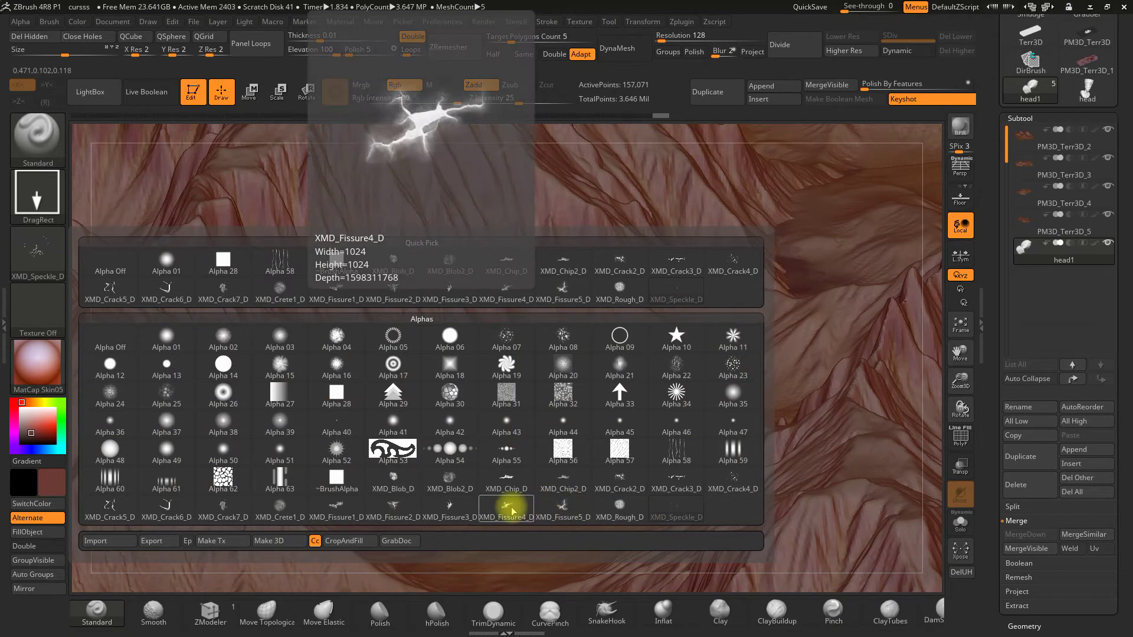
left_click(507, 506)
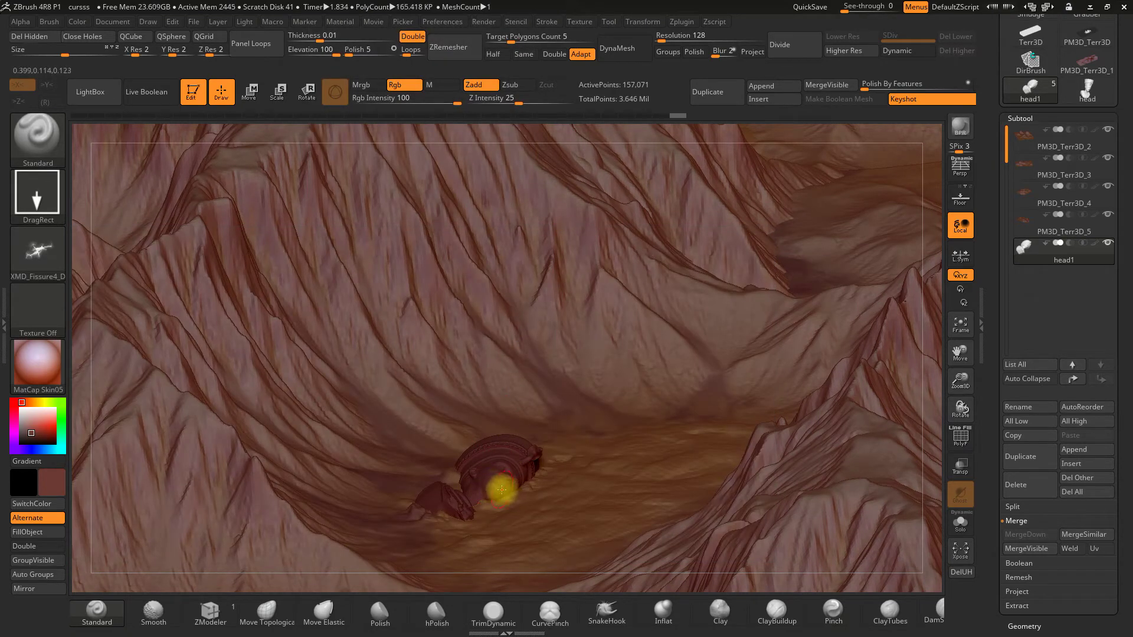
key("ctrl+z")
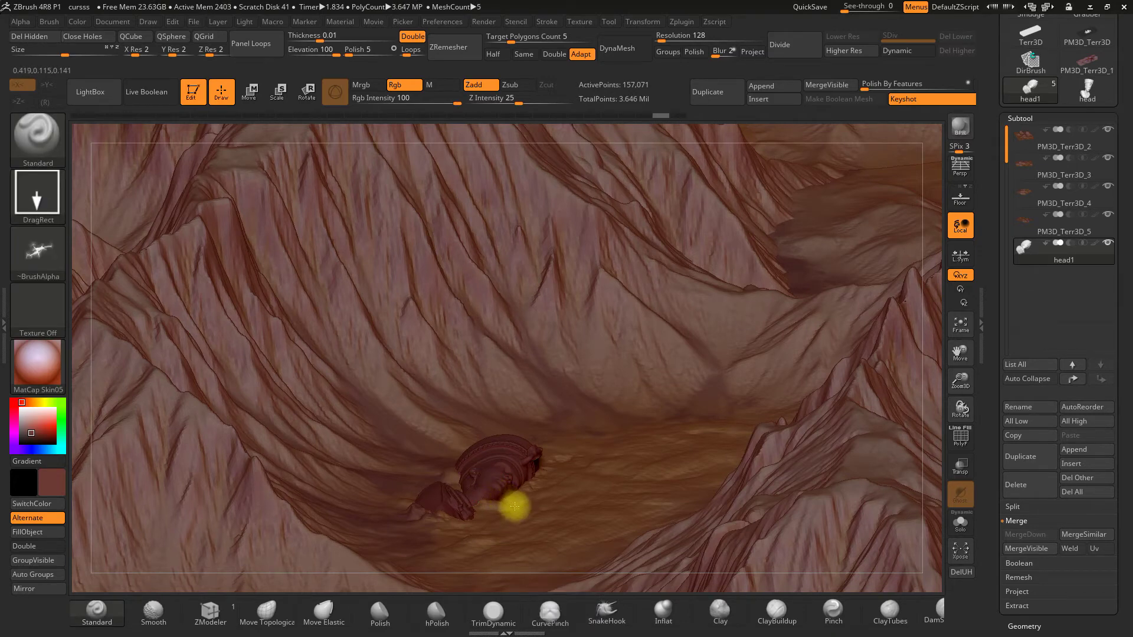
key("alt")
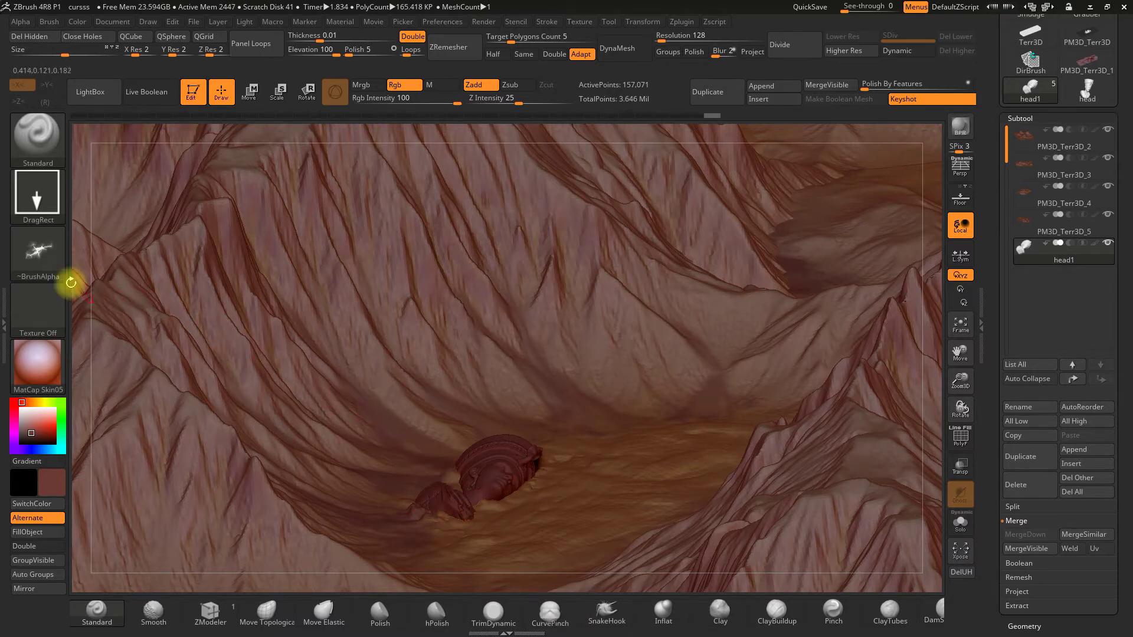
- Carve a crack across the top of the head with the XMD_Crack5_D alpha
left_click(41, 268)
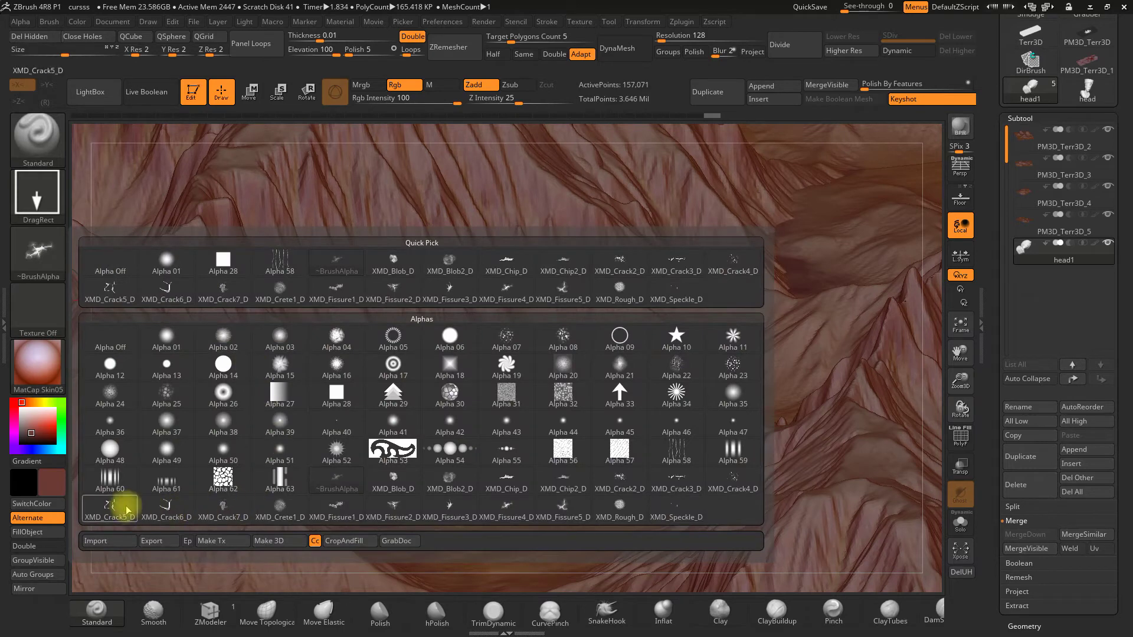
left_click(124, 507)
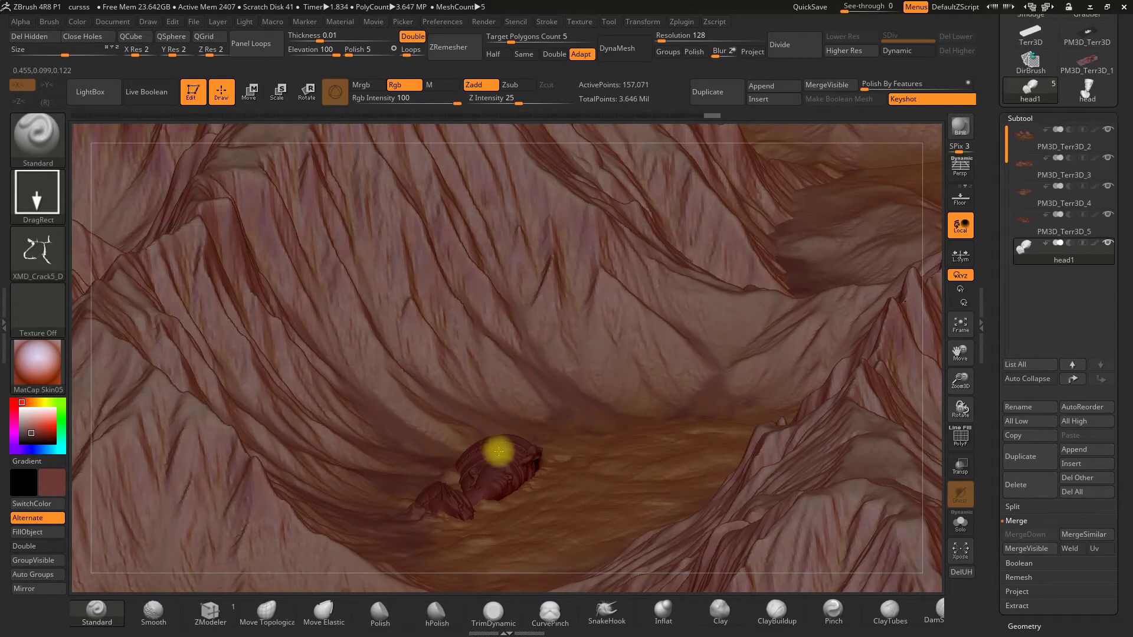
key("alt")
left_click_drag(492, 443, 518, 475, "alt")
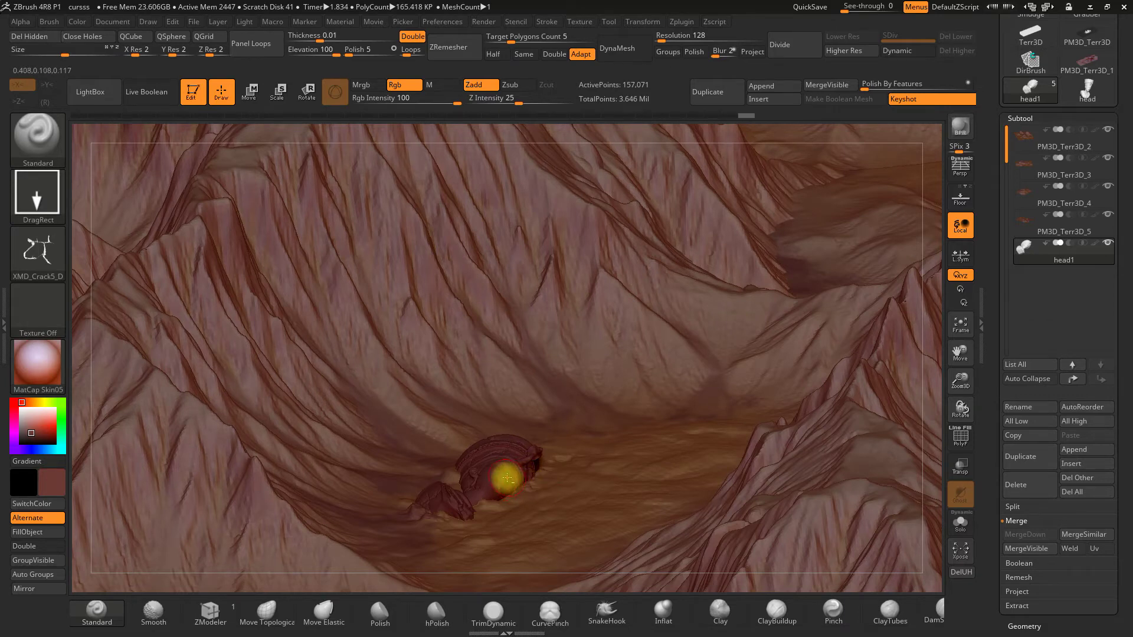
key("alt")
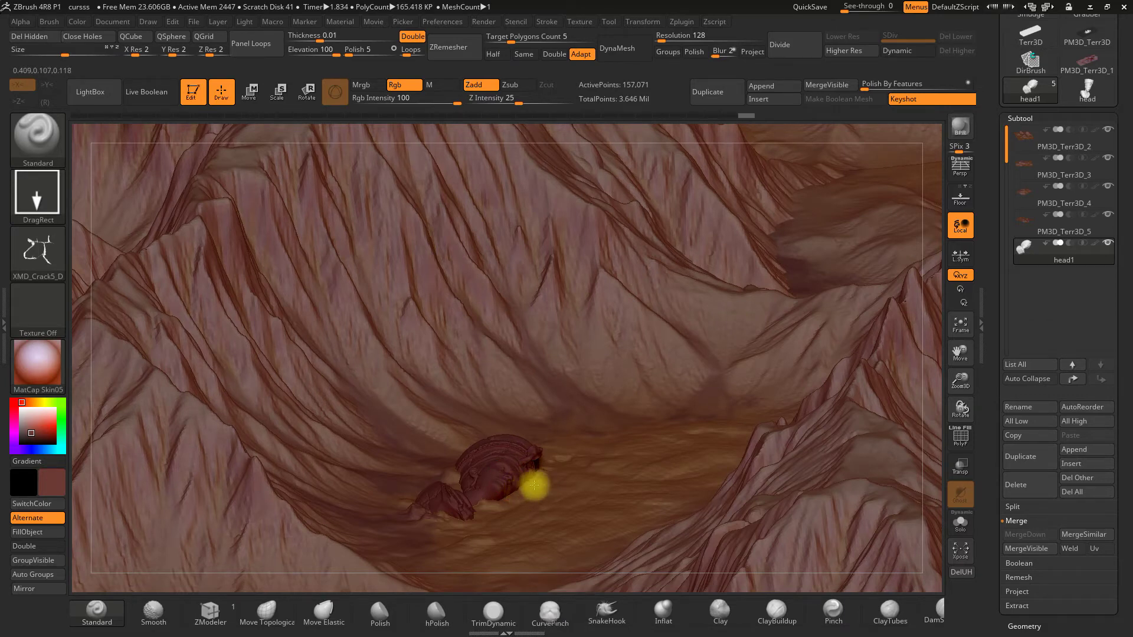
- Send the scene to KeyShot with BPR and bring the KeyShot window forward
left_click(960, 129)
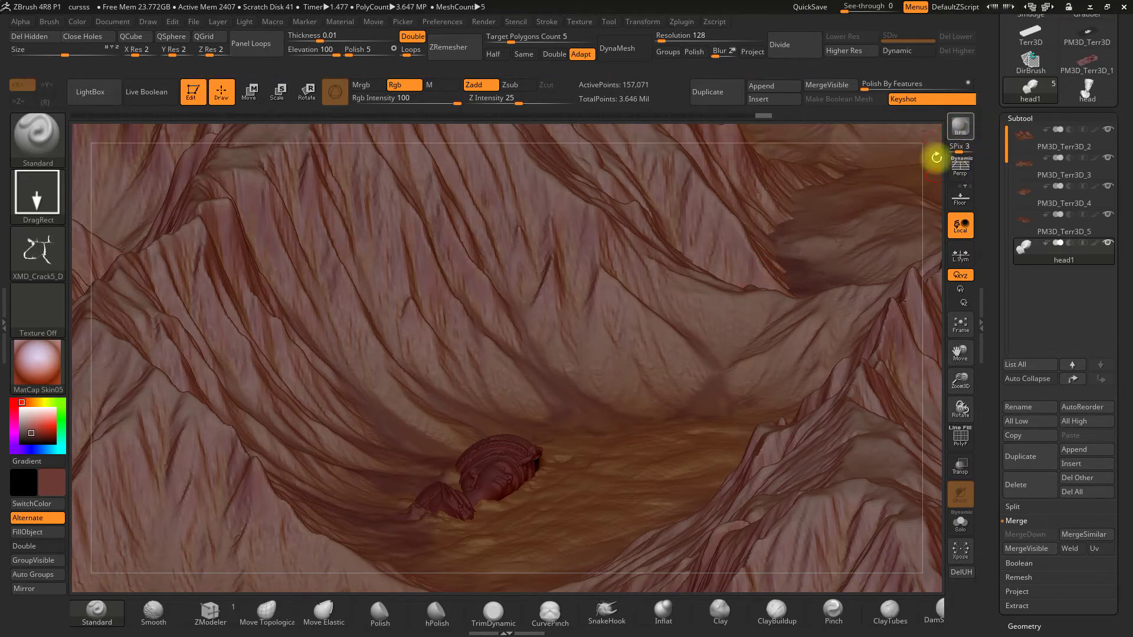
key("super")
left_click(478, 626)
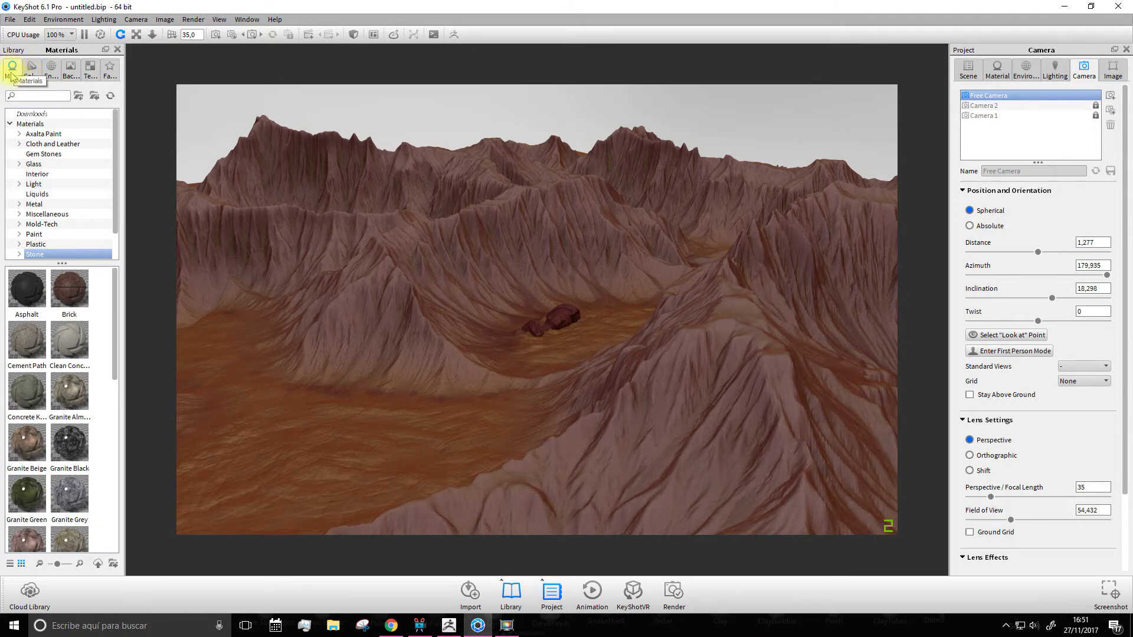
- Browse the library's Colors, Environments, Backplates, Textures and Favorites tabs
left_click(32, 68)
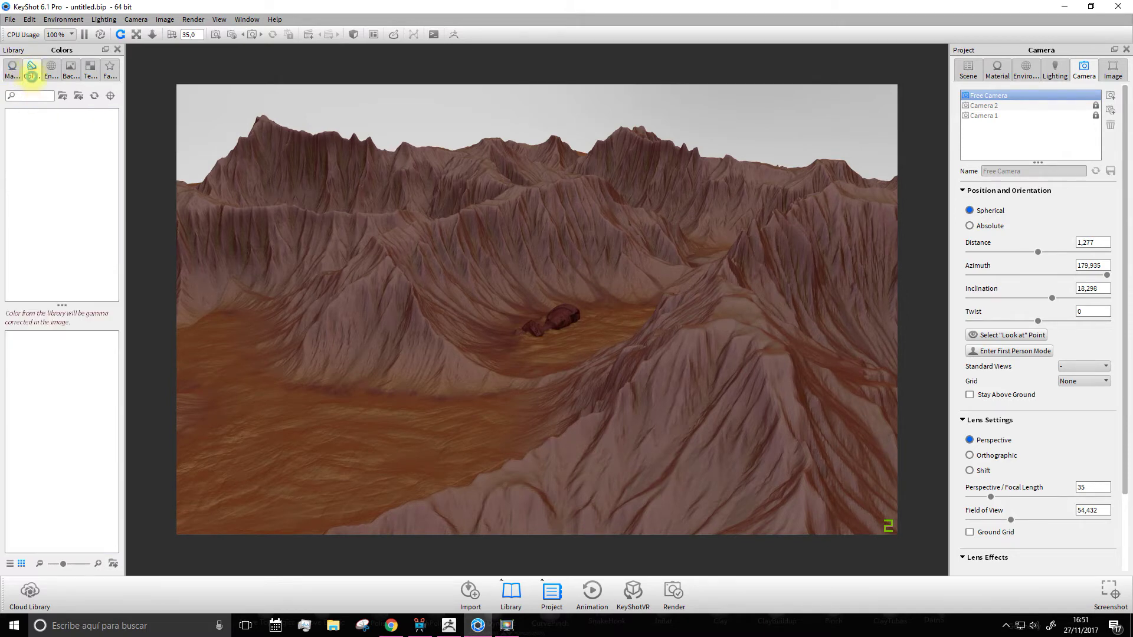
left_click(50, 71)
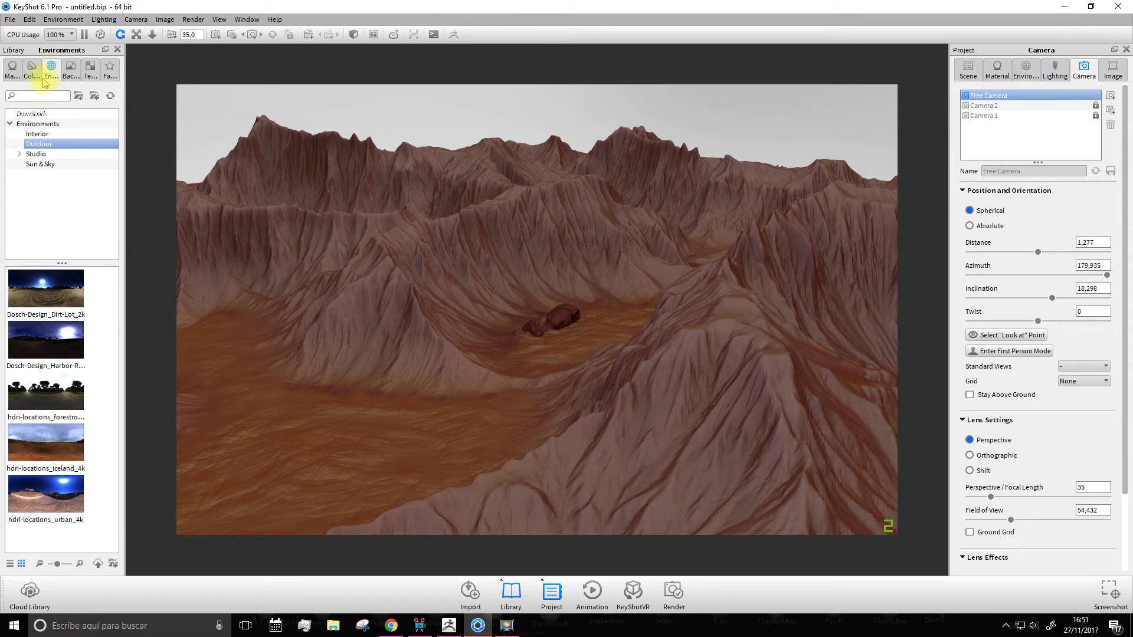
left_click(71, 74)
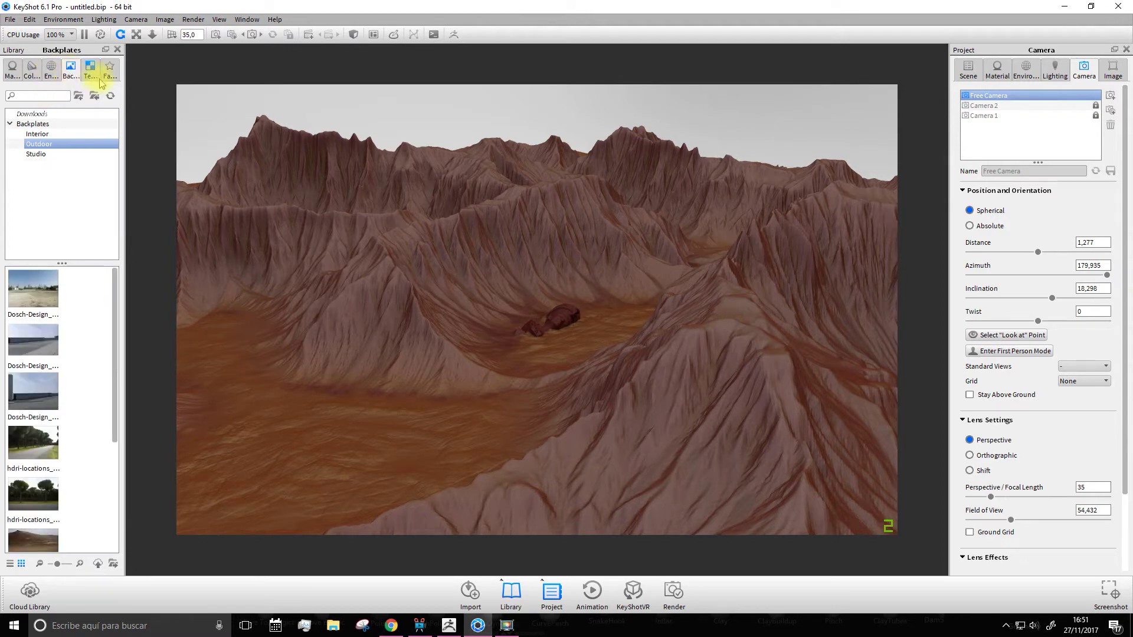
left_click(90, 71)
left_click(109, 78)
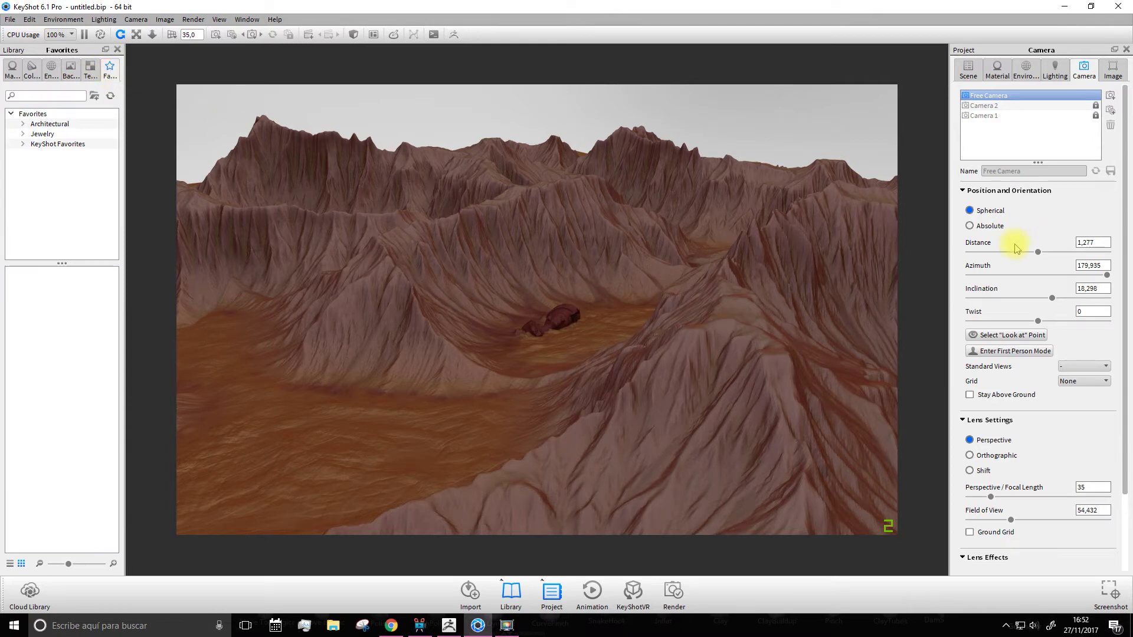
- Review the Project panel's Scene, Material, Environment, Lighting, Camera and Image settings, then list Stone materials
left_click(969, 72)
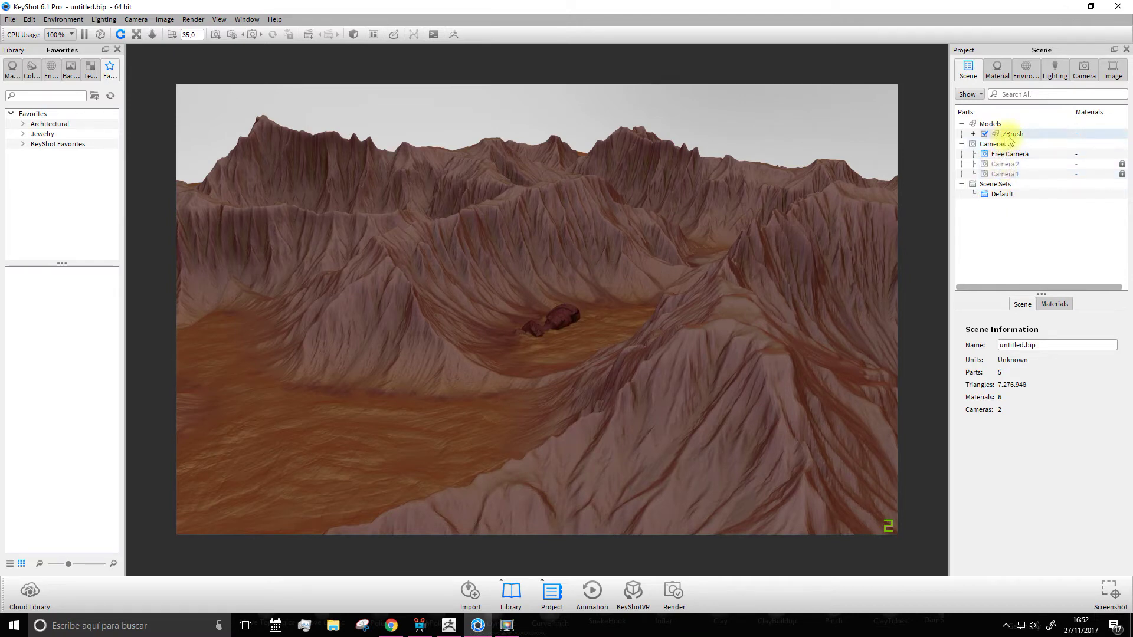
left_click(972, 135)
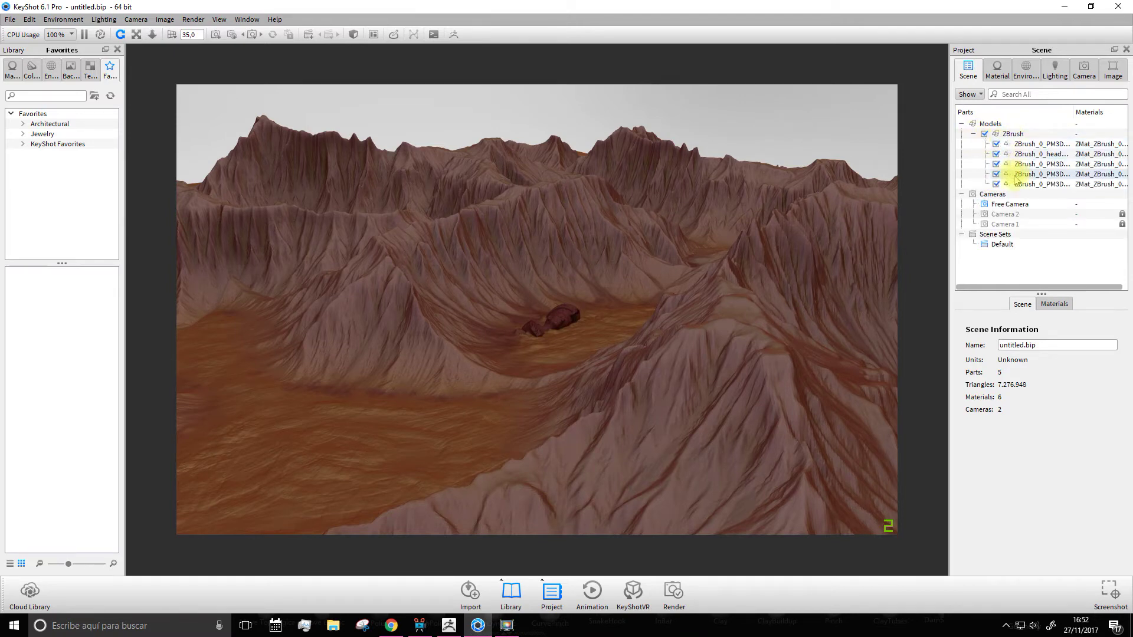
left_click(1003, 69)
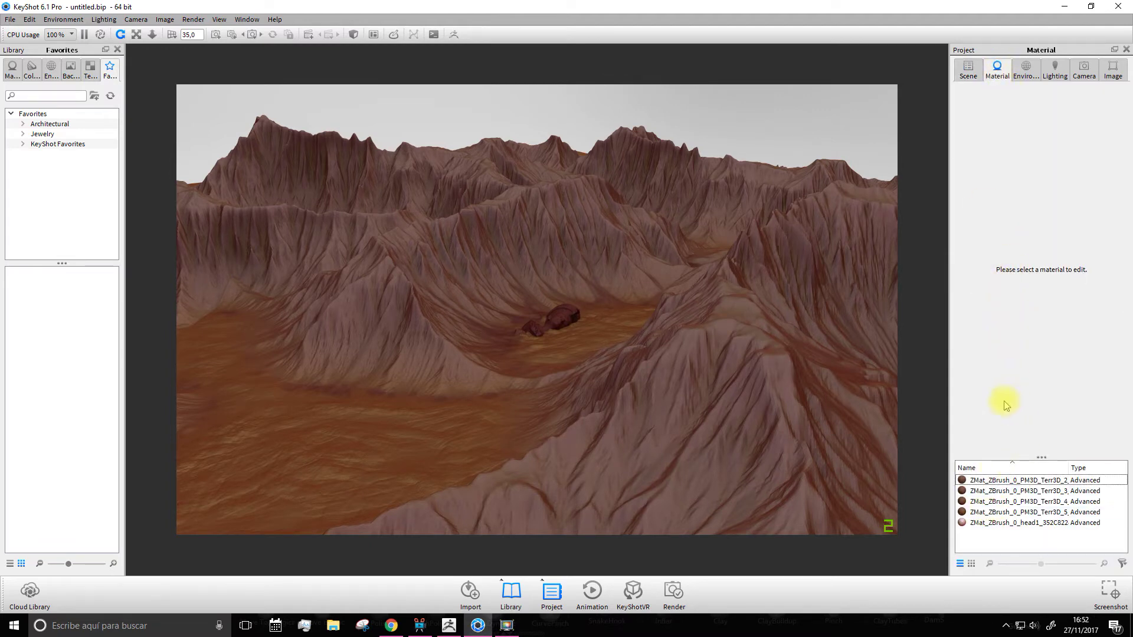
left_click(1028, 68)
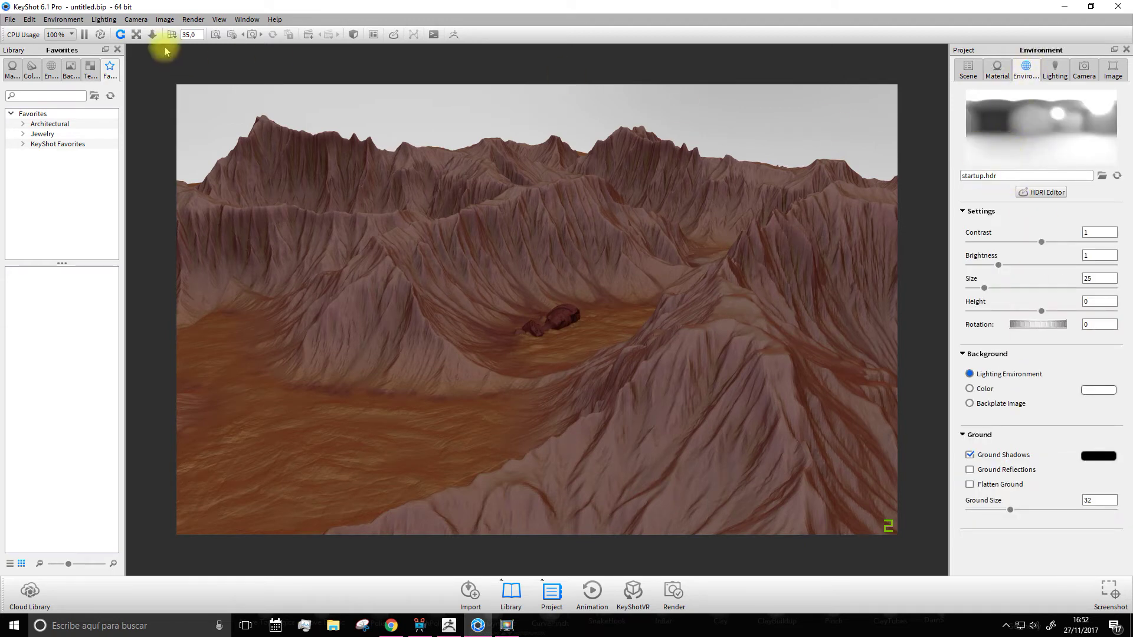
left_click(52, 67)
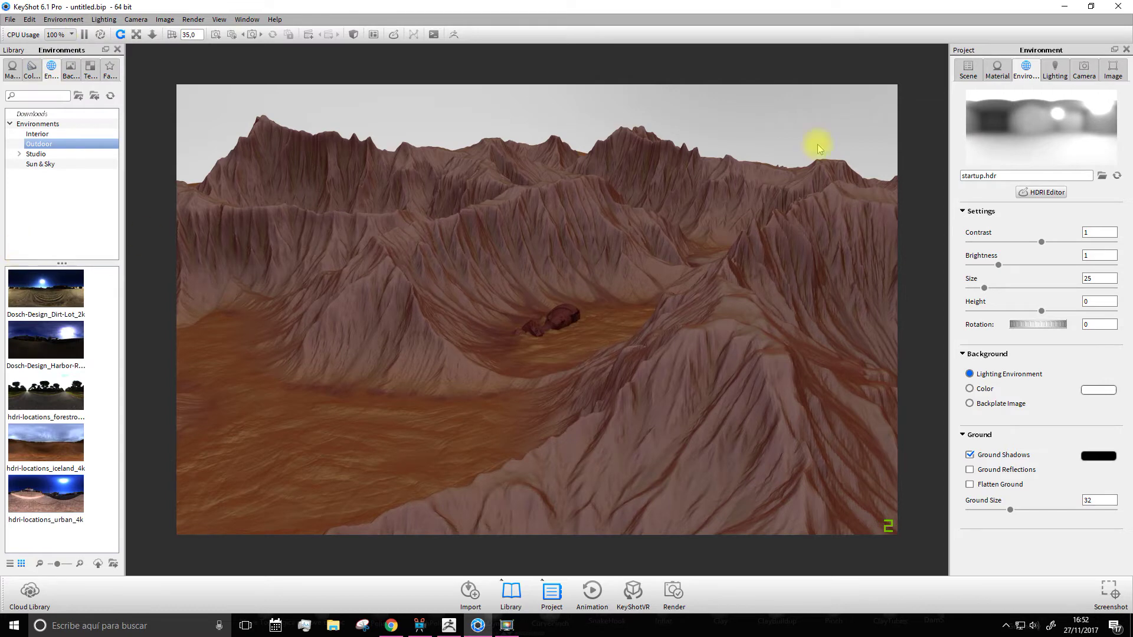
left_click(1056, 69)
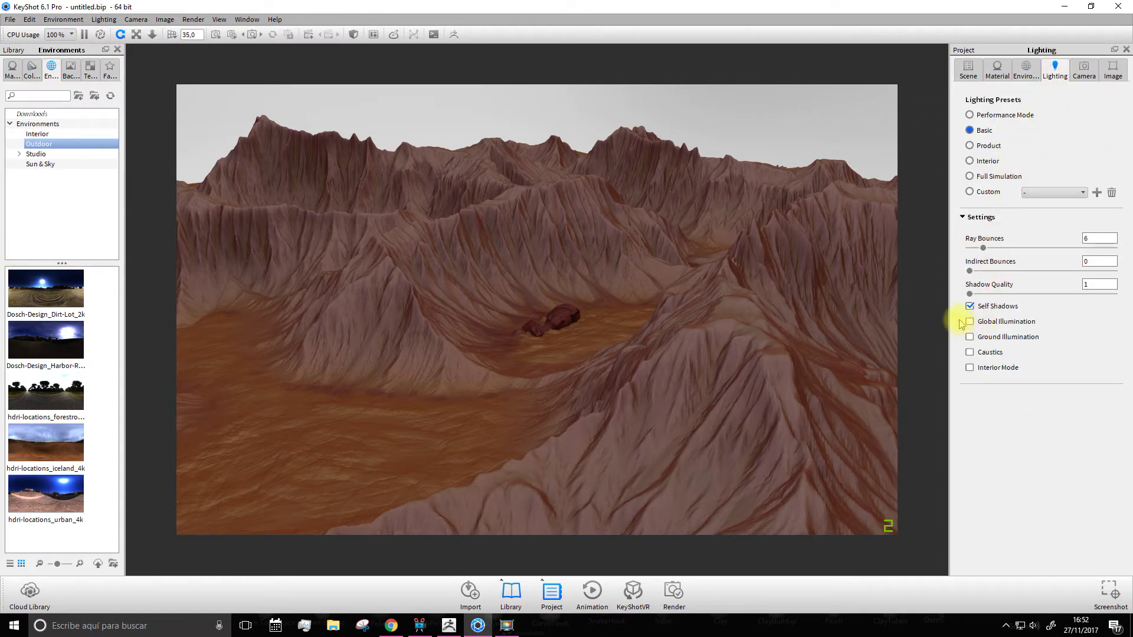
left_click(1083, 66)
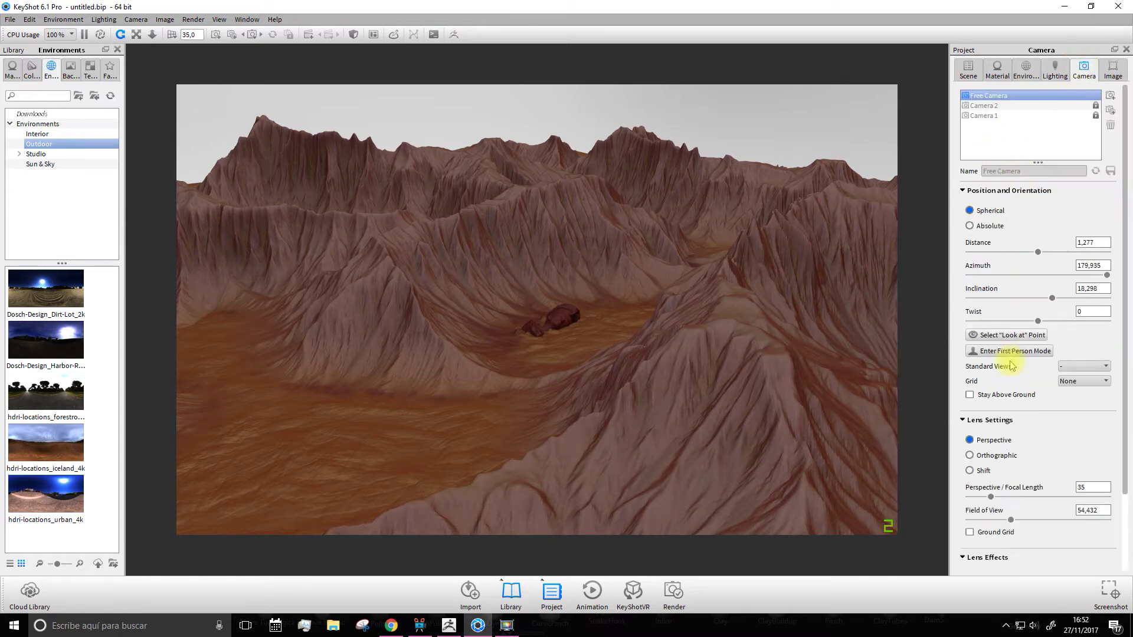
left_click(1118, 64)
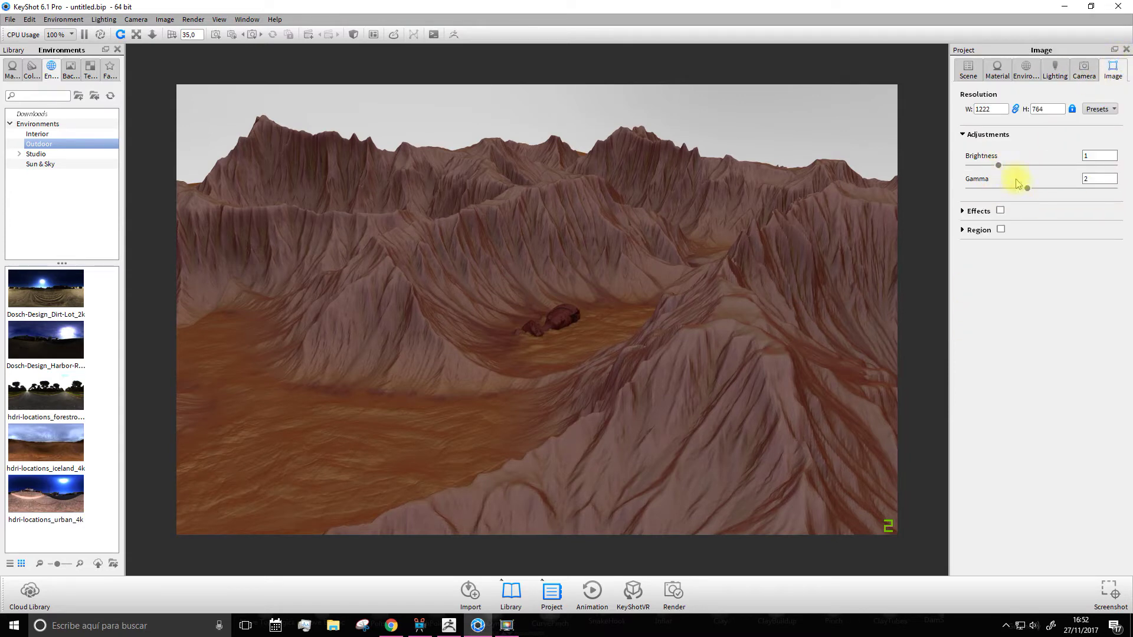
left_click(12, 69)
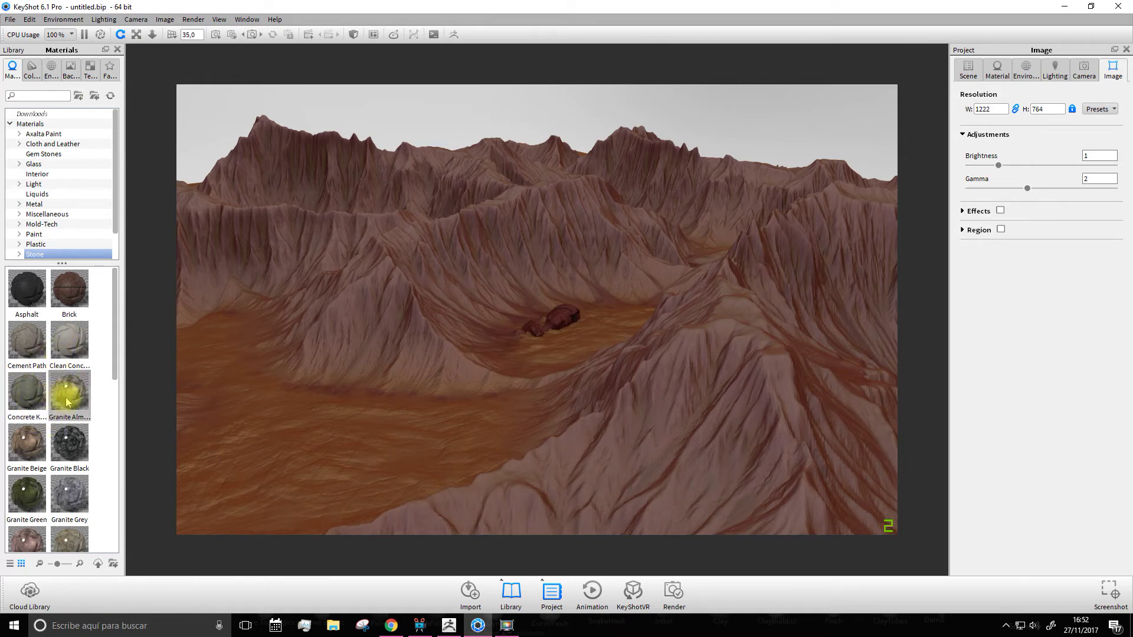
- Apply Granite Almond to the bust in the valley and open it for editing
left_click_drag(67, 401, 565, 321)
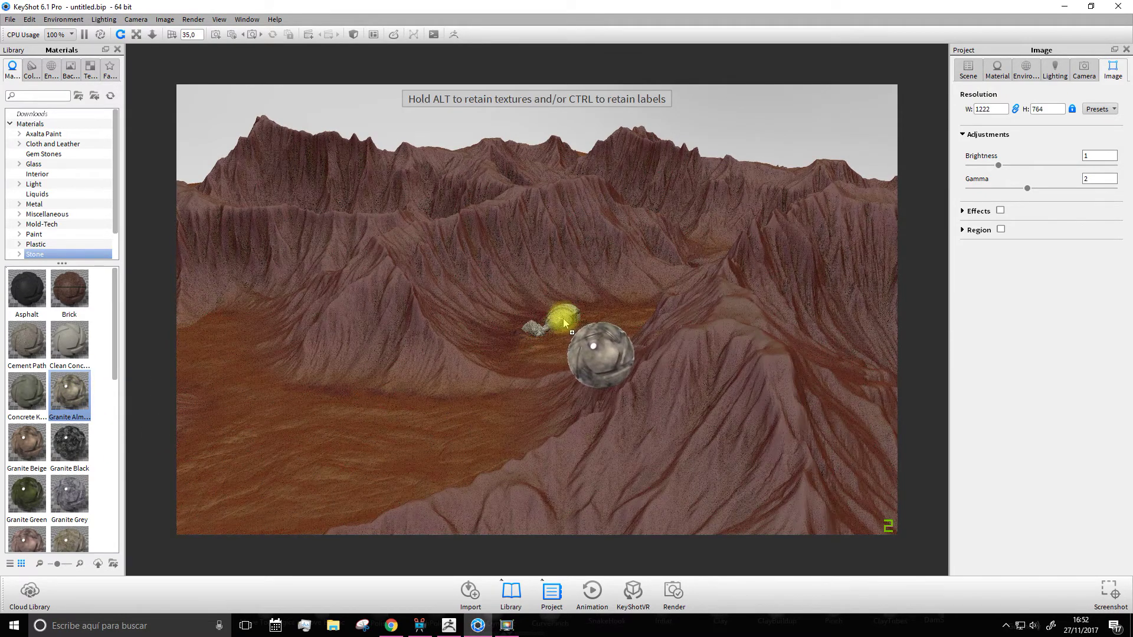
left_click_drag(565, 322, 552, 321)
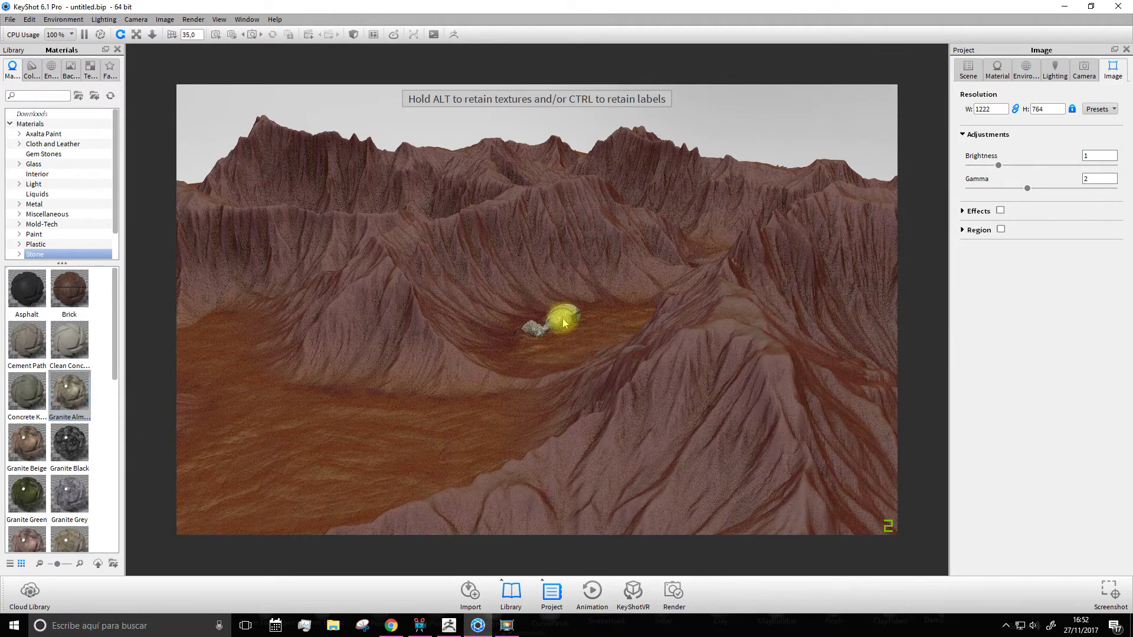
left_click(996, 71)
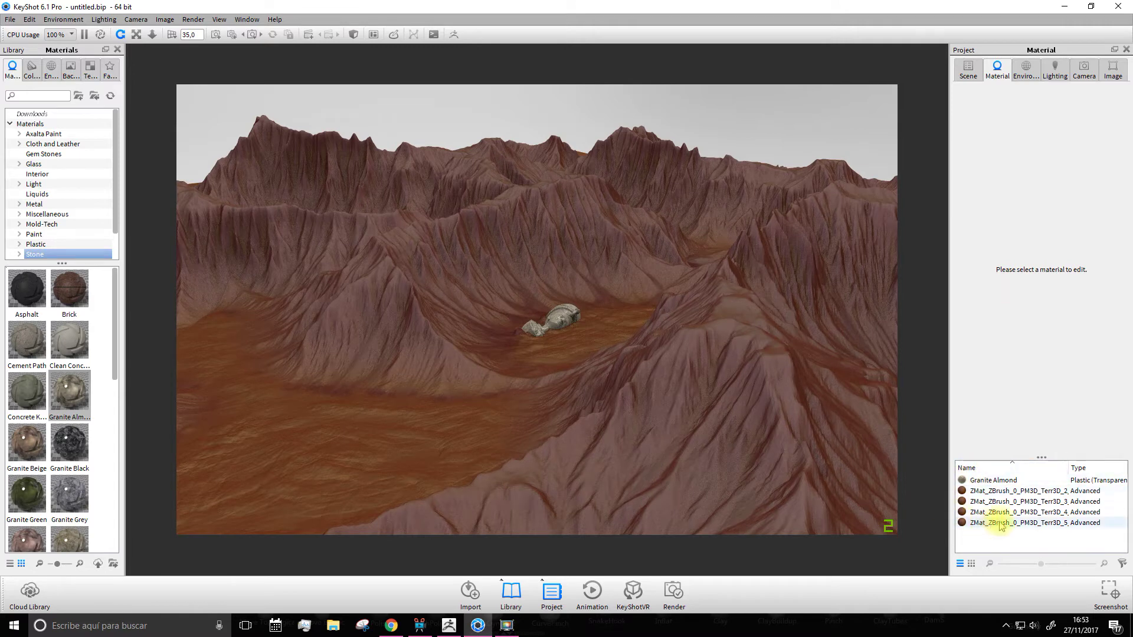
double_click(995, 481)
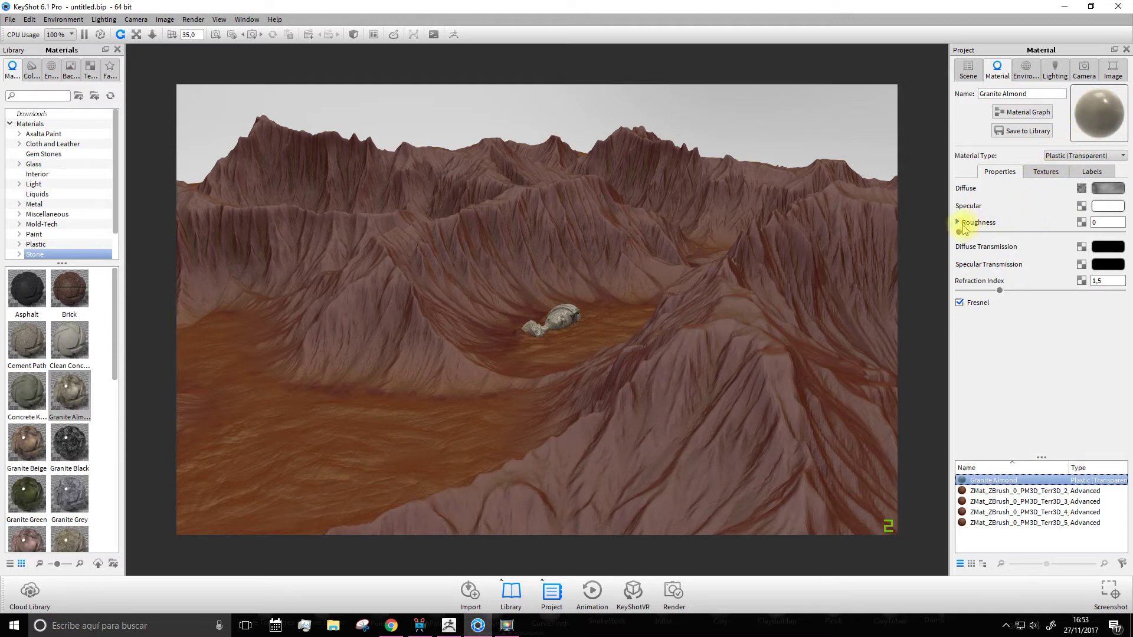
- Raise the granite's roughness to 0.145 and try a dark purple specular colour
left_click_drag(960, 235, 965, 236)
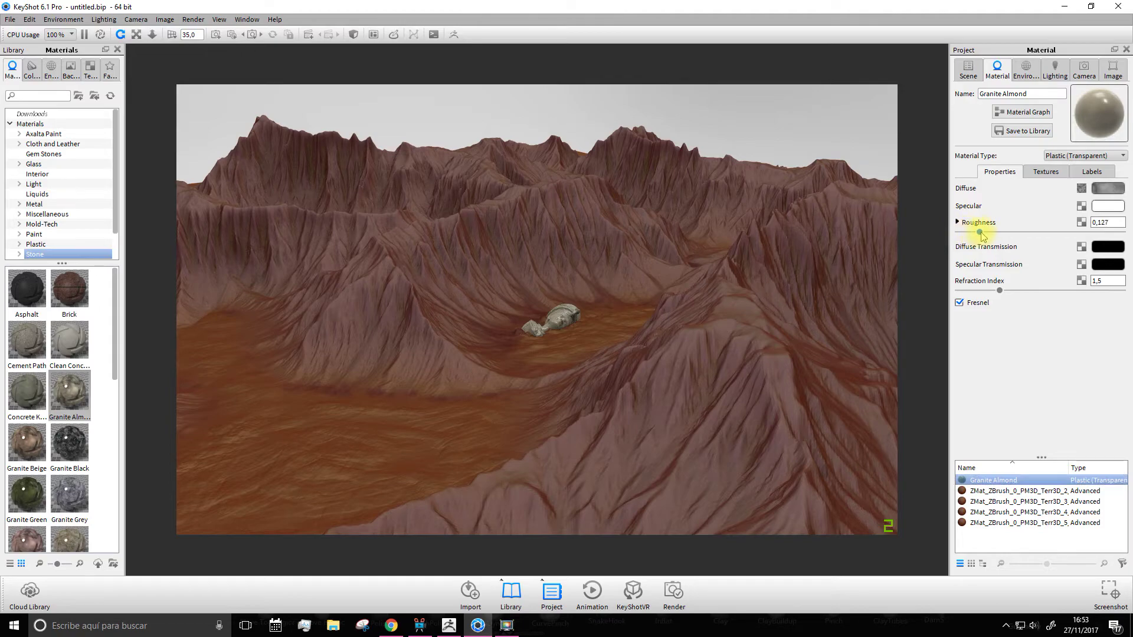
left_click(1108, 206)
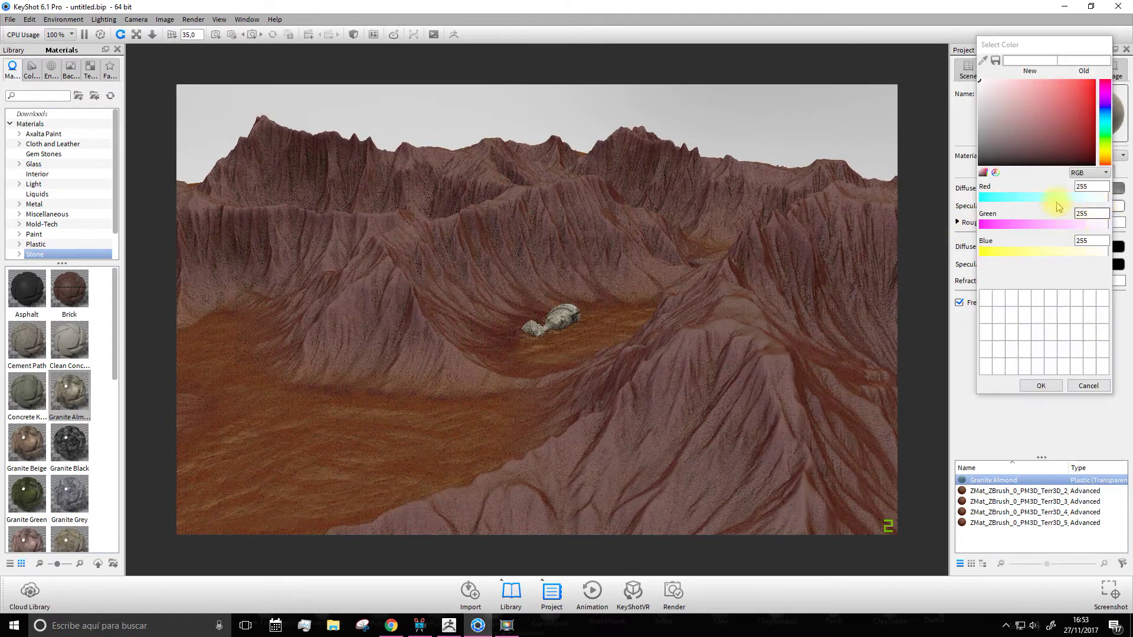
left_click(1047, 222)
left_click_drag(1057, 122, 1035, 143)
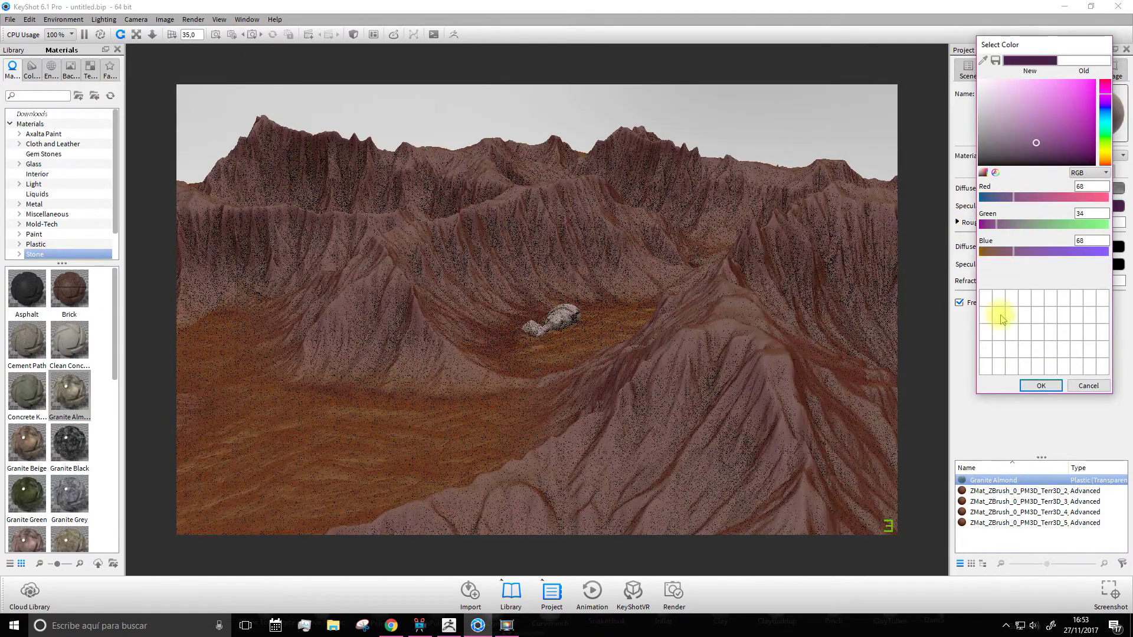
left_click(1040, 387)
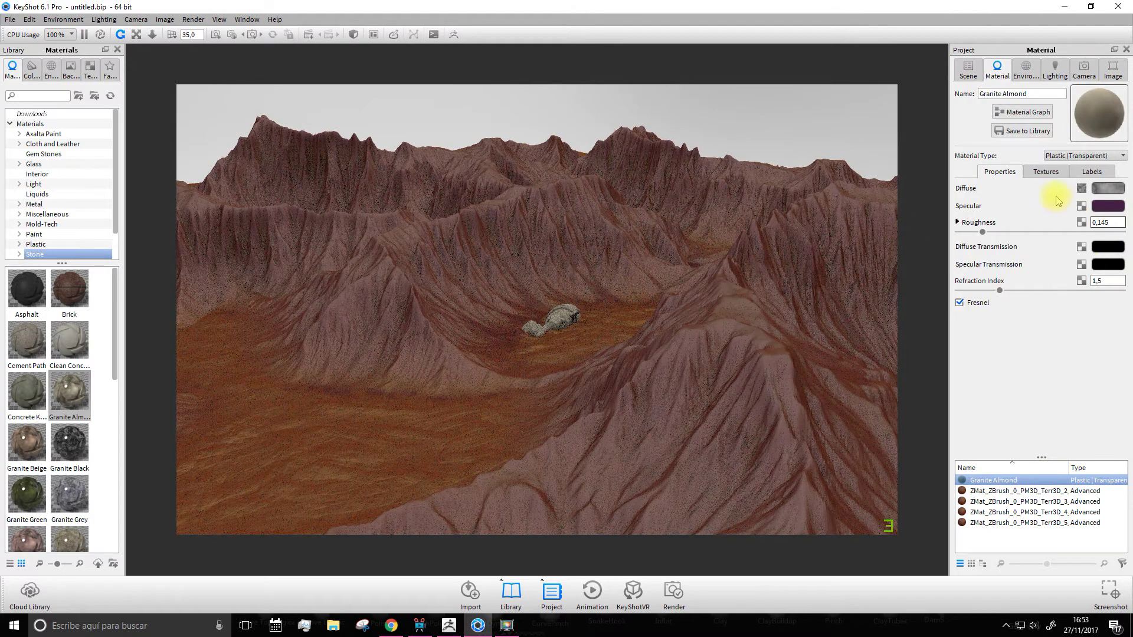
- Review the granite's texture settings, then undo the purple specular back to white
left_click(1045, 171)
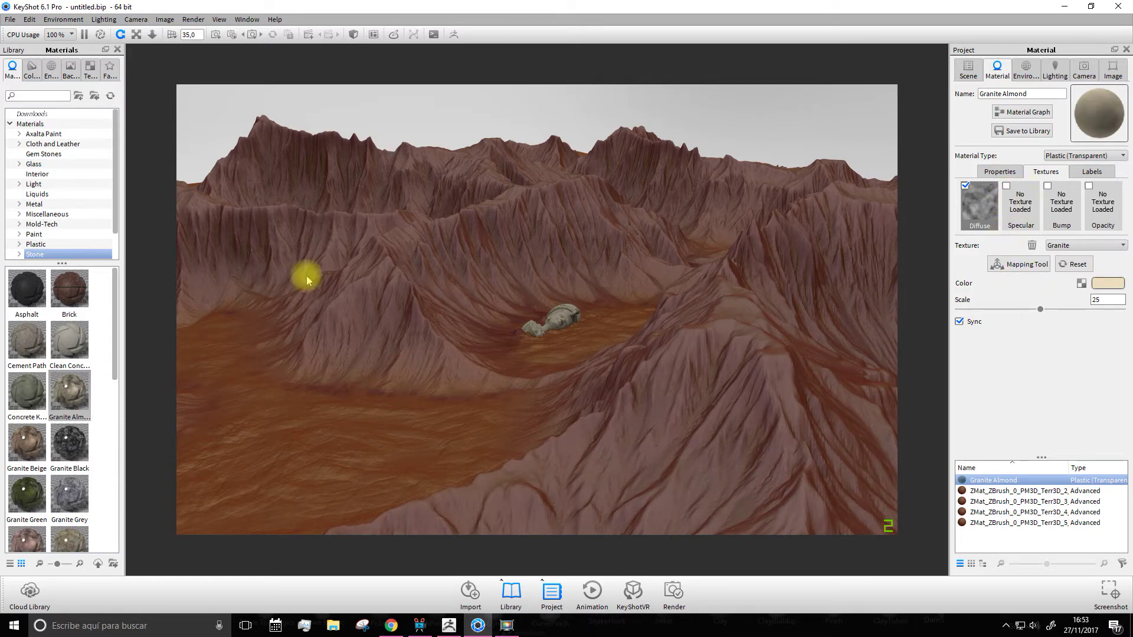
scroll(55, 415, "down", 5)
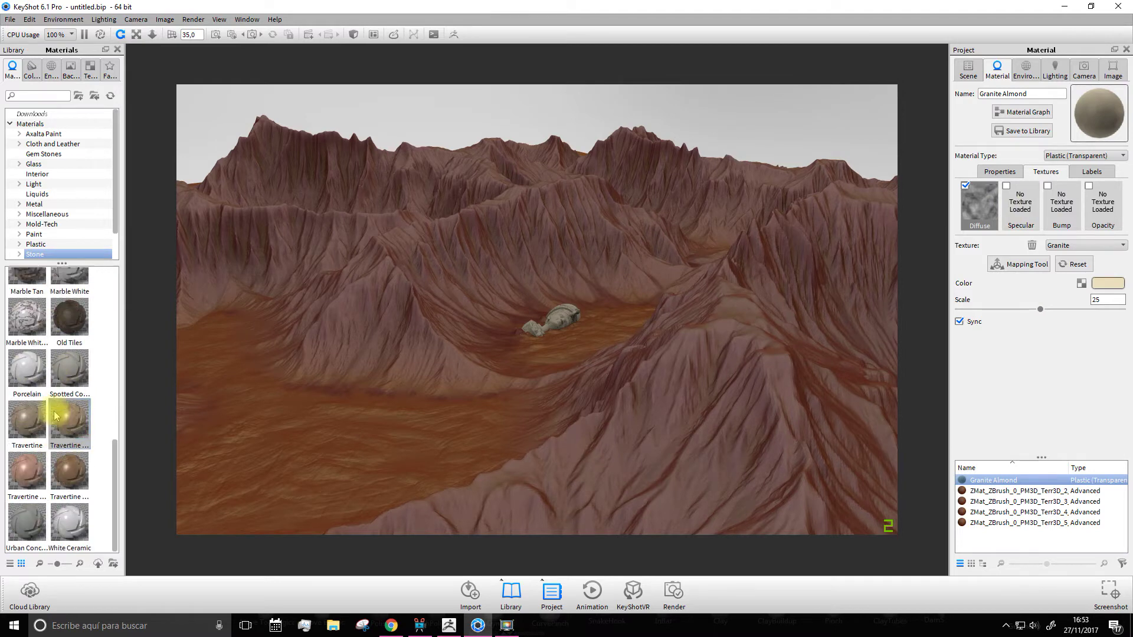
scroll(52, 414, "up", 5)
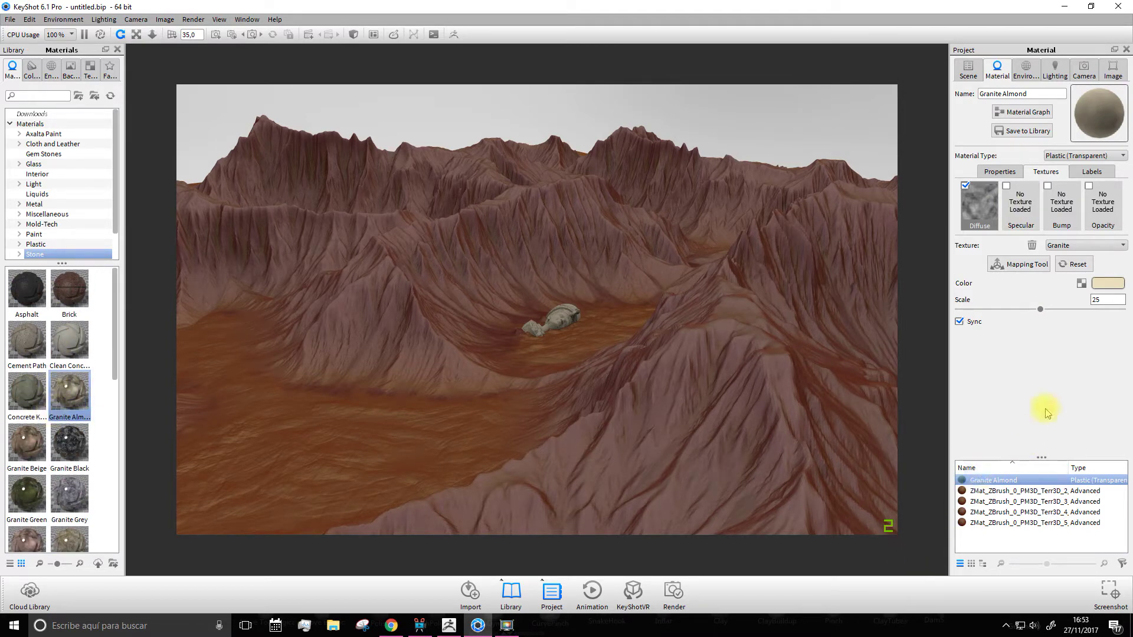
left_click(998, 172)
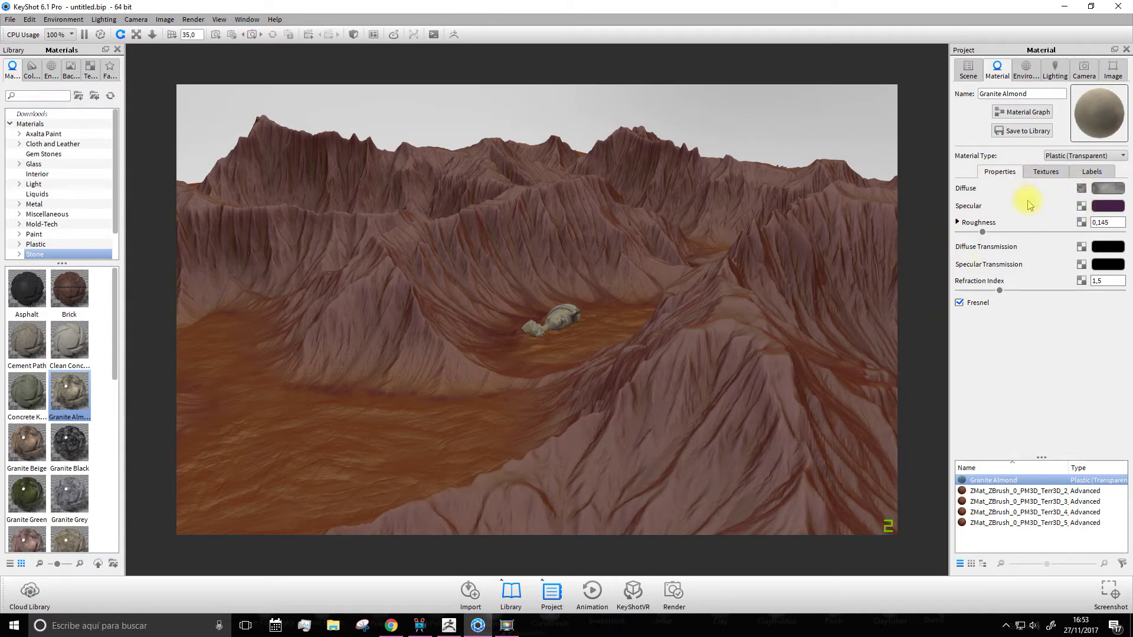
key("ctrl+z")
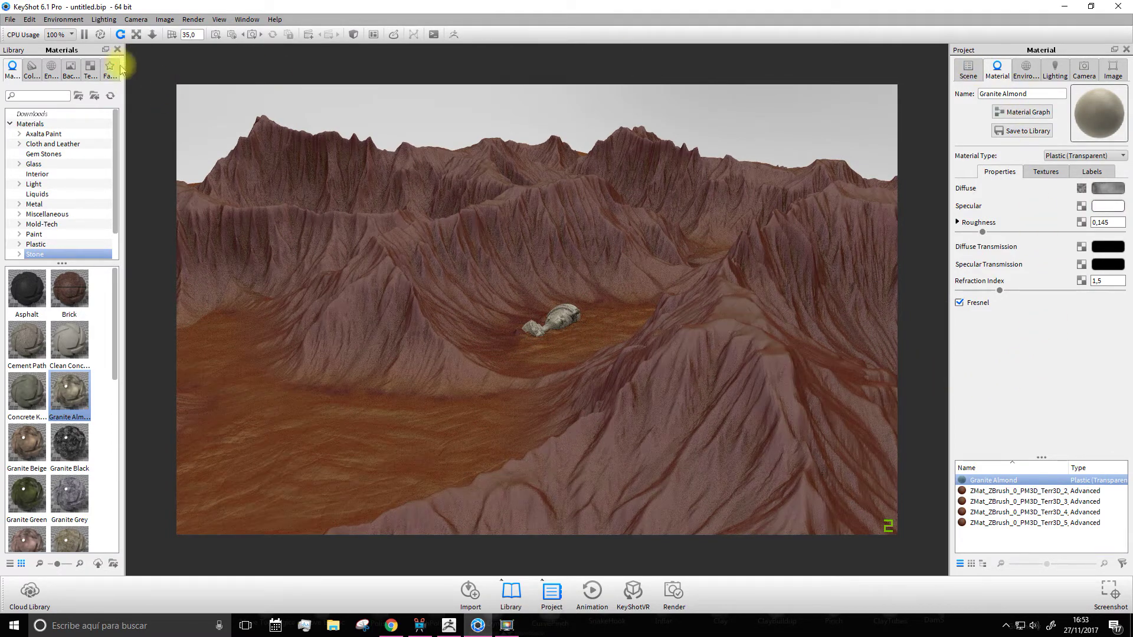
- Browse the Colors library's Energetic and PANTONE+ Pastels swatch sets
left_click(32, 69)
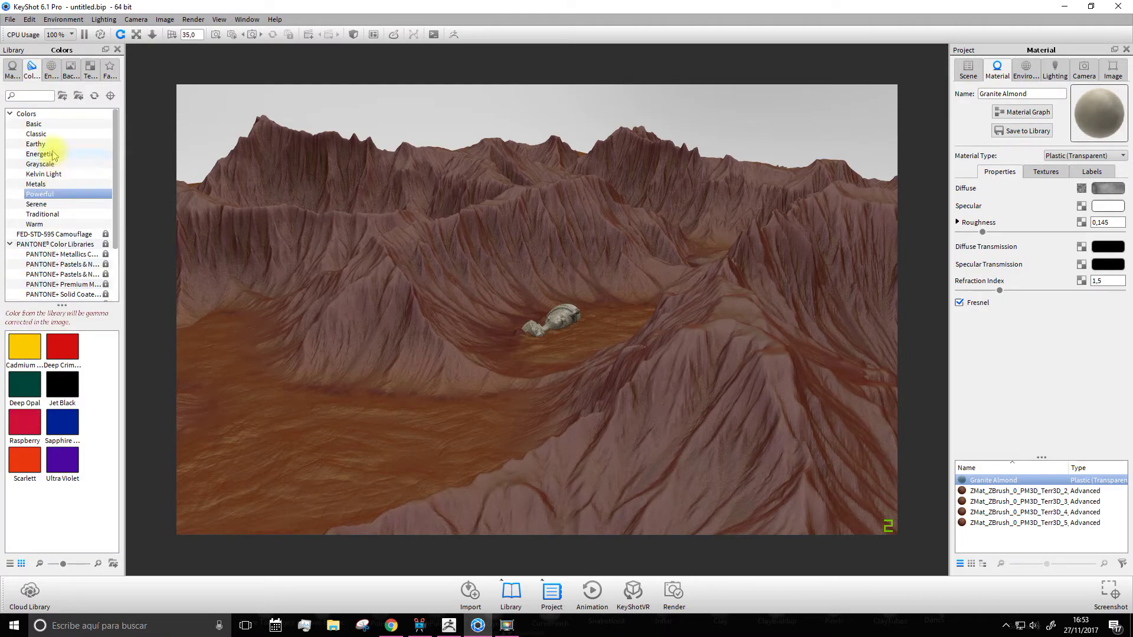
left_click(39, 154)
left_click(46, 255)
left_click(47, 275)
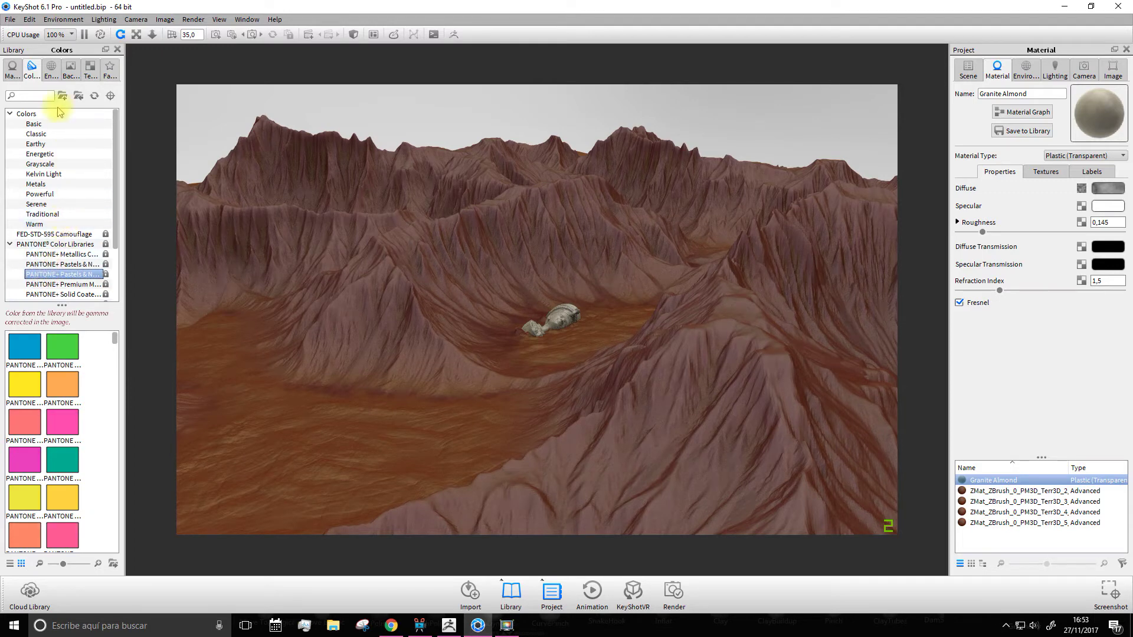
- Browse the Interior, Studio and Sun & Sky lighting environments, ending on Outdoor
left_click(52, 69)
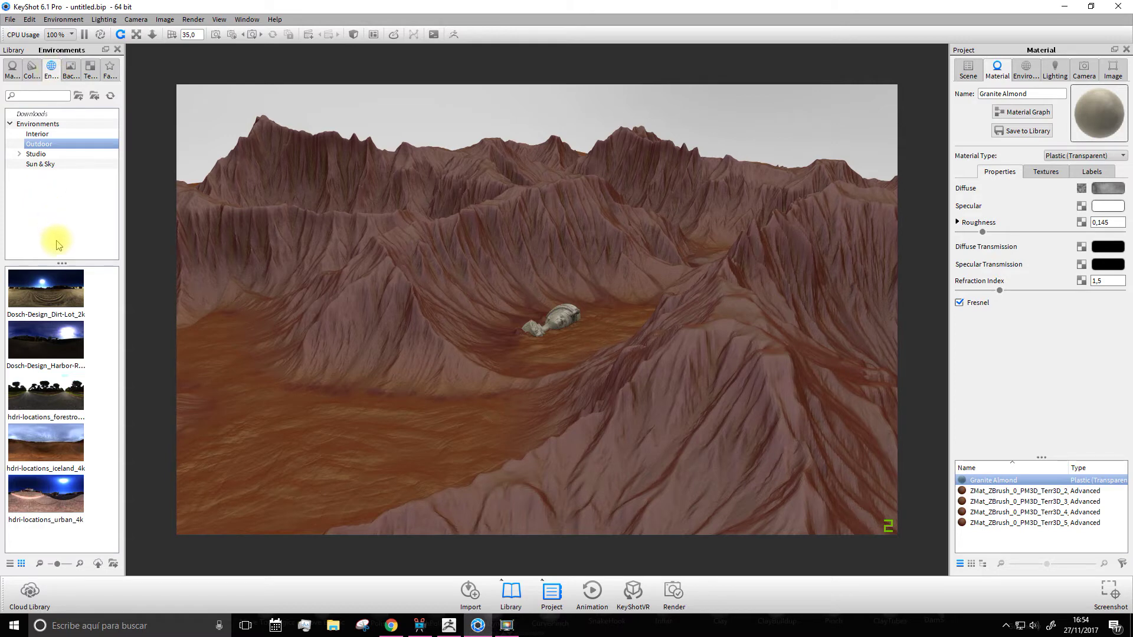
left_click(37, 134)
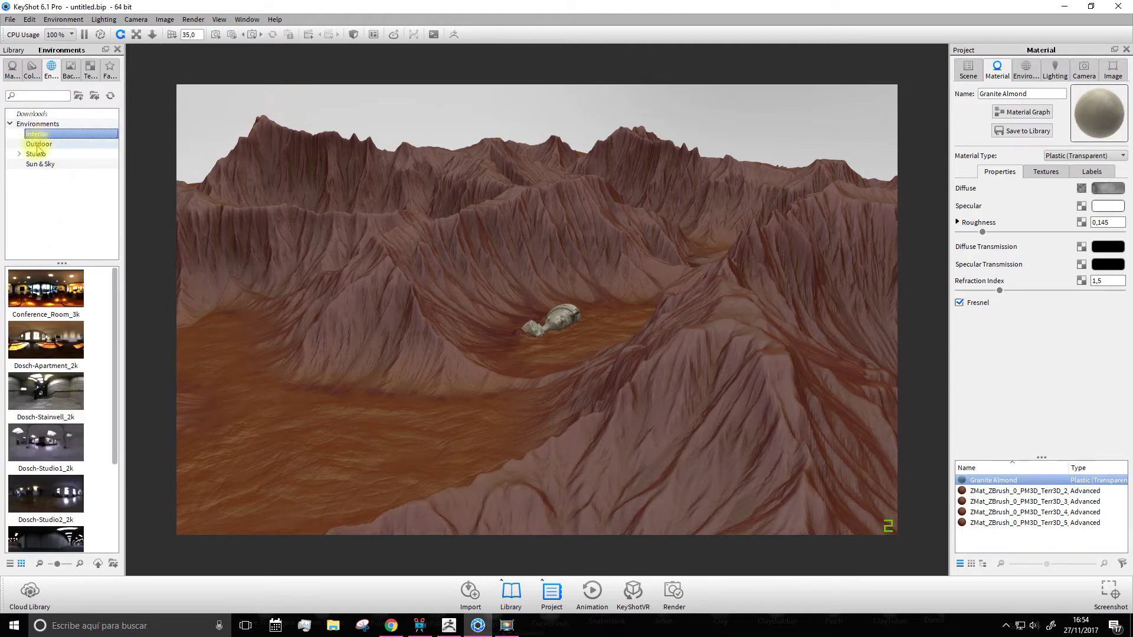
left_click(43, 351)
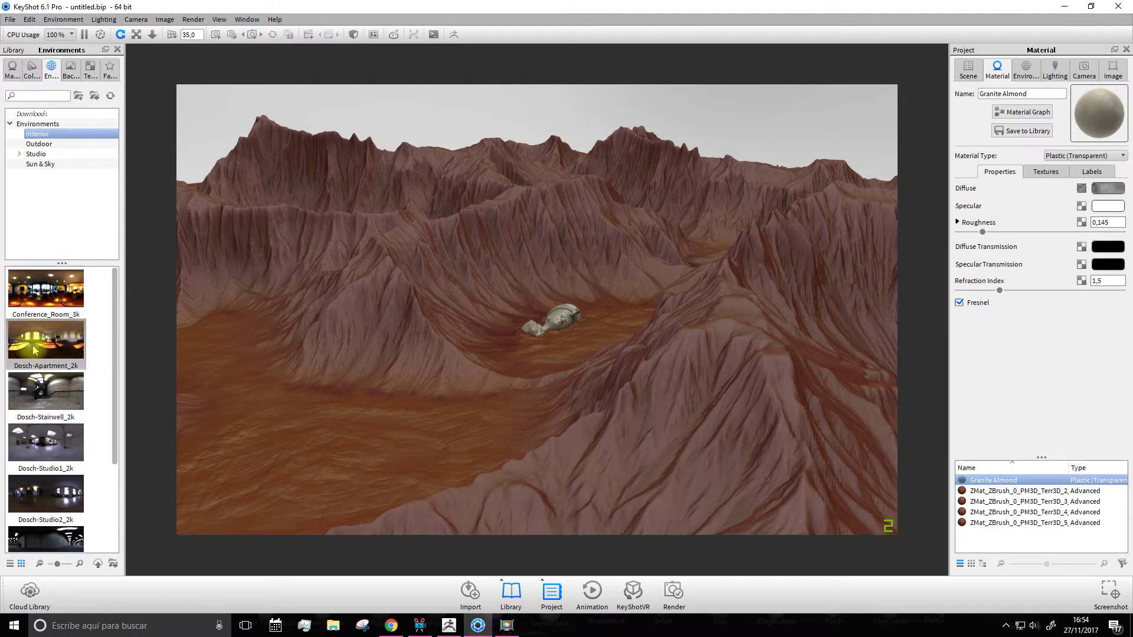
left_click(46, 145)
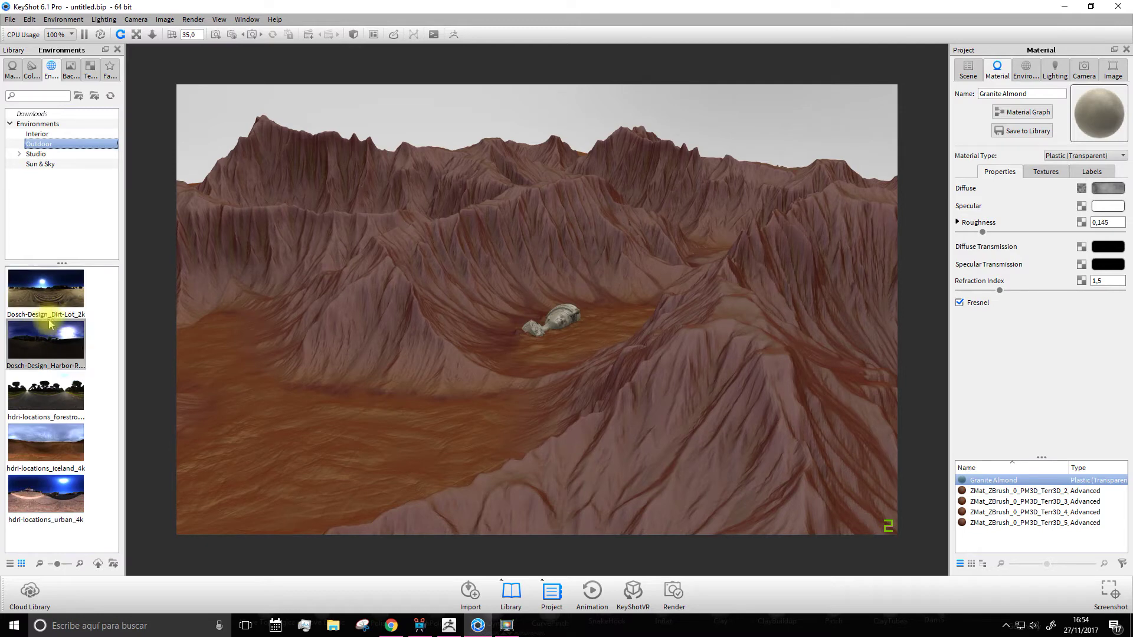
left_click(36, 153)
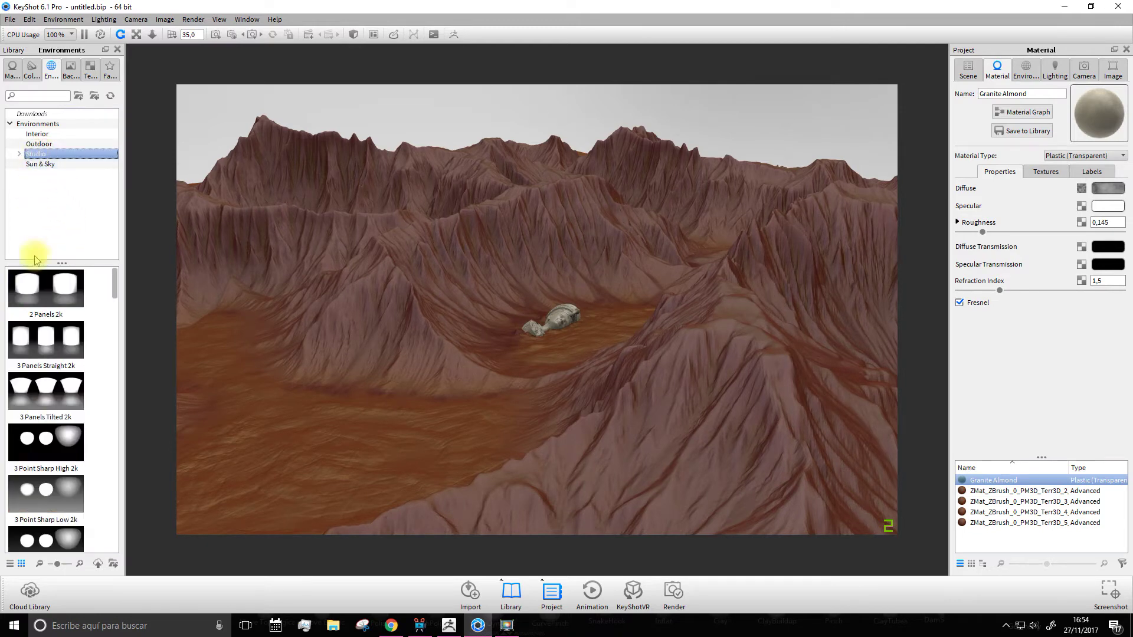
left_click(36, 164)
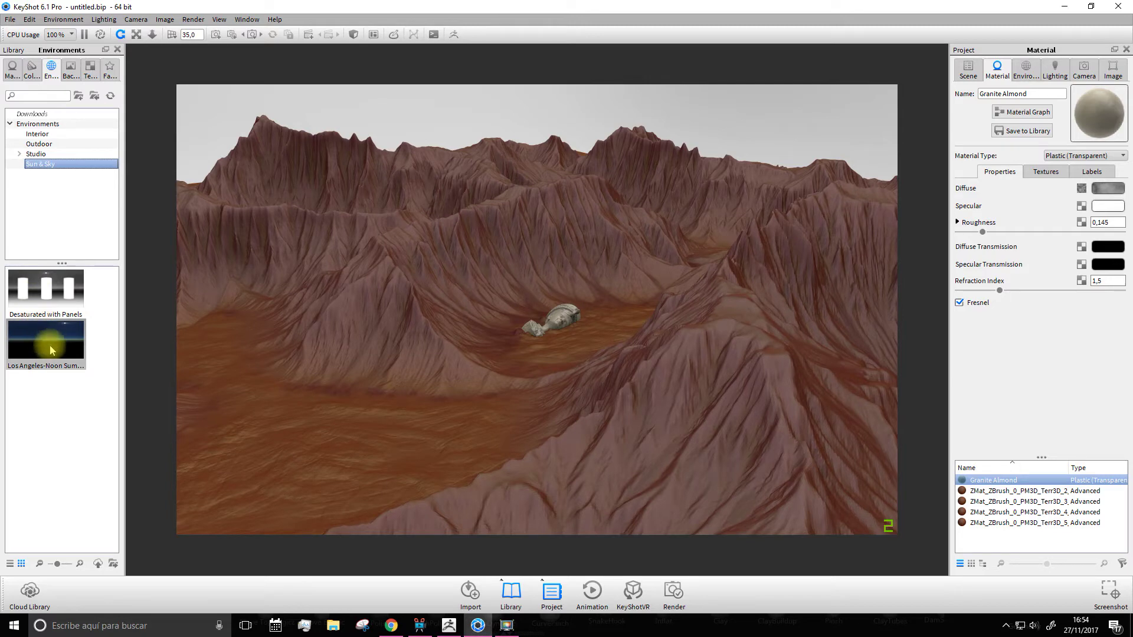
left_click(38, 143)
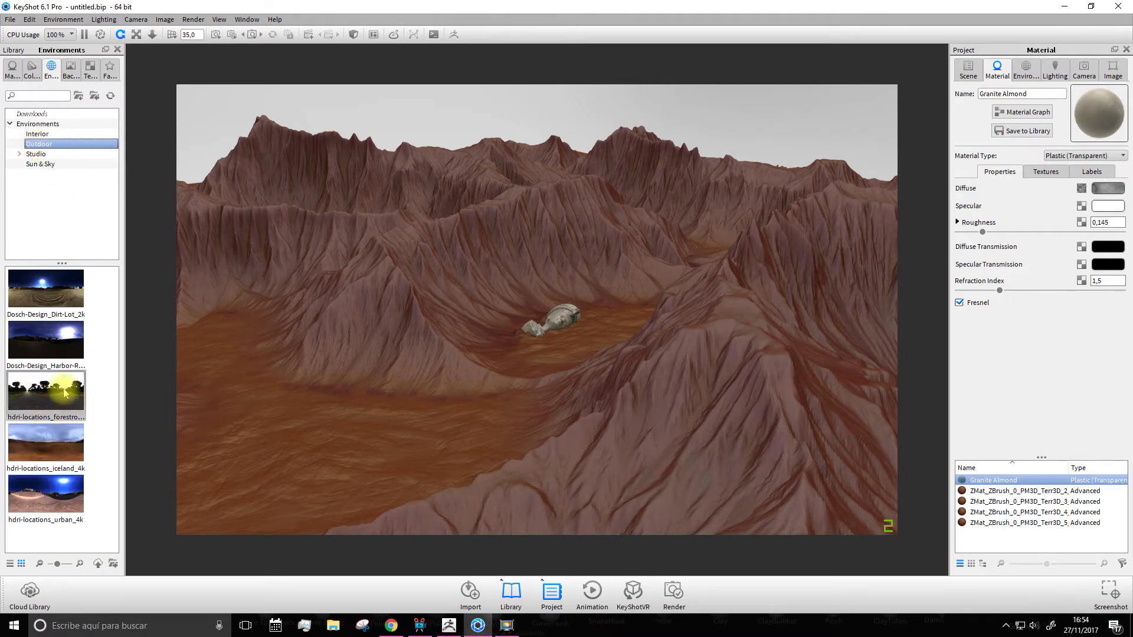
- Light the scene with Dosch-Design_Dirt-Lot_2k and switch the background to a solid colour
mouse_move(42, 305)
left_mouse_down()
mouse_move(240, 93)
mouse_move(209, 130)
left_mouse_up()
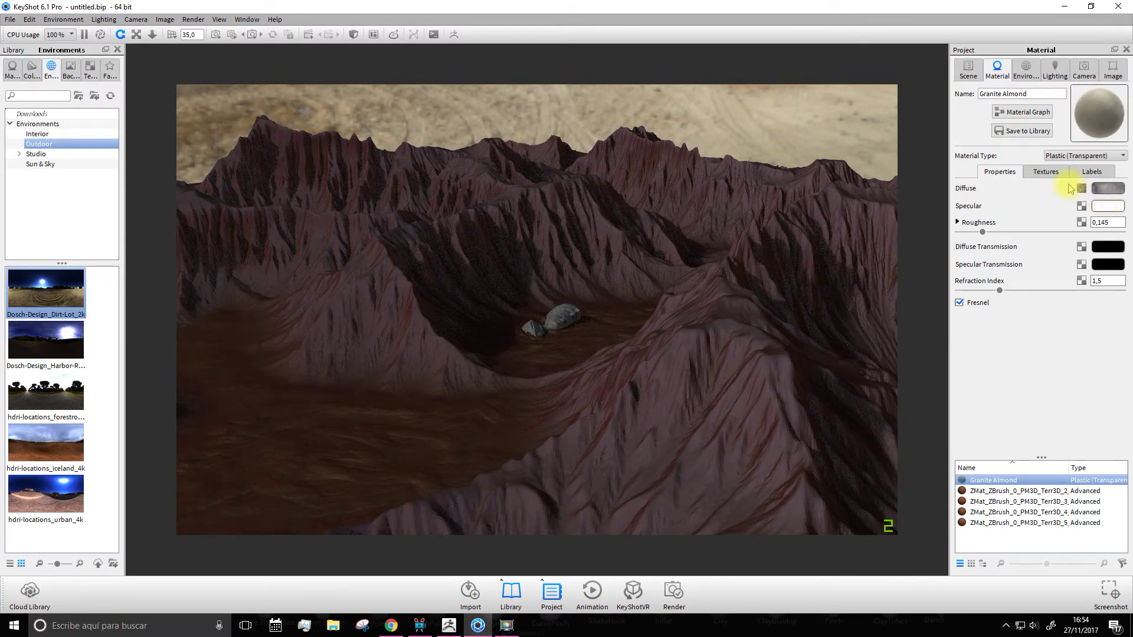
left_click(1027, 70)
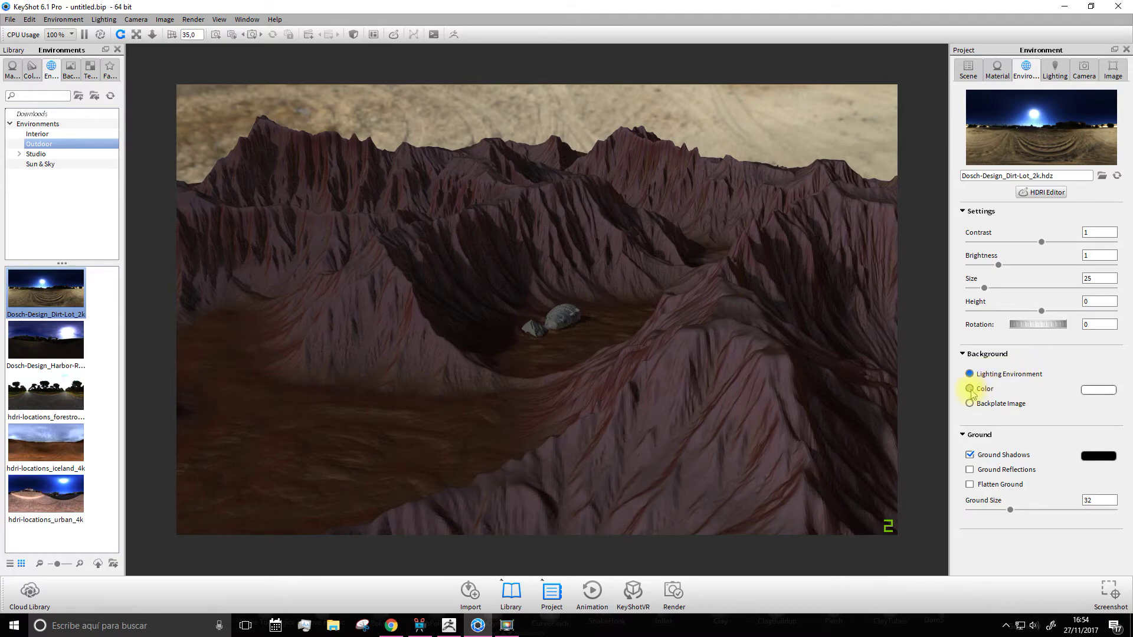
left_click(969, 389)
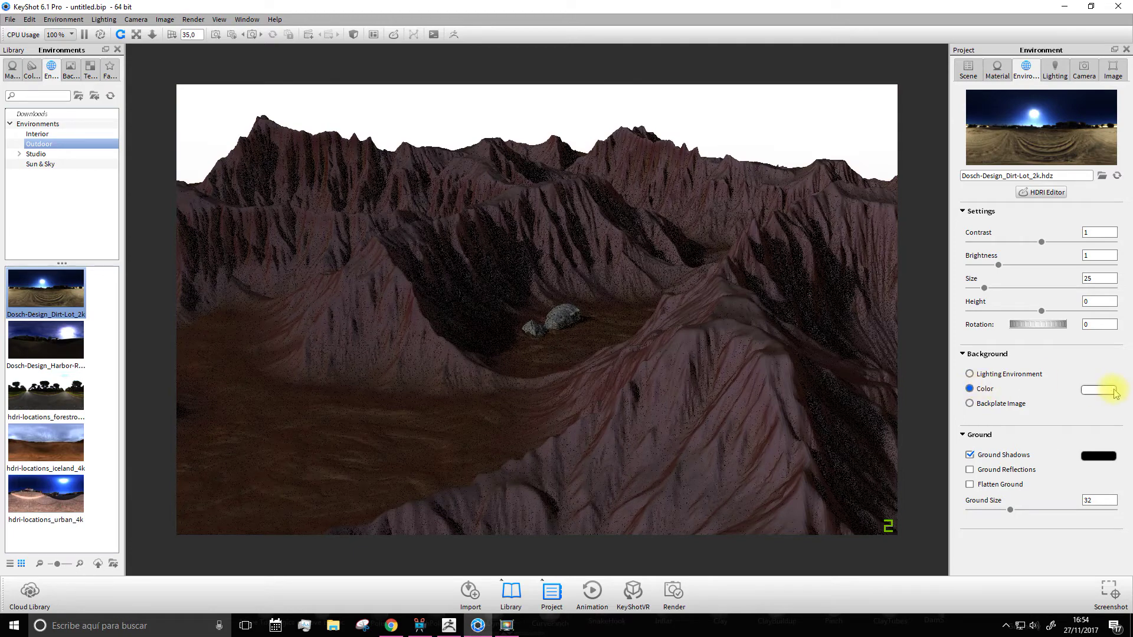
- Set the background colour to pale blue (216,235,250), cancelling the backplate file dialog
left_click(1098, 390)
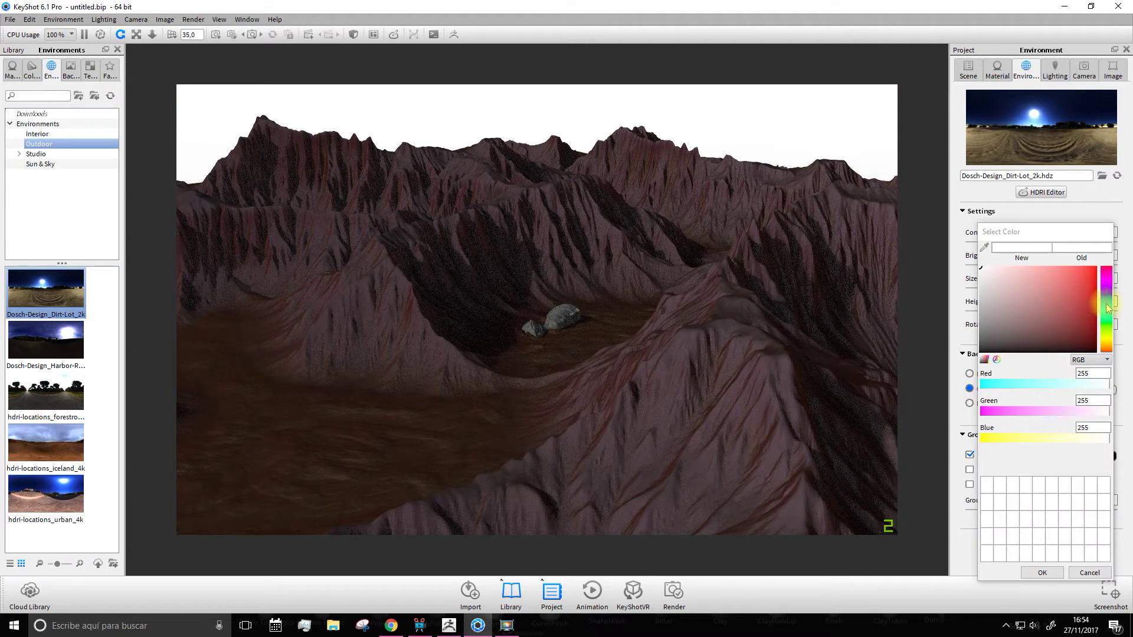
left_click(1107, 308)
left_click_drag(1037, 299, 998, 274)
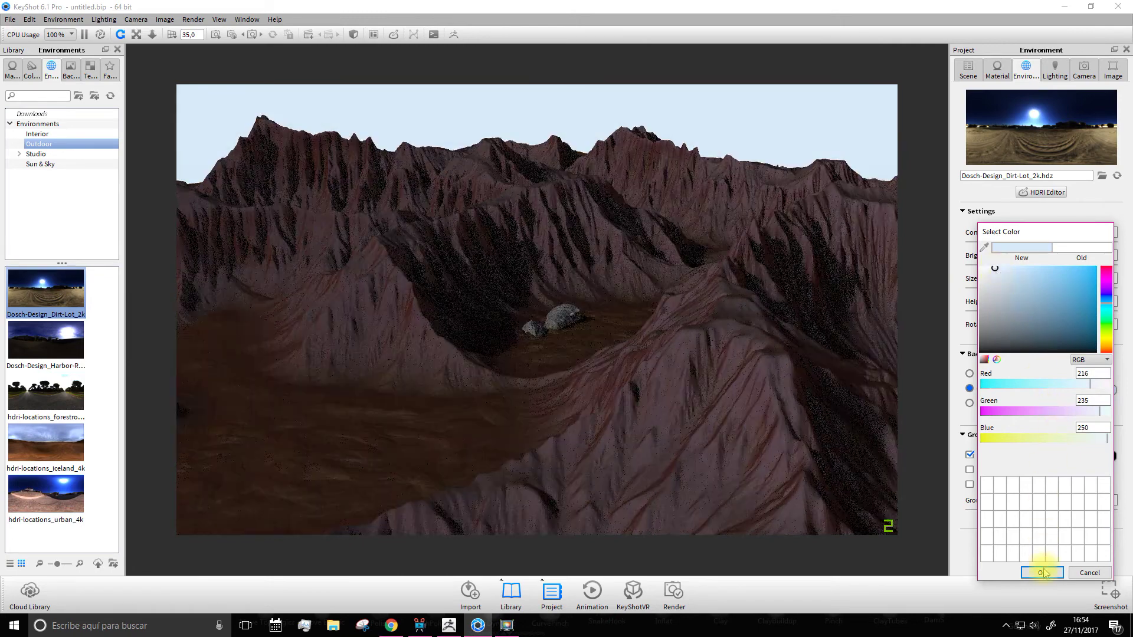
left_click(1042, 573)
left_click(969, 403)
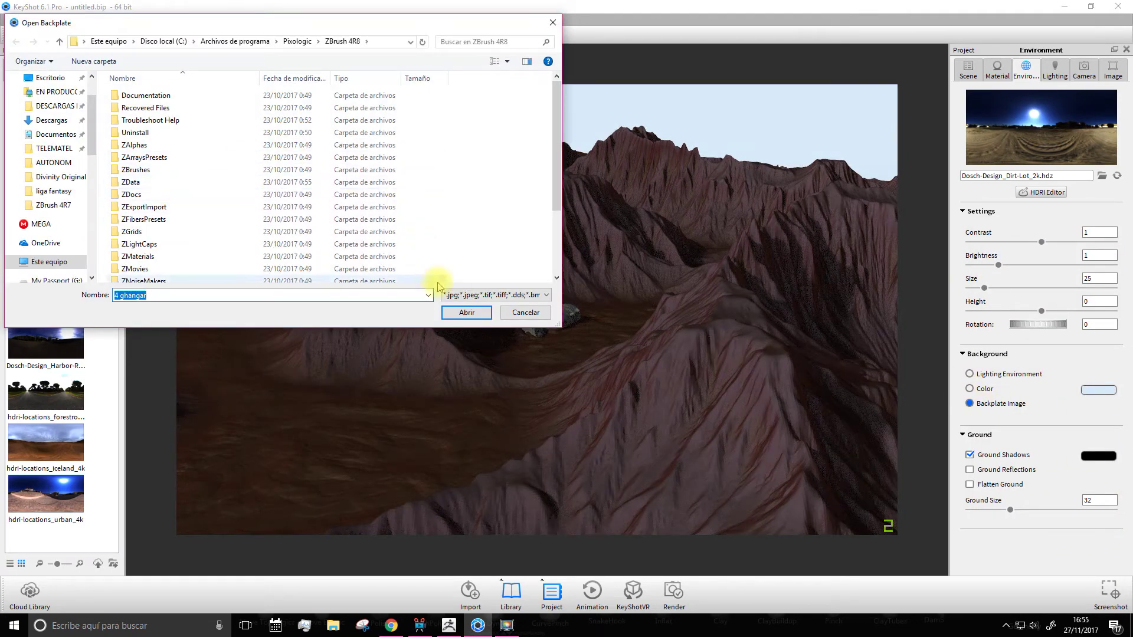
left_click(525, 312)
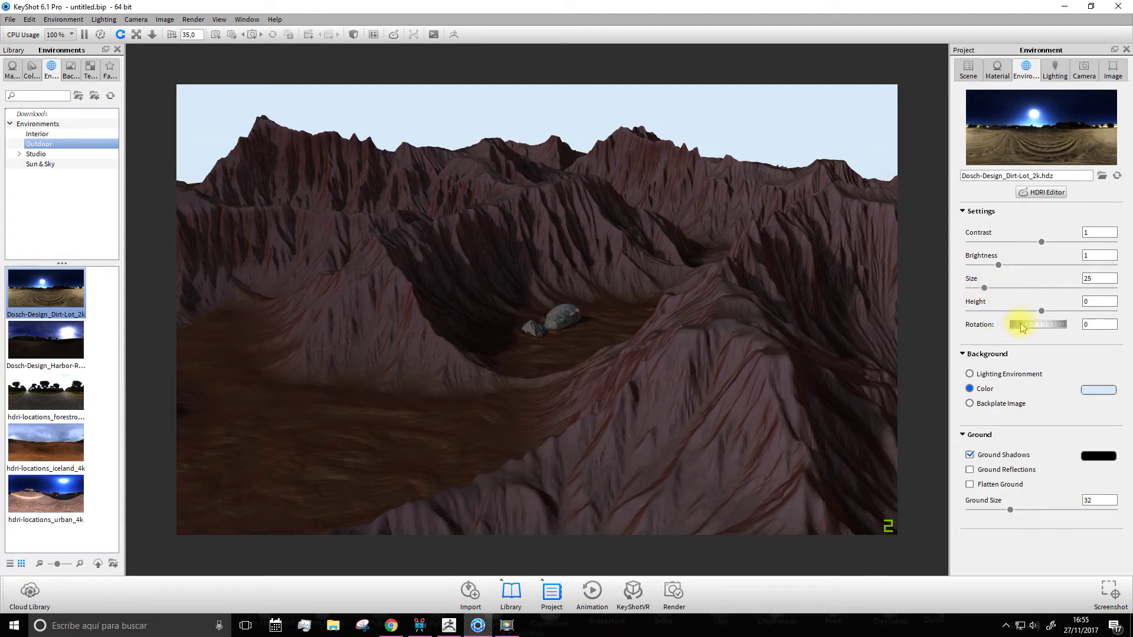
- Set environment rotation 125 and brightness 1,515, then apply the forestroad_4k HDRI
left_click_drag(1018, 329, 1027, 332)
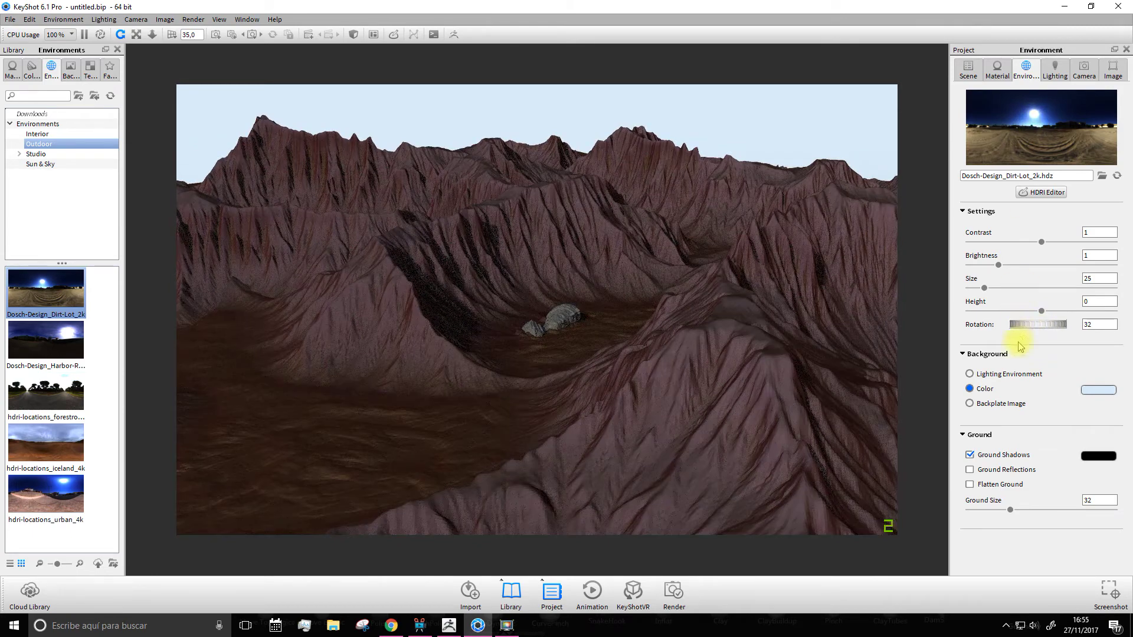
left_click_drag(1011, 324, 1038, 324)
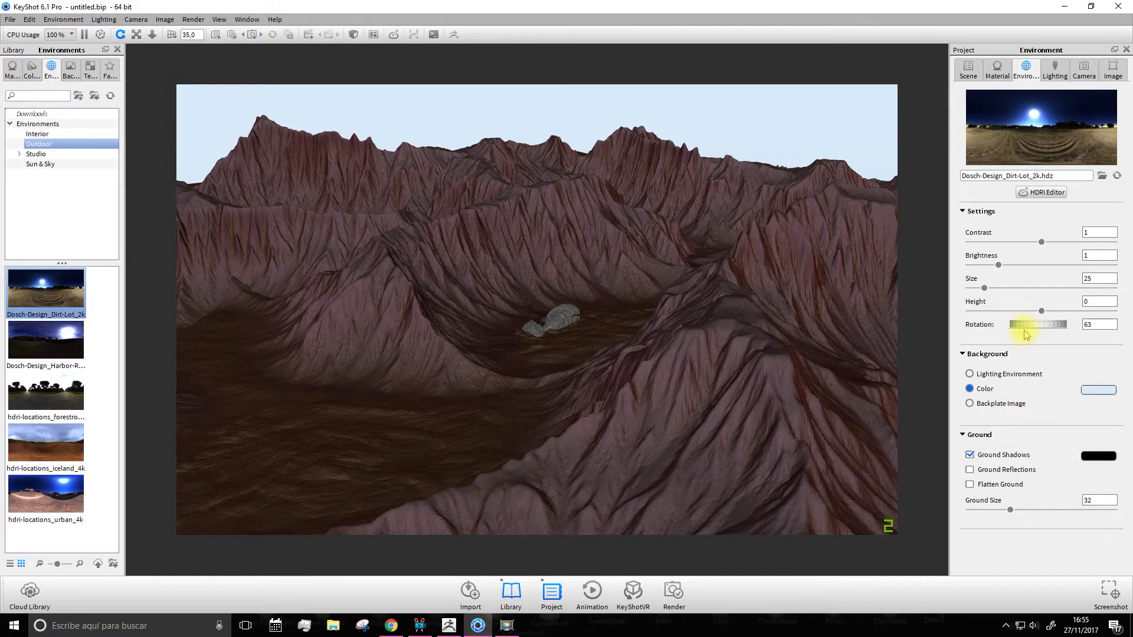
left_click_drag(1025, 323, 1030, 324)
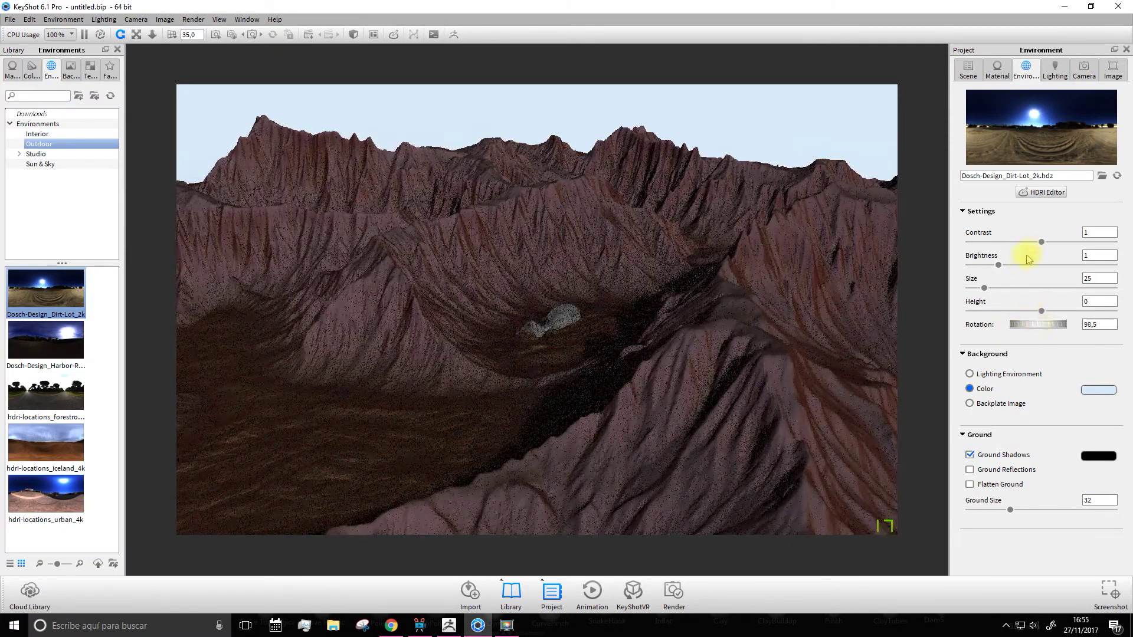
left_click_drag(999, 266, 1013, 265)
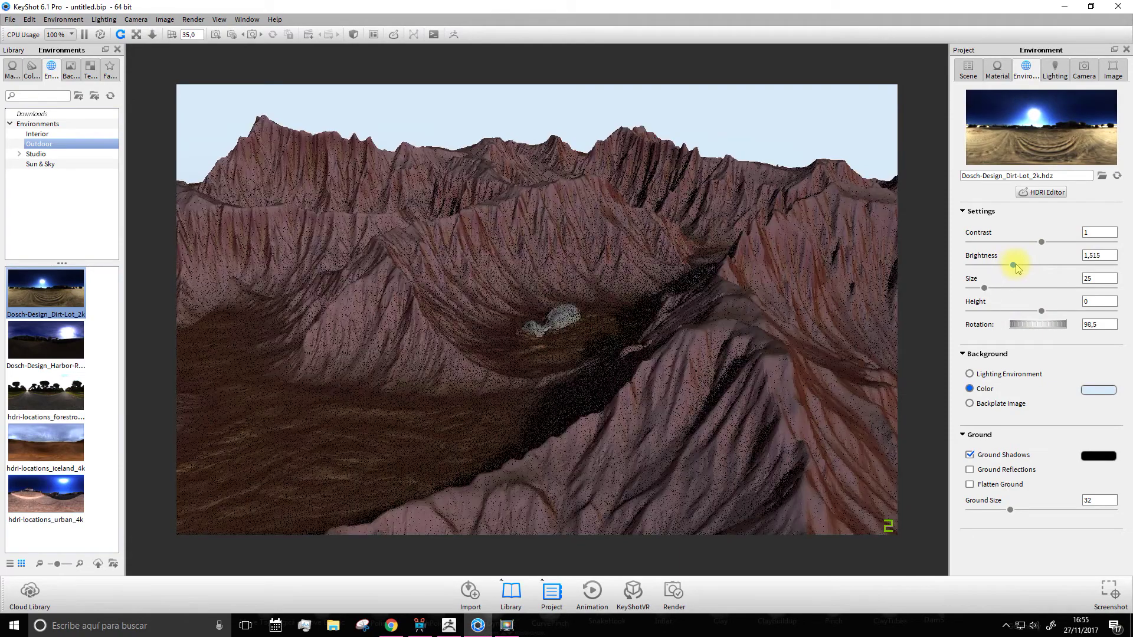
left_click_drag(1028, 326, 1021, 328)
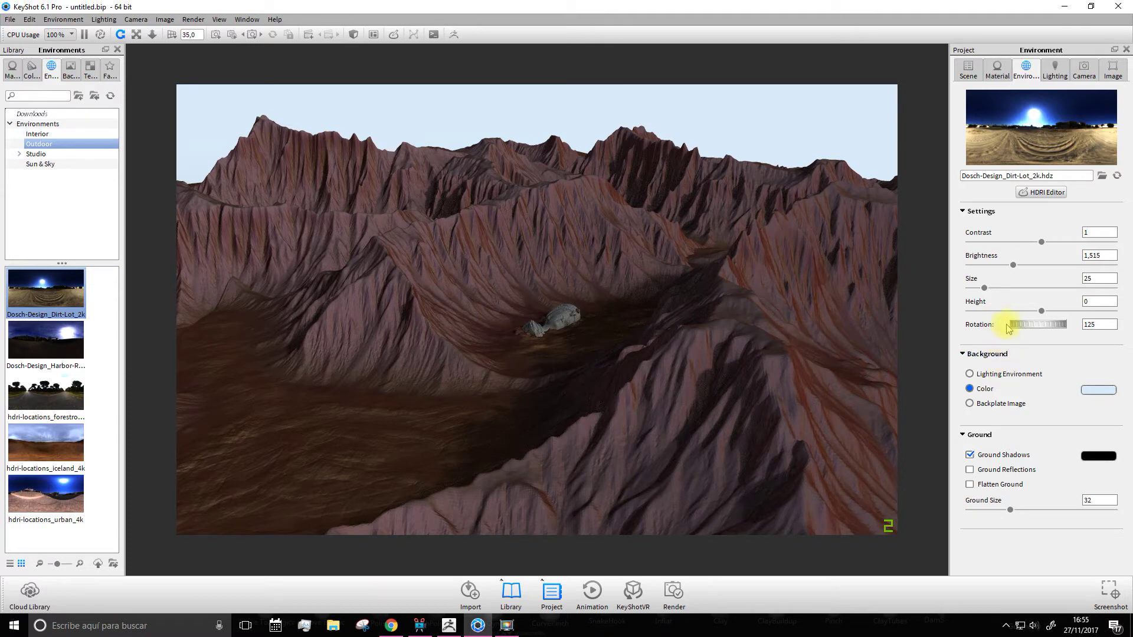
left_click_drag(48, 401, 195, 134)
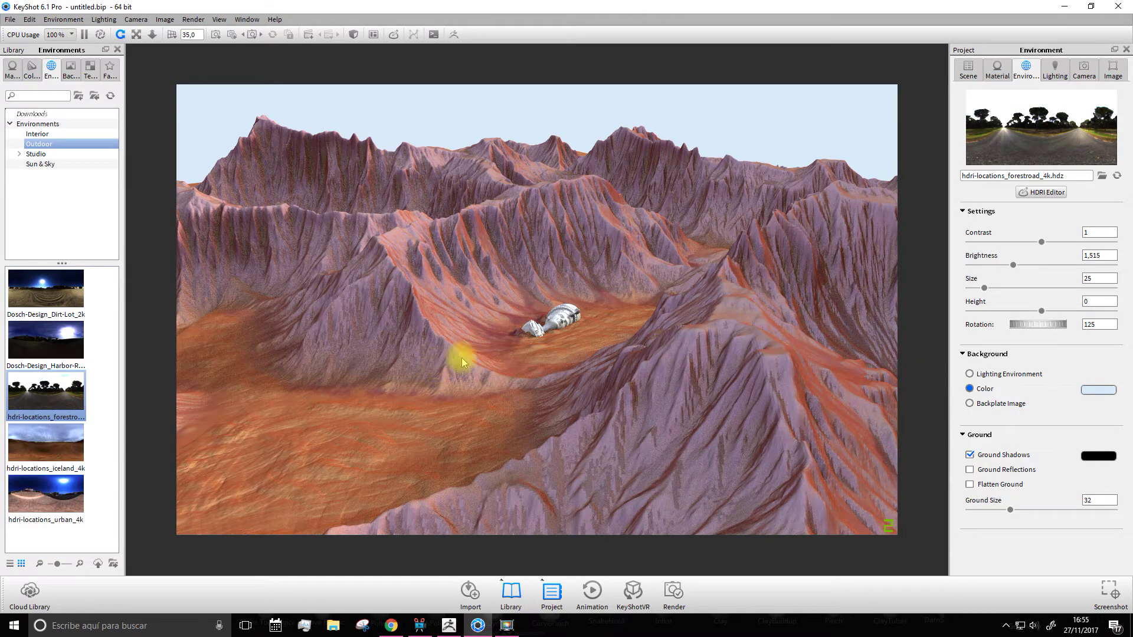
- Rotate the forestroad lighting to about 108, toggle ground shadows, and lower brightness to 1,29
left_click_drag(1021, 328, 1034, 324)
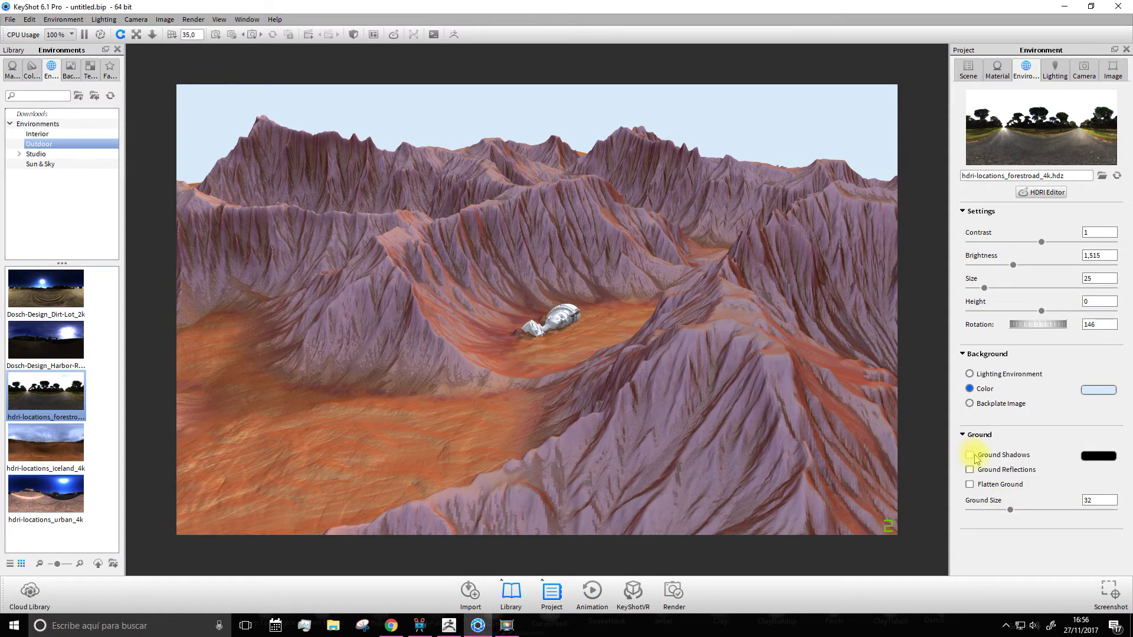
left_click(974, 456)
mouse_move(1000, 324)
left_mouse_down()
mouse_move(1036, 321)
mouse_move(1041, 328)
mouse_move(1018, 322)
mouse_move(1041, 331)
left_mouse_up()
left_click_drag(1029, 330, 1019, 323)
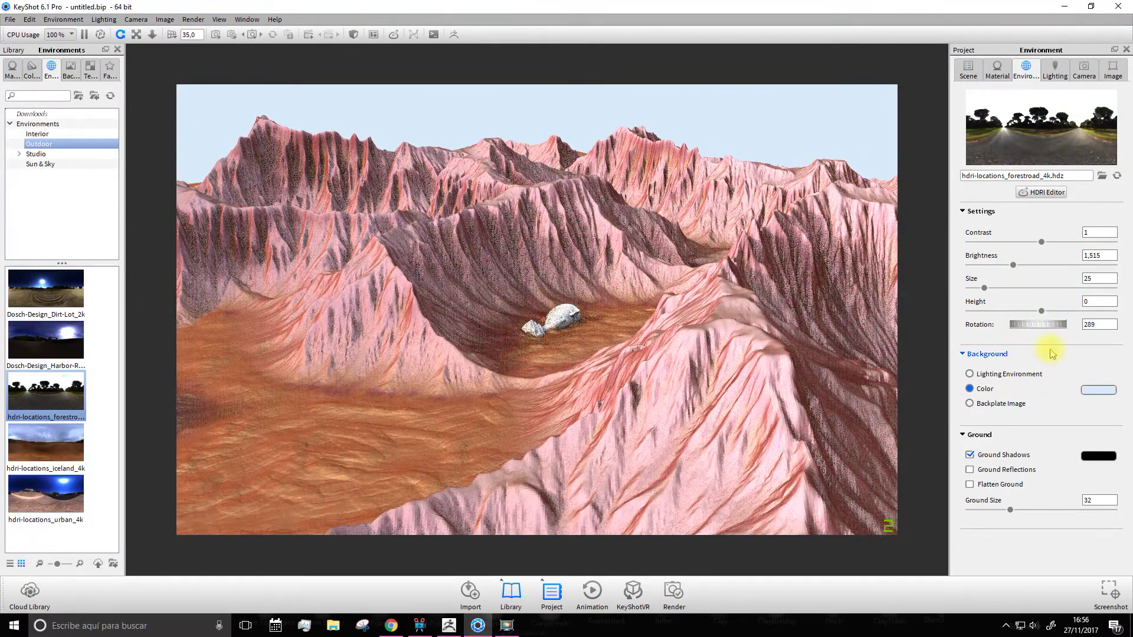
mouse_move(1041, 321)
left_mouse_down()
mouse_move(1032, 330)
mouse_move(1030, 314)
mouse_move(1047, 326)
left_mouse_up()
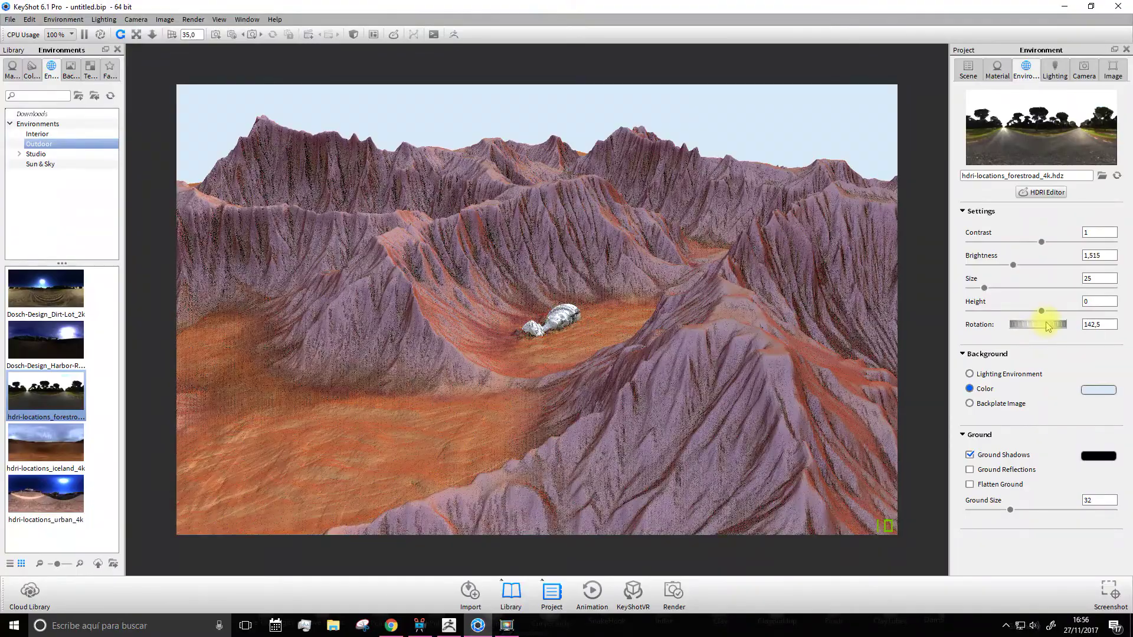
left_click_drag(1045, 326, 1031, 331)
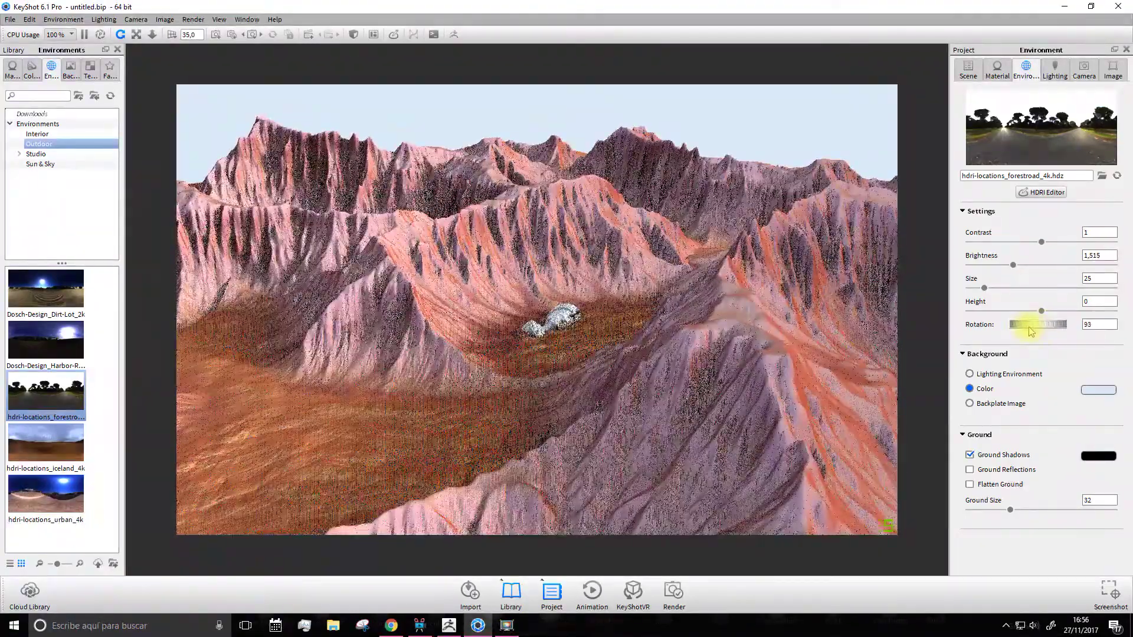
mouse_move(1034, 326)
left_mouse_down()
mouse_move(1024, 331)
mouse_move(1039, 330)
left_mouse_up()
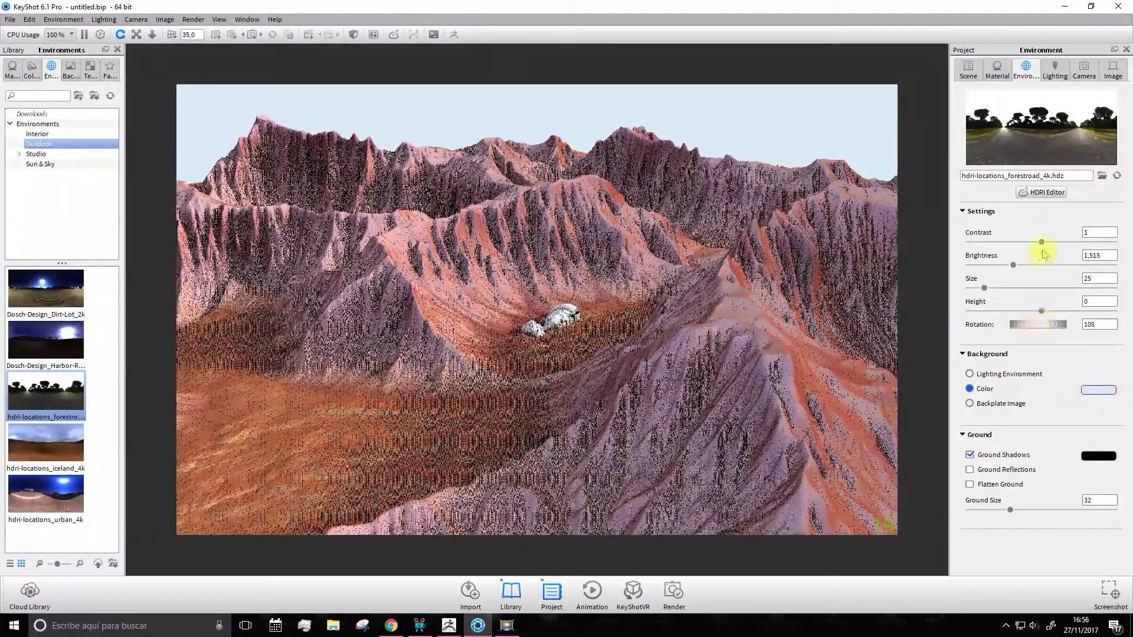
left_click_drag(1013, 265, 1006, 267)
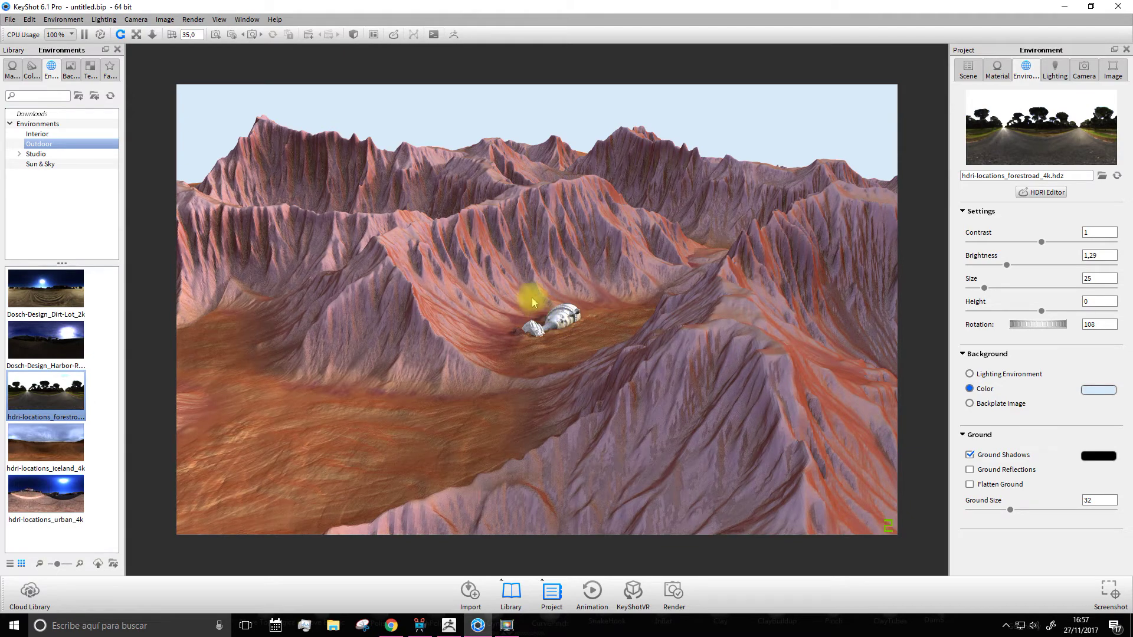
- Set the Dosch-Design_Dirt-Lot.jpg backplate as the background and try another backplate image
left_click(70, 68)
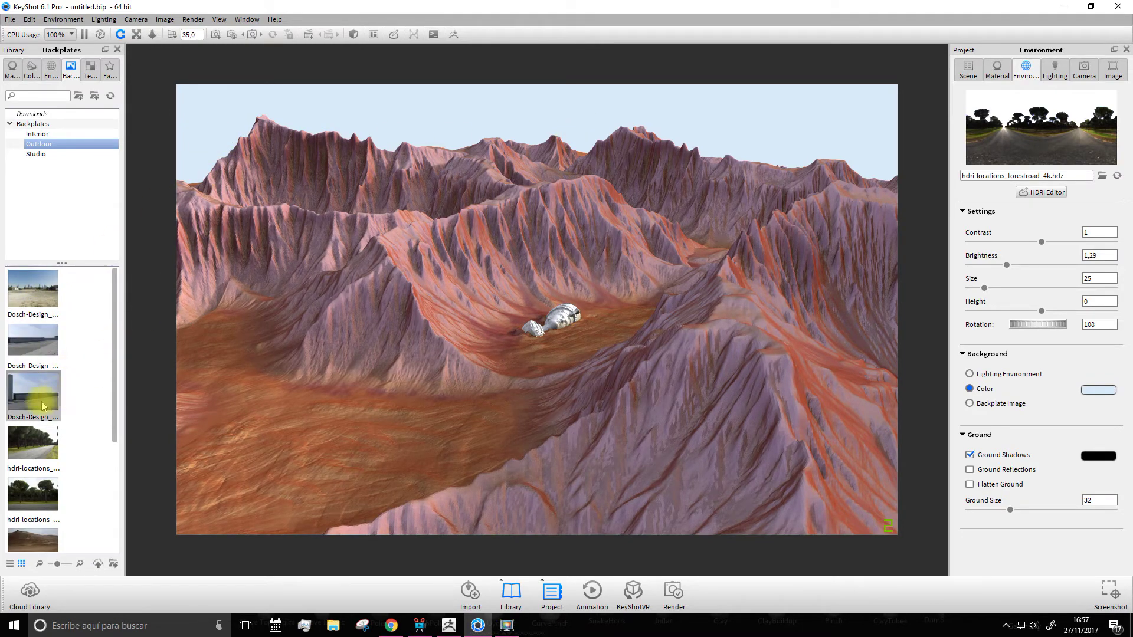
left_click_drag(33, 307, 214, 135)
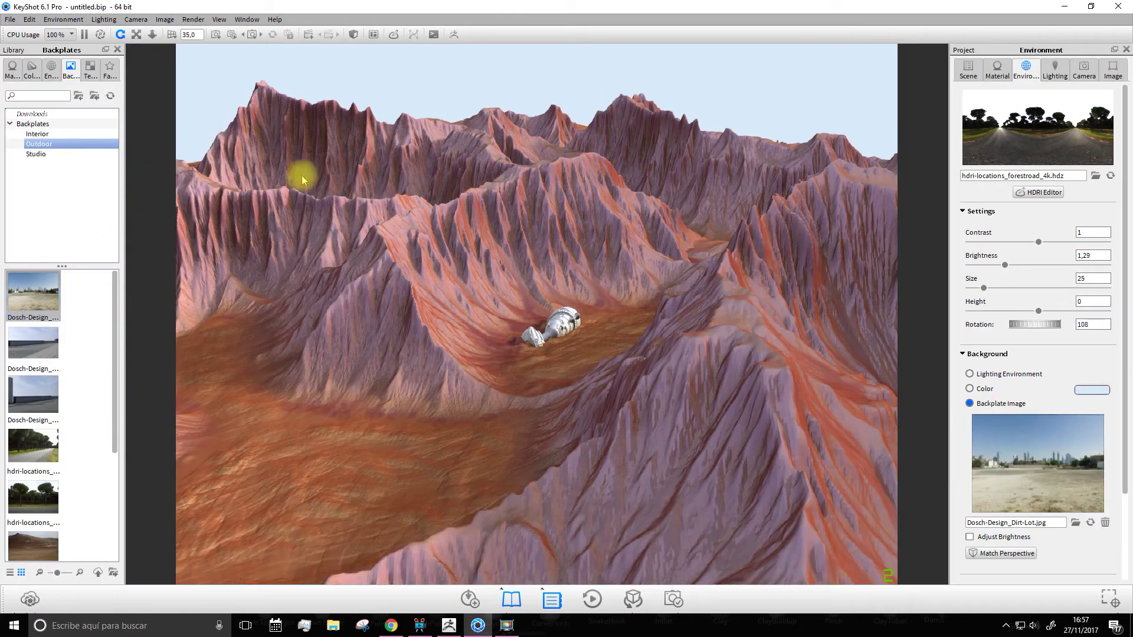
left_click_drag(531, 254, 533, 266)
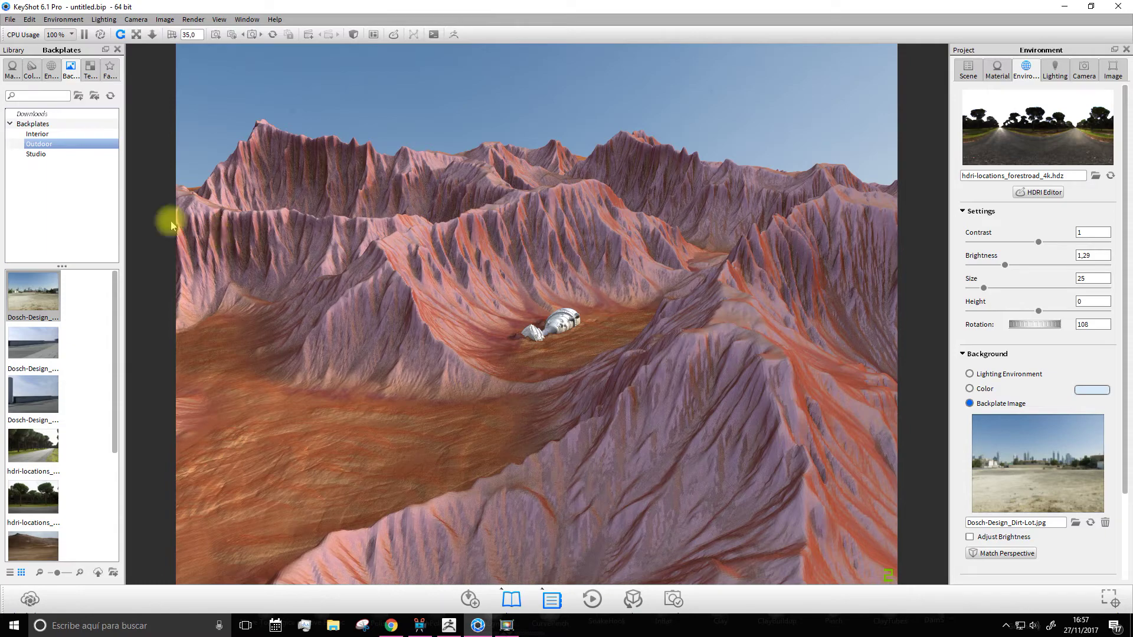
left_click_drag(33, 342, 595, 133)
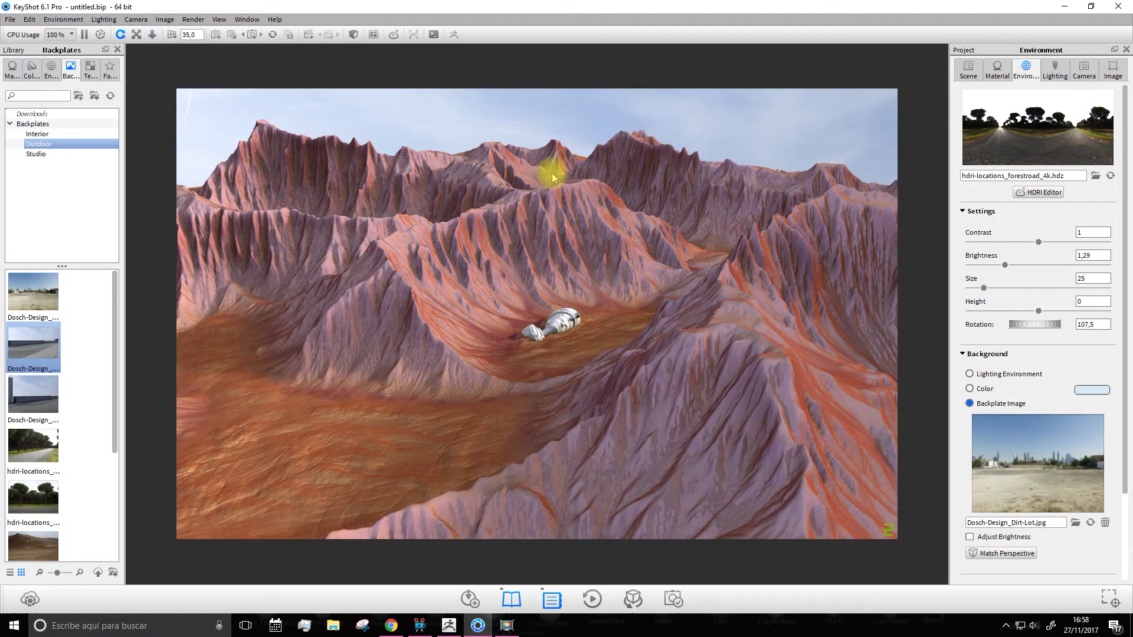
- Browse the Gradient and Specular Map textures, then show the Basic lighting settings
left_click(90, 69)
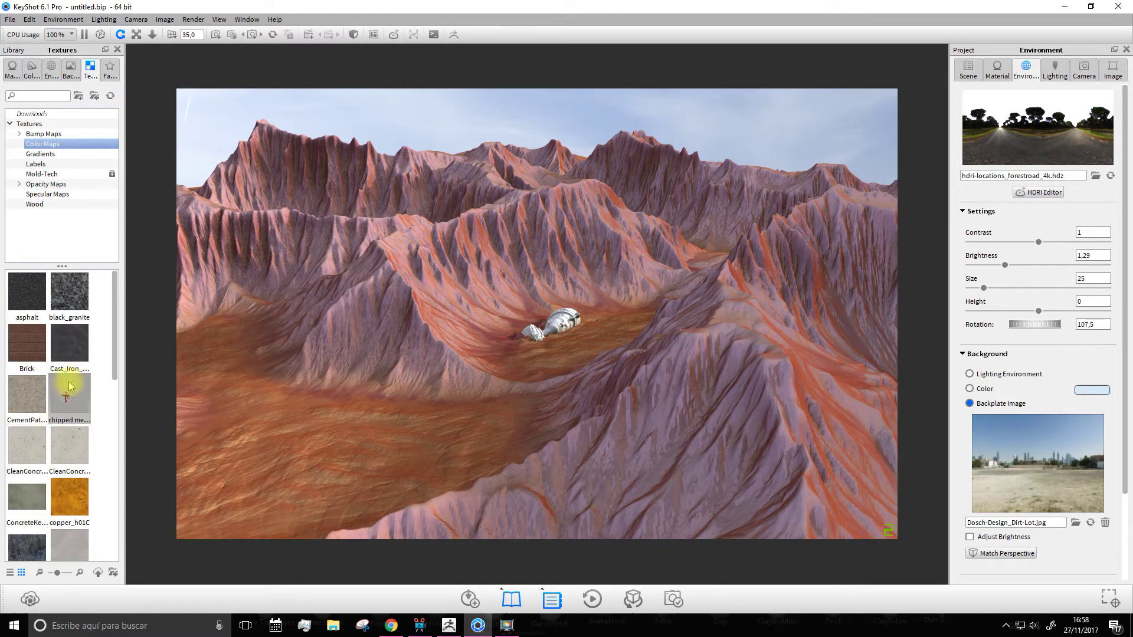
scroll(59, 383, "down", 3)
left_click(37, 155)
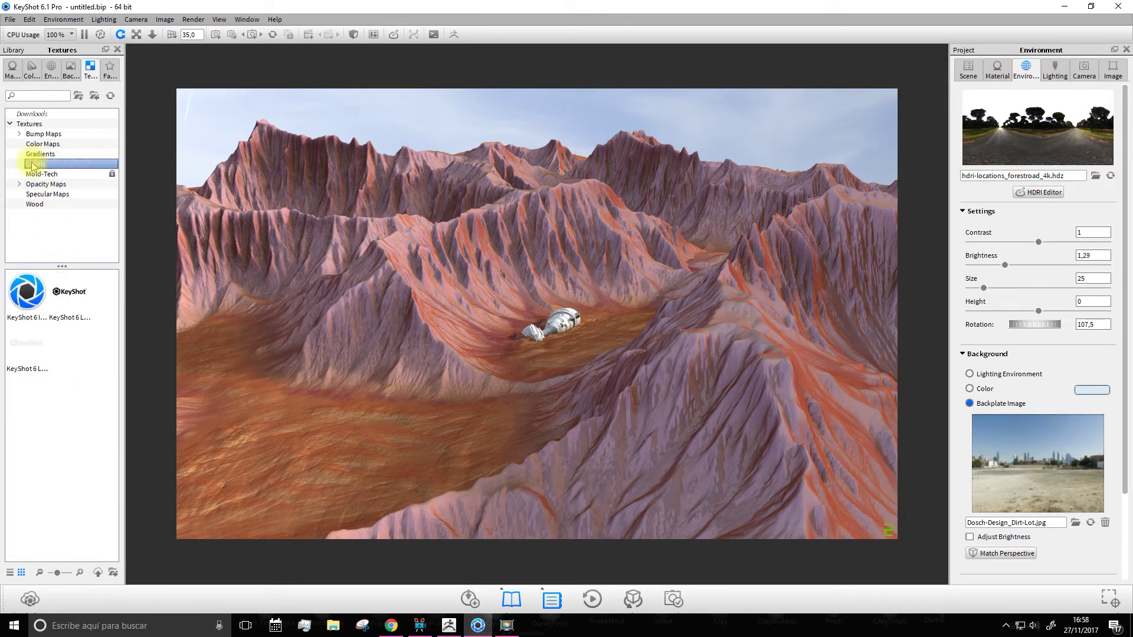
left_click(35, 184)
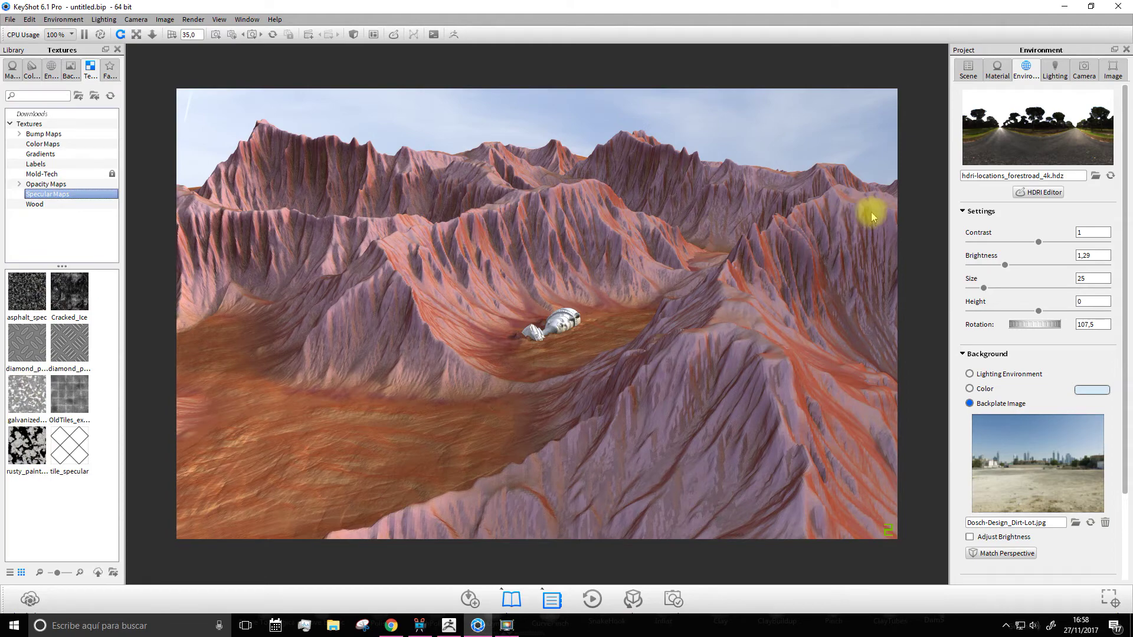
left_click(1055, 74)
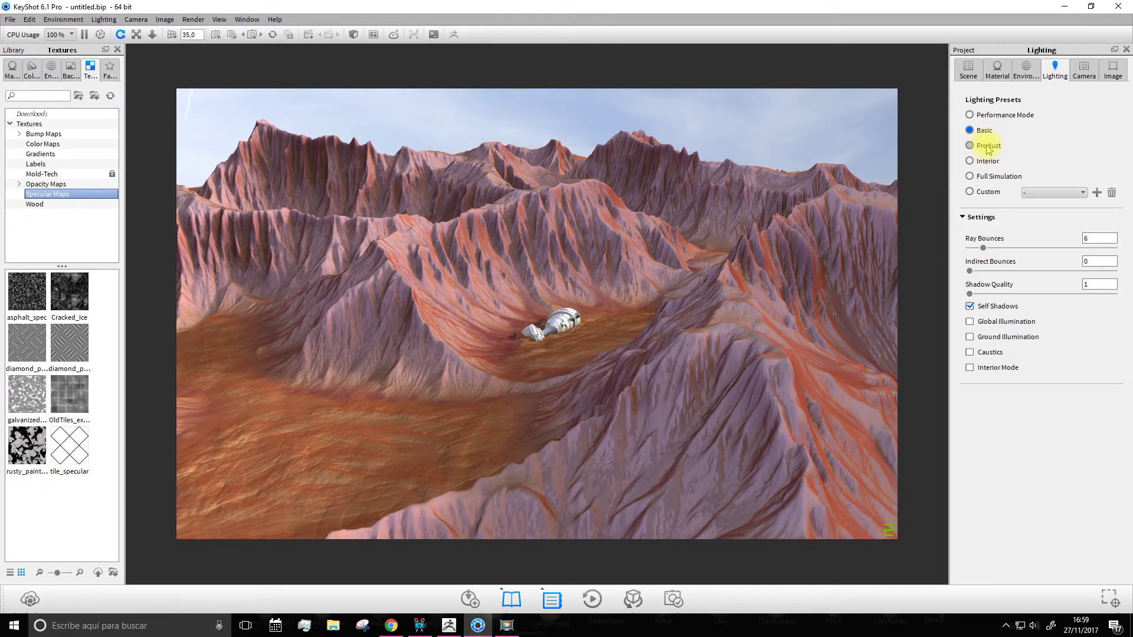
- Try the Product lighting preset, revert to Basic, and show the camera settings
left_click(978, 146)
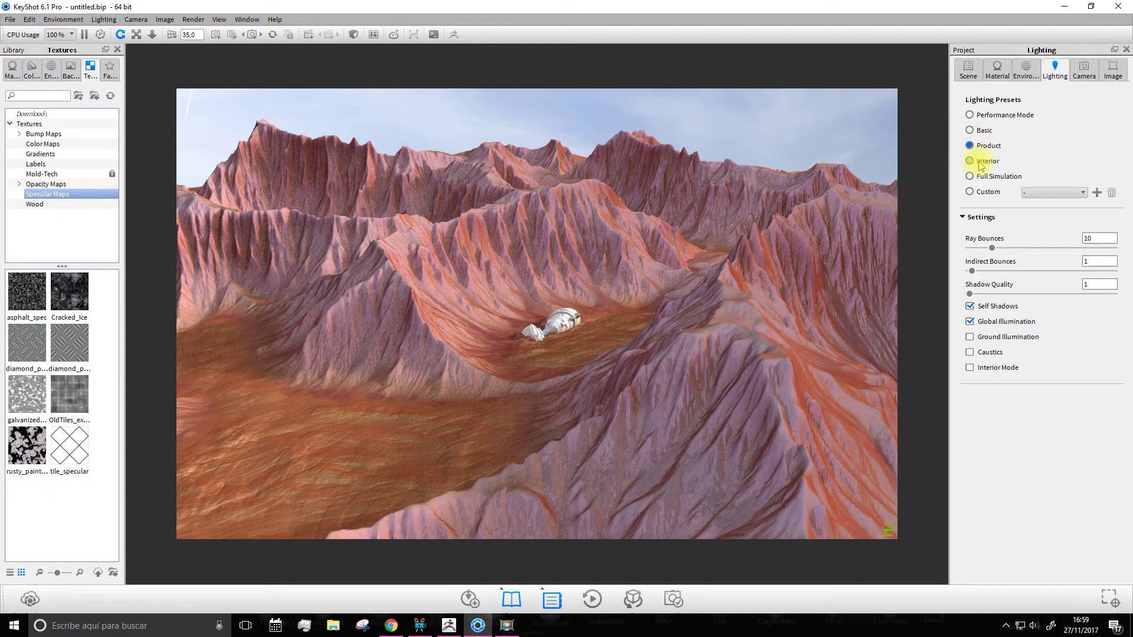
left_click(970, 131)
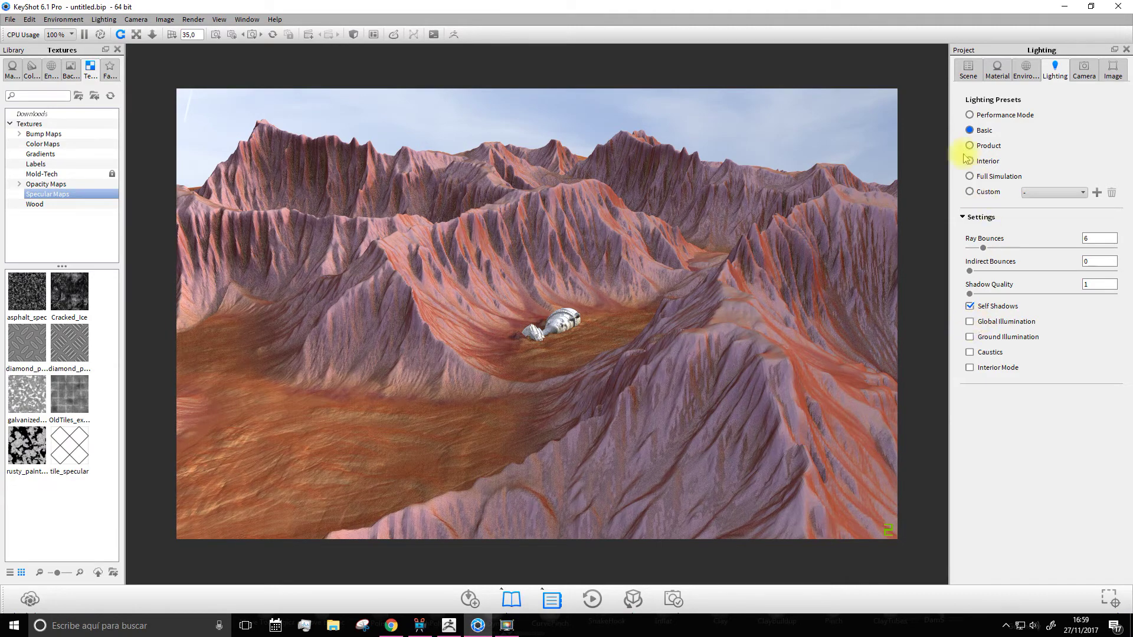
left_click(1084, 69)
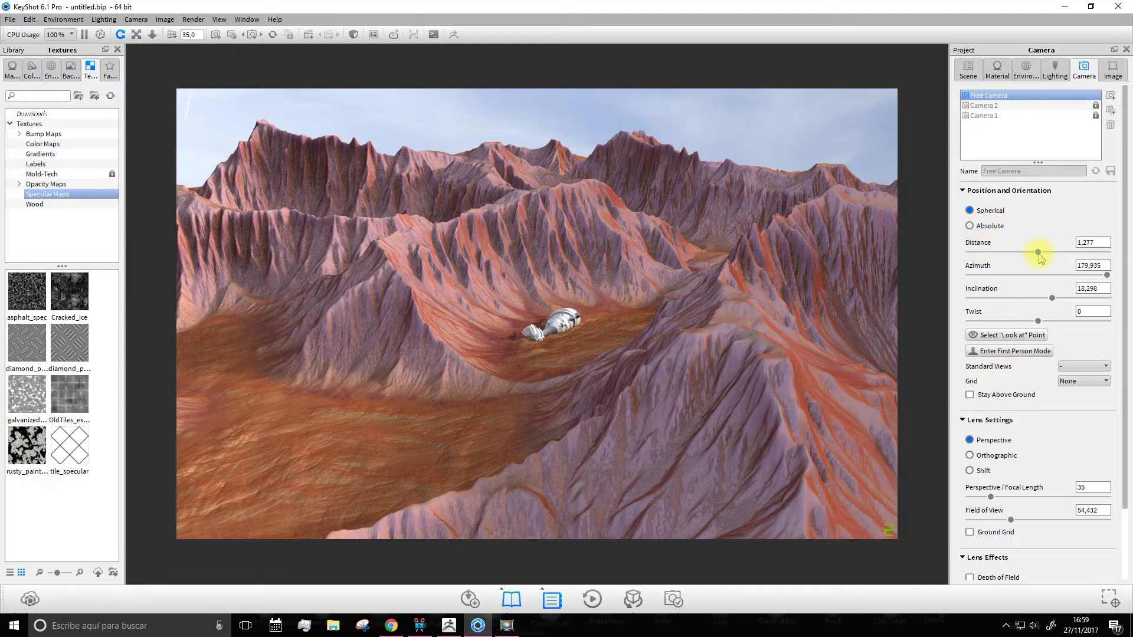
- Nudge the camera's distance, azimuth and twist to move closer to the mountains
left_click_drag(1038, 254, 1036, 253)
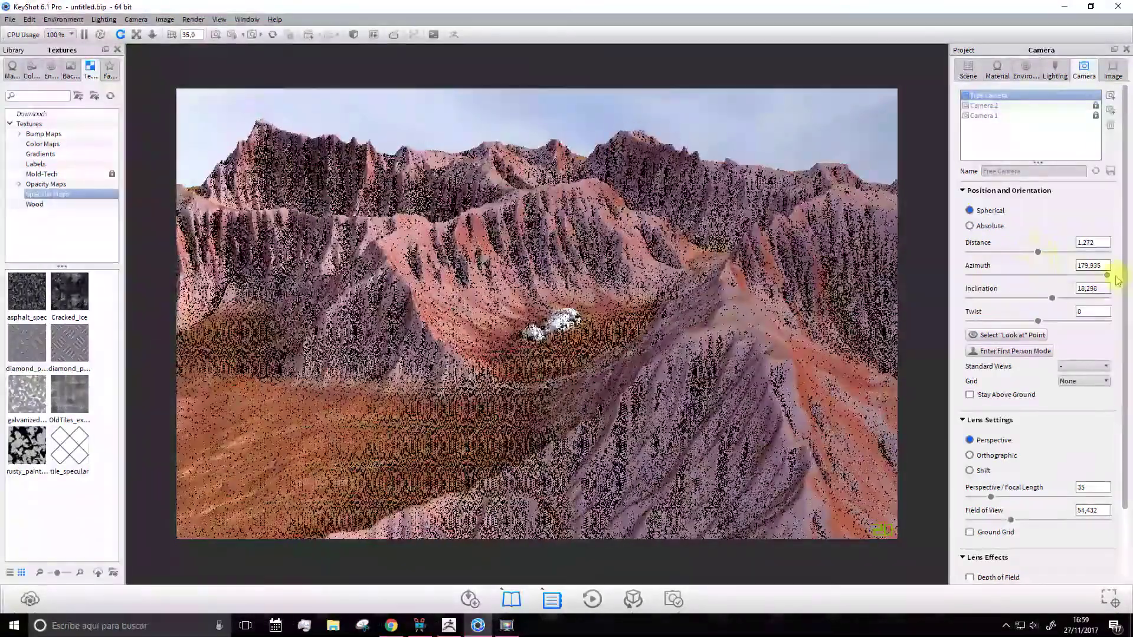
left_click_drag(1107, 275, 1108, 276)
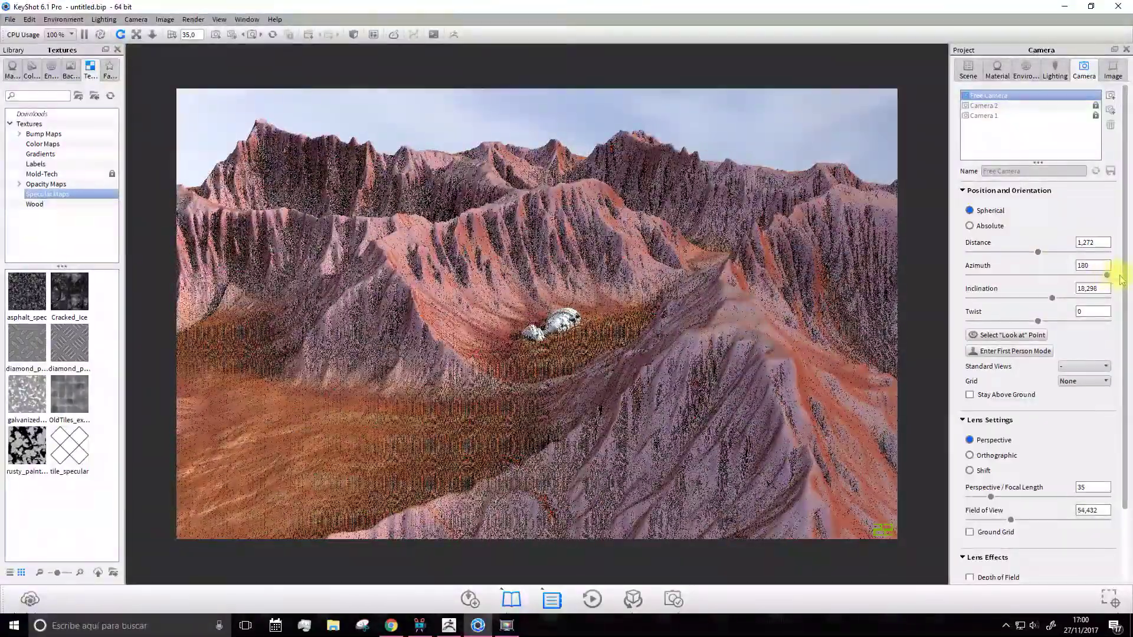
left_click_drag(1038, 321, 1040, 323)
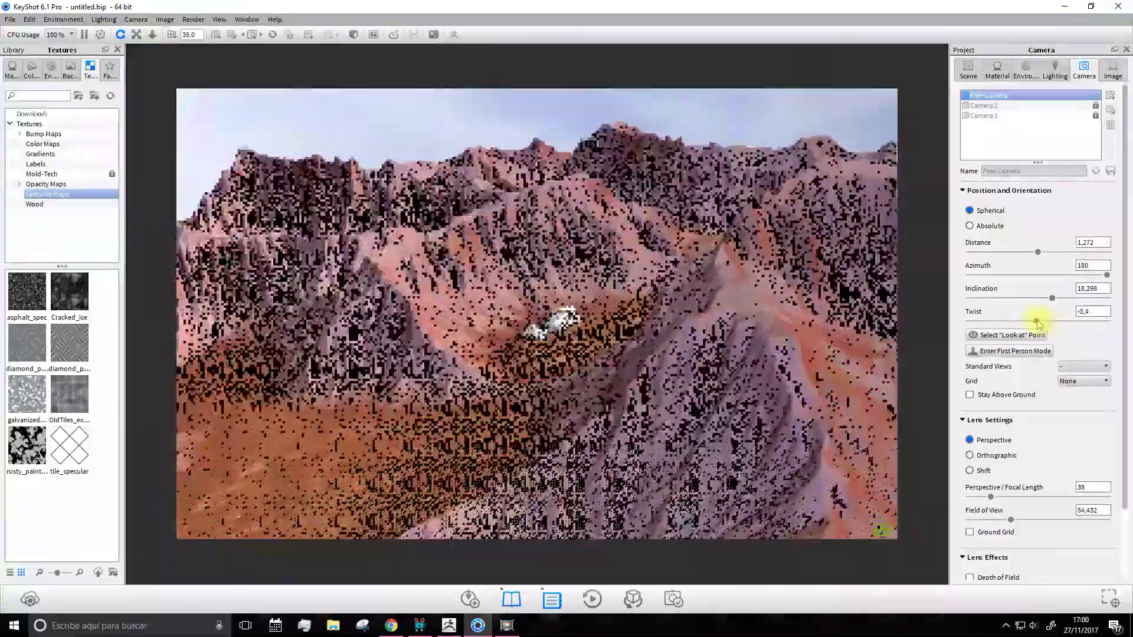
left_click_drag(1040, 324, 1054, 300)
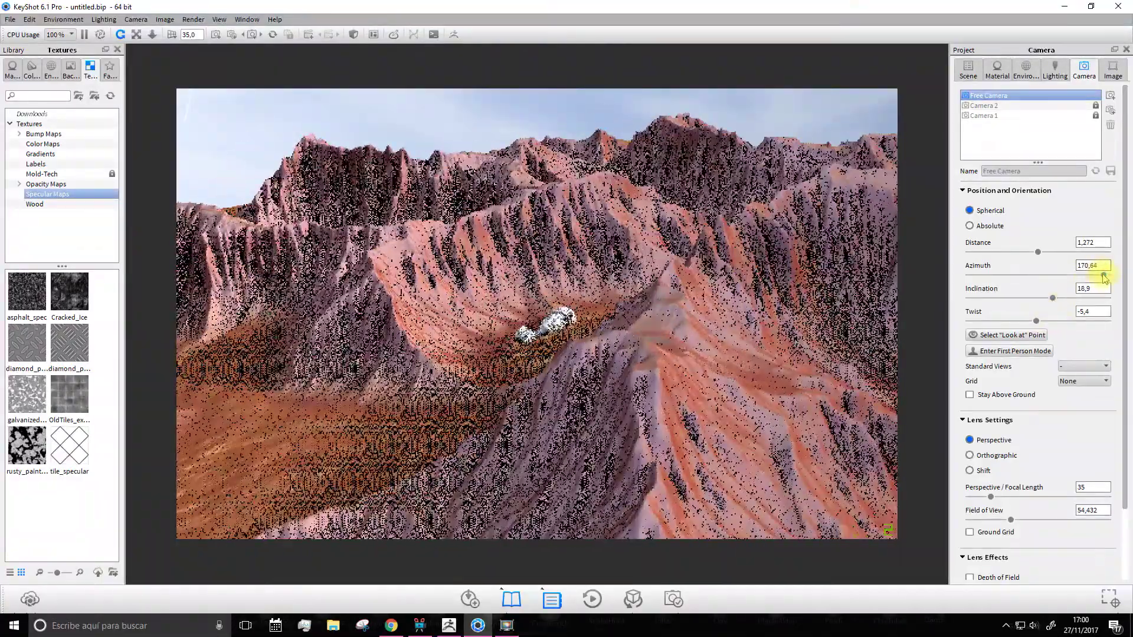
left_click_drag(1107, 275, 1101, 276)
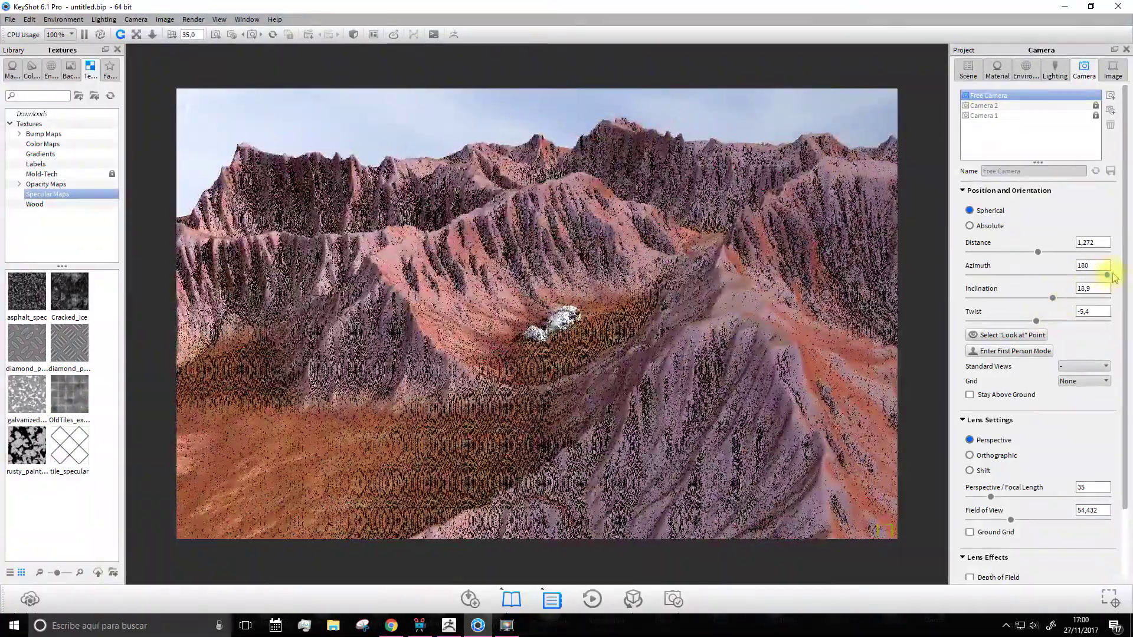
mouse_move(1037, 252)
left_mouse_down()
mouse_move(1092, 253)
mouse_move(1032, 252)
left_mouse_up()
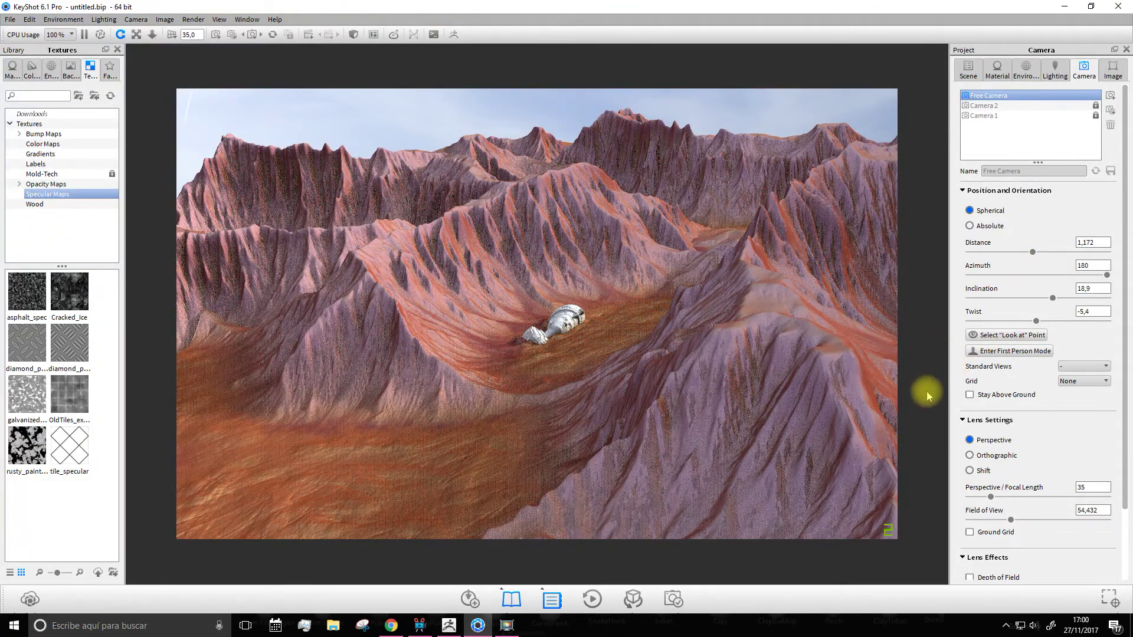
- Make the camera orthographic with distance 0,976 and inclination 25,02, looking down on the bust
left_click(969, 455)
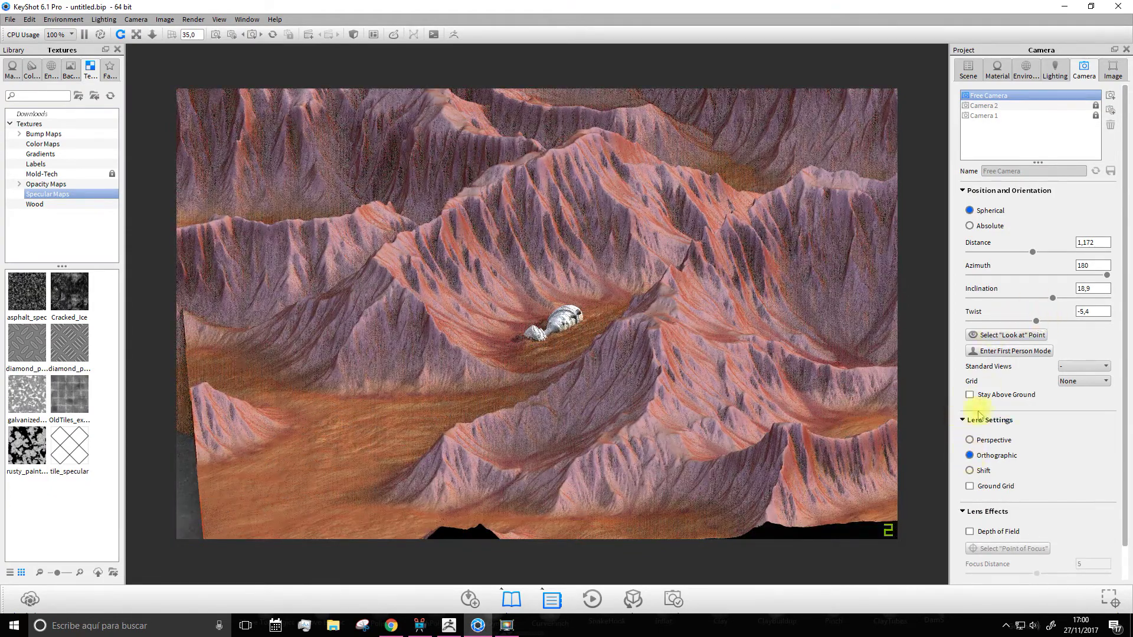
left_click(969, 441)
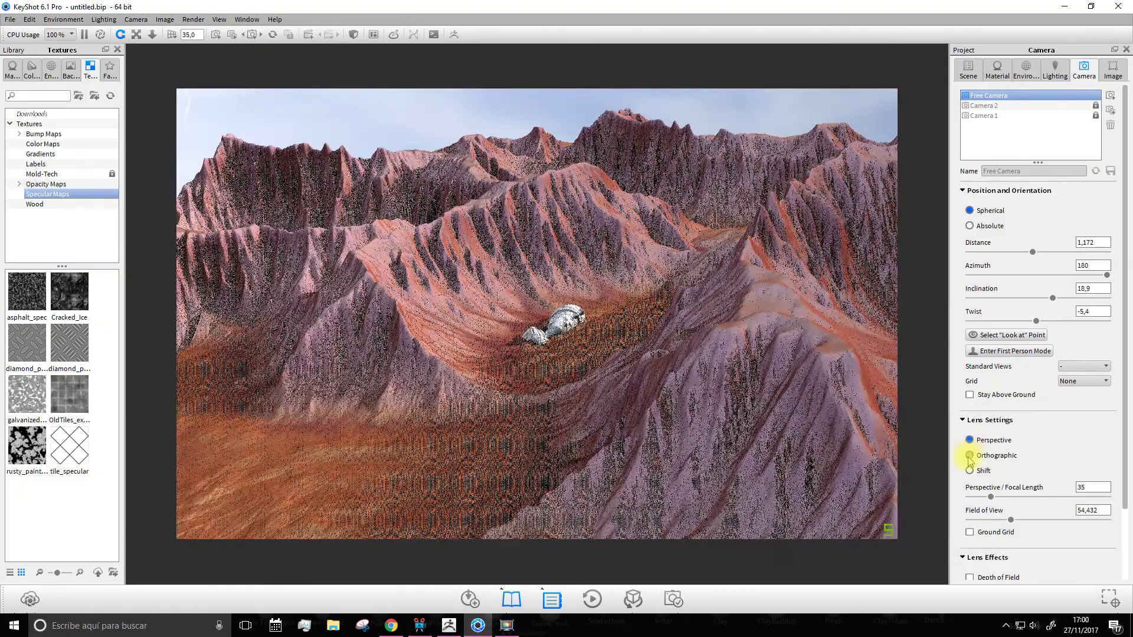
left_click(970, 456)
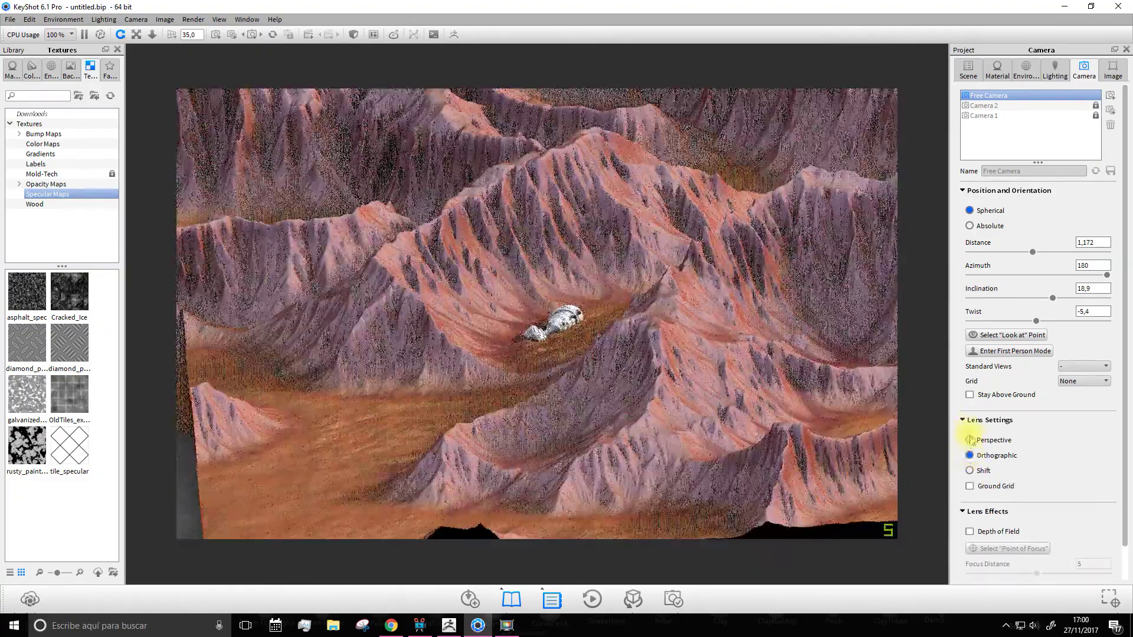
left_click(969, 440)
left_click(971, 457)
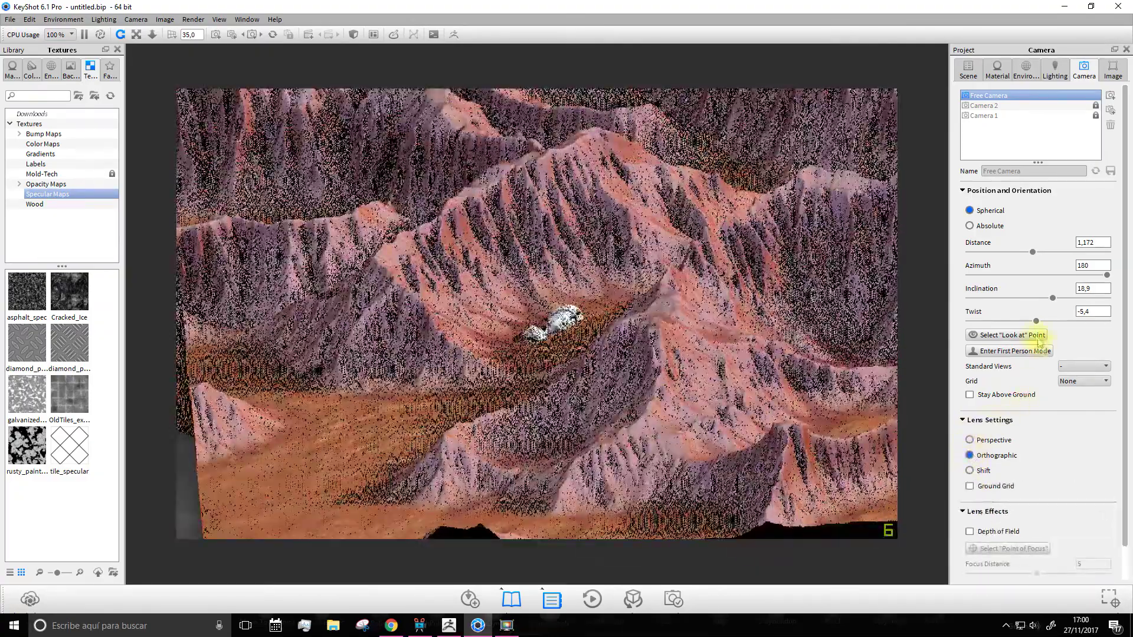
left_click_drag(1033, 253, 1020, 253)
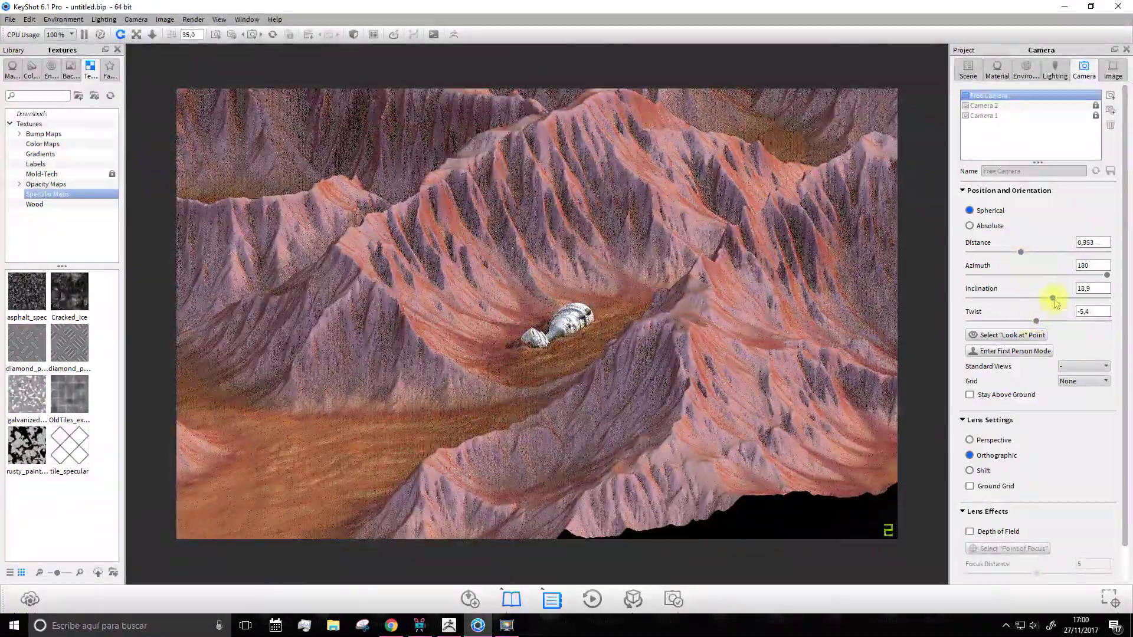
left_click_drag(1048, 301, 1058, 299)
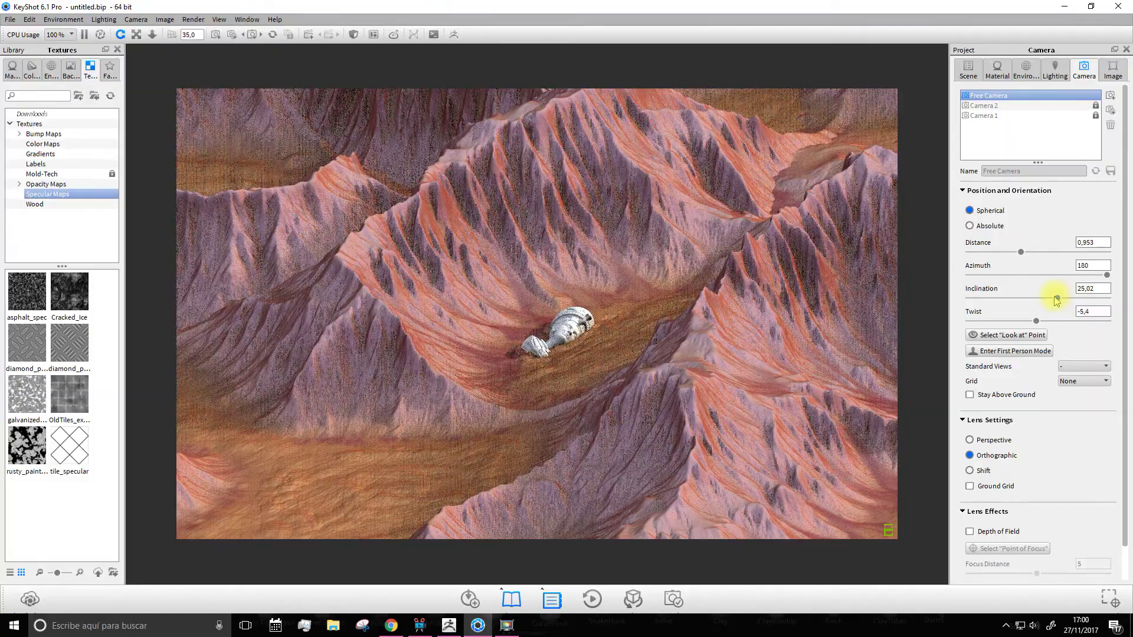
left_click_drag(1025, 255, 1025, 255)
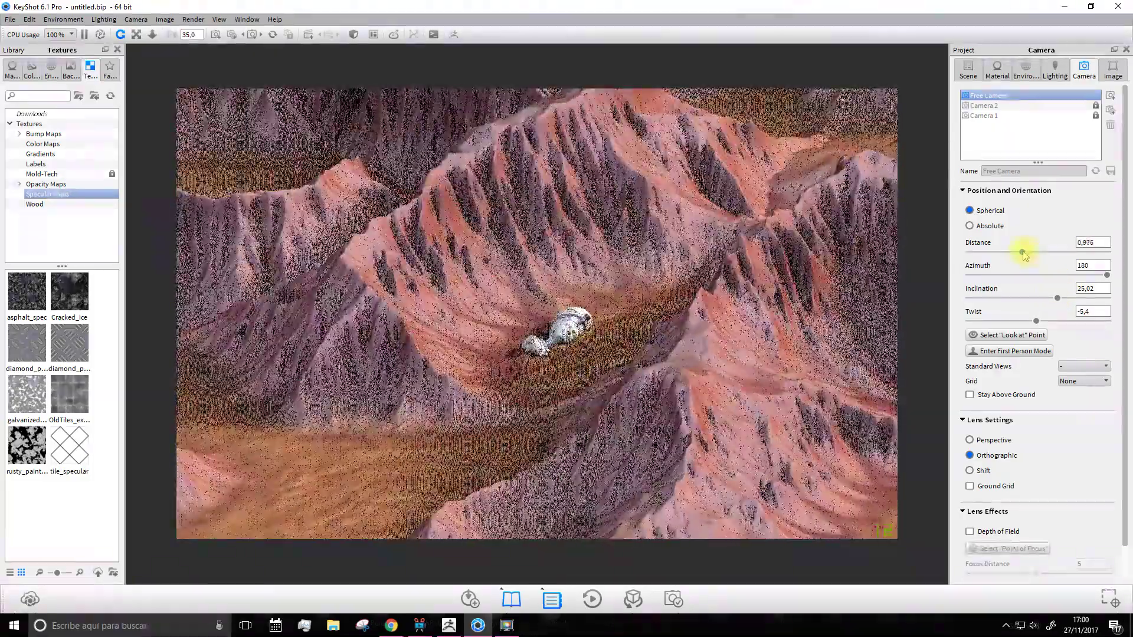
left_click_drag(1106, 275, 1113, 276)
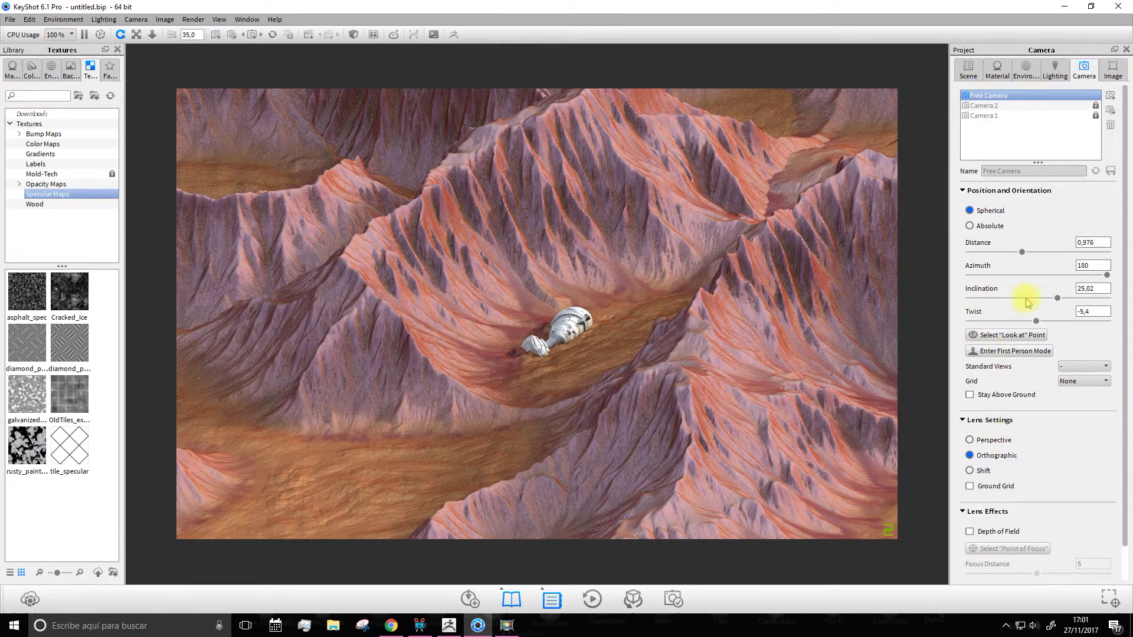
- Save the current view as a locked Camera 3
left_click(1111, 97)
left_click(1095, 126)
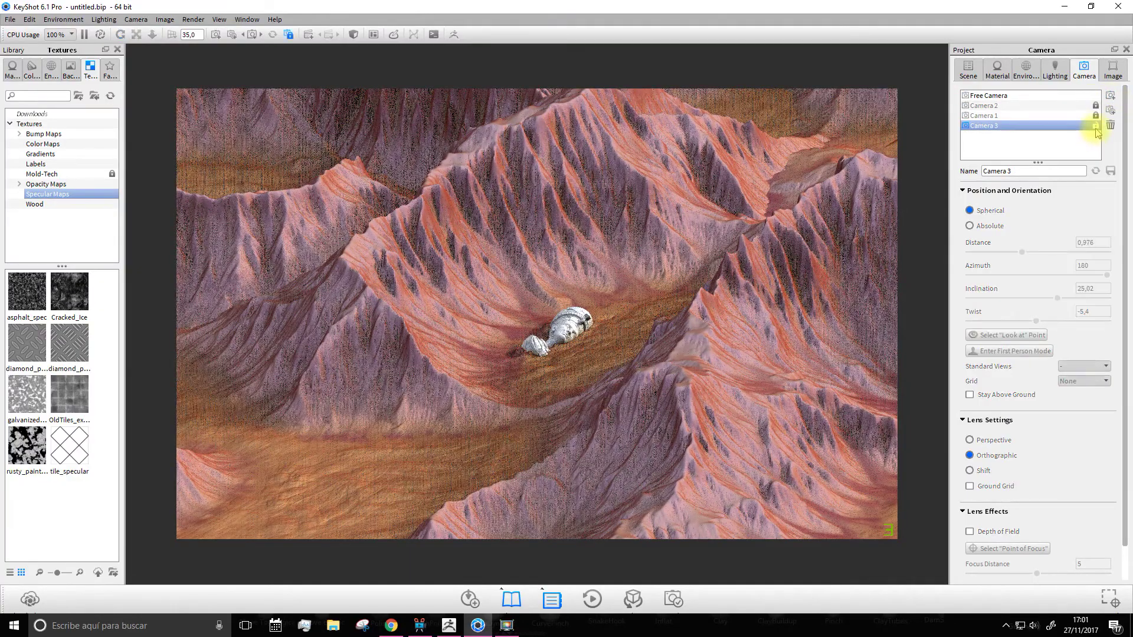
left_click(985, 116)
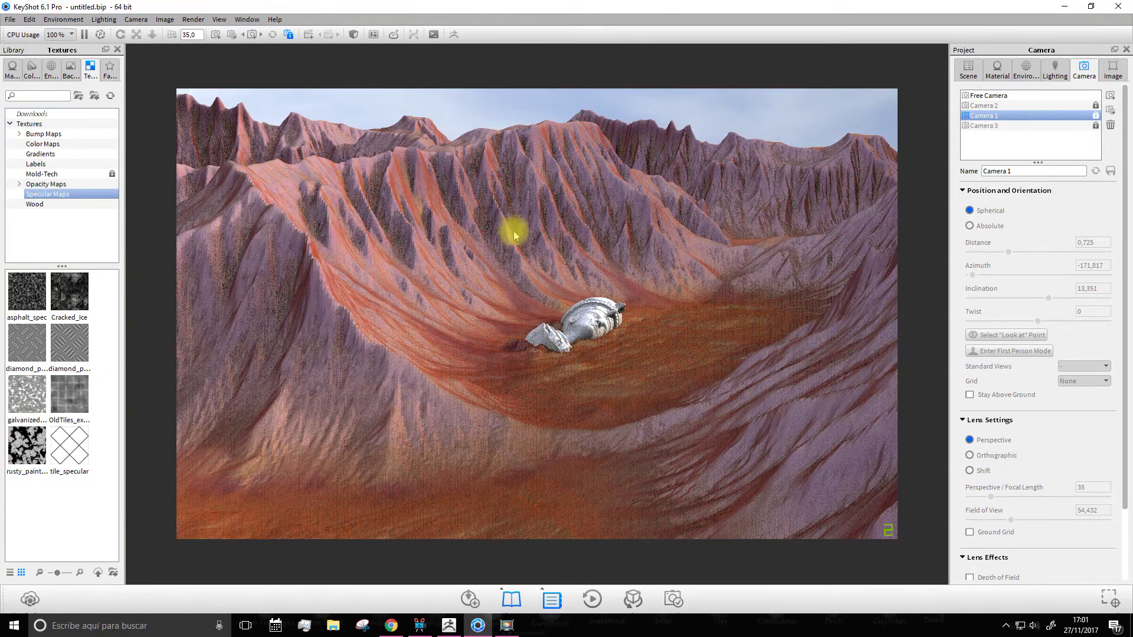
left_click(984, 126)
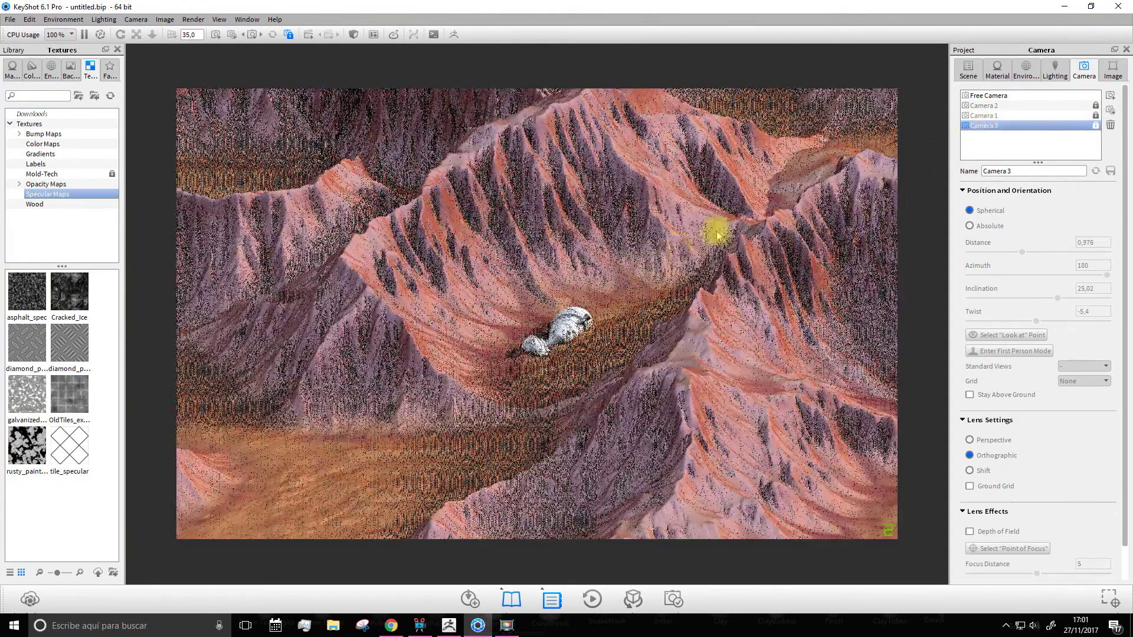
- Enable image effects with bloom intensity 0,5 and radius 4
left_click(1113, 69)
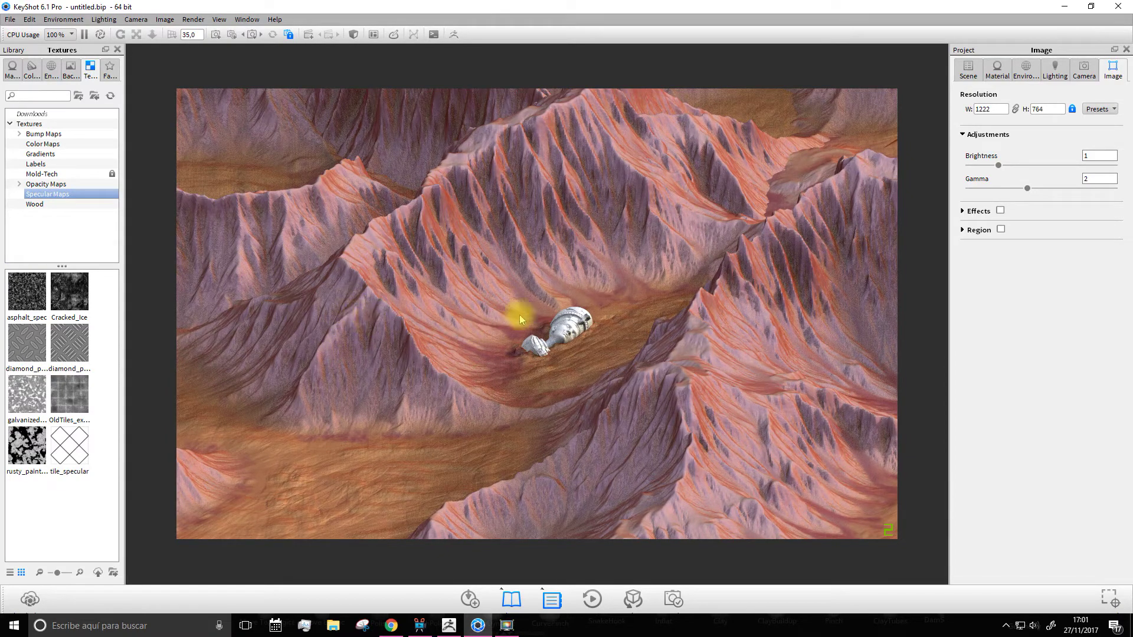
left_click(964, 211)
left_click(999, 212)
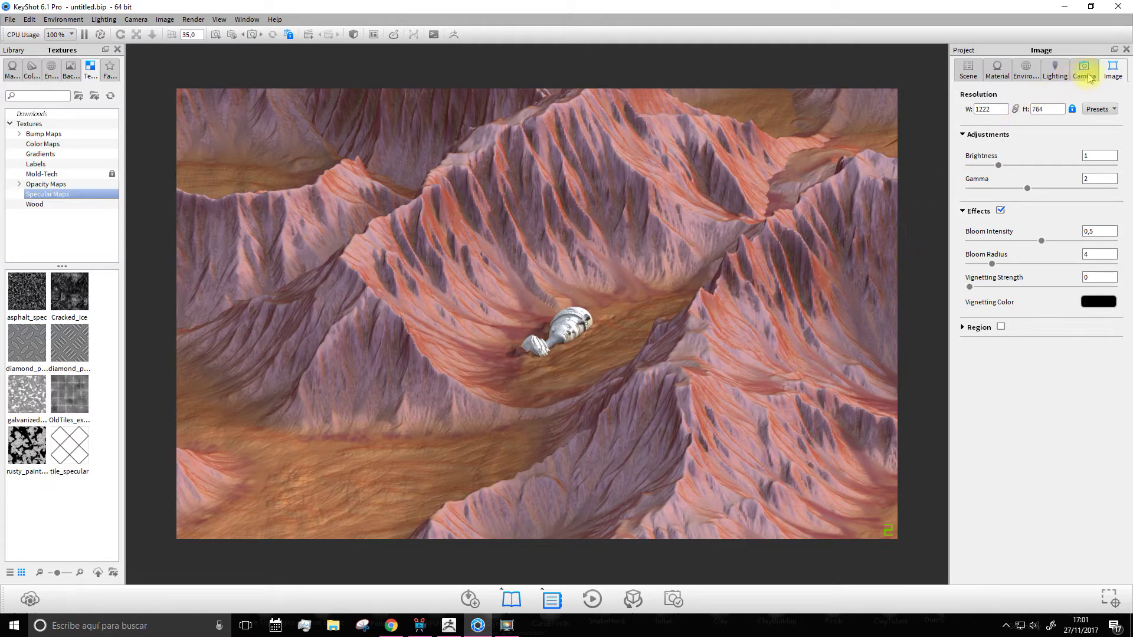
left_click(188, 19)
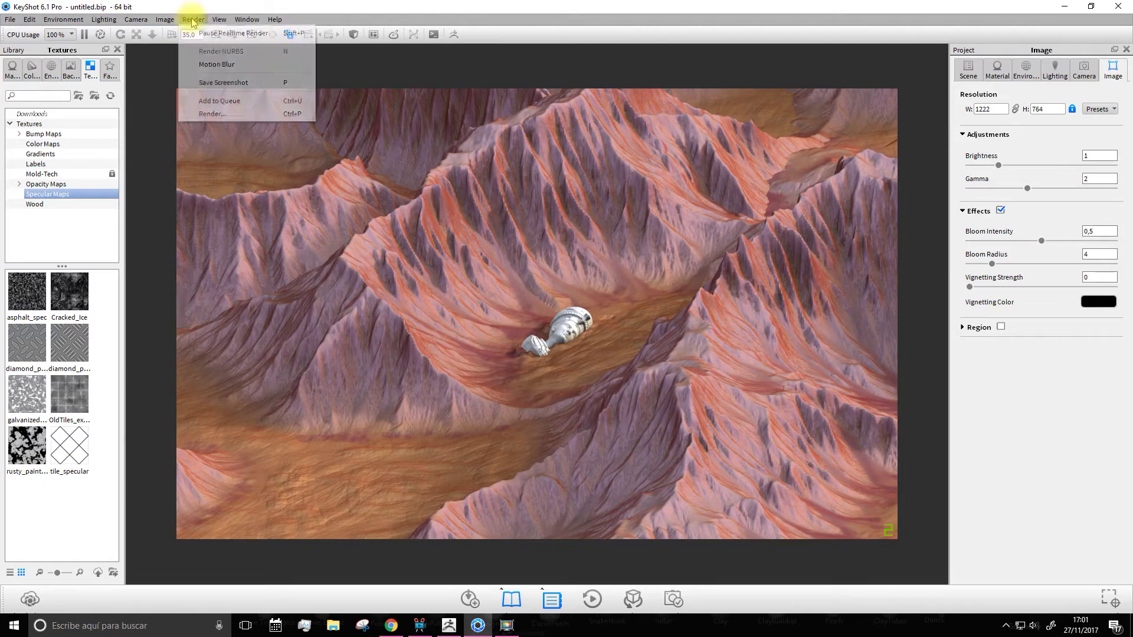
- Name the render output 'image' and save it to the Desktop folder
left_click(211, 113)
left_click_drag(239, 139, 472, 145)
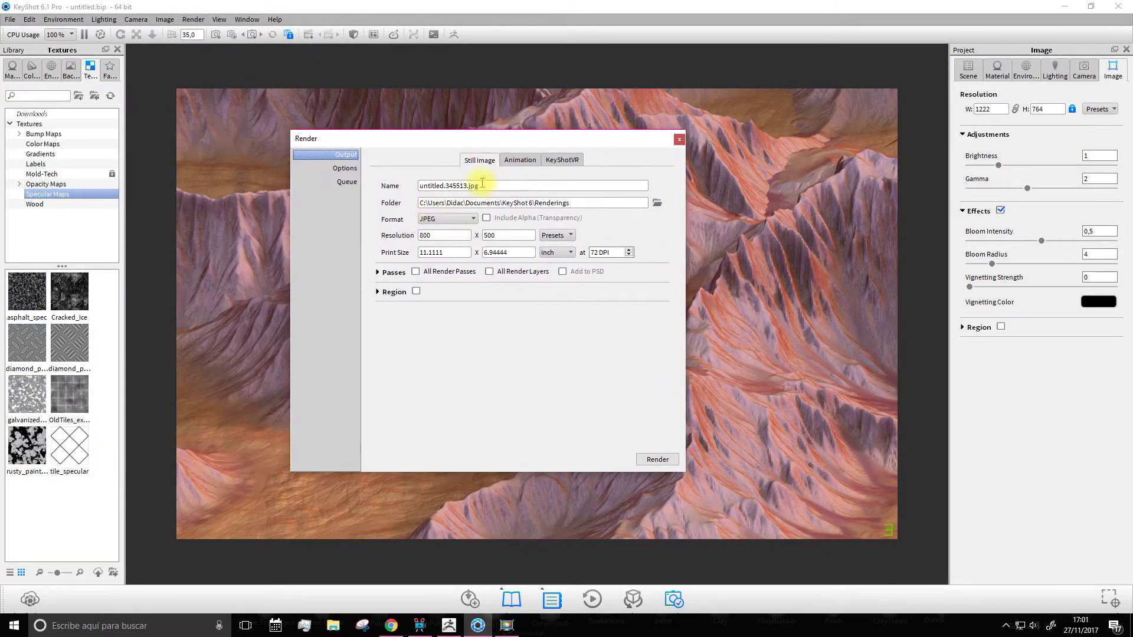
left_click_drag(444, 186, 384, 181)
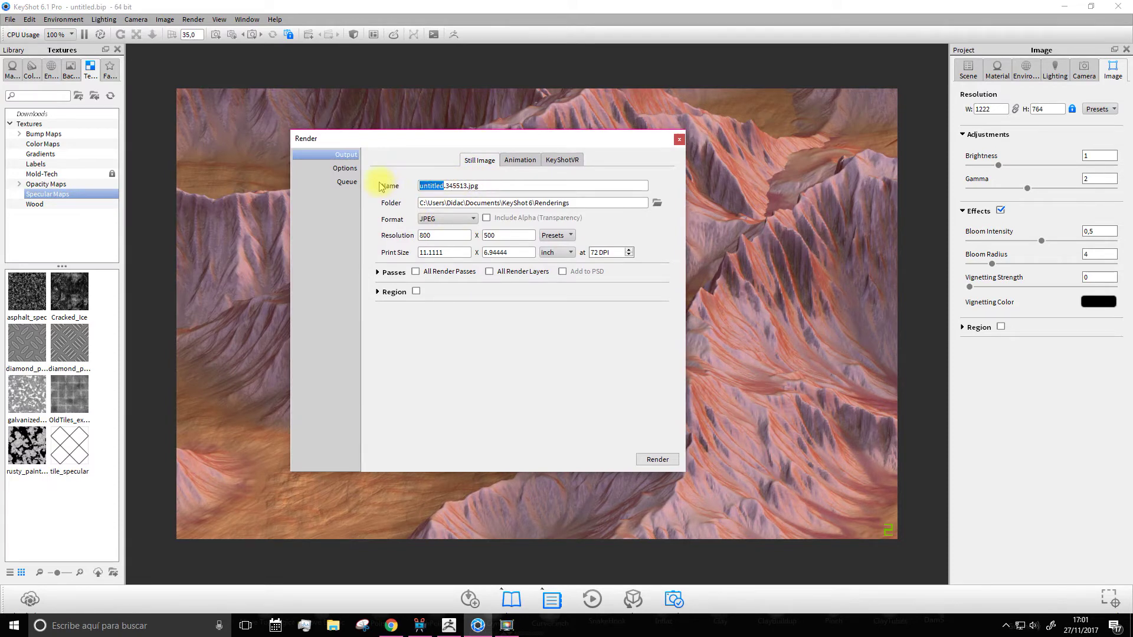
type("image")
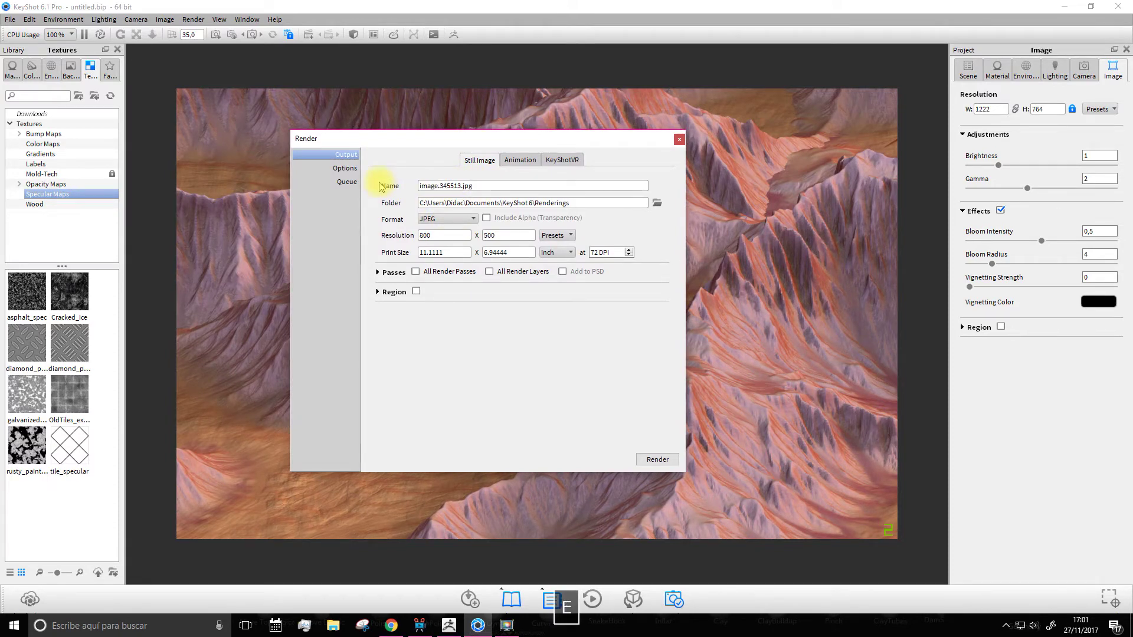
left_click(657, 204)
left_click(340, 263)
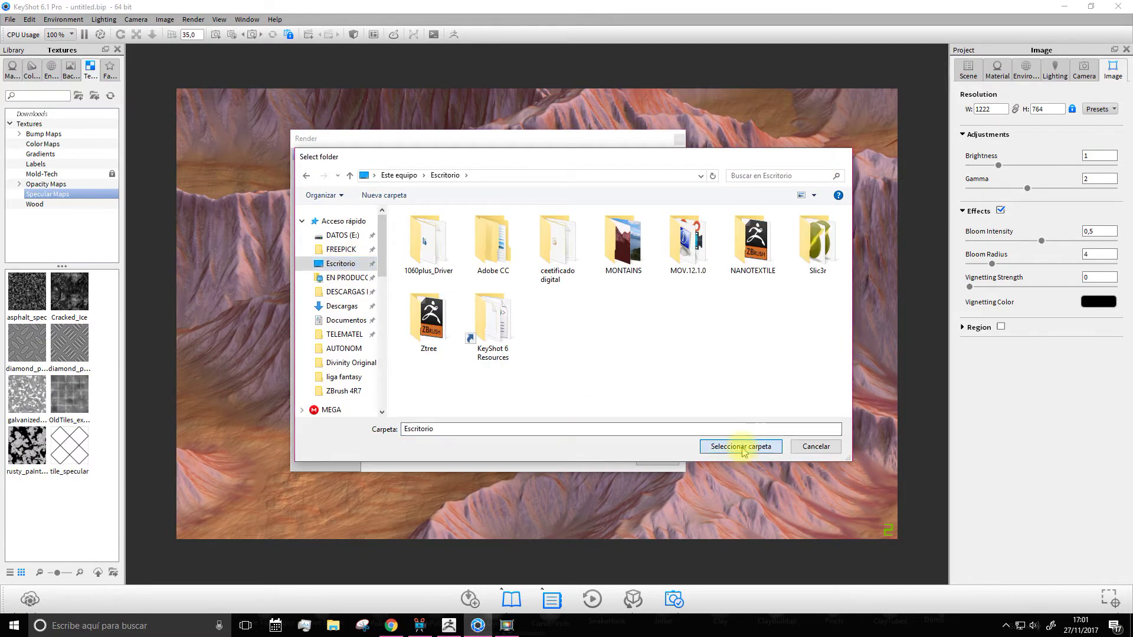
left_click(741, 447)
- Set the output format to PNG at 4800 x 3000 resolution
left_click(449, 220)
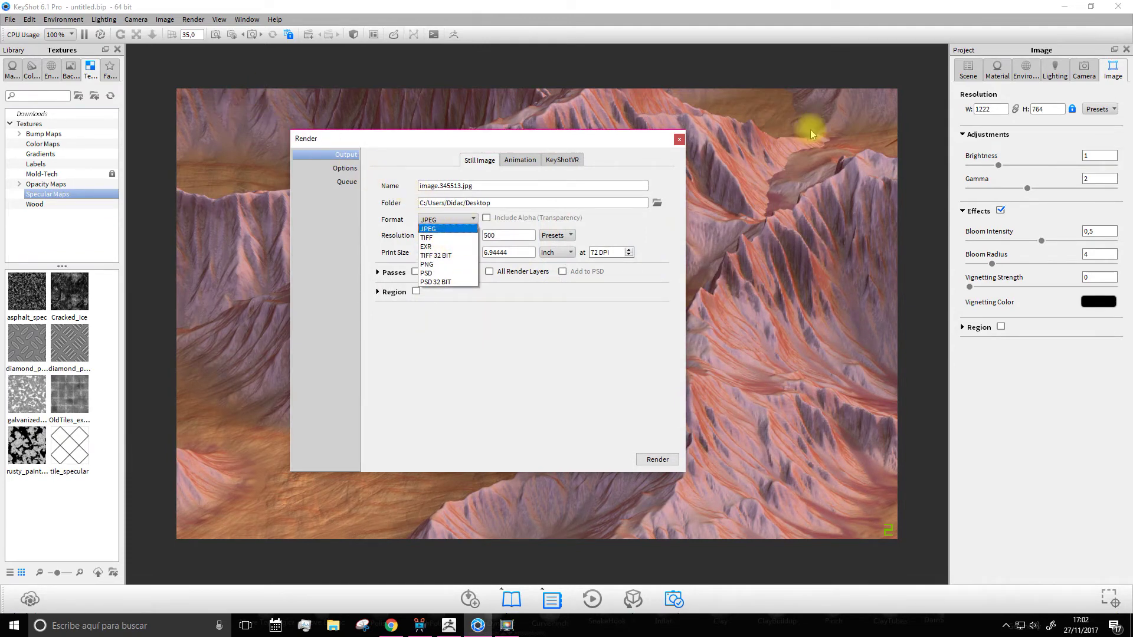
left_click(436, 267)
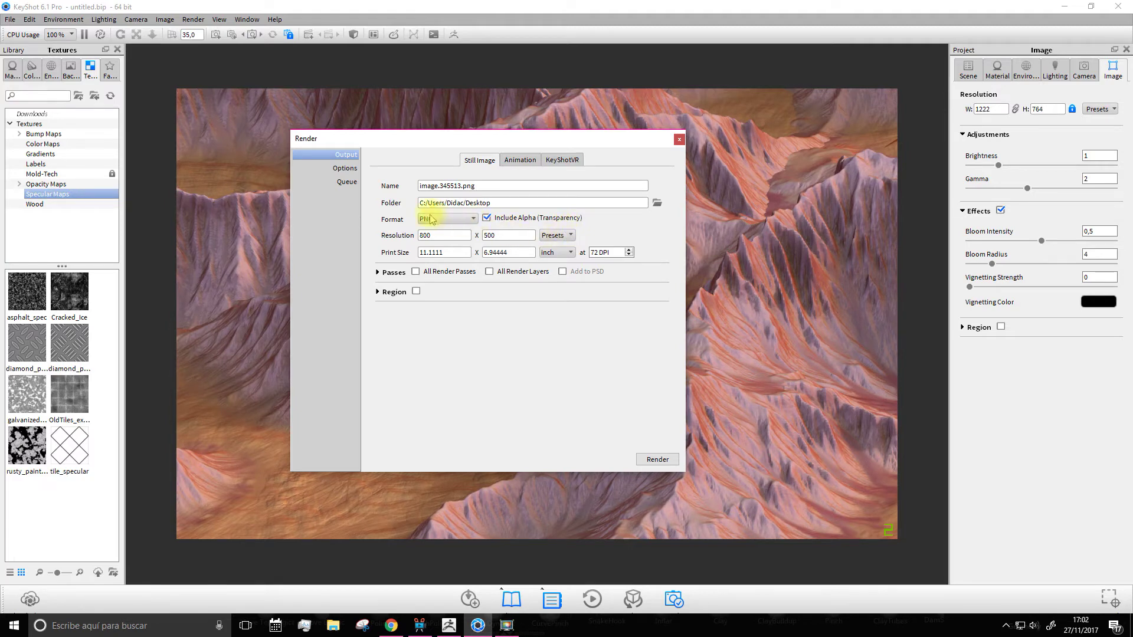
double_click(421, 235)
type("3000")
key("Tab")
type("3")
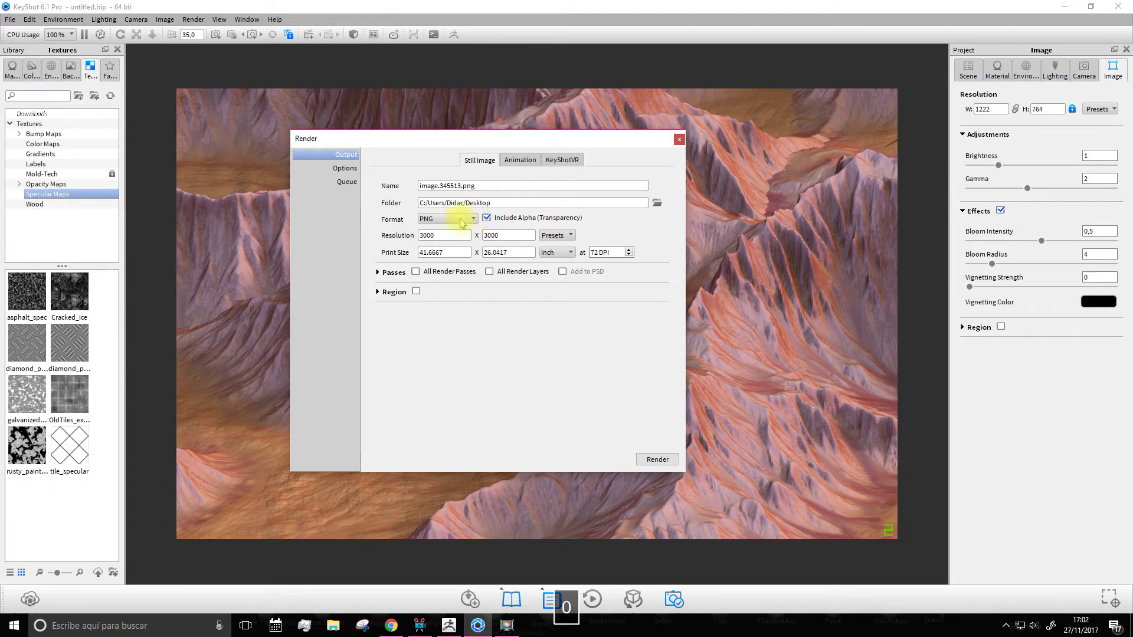
type("4800")
left_click(444, 339)
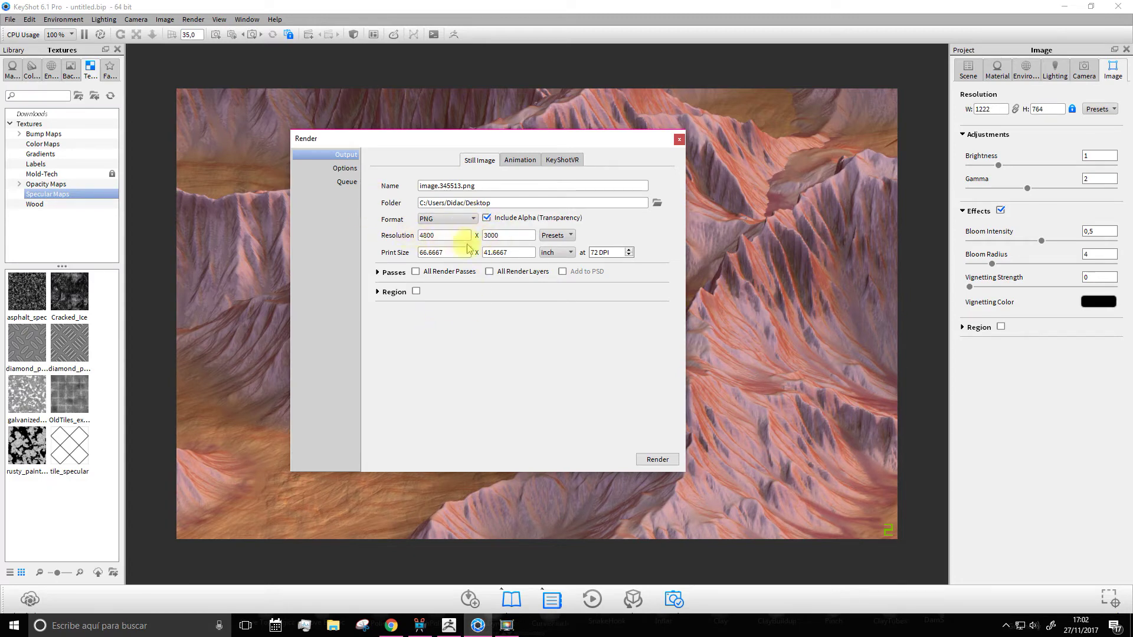
- Render image.345513.png and open it in Photoshop
left_click(434, 232)
left_click(345, 168)
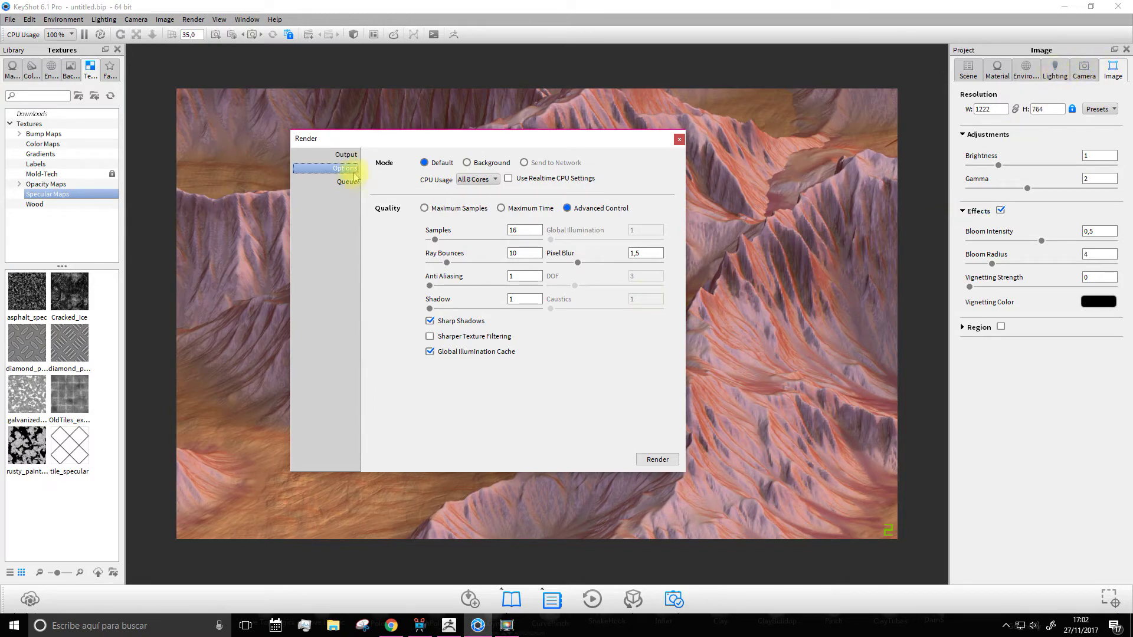
left_click(659, 461)
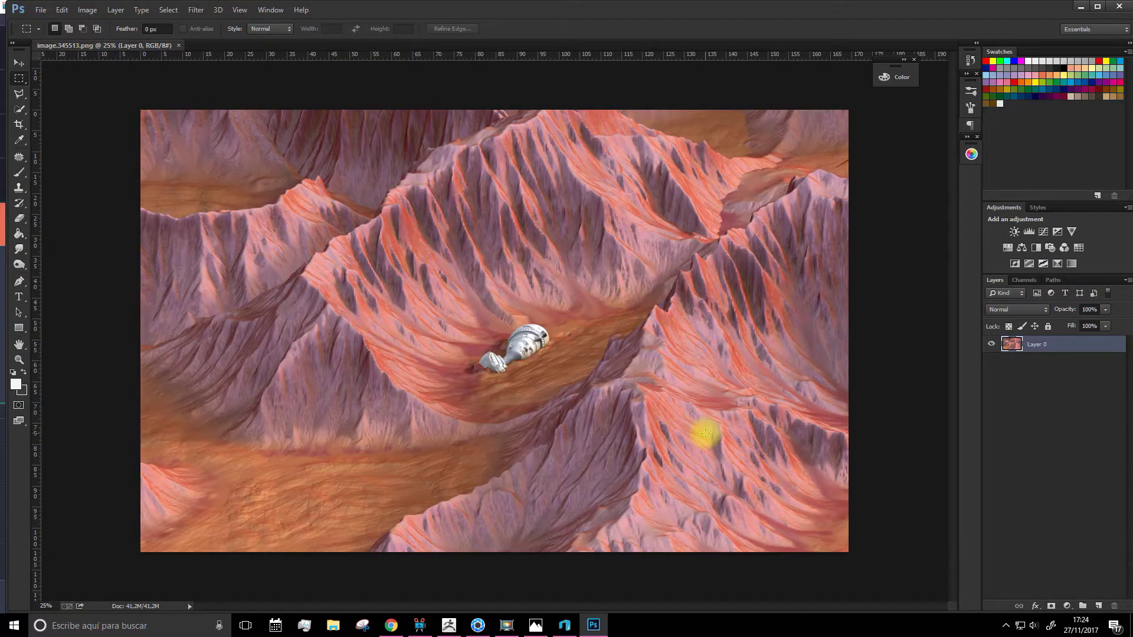
key("alt+Tab")
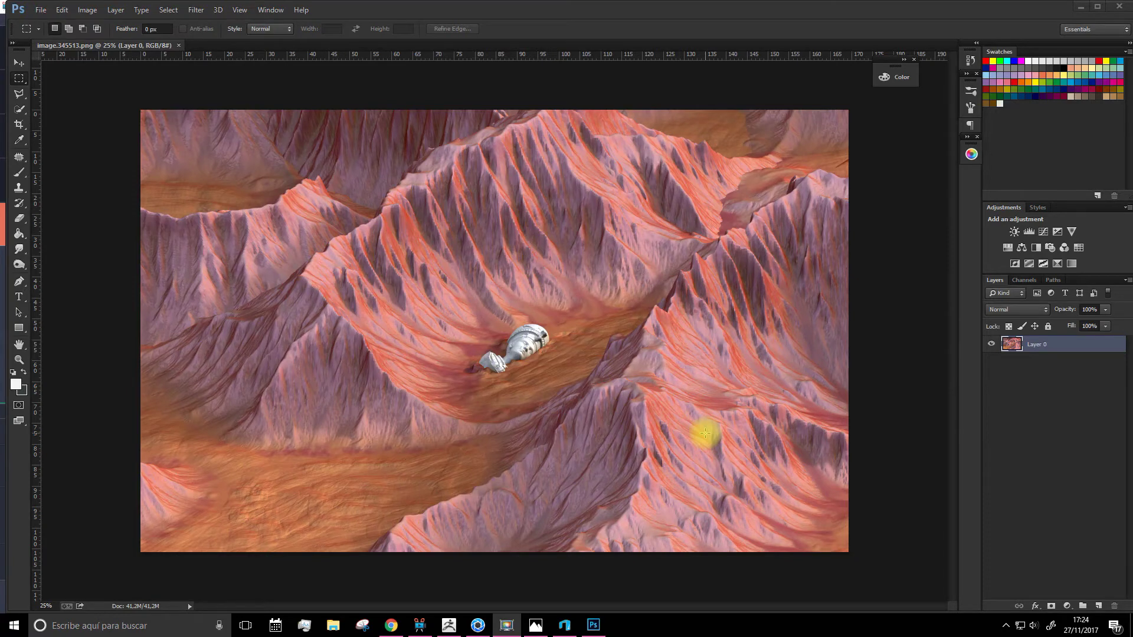
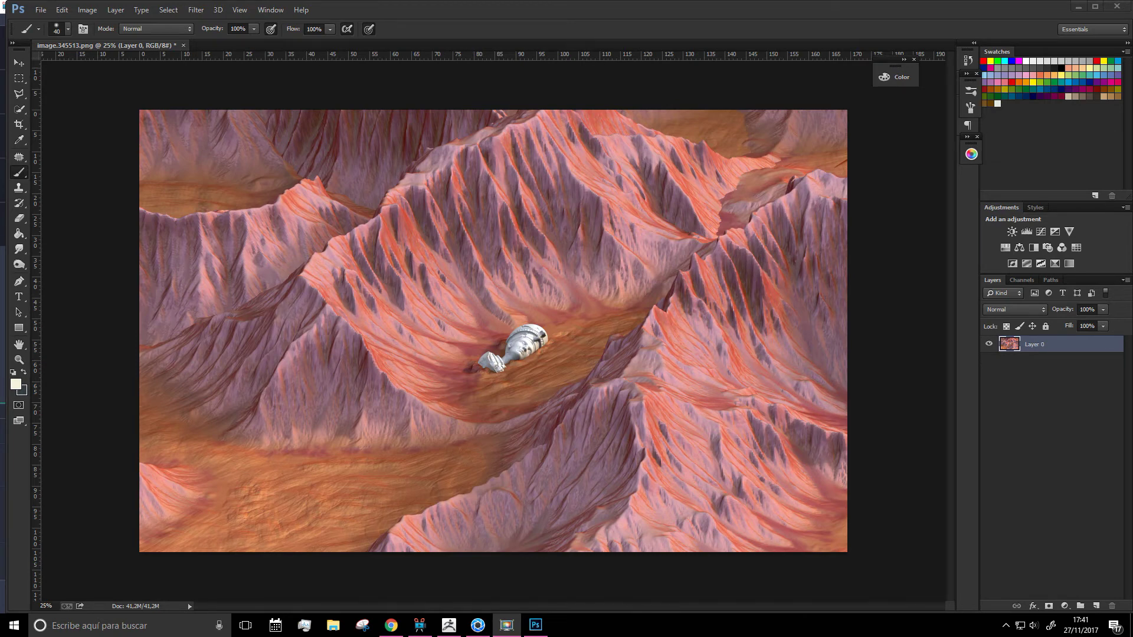
- Paint a test dab on the render and undo it
left_click(739, 383)
key("space")
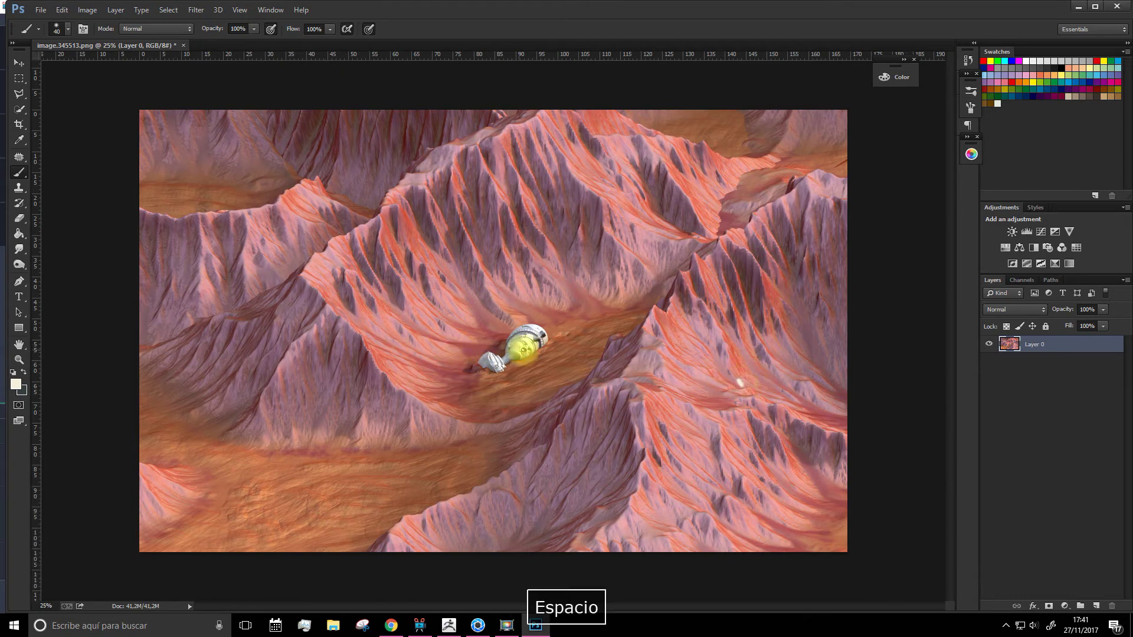
key("ctrl+z")
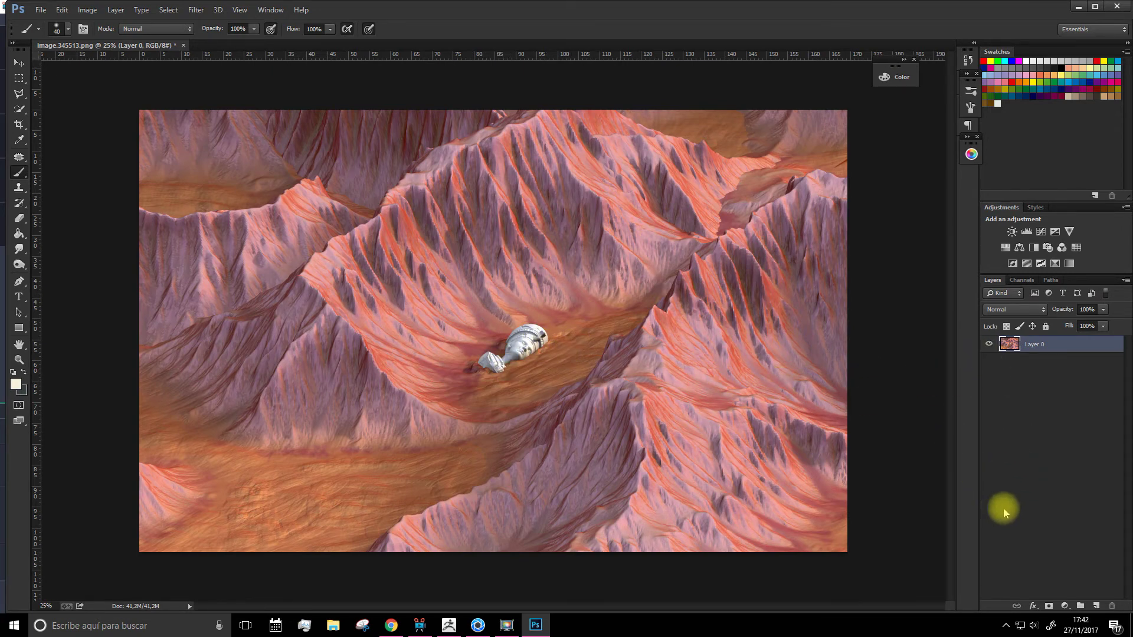
- Add a new Multiply layer above Layer 0 with a pale yellow foreground colour
left_click(1095, 606)
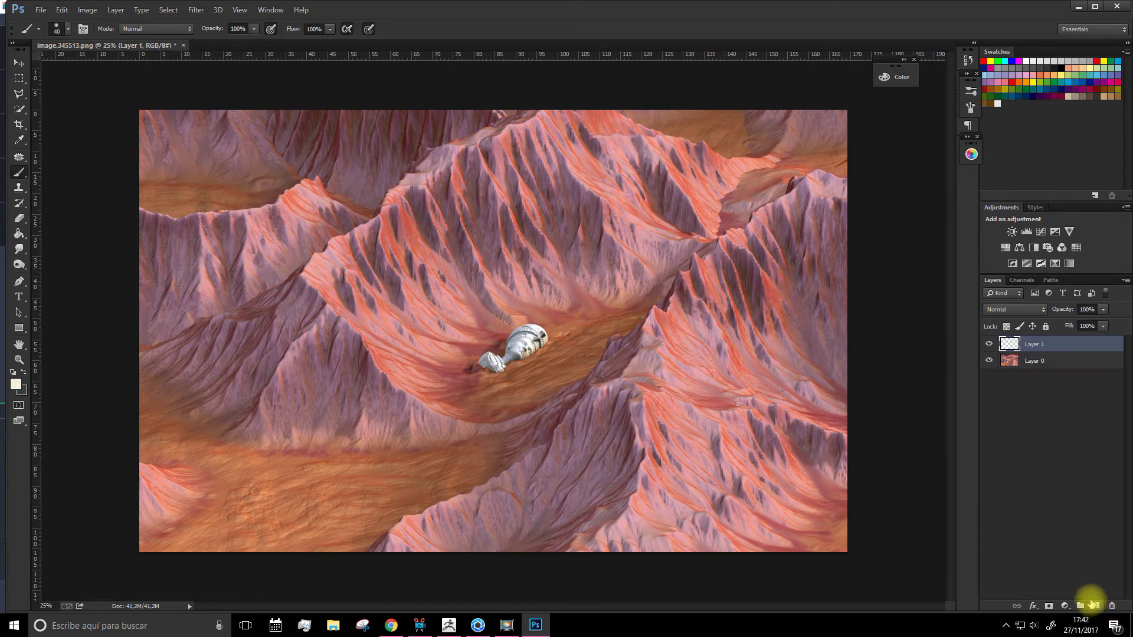
left_click(15, 384)
mouse_move(853, 217)
left_mouse_down()
mouse_move(867, 208)
mouse_move(850, 203)
left_mouse_up()
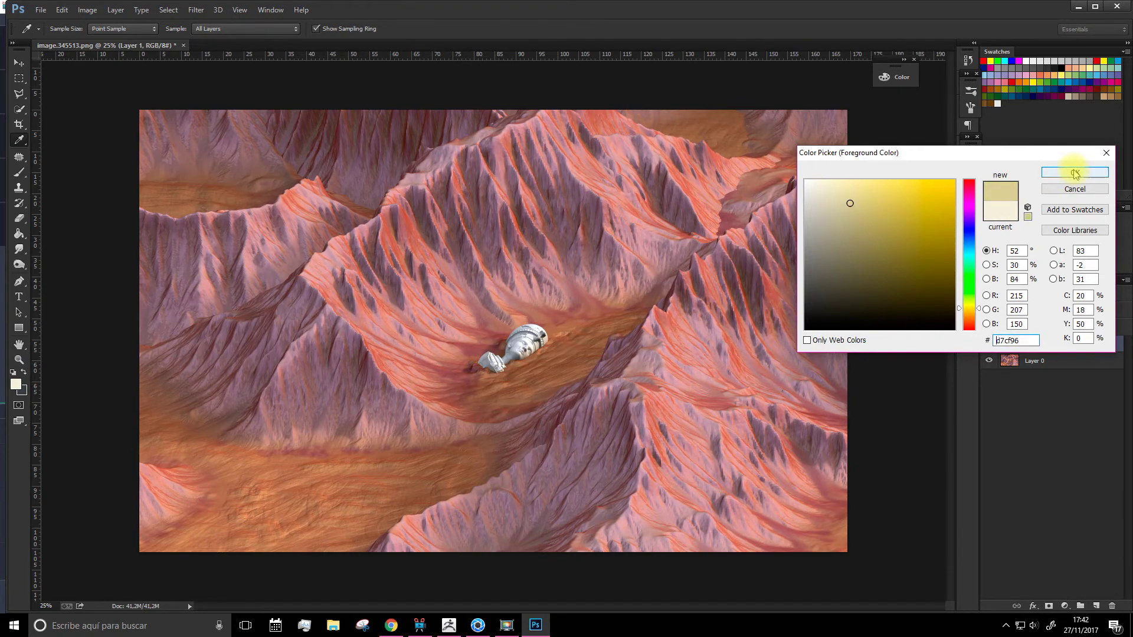
left_click(1075, 172)
key("b")
left_click(1011, 310)
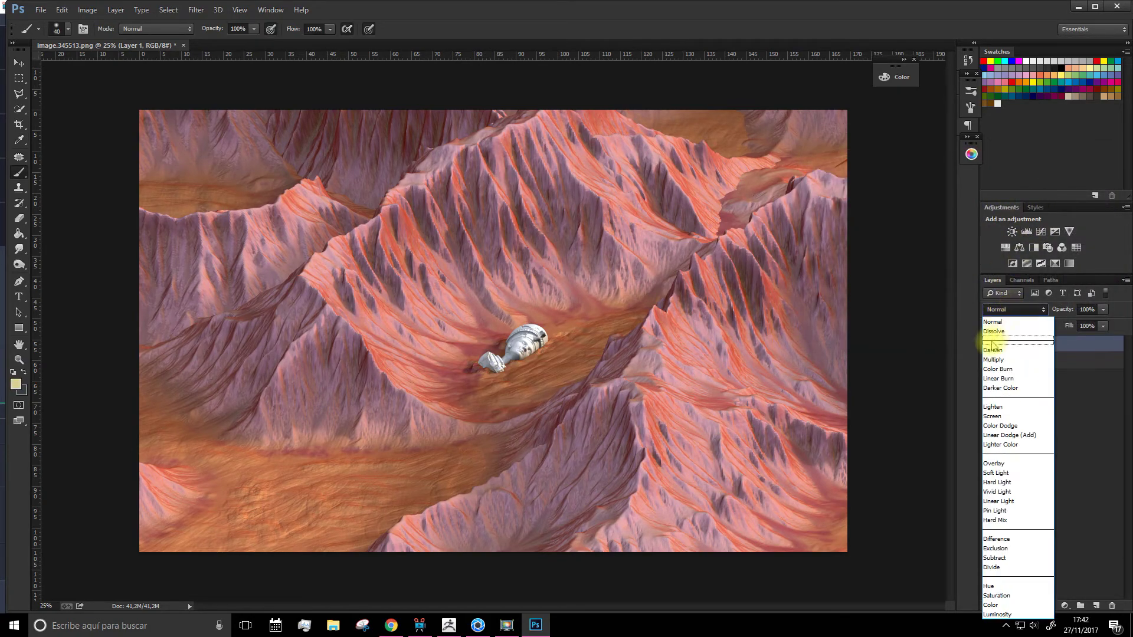
left_click(984, 354)
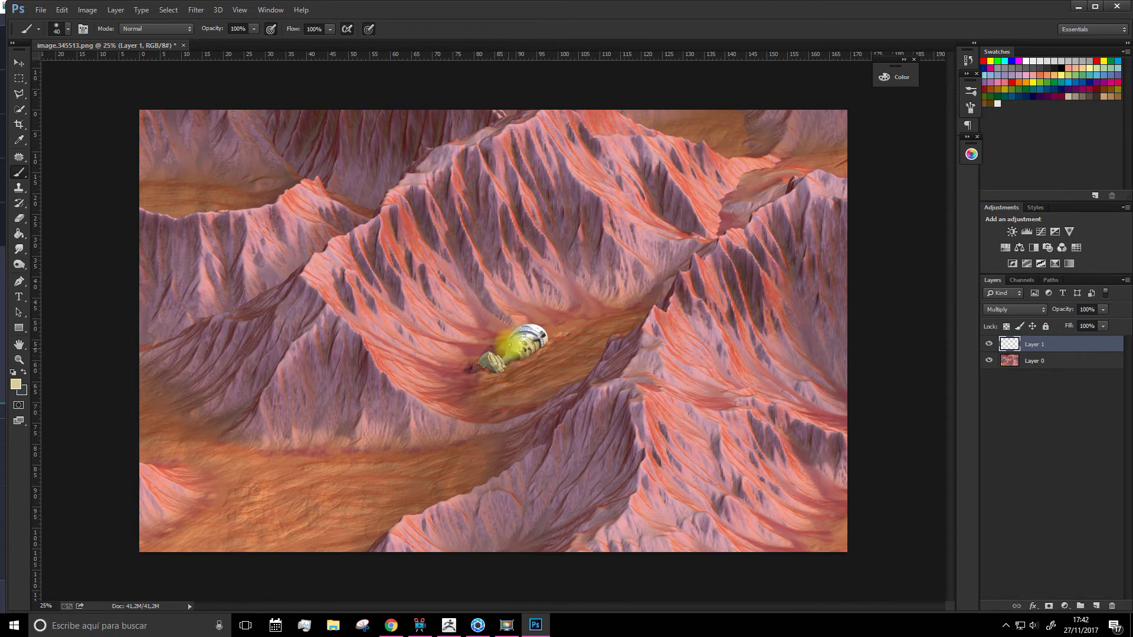
- Brush yellow over the statue's head and face, then darken the colour to muted olive
mouse_move(519, 334)
left_mouse_down()
mouse_move(509, 342)
mouse_move(538, 333)
left_mouse_up()
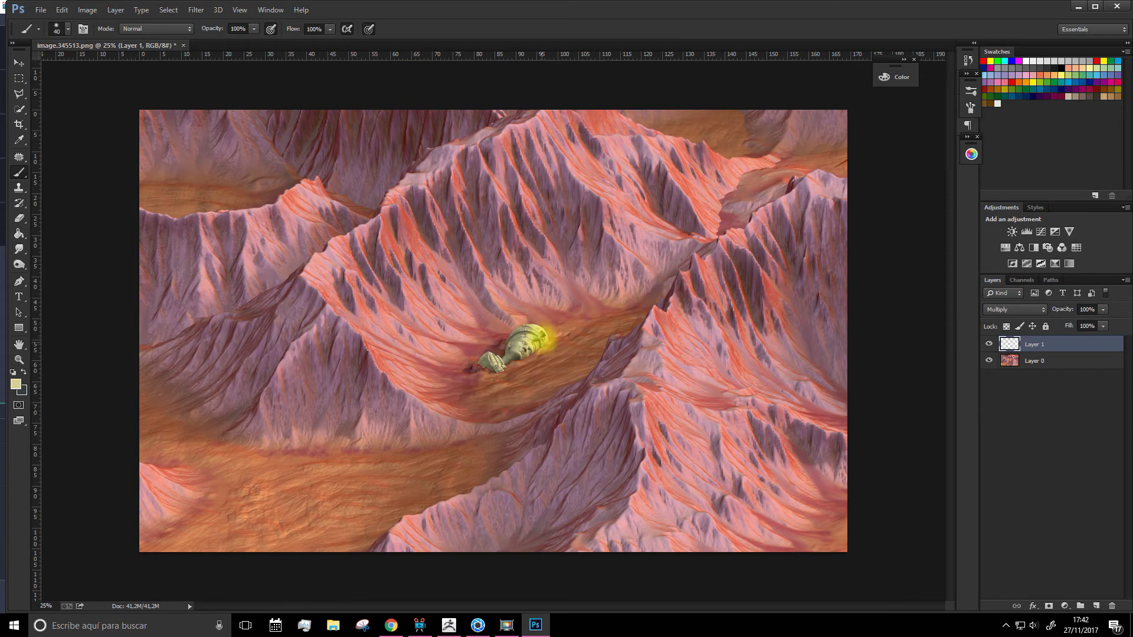
mouse_move(542, 334)
left_mouse_down()
mouse_move(514, 354)
mouse_move(532, 328)
left_mouse_up()
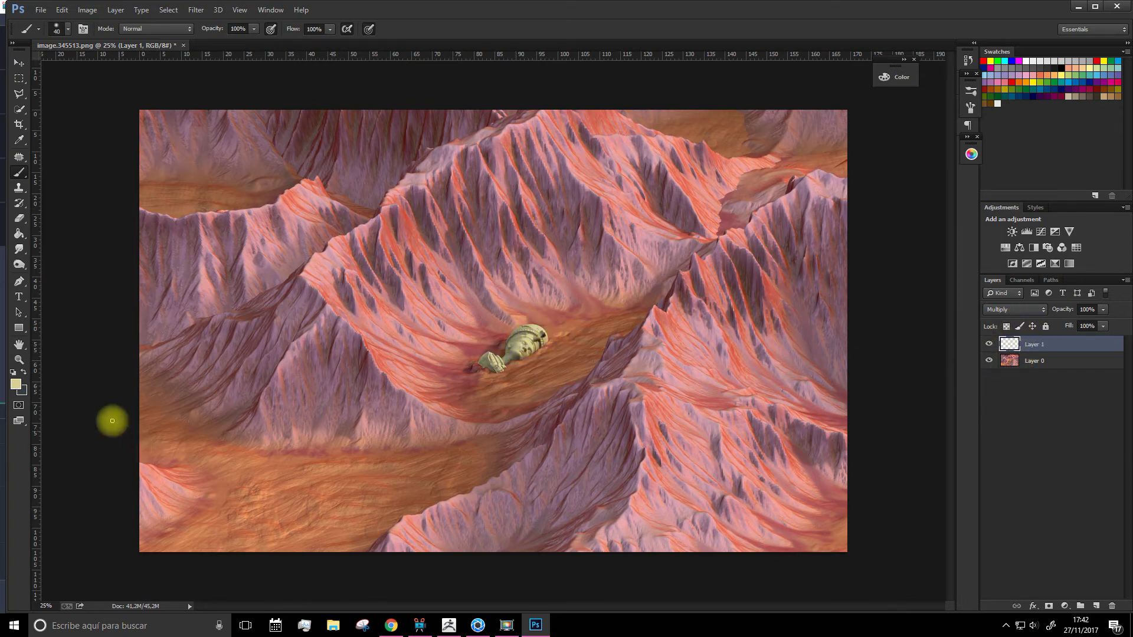
left_click(16, 384)
left_click_drag(851, 215, 862, 230)
left_click(1067, 175)
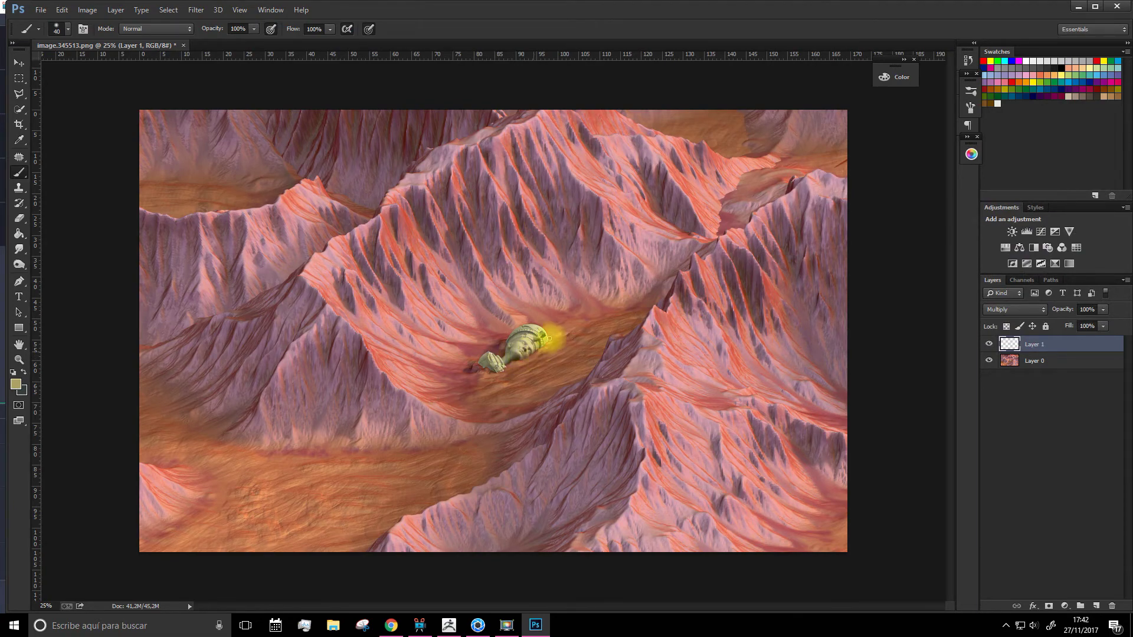
left_click(16, 384)
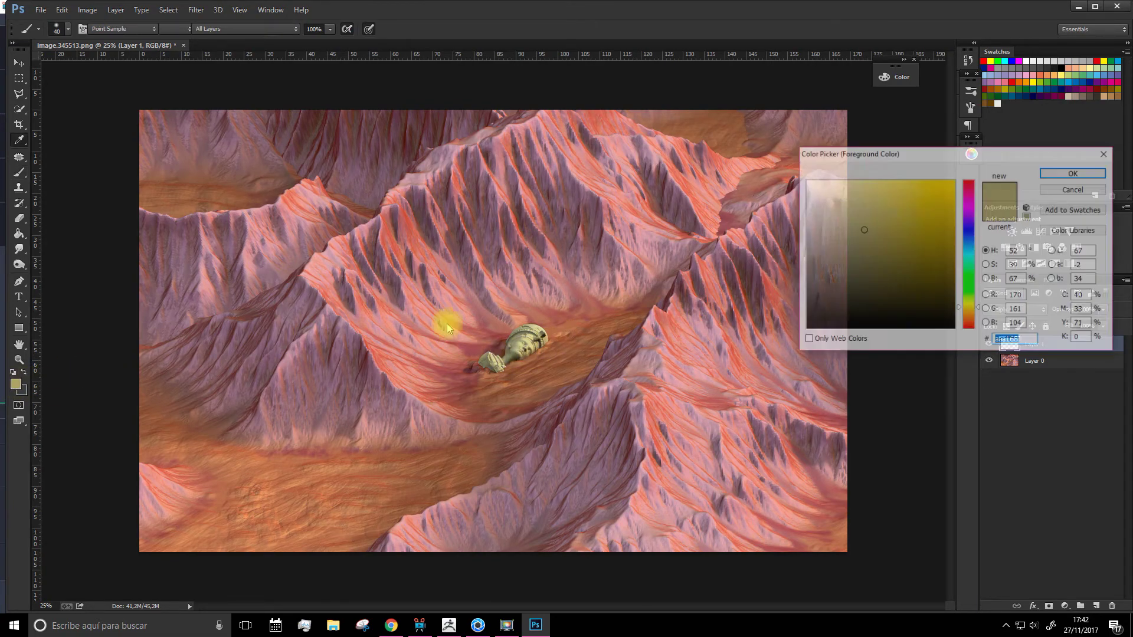
- Paint the whole statue, head to lower end, in darker olive #837d52
left_click(861, 253)
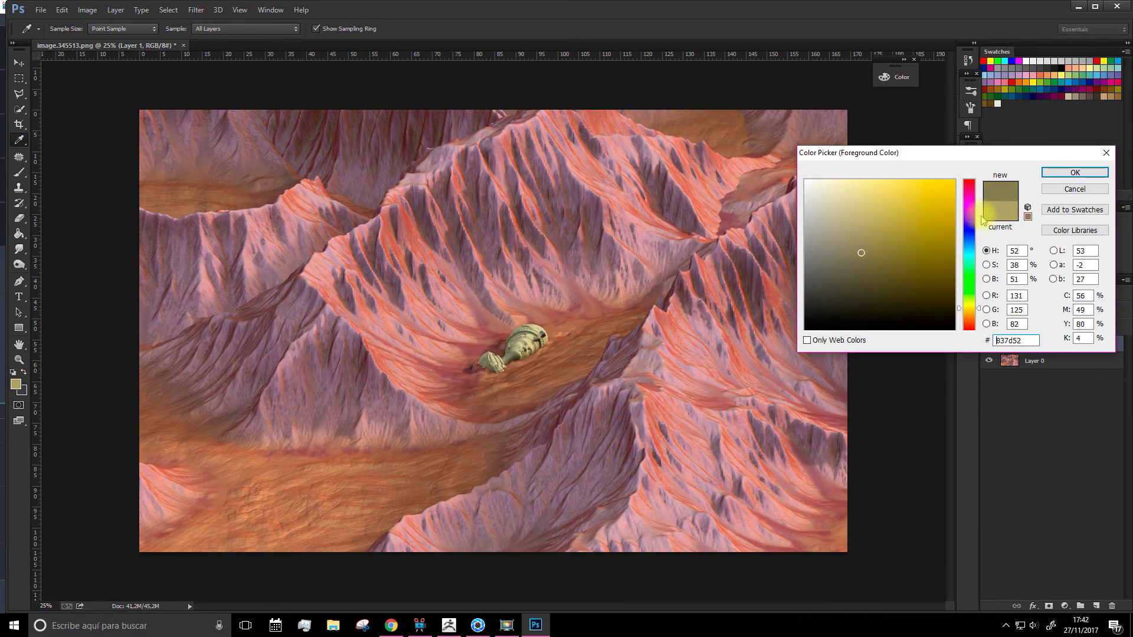
left_click(1064, 172)
key("b")
mouse_move(488, 368)
left_mouse_down()
mouse_move(546, 337)
mouse_move(494, 359)
mouse_move(535, 355)
left_mouse_up()
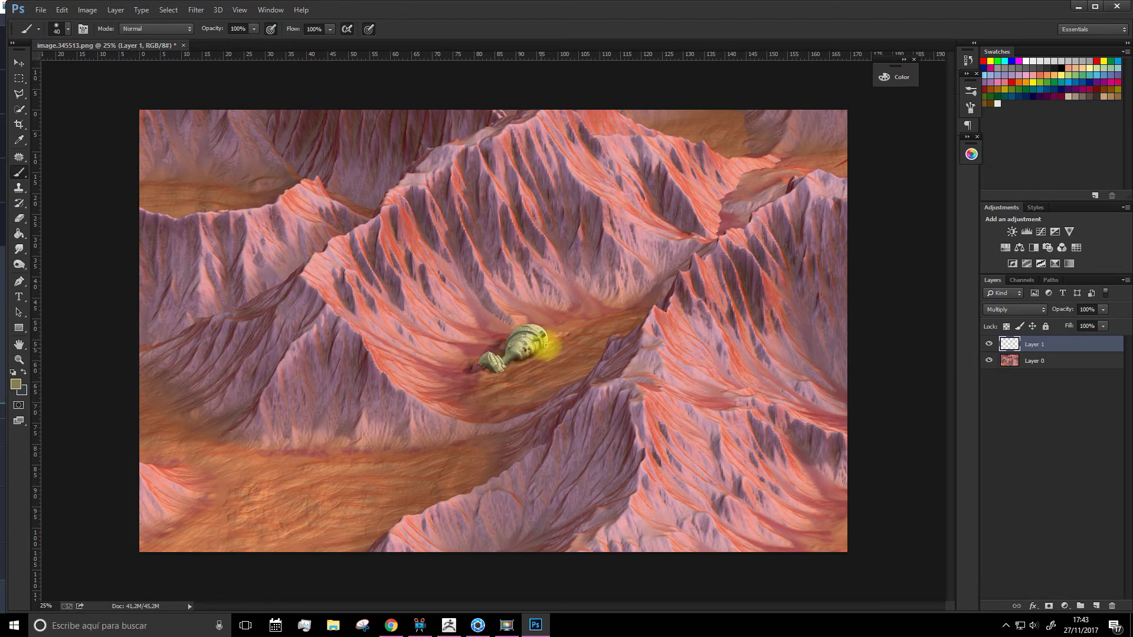
mouse_move(505, 371)
left_mouse_down()
mouse_move(480, 367)
mouse_move(492, 374)
left_mouse_up()
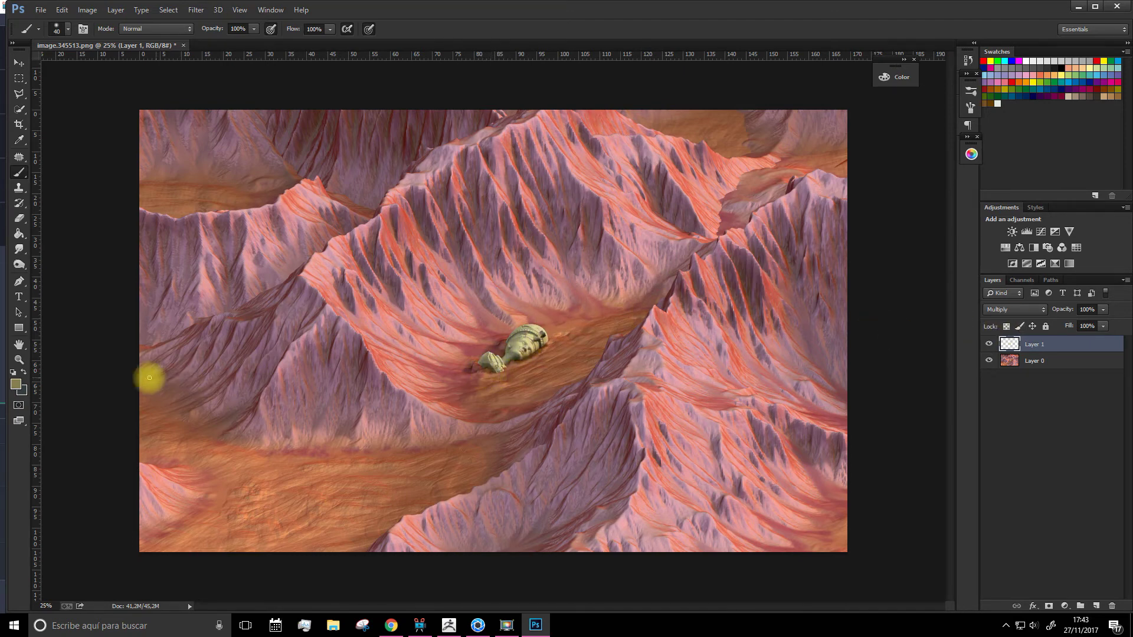
- Add a light cream highlight on top of the statue's head
left_click(17, 383)
left_click(833, 202)
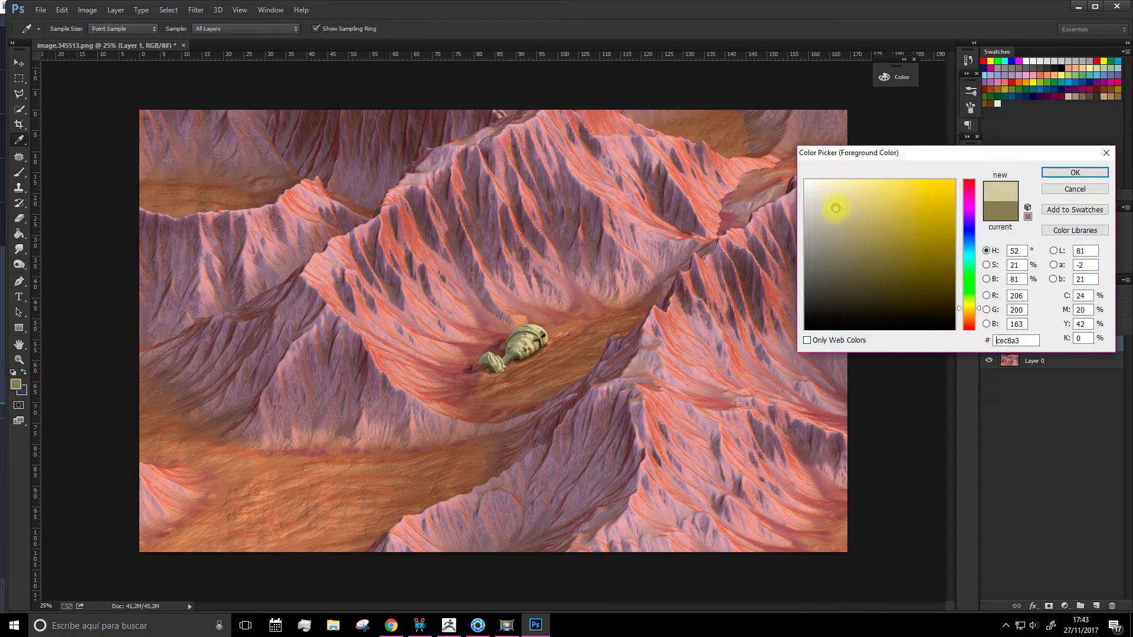
key("Return")
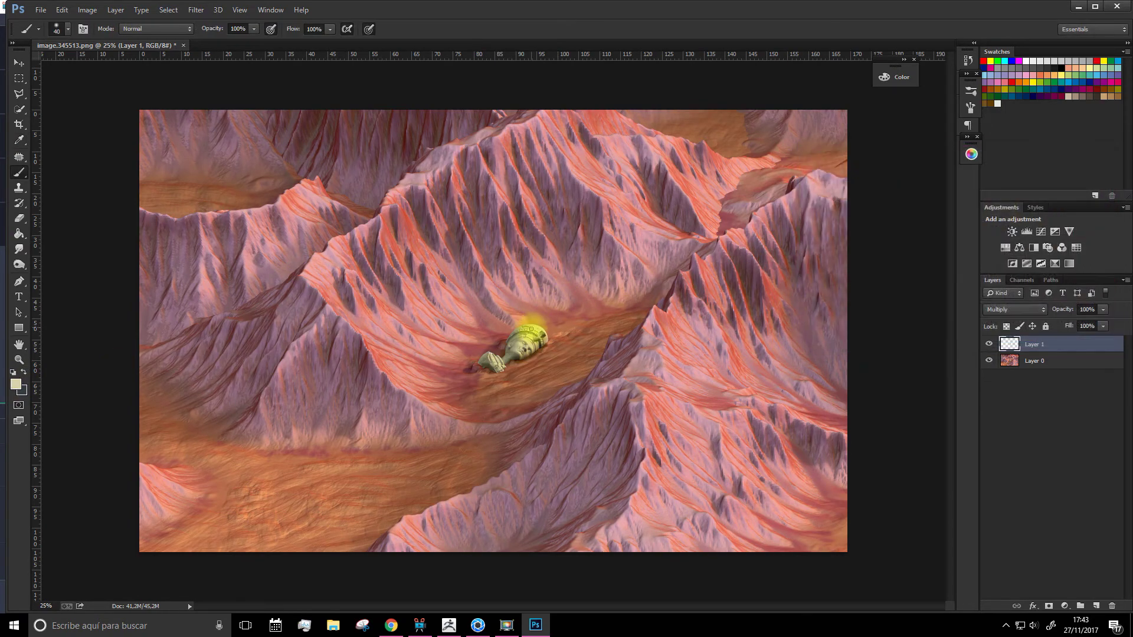
mouse_move(518, 344)
left_mouse_down()
mouse_move(506, 351)
mouse_move(526, 334)
left_mouse_up()
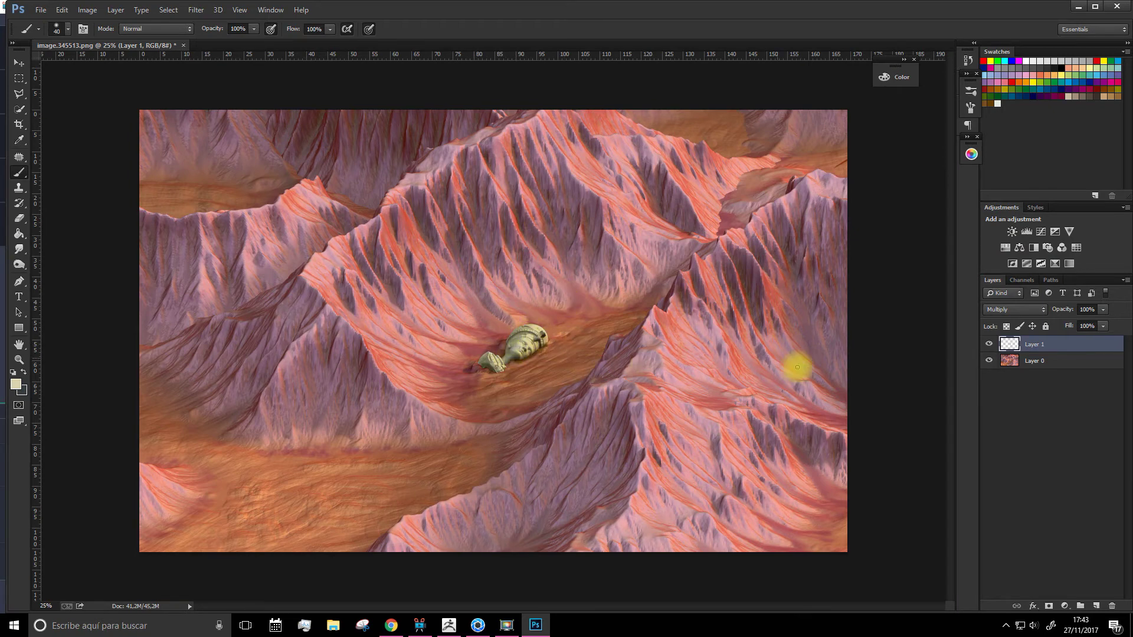
- Lower Layer 1's opacity to 77%
left_click(1022, 424)
left_click(1039, 344)
left_click(1103, 309)
left_click_drag(1077, 322, 1092, 324)
- Try Linear Burn, Color and other blend modes on Layer 1, settling on Multiply
left_click(1013, 310)
left_click(1006, 350)
key("Down")
key("Down")
key("Down")
key("Down")
key("Down")
key("Down")
key("Down")
key("Down")
key("Down")
key("Down")
key("Down")
key("Down")
key("Down")
key("Down")
key("Down")
key("Down")
key("Down")
key("Down")
key("Down")
key("Down")
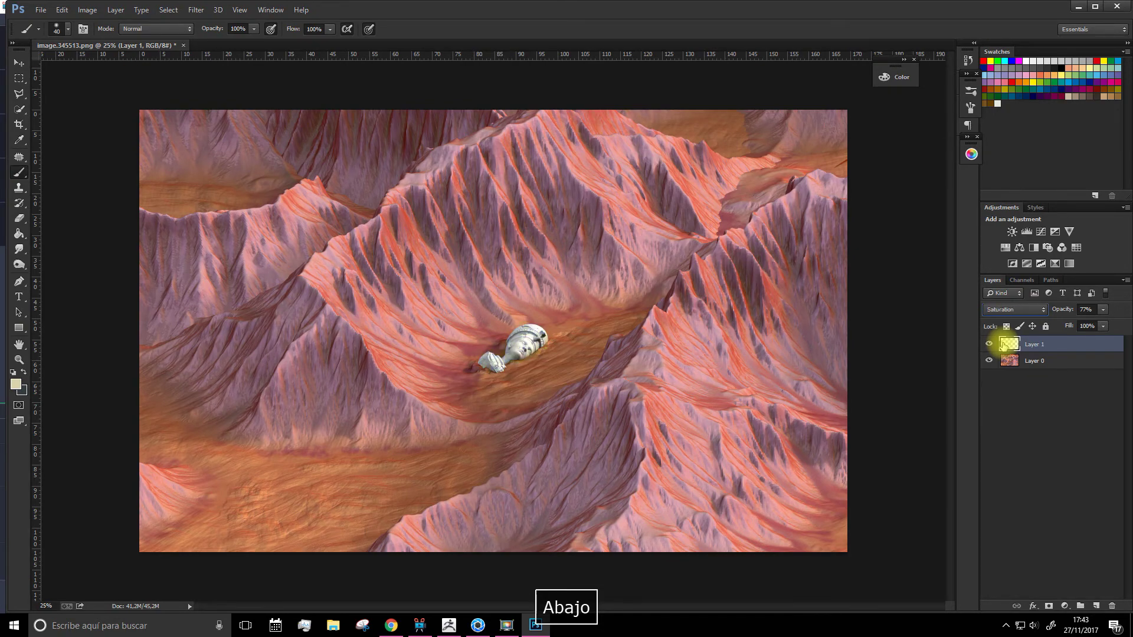
key("Up")
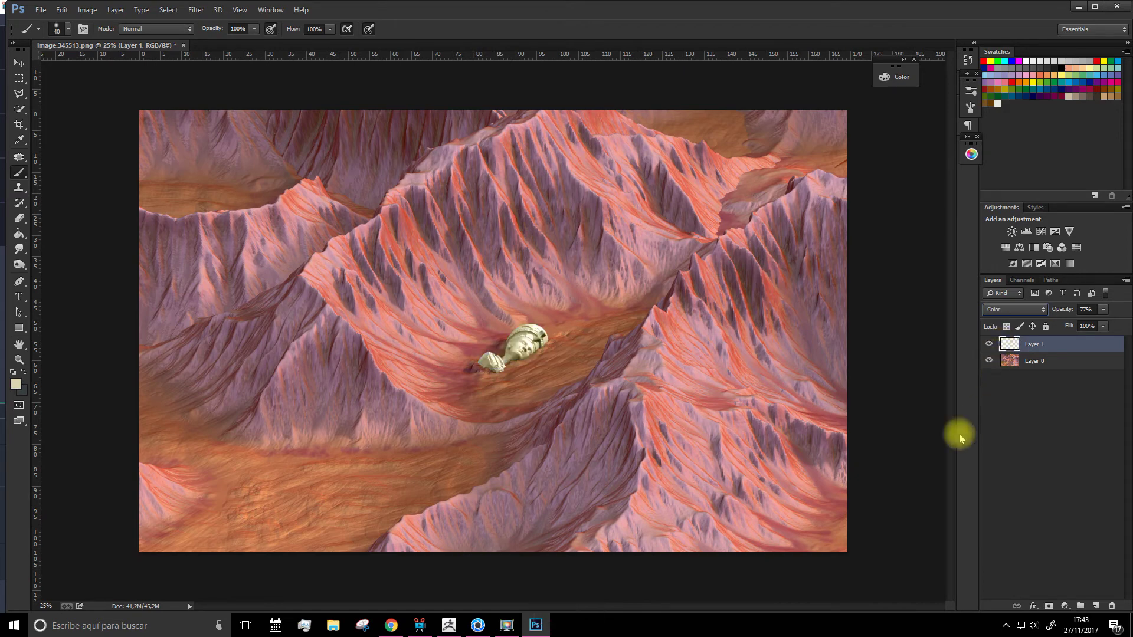
left_click(1011, 309)
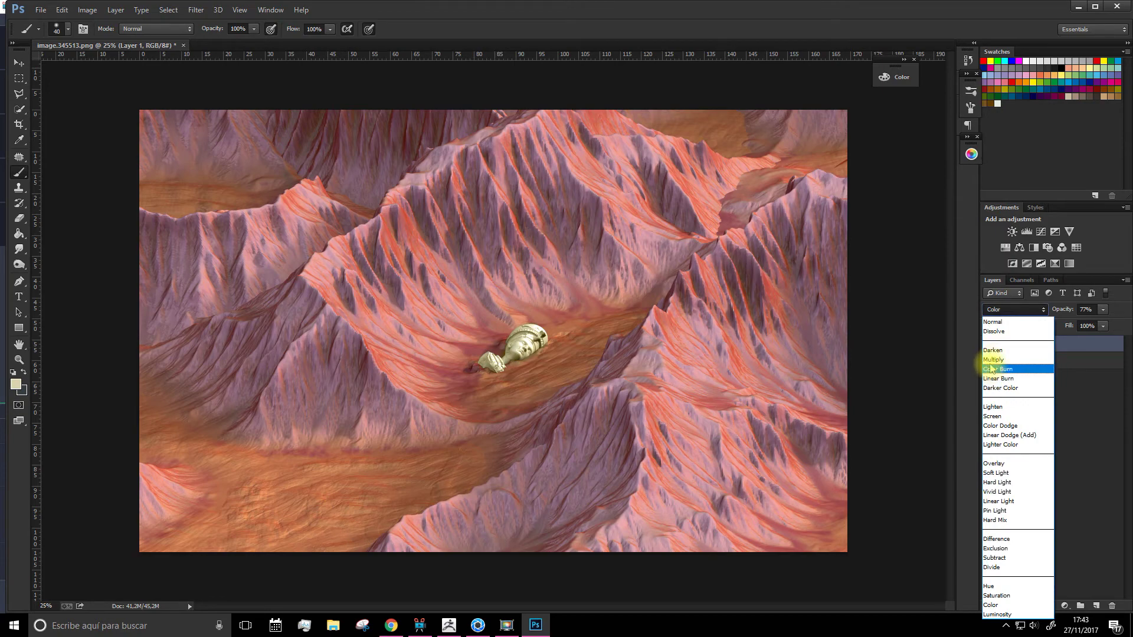
left_click(993, 360)
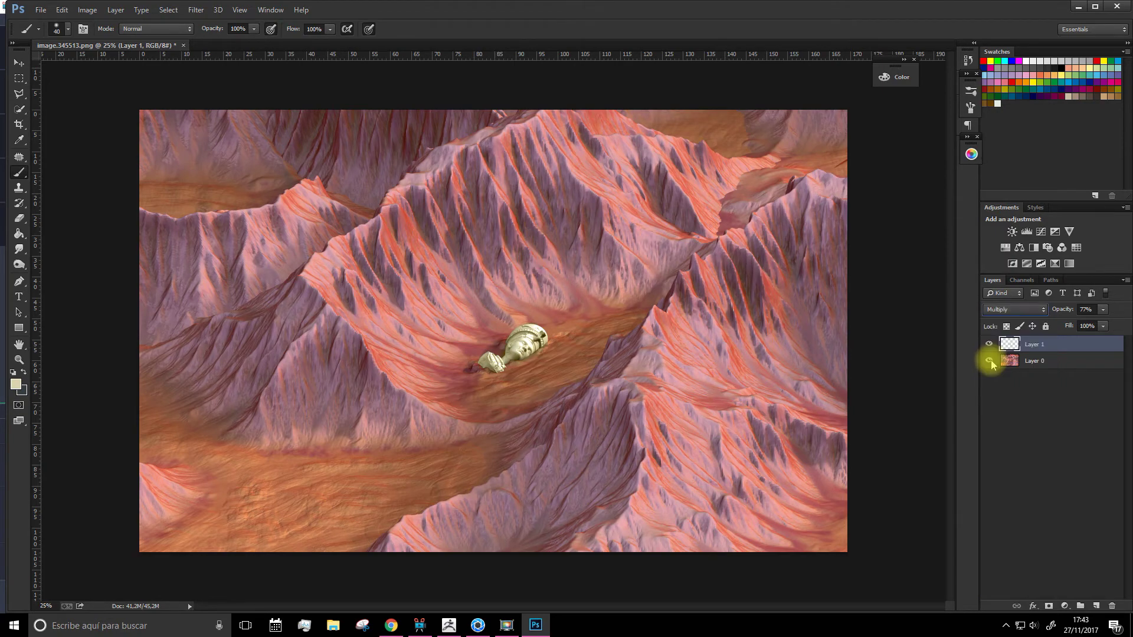
- Select Layer 0 and Layer 1 together and merge them into one layer
left_click(1001, 397)
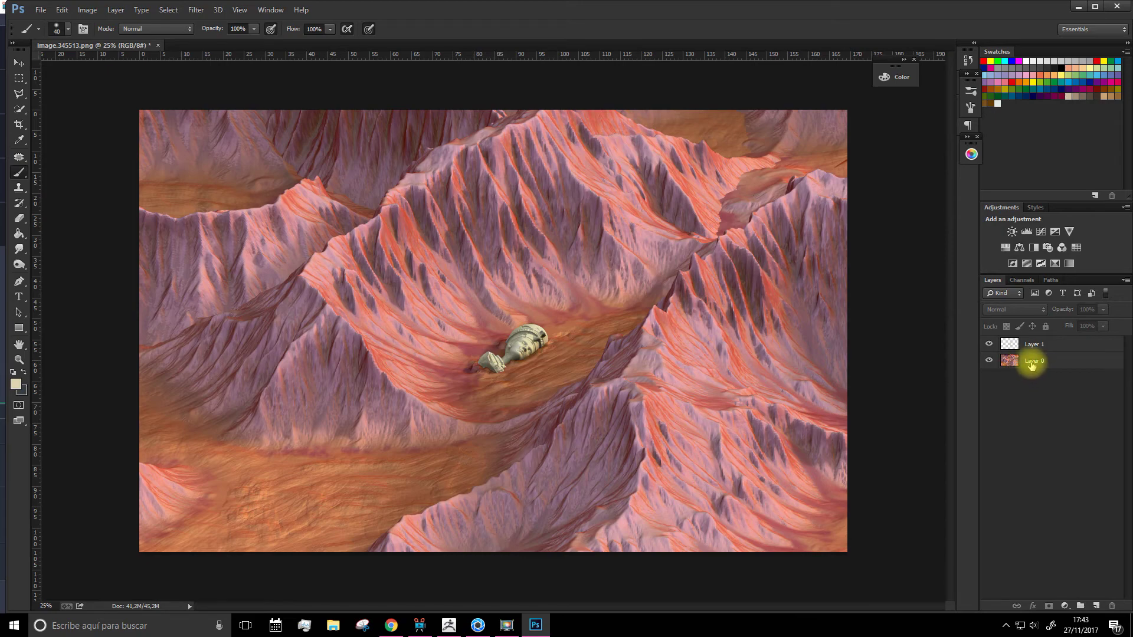
left_click(1030, 360)
left_click(1025, 349, "ctrl")
right_click(1025, 348)
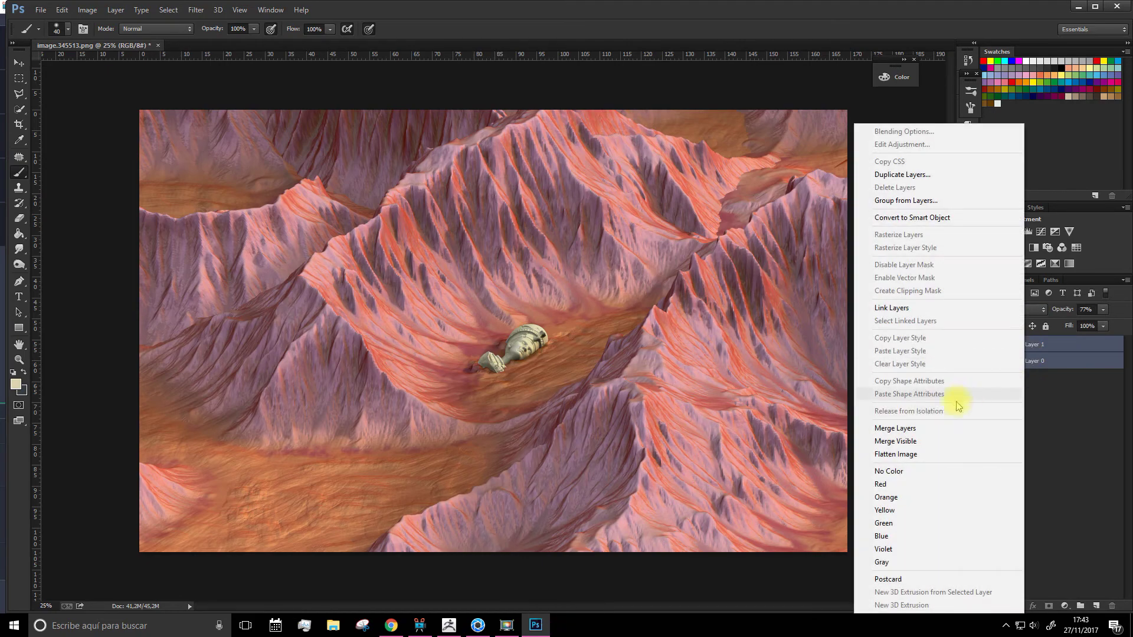
left_click(905, 429)
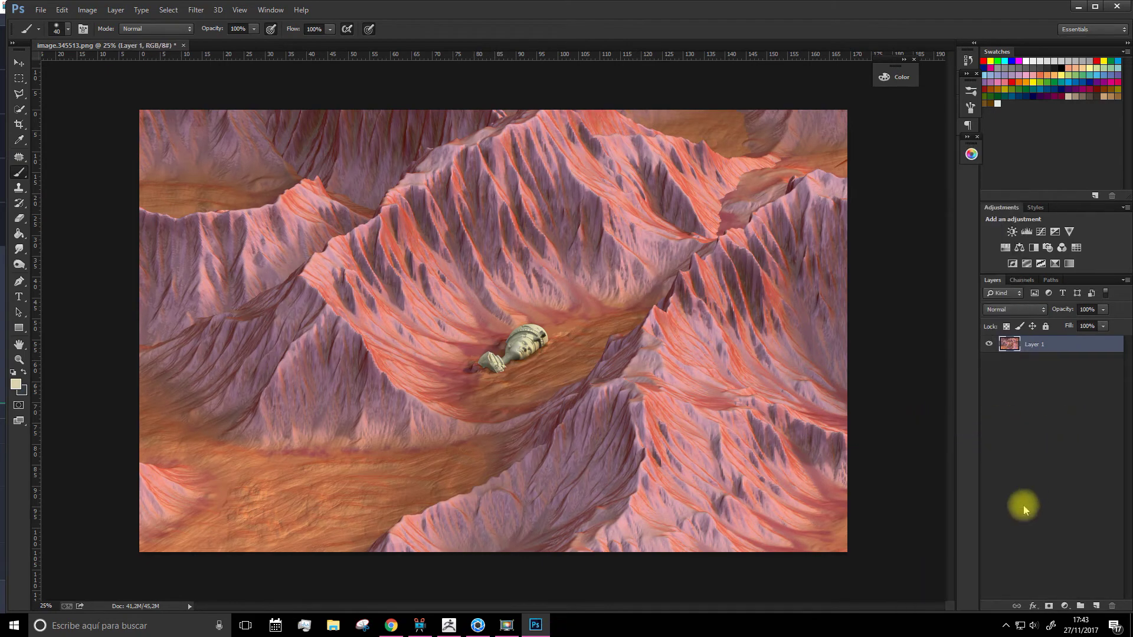
- Add a Color Balance layer with midtones at +14 red, -4 magenta, -17 yellow
left_click(1063, 606)
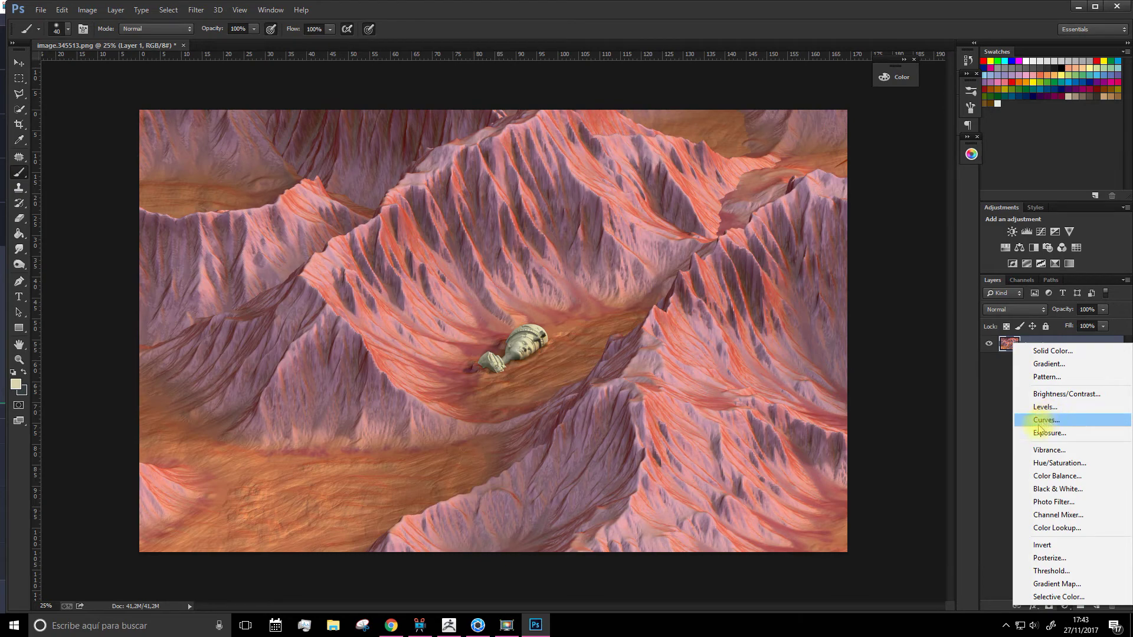
left_click(1050, 477)
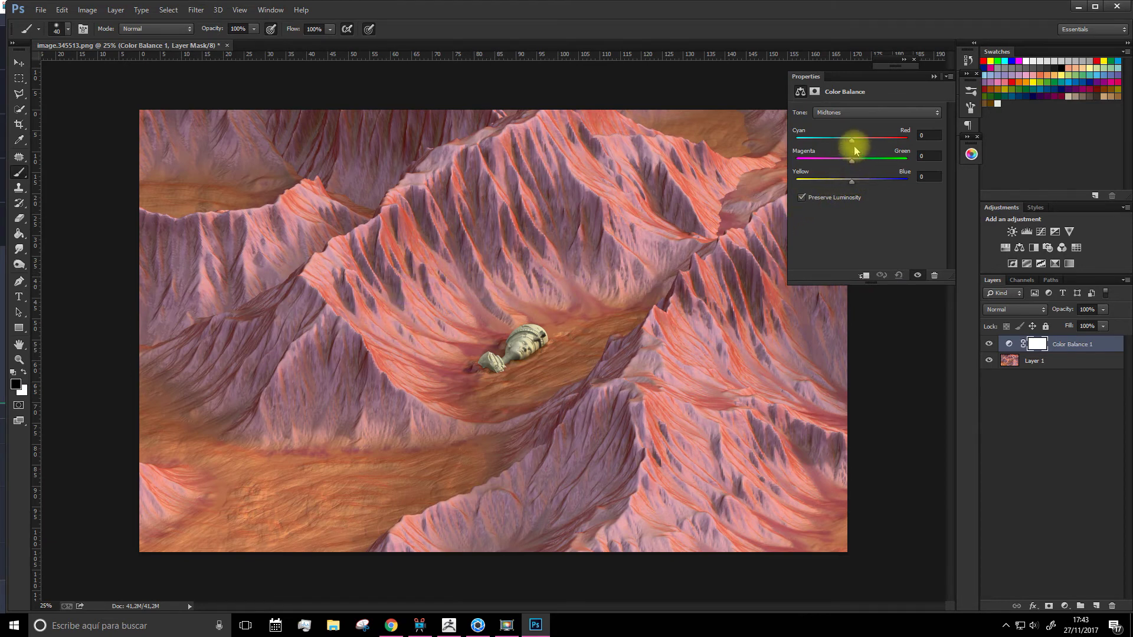
left_click_drag(852, 145, 846, 183)
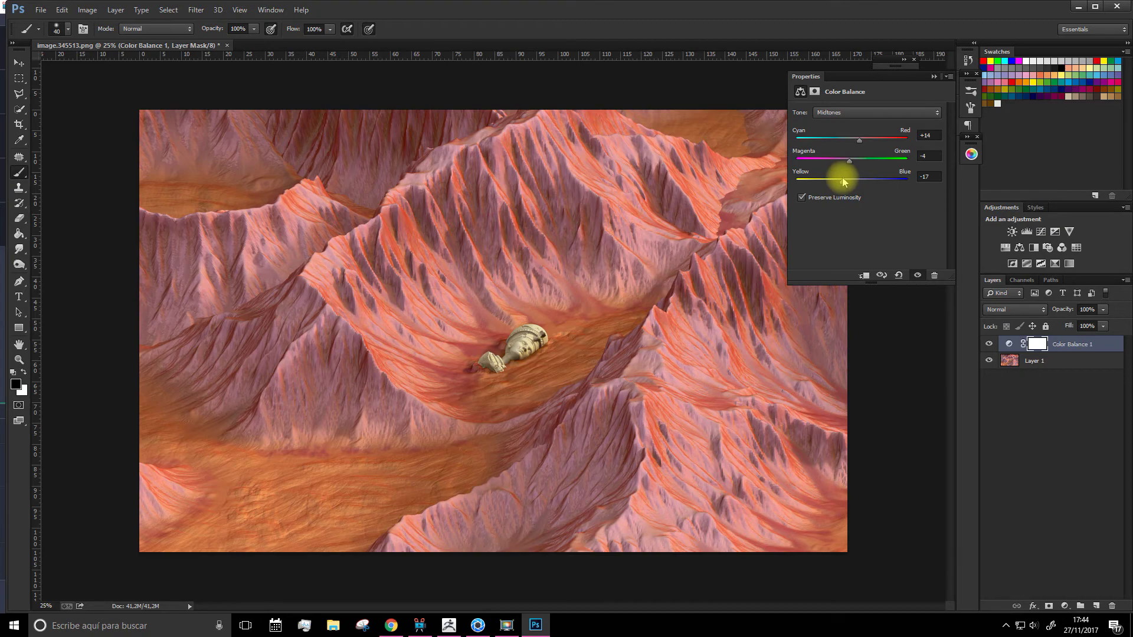
left_click(1024, 451)
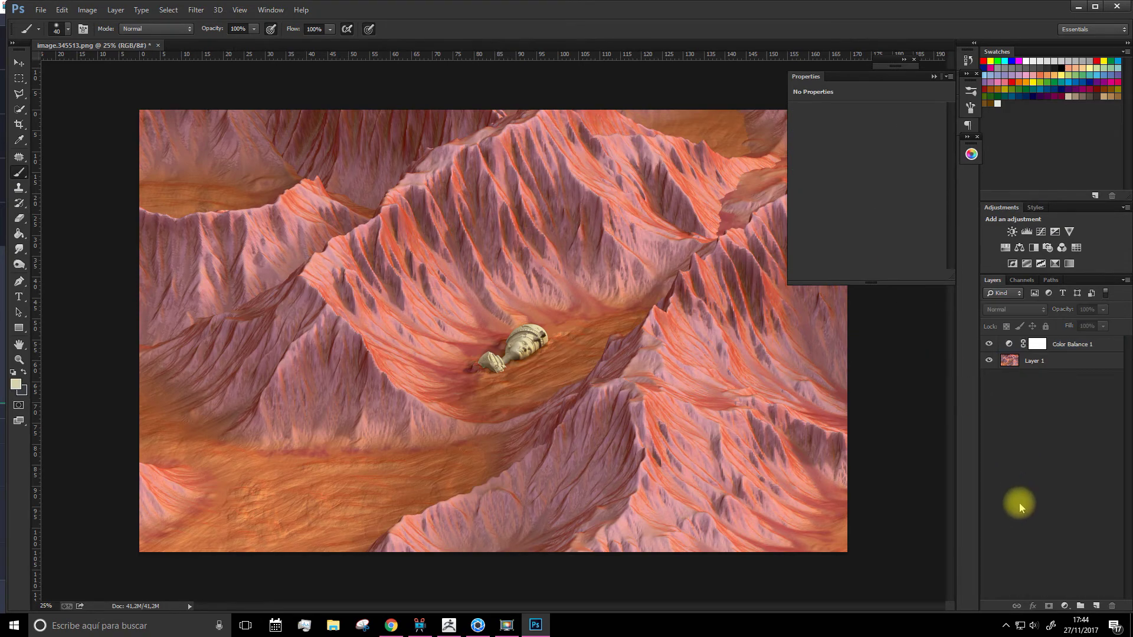
- Add a Brightness/Contrast layer set to brightness 4 and contrast -13
left_click(1064, 606)
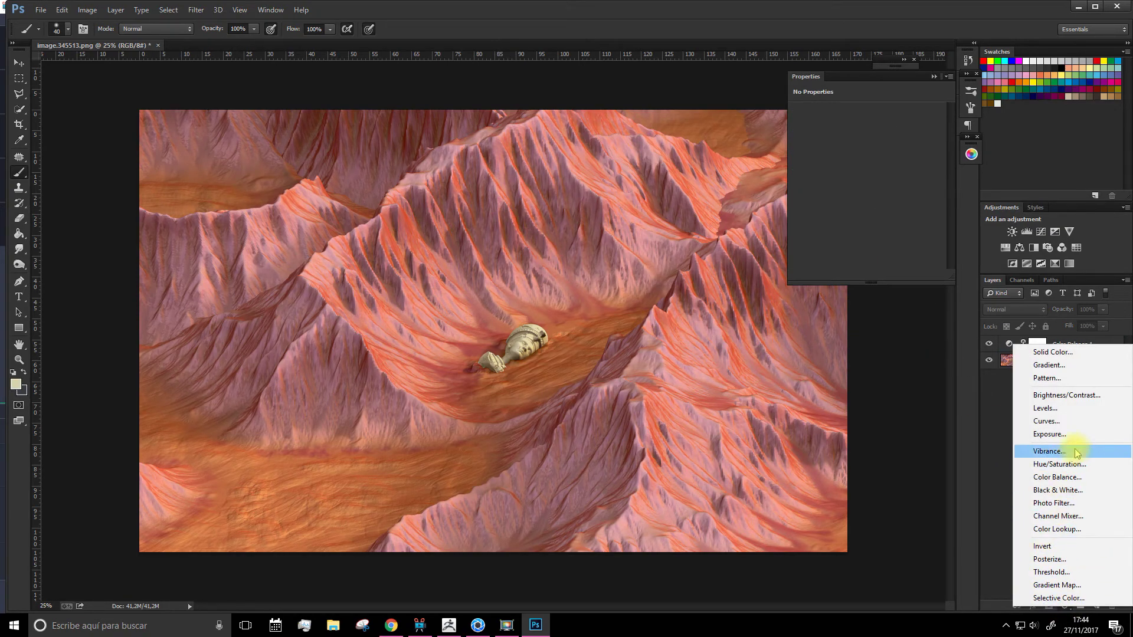
left_click(1060, 401)
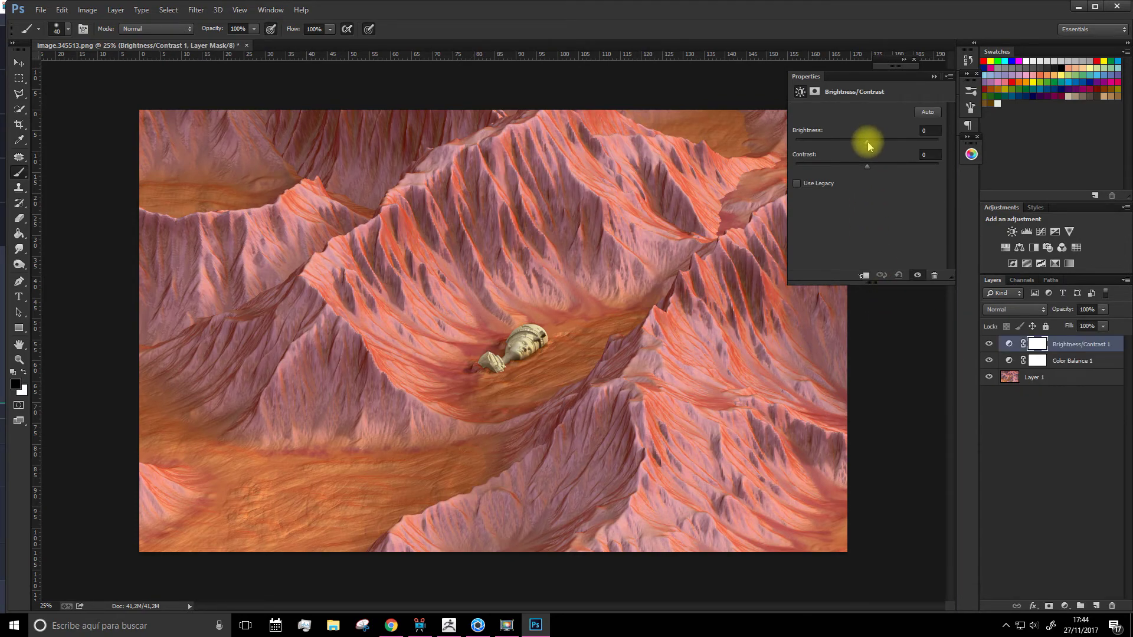
left_click_drag(859, 143, 871, 147)
left_click_drag(837, 163, 839, 167)
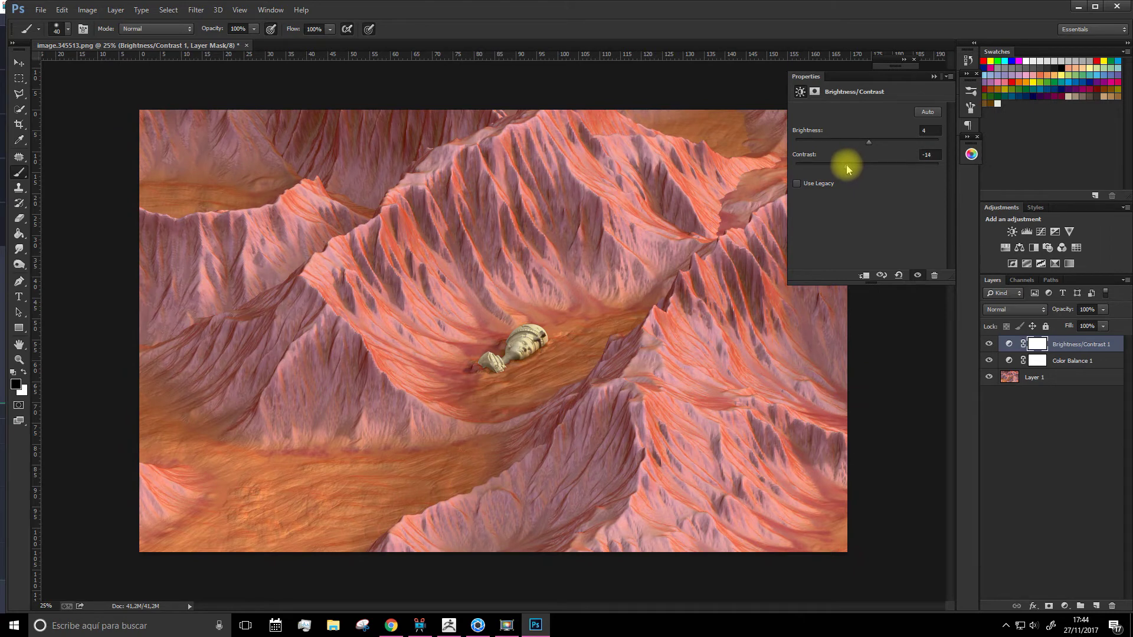
left_click(1062, 499)
left_click(1064, 607)
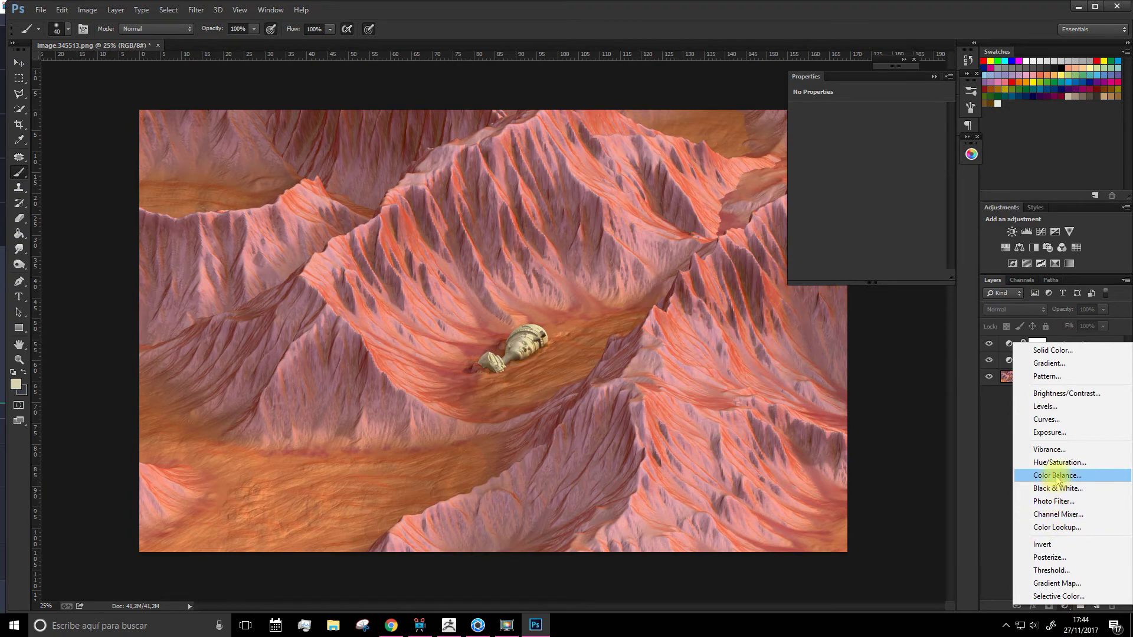
- Add a Curves layer with an S-shaped curve and the white point pulled in
left_click(1055, 423)
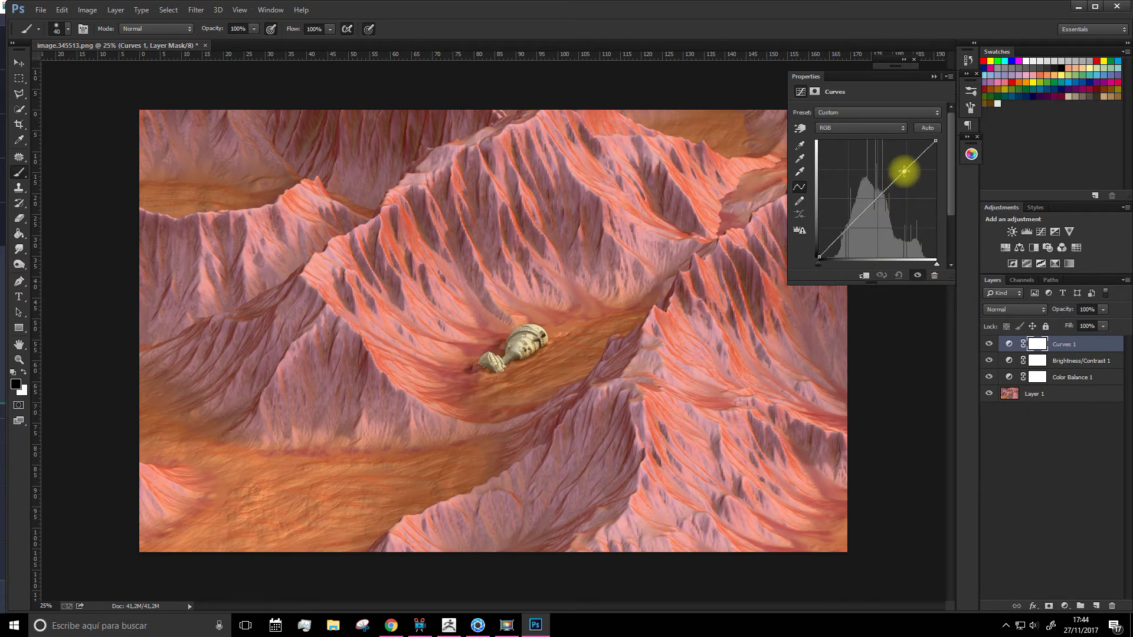
left_click_drag(904, 171, 921, 158)
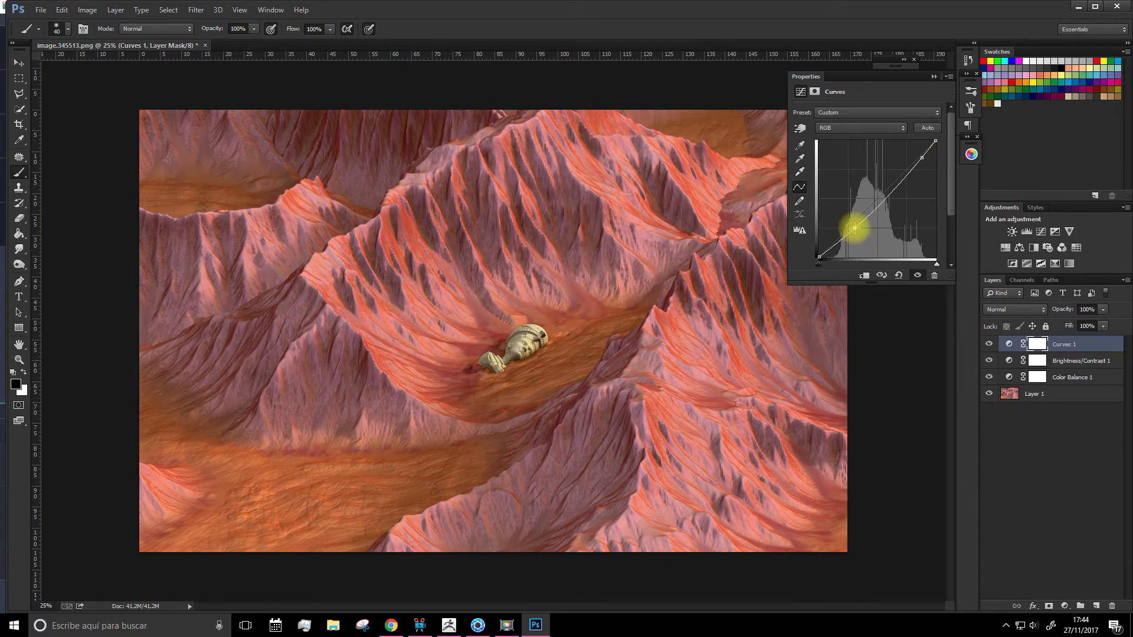
left_click_drag(855, 233, 850, 225)
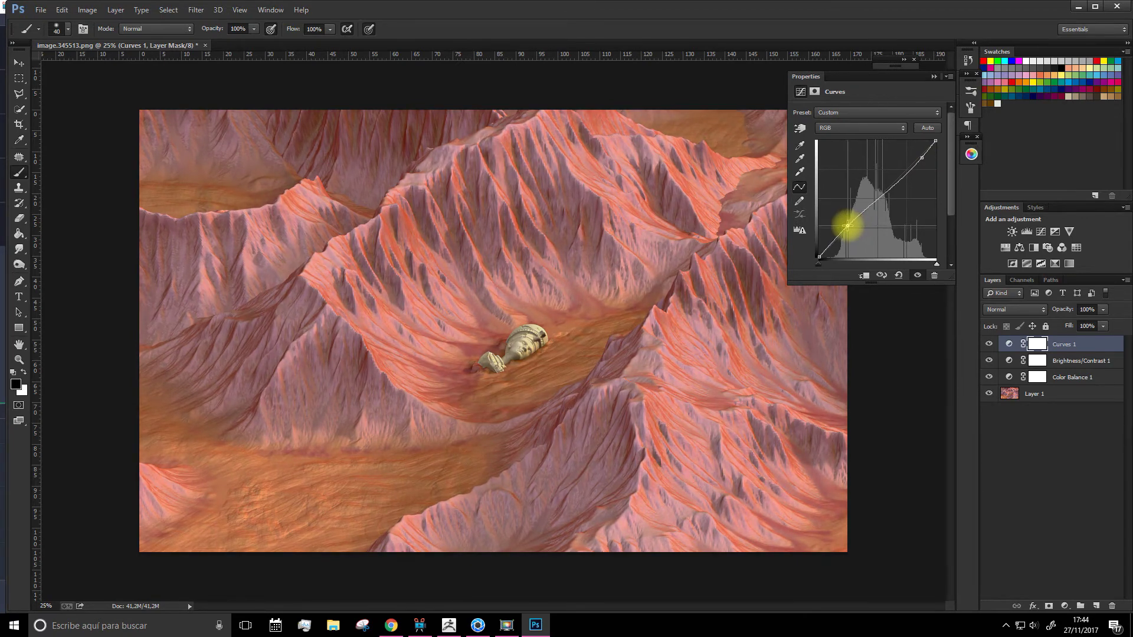
left_click_drag(847, 226, 843, 229)
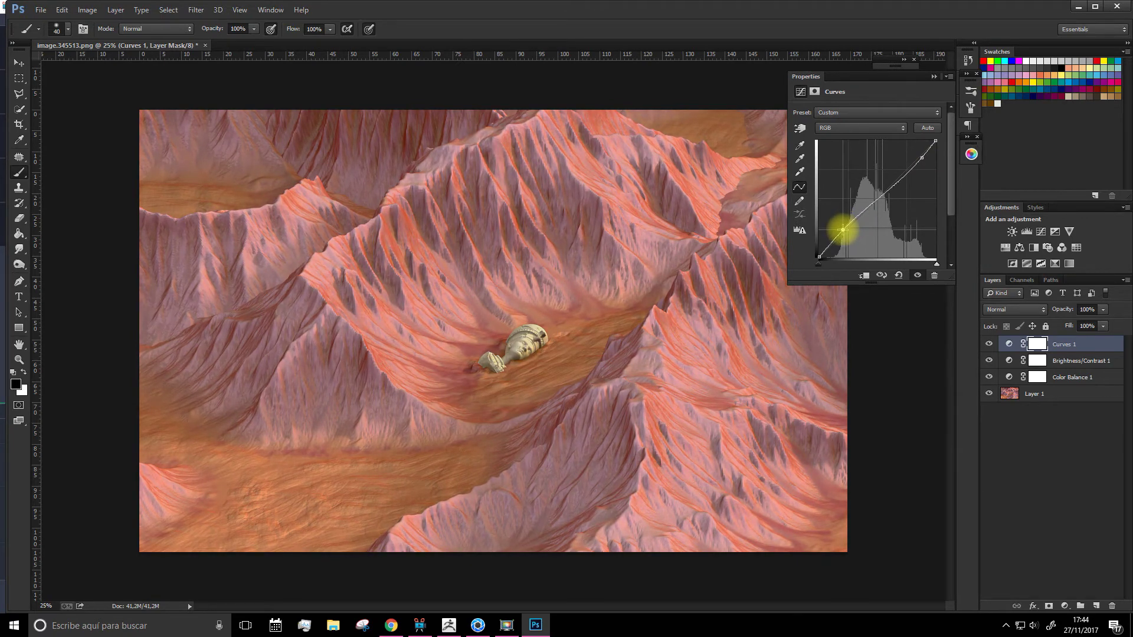
left_click_drag(922, 157, 922, 158)
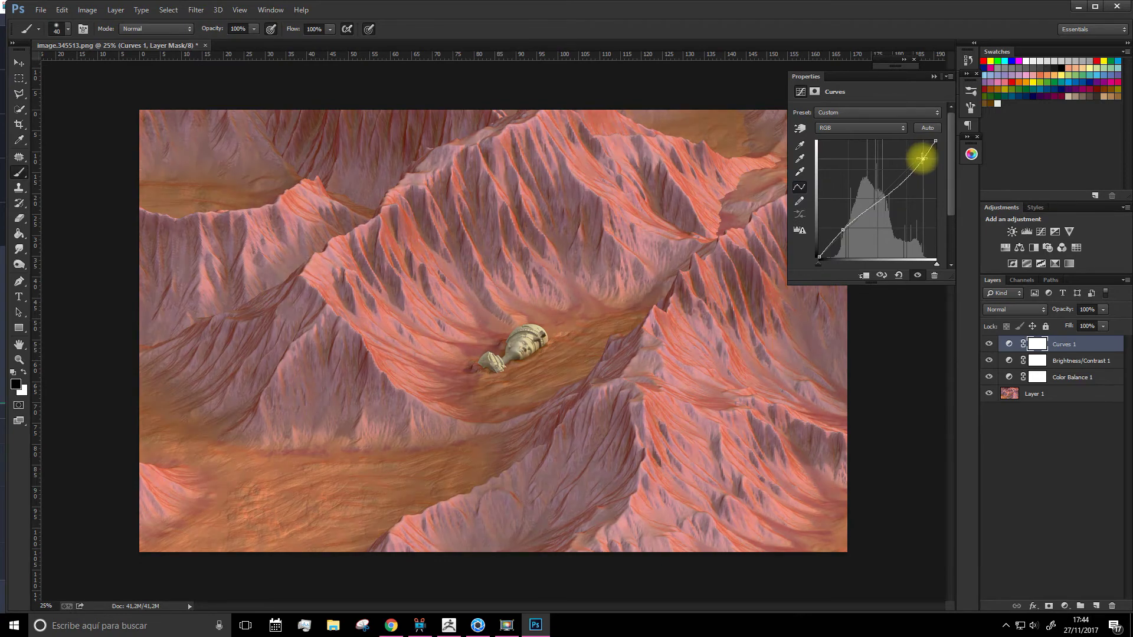
left_click_drag(842, 229, 841, 228)
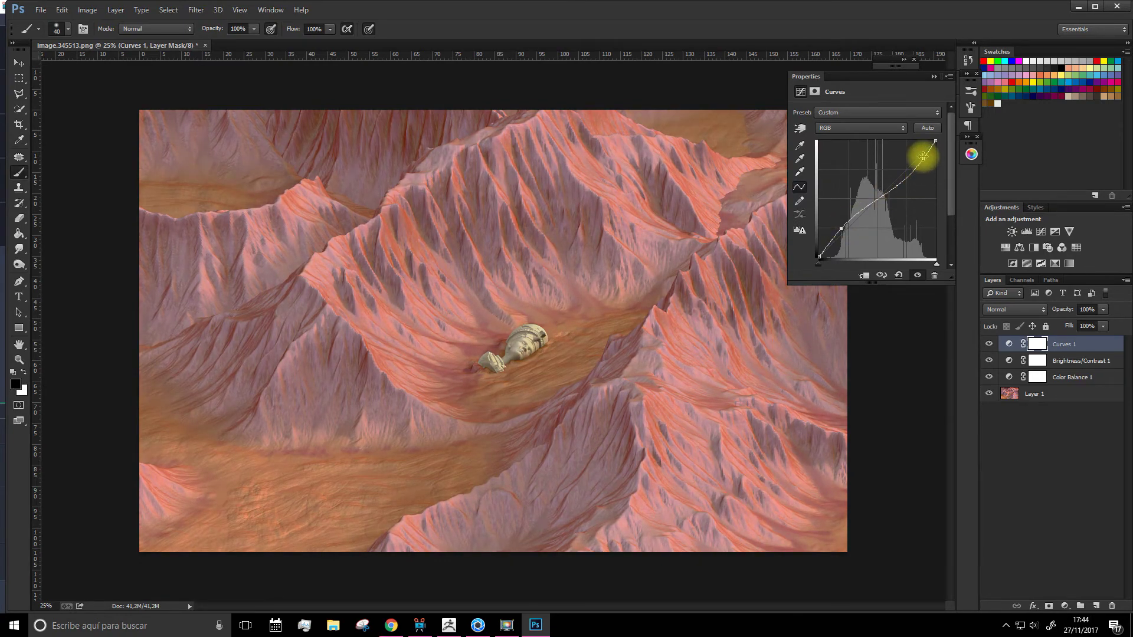
left_click_drag(922, 156, 913, 169)
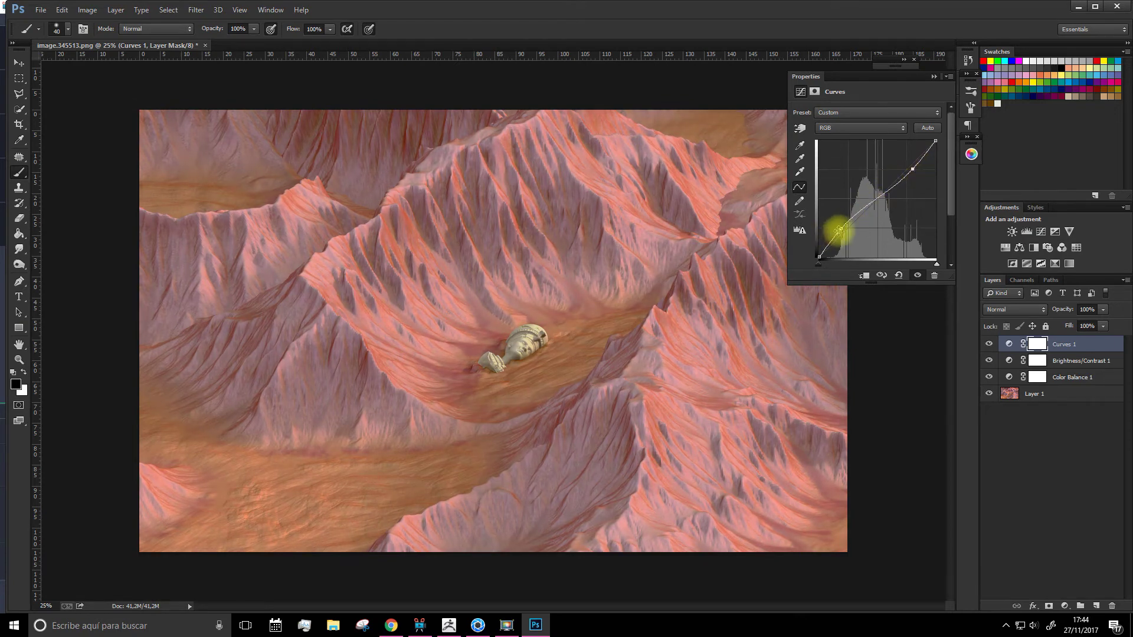
left_click_drag(840, 228, 838, 232)
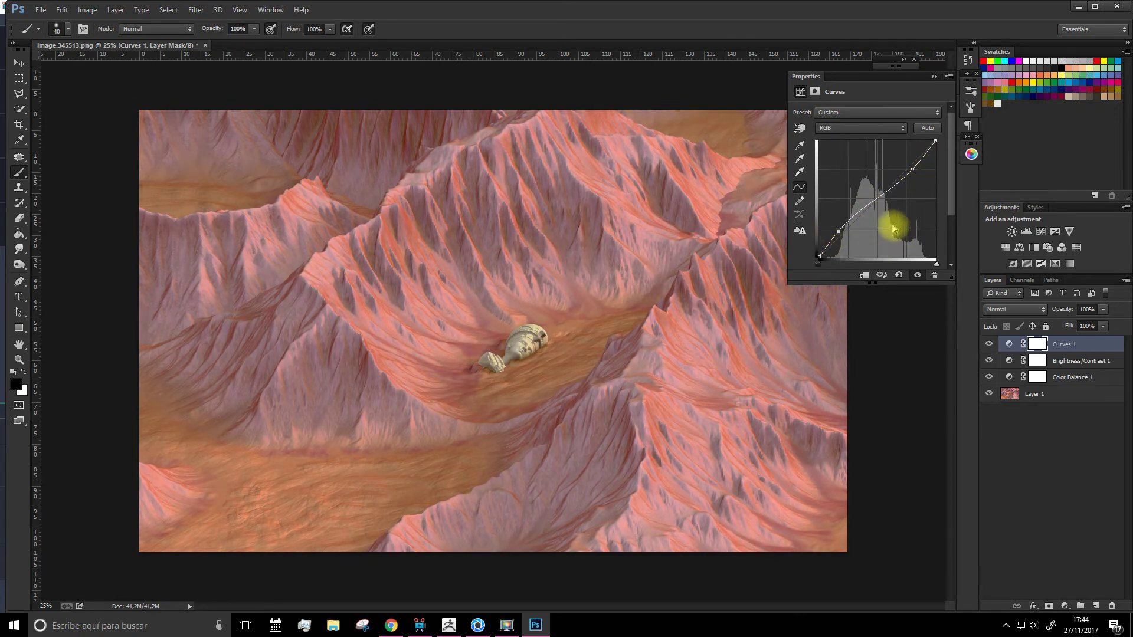
left_click_drag(818, 256, 821, 257)
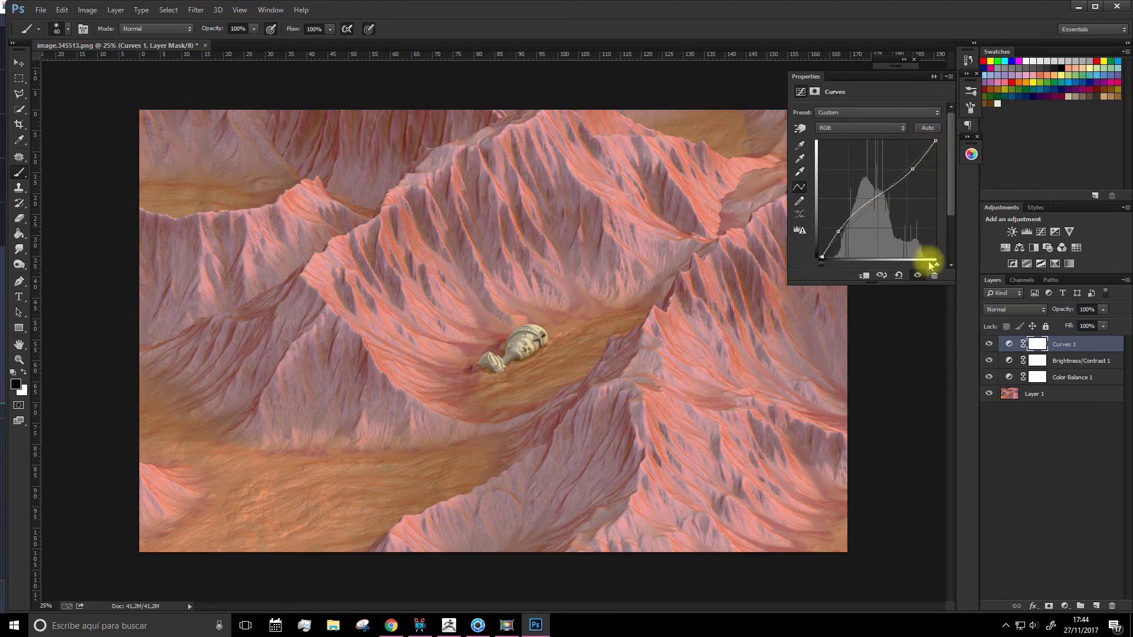
left_click_drag(935, 267, 928, 266)
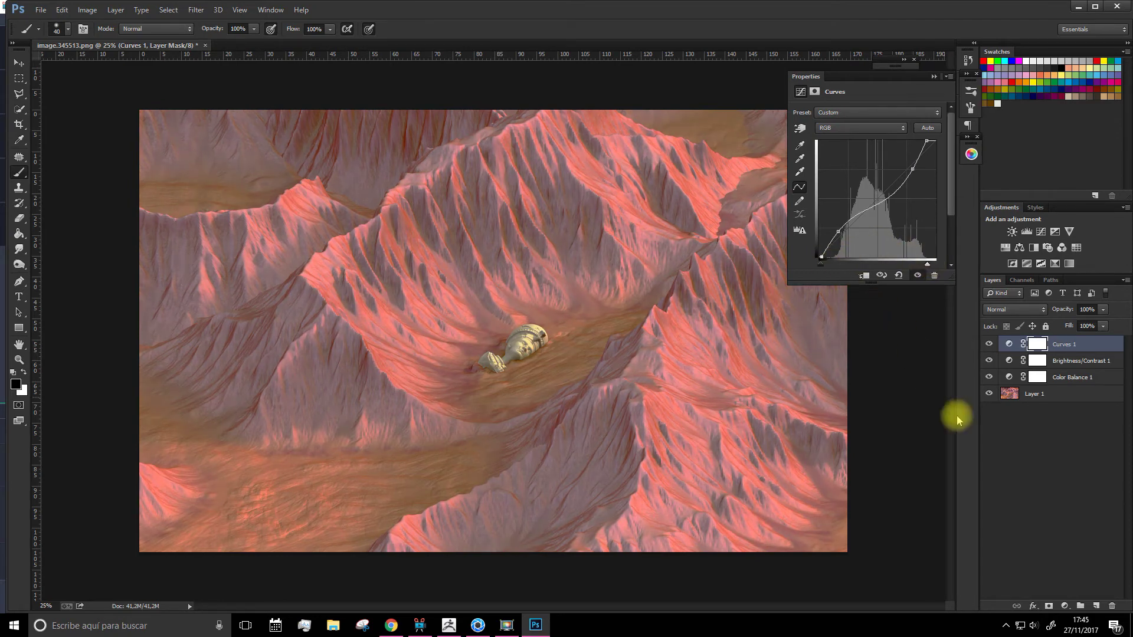
left_click(1048, 464)
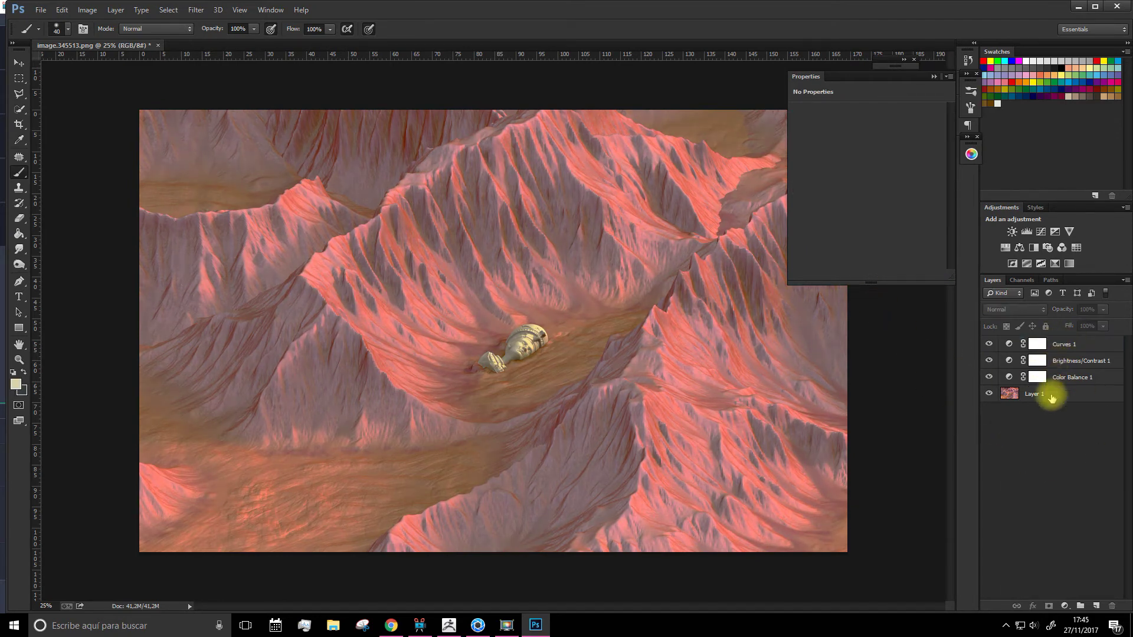
- Fade Curves 1 to about 25% opacity and make Layer 1 the active layer
left_click(1061, 348)
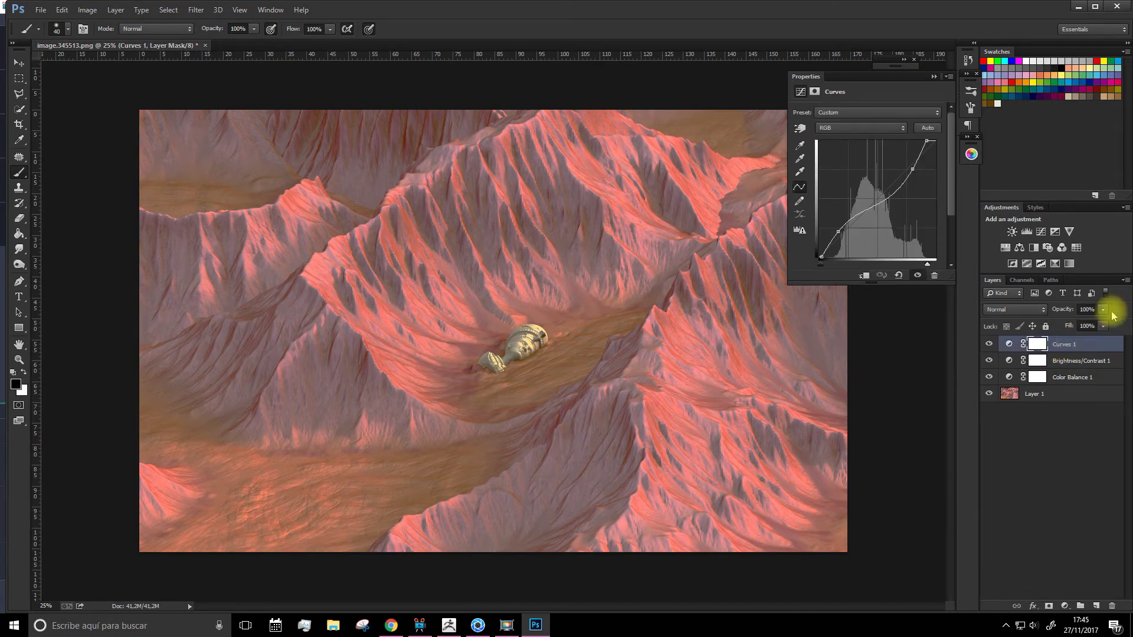
left_click_drag(1064, 326, 1062, 325)
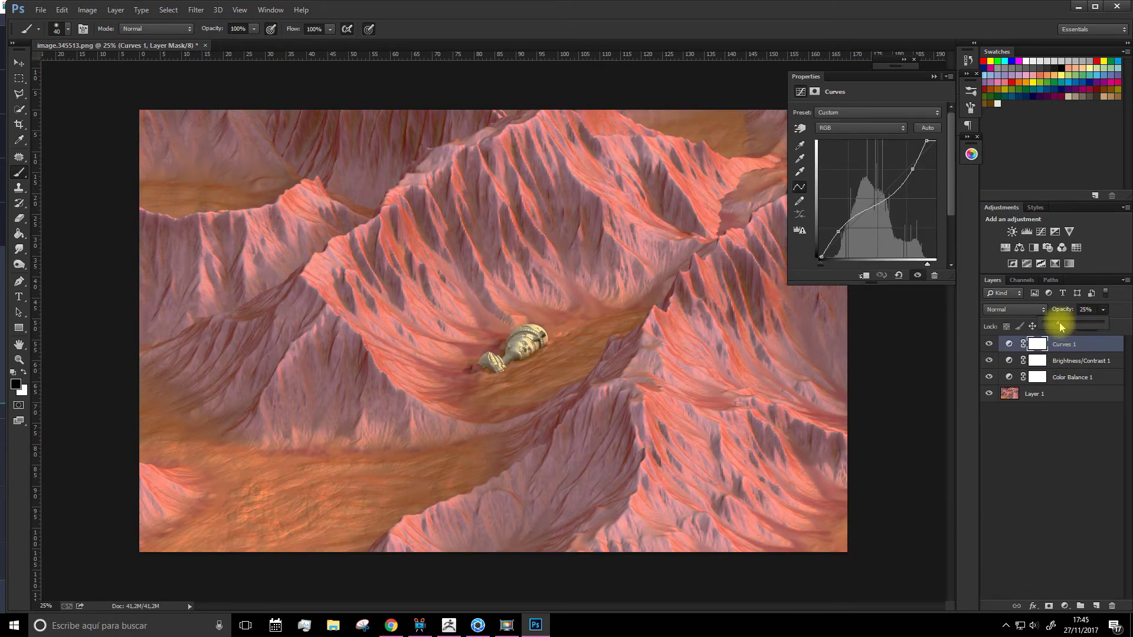
left_click(1037, 434)
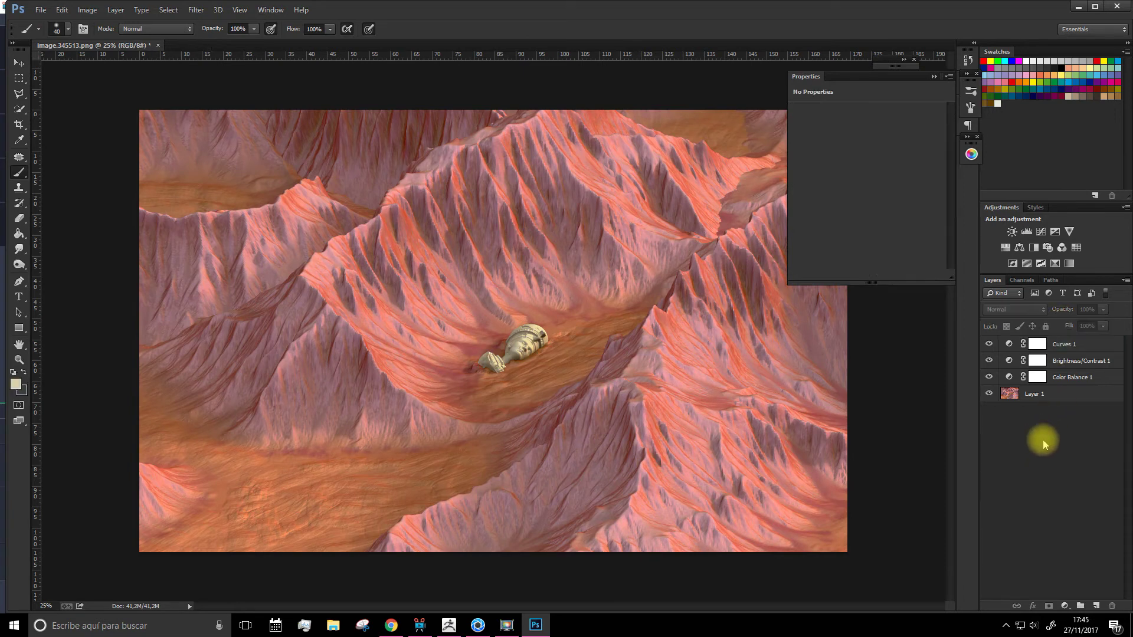
left_click(1034, 395)
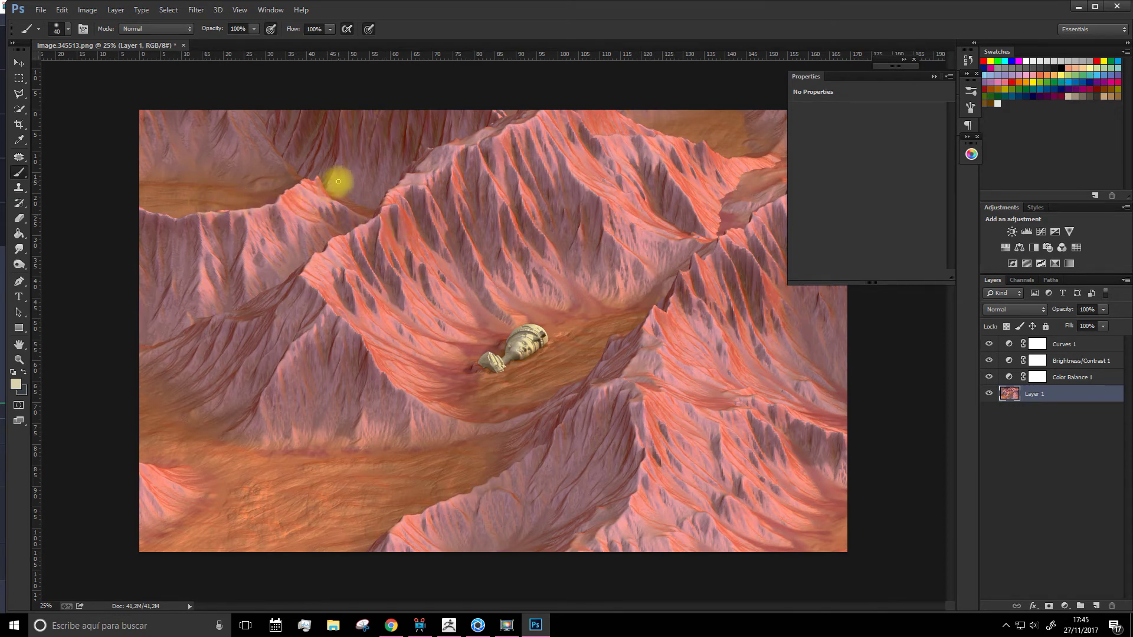
left_click(197, 11)
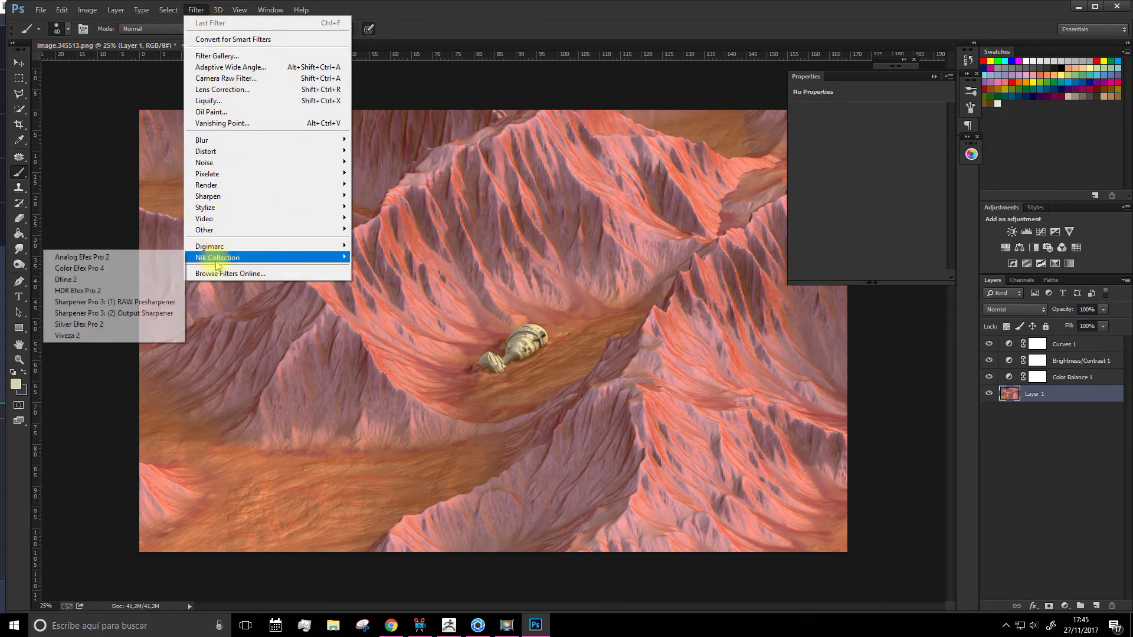
mouse_move(218, 257)
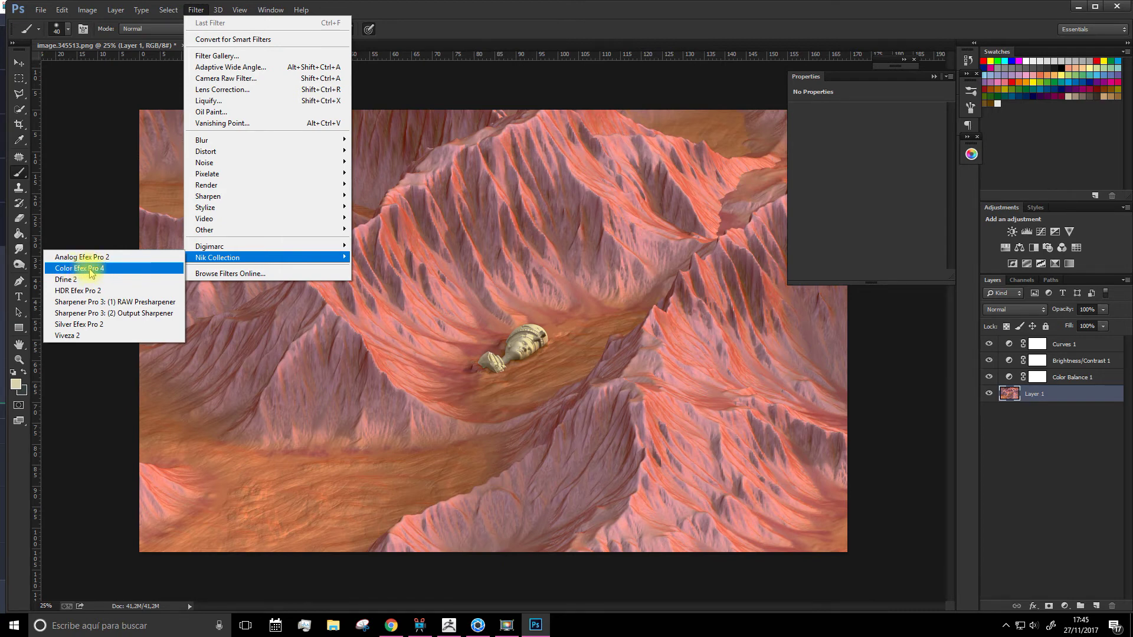
- Launch Nik Collection's Color Efex Pro 4 on Layer 1
left_click(92, 269)
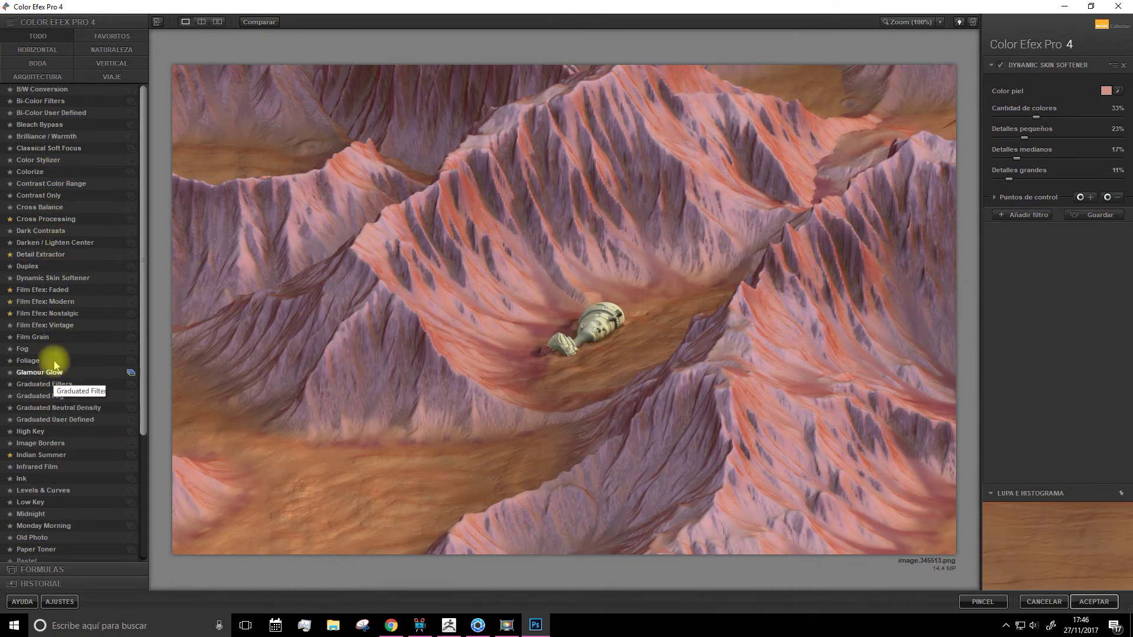
- Apply Cross Processing with method C04, adjust its opacity, and add a second filter slot
left_click(37, 76)
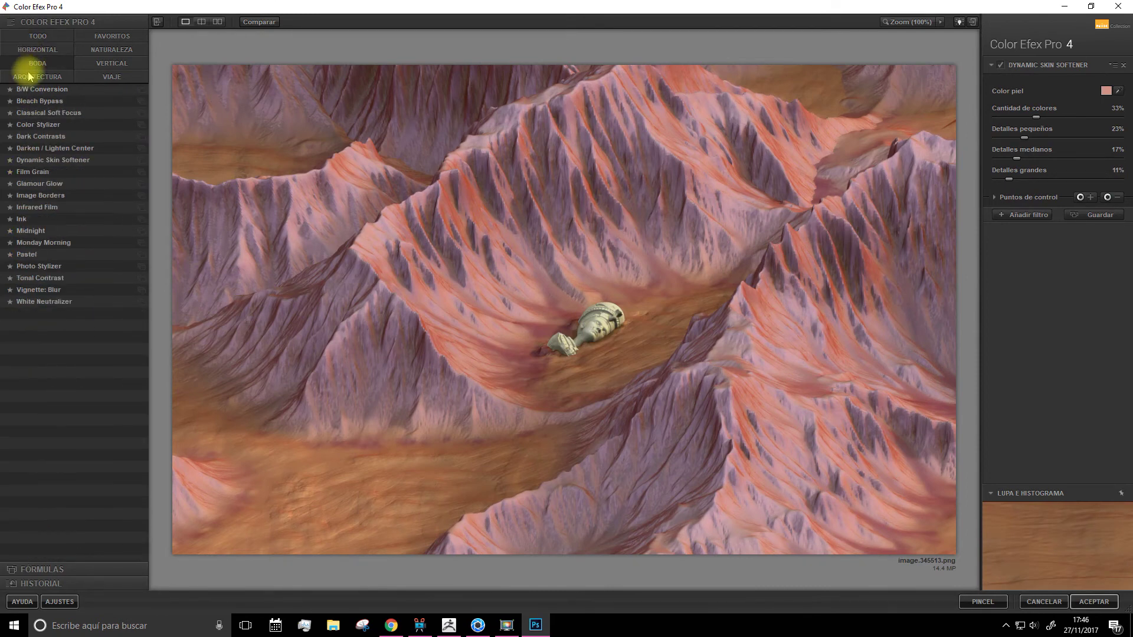
left_click(38, 36)
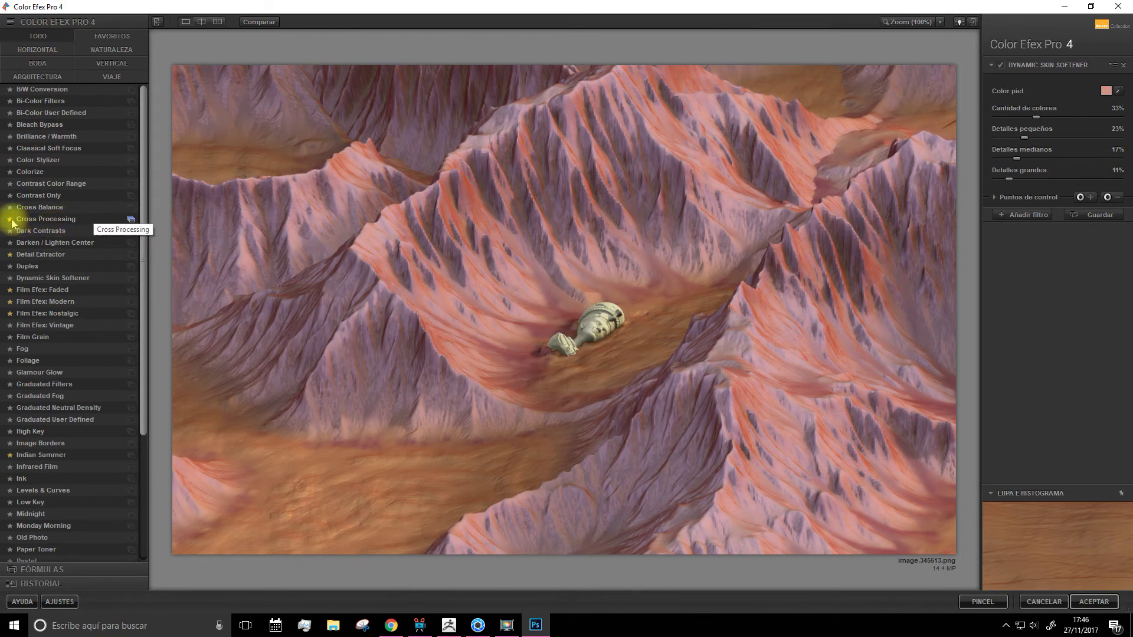
left_click(42, 221)
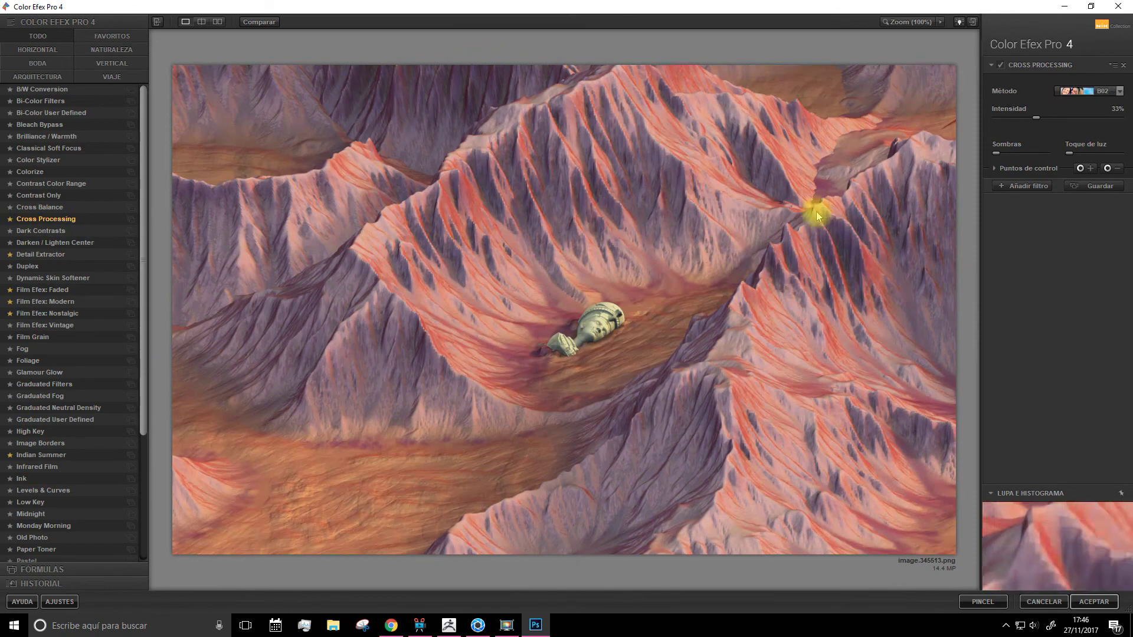
left_click(1083, 93)
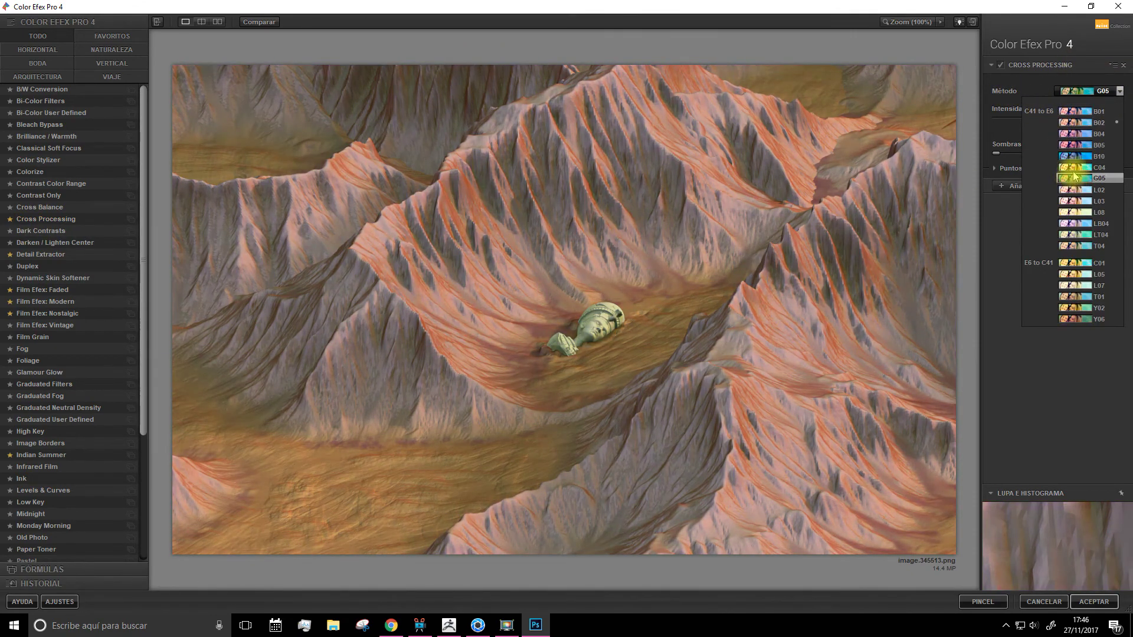
left_click(1074, 169)
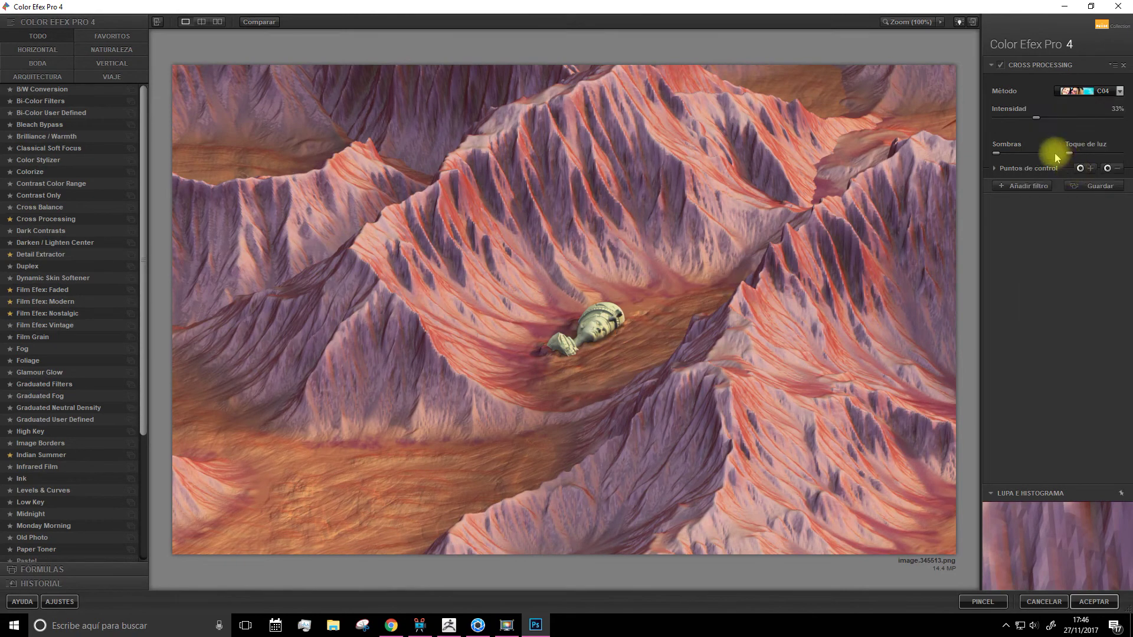
left_click(1087, 171)
left_click(993, 169)
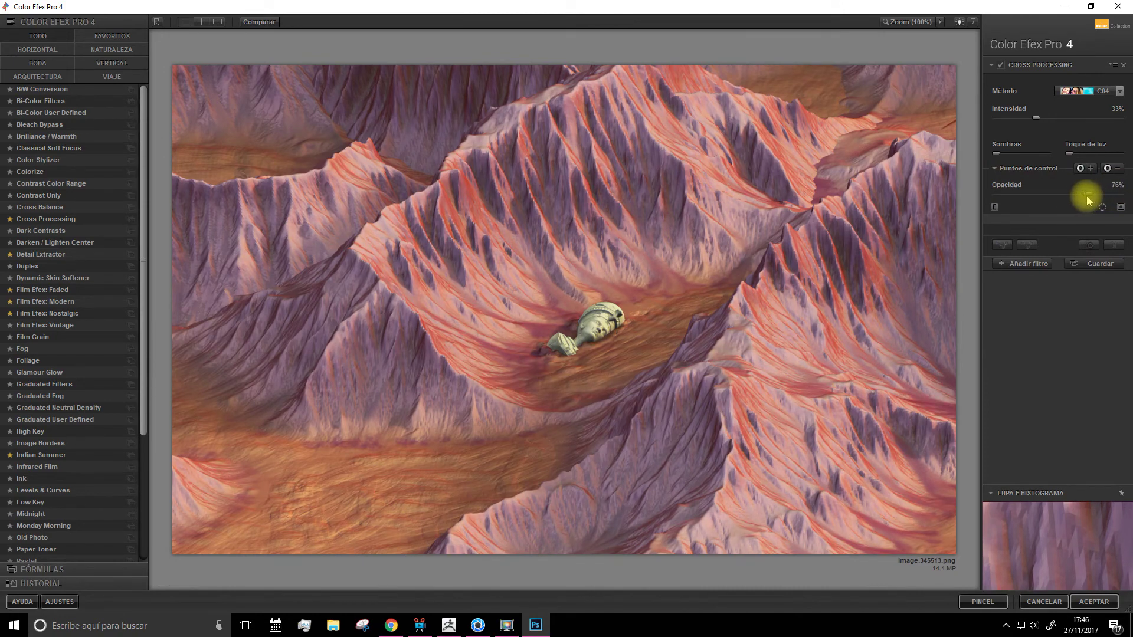
mouse_move(1086, 196)
left_mouse_down()
mouse_move(1006, 194)
mouse_move(1105, 189)
left_mouse_up()
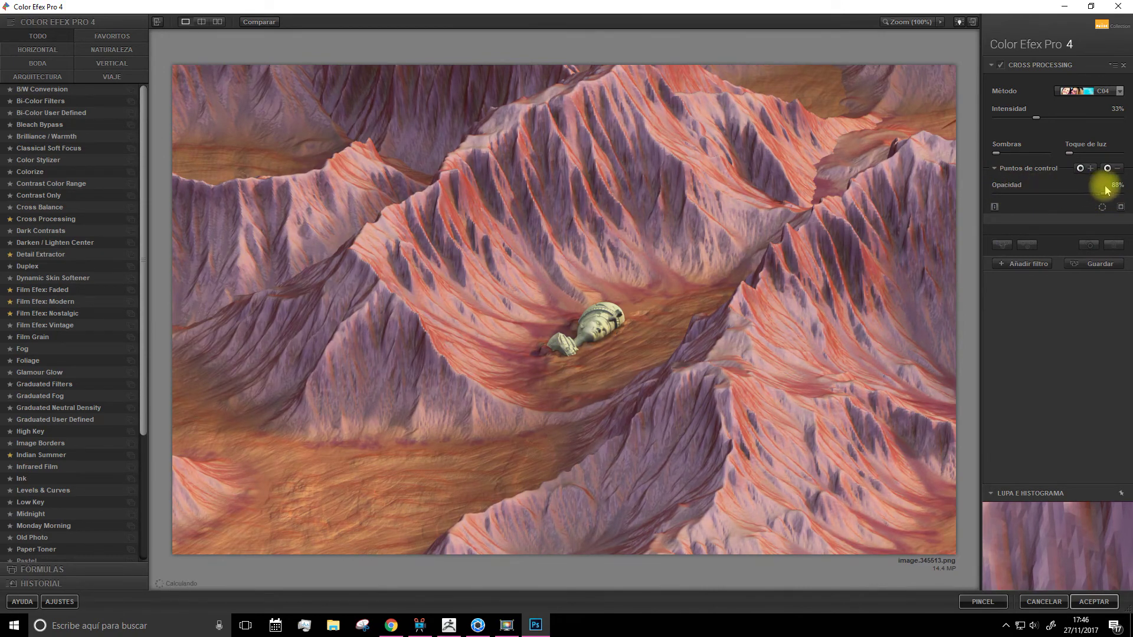
left_click(1029, 264)
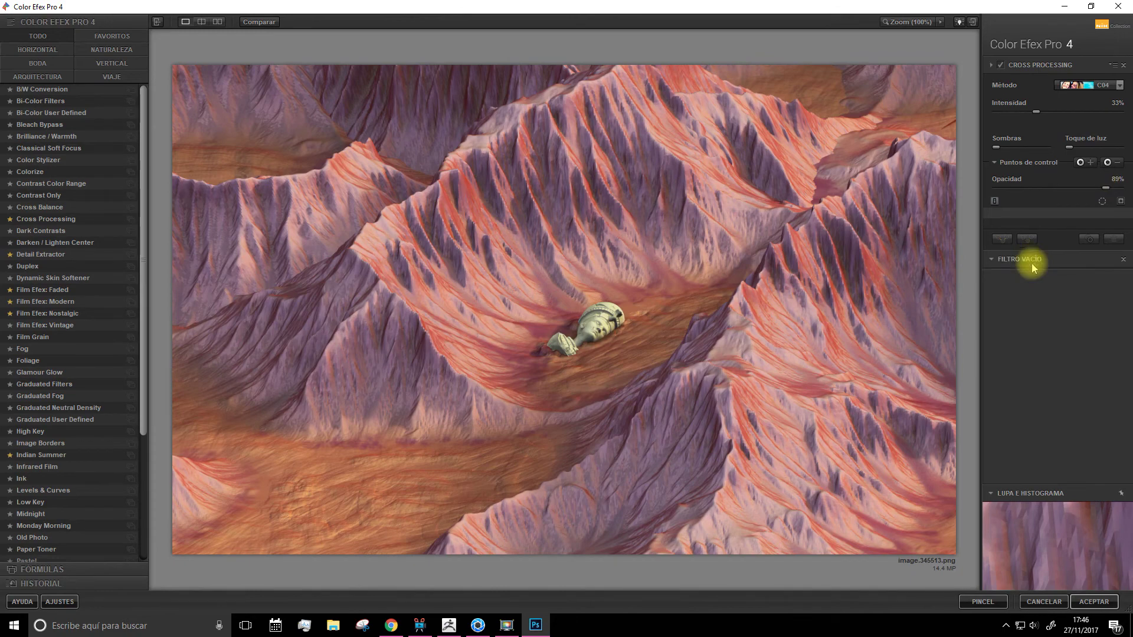
- Stack Detail Extractor at 20% opacity and accept the filters back into Photoshop
left_click(41, 254)
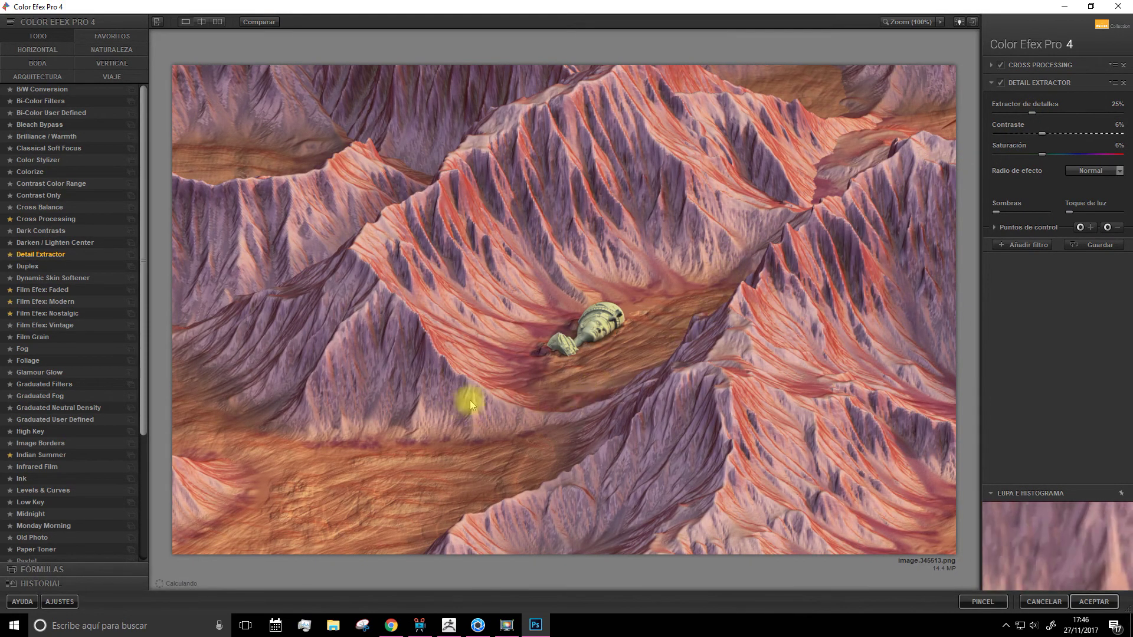
left_click(995, 229)
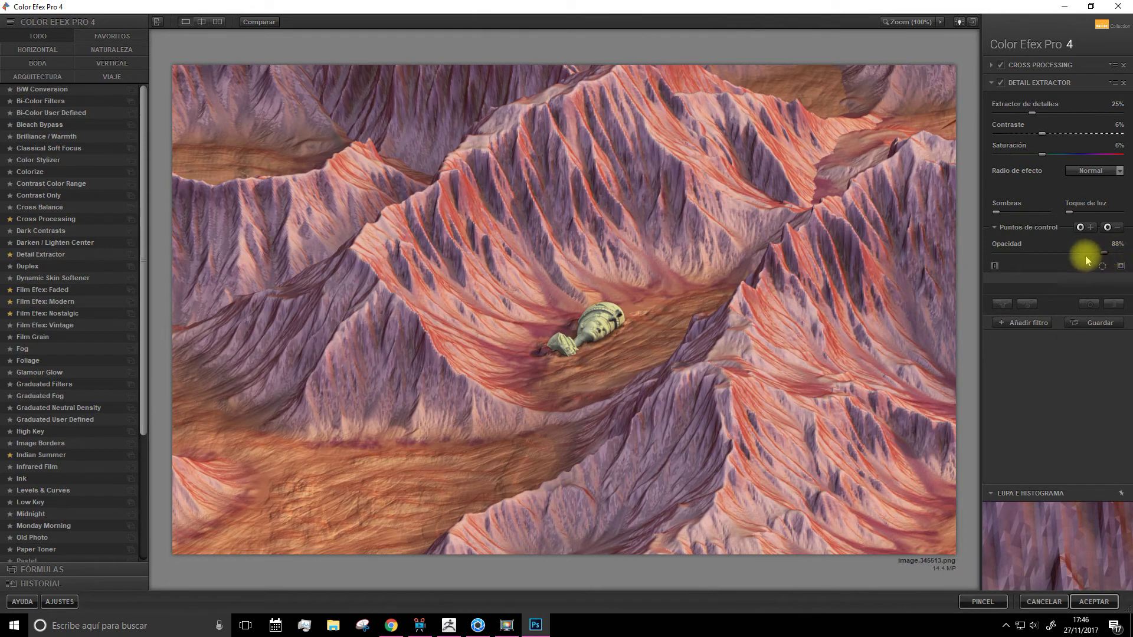
left_click_drag(1015, 254, 1103, 252)
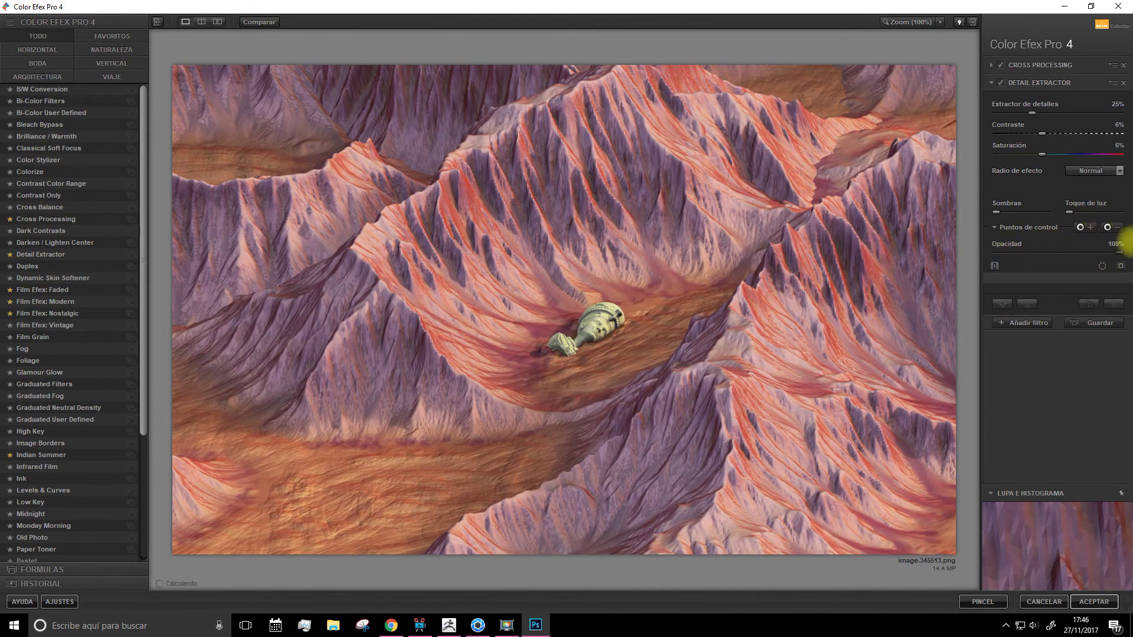
left_click_drag(1103, 253, 1016, 256)
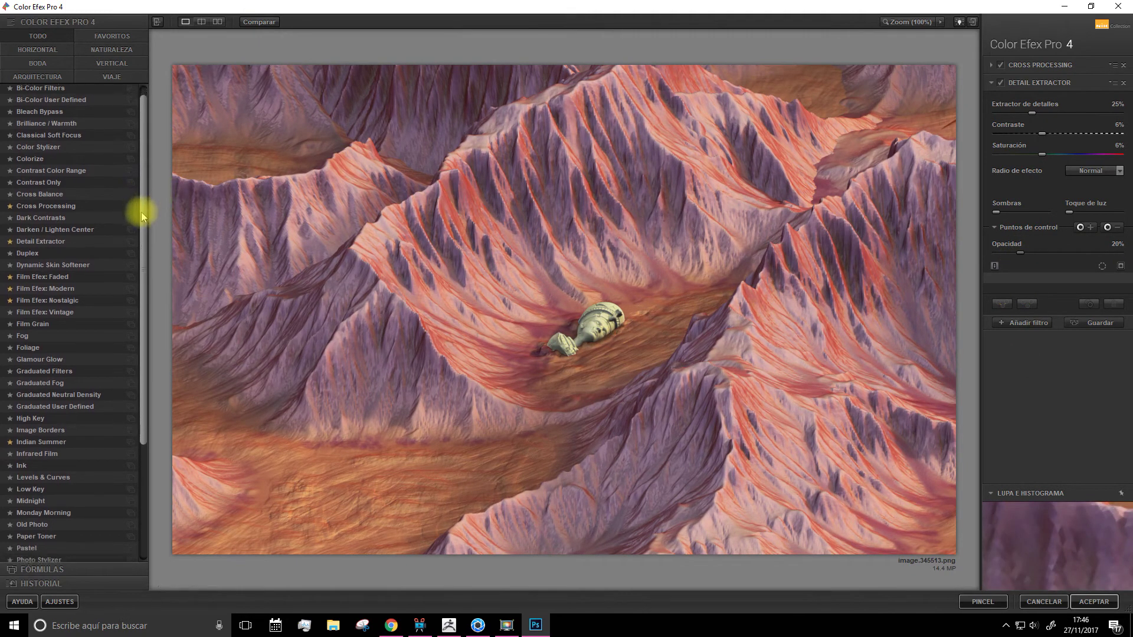
left_click(1092, 602)
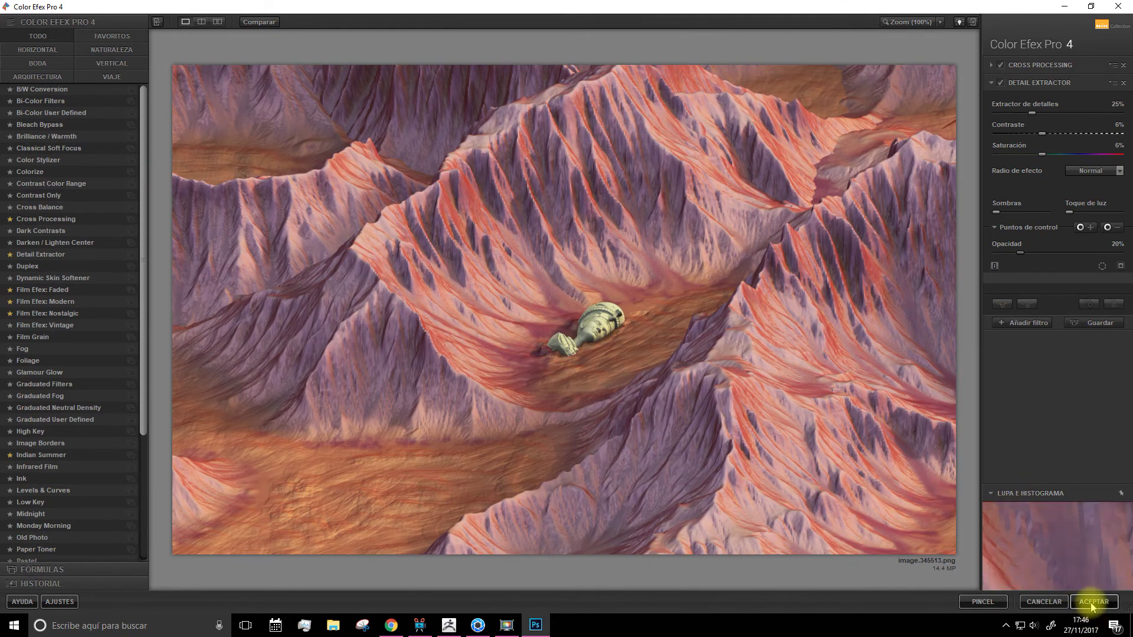
- Accept the Color Efex Pro 4 result and launch Analog Efex Pro 2 from the Nik Collection
key("space")
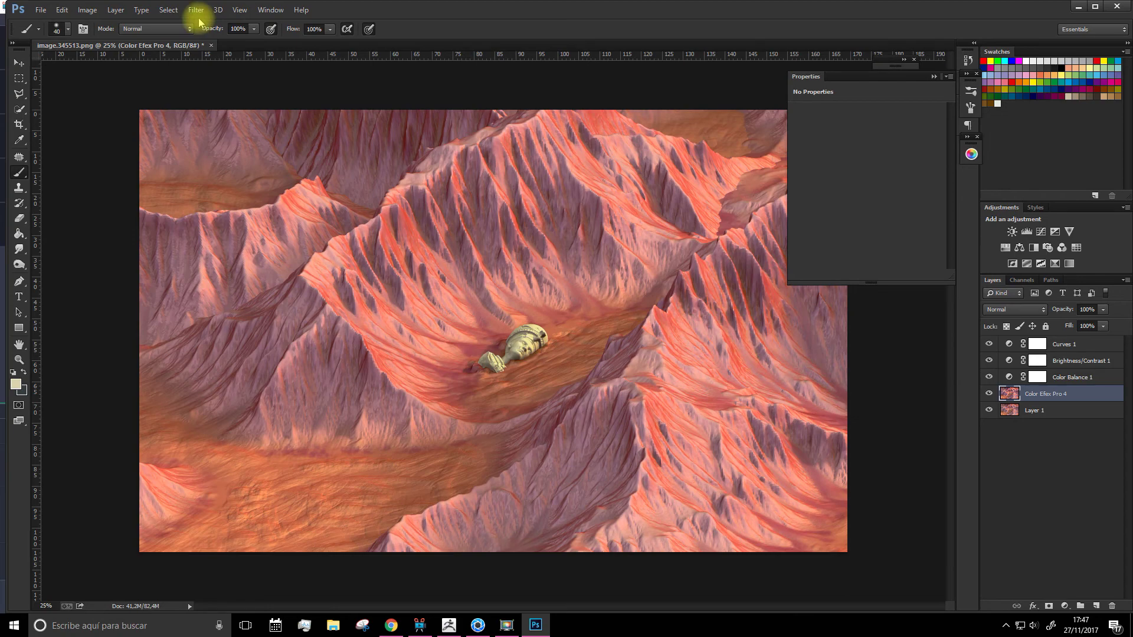
left_click(197, 11)
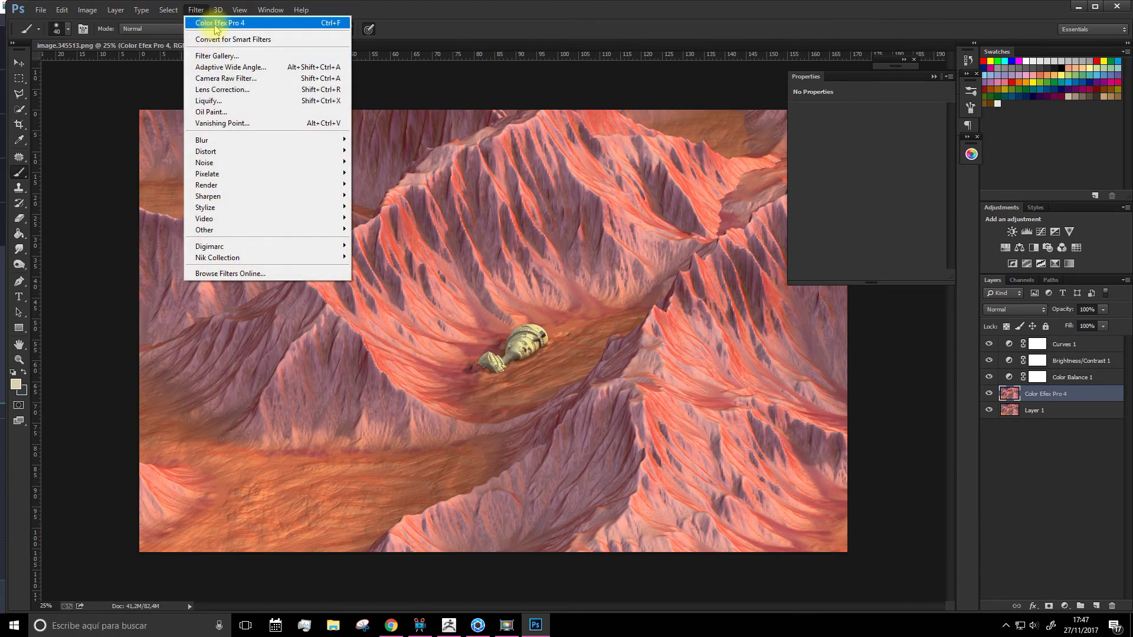
mouse_move(217, 257)
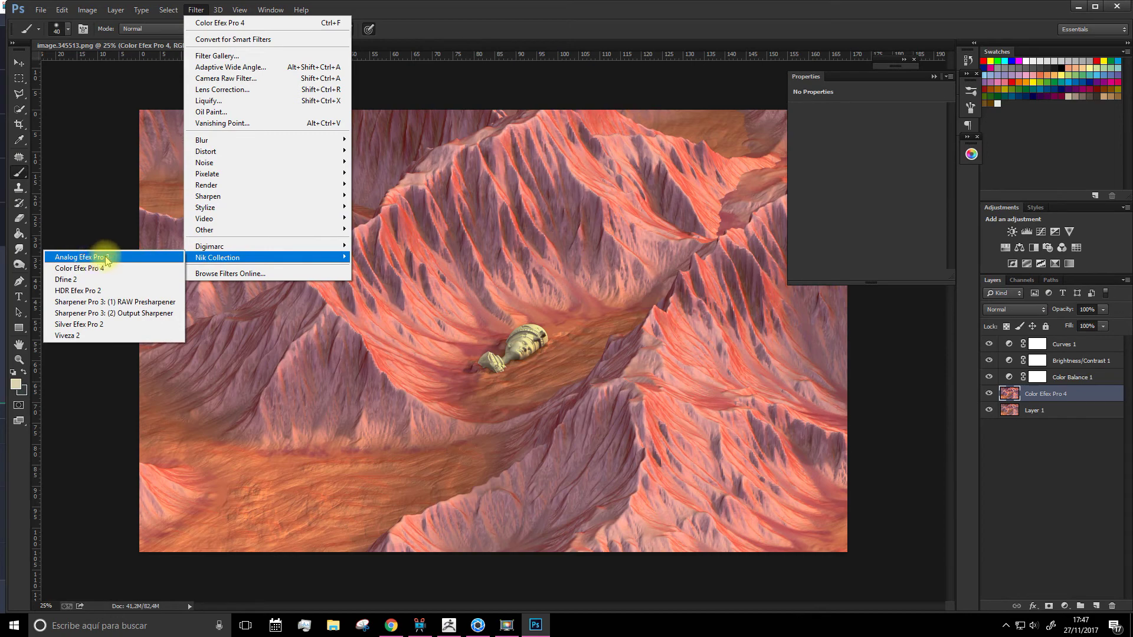
left_click(109, 258)
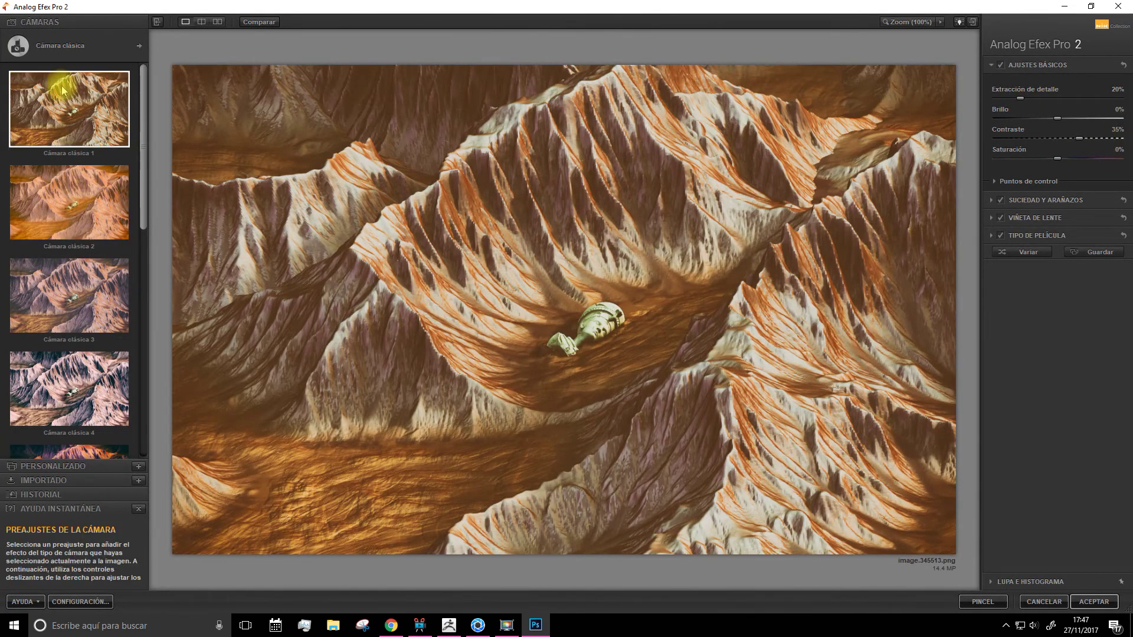
- Switch to the Cámara clásica presets, try number 2, and settle on Cámara clásica 3 with Tenue film
left_click(47, 51)
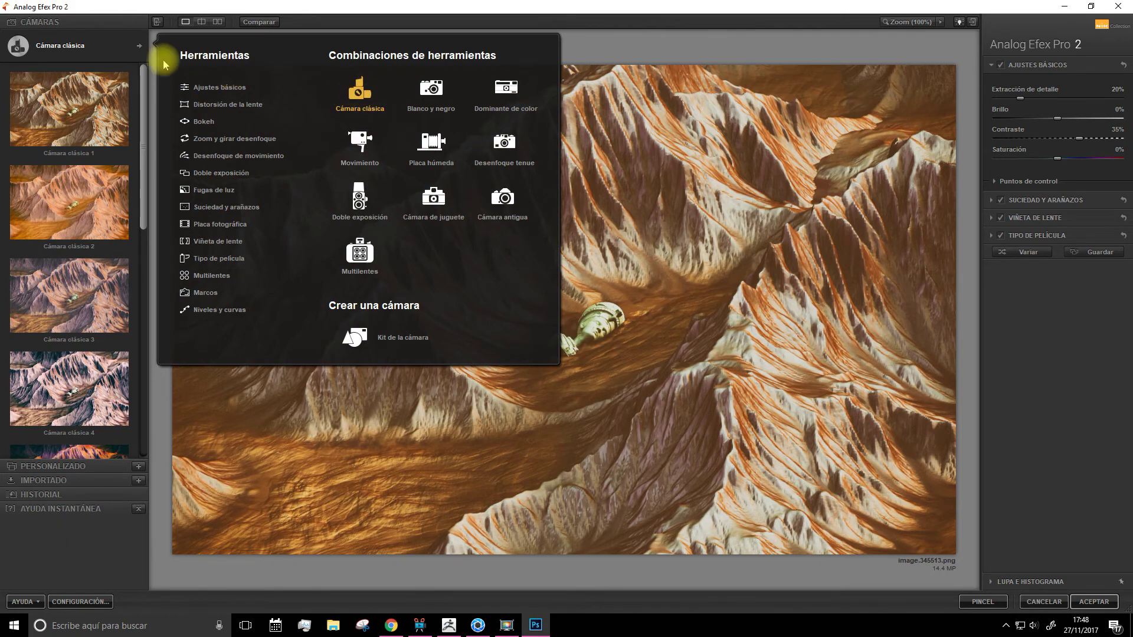
left_click(80, 229)
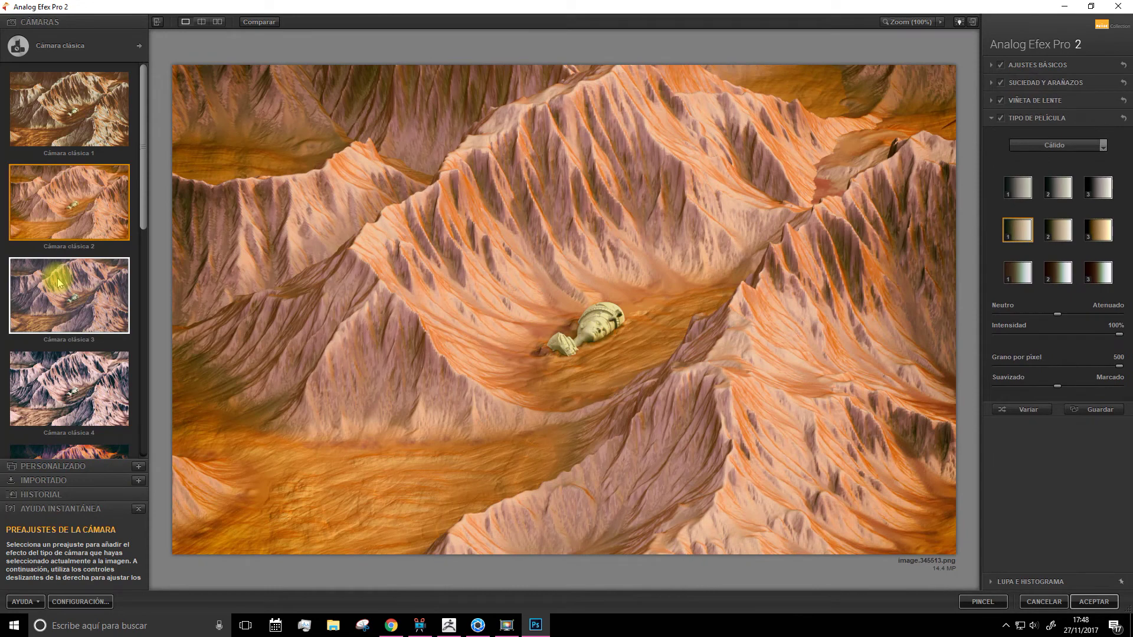
left_click(64, 275)
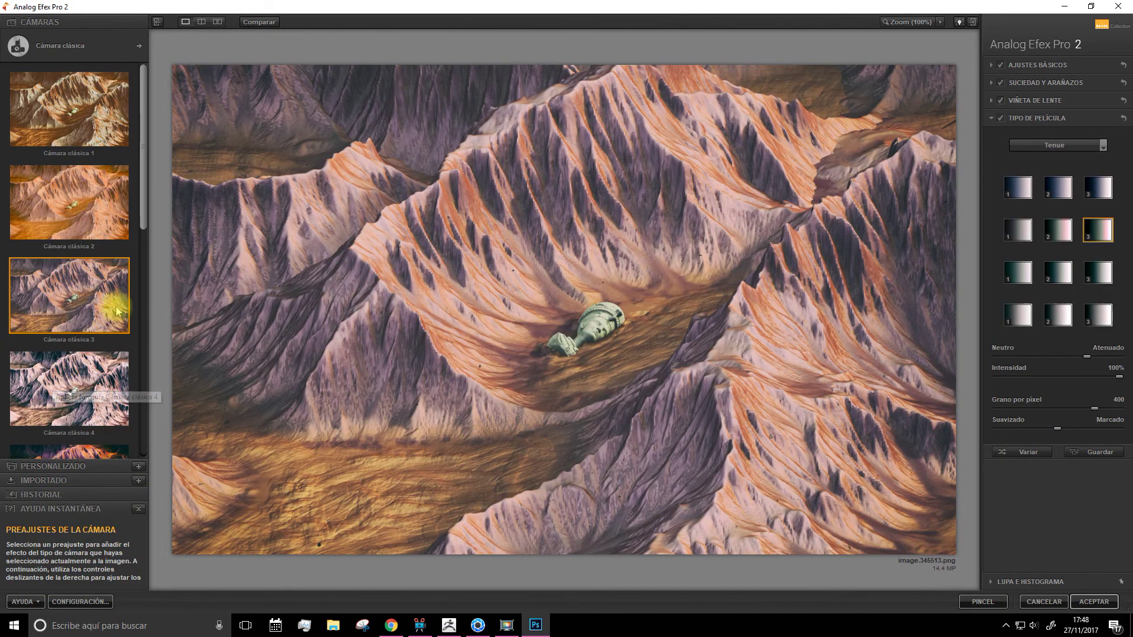
left_click_drag(140, 214, 158, 303)
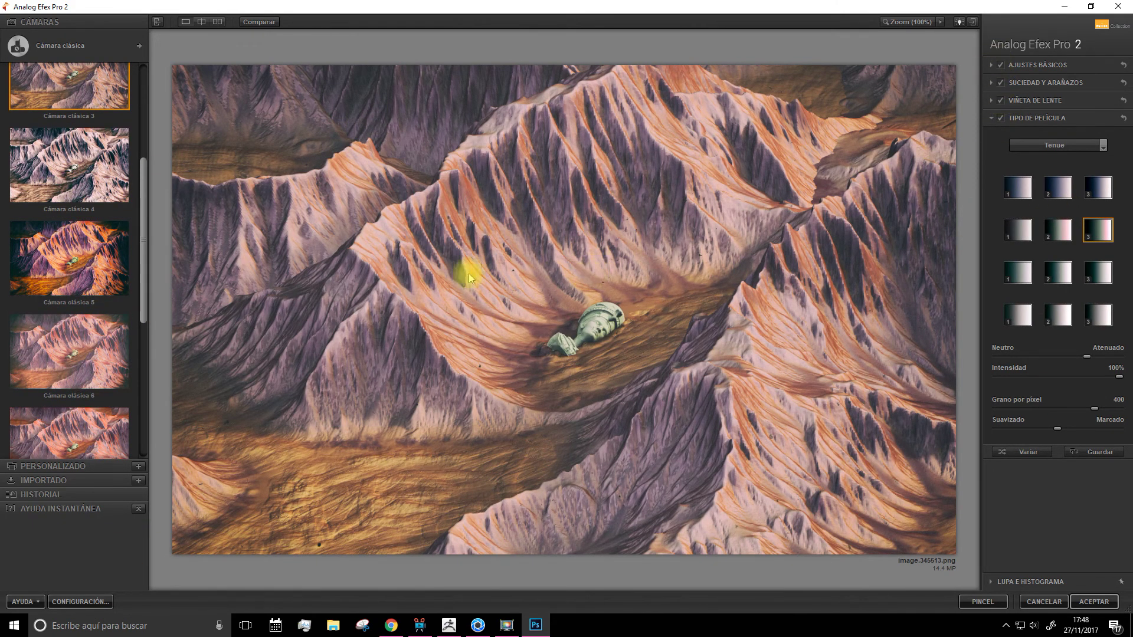
scroll(76, 317, "down", 2)
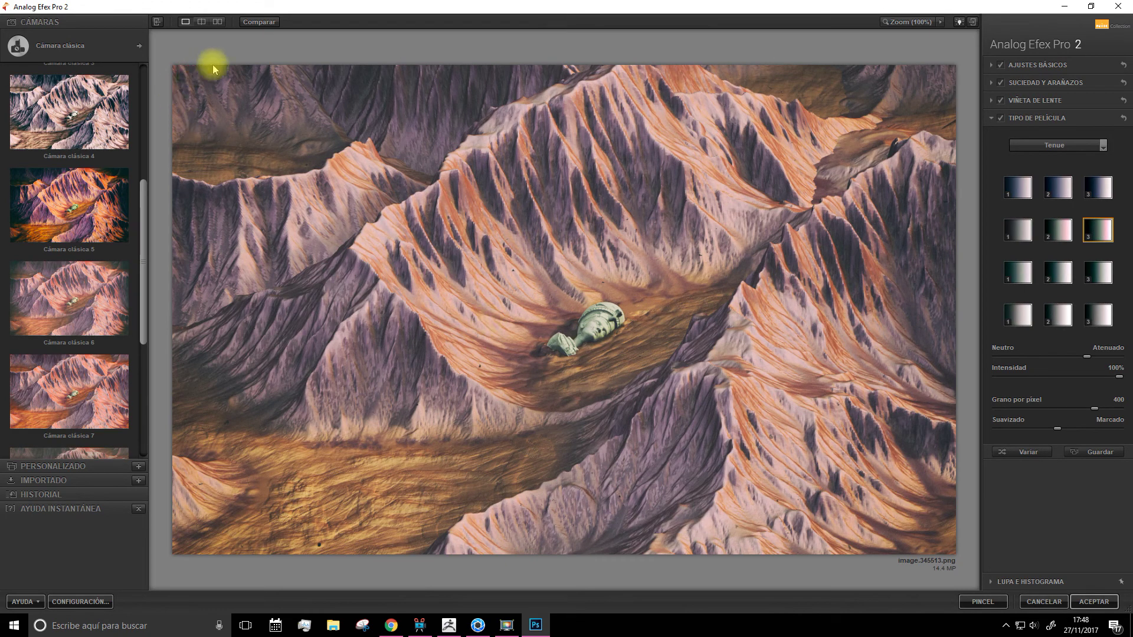
- Apply the Cámara clásica 7 preset with Suciedad y arañazos scratches at 35%
scroll(78, 352, "down", 2)
left_click(80, 351)
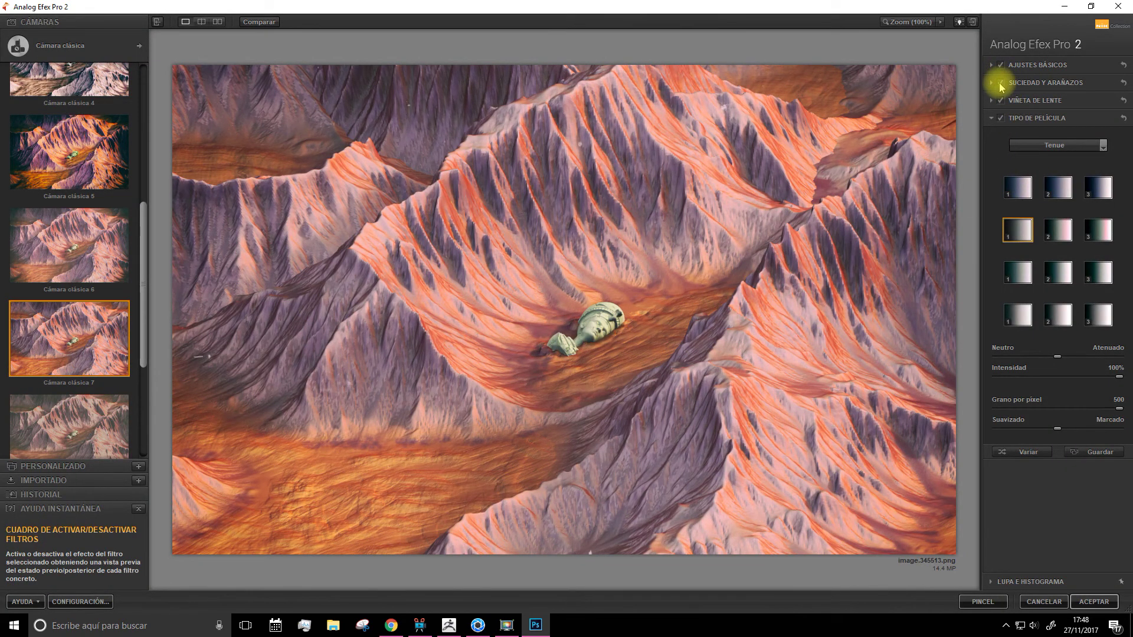
left_click(1000, 83)
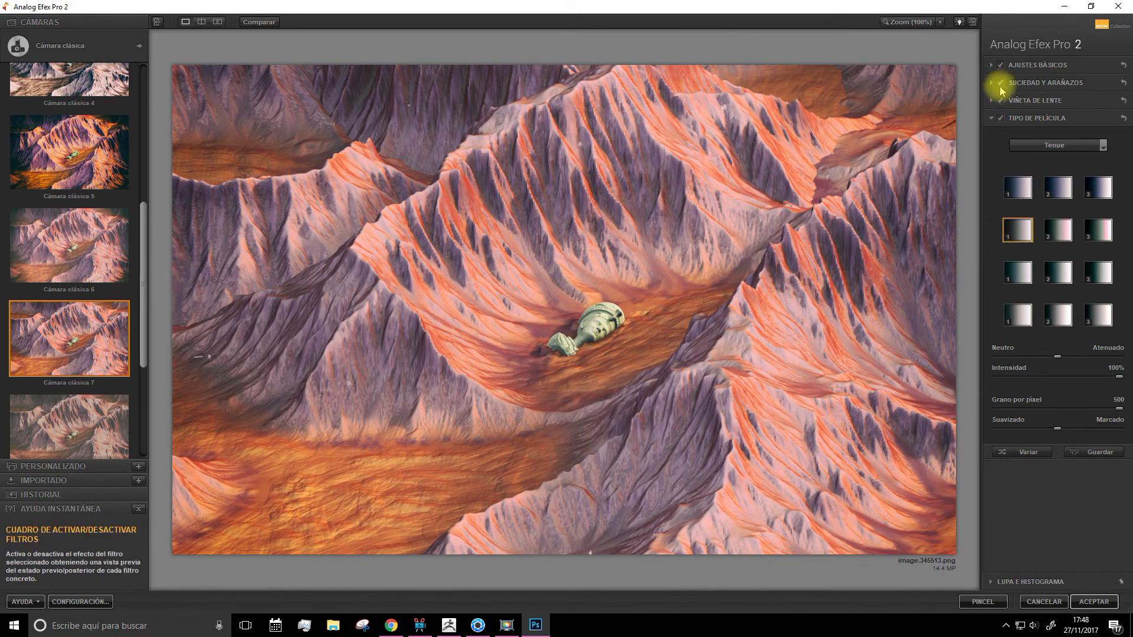
left_click(1027, 64)
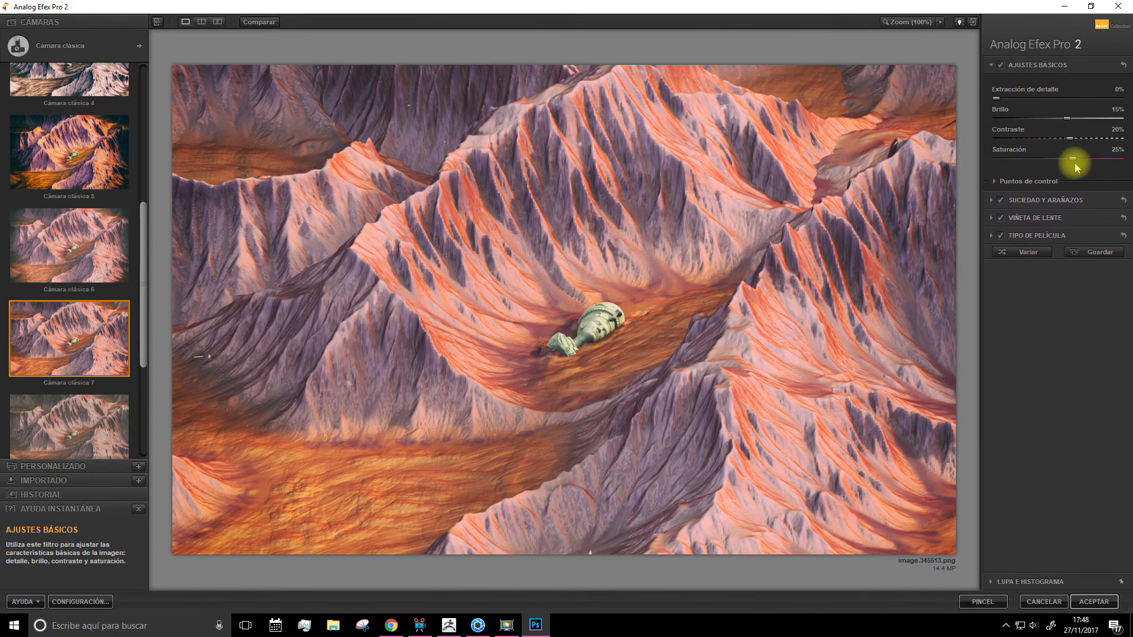
left_click(1033, 200)
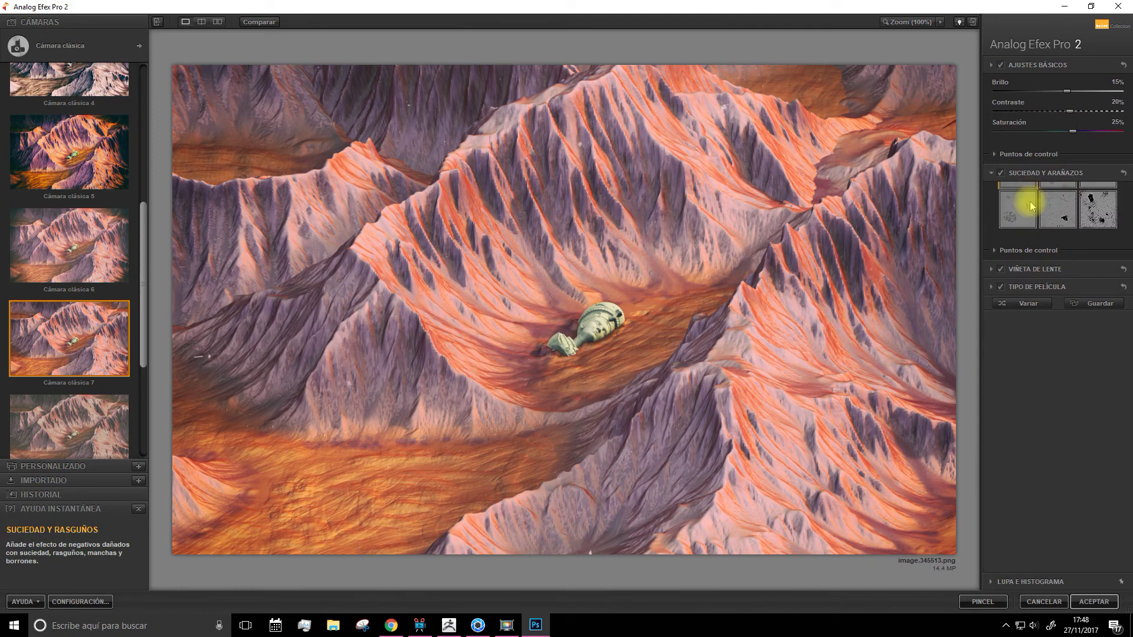
left_click_drag(997, 116, 1080, 119)
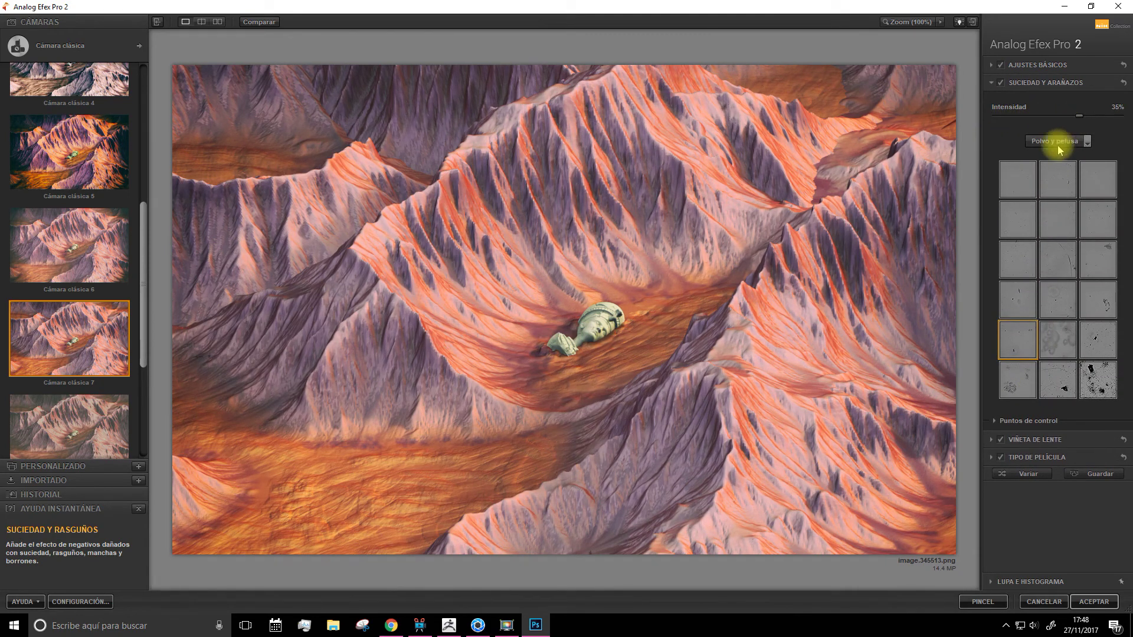
- Reshape the lens vignette, set its Cantidad to 3%, then close Analog Efex Pro 2 without applying
left_click(1033, 438)
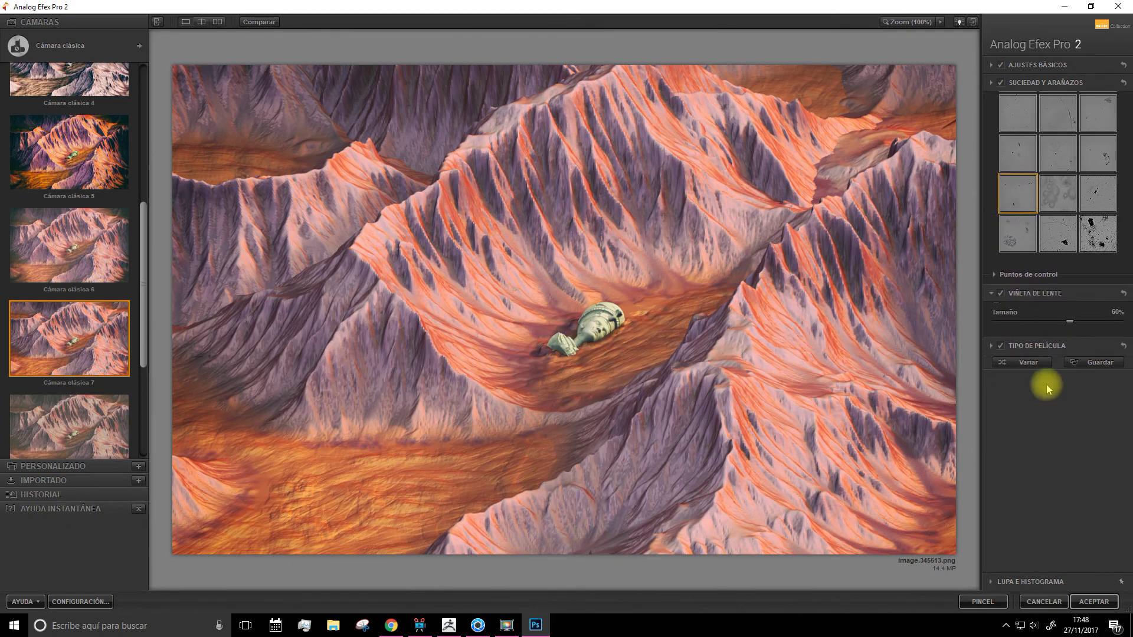
left_click_drag(996, 157, 1039, 154)
left_click_drag(1052, 133, 1069, 135)
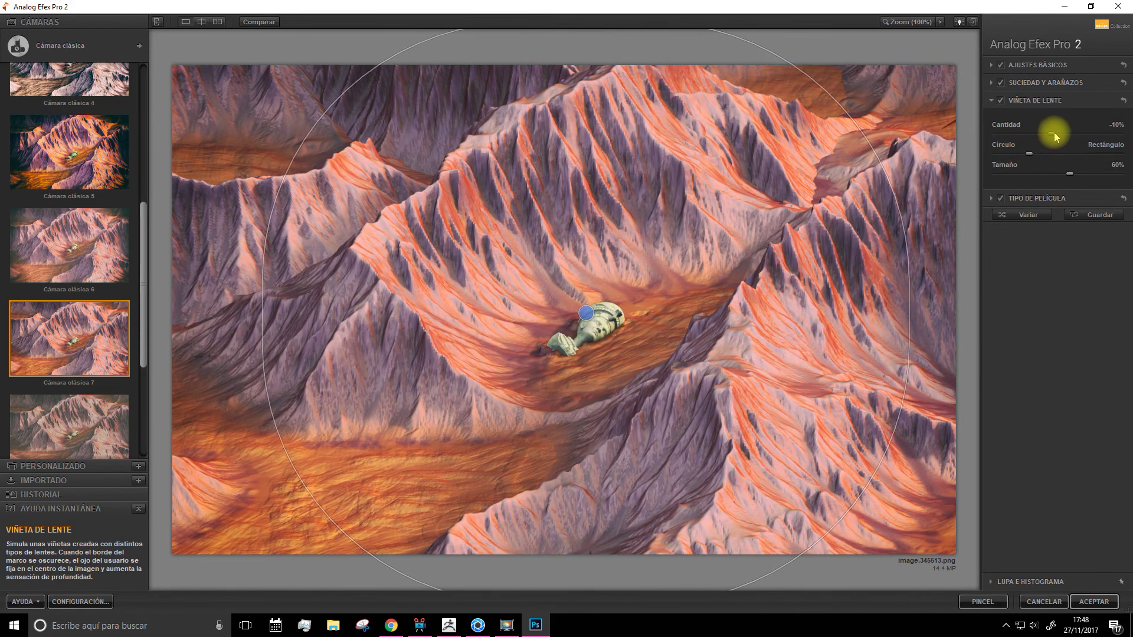
mouse_move(564, 310)
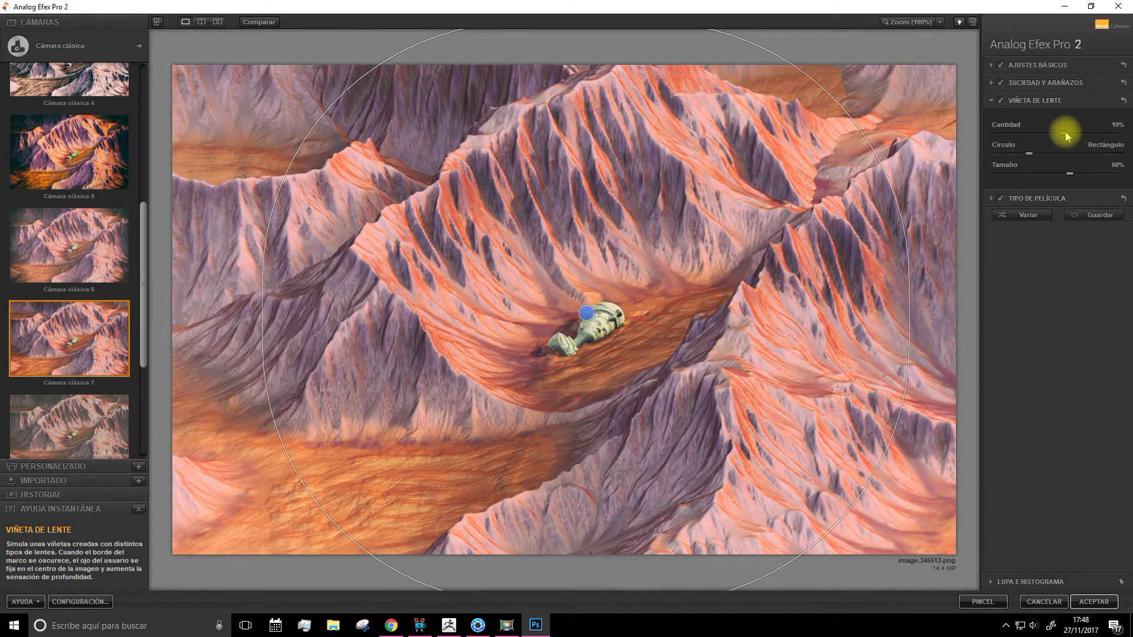
left_click_drag(1068, 135, 1063, 136)
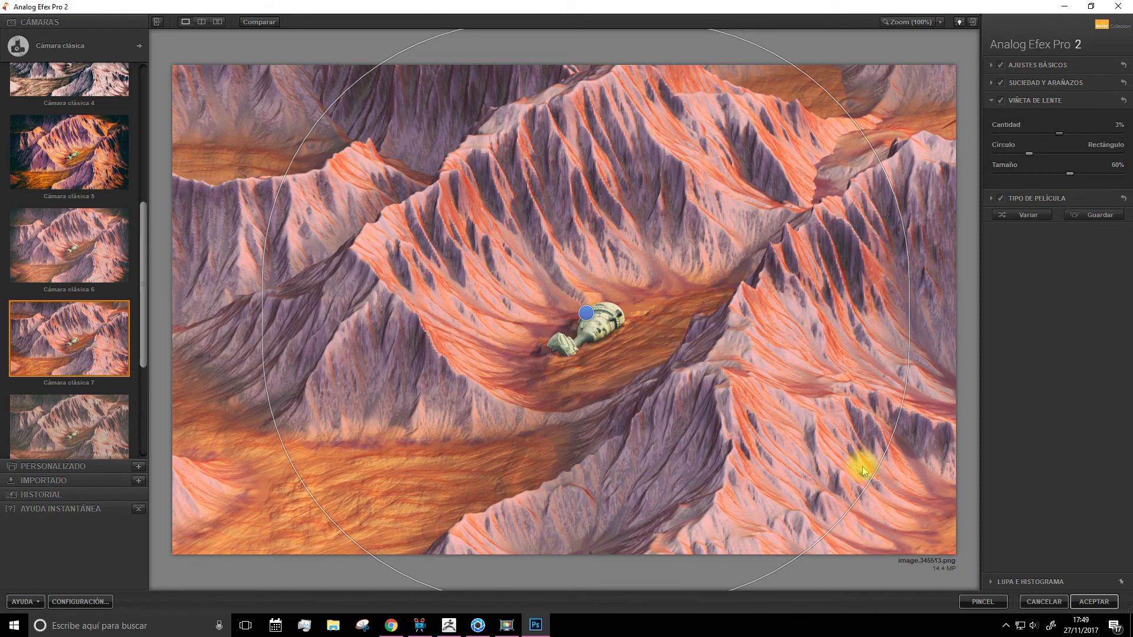
left_click(1041, 600)
key("space")
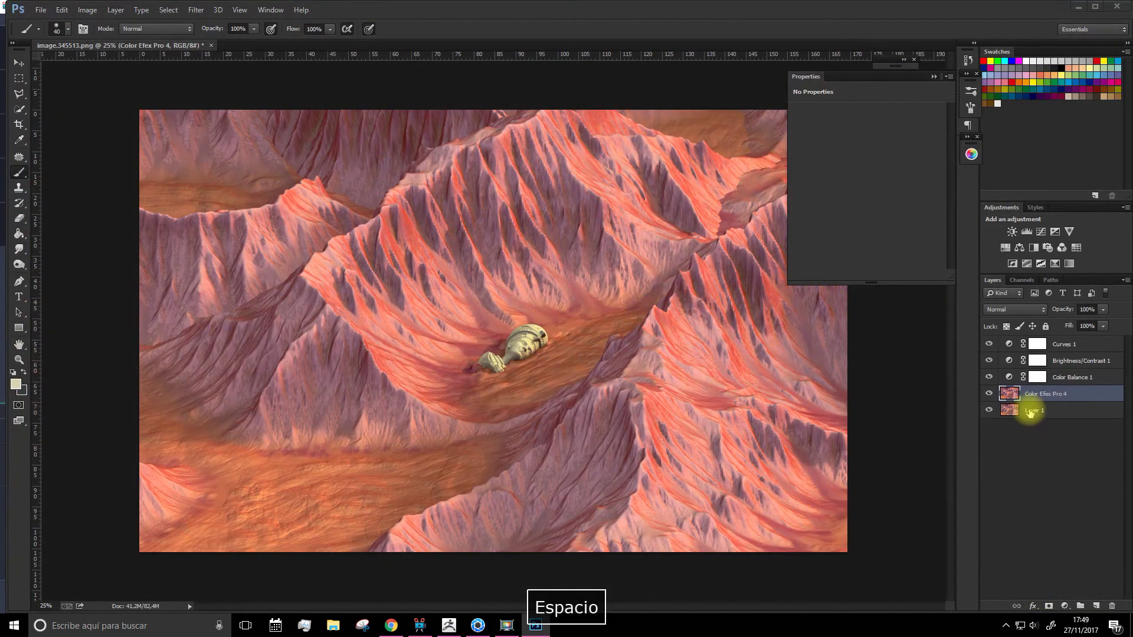
- Duplicate the Color Efex Pro 4 layer and launch Analog Efex Pro 2 on the copy
right_click(1035, 398)
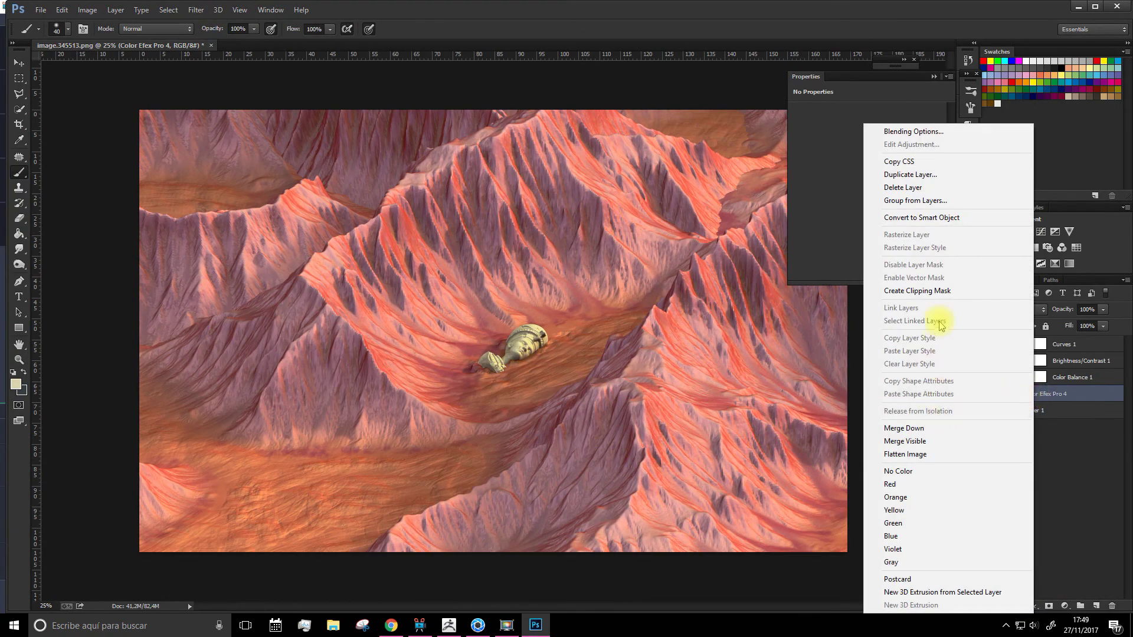
left_click(909, 174)
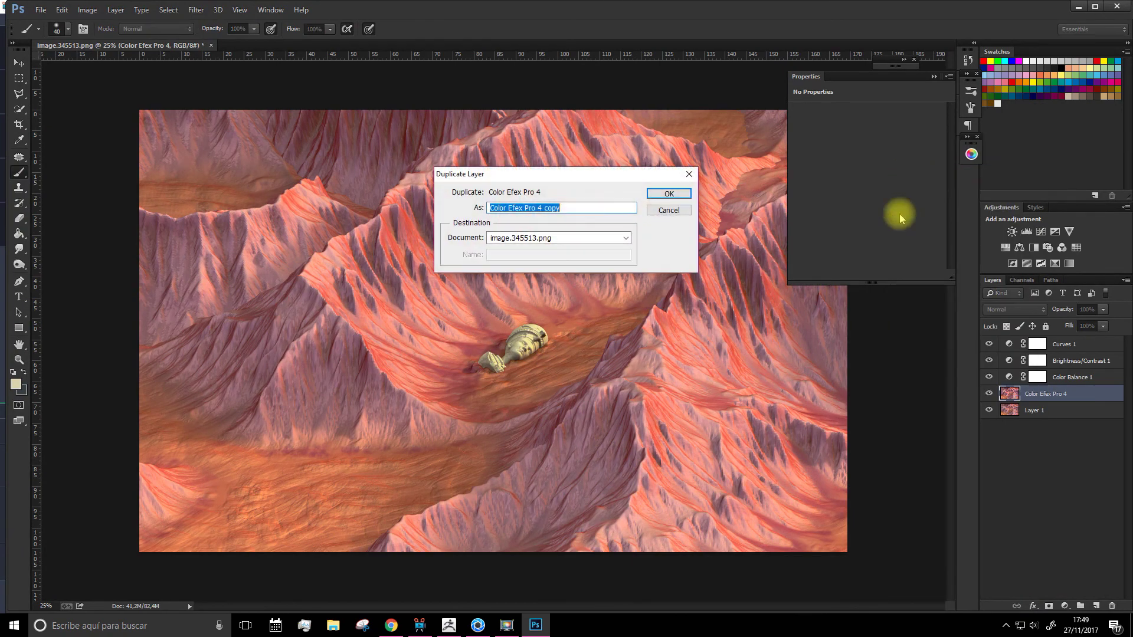
left_click(666, 211)
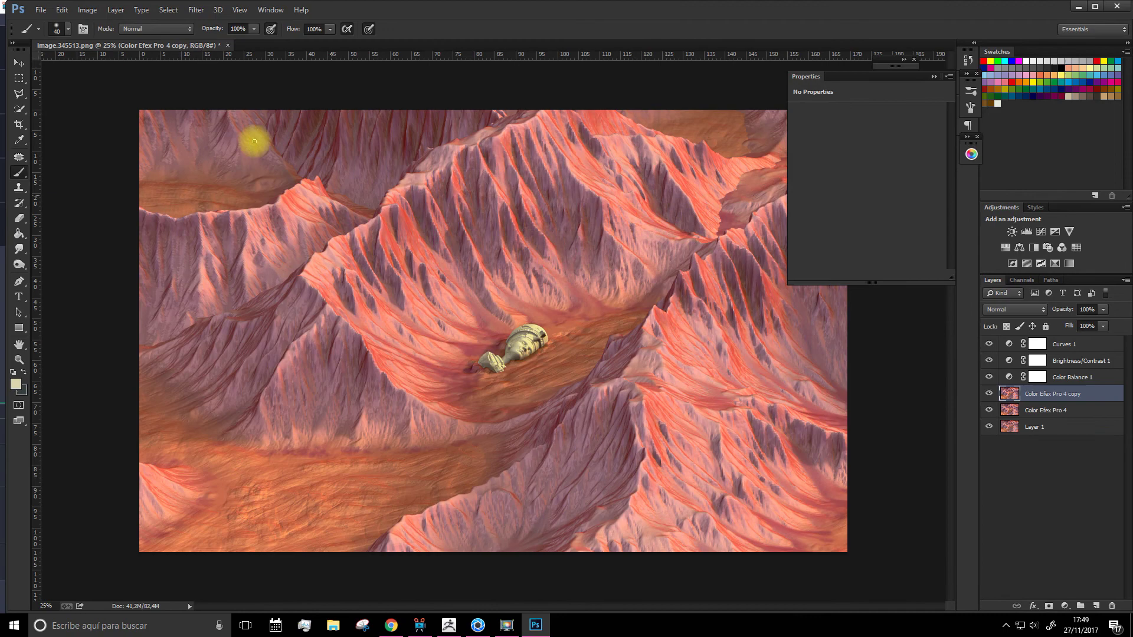
left_click(204, 11)
mouse_move(217, 257)
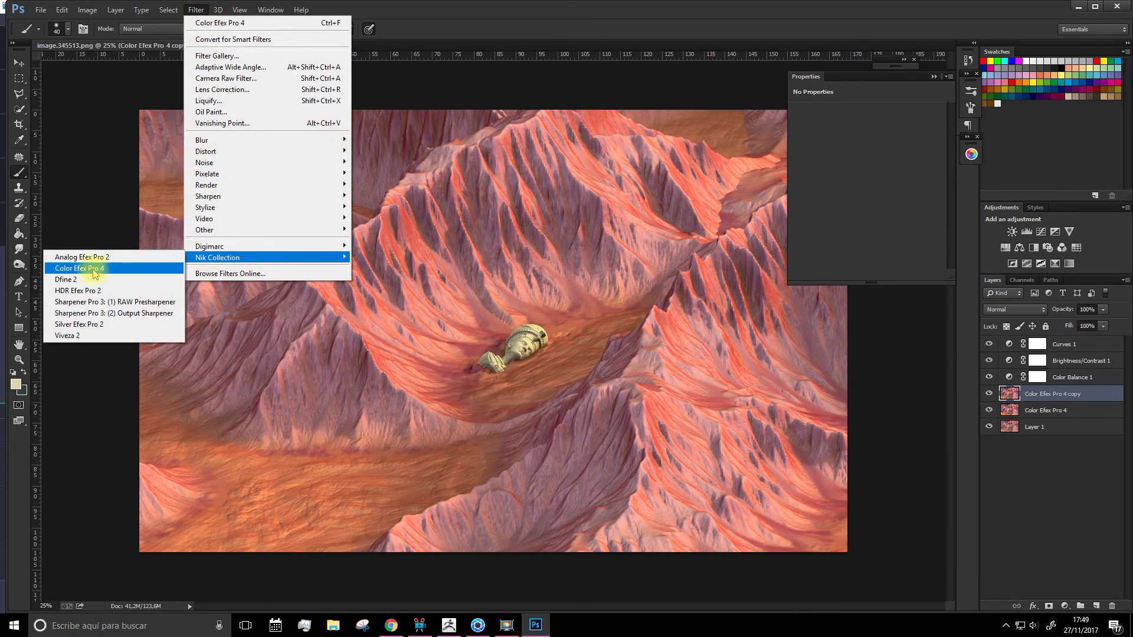
left_click(88, 260)
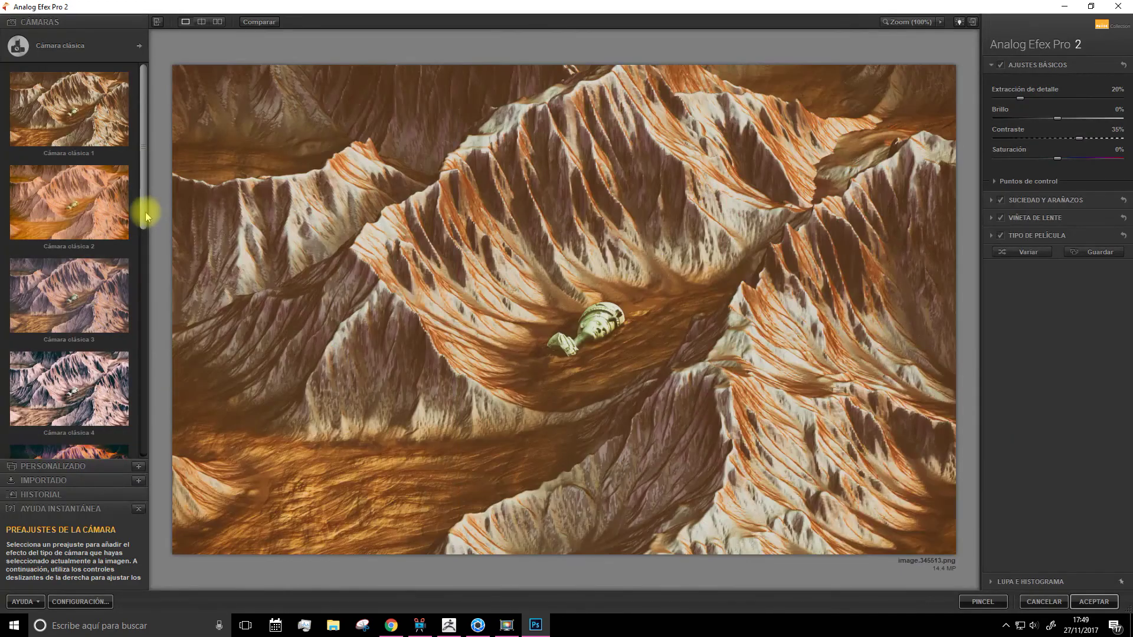
- Apply Cámara clásica 8 with the first Cálido film type and accept it into Photoshop
left_click_drag(145, 211, 168, 409)
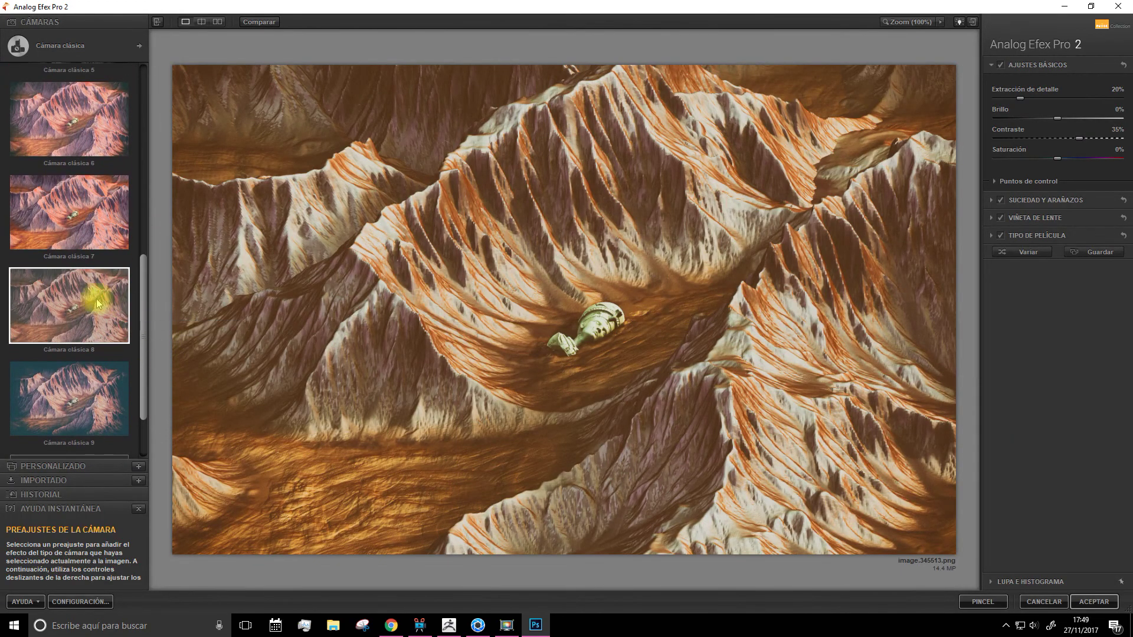
left_click(97, 298)
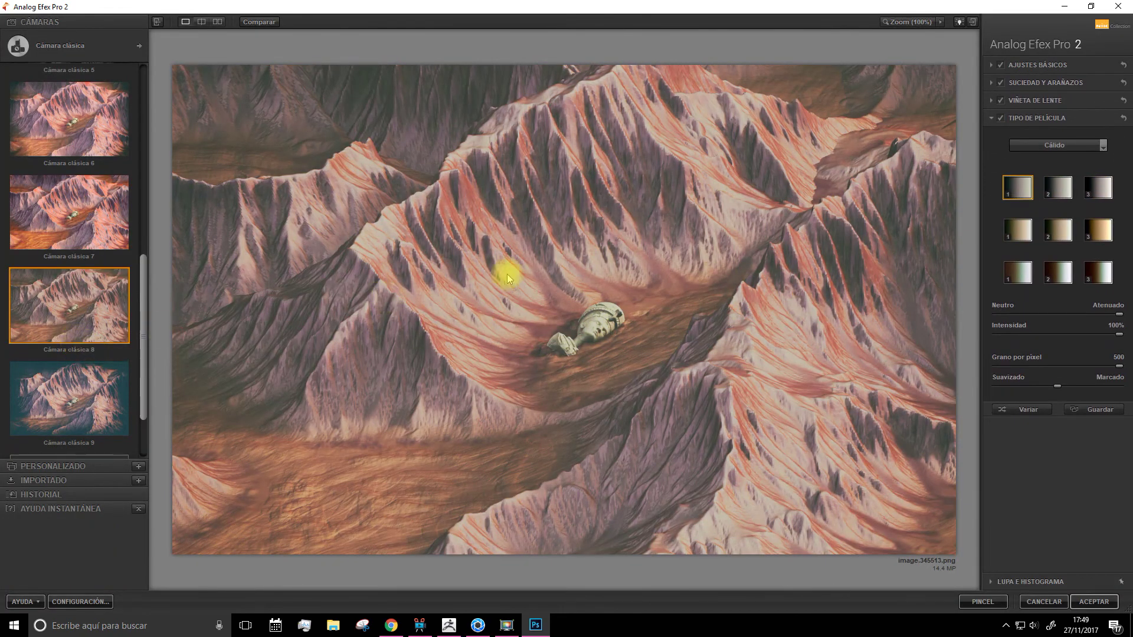
left_click(1018, 230)
left_click(1018, 272)
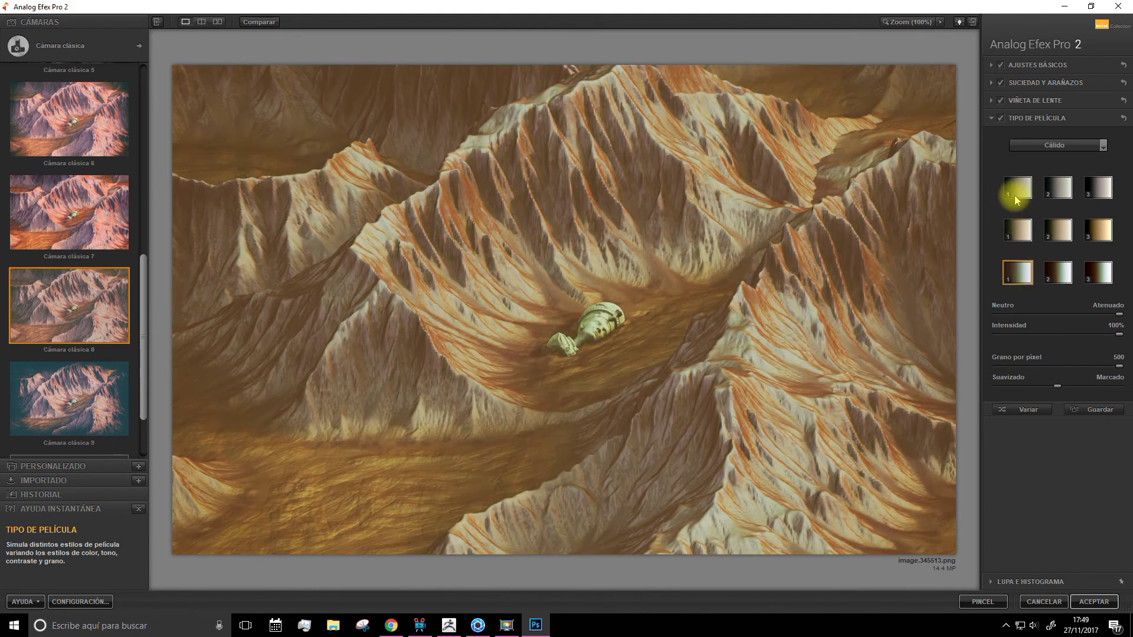
left_click(1016, 187)
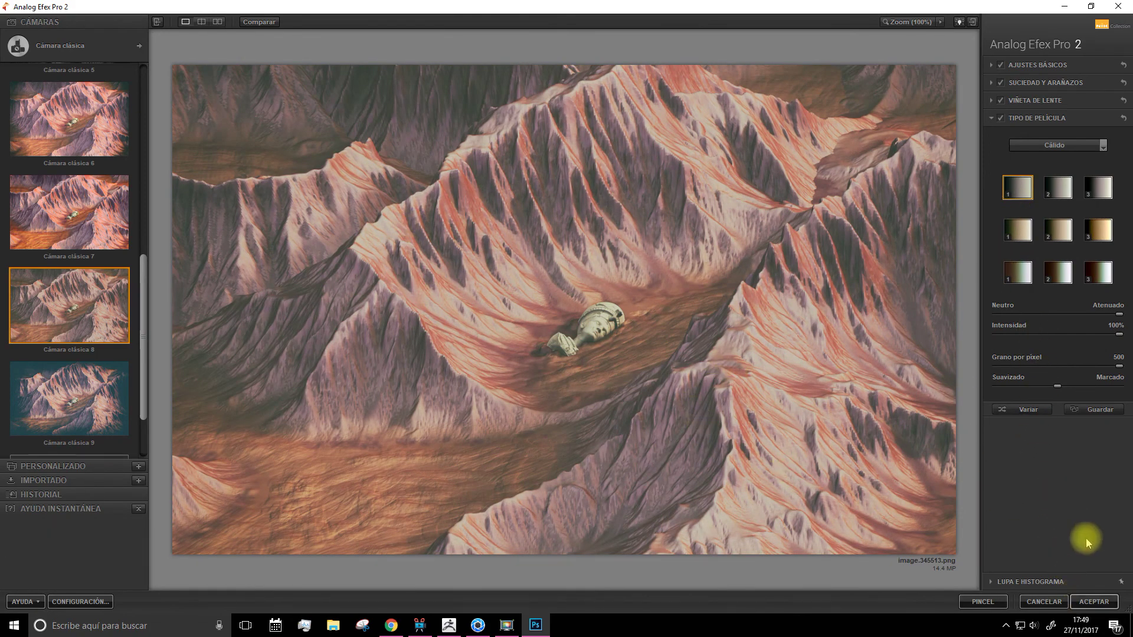
left_click(1091, 600)
key("space")
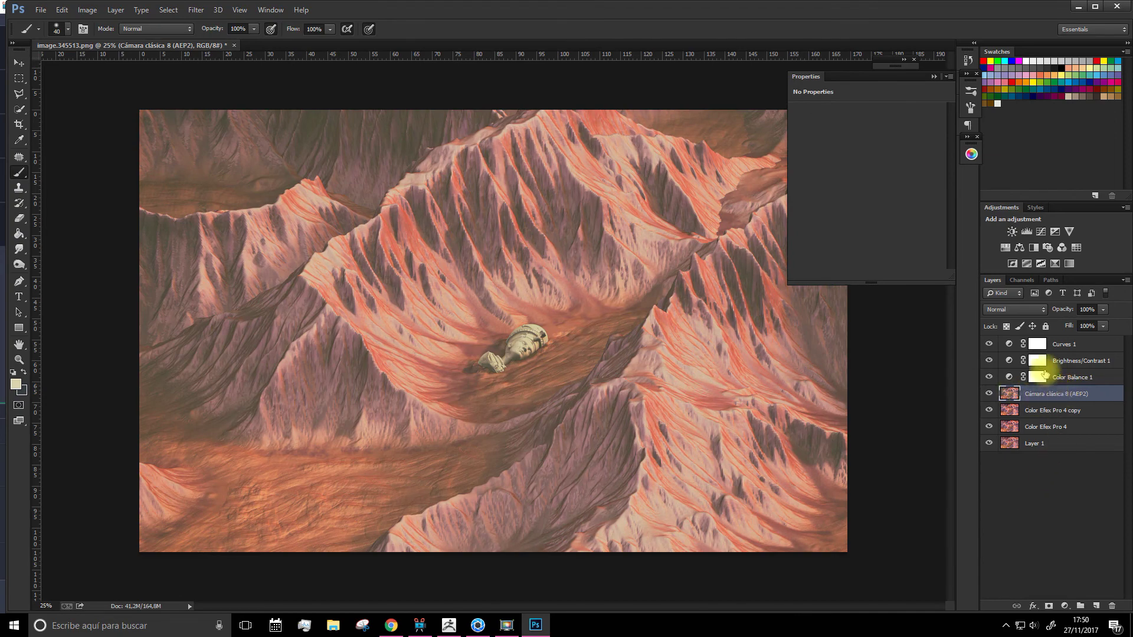
- Try Multiply, Color Burn, Lighter Color and Overlay blend modes on the filter layer, lowering opacity slightly
left_click(1014, 309)
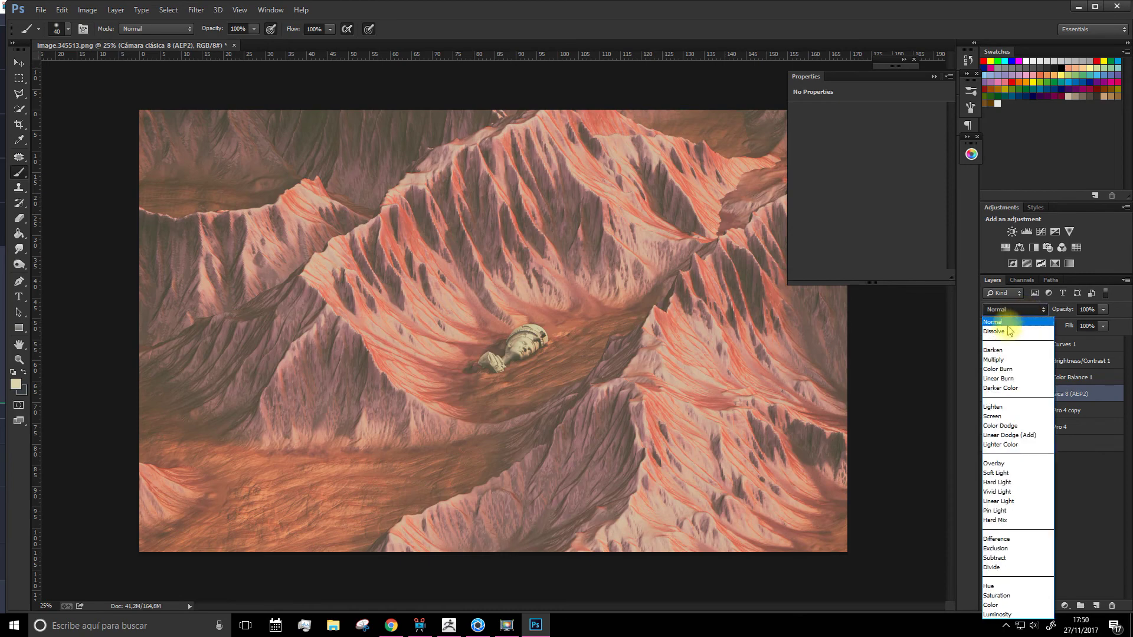
left_click(1001, 359)
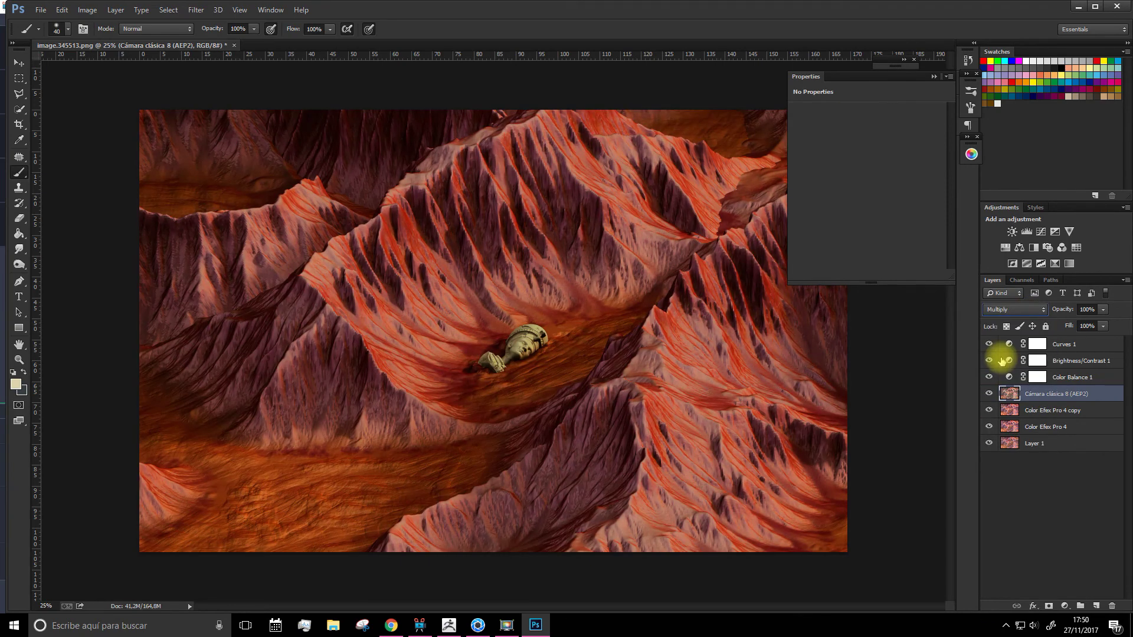
key("Down")
key("Down")
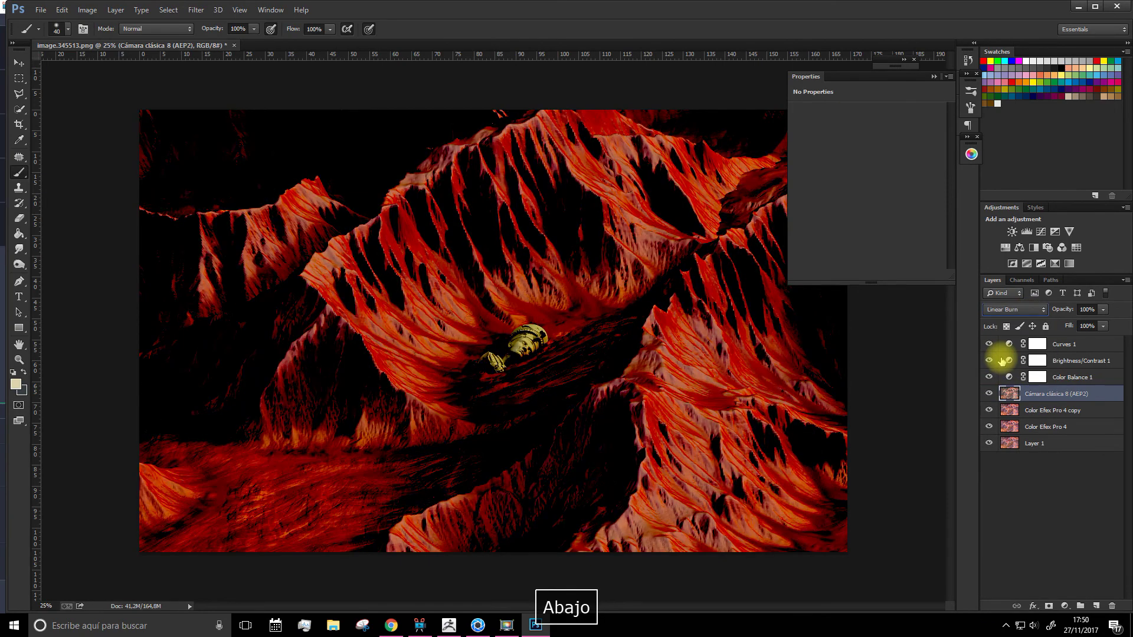
key("Down")
key("Down")
key("Down")
key("Down")
key("Down")
key("Down")
key("Down")
key("Up")
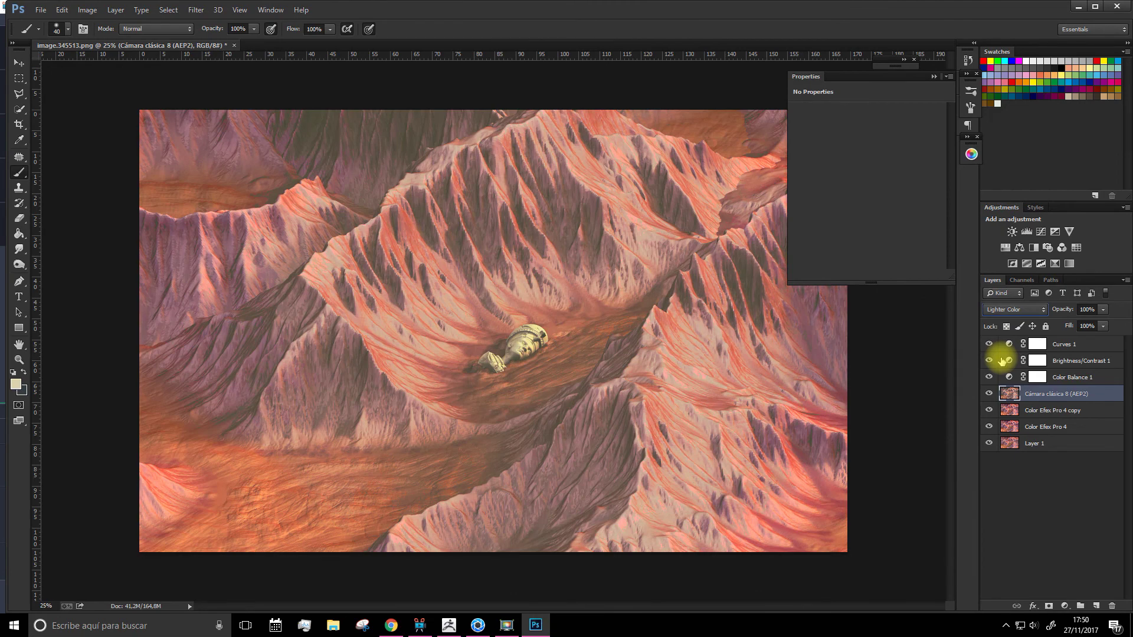
key("Down")
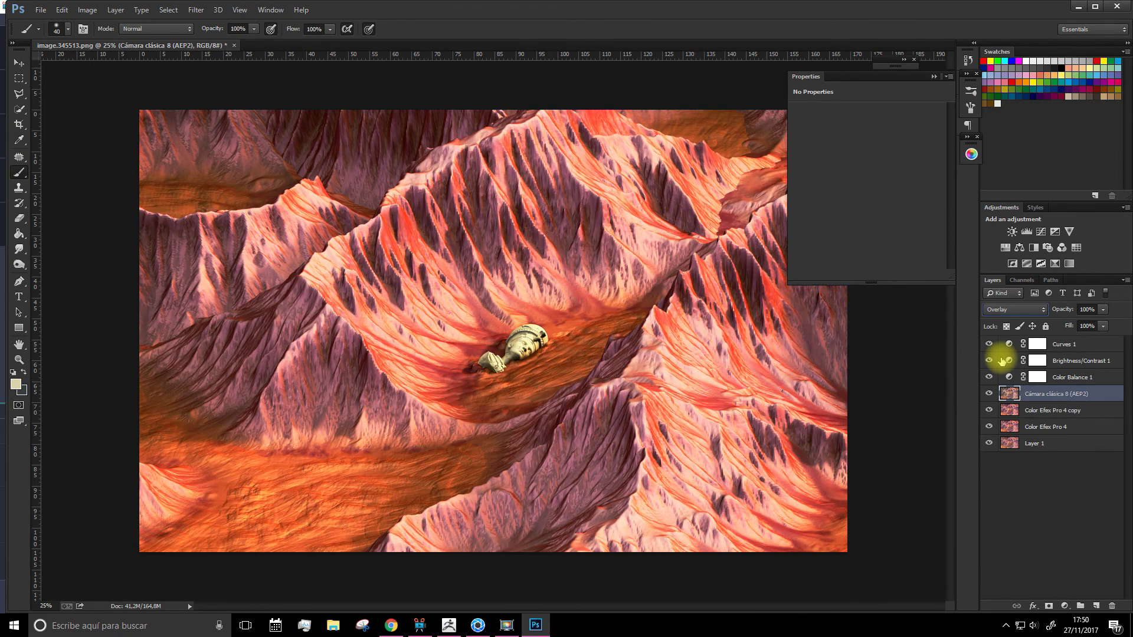
left_click(1103, 309)
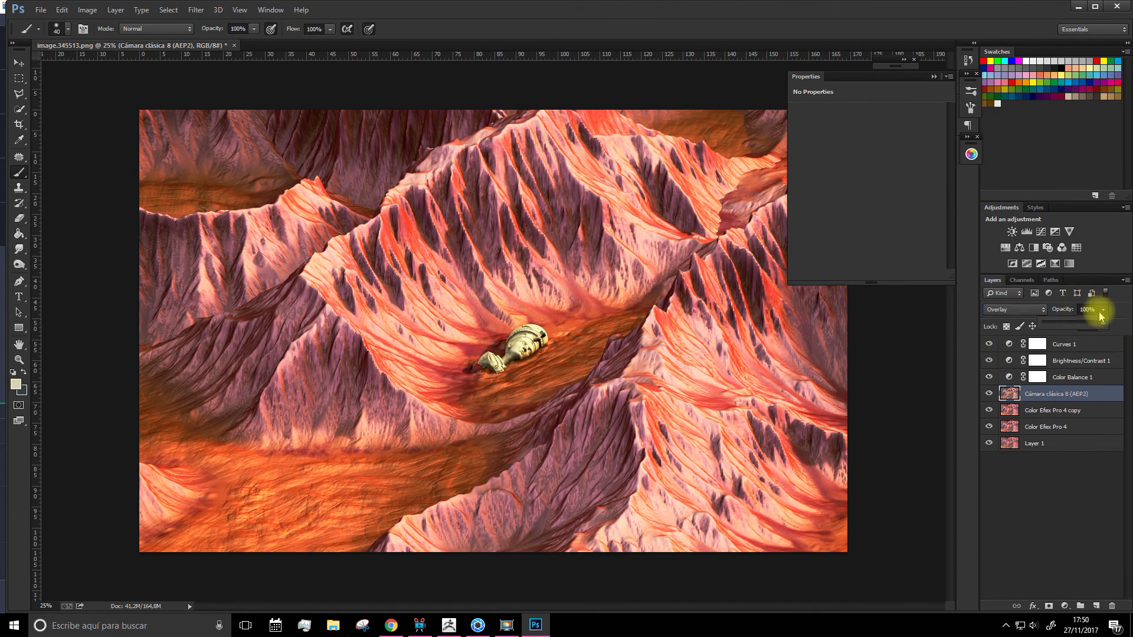
mouse_move(1076, 323)
left_mouse_down()
mouse_move(1062, 328)
mouse_move(1073, 325)
left_mouse_up()
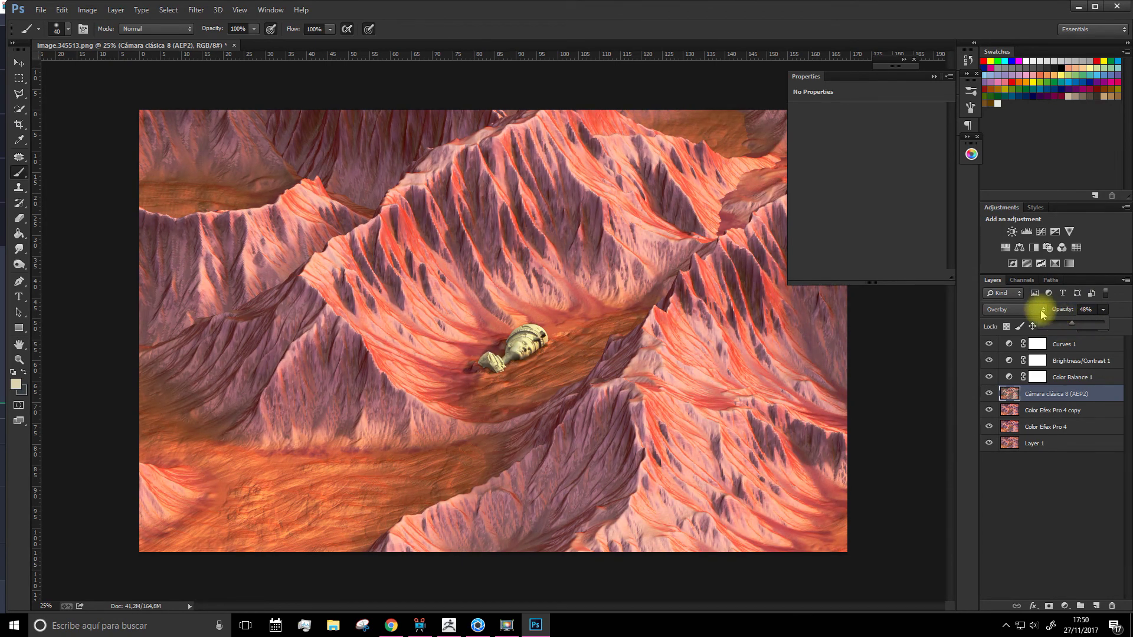
- Cycle the blend modes again from Normal, settle on Soft Light, and reduce the layer's opacity
left_click(1030, 309)
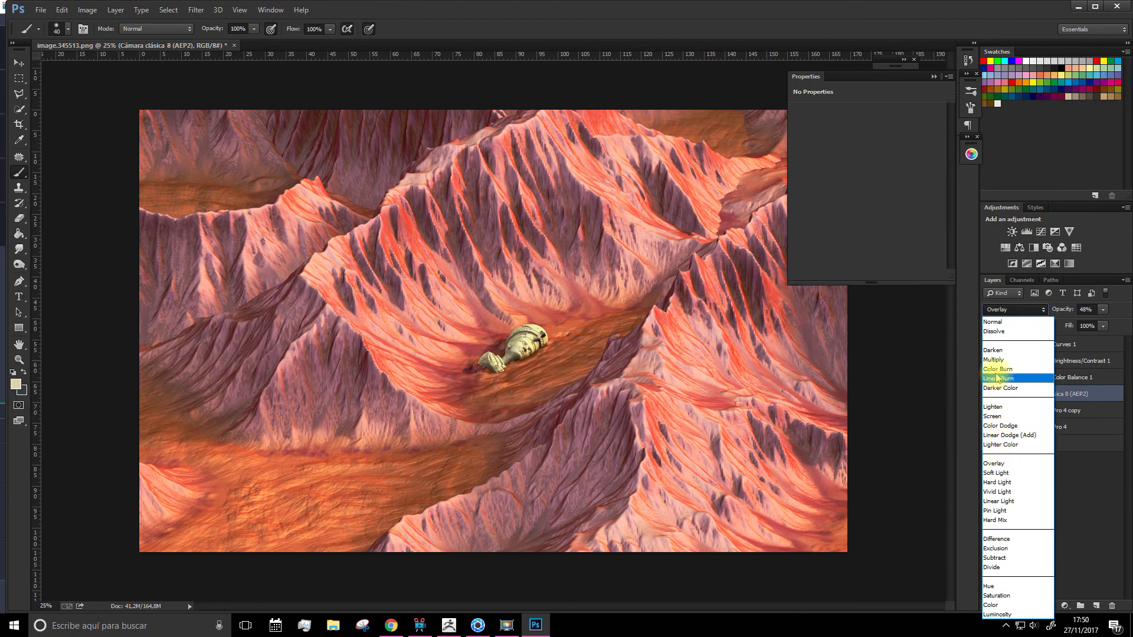
left_click(1005, 323)
key("Down")
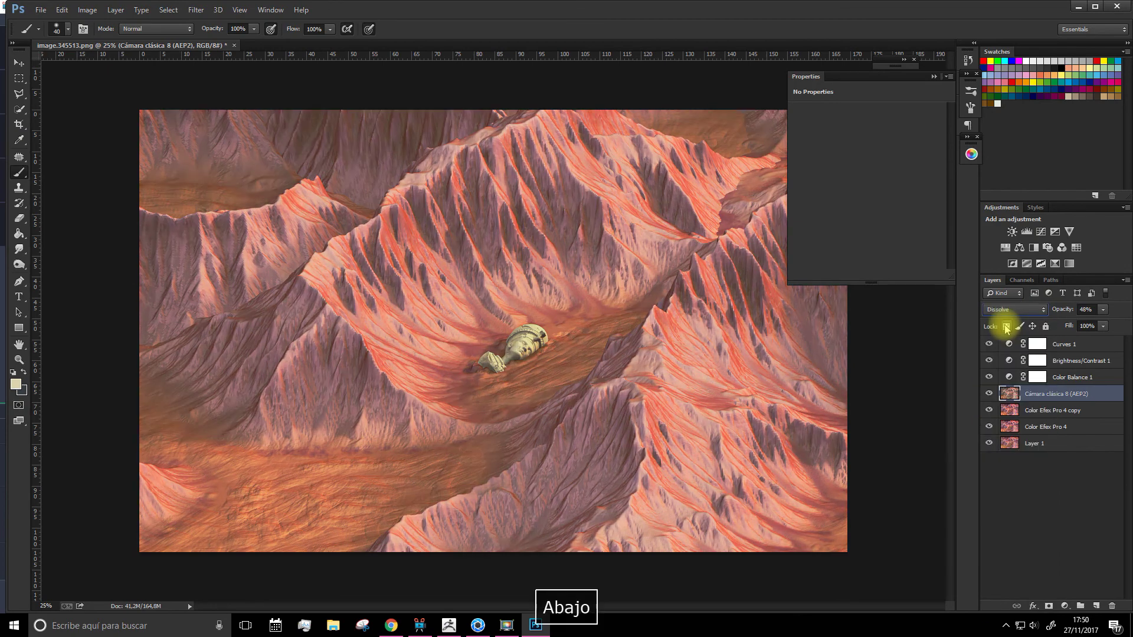
key("Down")
key("Down")
key("Down")
key("Down")
key("Down")
key("Down")
key("Down")
key("Down")
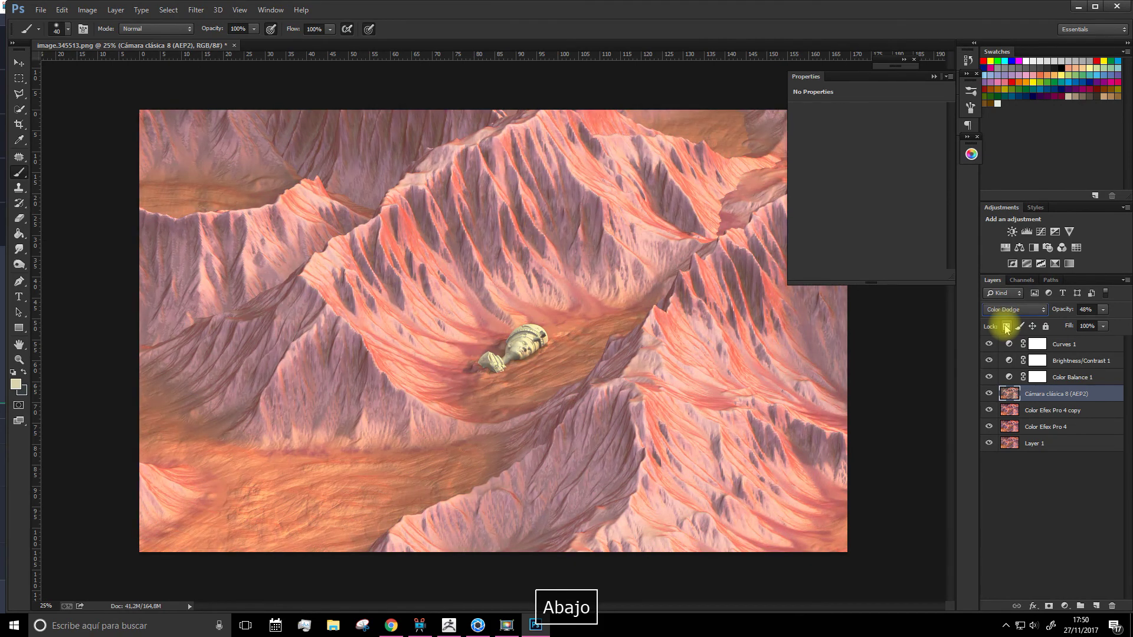
key("Down")
key("Down")
key("Down")
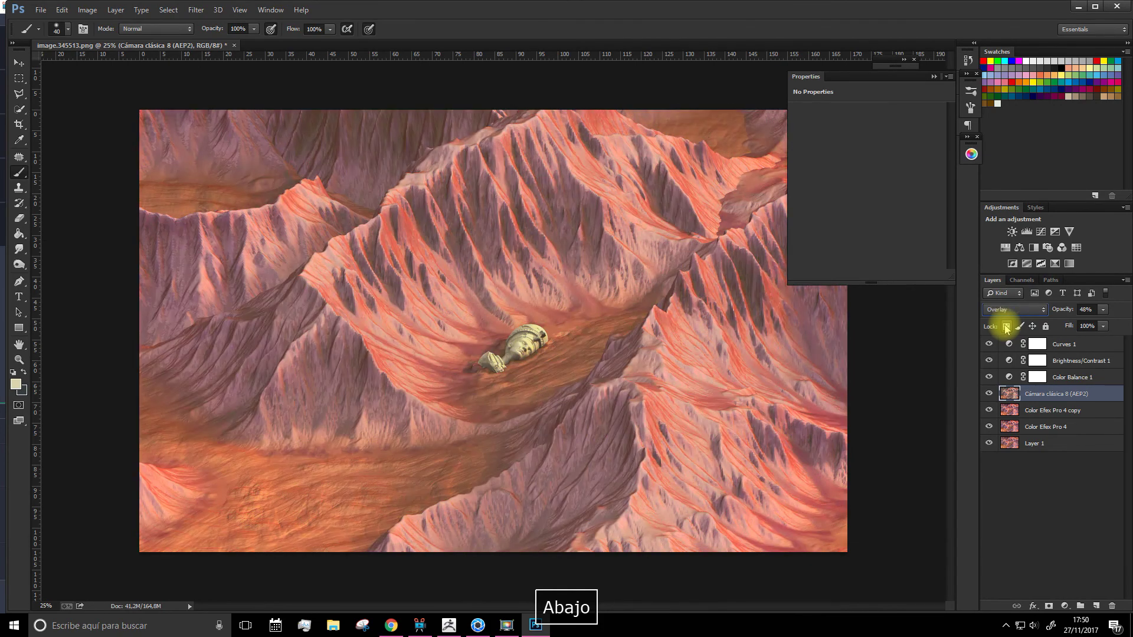
key("Down")
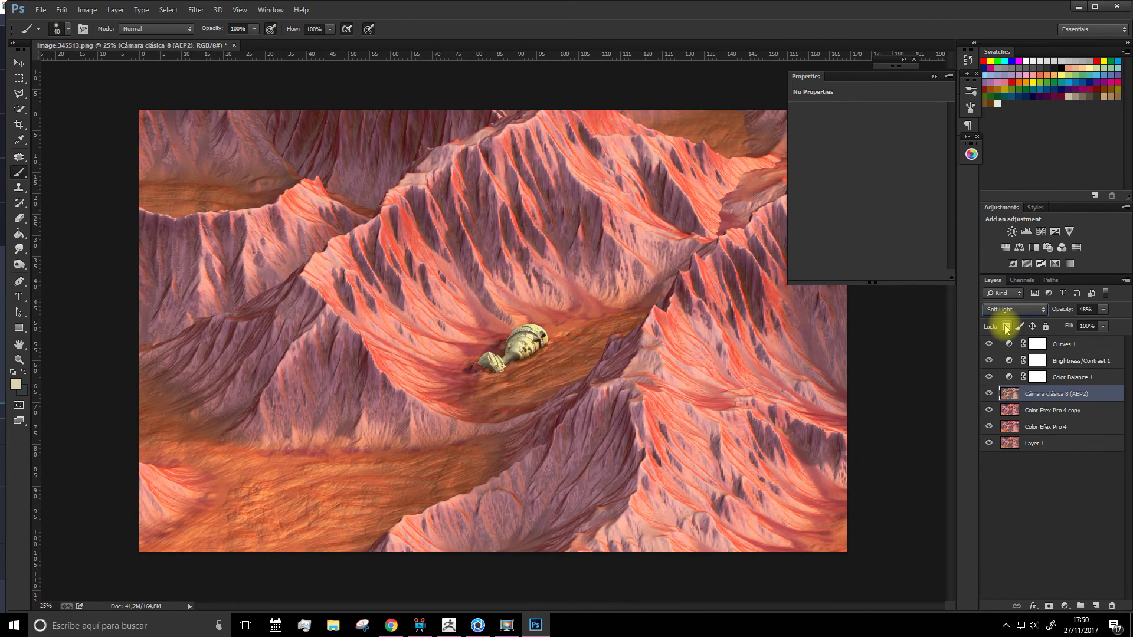
left_click(1103, 309)
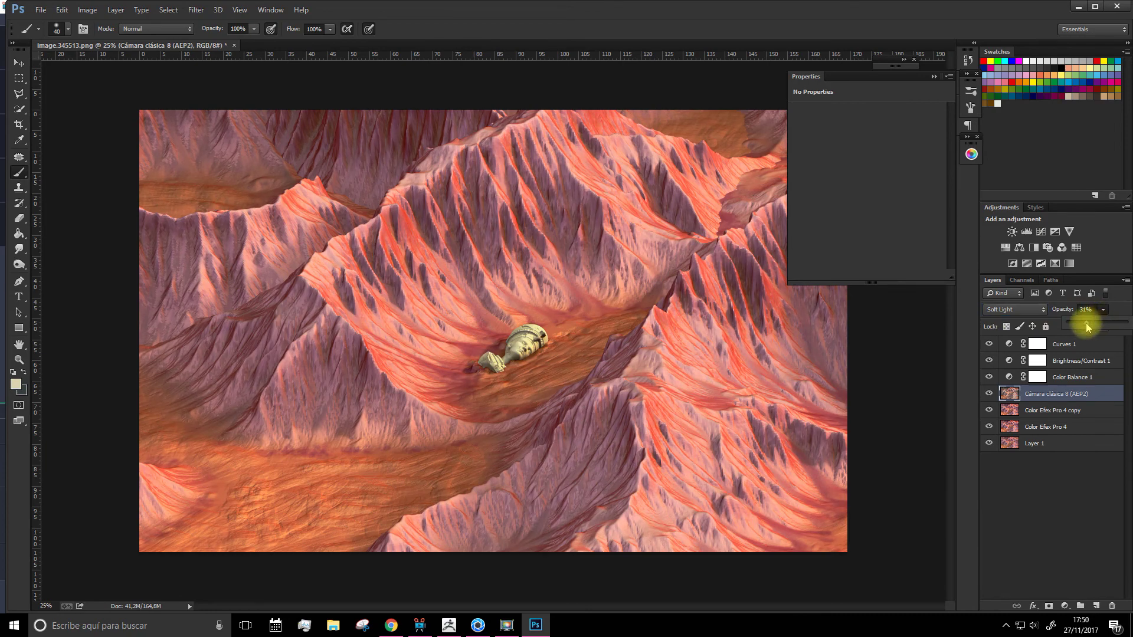
left_click(1068, 478)
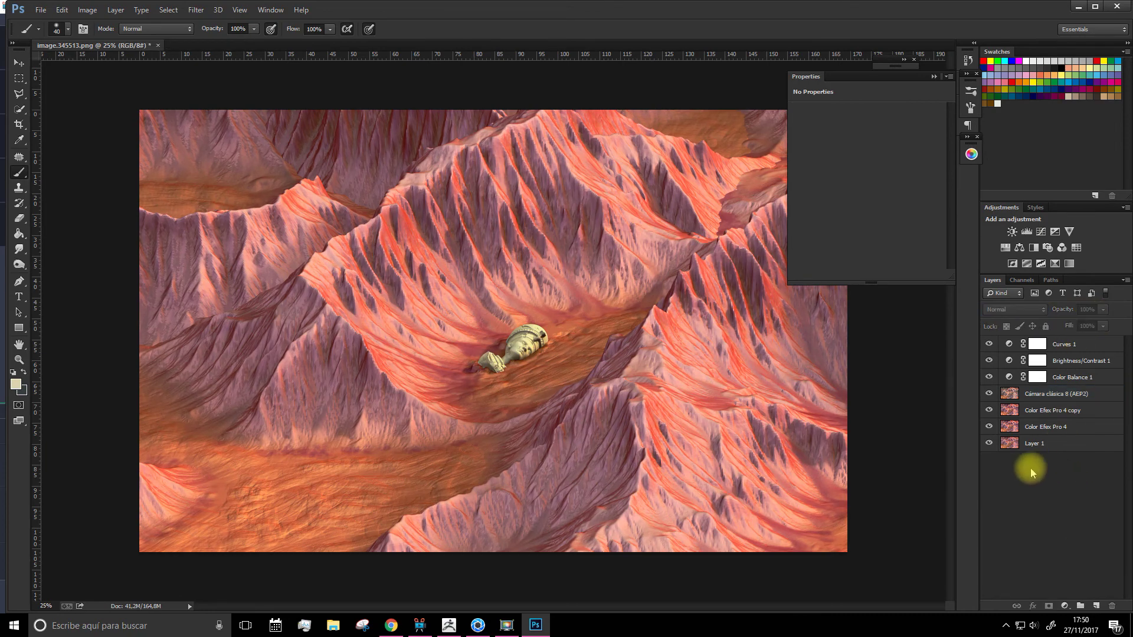
- Collapse the Properties panel, dismiss the no-layers-selected error, and bring up FFHHDL345517.png
left_click(934, 76)
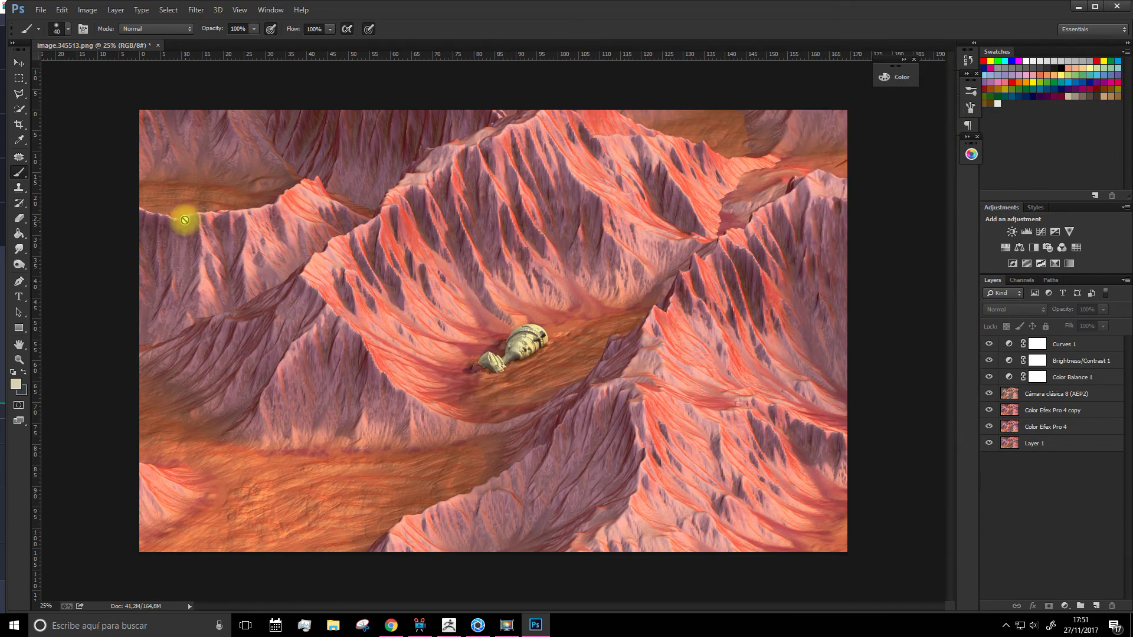
left_click(119, 203)
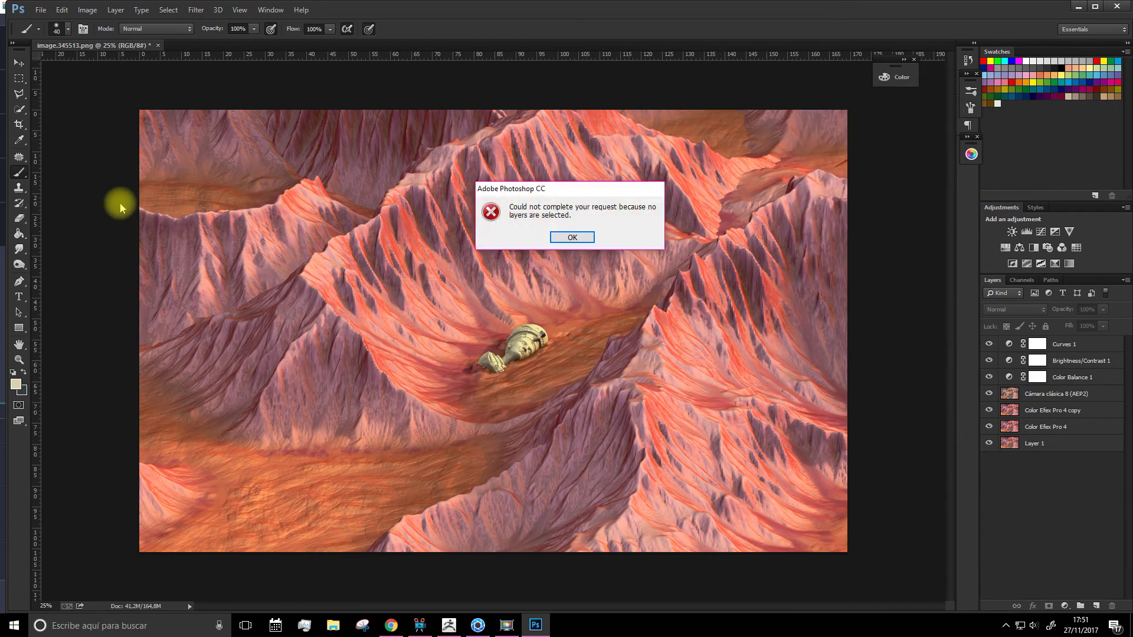
left_click(570, 236)
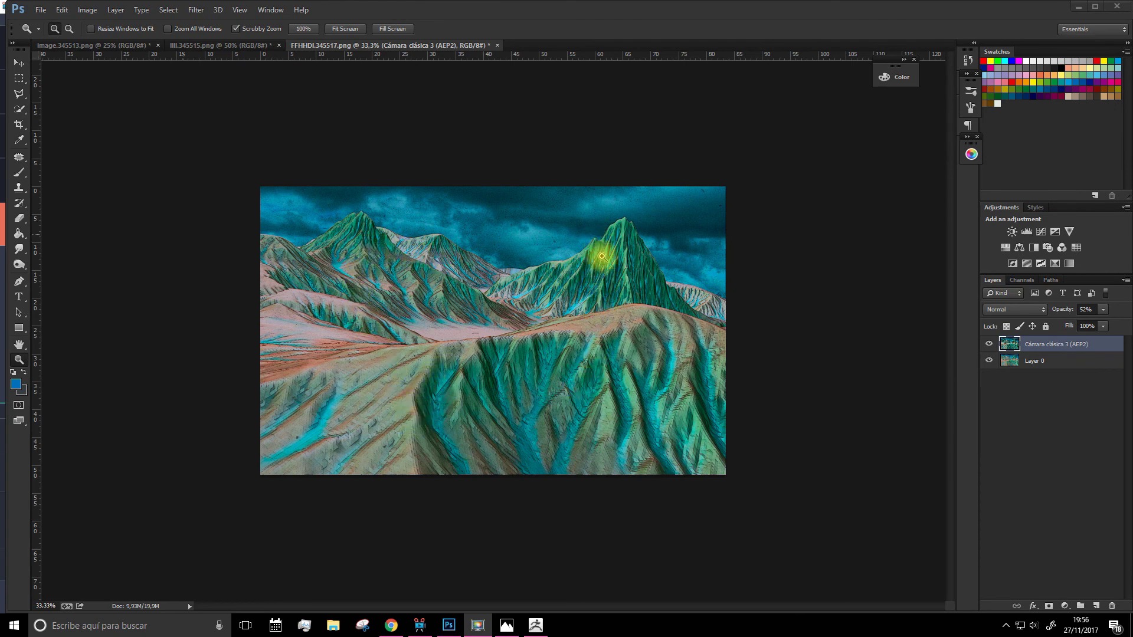
- Zoom into the teal render, then flip between document tabs, ending on the orange desert render
key("space")
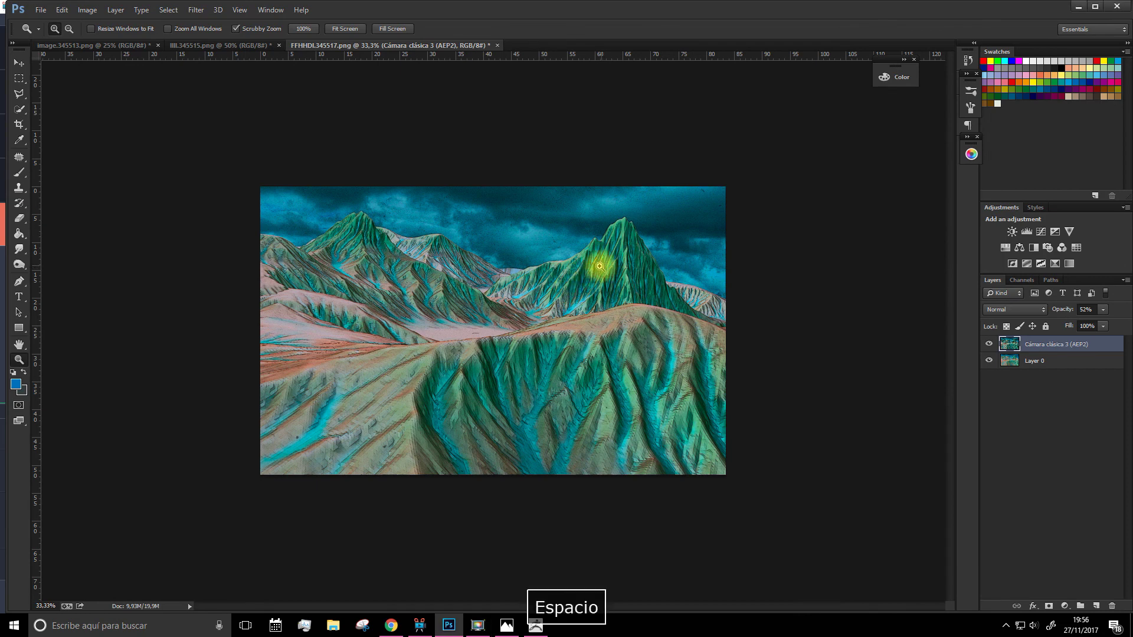
left_click(577, 291)
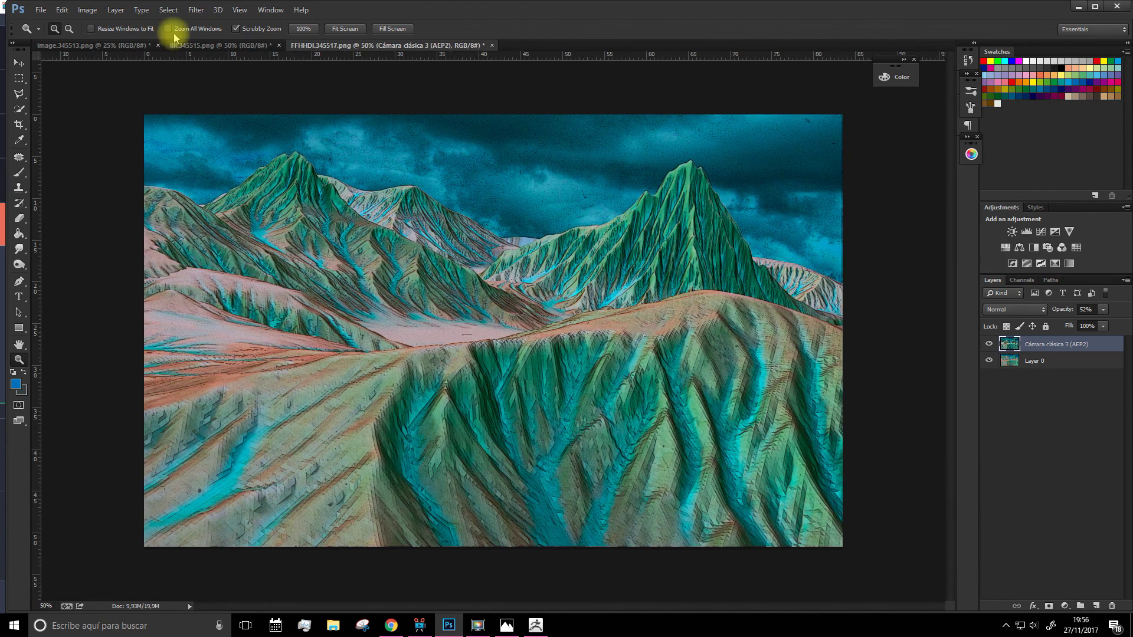
left_click(189, 45)
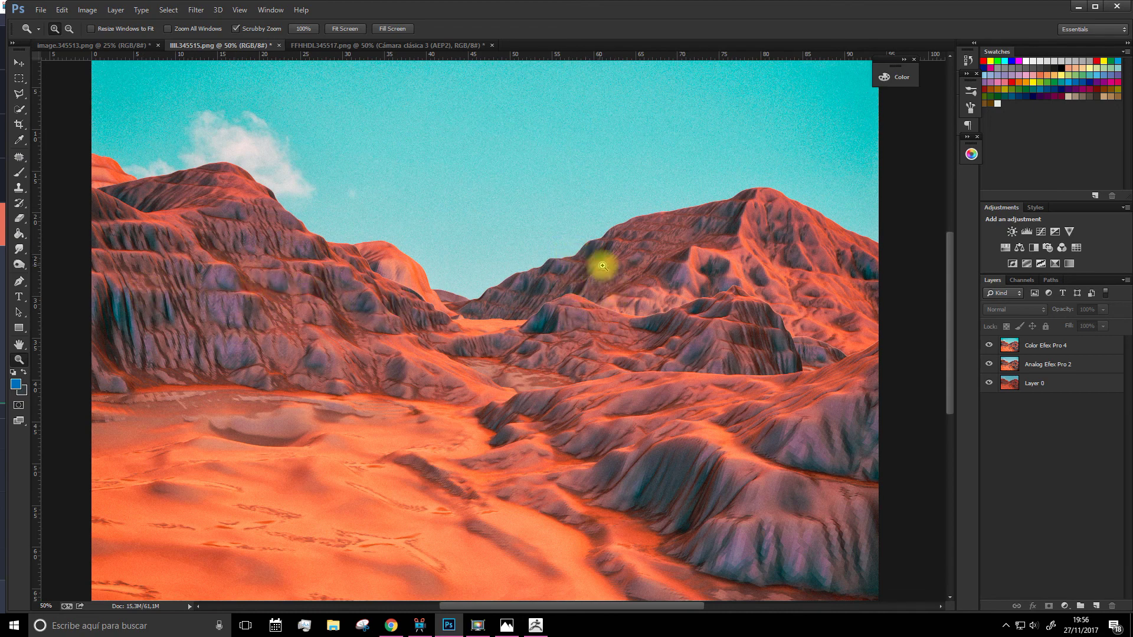
left_click(113, 45)
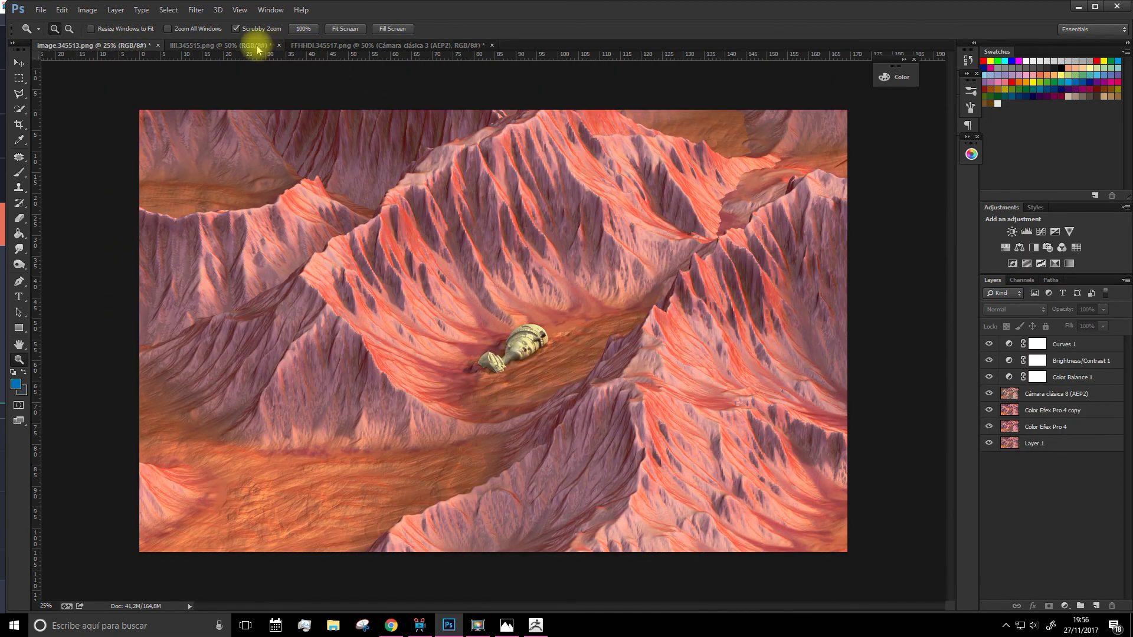
left_click(251, 45)
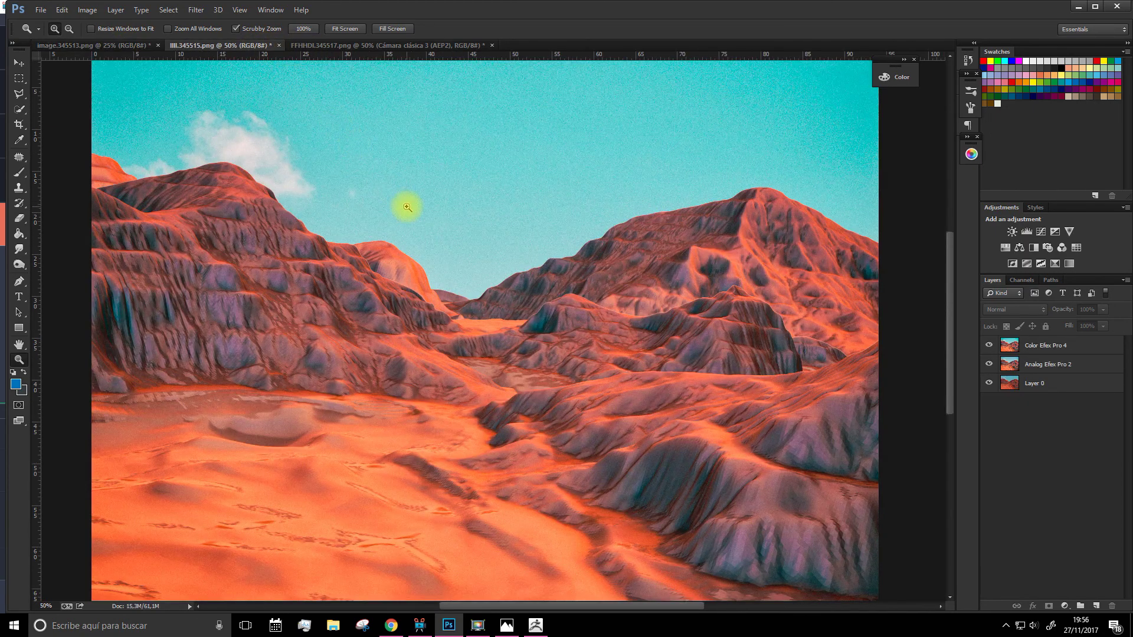